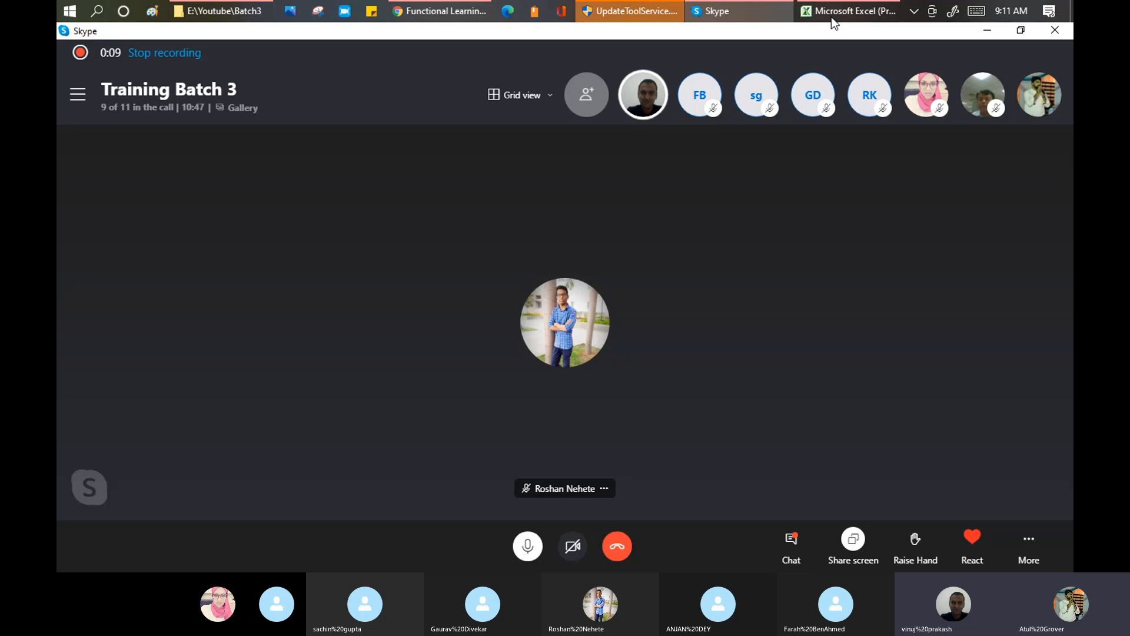
- Switch to the ServiceNow Training_master workbook in Excel and show the Agenda sheet
mouse_move(834, 16)
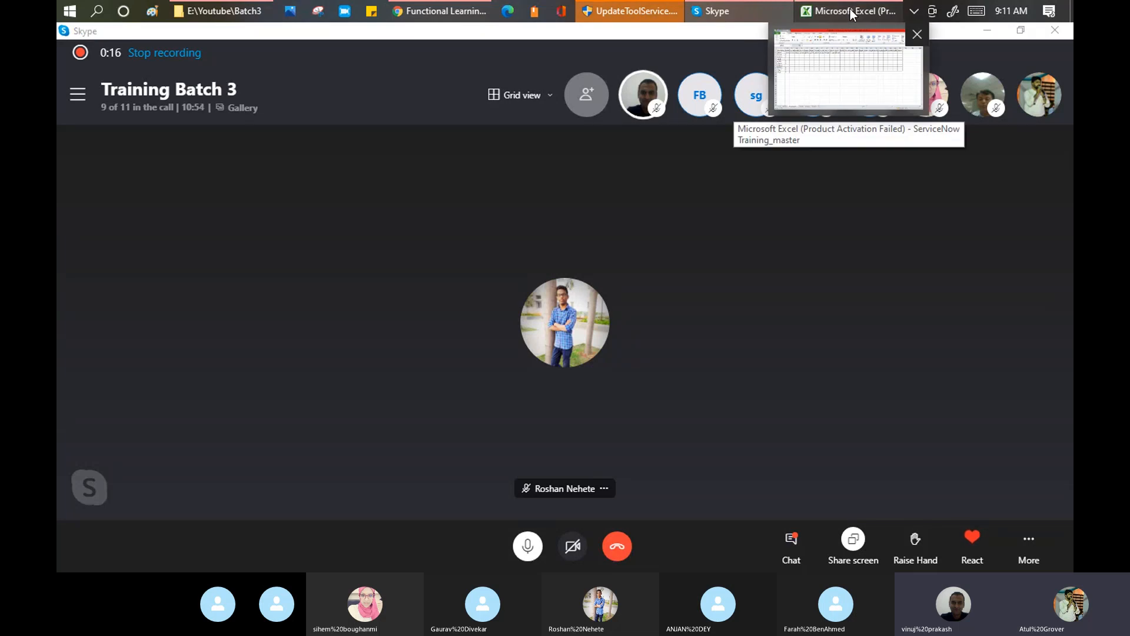
left_click(850, 8)
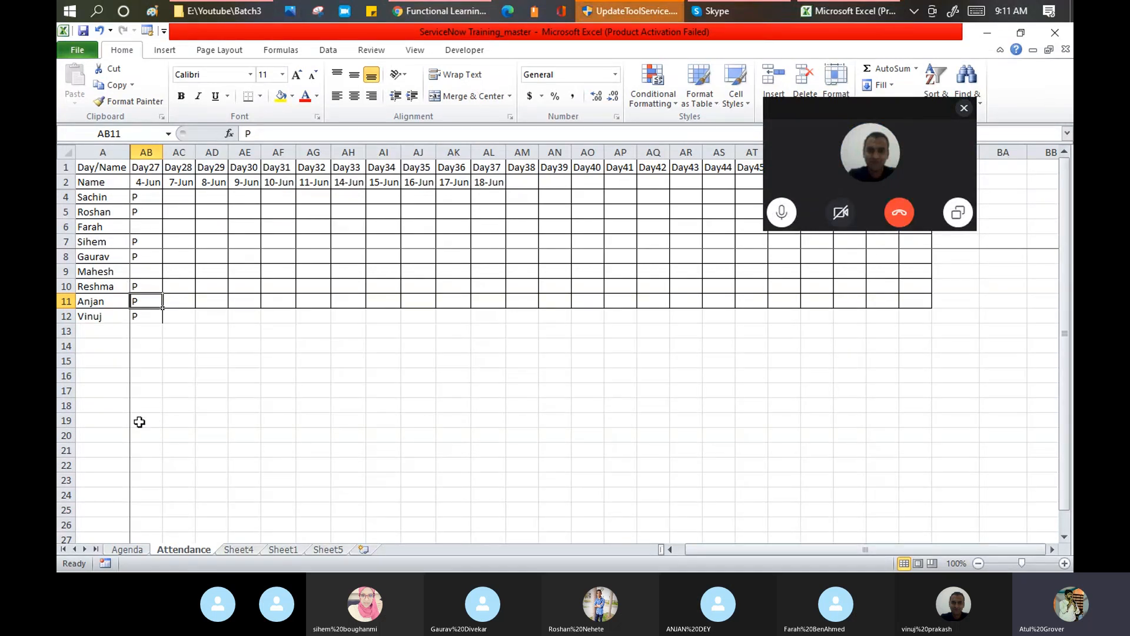
key("ctrl+Page_Up")
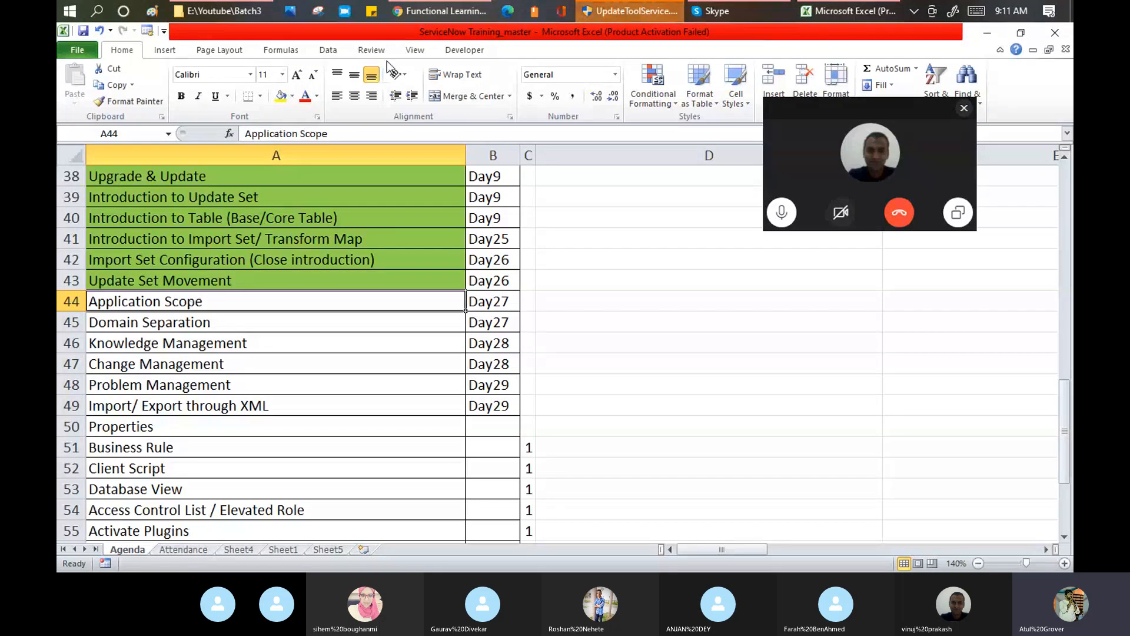
- Switch to ServiceNow in Chrome, filter the navigator for "incident" and open a new incident form
left_click(445, 11)
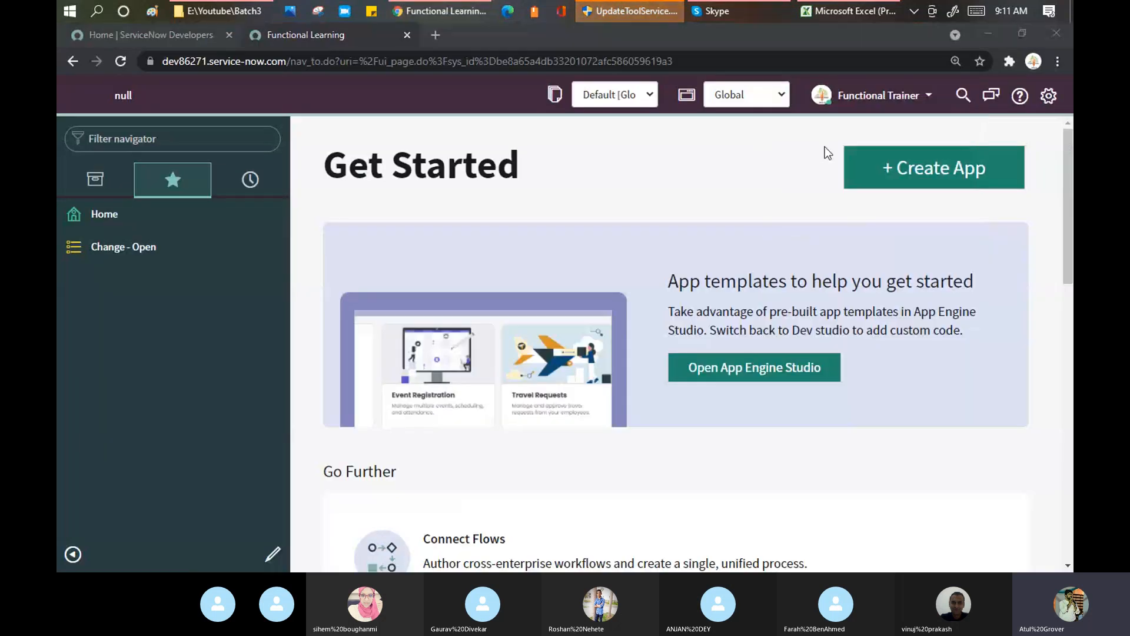
type("inc")
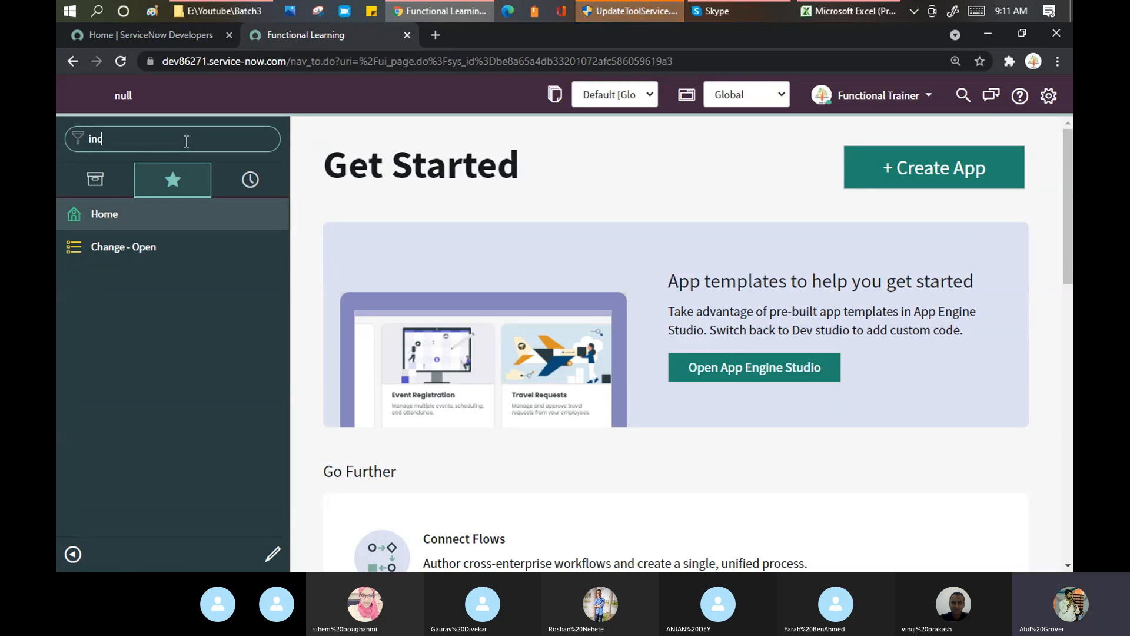
type("id")
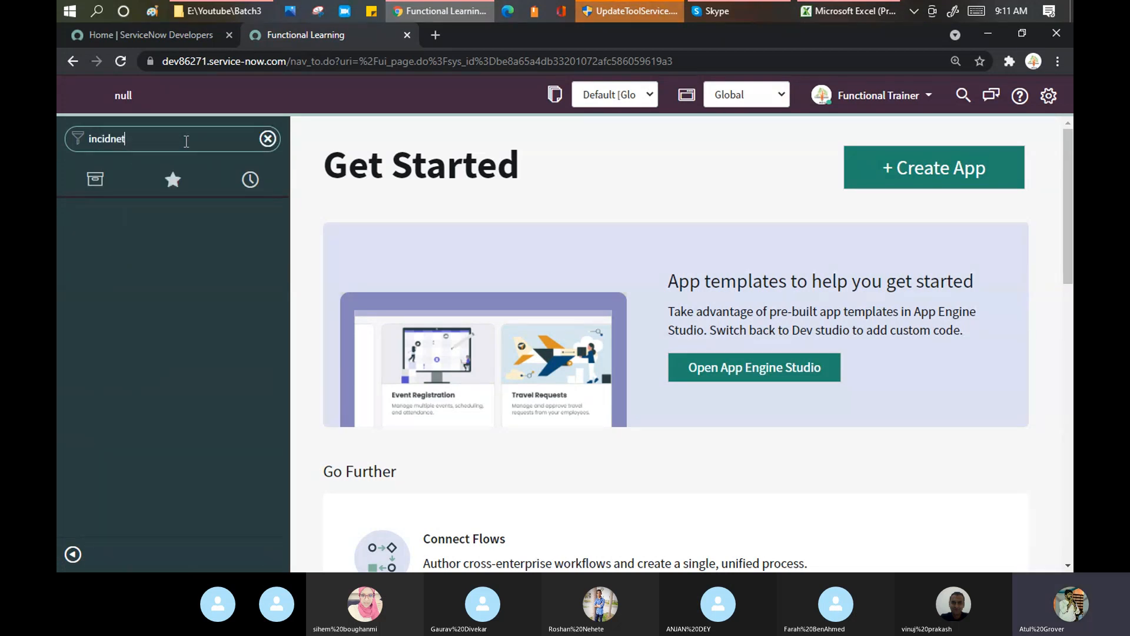
type("ent")
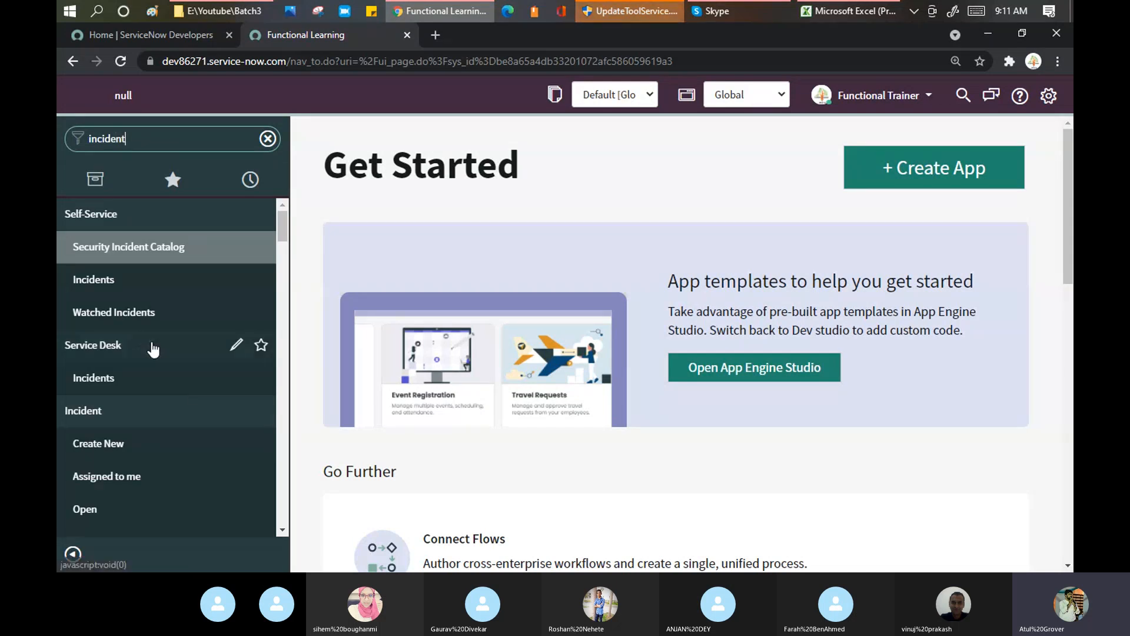
scroll(151, 350, "down", 3)
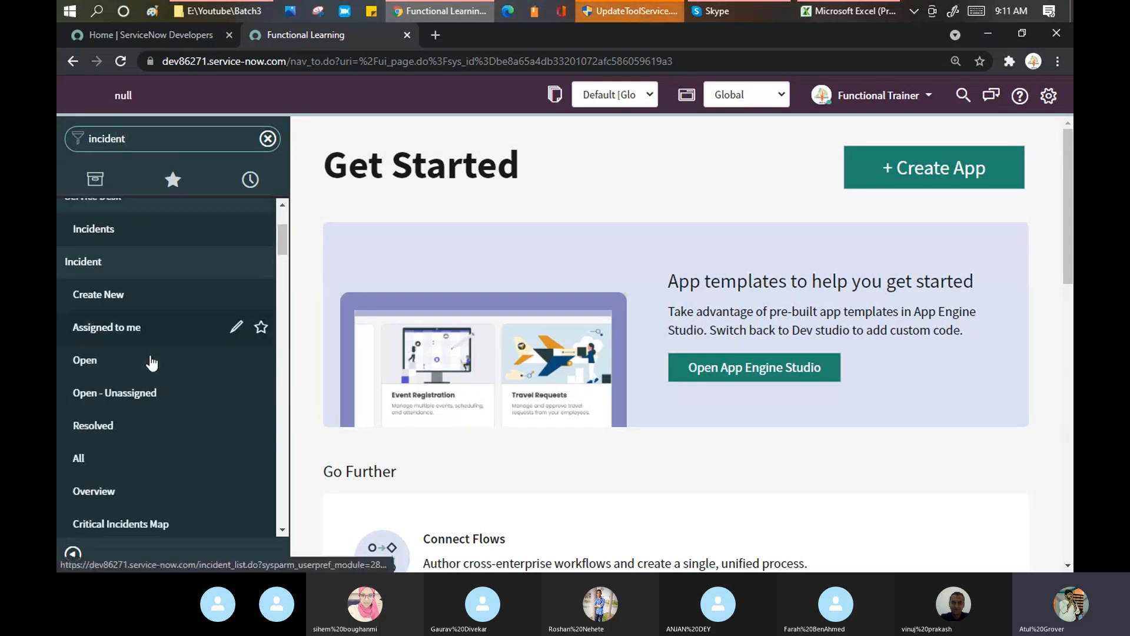
left_click(87, 297)
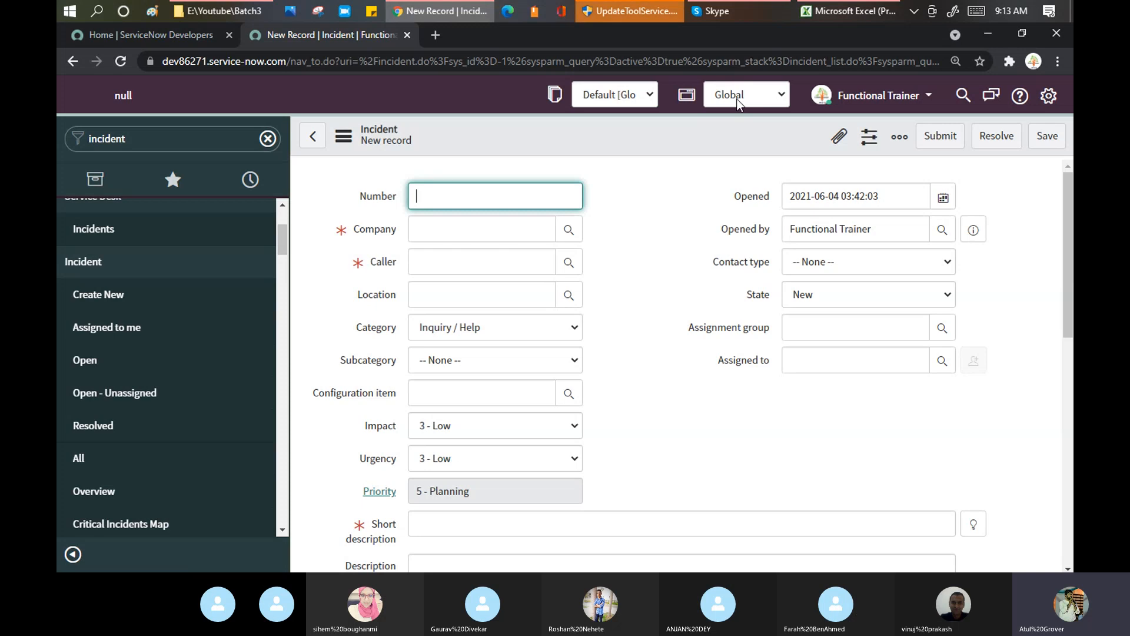
- Turn the header's application picker off and back on in the Developer system settings, and close the settings
left_click(1048, 95)
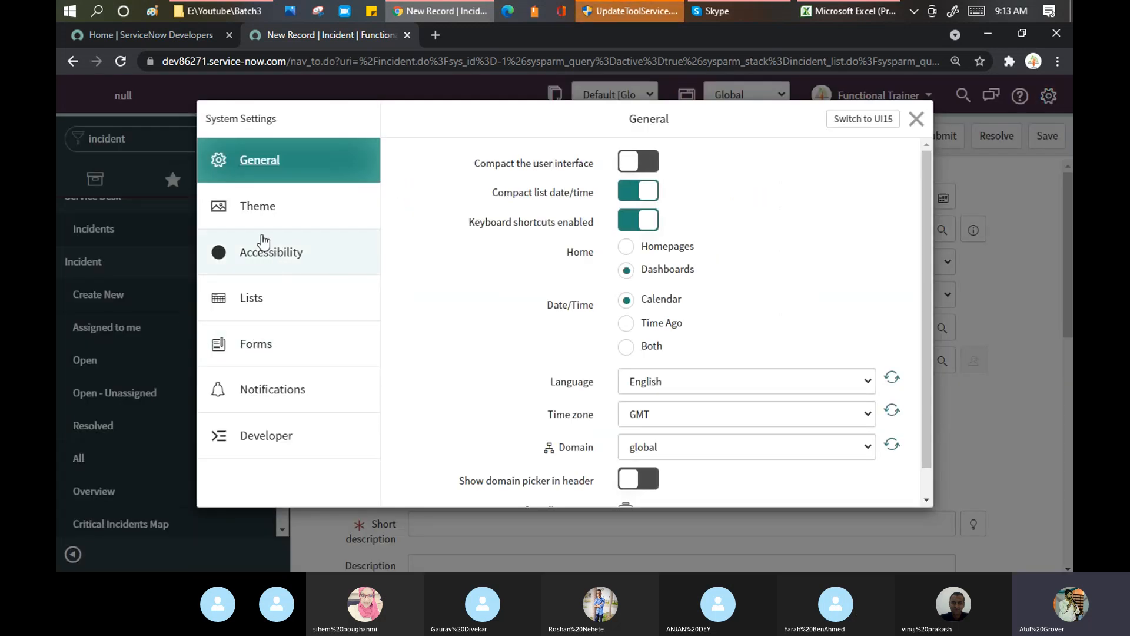
left_click(274, 448)
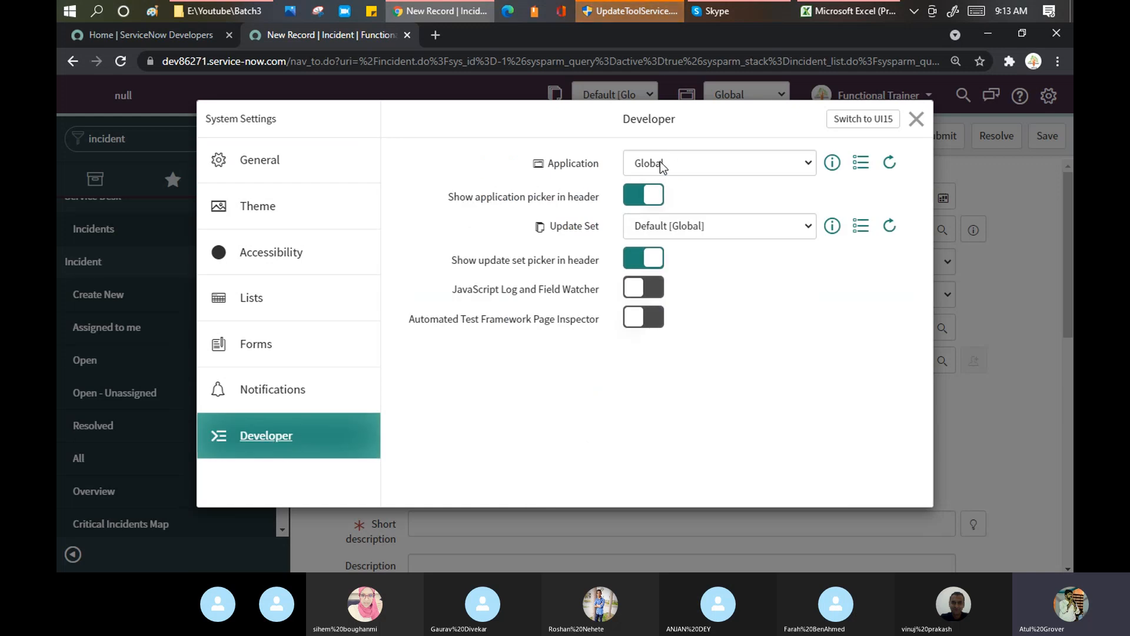
left_click(635, 194)
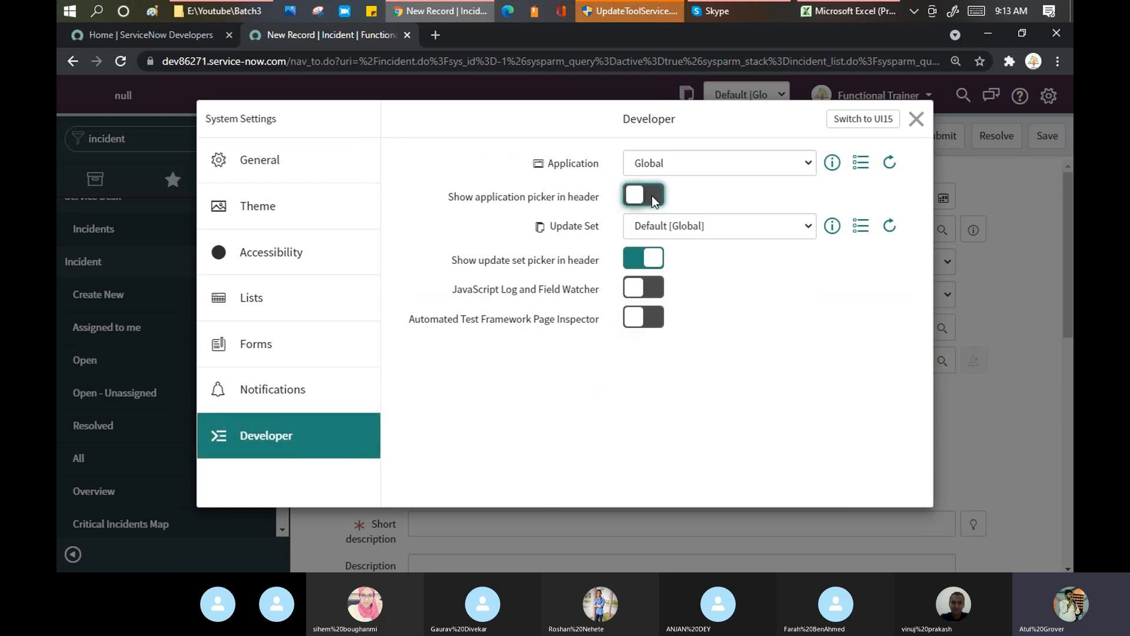
left_click(651, 195)
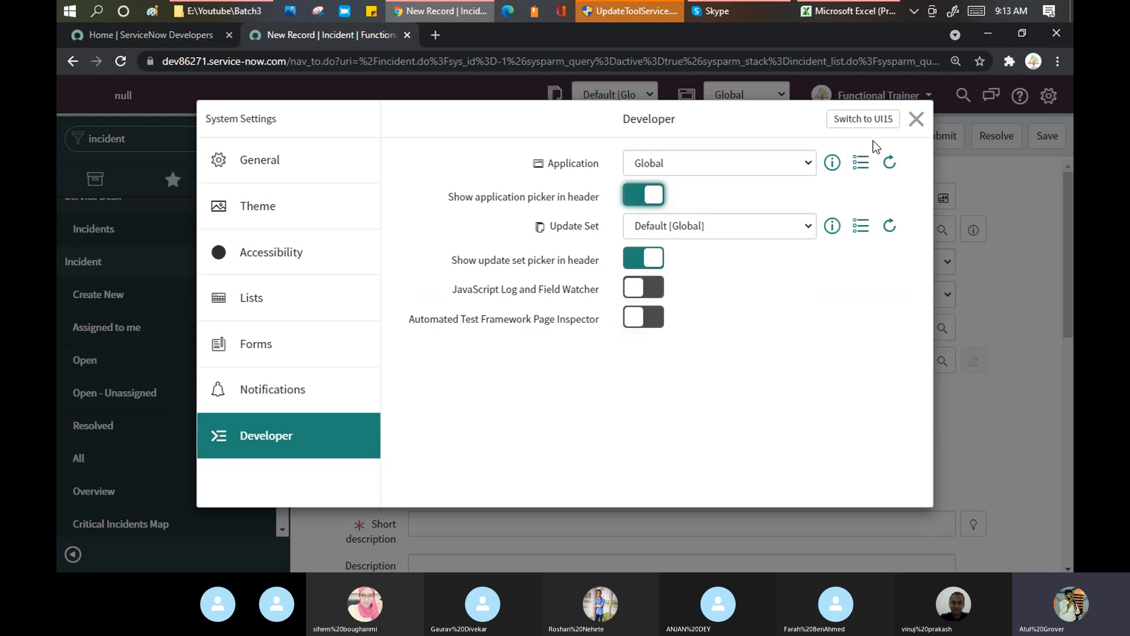
left_click(916, 120)
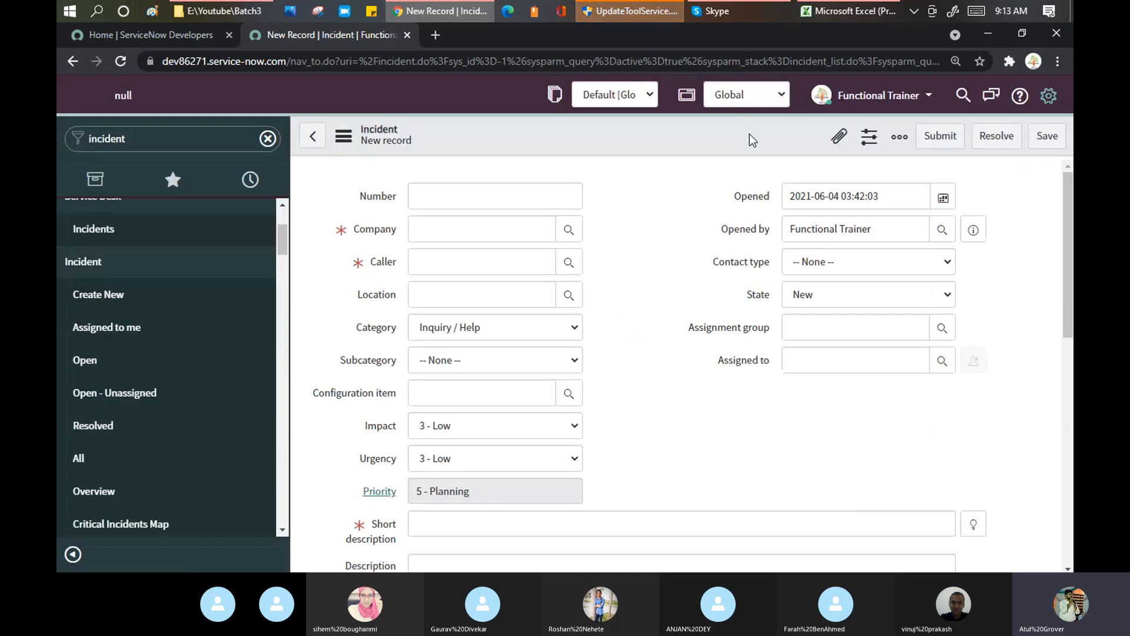
- Examine the application scopes available in the header's application picker
left_click(740, 100)
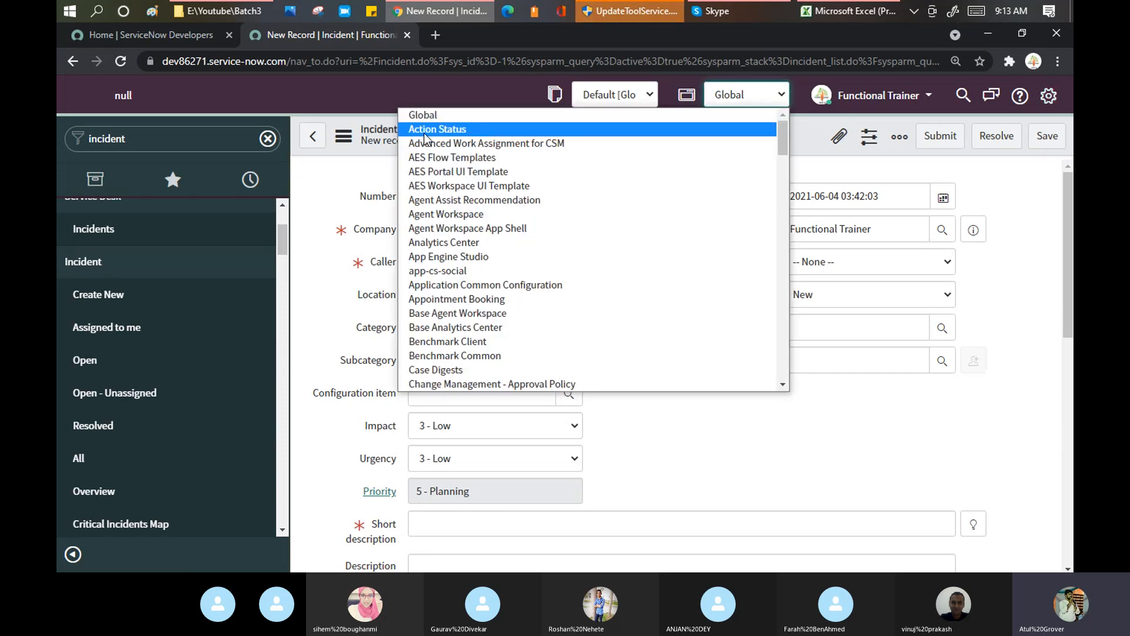
scroll(440, 145, "down", 3)
scroll(440, 144, "down", 3)
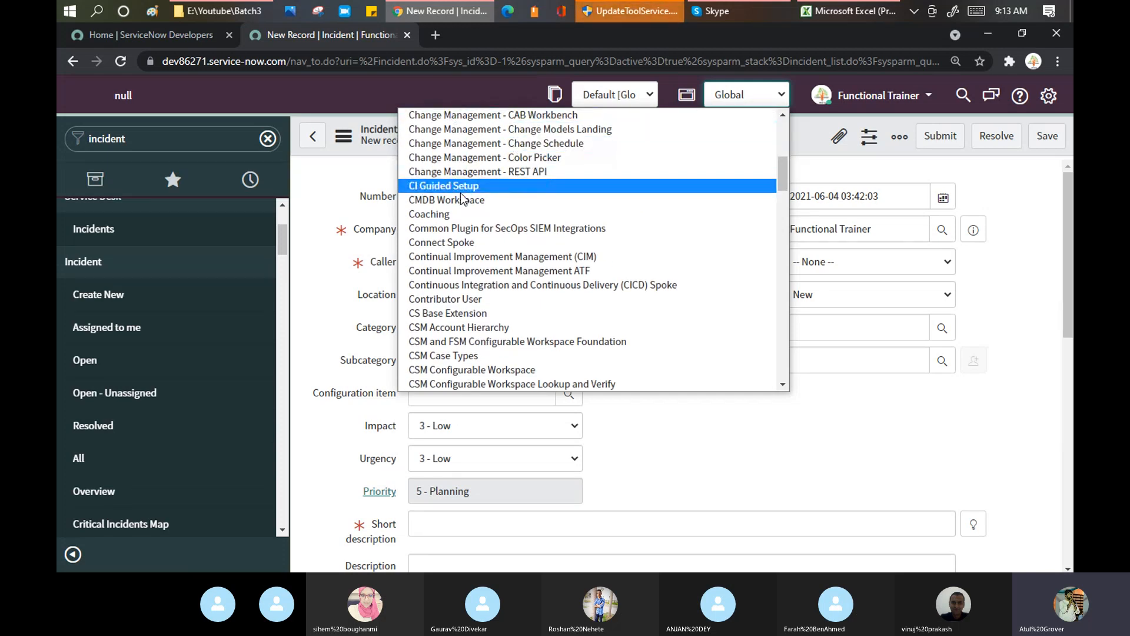
scroll(463, 186, "up", 6)
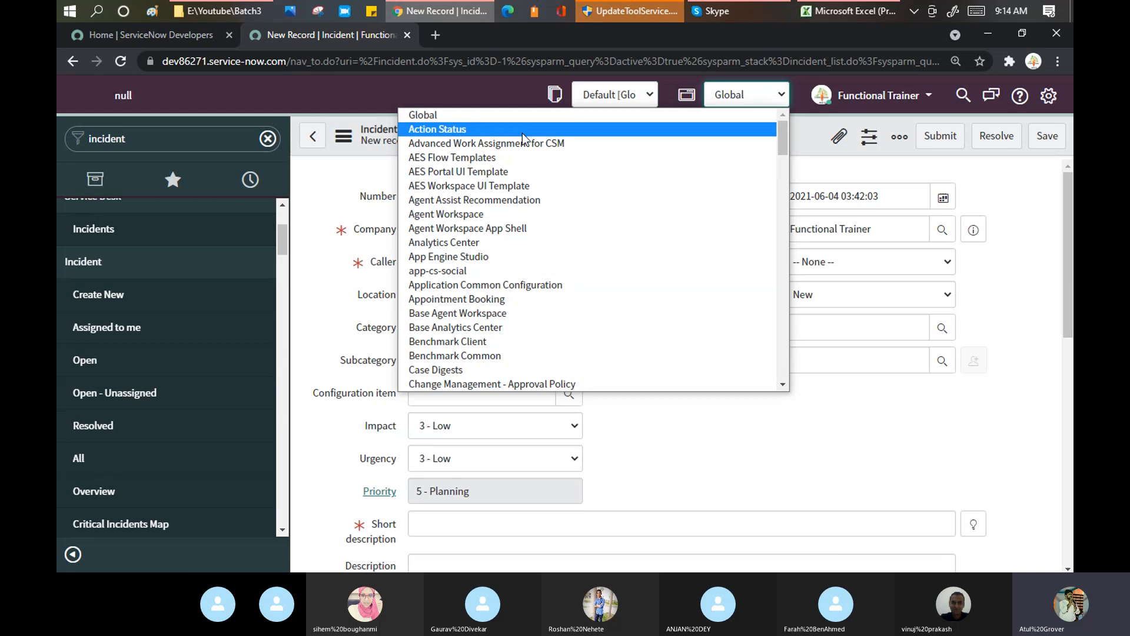
scroll(521, 133, "down", 3)
scroll(521, 136, "down", 10)
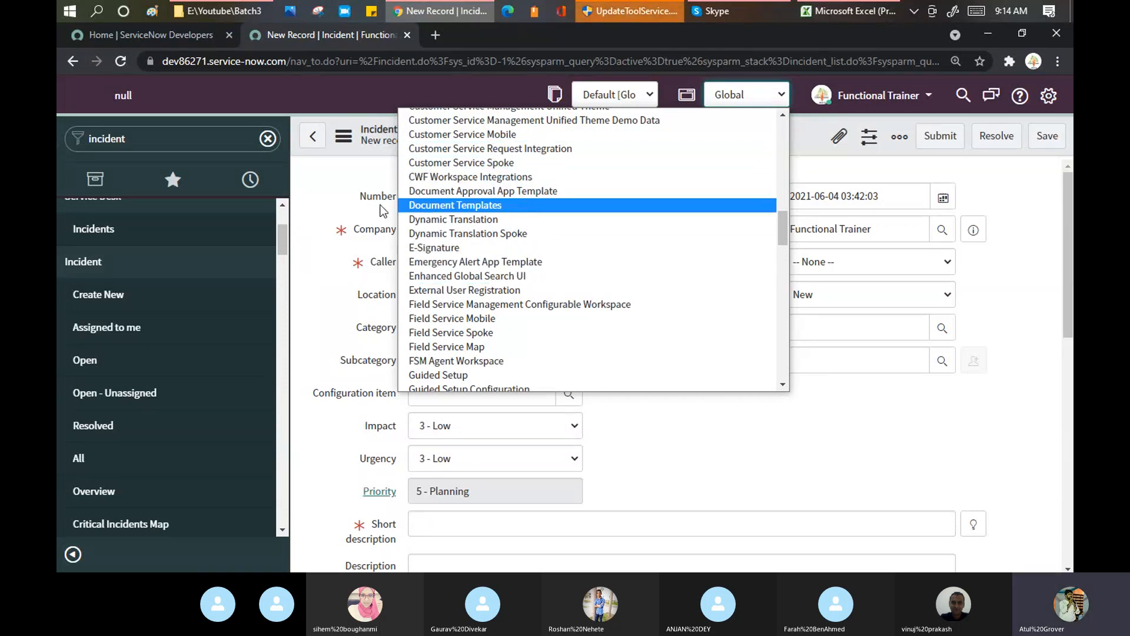
- Filter the navigator for "e-si" and open the Corporate Credit Card Agreement record from the E-signature Template list
left_click(219, 139)
type("e-si")
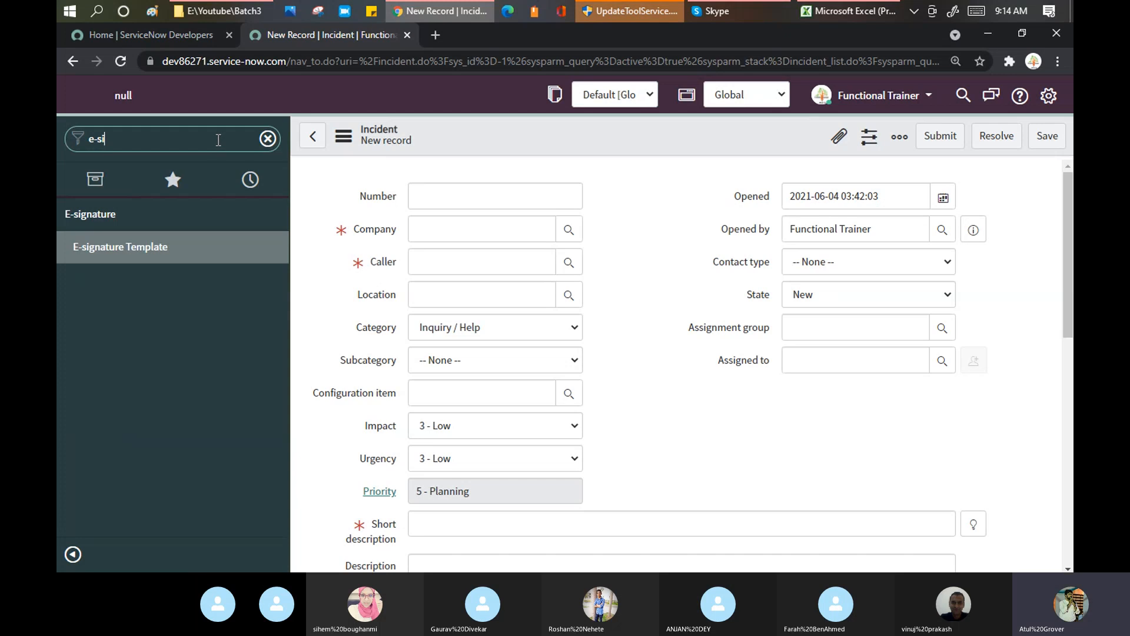
left_click(155, 252)
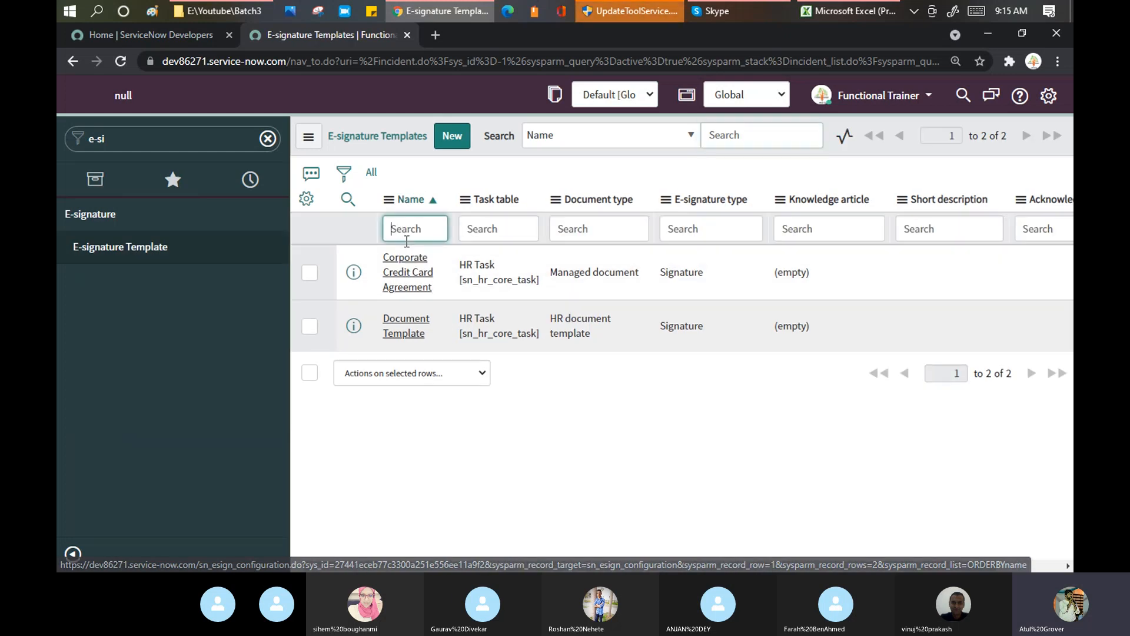
left_click(415, 288)
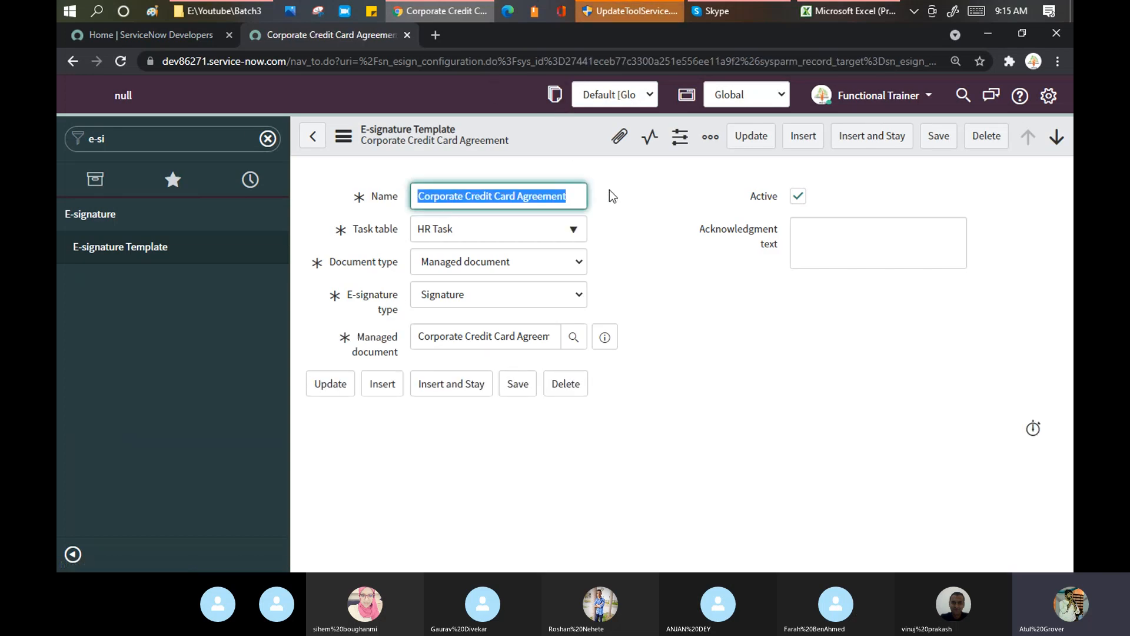
- Filter the navigator for "HR" and open the list of all HR cases
left_click(151, 138)
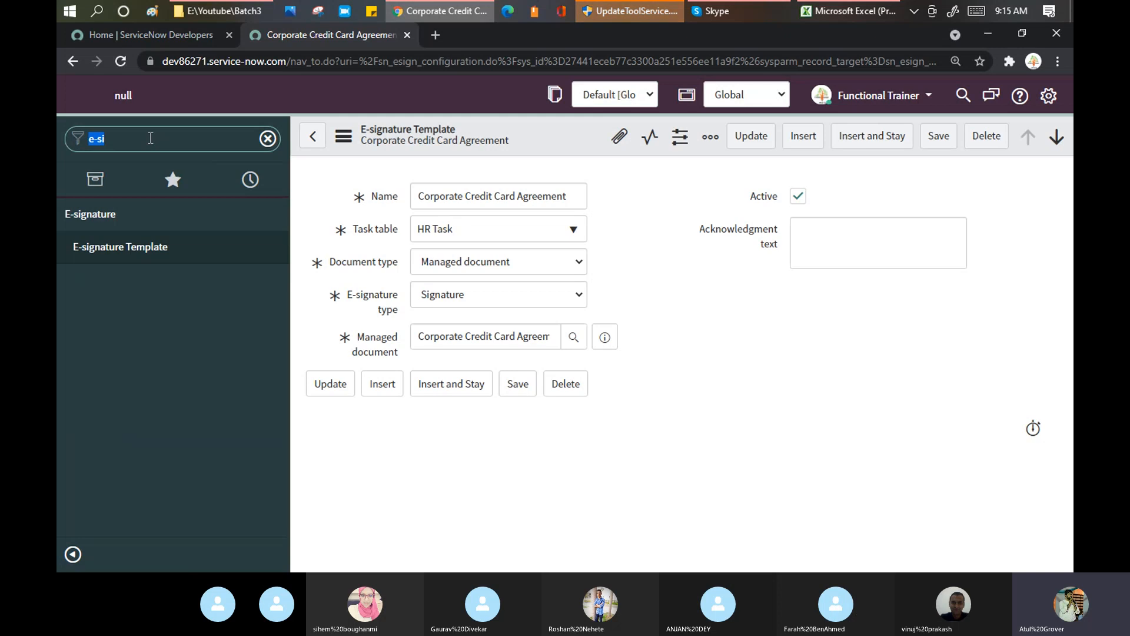
type("fiel")
key("BackSpace")
key("BackSpace")
key("BackSpace")
key("BackSpace")
type("HR")
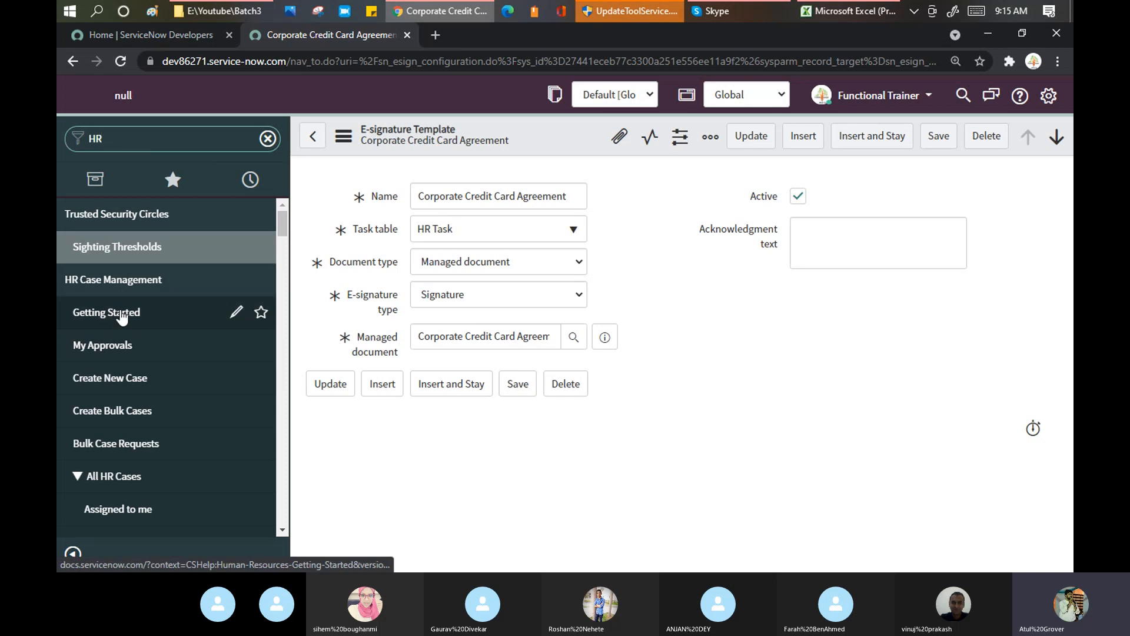
scroll(118, 313, "down", 4)
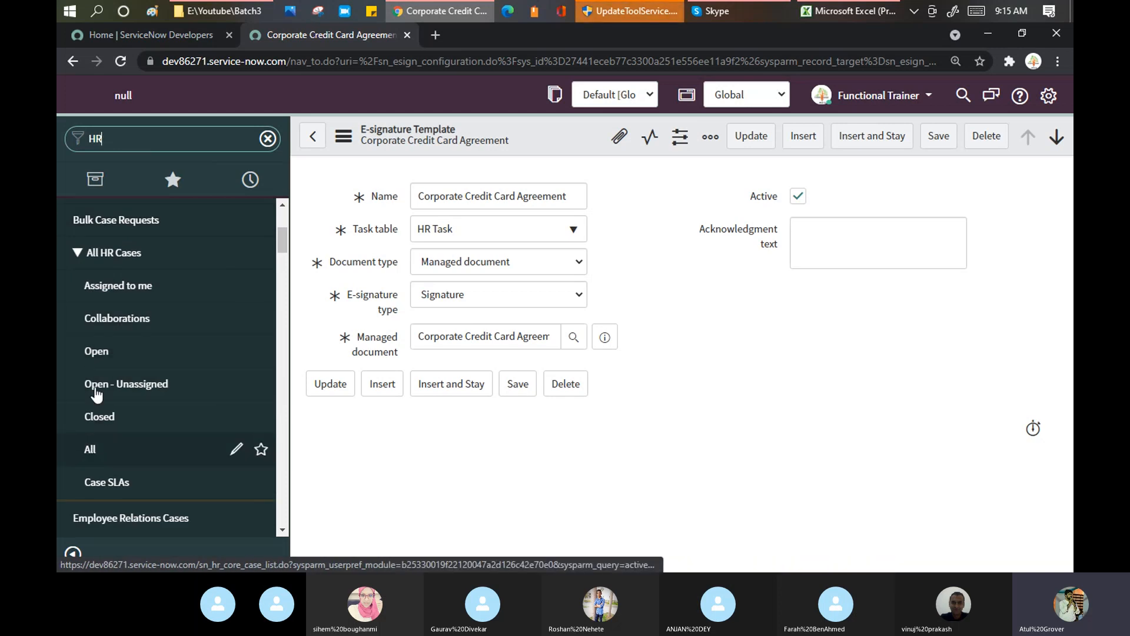
left_click(89, 449)
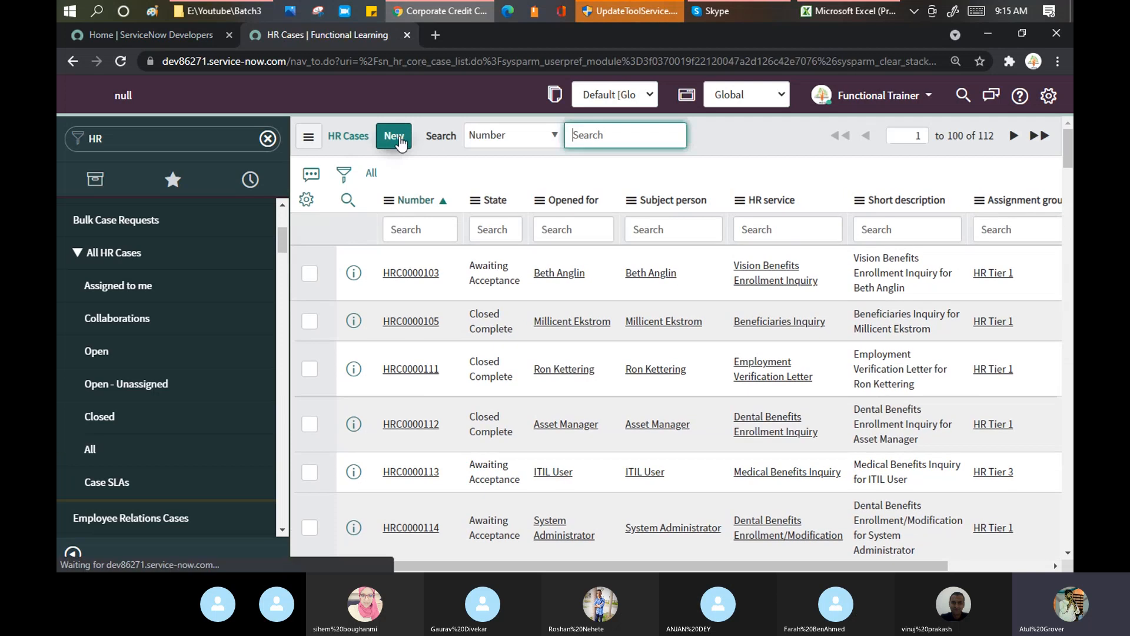
- Open the first HR case in the list and copy the table name sn_hr_core_case_total_rewards from its URL
left_click(410, 275)
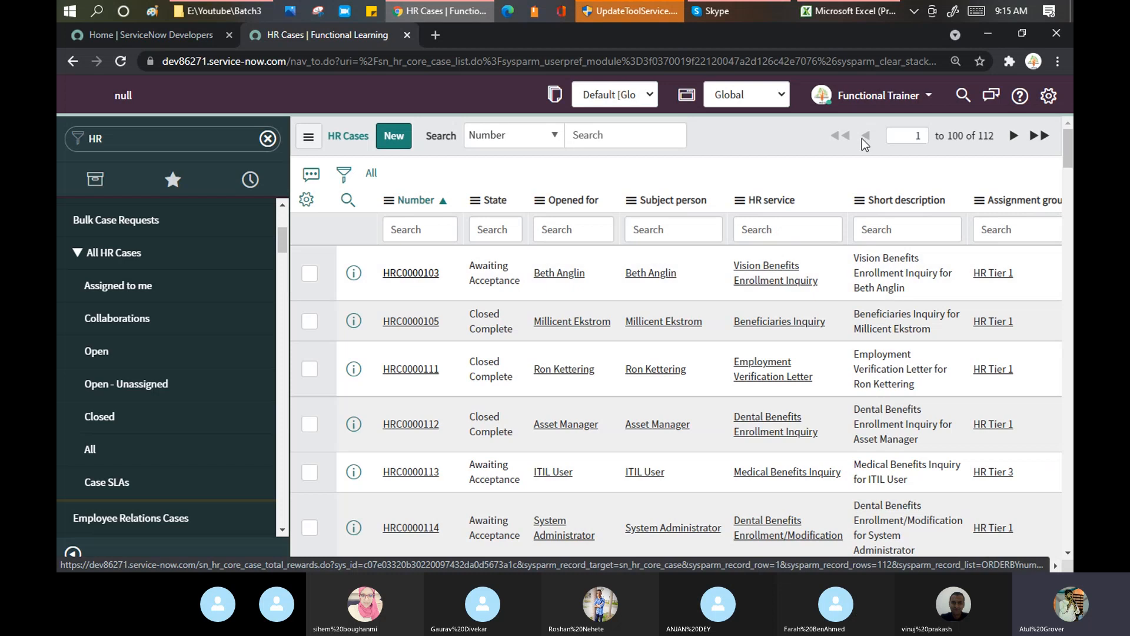
left_click(415, 272)
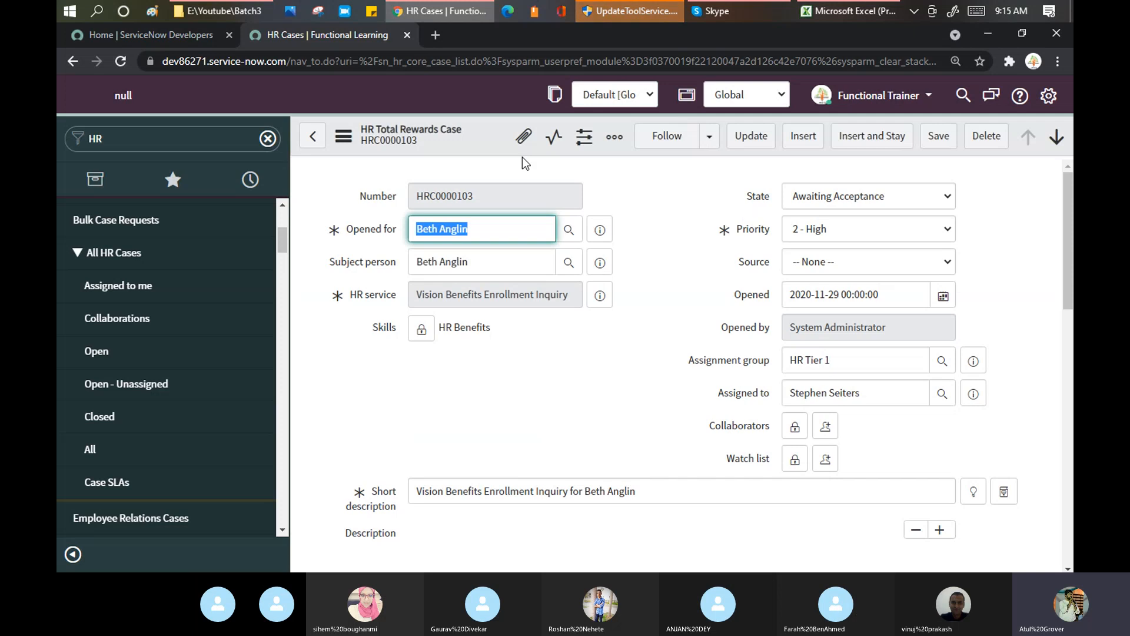
left_click(380, 60)
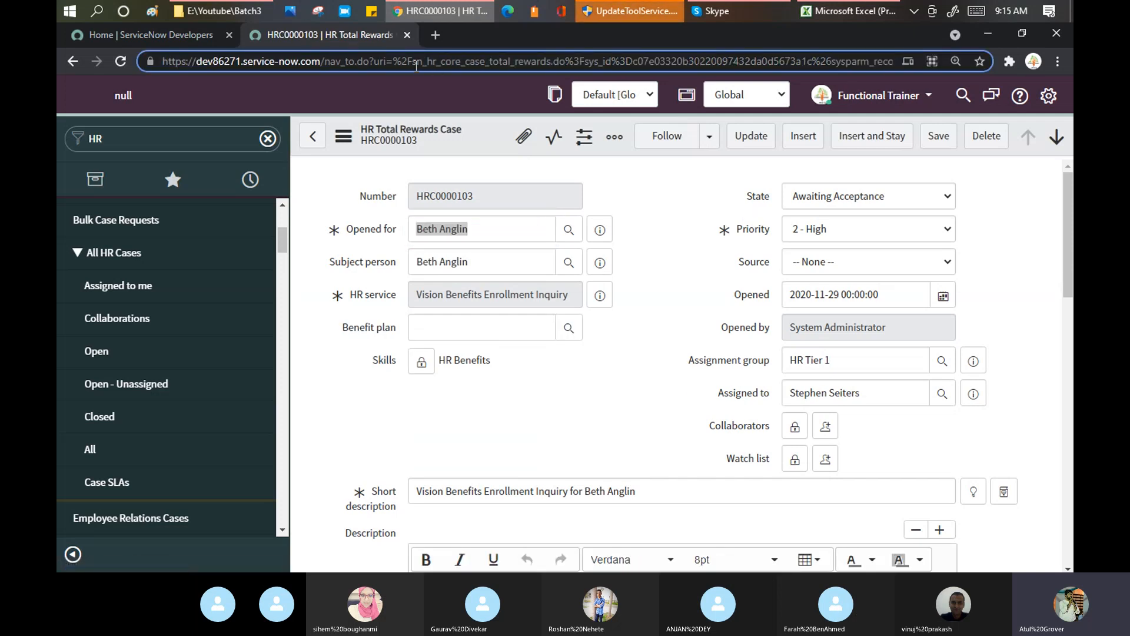
left_click_drag(412, 61, 551, 61)
key("ctrl+c")
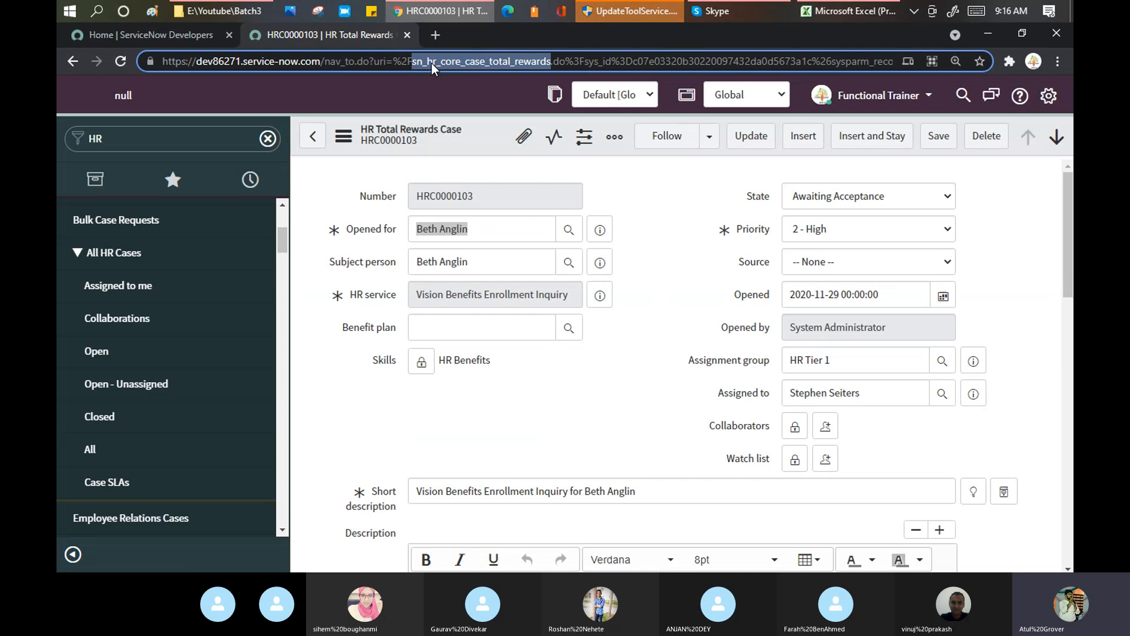
- Filter the navigator for "tables" and open the Tables list under System Definition
left_click(151, 134)
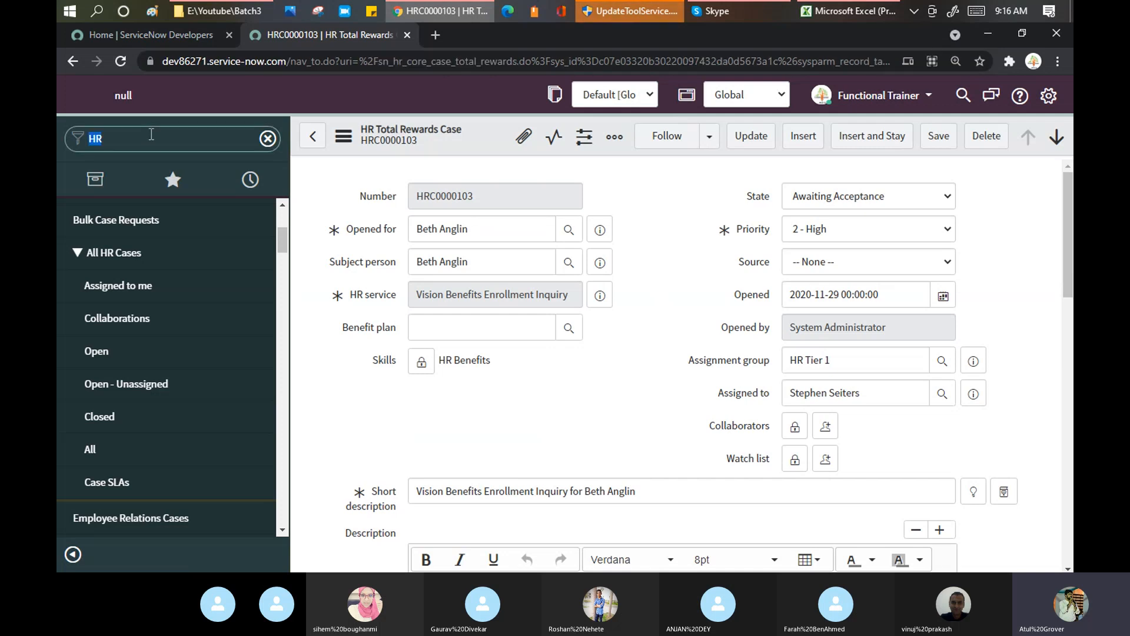
type("tables")
scroll(146, 352, "down", 10)
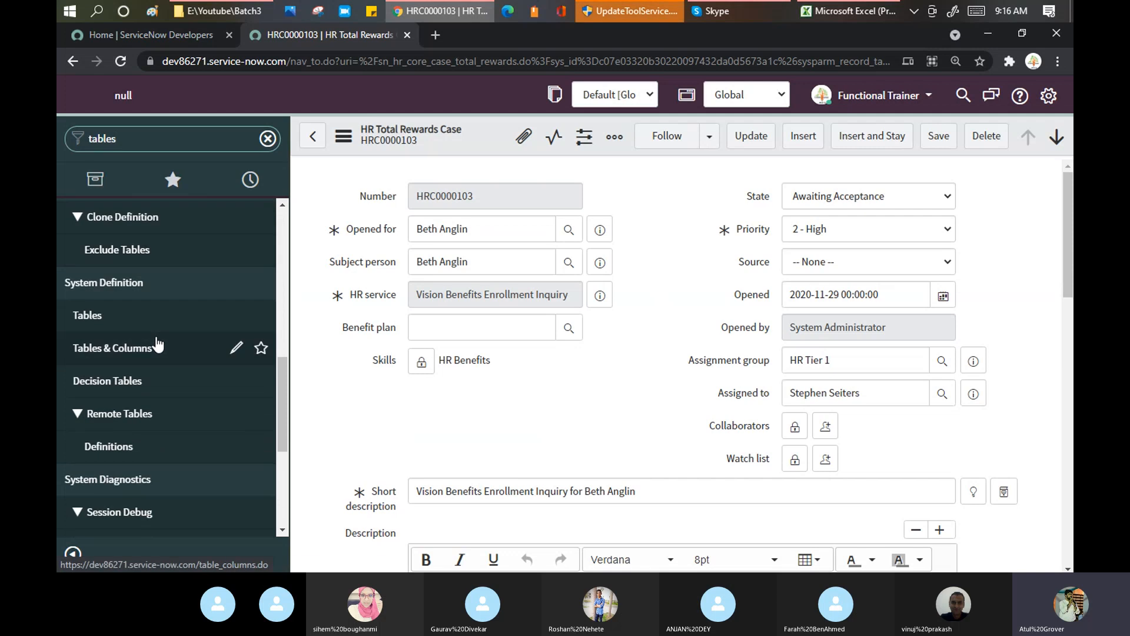
scroll(146, 352, "down", 2)
scroll(147, 353, "up", 6)
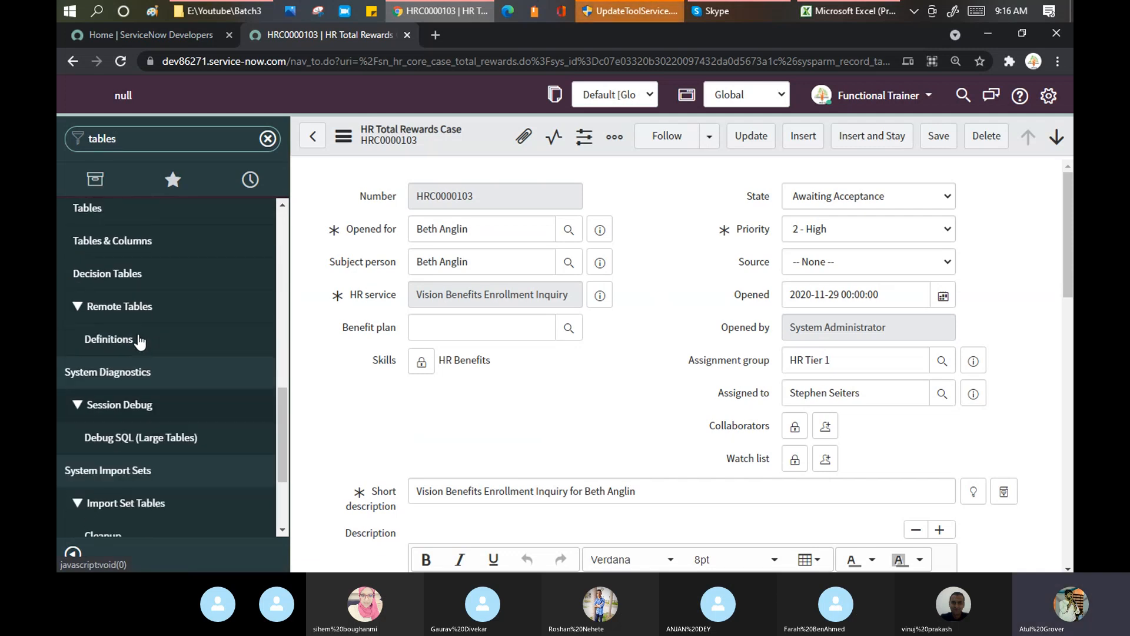
scroll(108, 406, "down", 3)
left_click(83, 358)
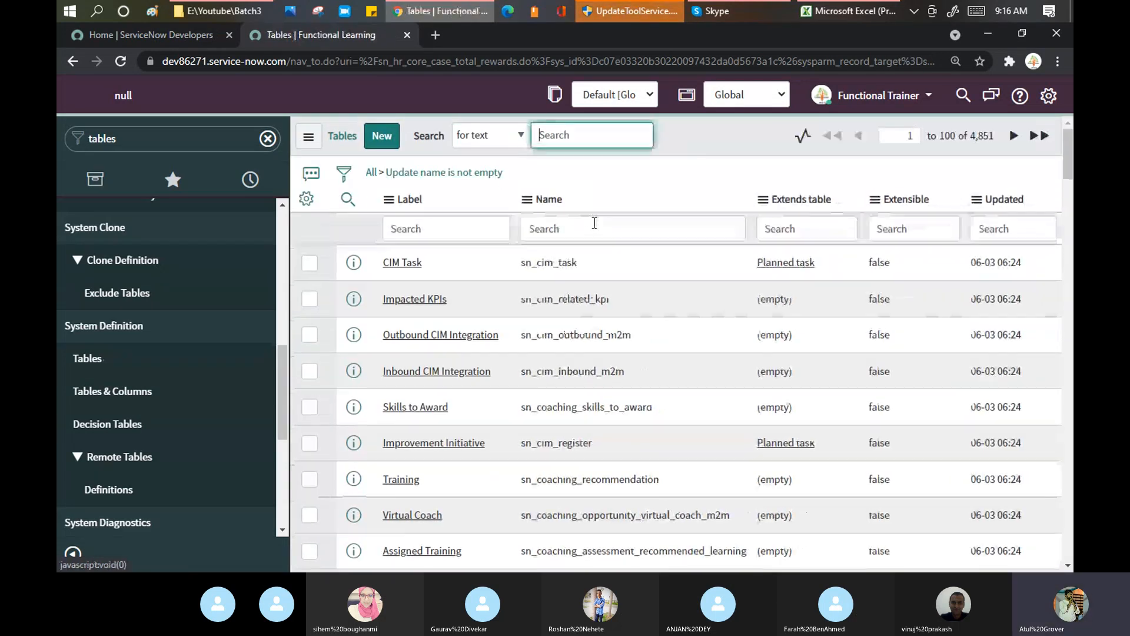
- Filter the Tables list by the name sn_hr_core_case_total_rewards
left_click(581, 229)
key("ctrl+v")
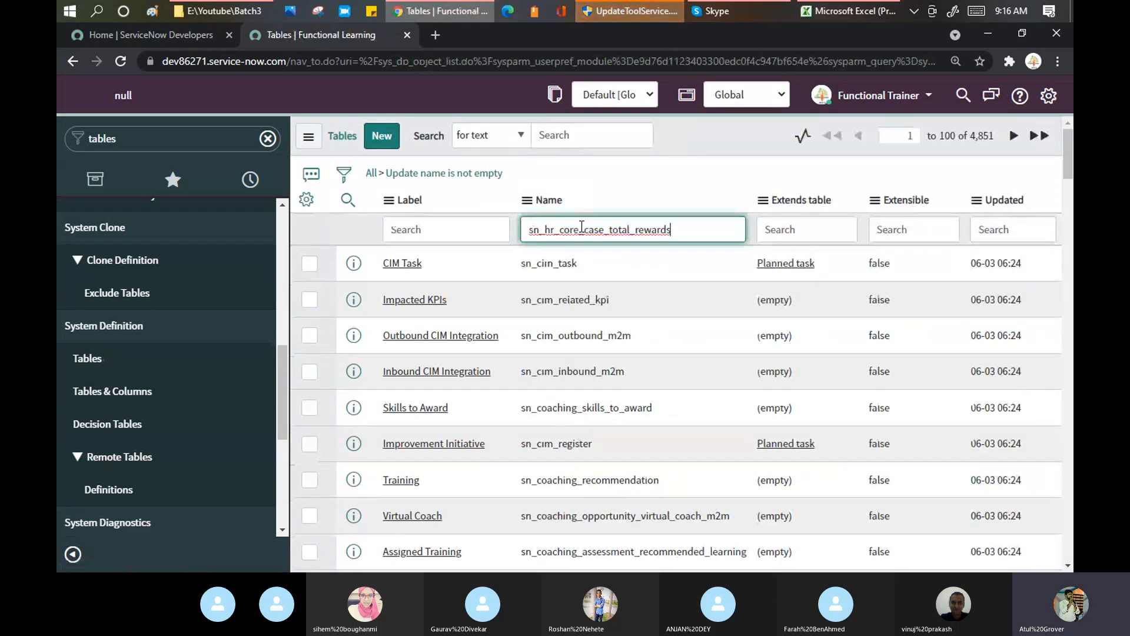
key("Return")
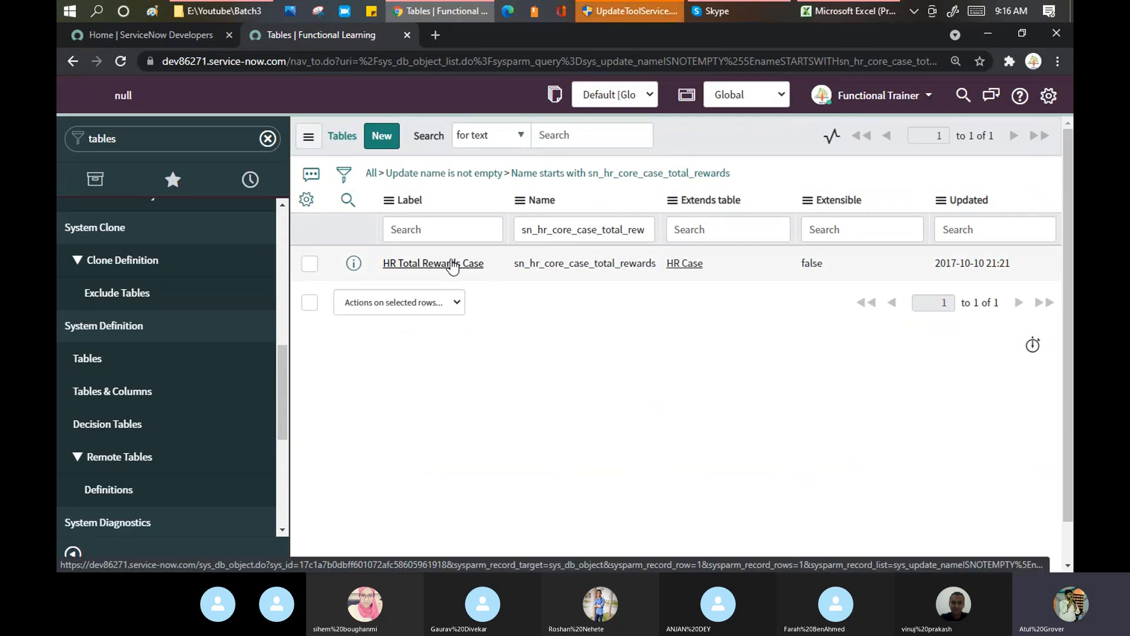
- Open the HR Total Rewards Case table record and read the notice about its application scope
left_click(452, 263)
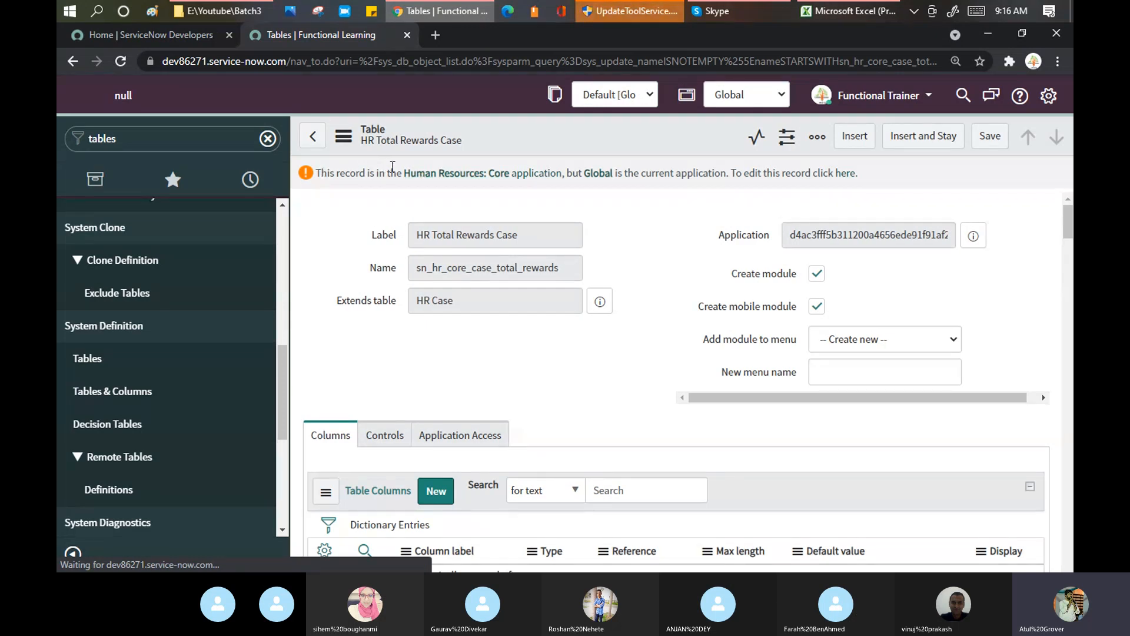
left_click_drag(321, 173, 389, 172)
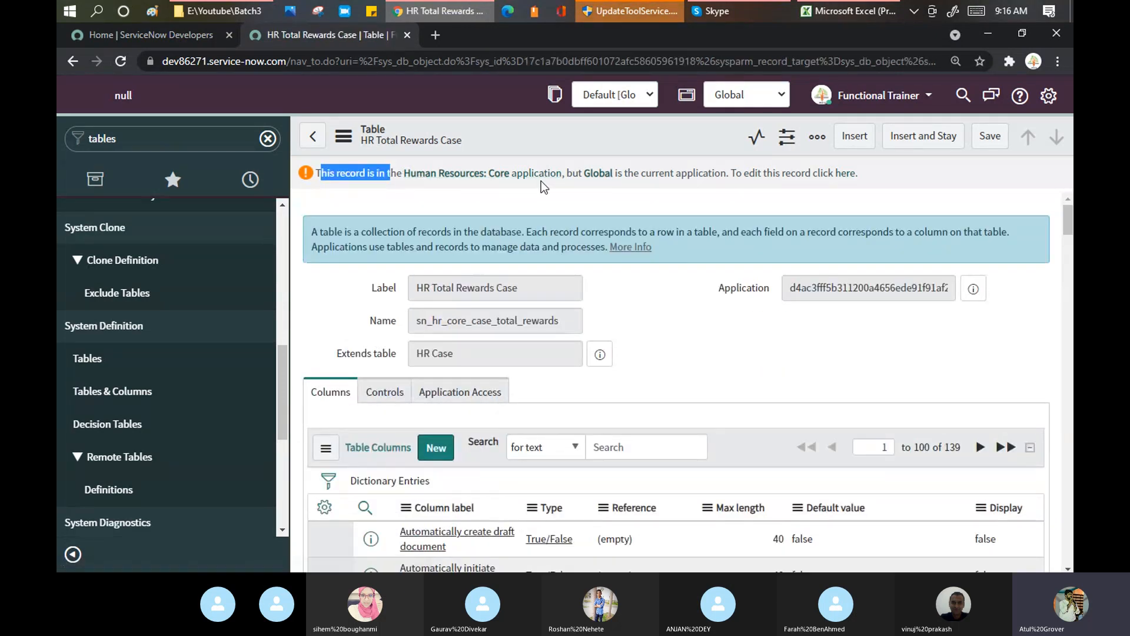
left_click_drag(567, 172, 730, 174)
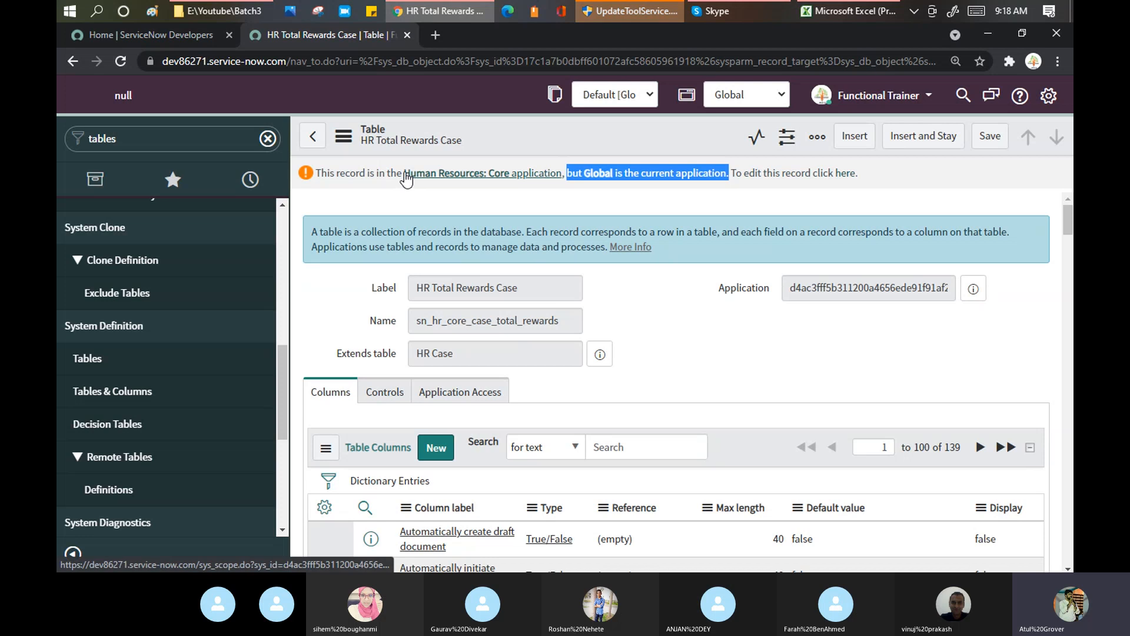
- Switch the current application scope from Global to Human Resources: Core
left_click(779, 98)
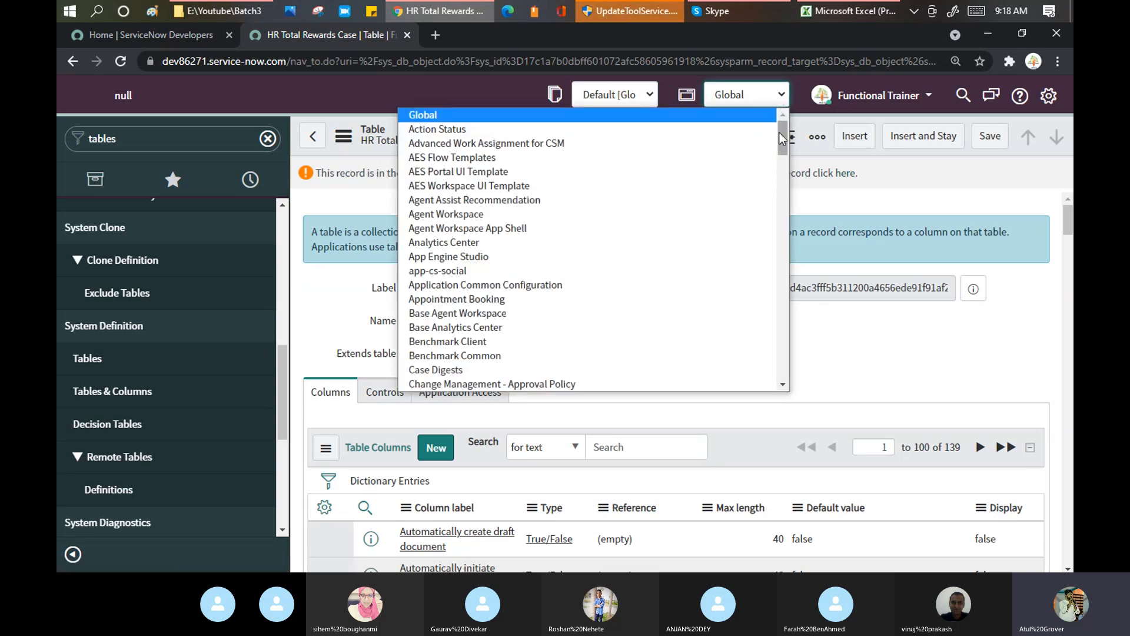
left_click_drag(779, 133, 792, 256)
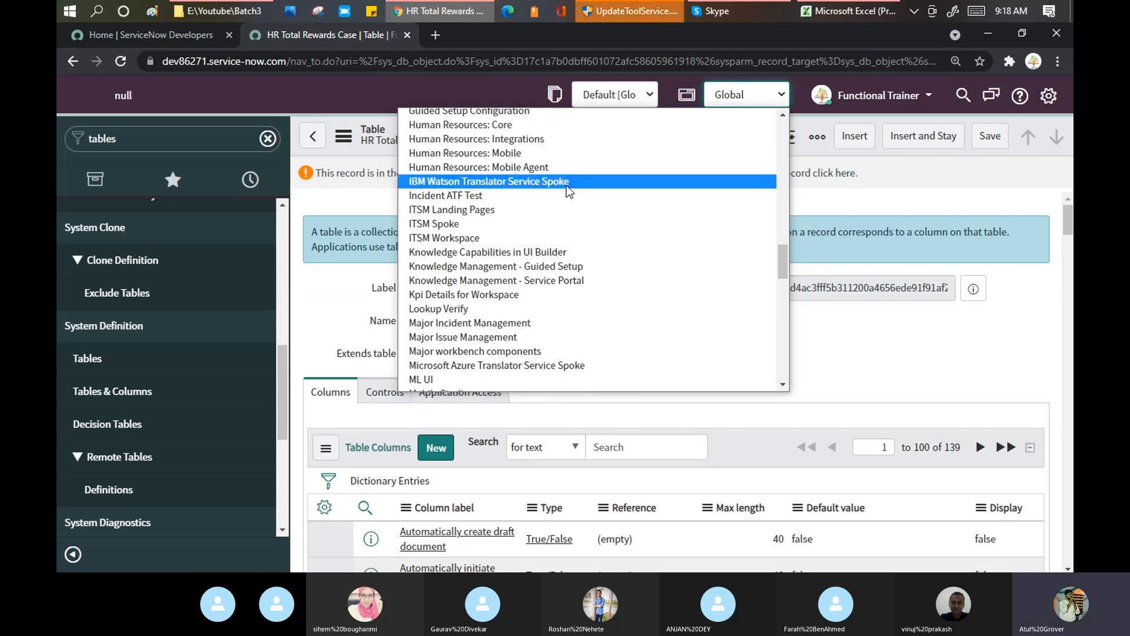
scroll(566, 186, "up", 5)
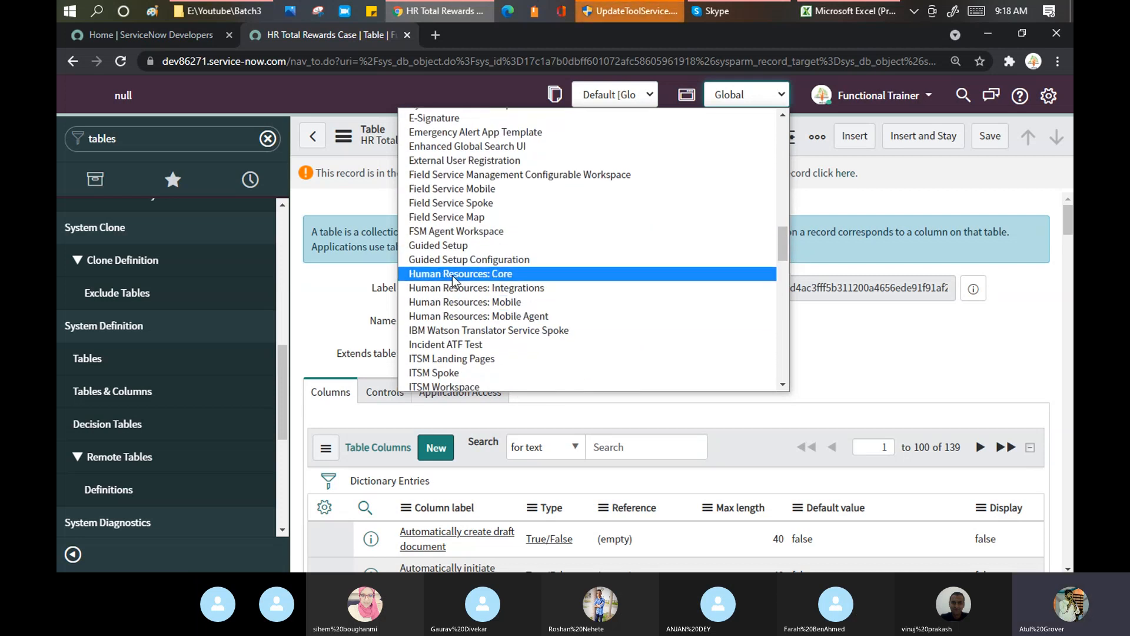
left_click(452, 274)
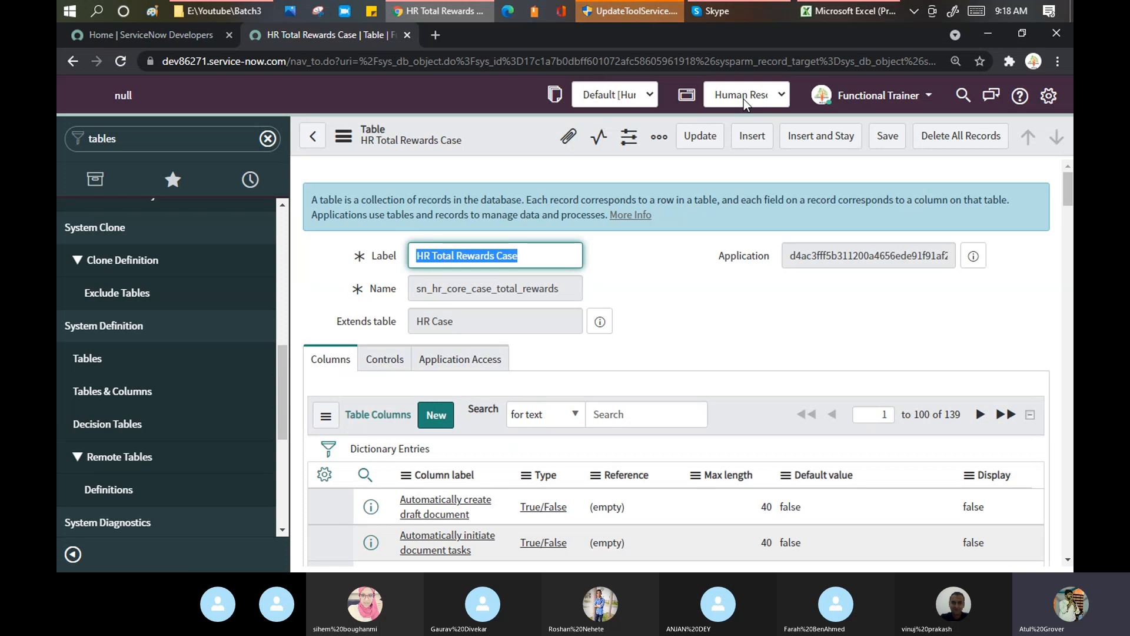
left_click(739, 9)
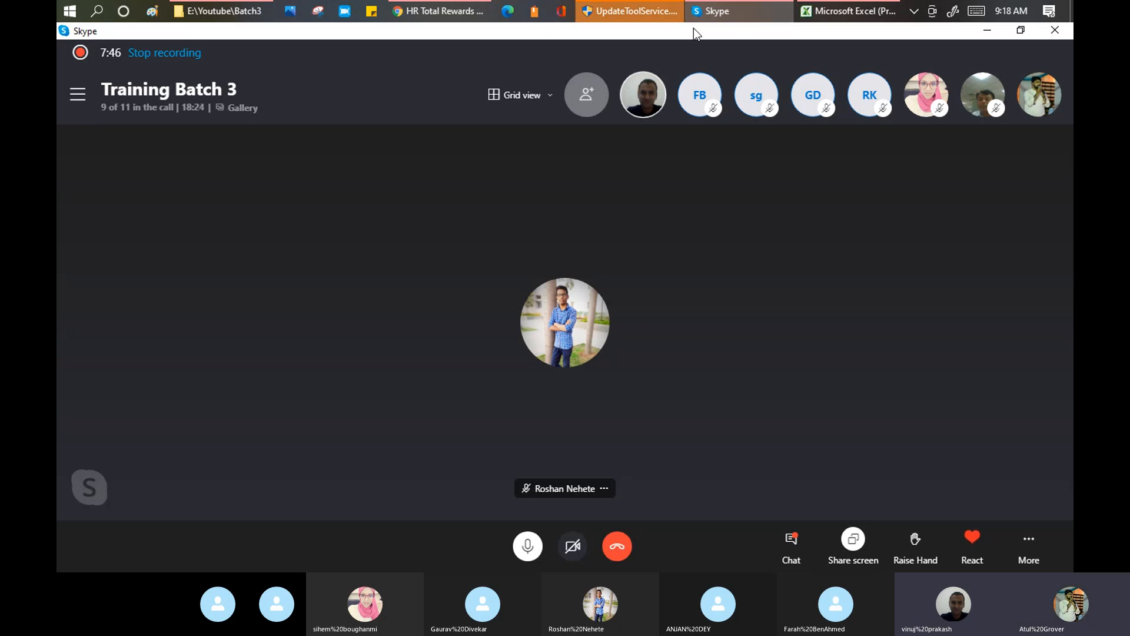
left_click(736, 9)
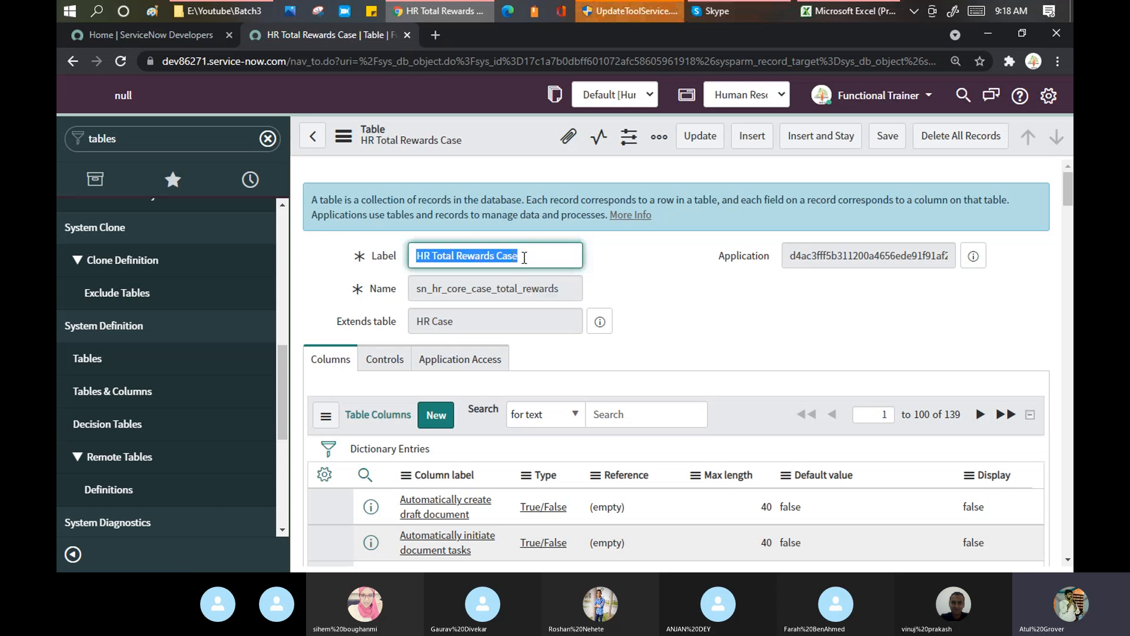
left_click(540, 270)
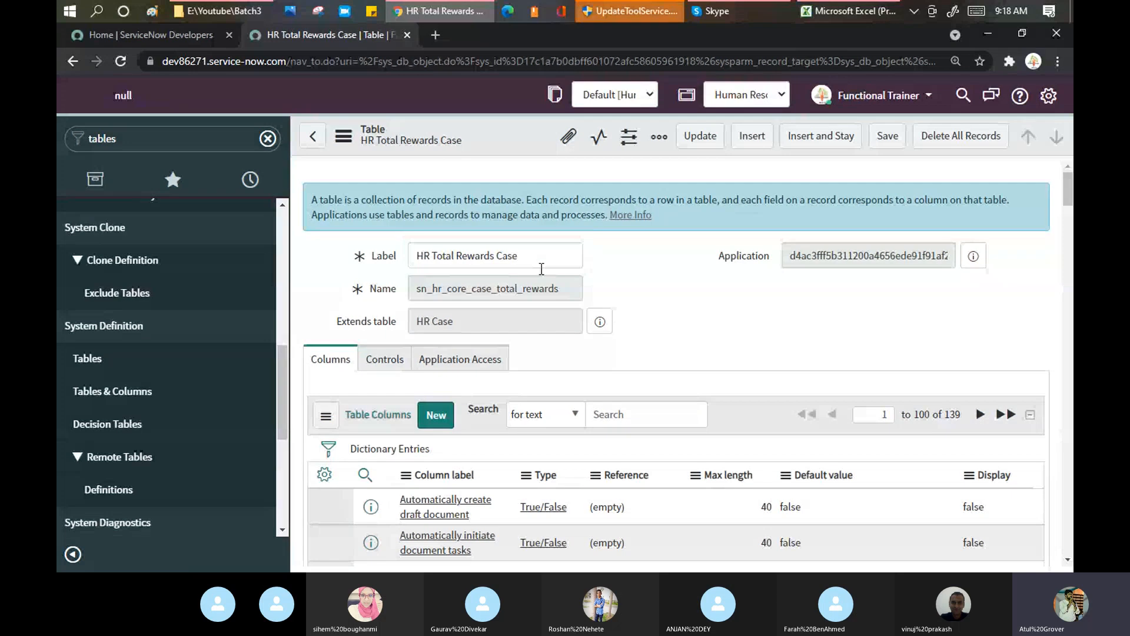
left_click_drag(536, 261, 385, 255)
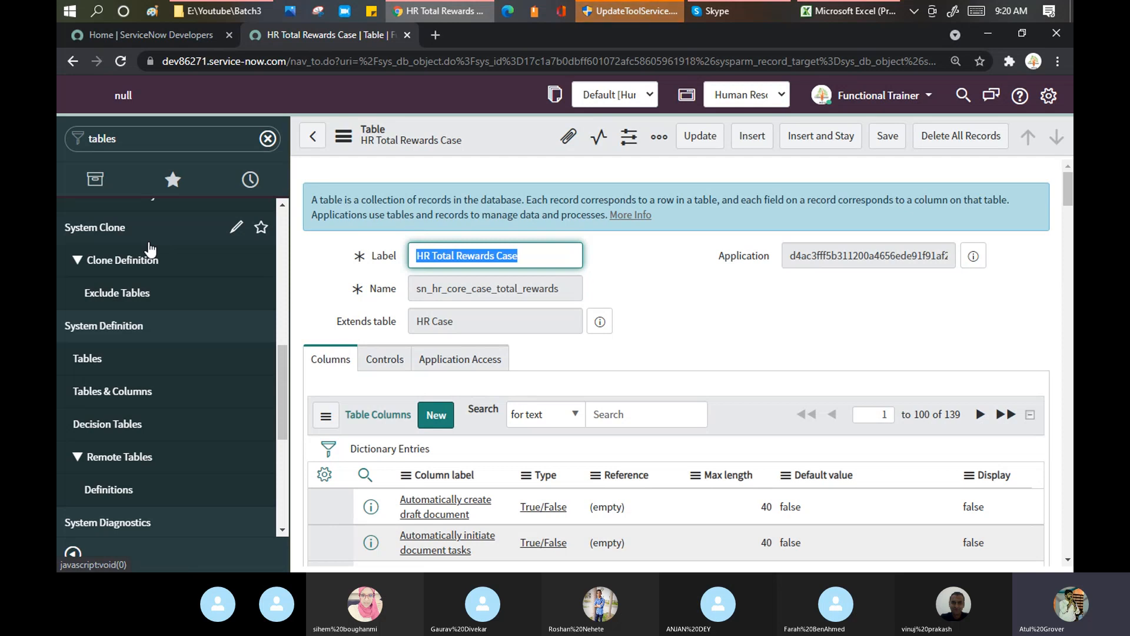
- Filter the navigator for "App" and open App Engine Studio on the dev86271 instance
left_click(154, 142)
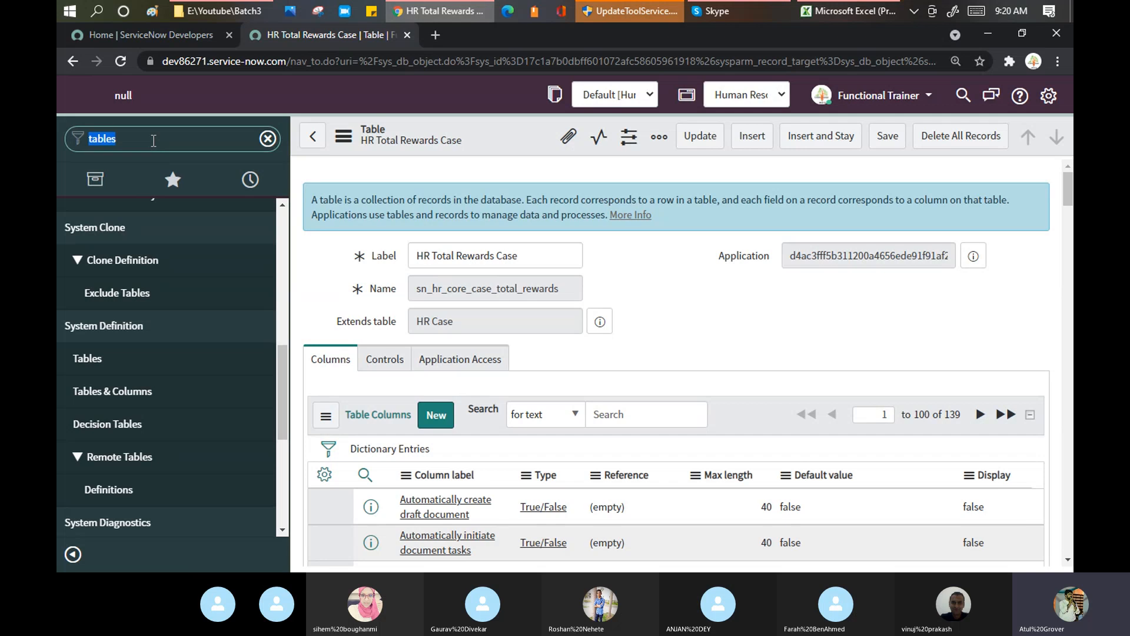
left_click(134, 38)
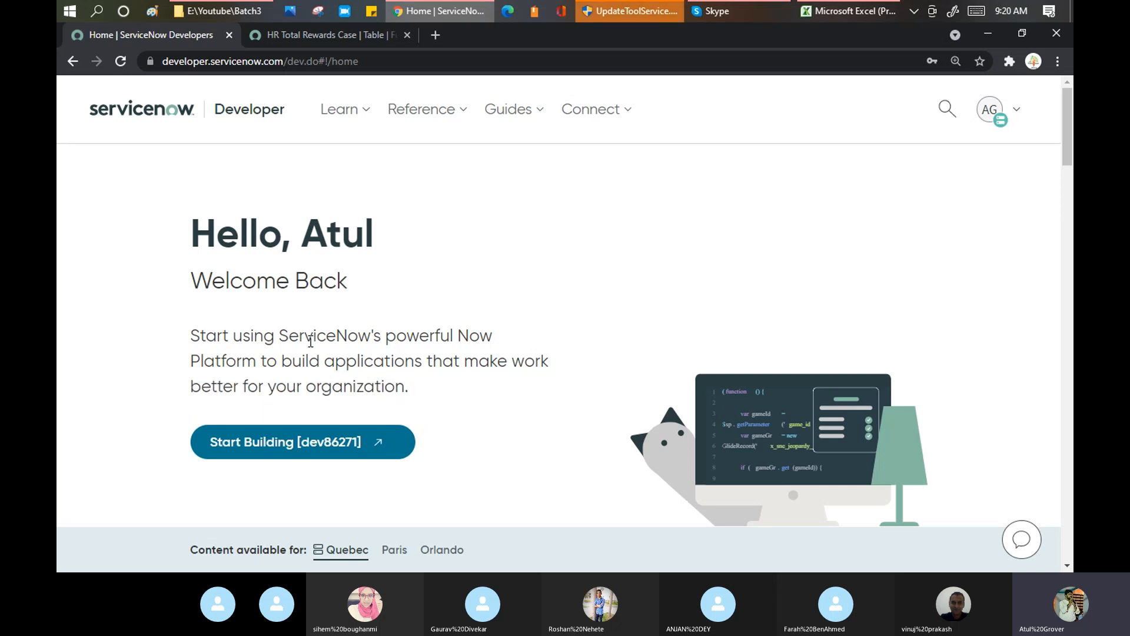
left_click_drag(305, 335, 518, 393)
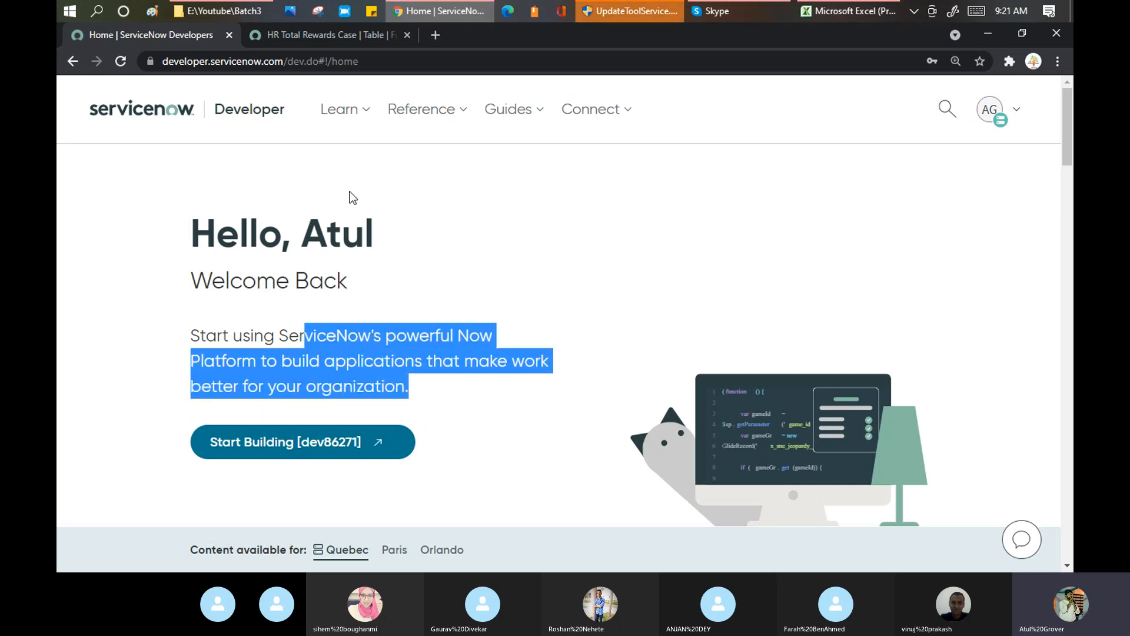
left_click(317, 34)
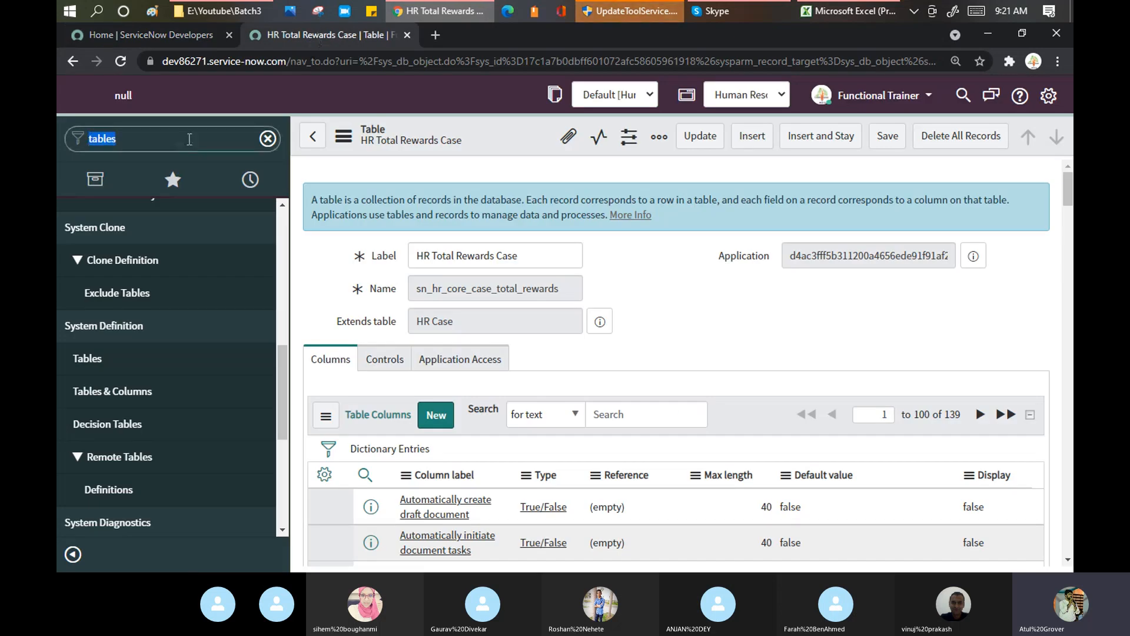
type("App")
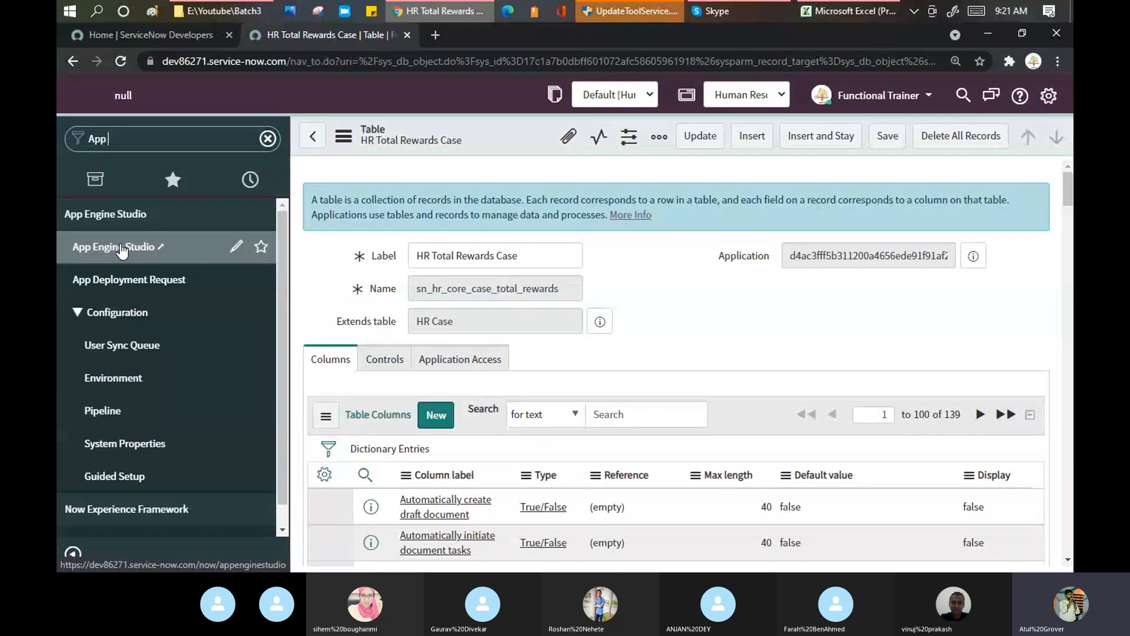
left_click(122, 250)
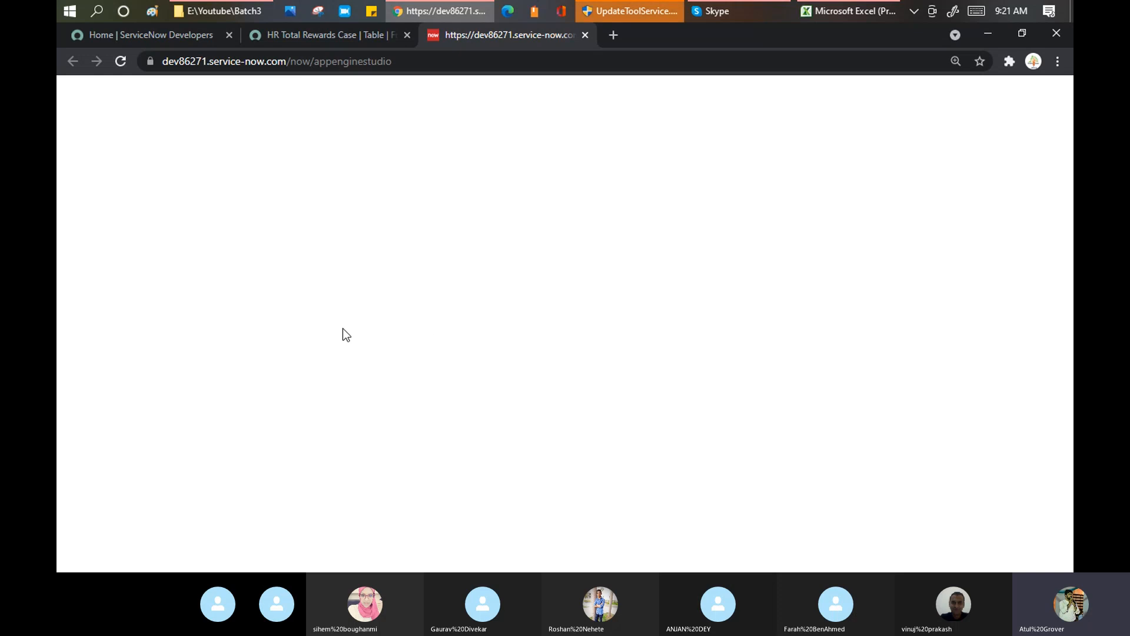
- Reload the blank App Engine Studio page of the dev86271 instance
left_click(313, 38)
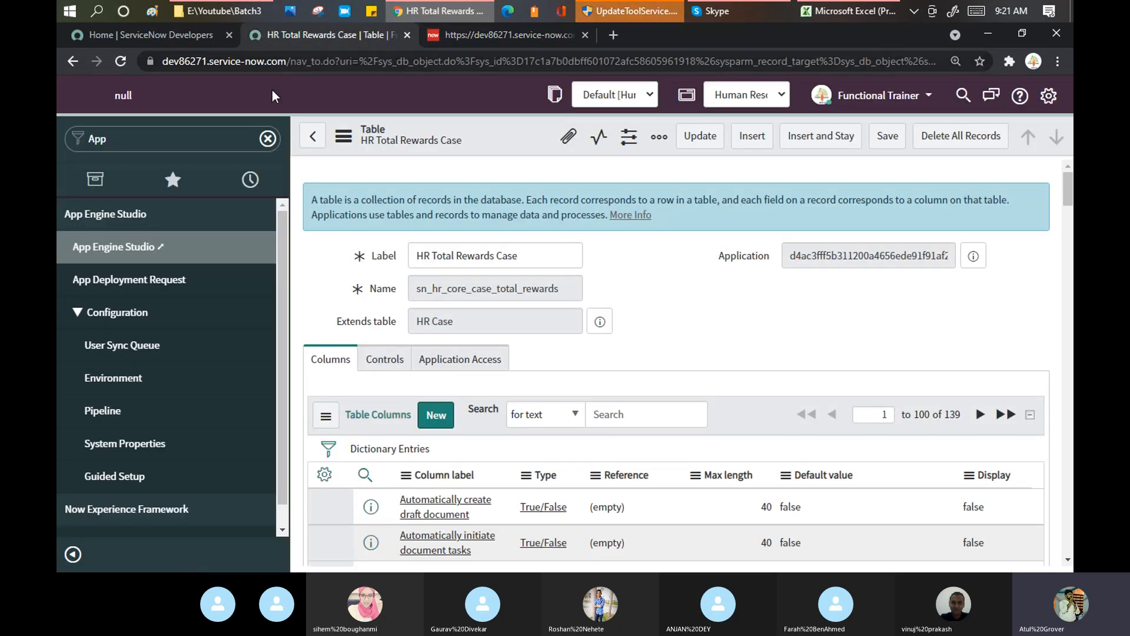
left_click(464, 37)
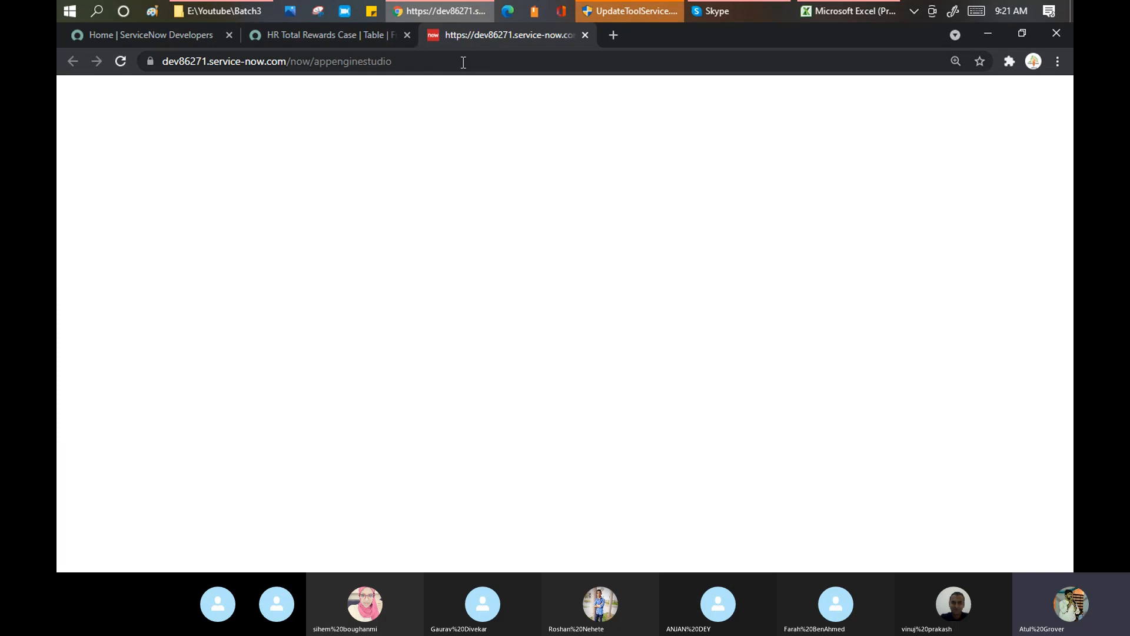
left_click(462, 61)
key("Return")
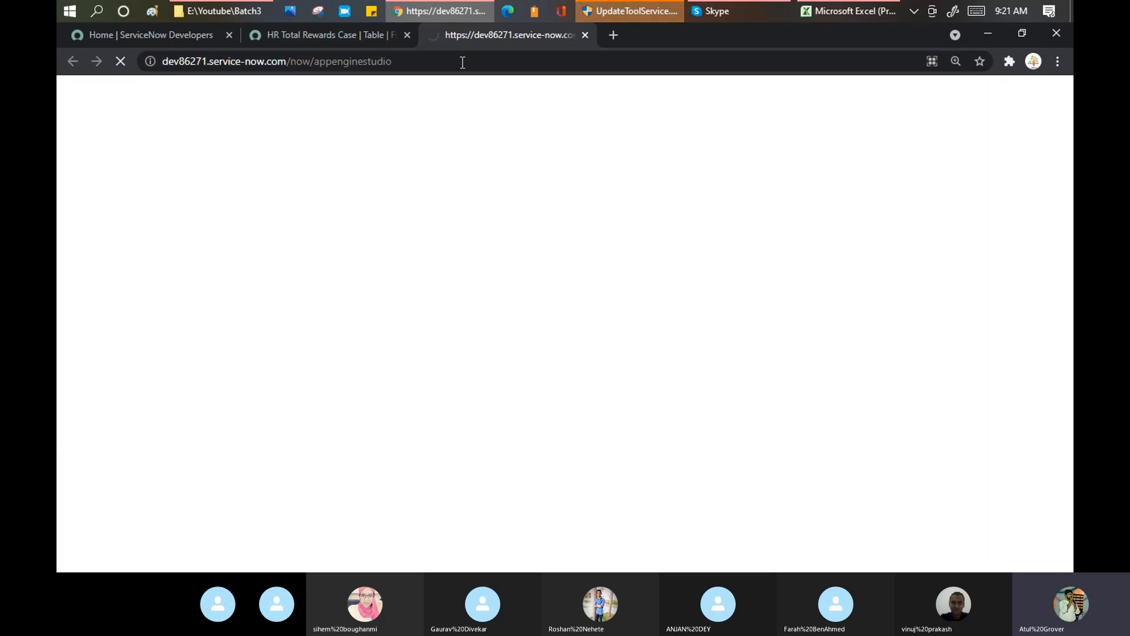
- Open the instance dev114614.service-now.com in a new browser tab
left_click(612, 37)
type("dev1")
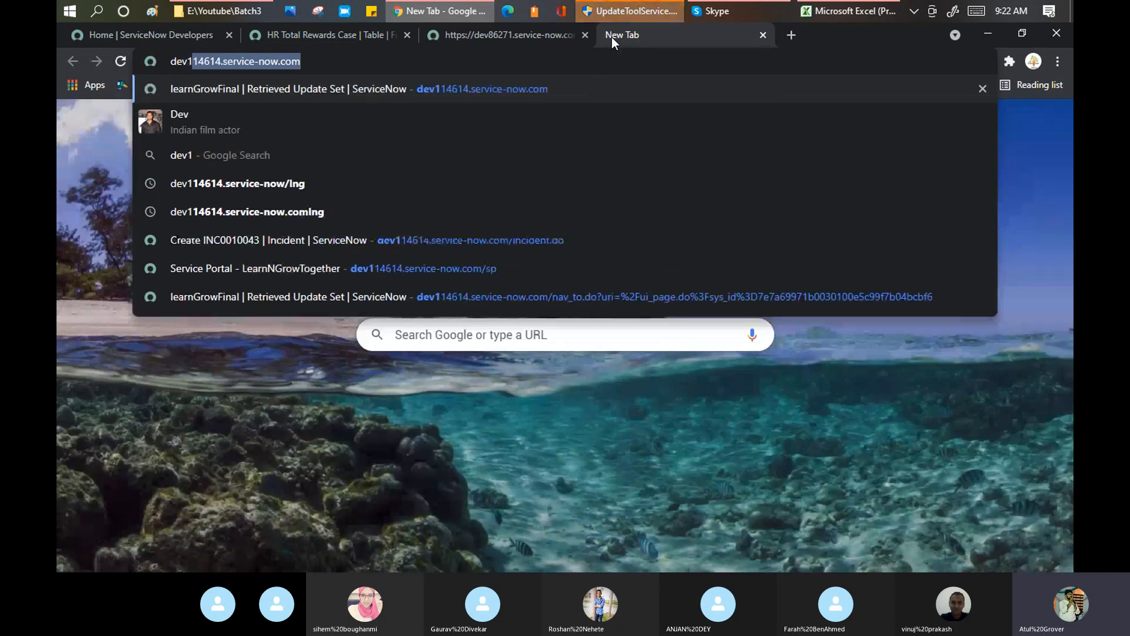
key("Return")
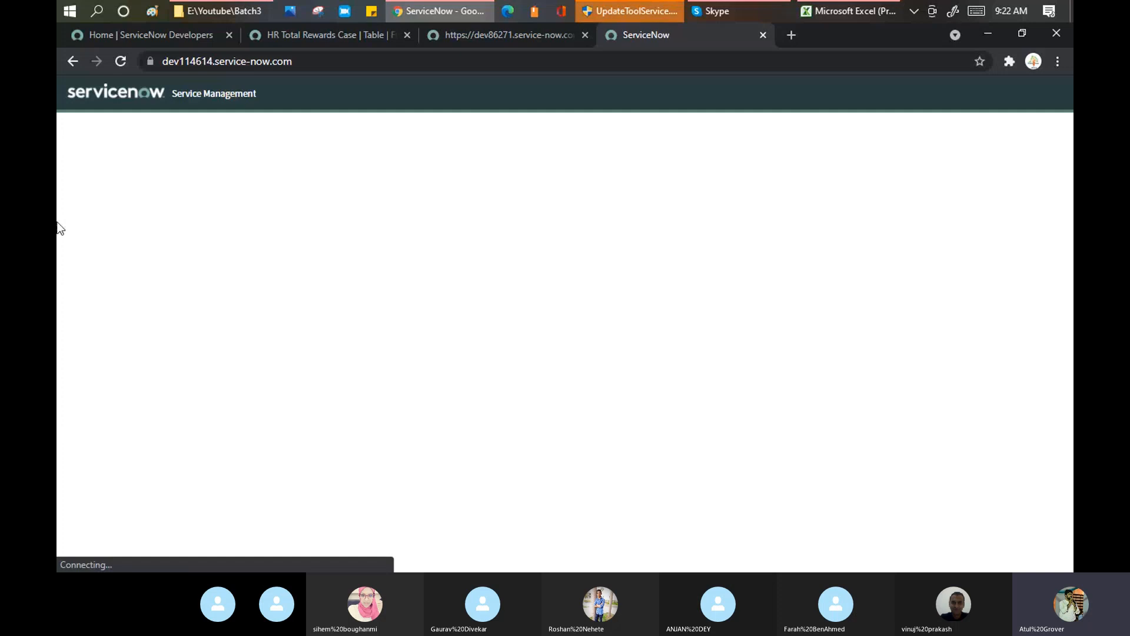
left_click(490, 34)
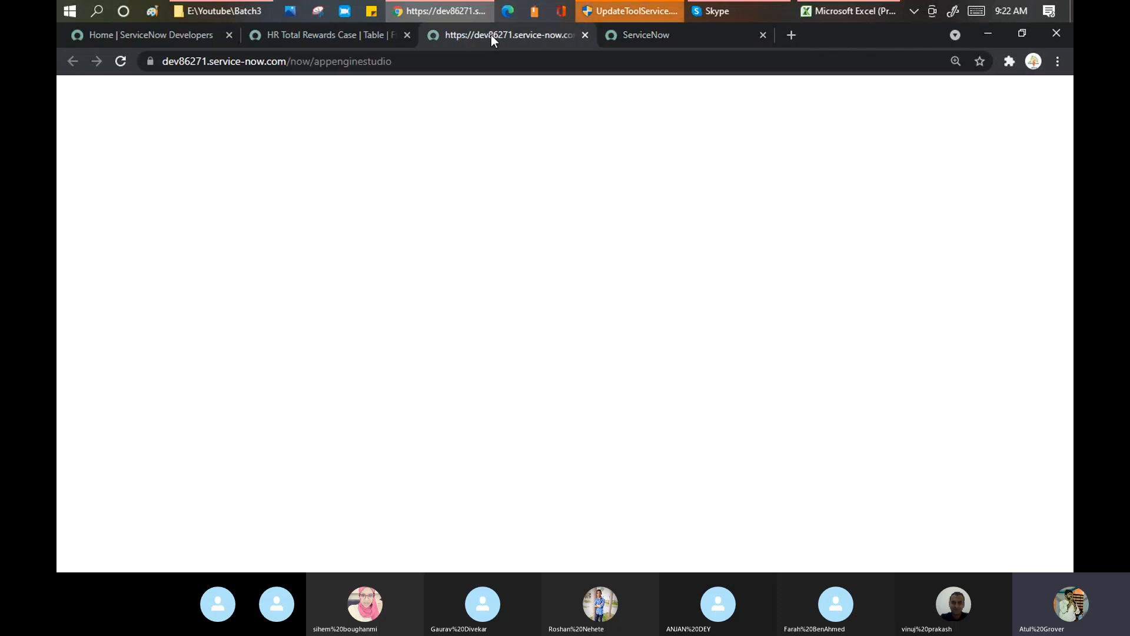
left_click(652, 39)
- Log in to the dev114614 instance with the user name and the account password
type("atul")
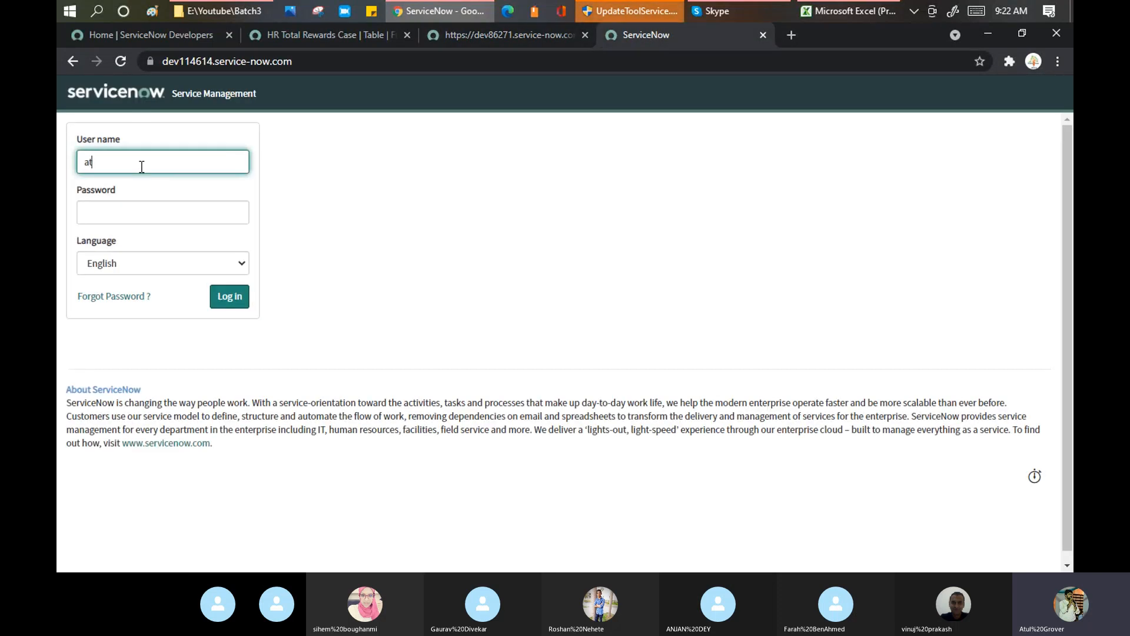
key("Tab")
type("•••••")
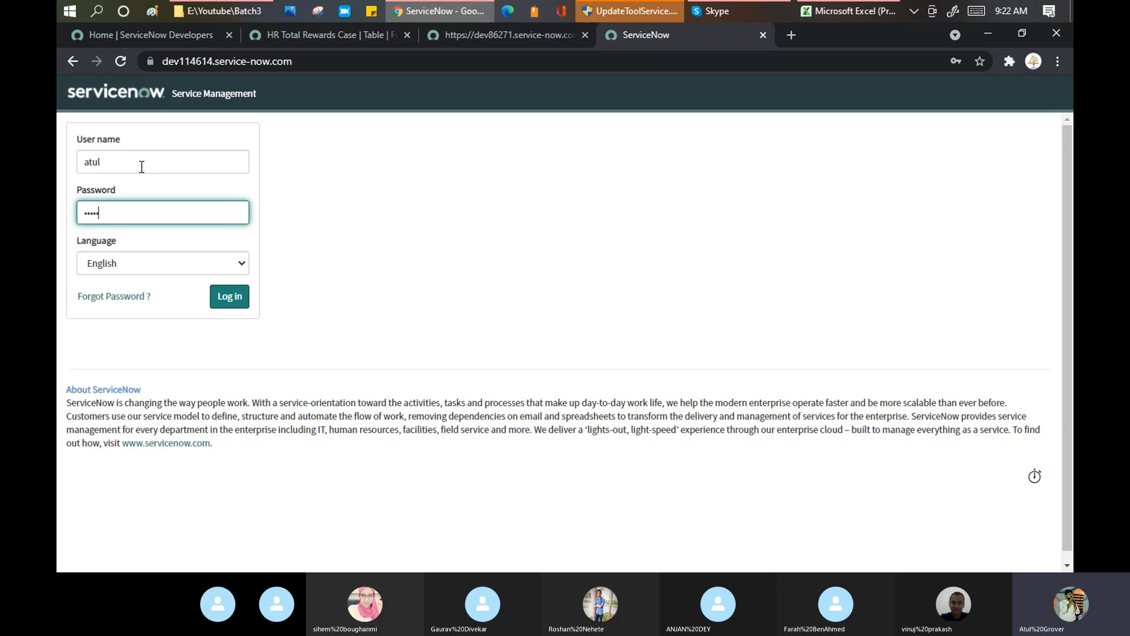
left_click(238, 308)
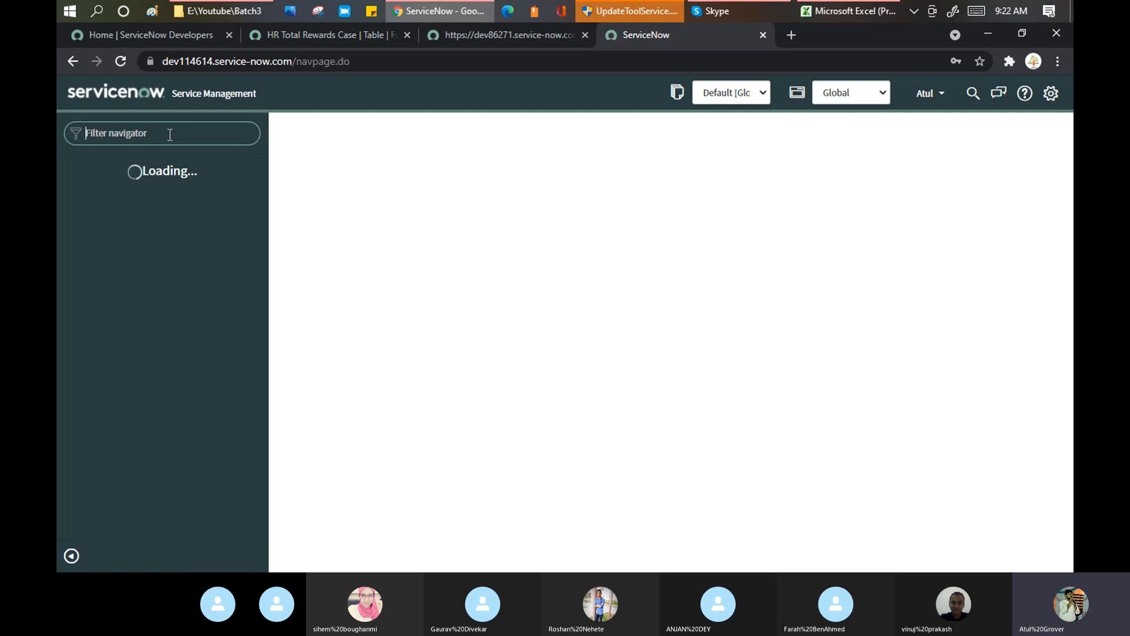
- Filter the navigator for "App en", dismiss the browser's password warning and open App Engine Studio
type("App en")
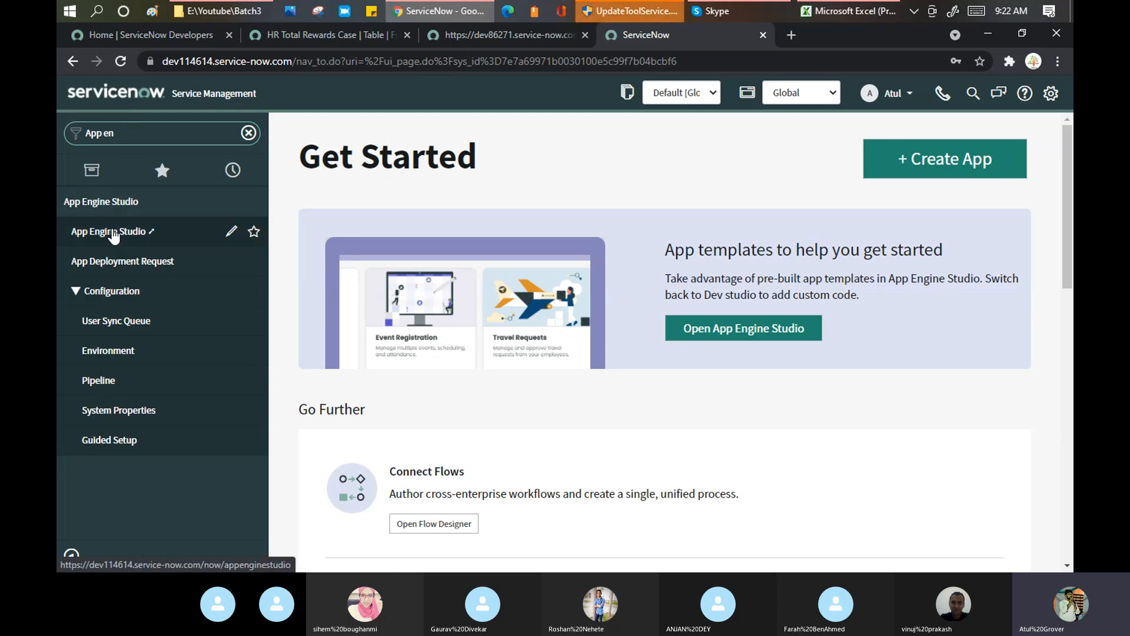
left_click(113, 235)
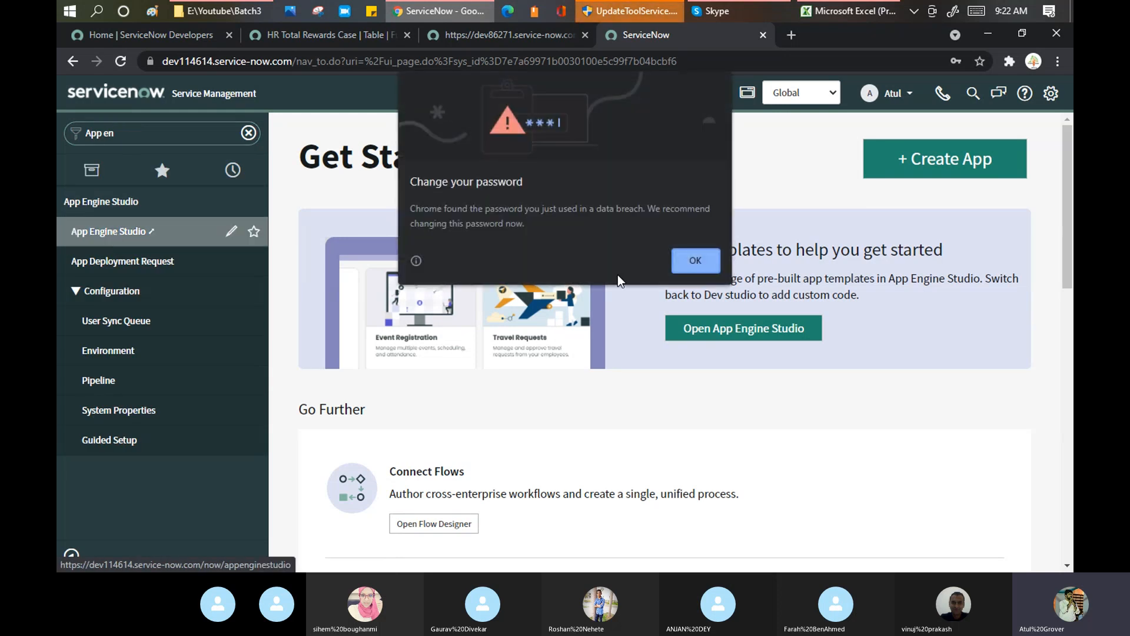
left_click(692, 262)
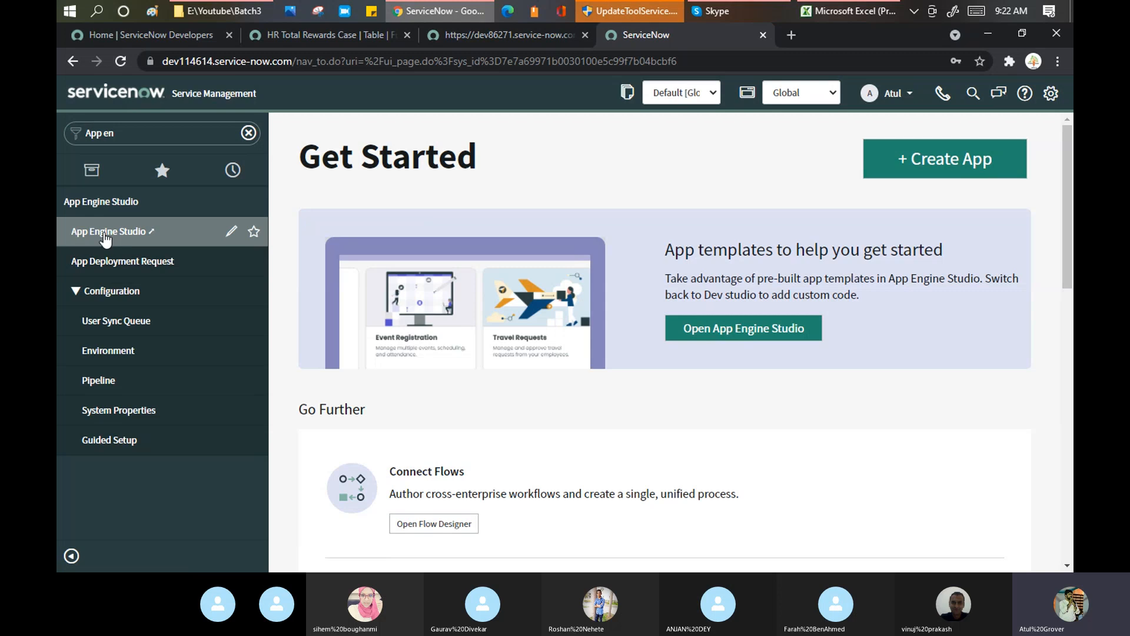
left_click(106, 233)
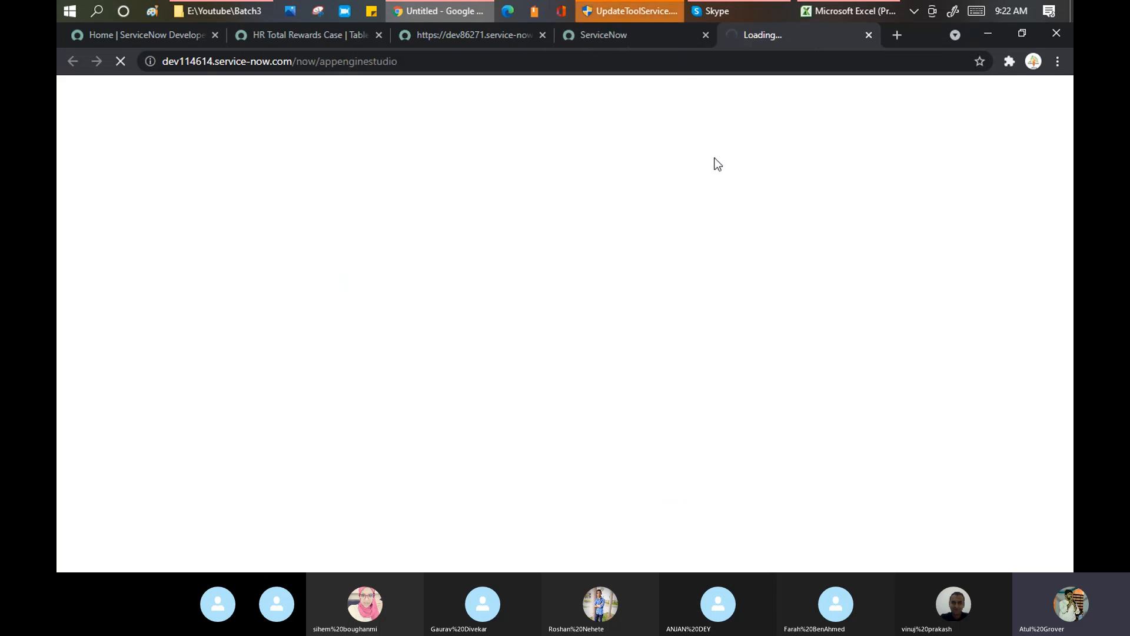
- Close the blank dev86271 App Engine Studio page and show the App Engine Studio home page of dev114614
left_click(491, 34)
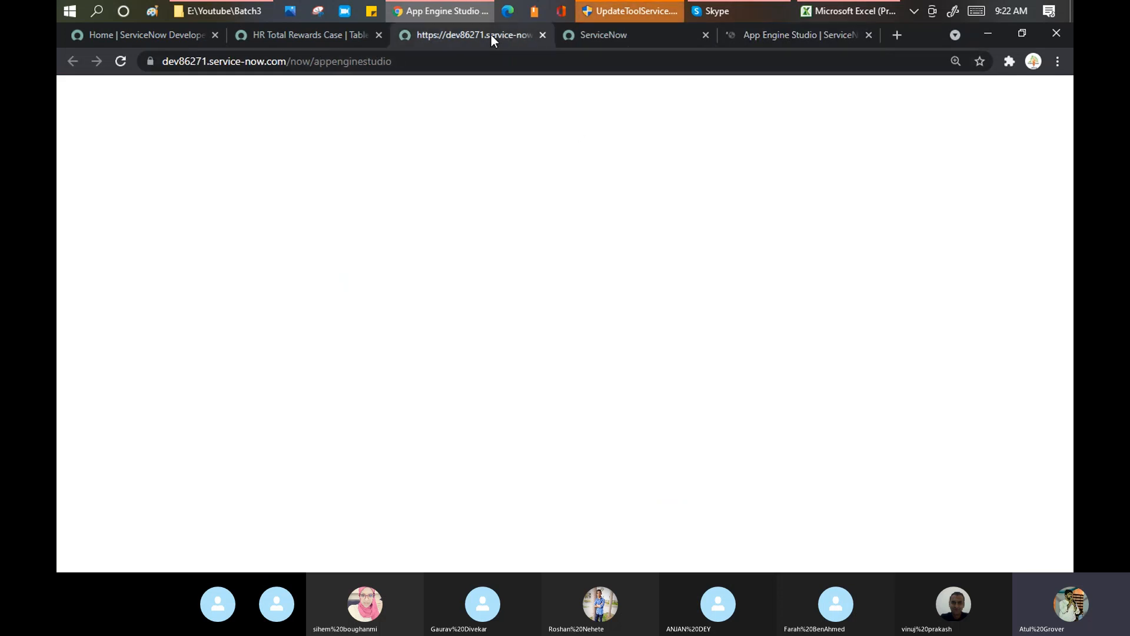
left_click(323, 44)
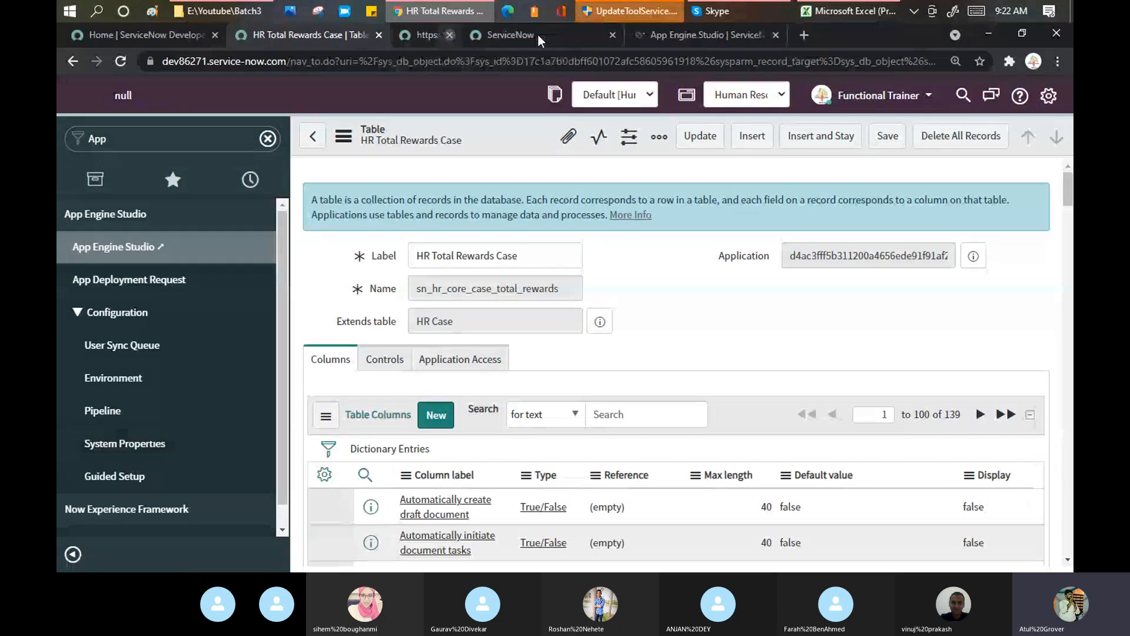
left_click(542, 35)
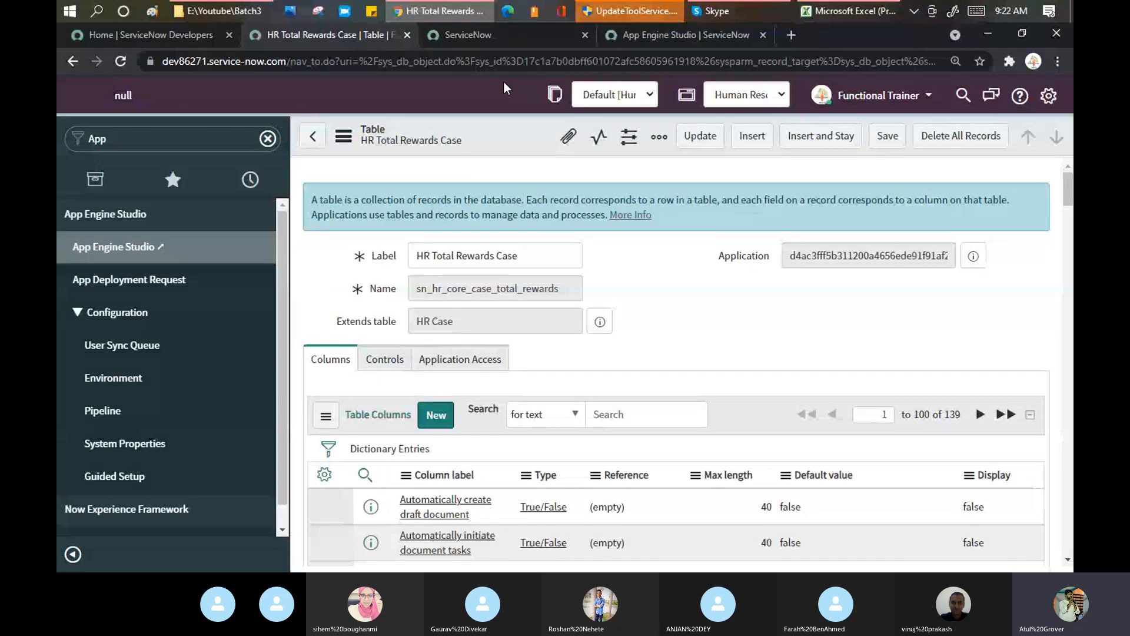
left_click(691, 37)
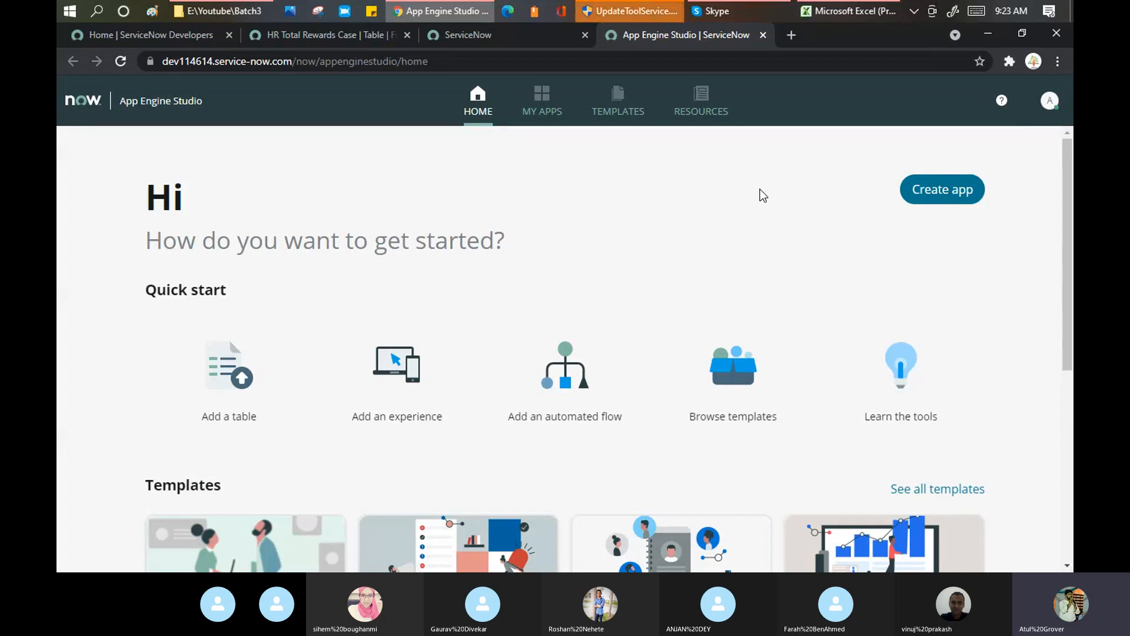
- Filter the navigator of the dev86271 instance for "plugins" and open the Plugins page
left_click(330, 34)
double_click(227, 135)
type("pl")
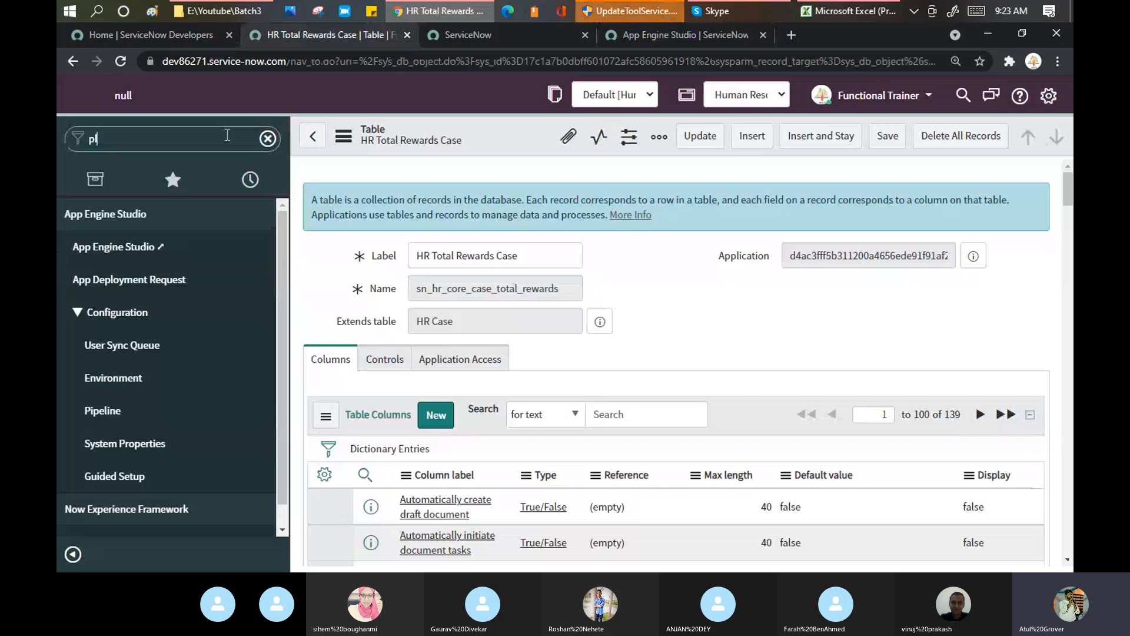
type("ugins")
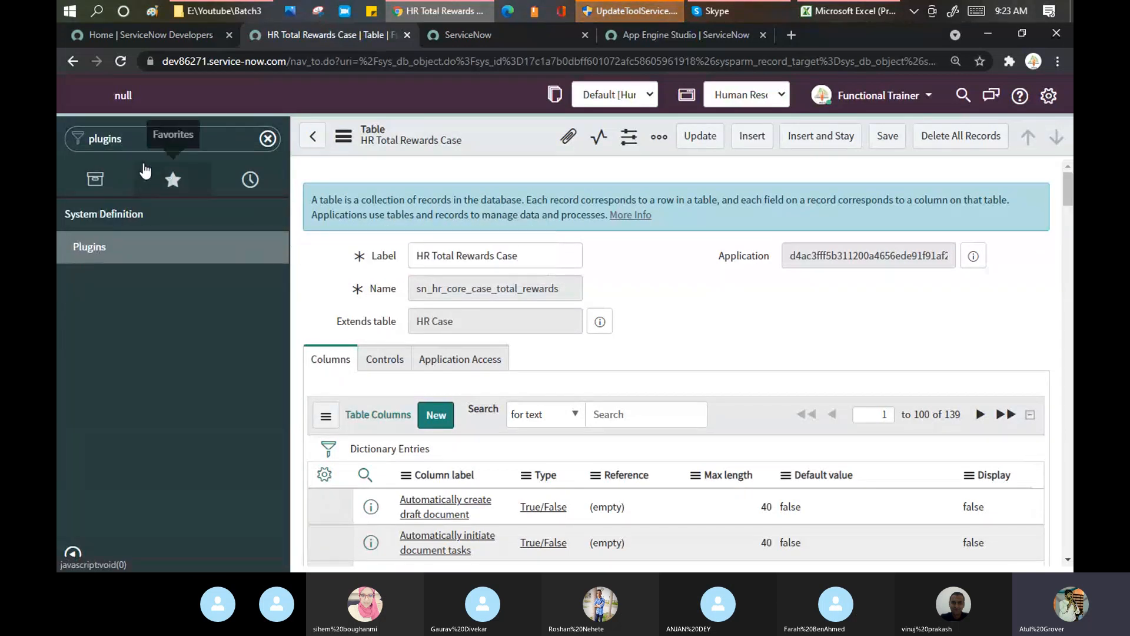
left_click(84, 255)
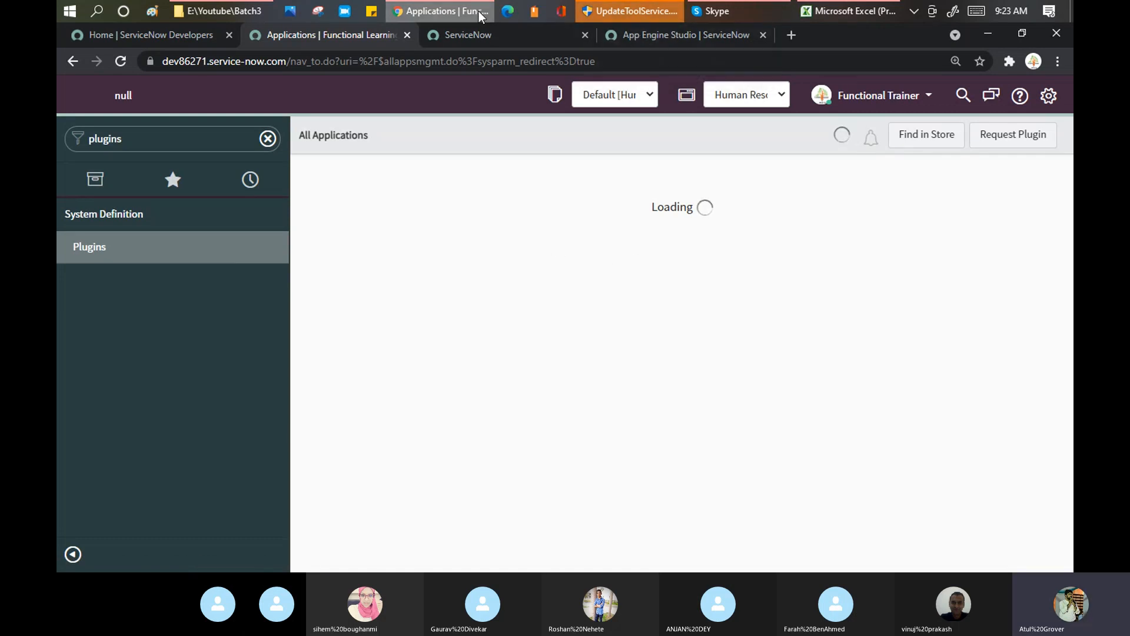
- Search all applications for "Conti" and look through the matching Benchmarks and Continual Improvement Management entries
mouse_move(478, 10)
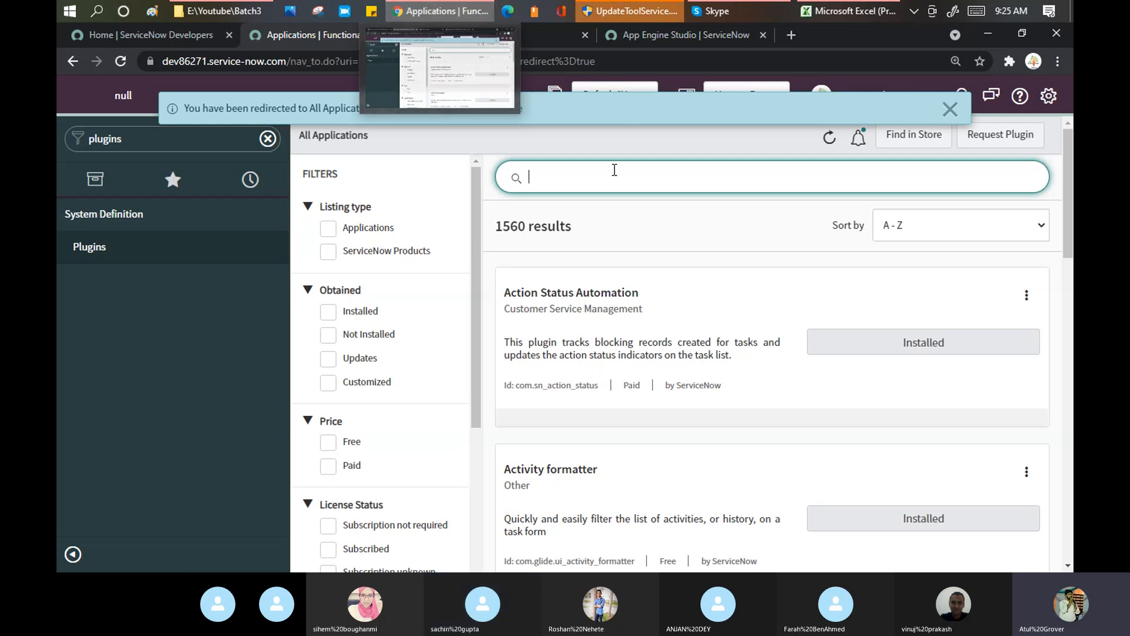
left_click(618, 178)
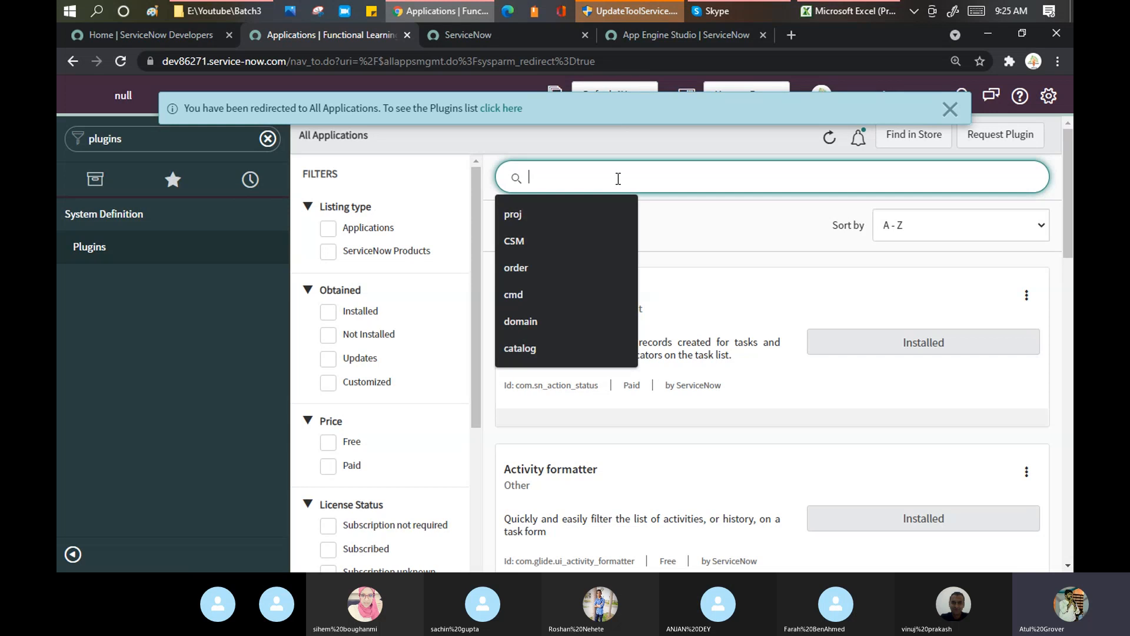
type("conti")
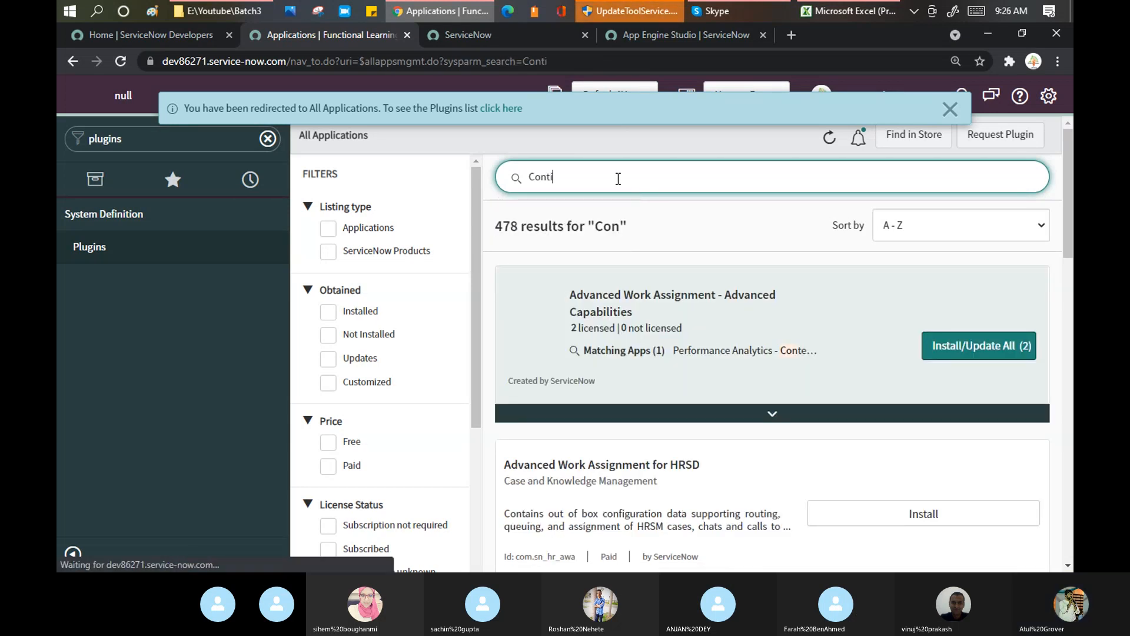
scroll(642, 376, "down", 3)
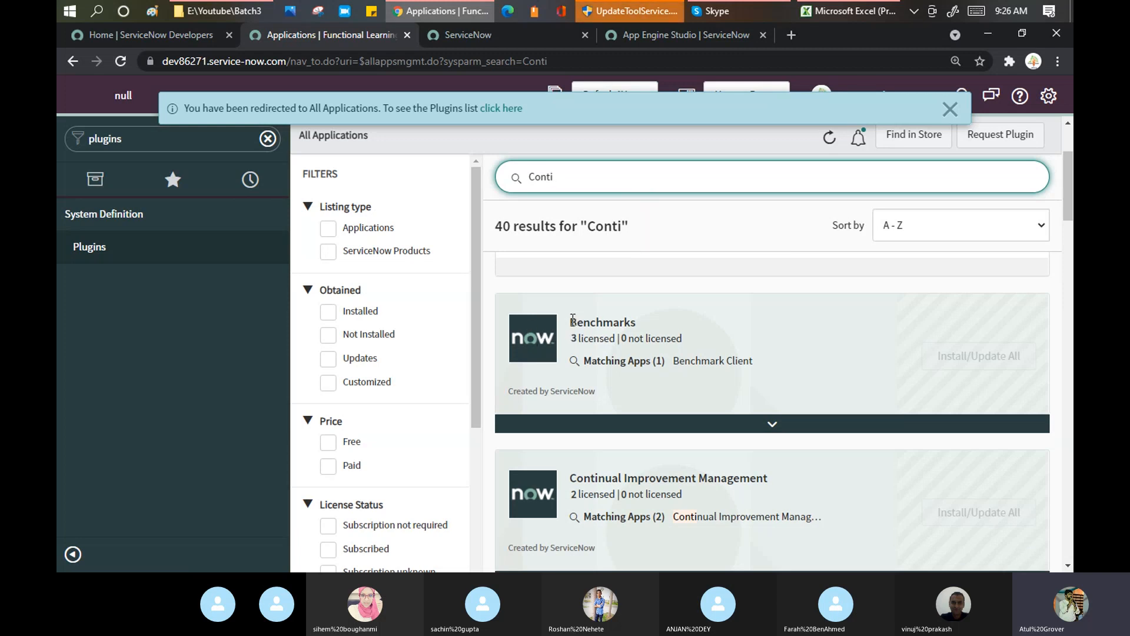
left_click_drag(570, 322, 633, 323)
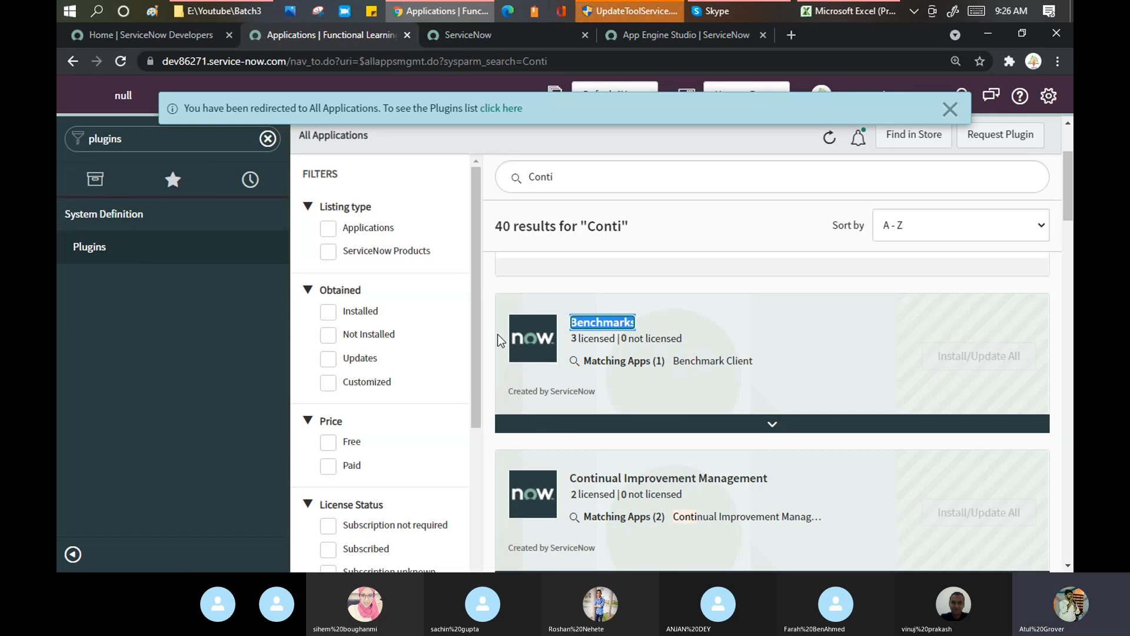
scroll(606, 303, "down", 2)
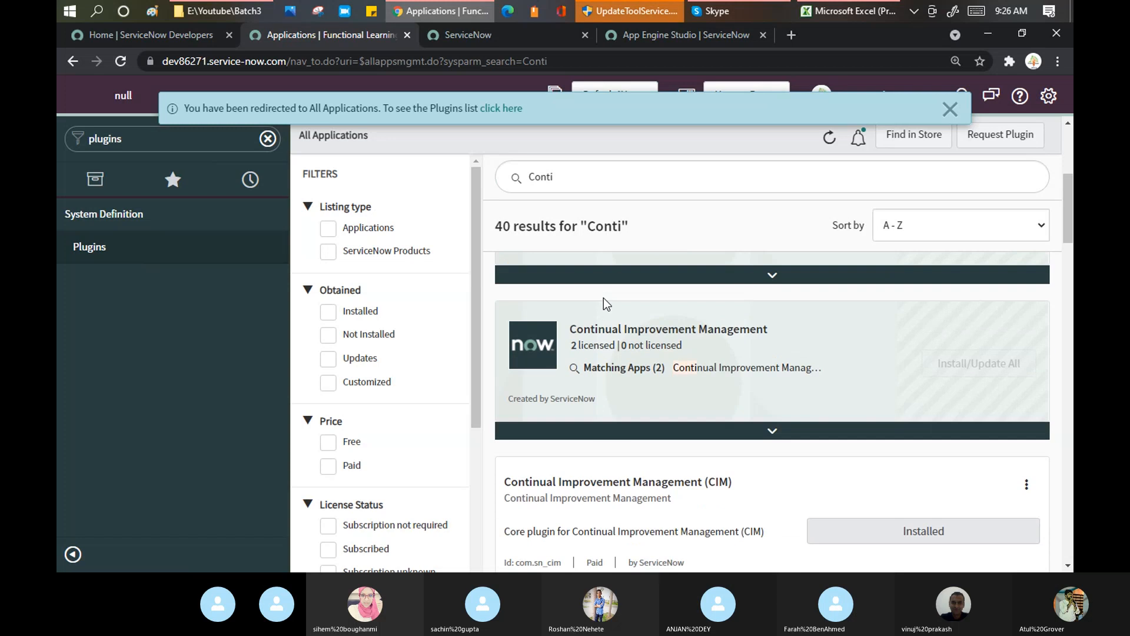
scroll(606, 303, "up", 1)
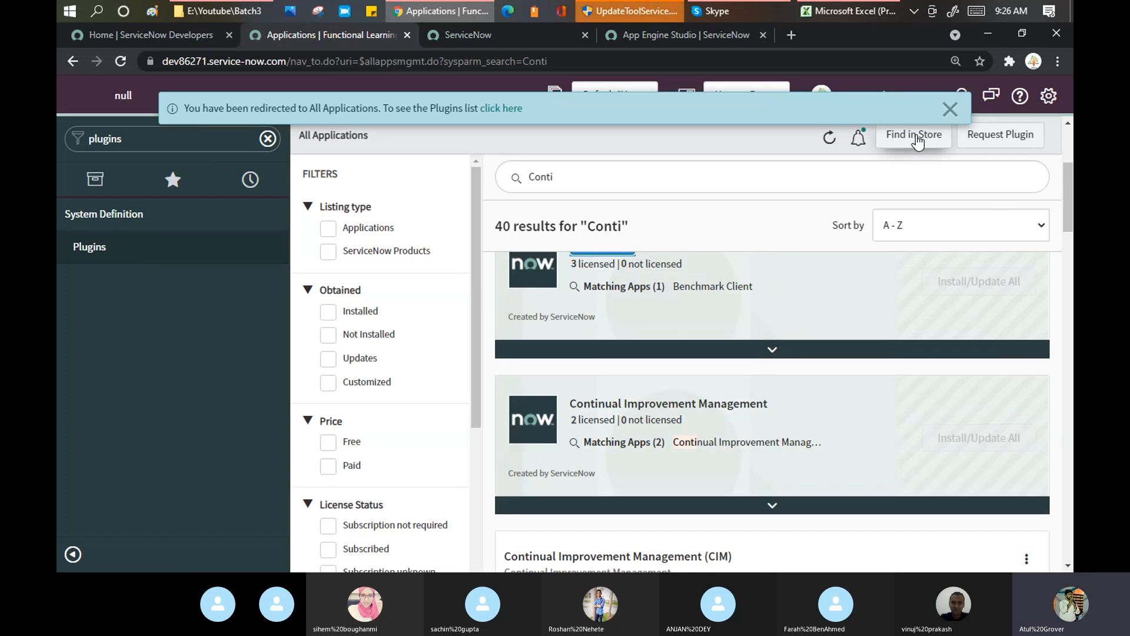
- Open the ServiceNow Store from the applications list and browse its featured apps, Apps and Solutions listings and category filters
left_click(916, 140)
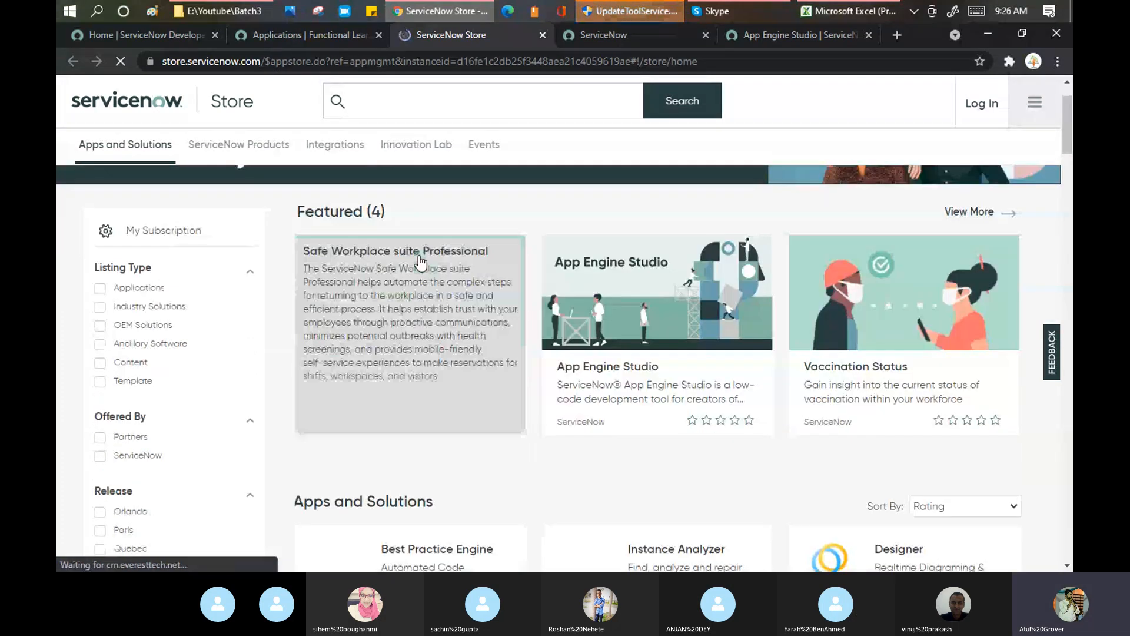
scroll(431, 309, "down", 1)
scroll(432, 309, "down", 4)
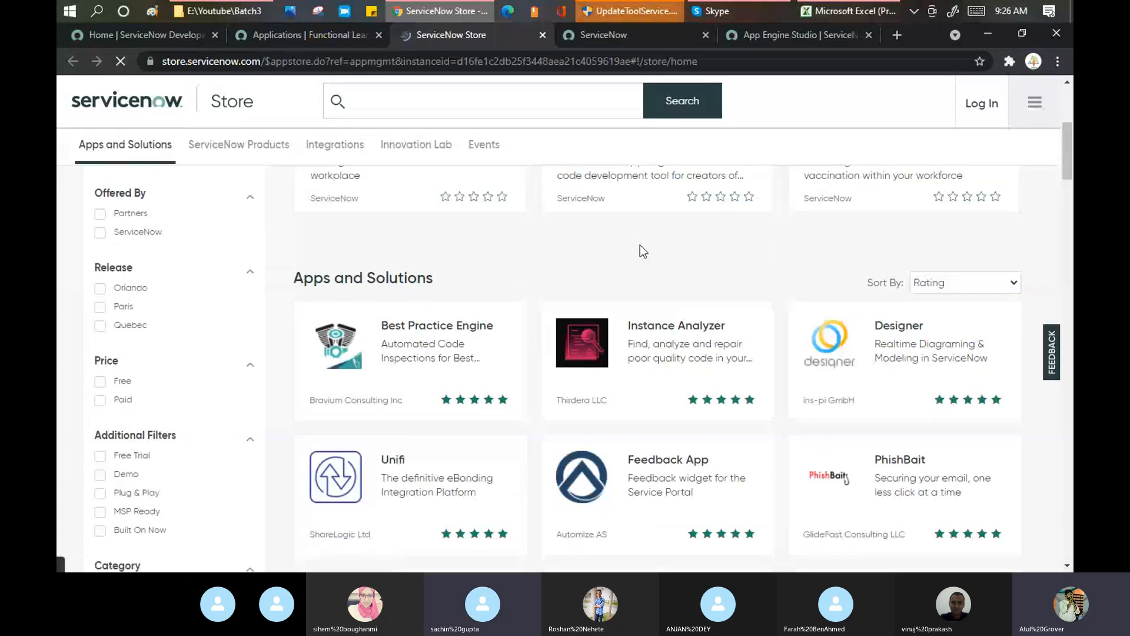
scroll(393, 274, "down", 2)
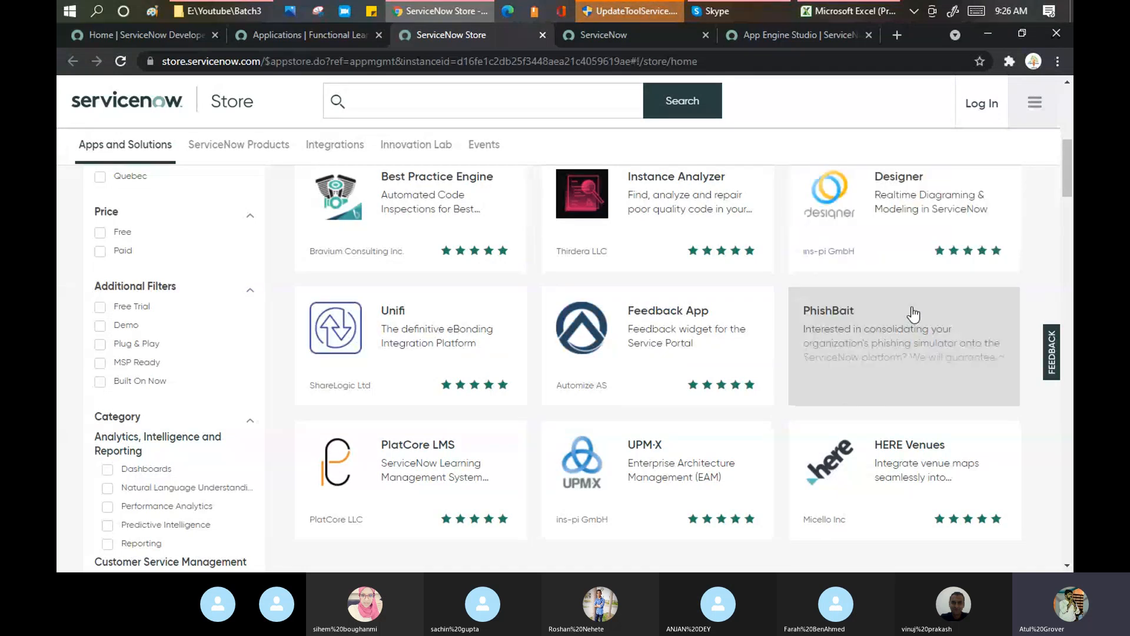
scroll(913, 315, "down", 3)
scroll(680, 228, "up", 2)
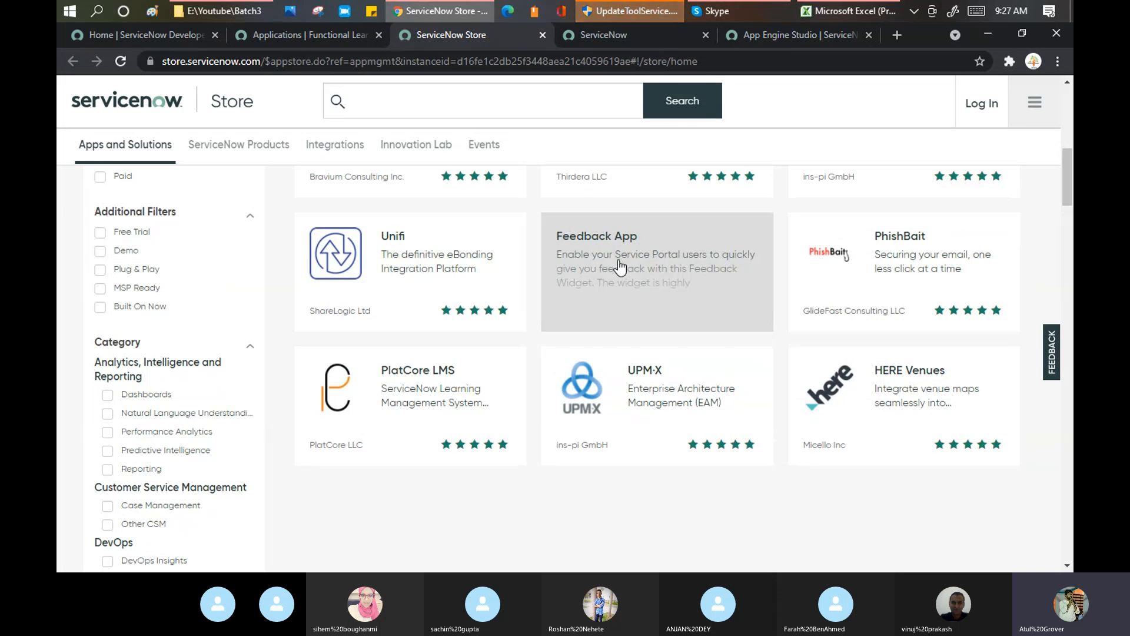
scroll(620, 268, "down", 2)
scroll(620, 268, "down", 5)
scroll(620, 268, "up", 5)
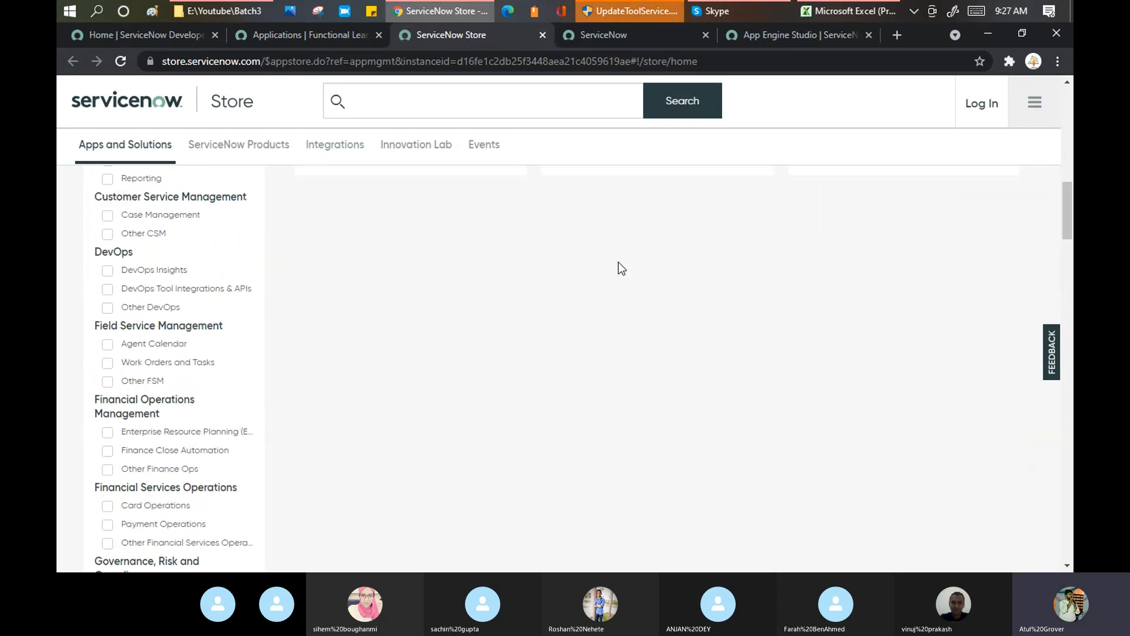
scroll(618, 263, "up", 5)
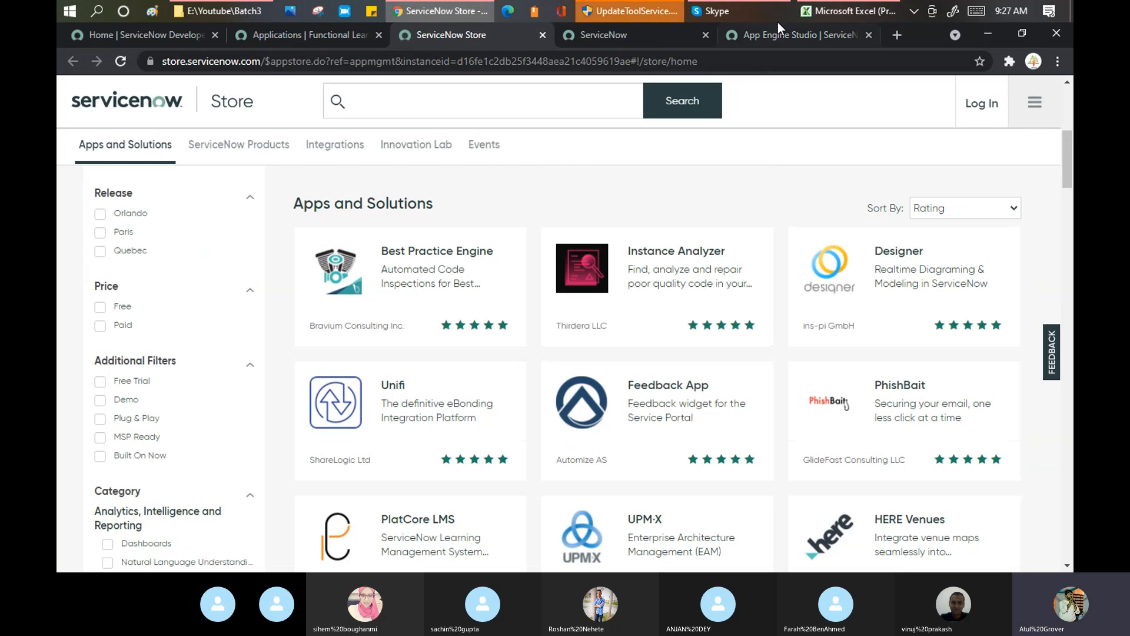
- Return to the App Engine Studio home page, review its quick start options and templates, and start creating a new app
left_click(775, 39)
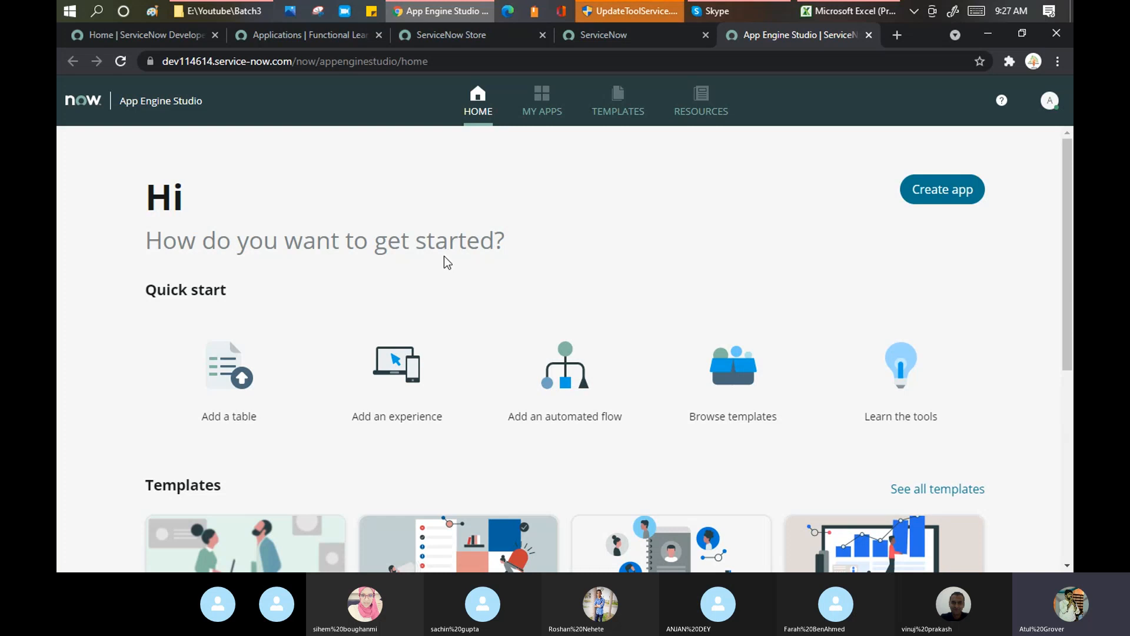
scroll(444, 259, "down", 4)
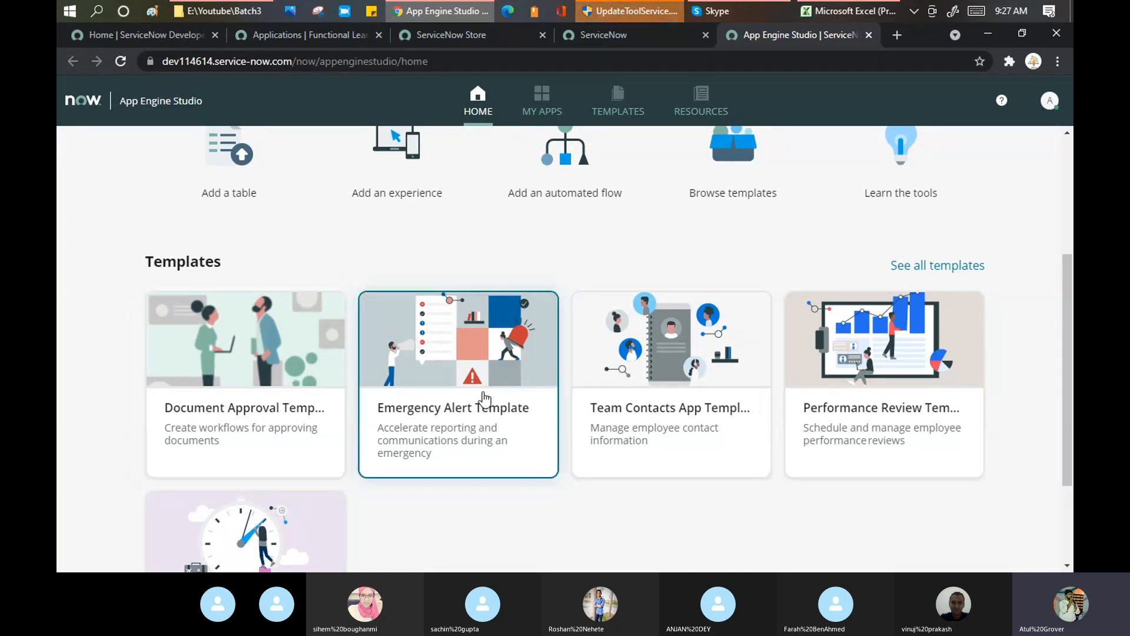
scroll(479, 391, "down", 3)
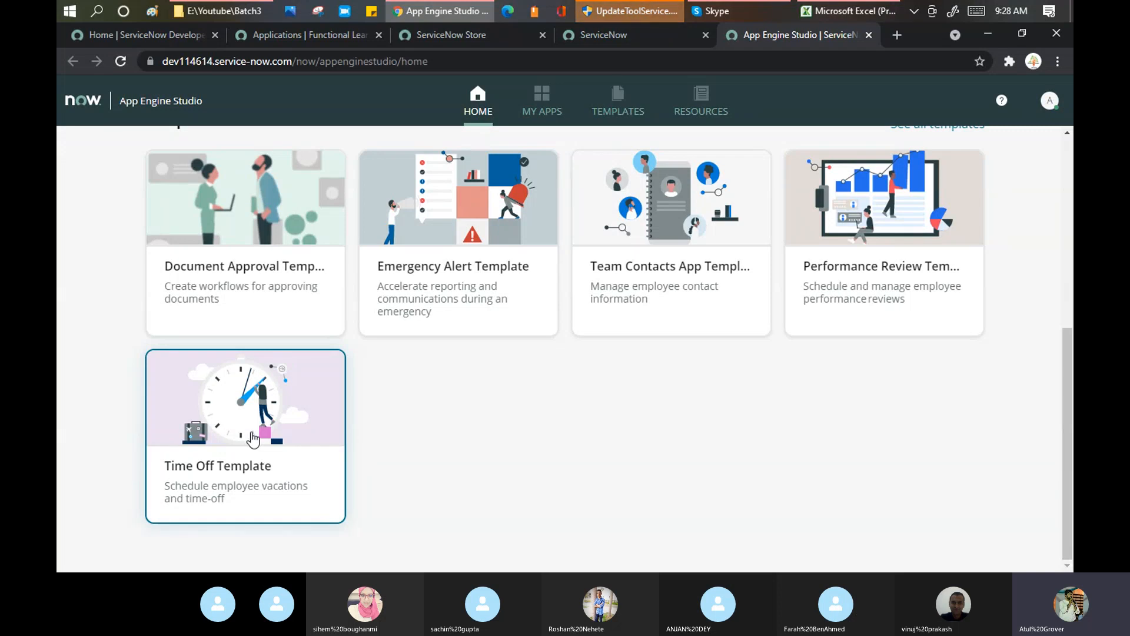
scroll(234, 468, "up", 2)
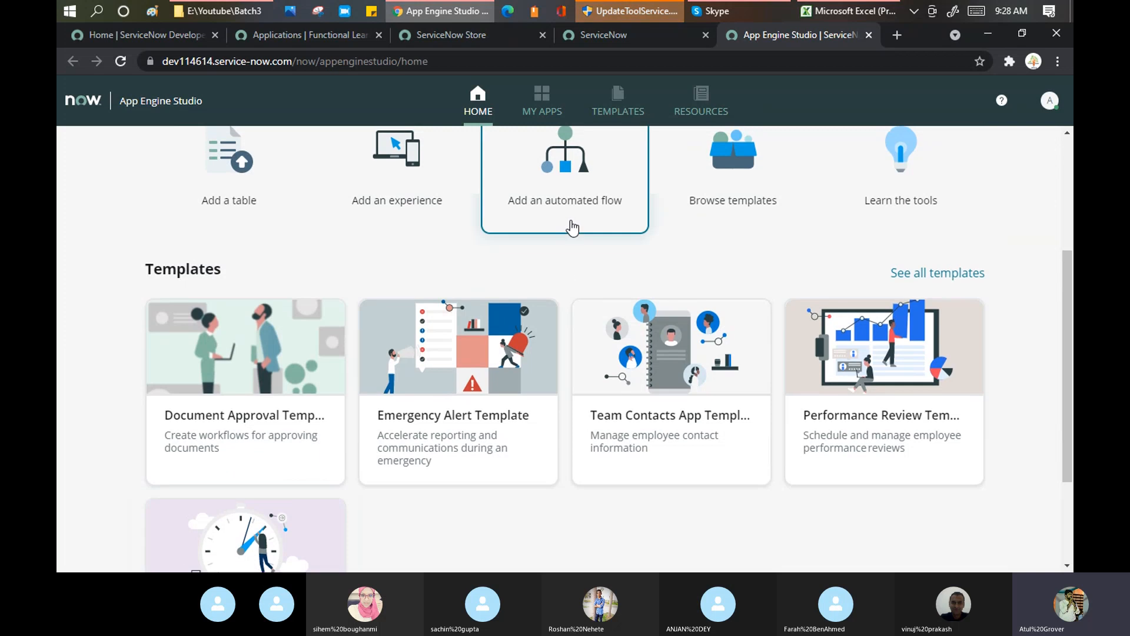
scroll(571, 227, "up", 3)
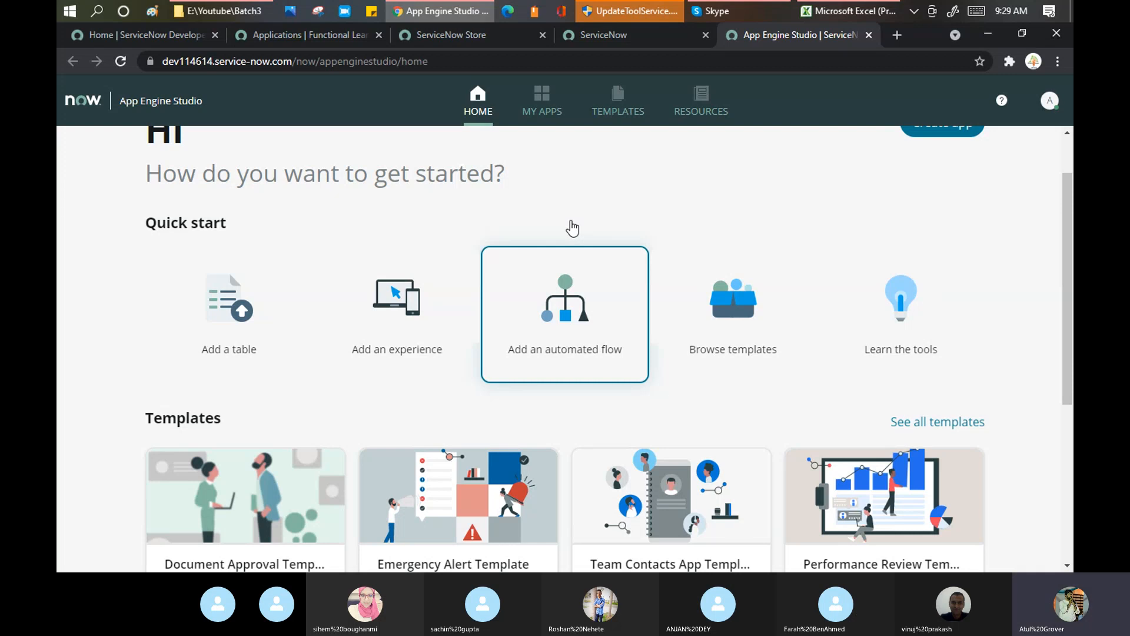
scroll(897, 315, "down", 1)
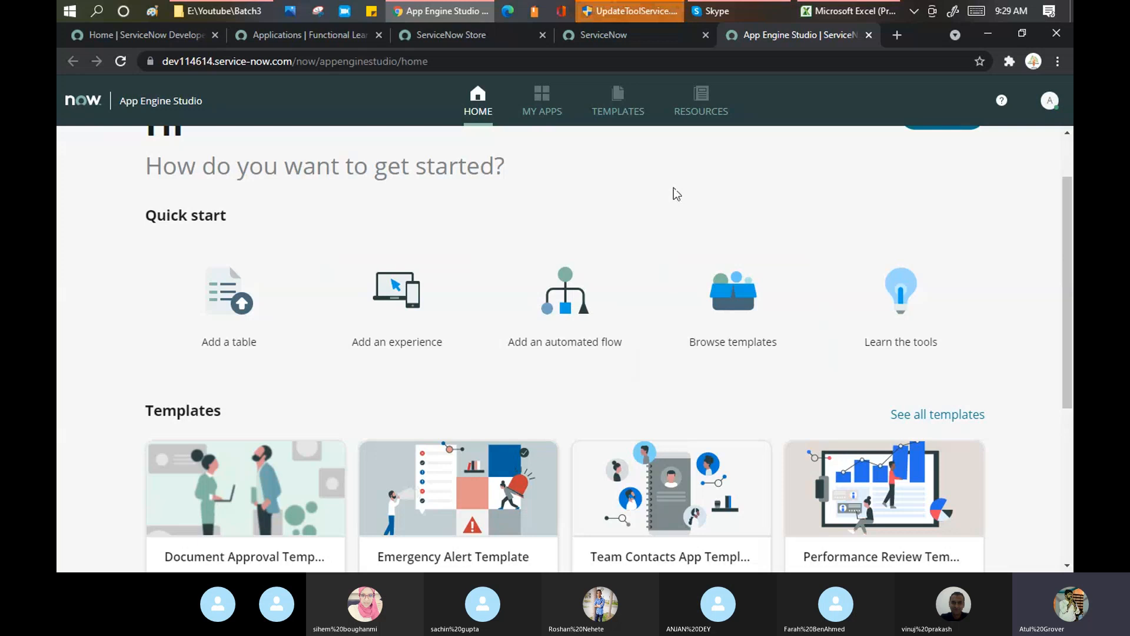
scroll(676, 194, "up", 2)
left_click(960, 194)
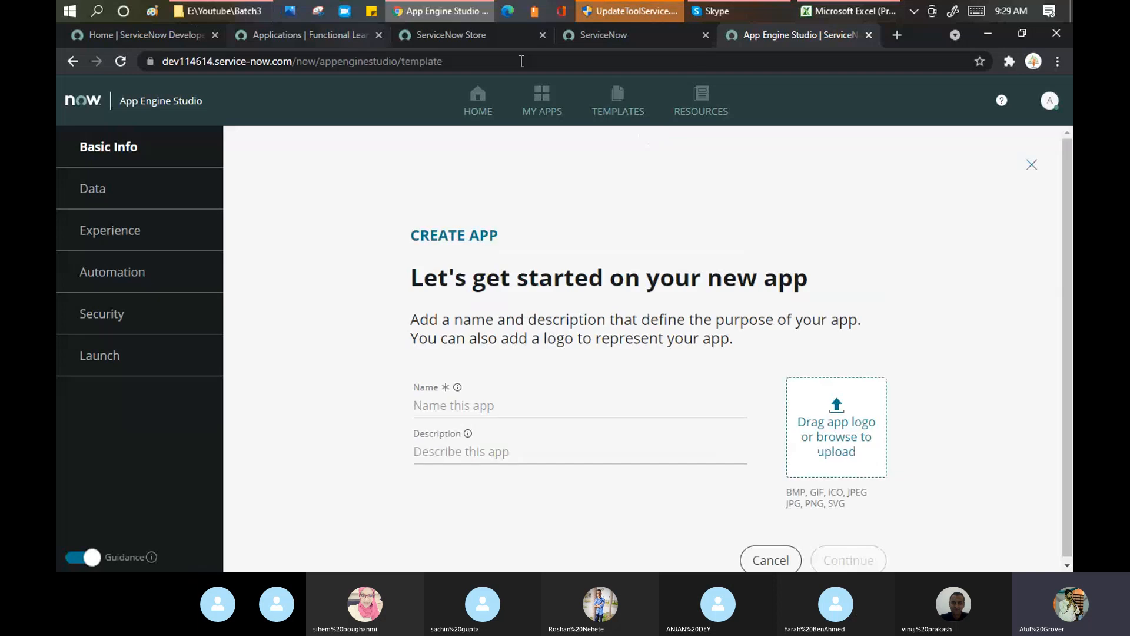
- Show the list of application scopes on the dev114614 instance, and return to the app creation form
left_click(597, 36)
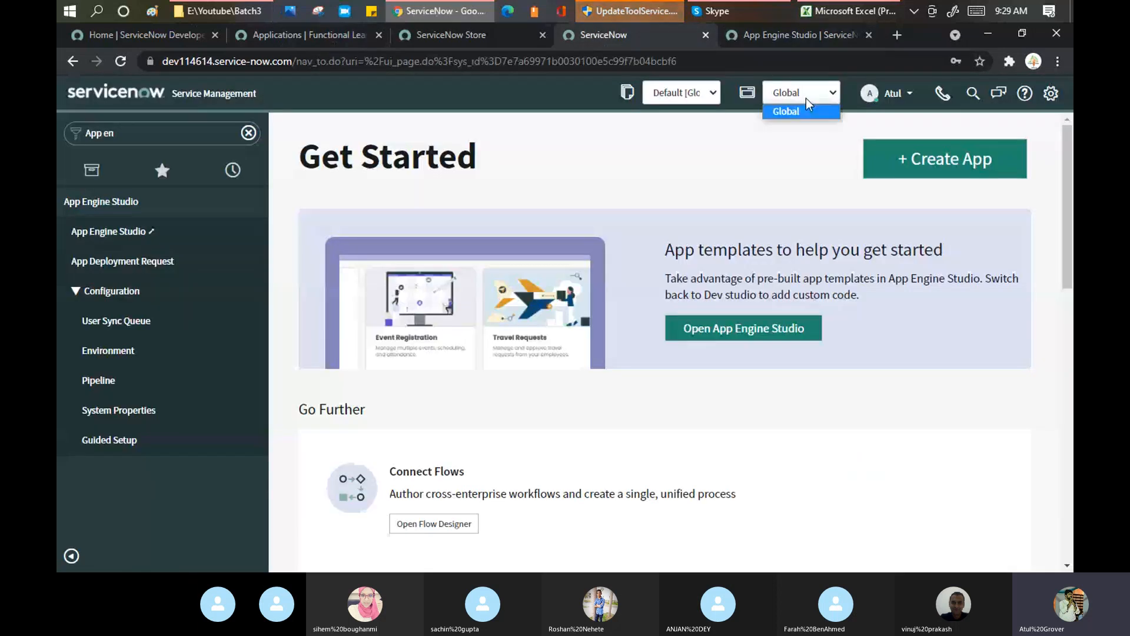
left_click(786, 93)
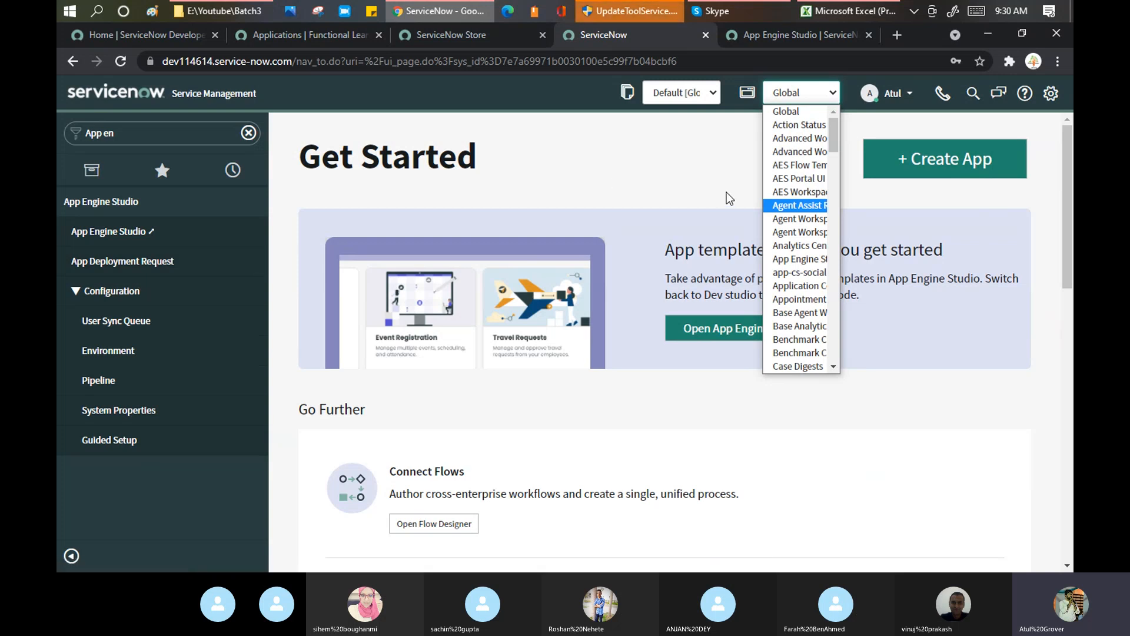
left_click(793, 37)
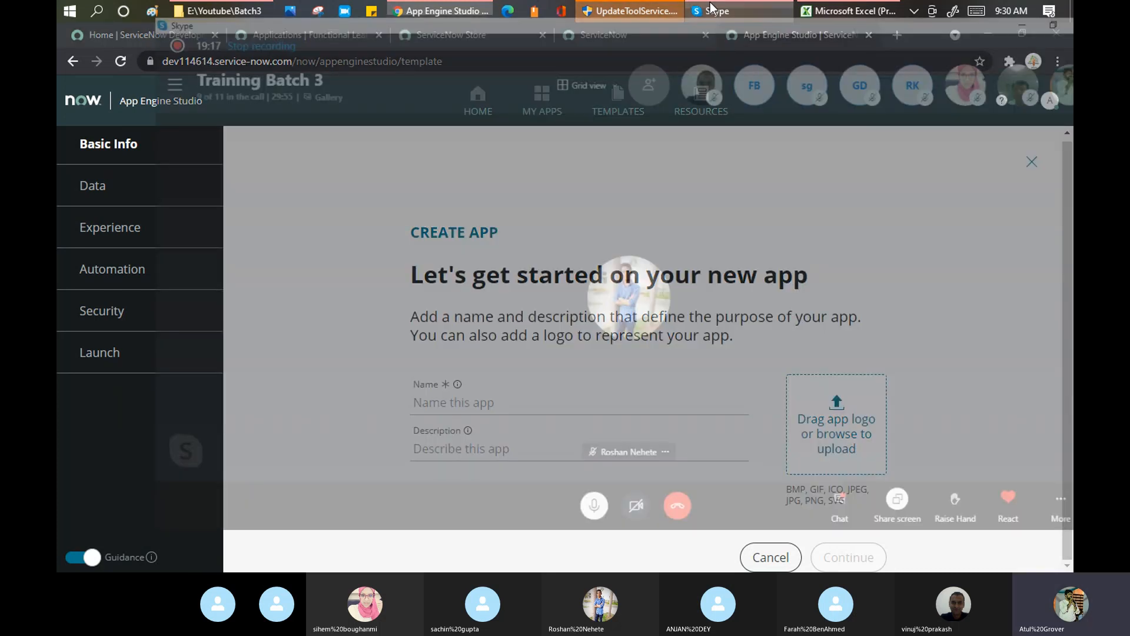
left_click(711, 7)
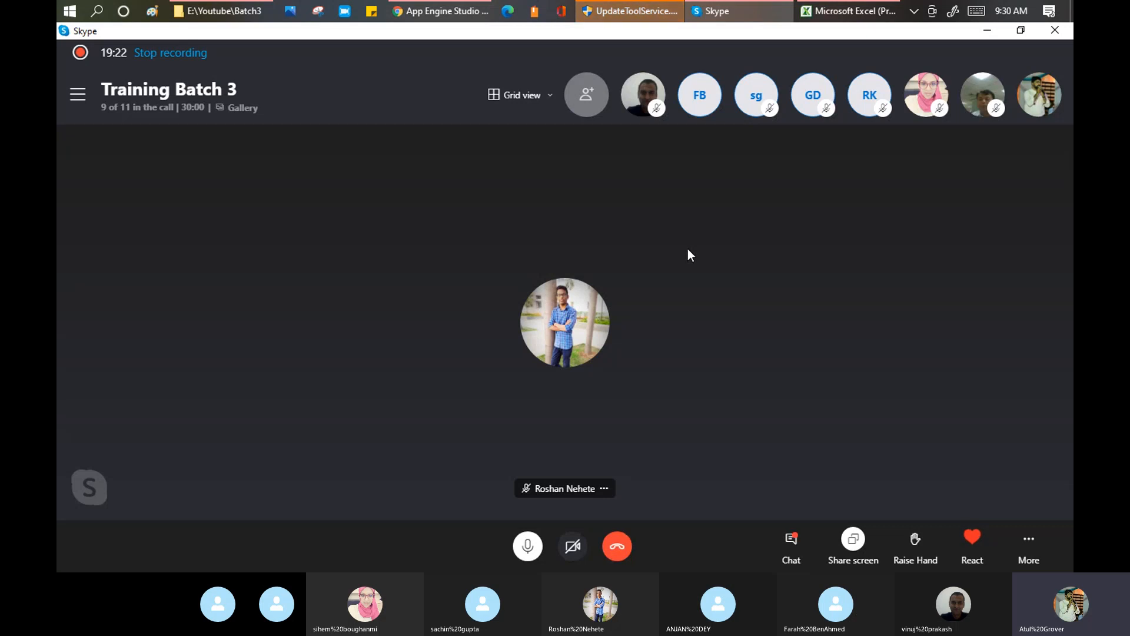
key("alt+Tab")
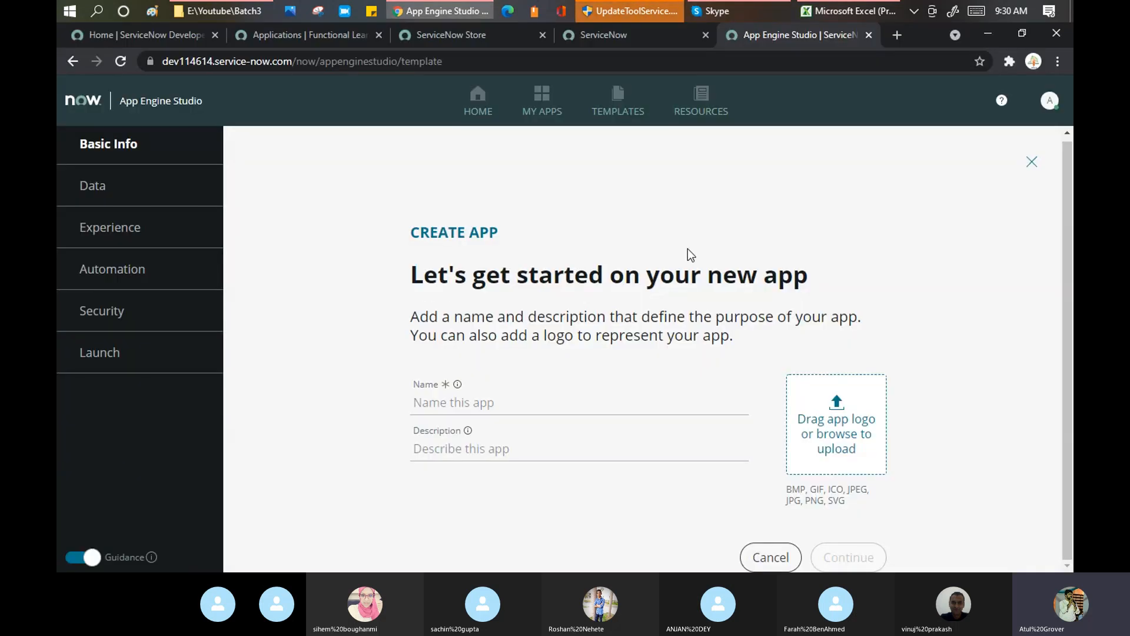
key("alt+Tab")
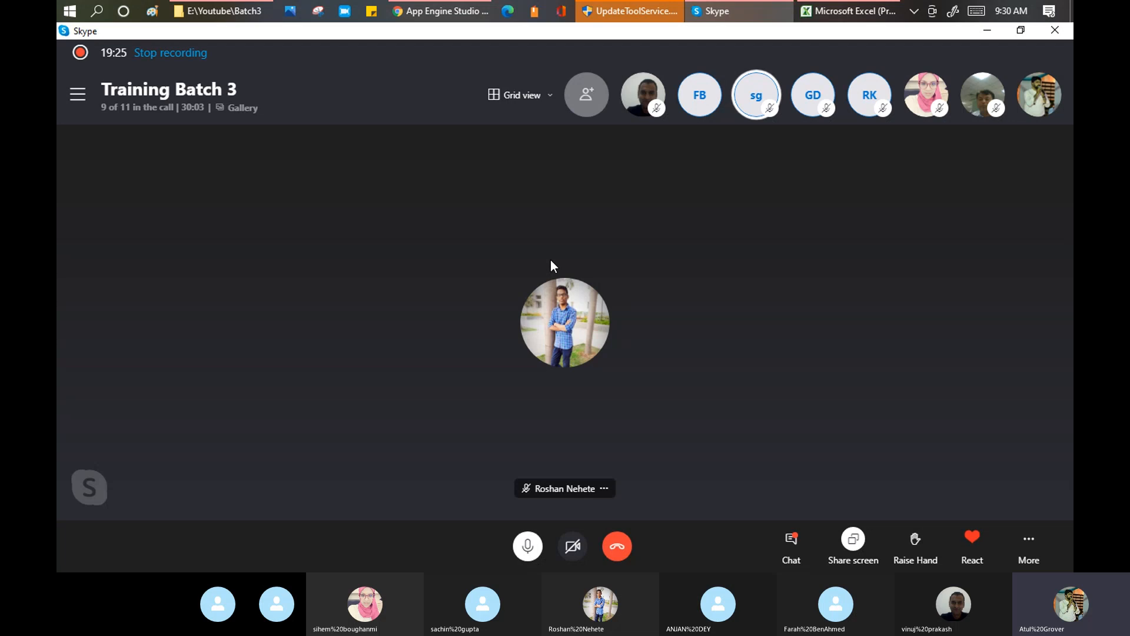
key("alt+Tab")
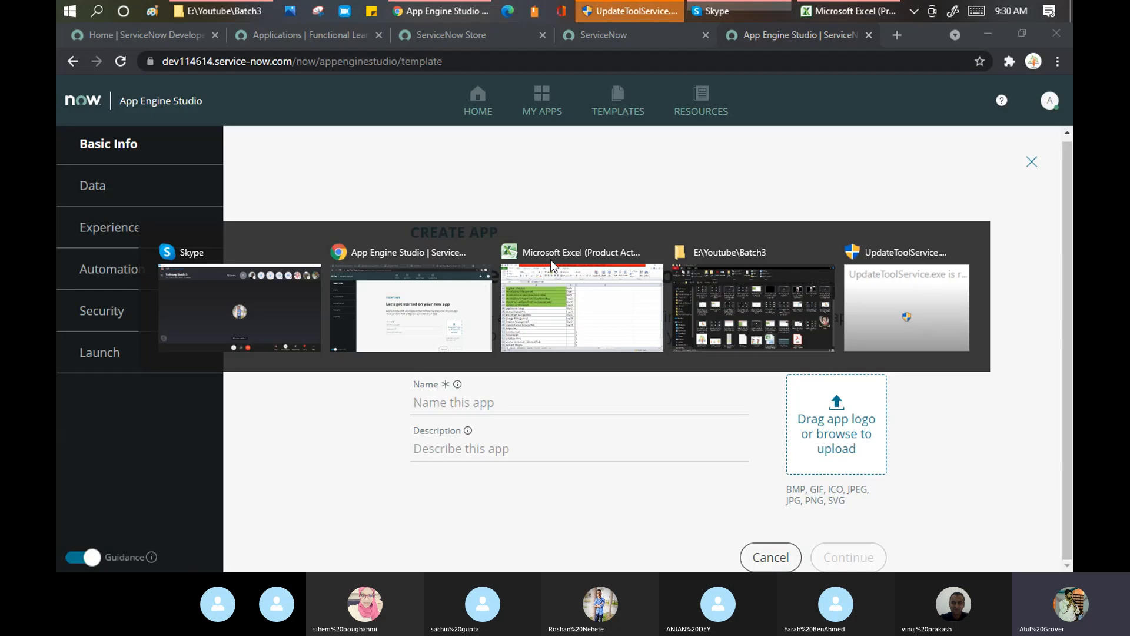
key("alt+Tab")
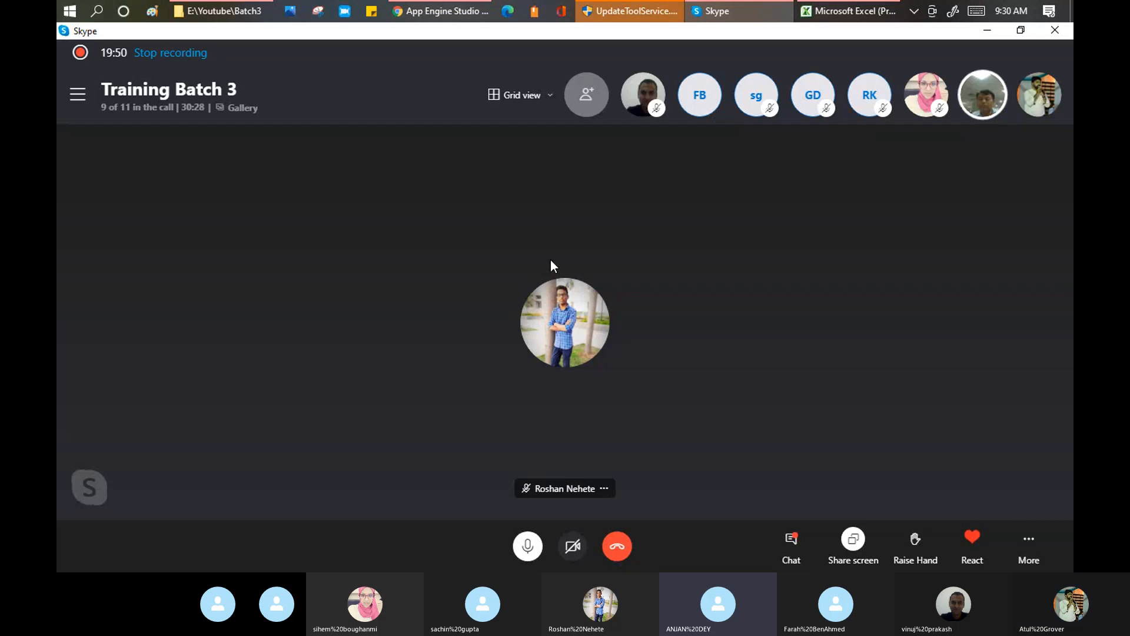
key("alt+Tab")
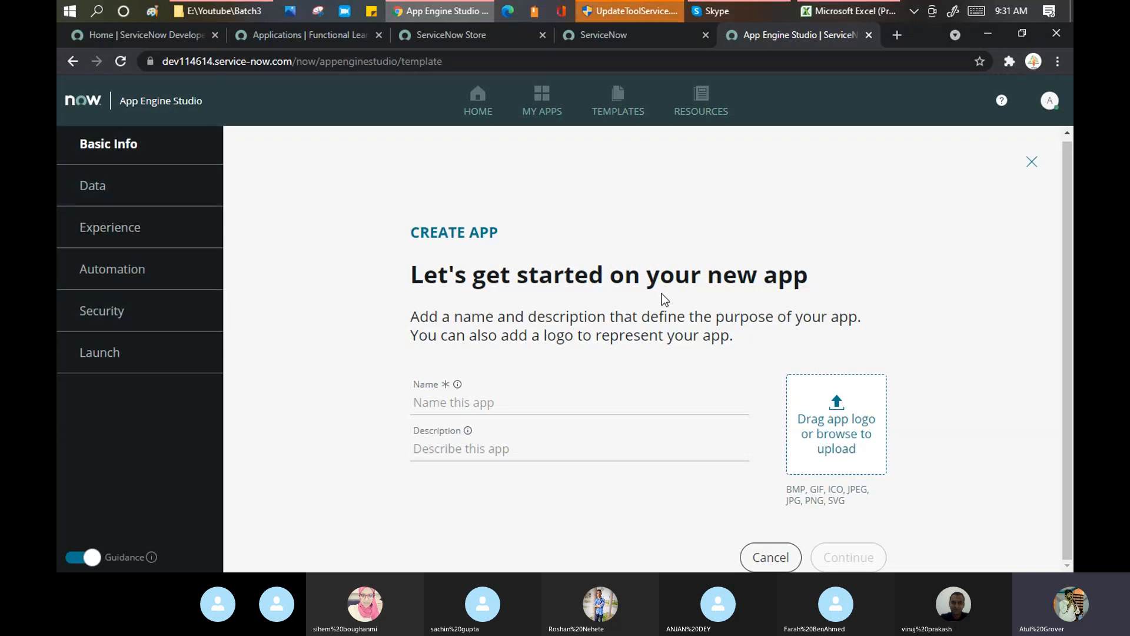
- Enter LearnGrow as the new app's name and copy that name
left_click(486, 401)
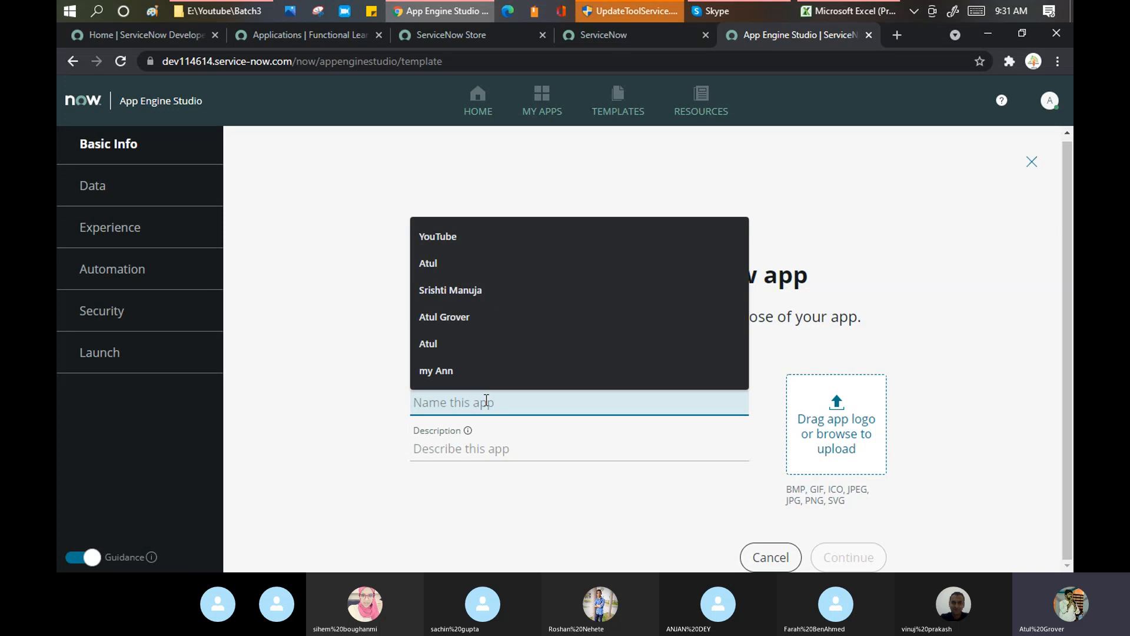
type("LearnGro")
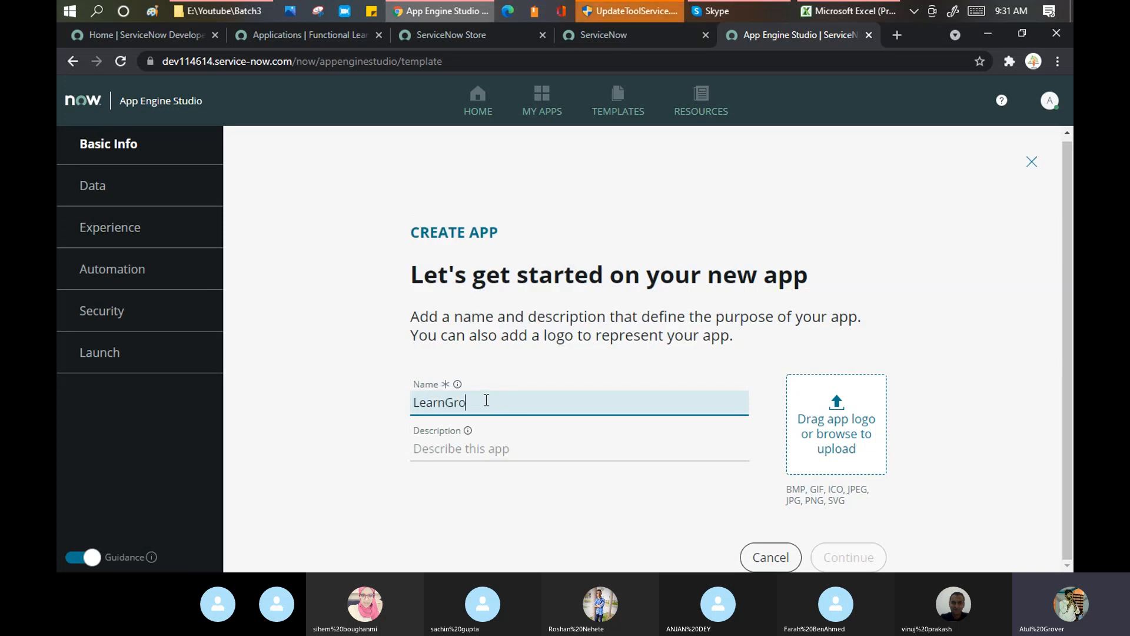
type("w")
left_click_drag(502, 406, 374, 400)
key("ctrl+c")
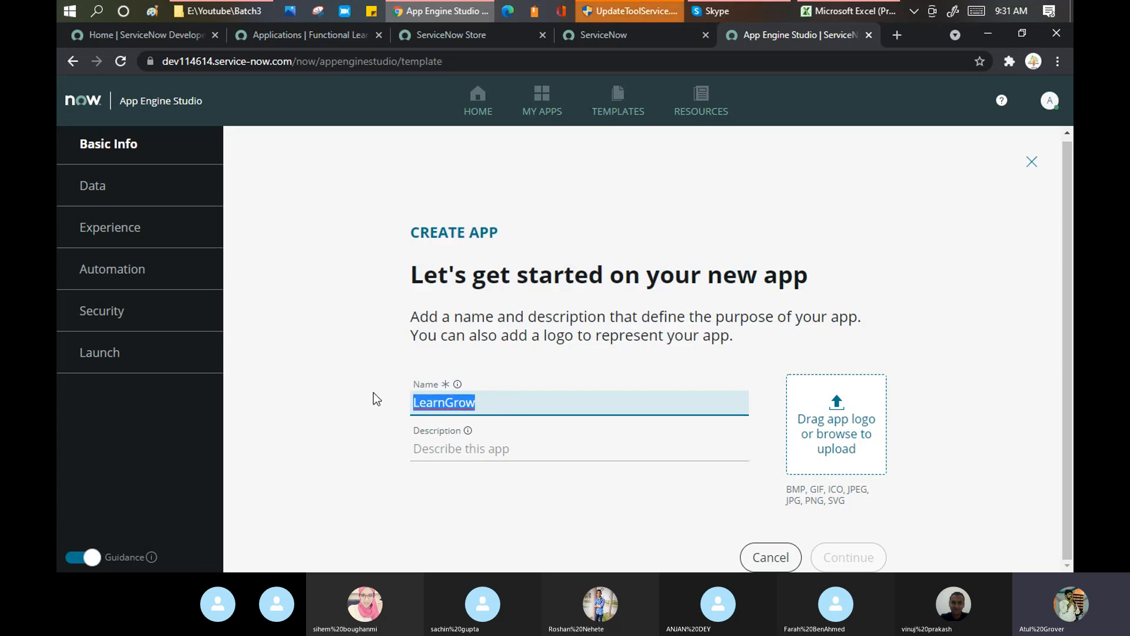
- Paste LearnGrow as the app's description and upload the For Print-Back image as its logo
left_click(450, 450)
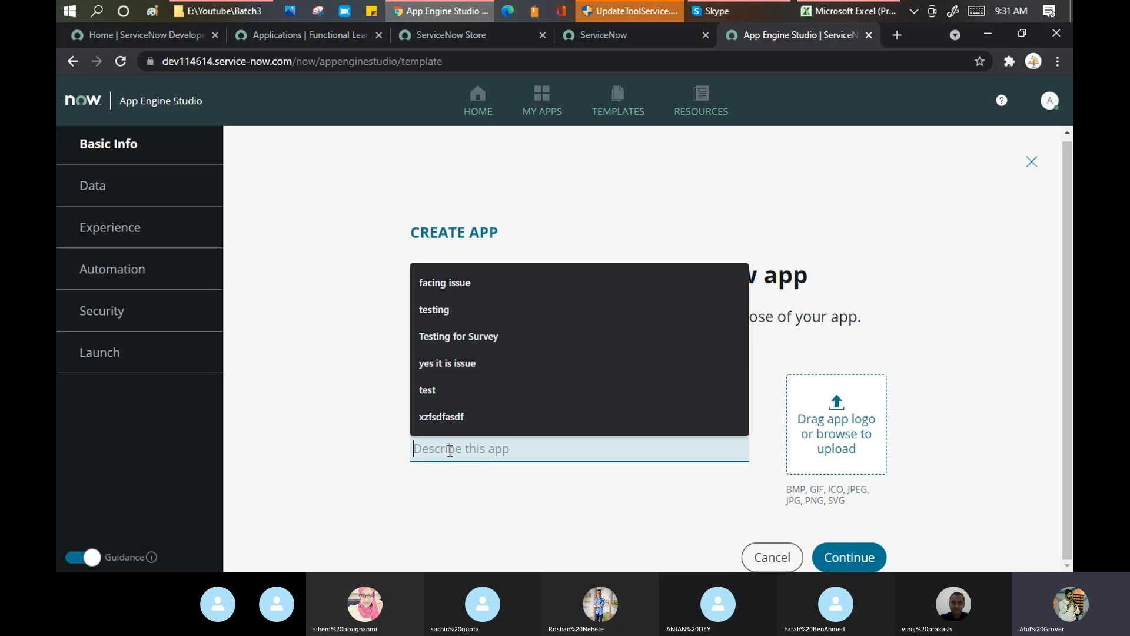
key("ctrl+v")
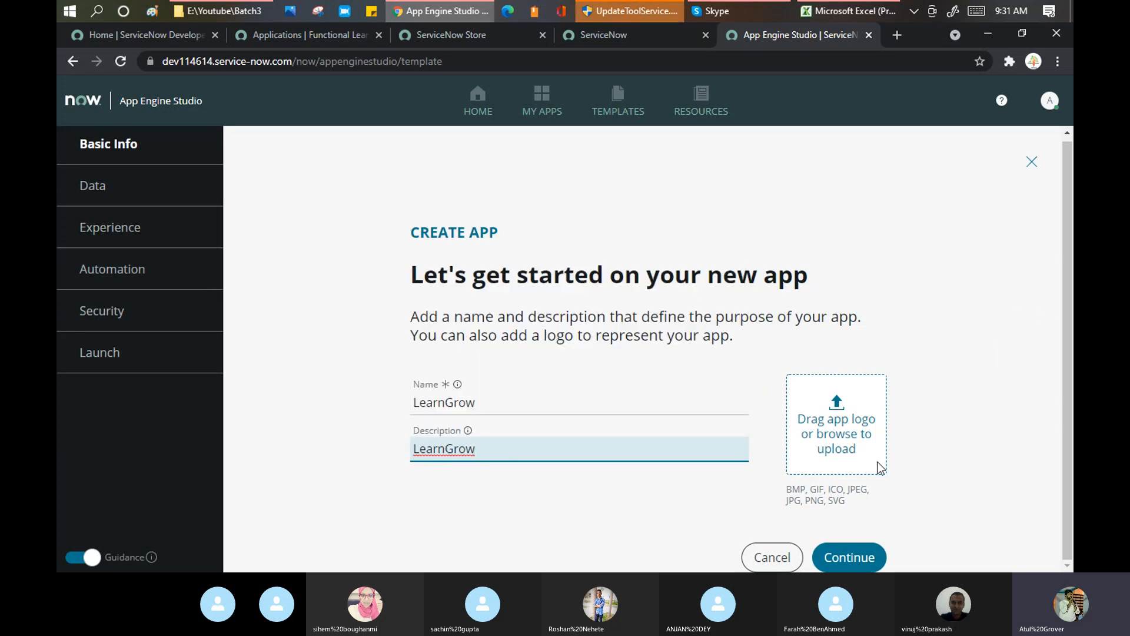
left_click(854, 438)
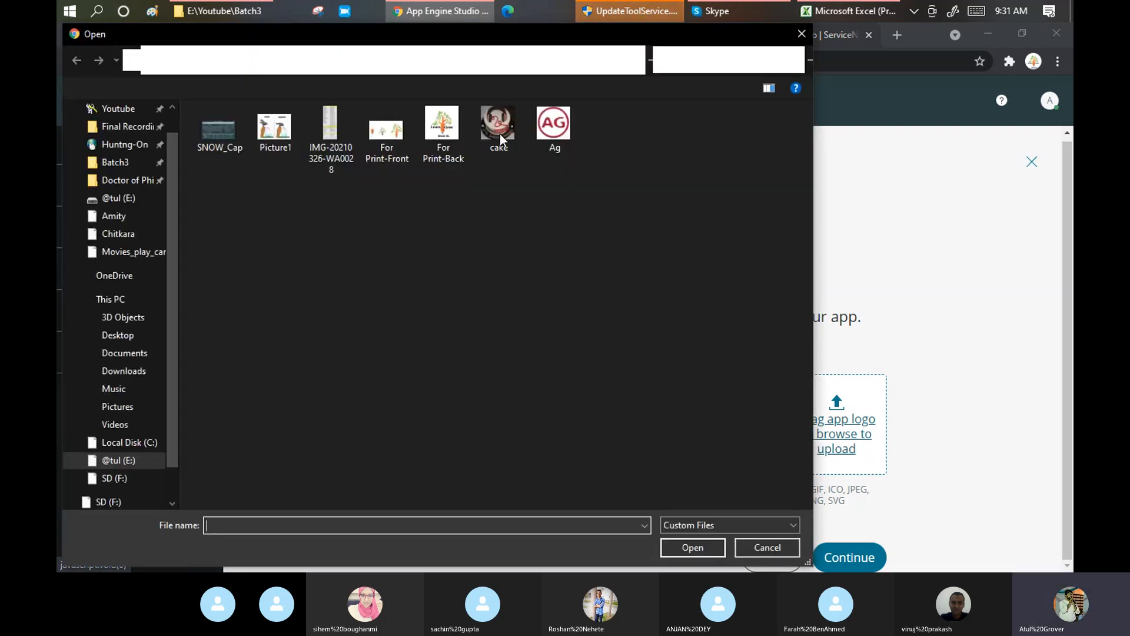
left_click(497, 132)
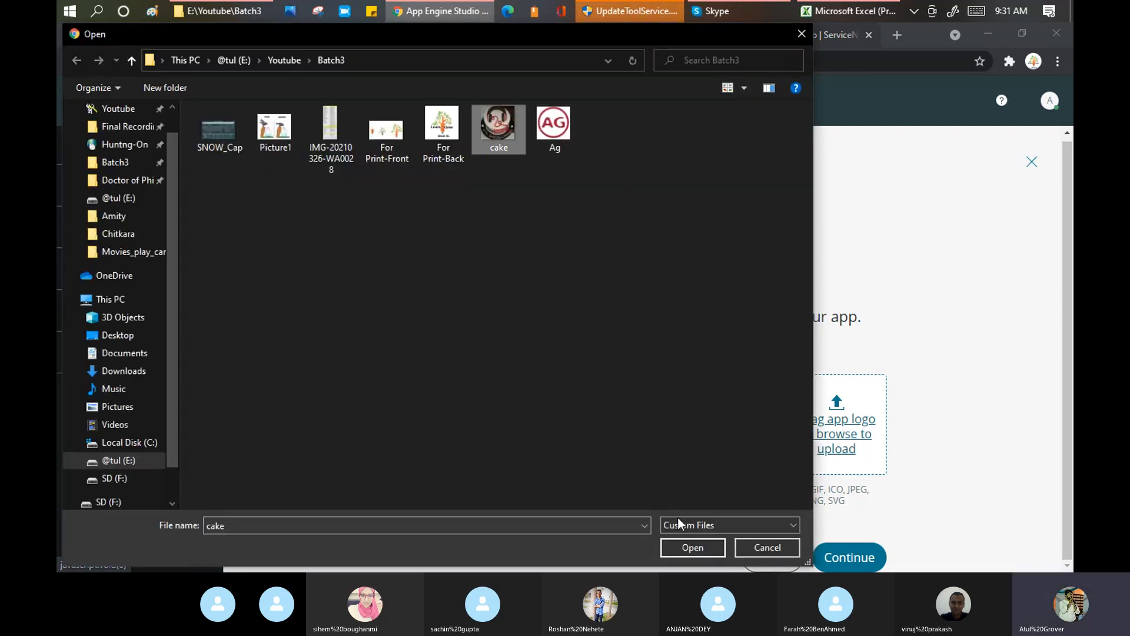
left_click(442, 126)
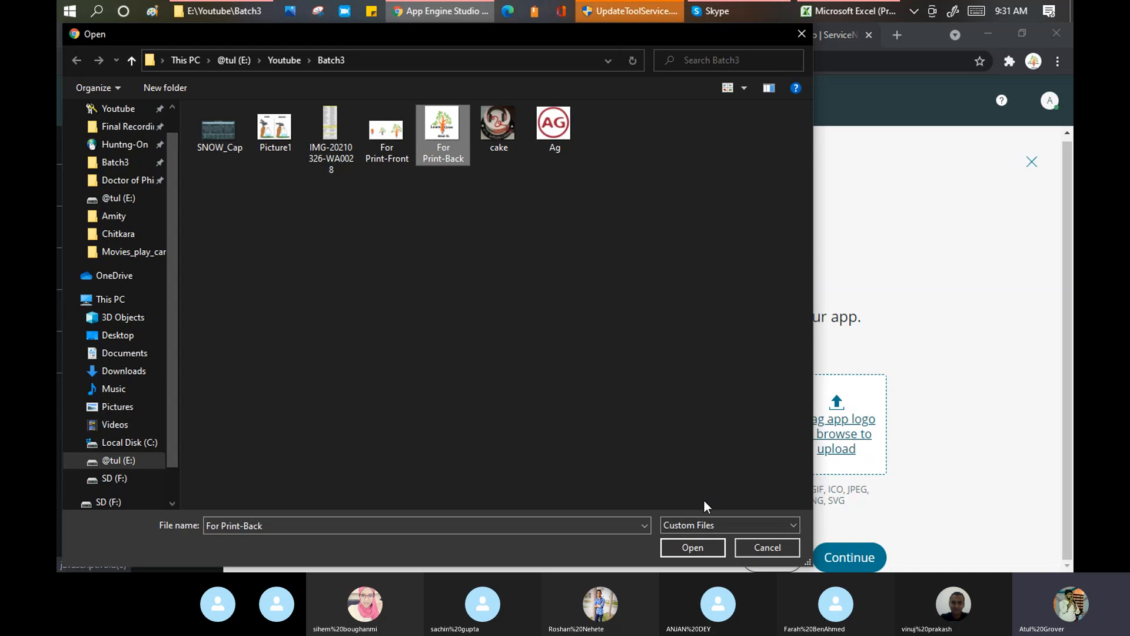
left_click(686, 545)
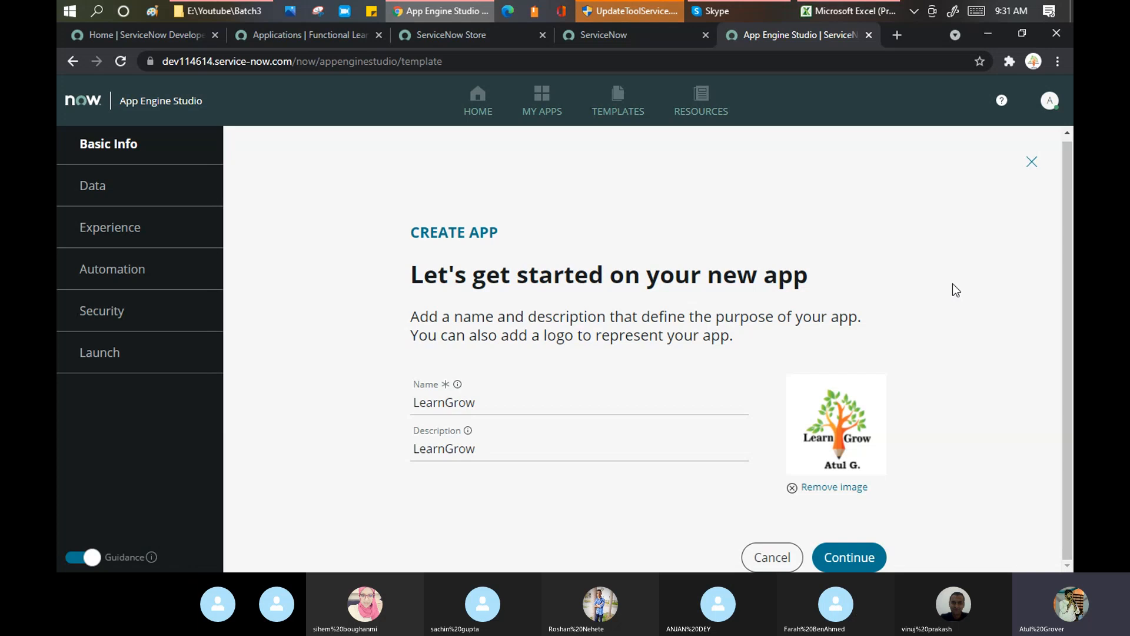
- Create the LearnGrow app with its basic info and go to its app dashboard
left_click(856, 557)
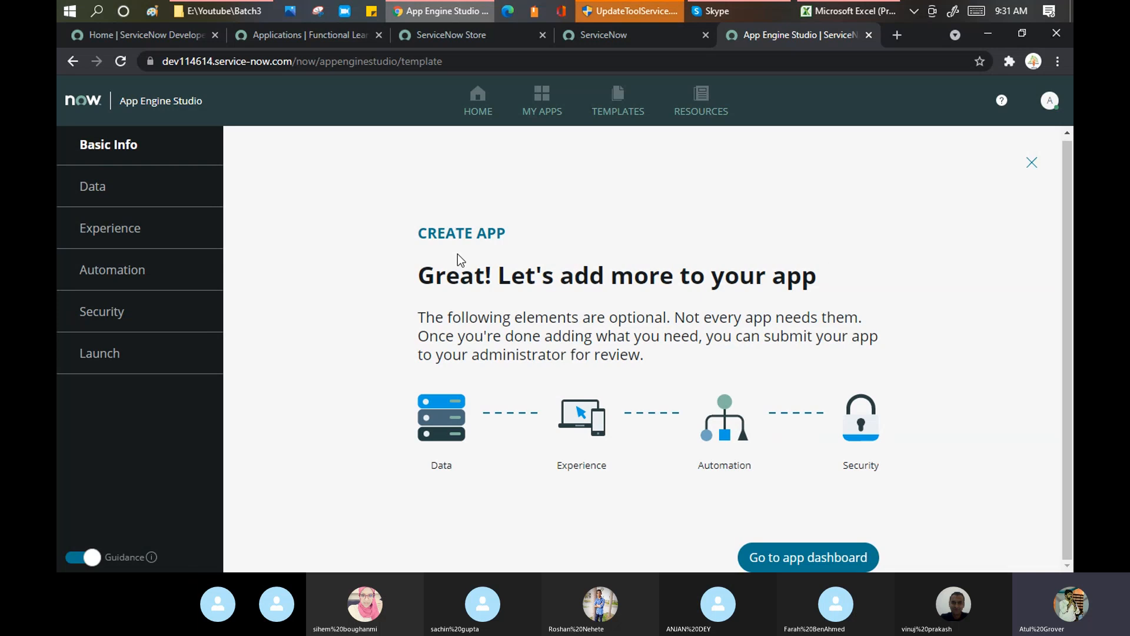
left_click_drag(498, 274, 817, 276)
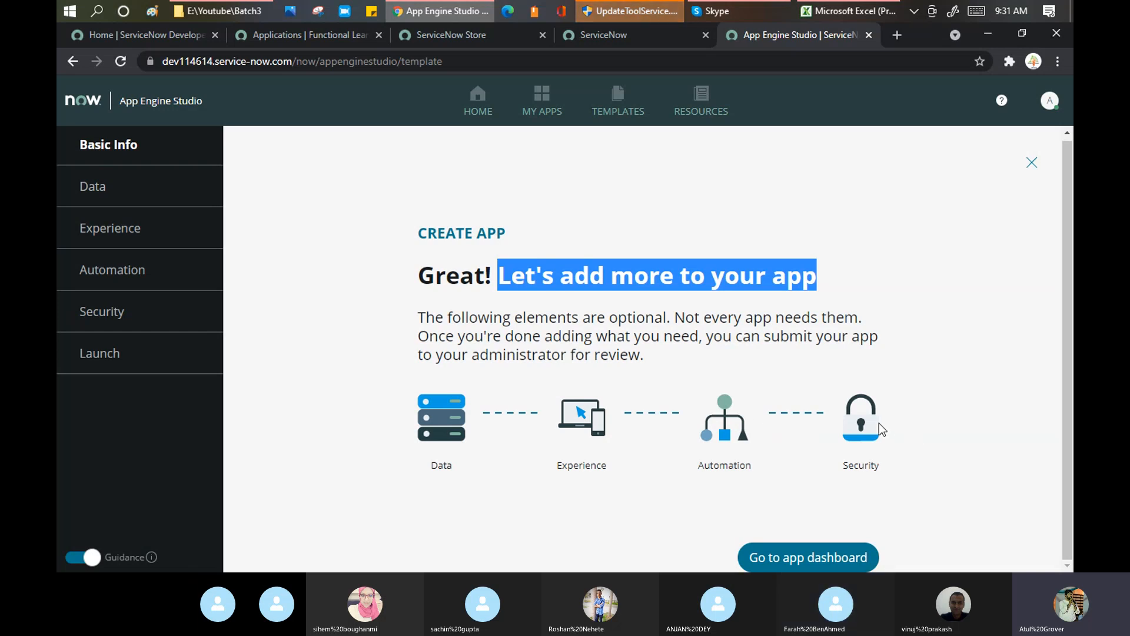
left_click(827, 559)
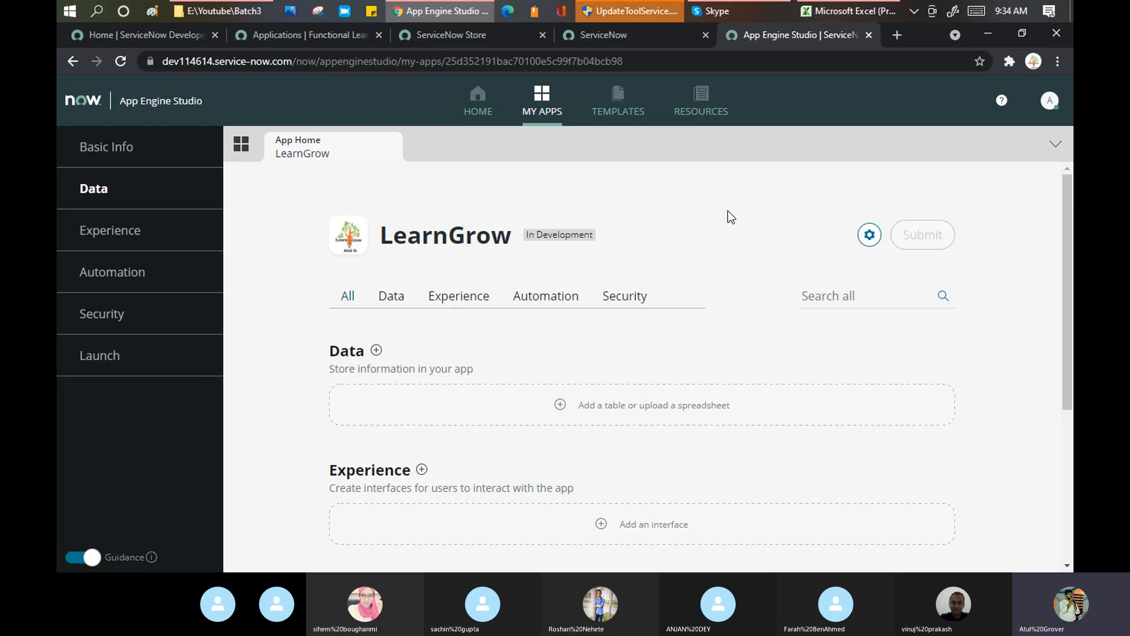
- Switch to the ServiceNow Store, filter the listings to apps offered by ServiceNow, and browse them
left_click(460, 37)
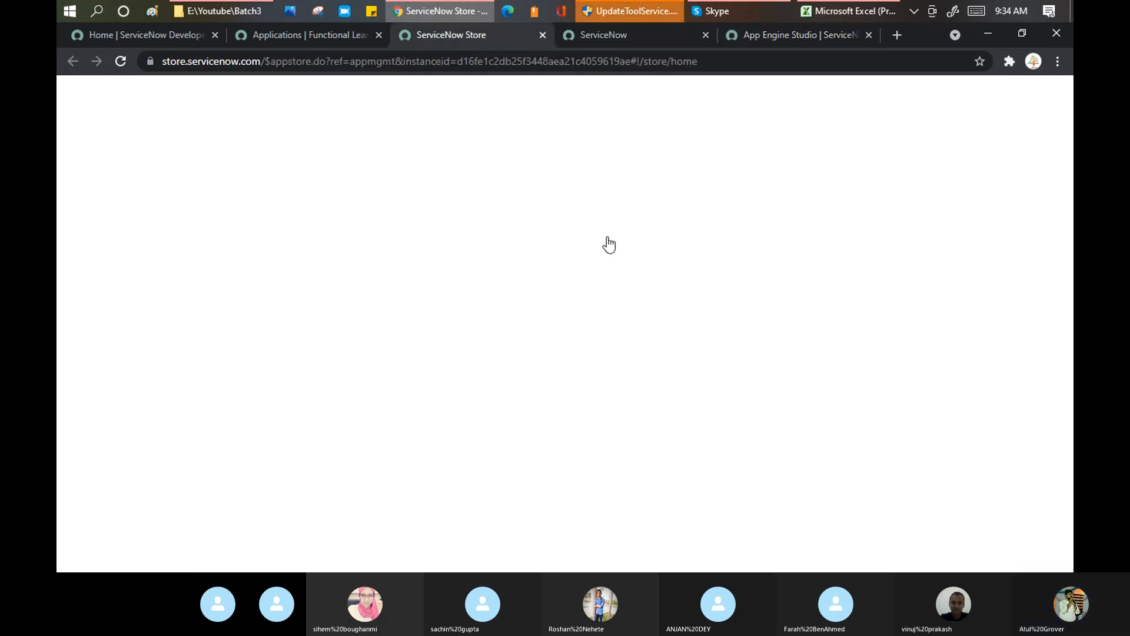
scroll(605, 247, "down", 2)
scroll(601, 252, "up", 1)
scroll(484, 263, "up", 2)
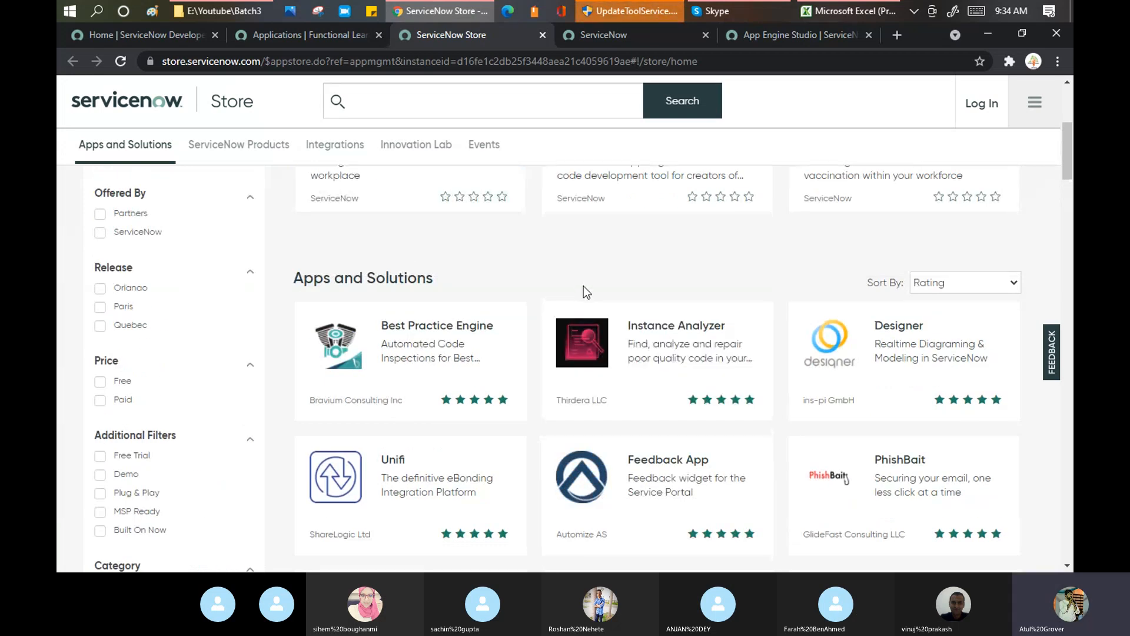
left_click(99, 233)
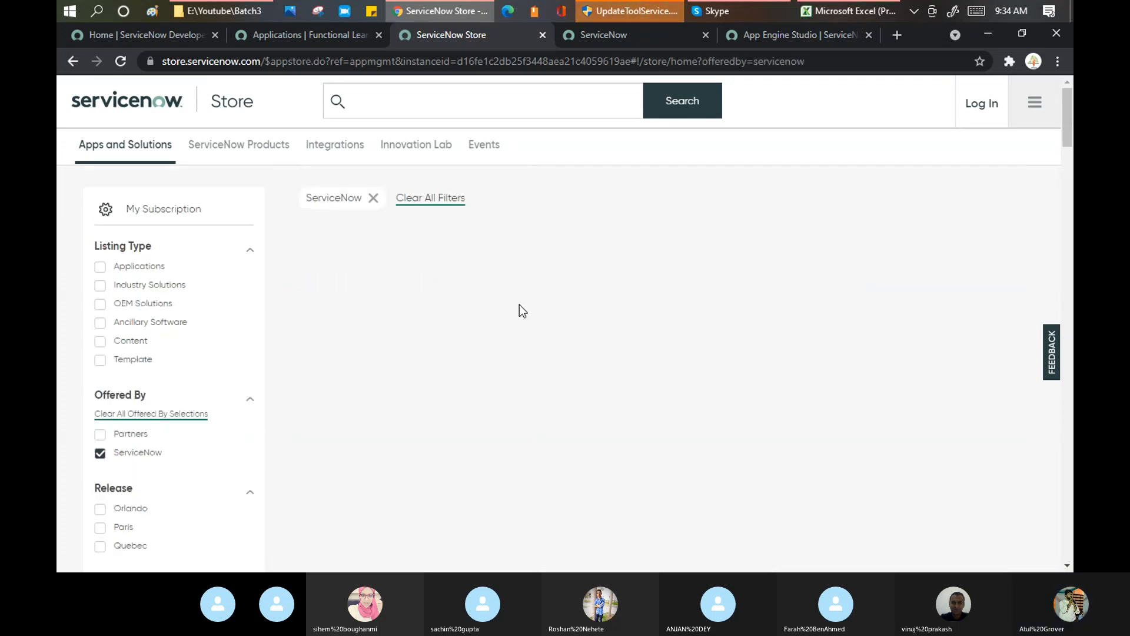
scroll(530, 328, "down", 5)
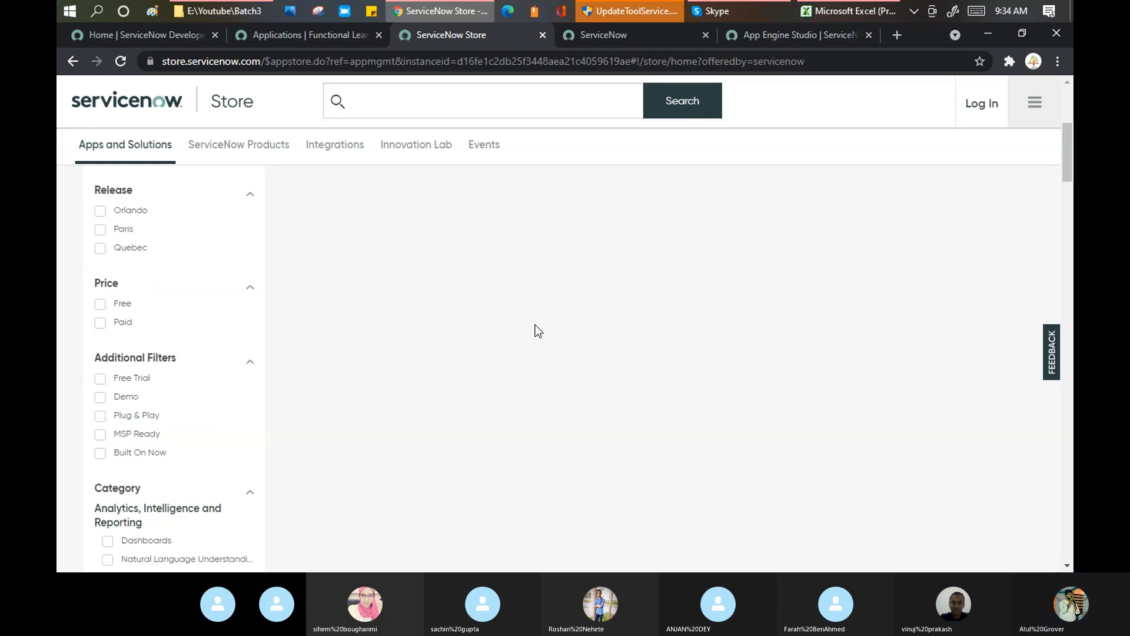
scroll(535, 331, "up", 1)
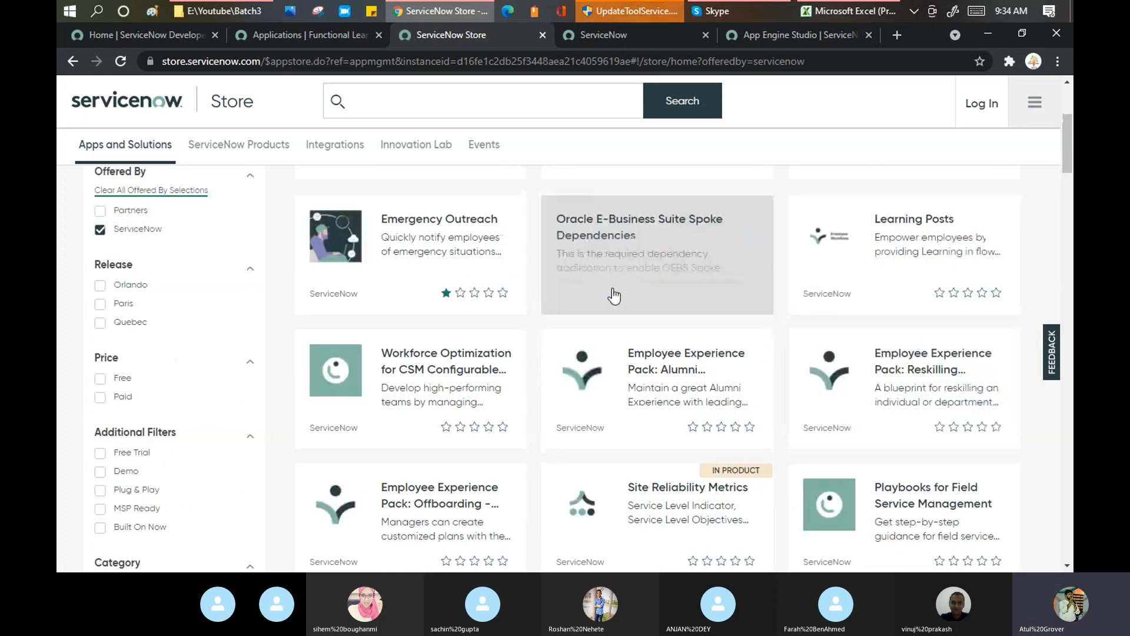
scroll(614, 296, "down", 11)
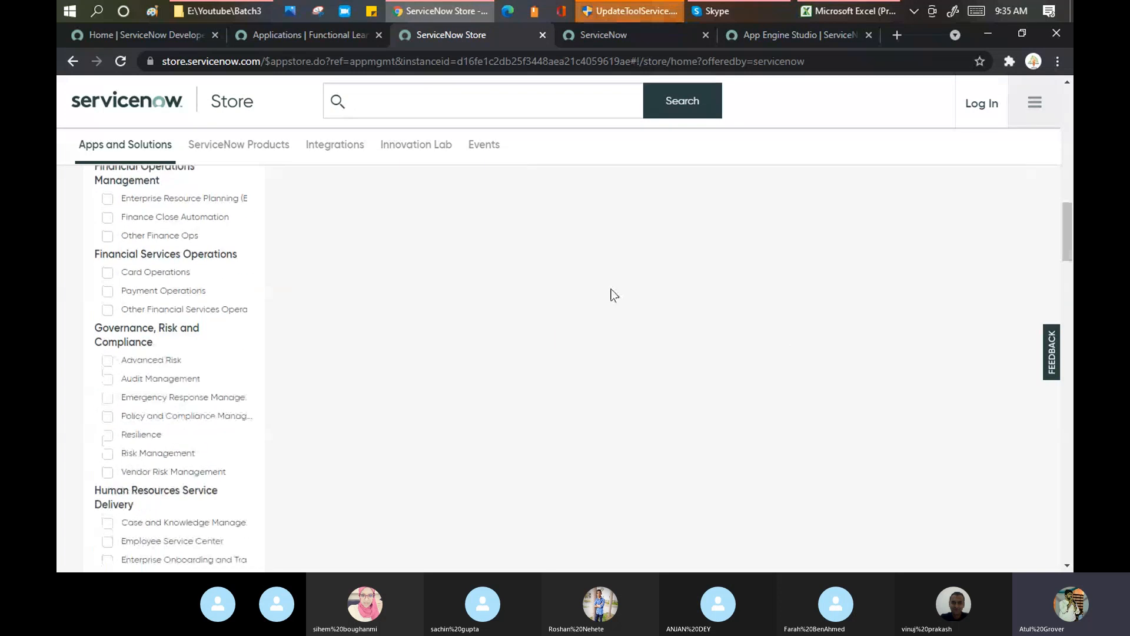
scroll(612, 296, "up", 9)
scroll(613, 296, "up", 2)
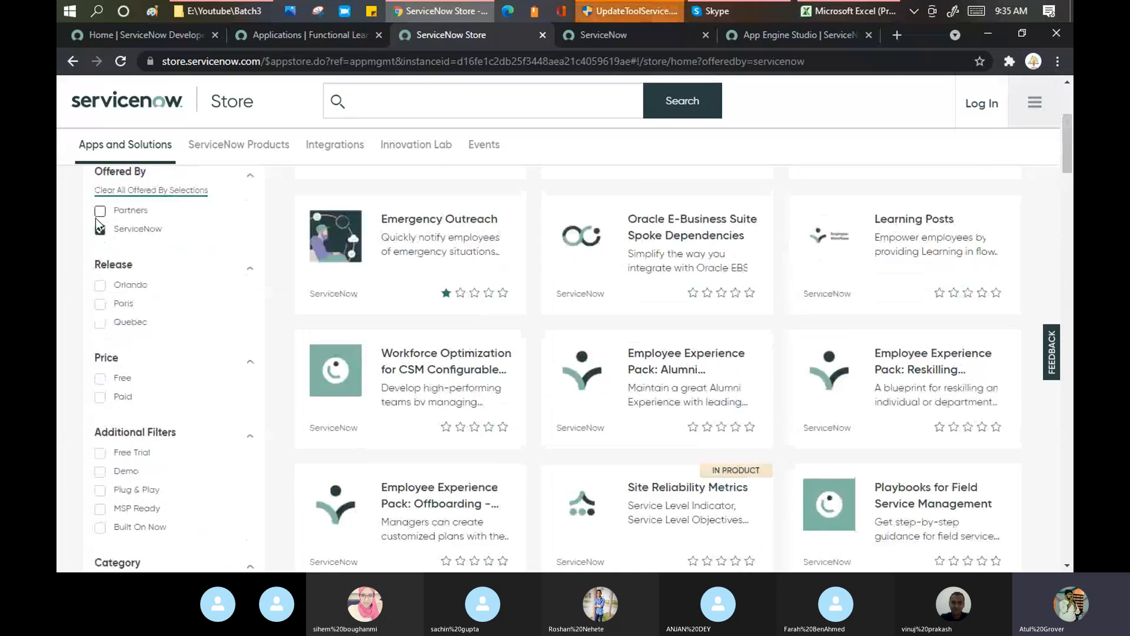
- Change the store's Offered By filter from ServiceNow to Partners only and highlight the result count
left_click(100, 213)
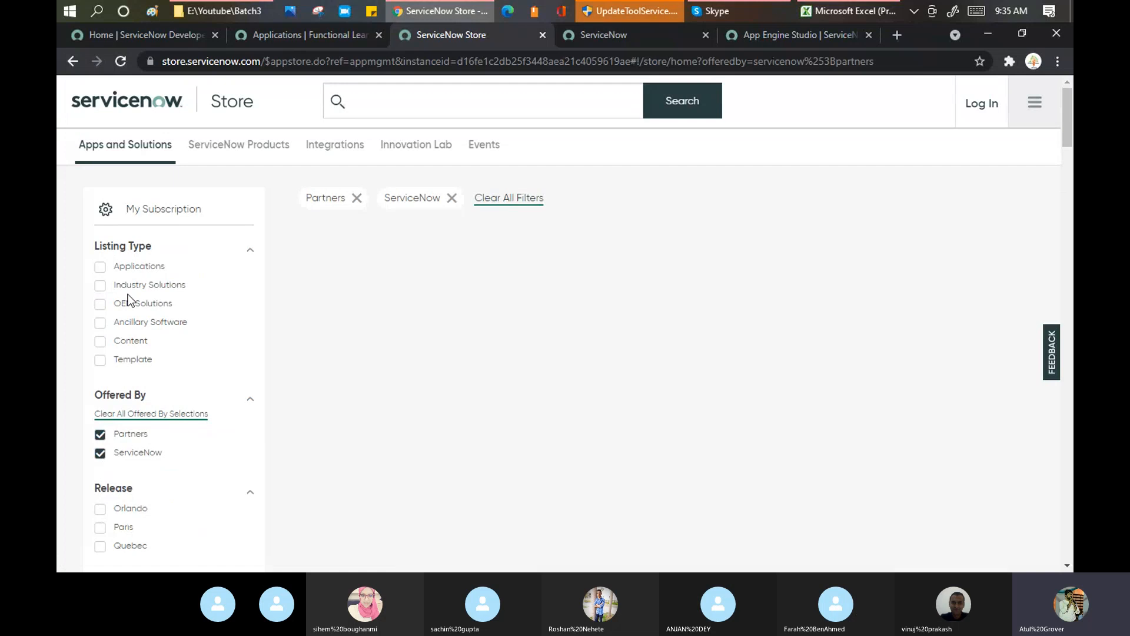
left_click(101, 453)
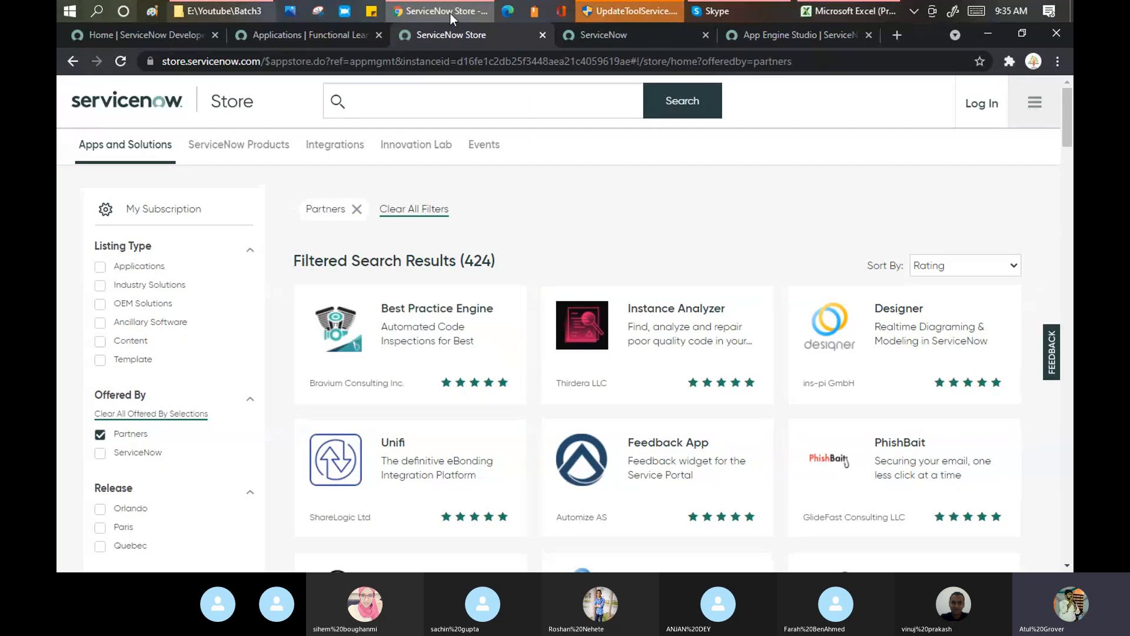
left_click_drag(498, 263, 463, 261)
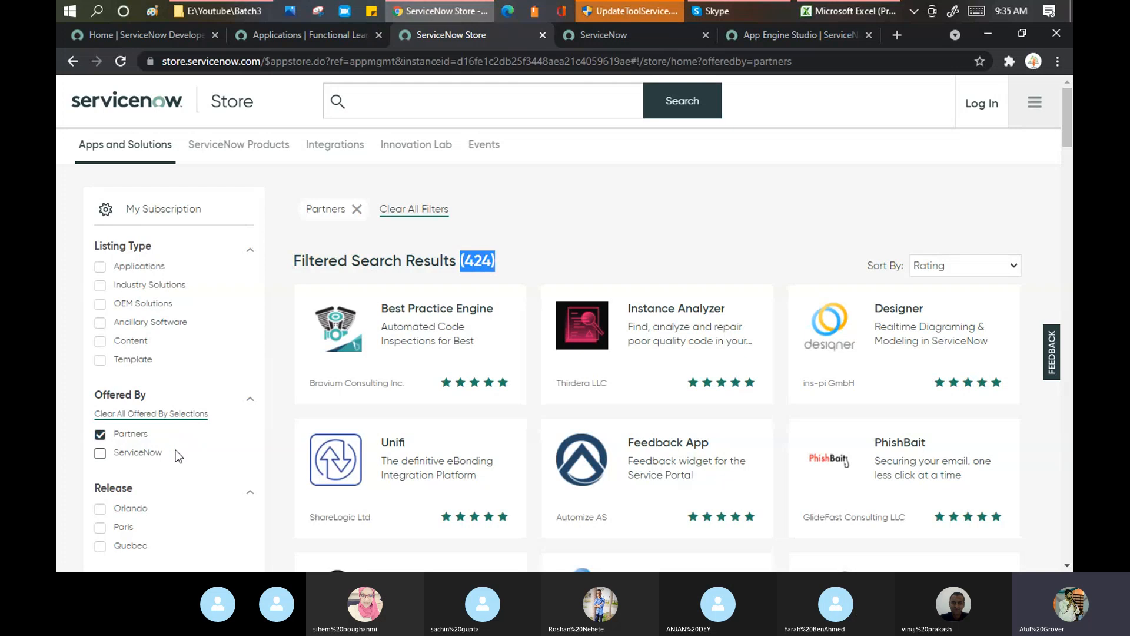
- Open the Best Practice Engine store listing and review its summary, key features, compatibility and support contacts
left_click(458, 314)
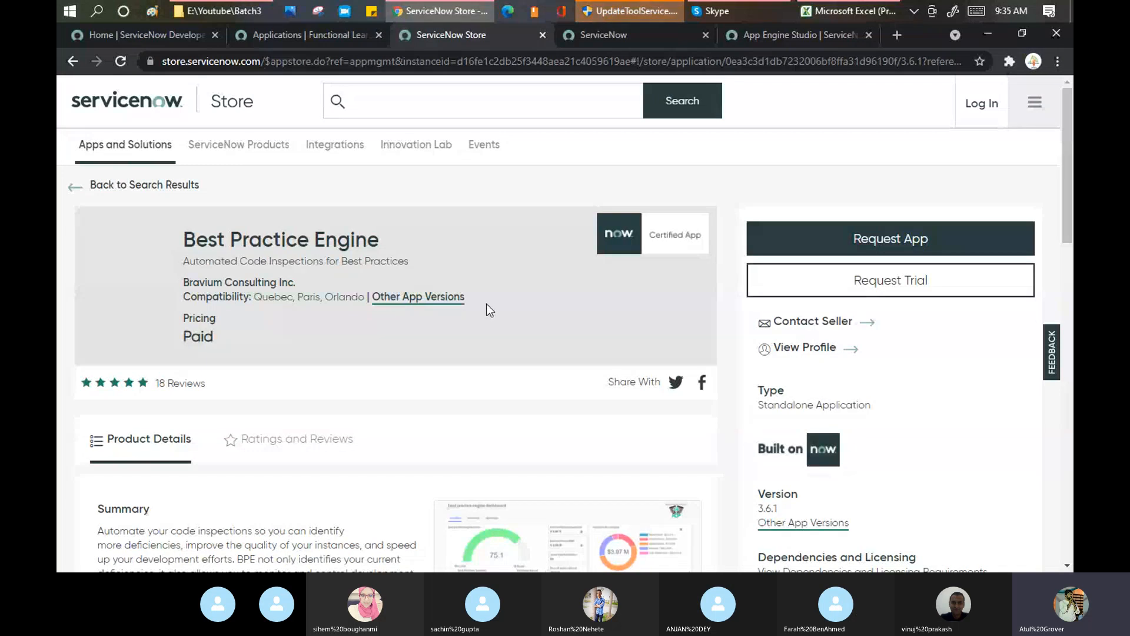
scroll(486, 304, "down", 4)
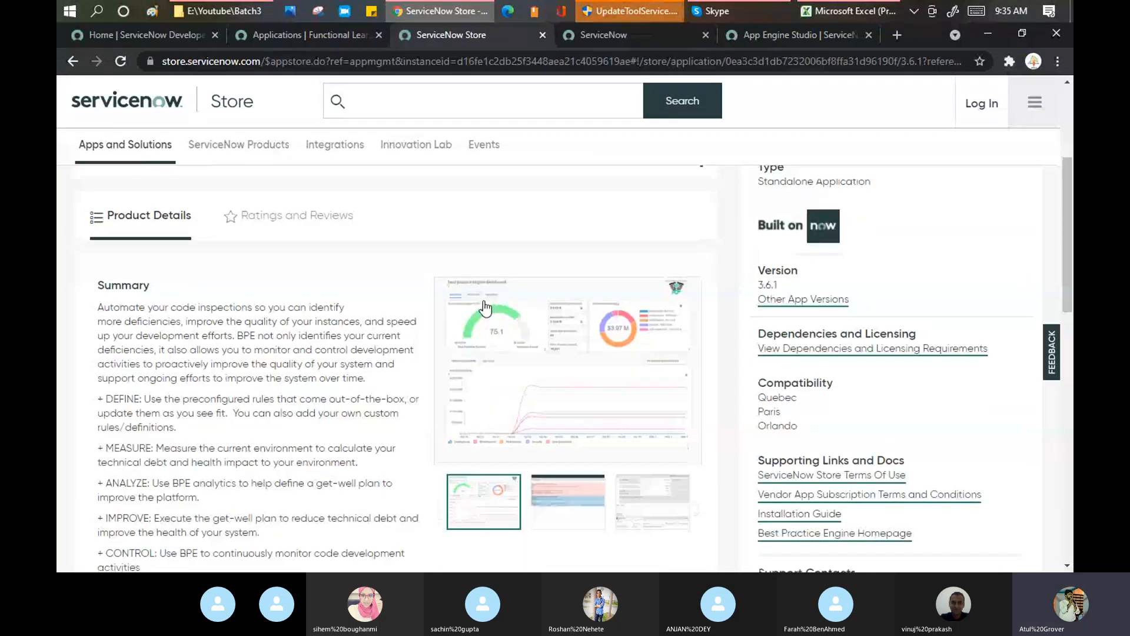
scroll(485, 308, "down", 1)
scroll(514, 275, "down", 1)
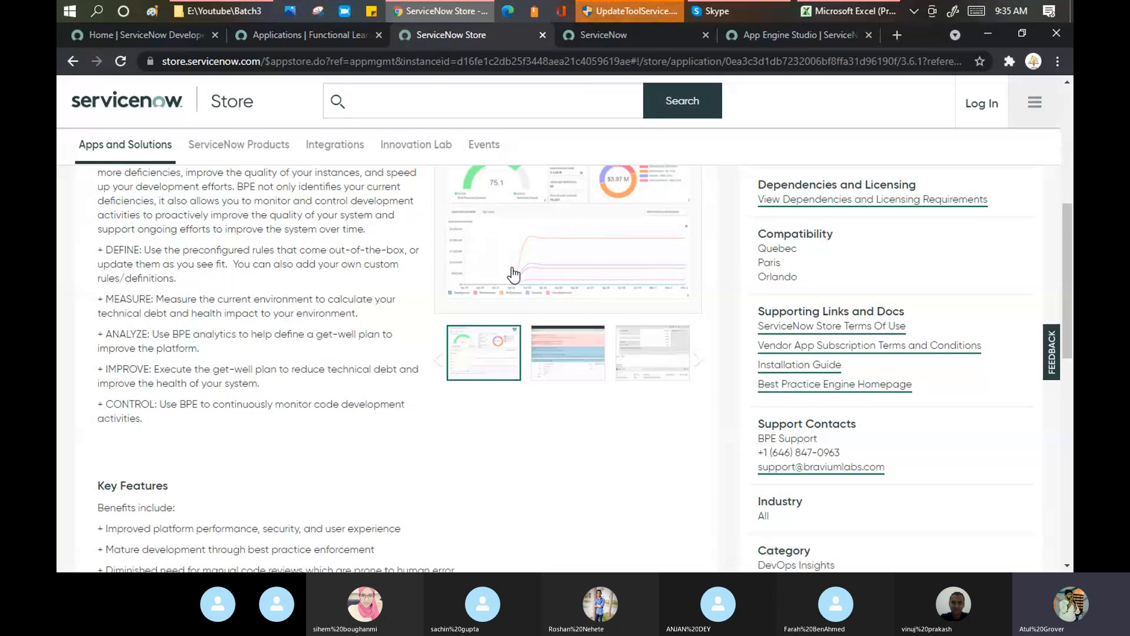
scroll(512, 276, "down", 1)
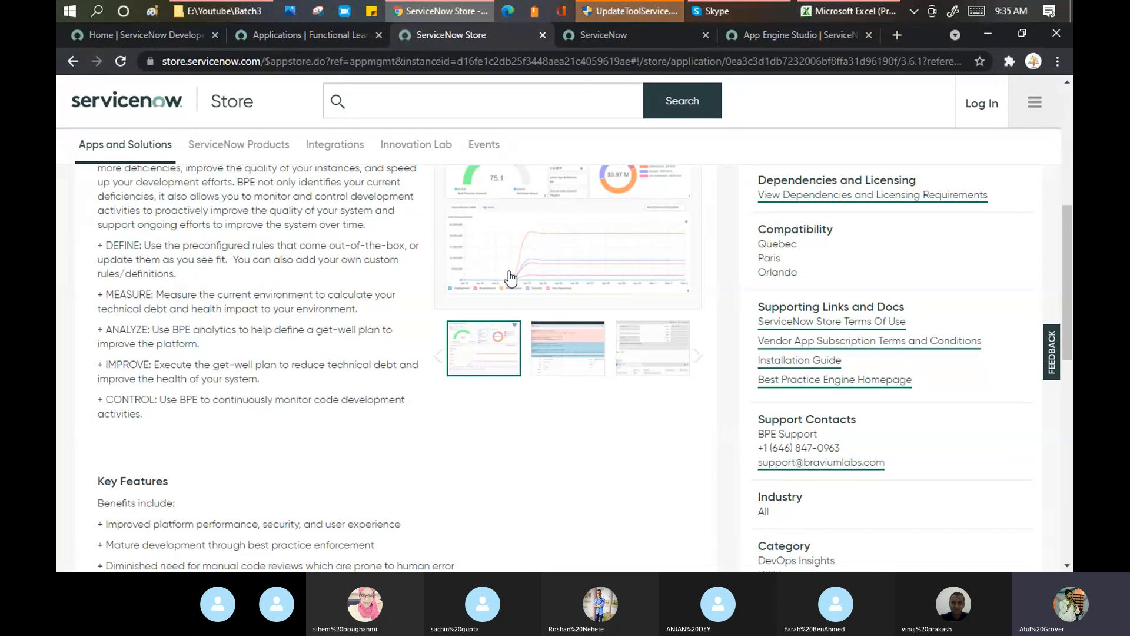
scroll(509, 278, "down", 3)
scroll(530, 288, "up", 2)
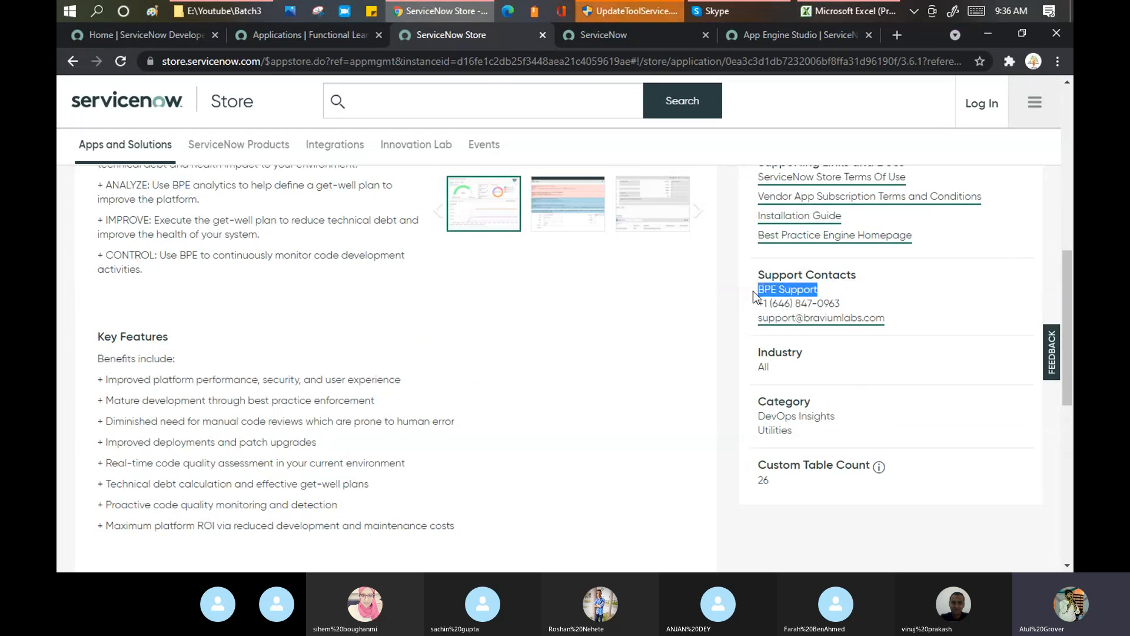
scroll(641, 319, "up", 3)
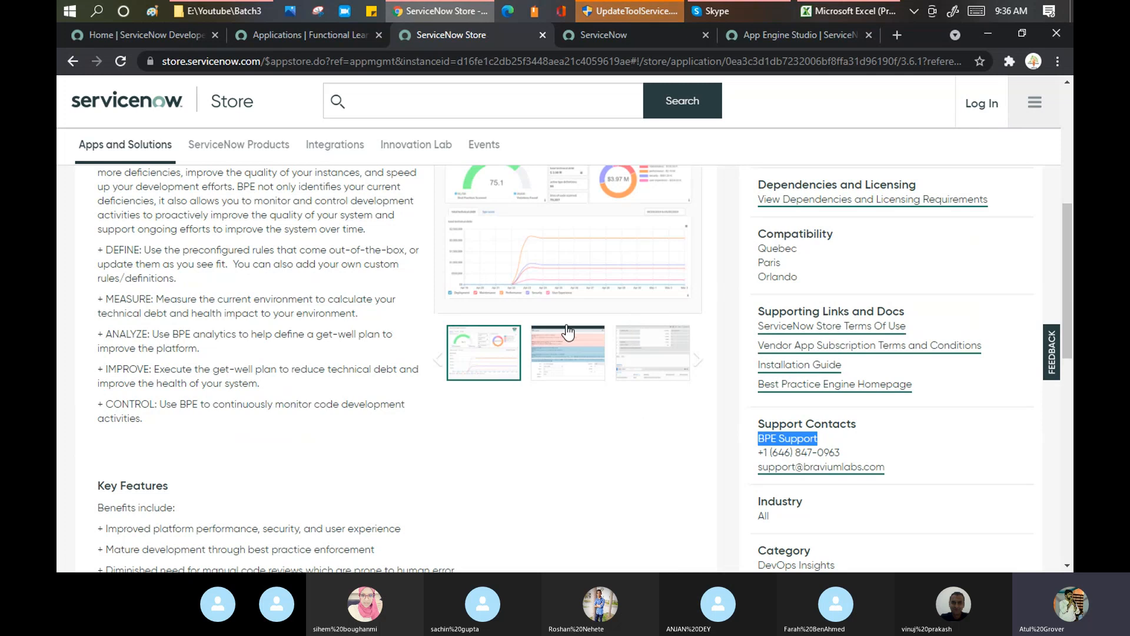
- Return to the LearnGrow app in App Engine Studio and start adding a data table created from scratch
left_click(765, 36)
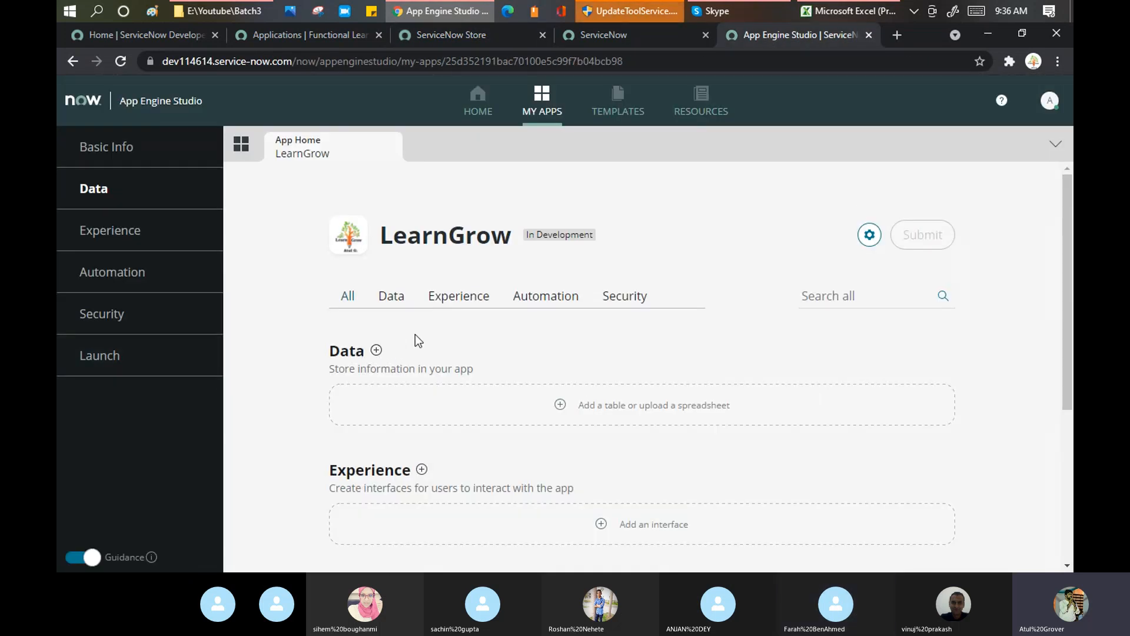
scroll(582, 259, "down", 2)
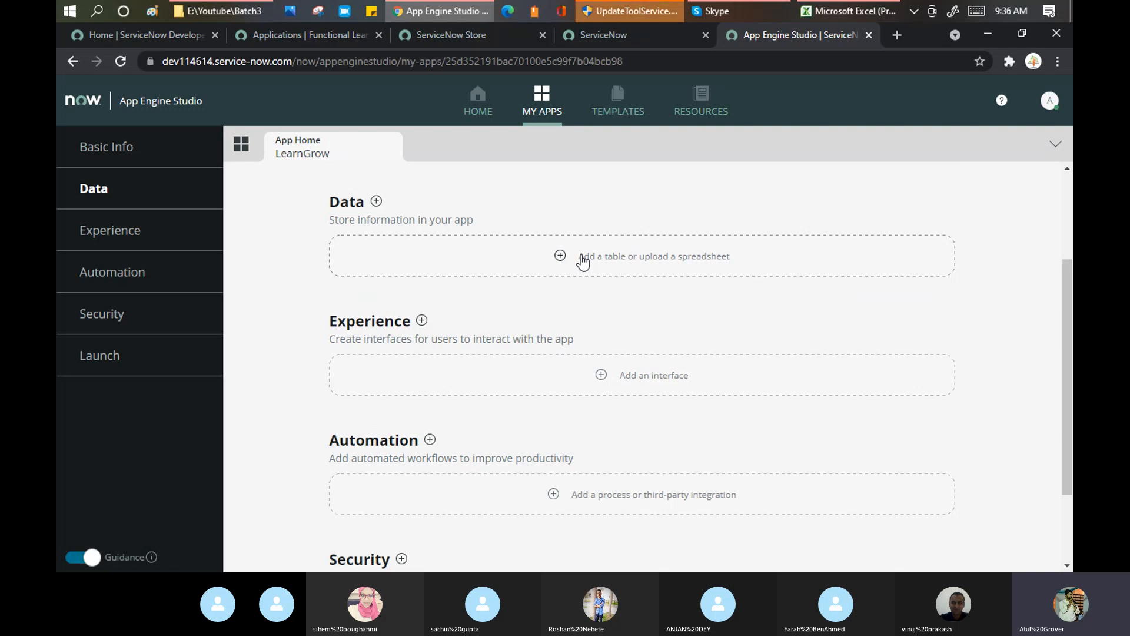
left_click(650, 264)
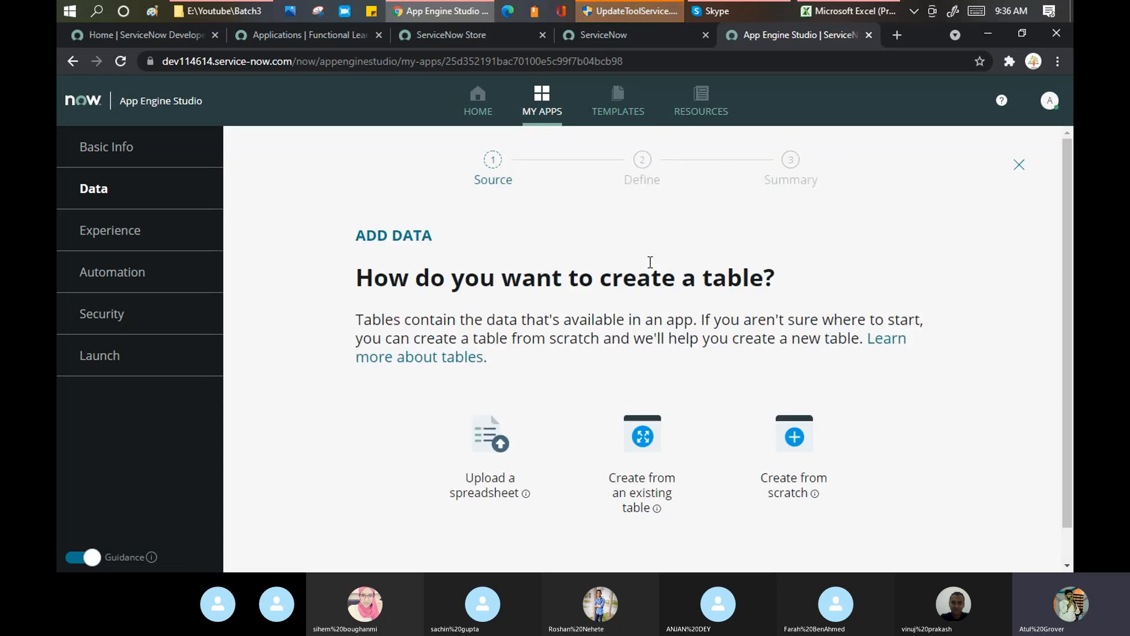
scroll(630, 314, "down", 1)
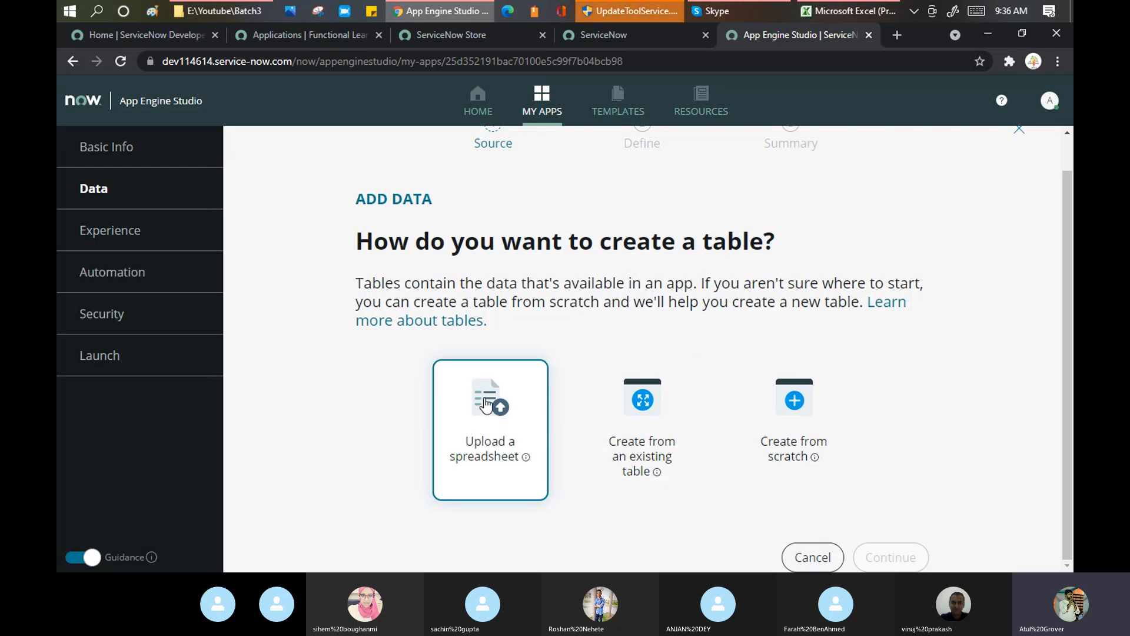
left_click(641, 400)
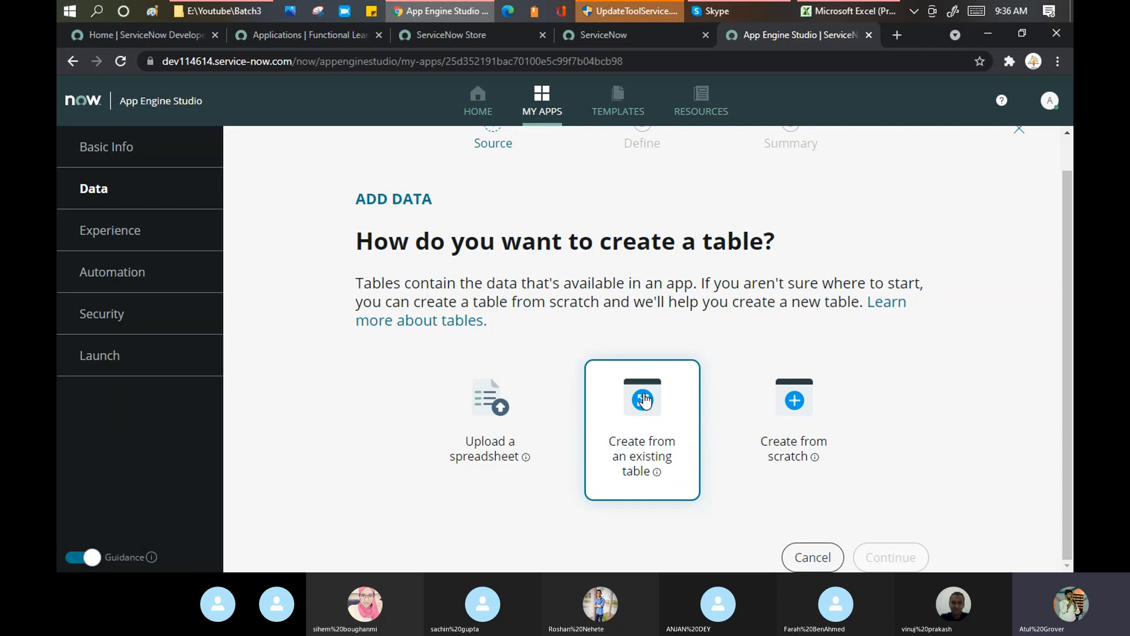
left_click(802, 411)
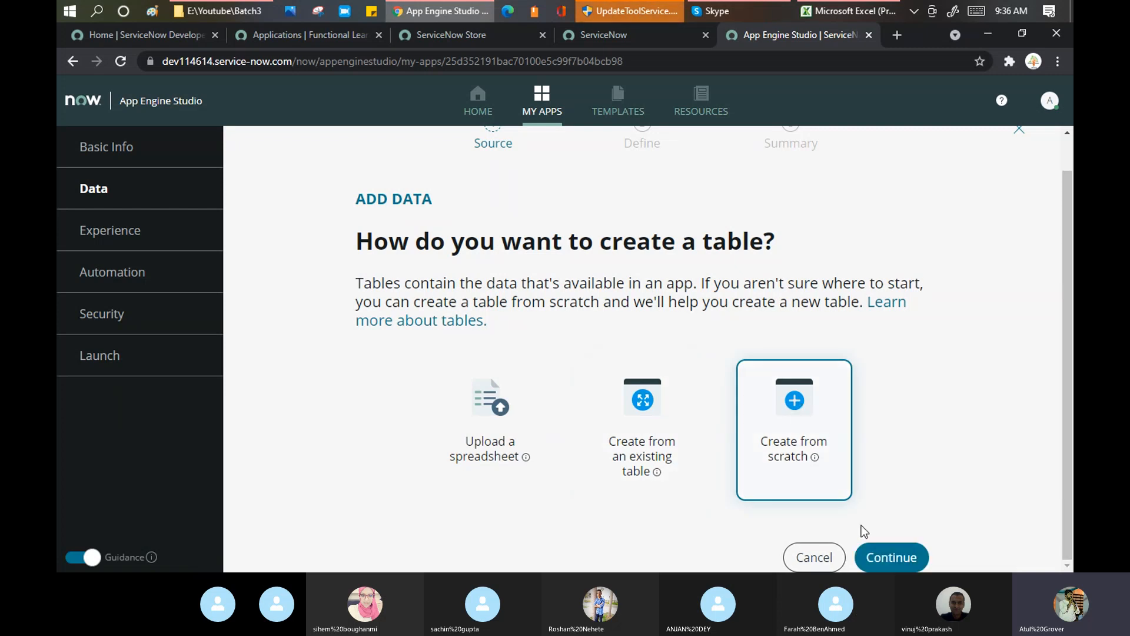
left_click(892, 556)
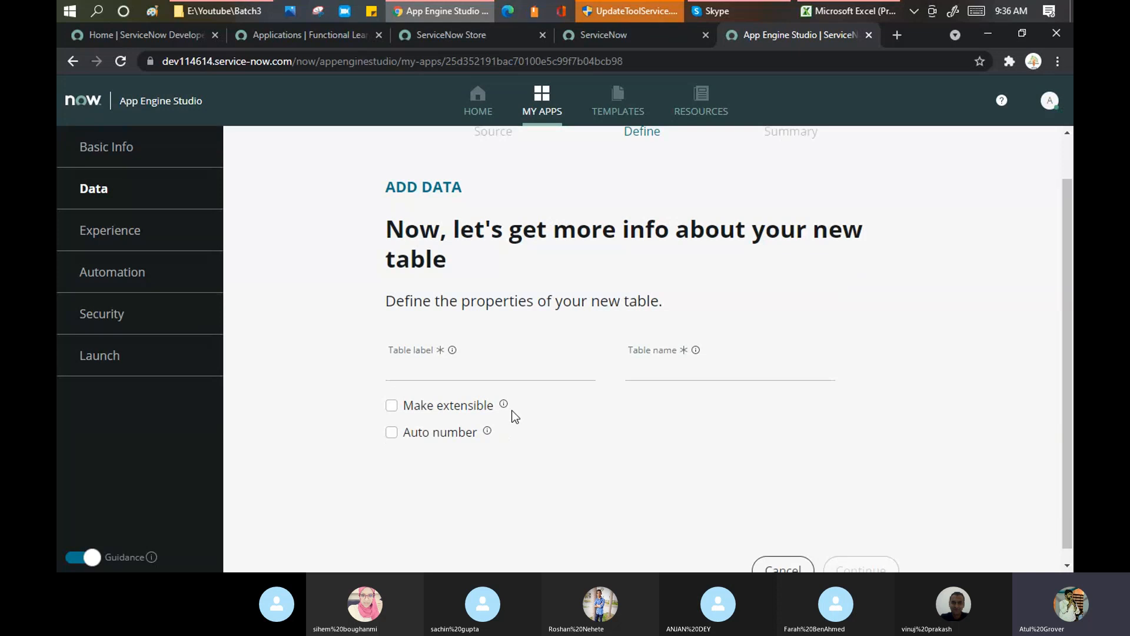
- Enter Learn_Grow as the new table's label, let the table name fill in, and select the label text
scroll(515, 417, "down", 1)
type("Lea")
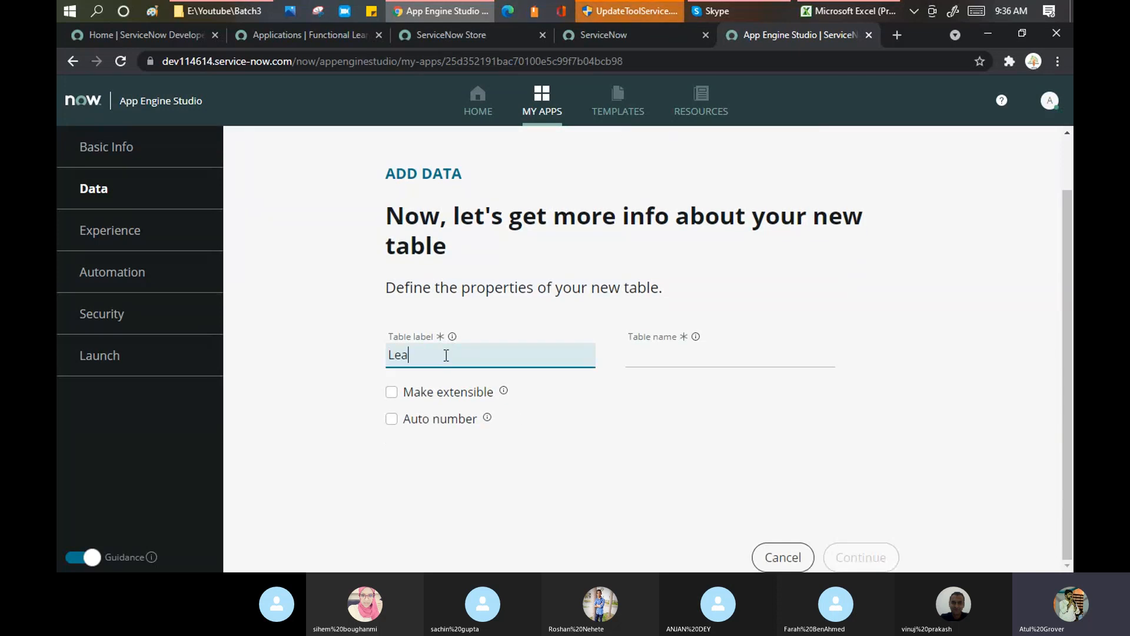
type("rn_Grwo")
key("BackSpace")
key("BackSpace")
type("ow")
key("Tab")
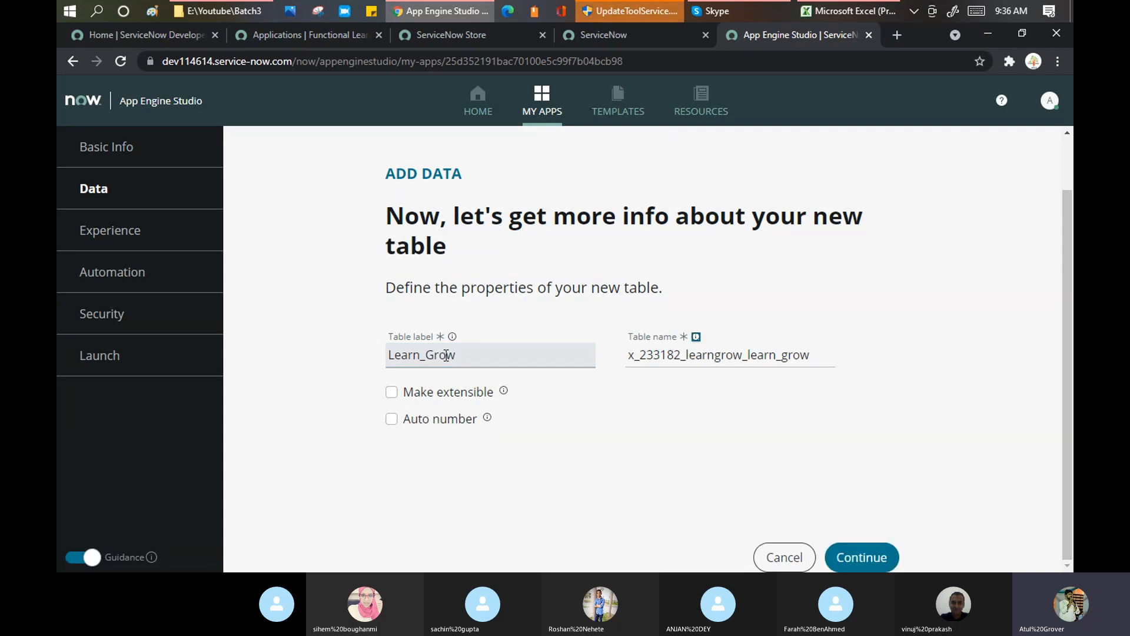
left_click(462, 355)
left_click_drag(462, 355, 374, 353)
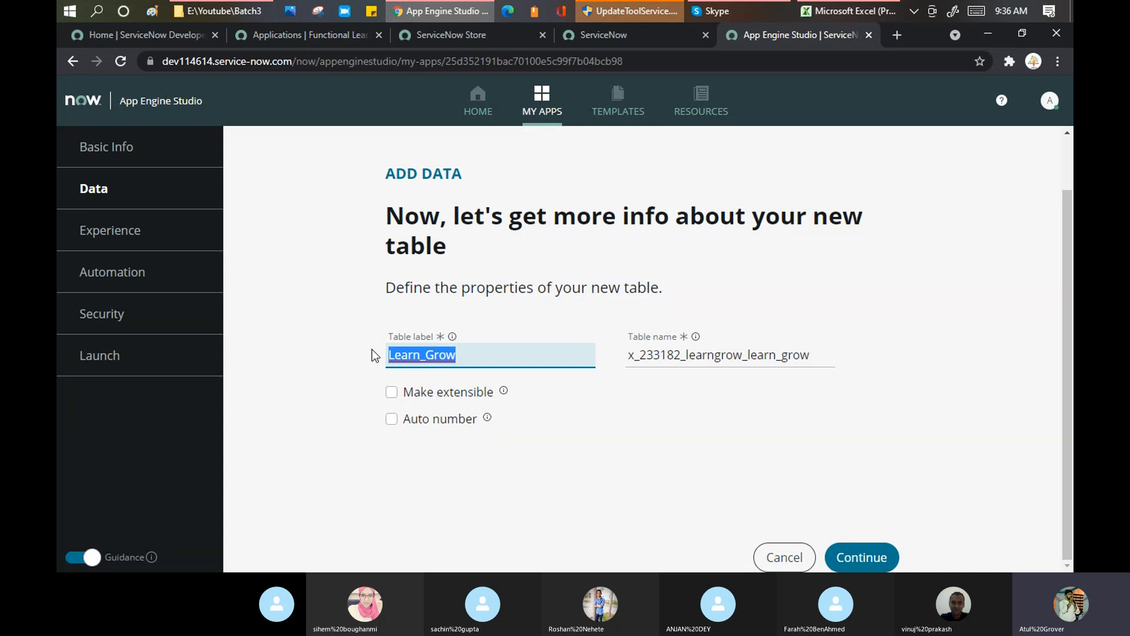
- Highlight the x prefix in the new table's name, then open the System Definition list of tables on the ServiceNow platform
left_click_drag(628, 355, 634, 355)
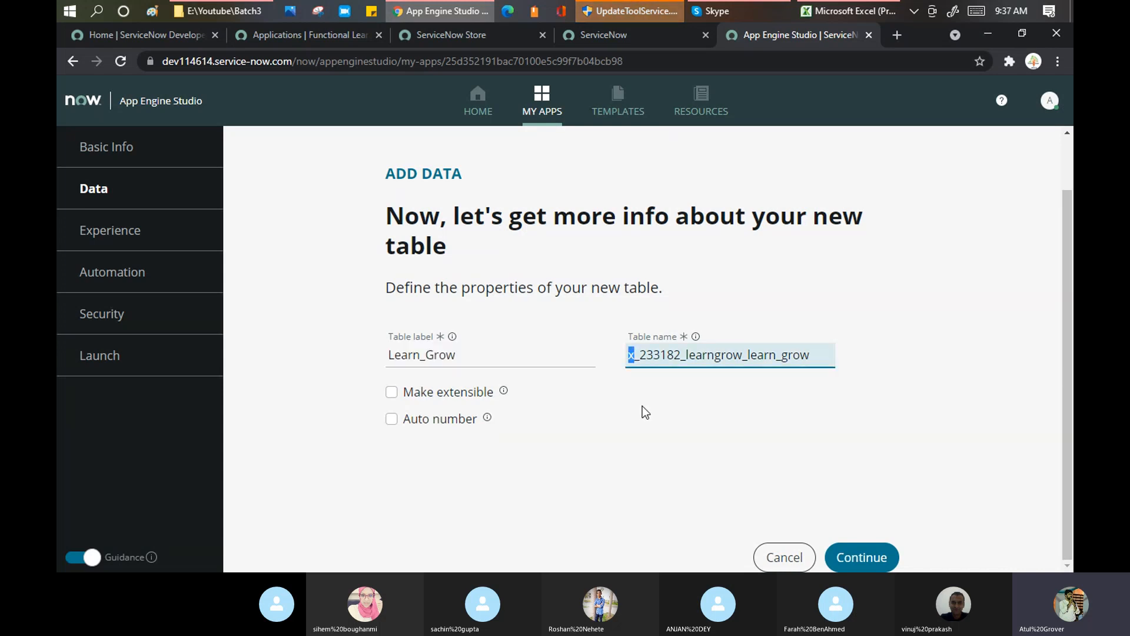
left_click(309, 34)
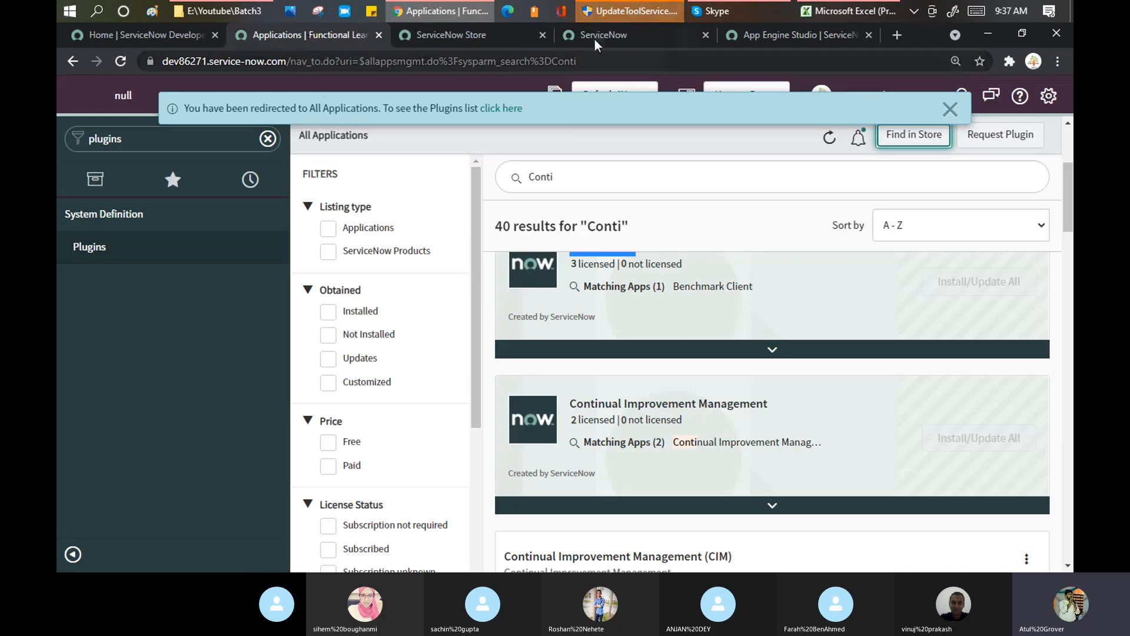
left_click(601, 36)
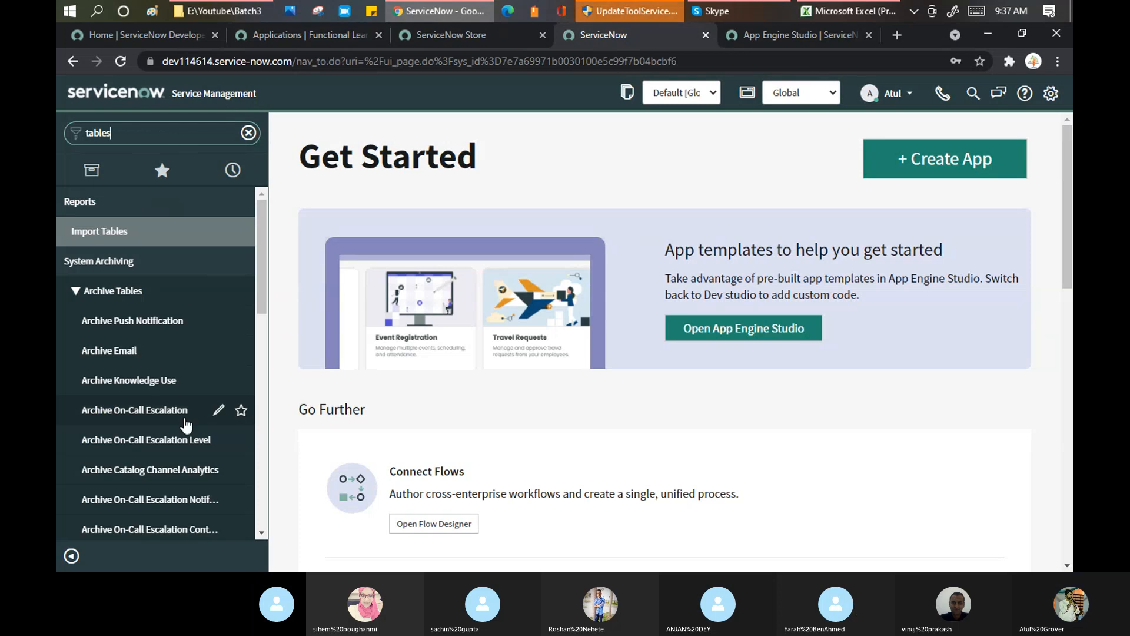
scroll(170, 382, "down", 4)
scroll(117, 456, "down", 1)
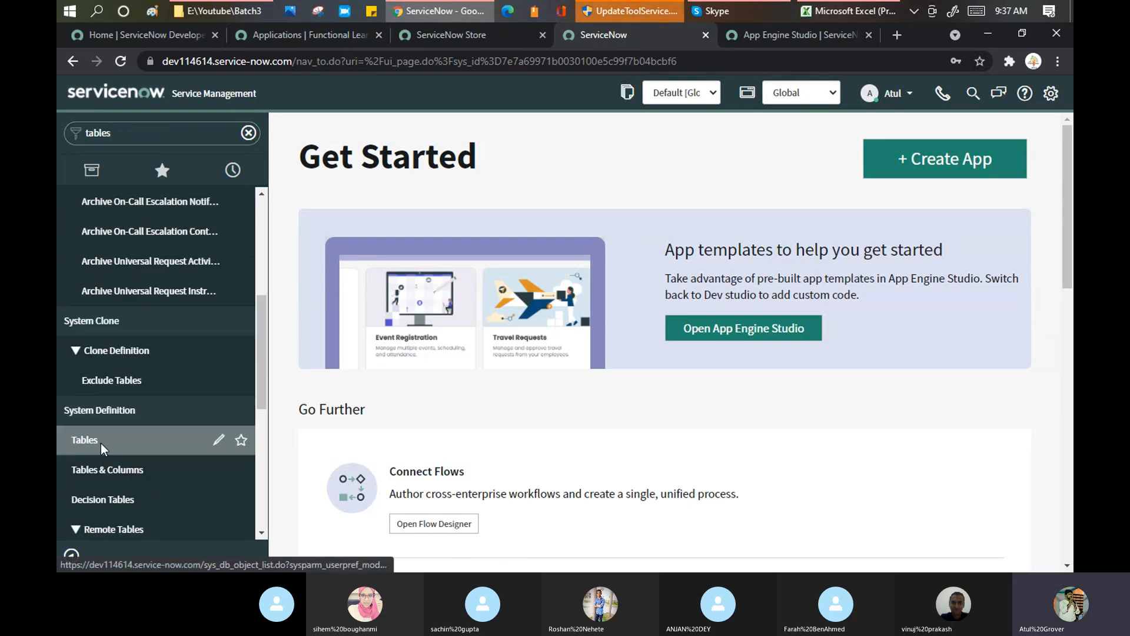
left_click(101, 449)
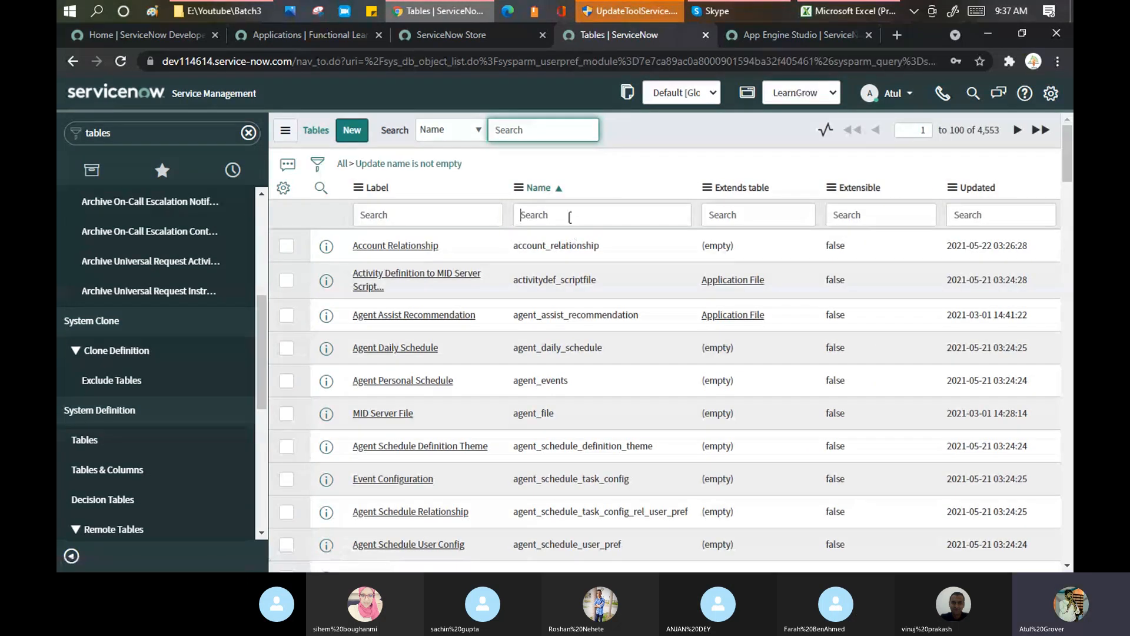
- Filter the tables list to names starting with u_ and highlight the name of the Class Test table
left_click(569, 218)
type("u_")
key("Return")
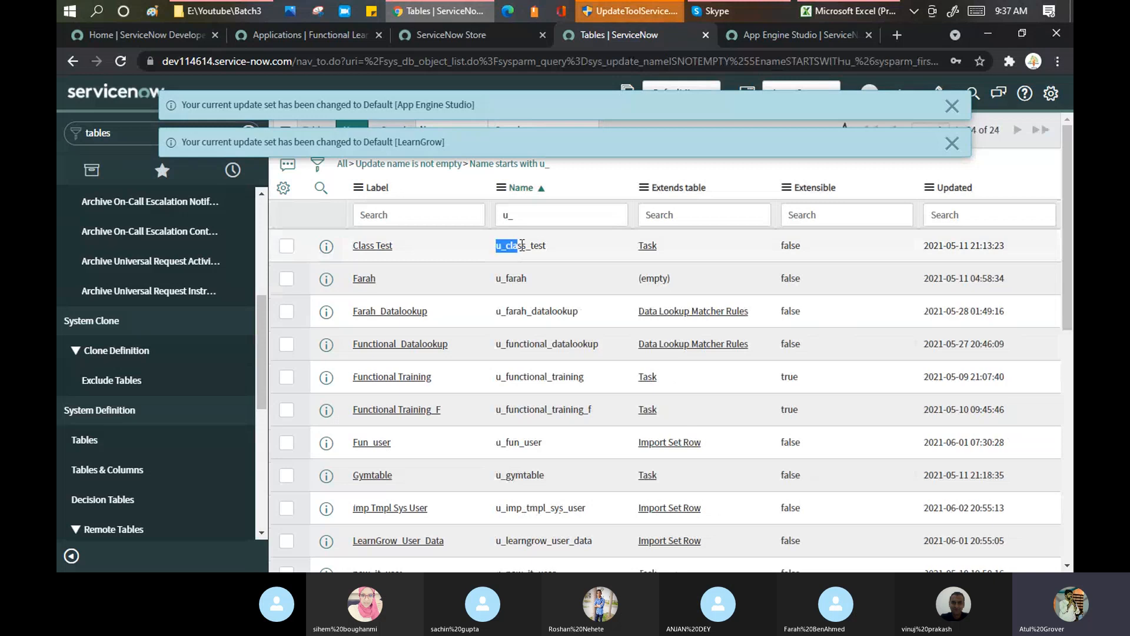
double_click(522, 243)
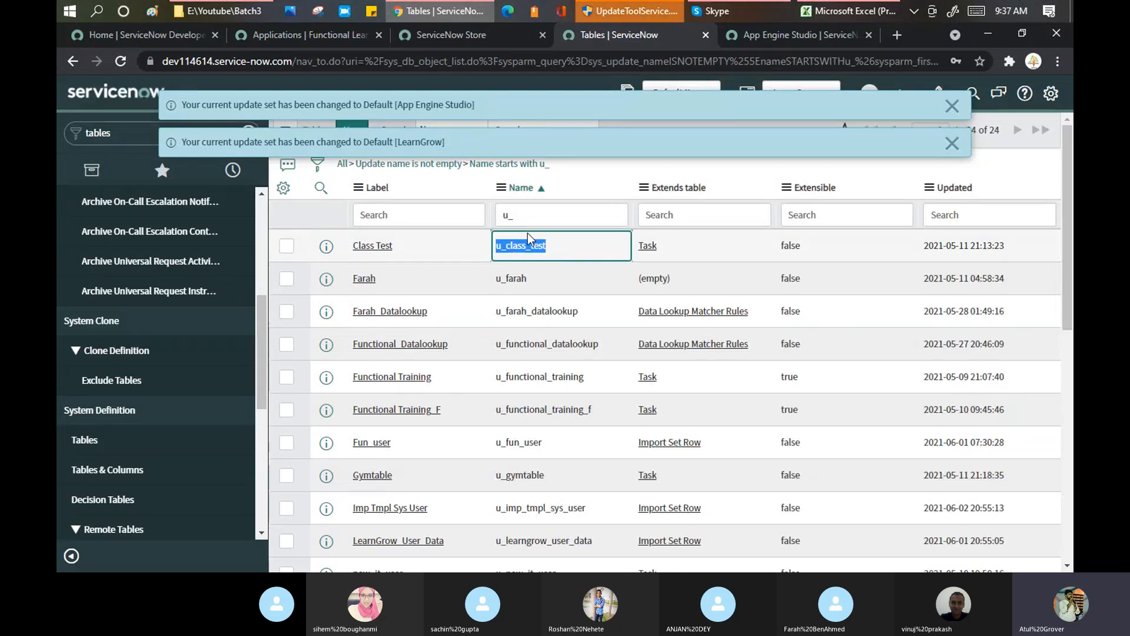
- Compare the x prefix of the new App Engine Studio table's name with the u prefix of the Class Test table
left_click(775, 37)
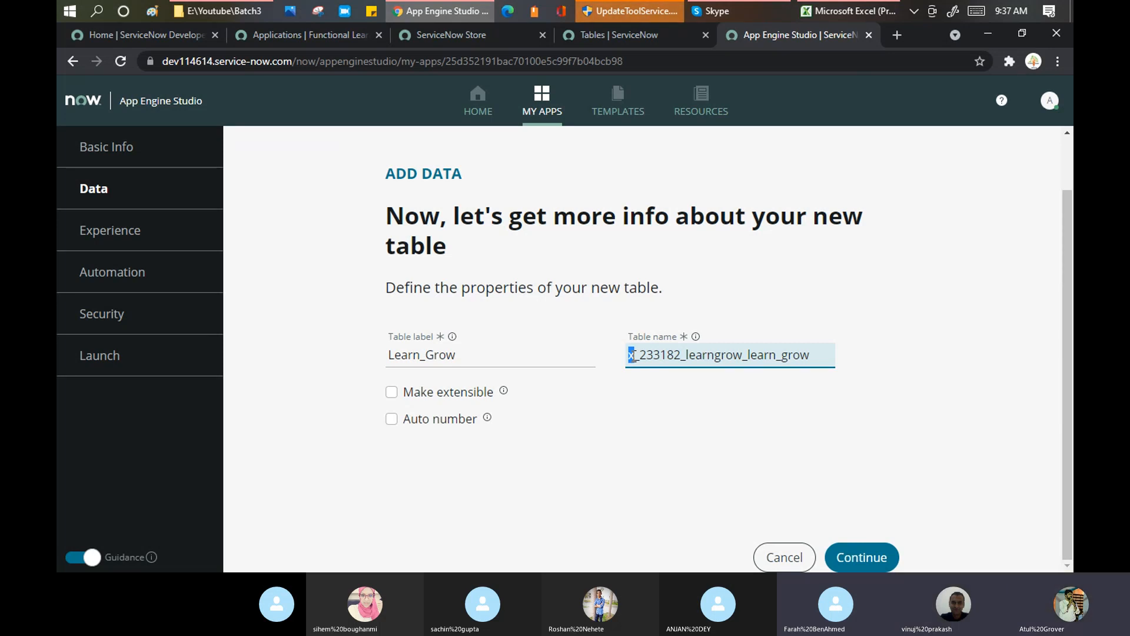
left_click(626, 38)
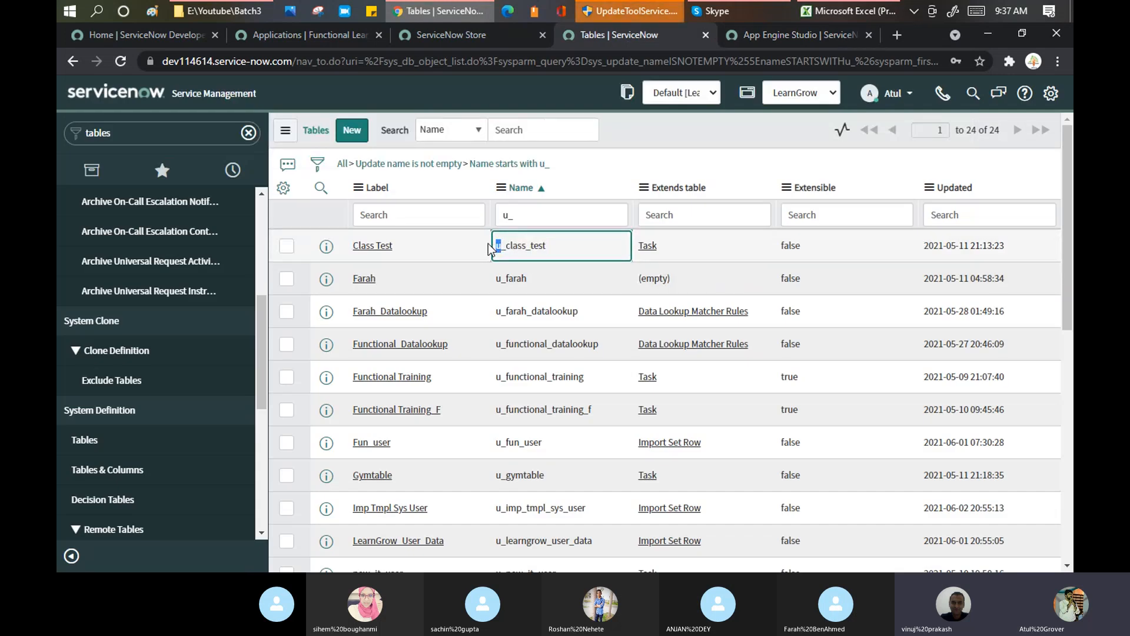
left_click(762, 38)
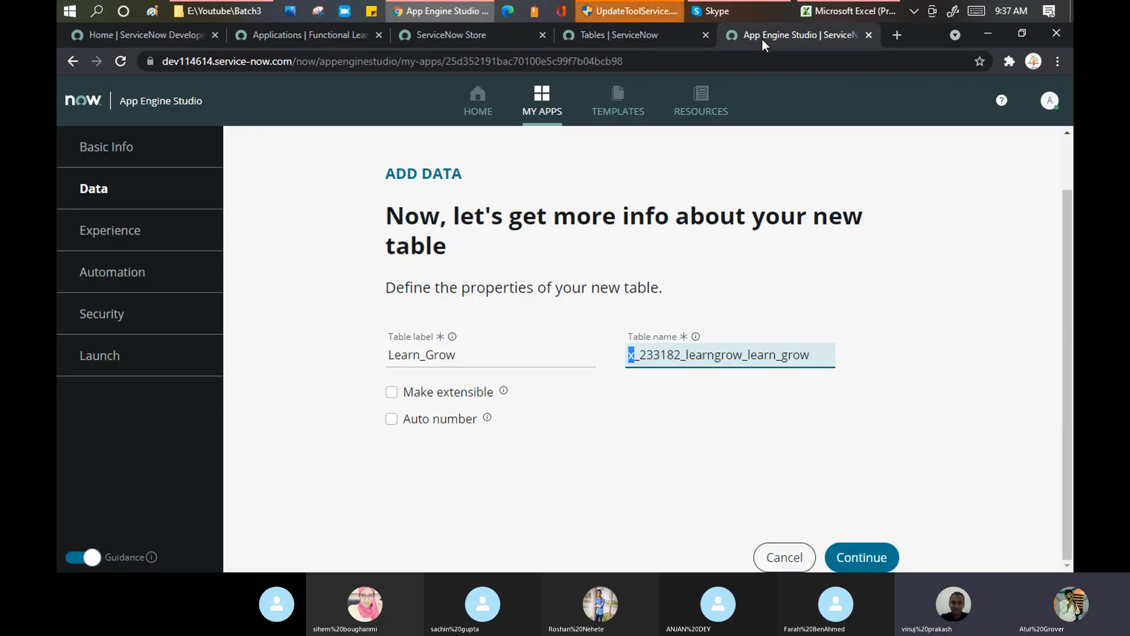
left_click(635, 354)
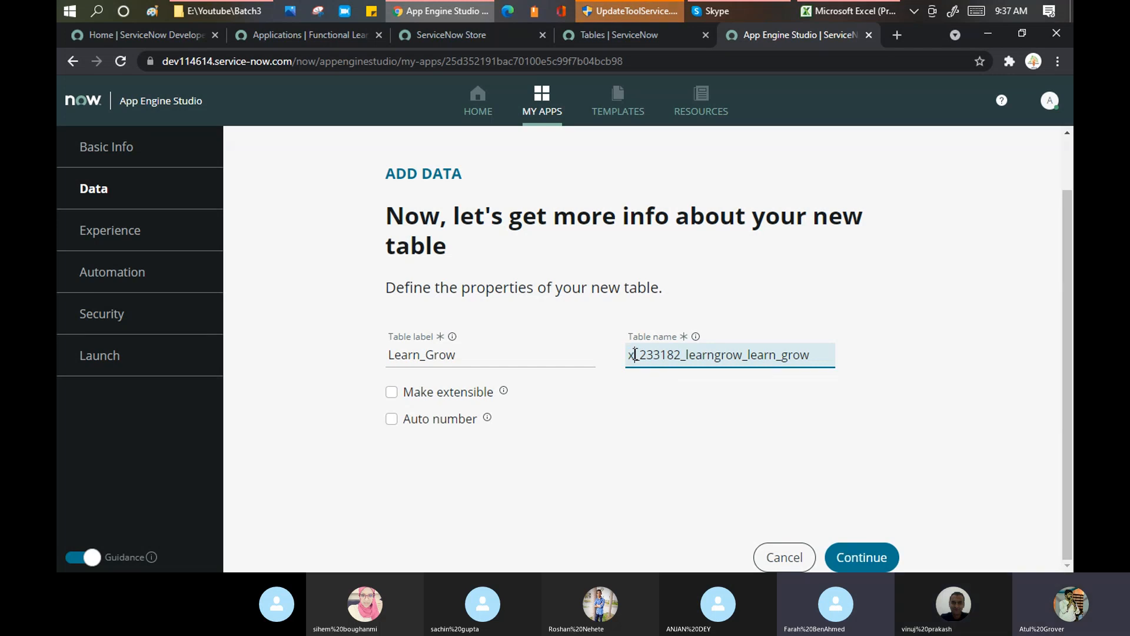
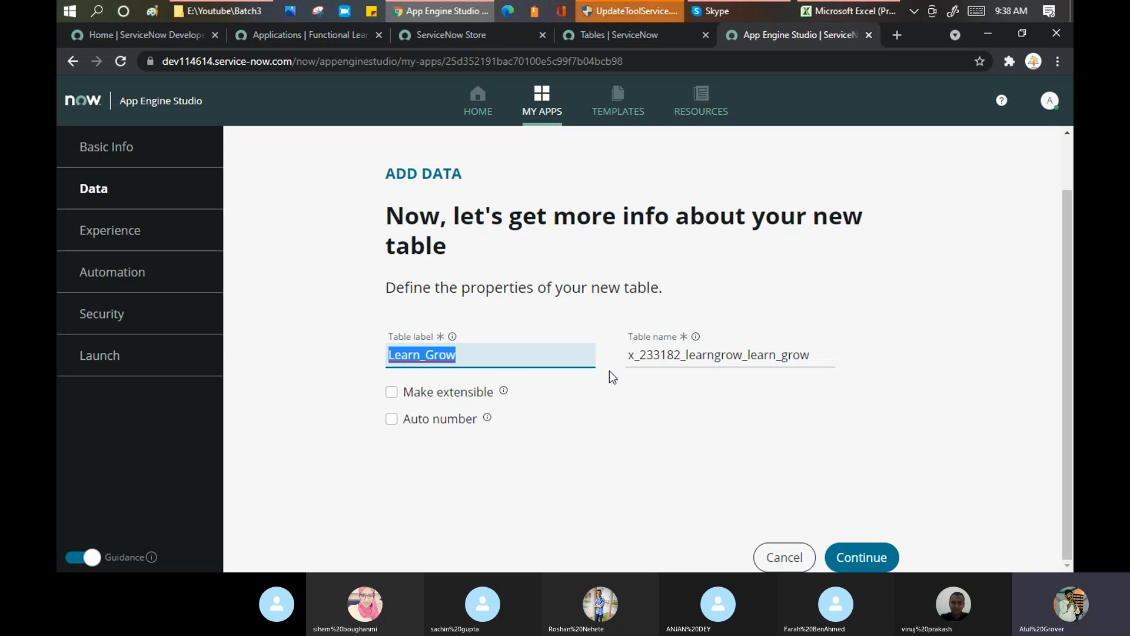
left_click_drag(628, 356, 810, 355)
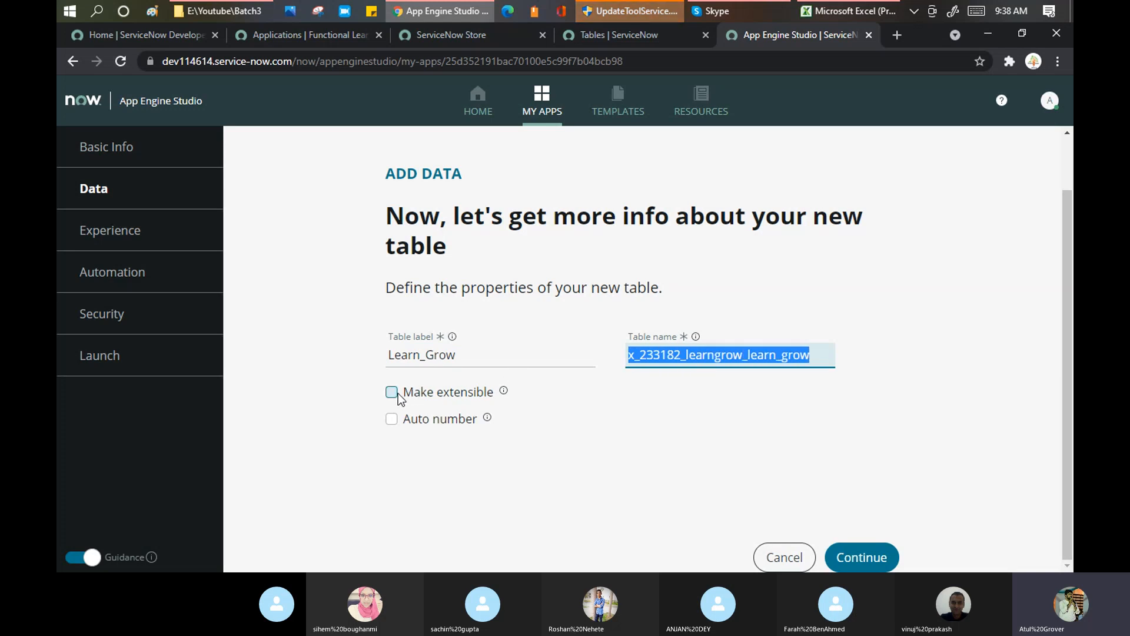
- Start a new table record from the platform's tables list and show its Extensible and Auto-number controls
left_click(577, 33)
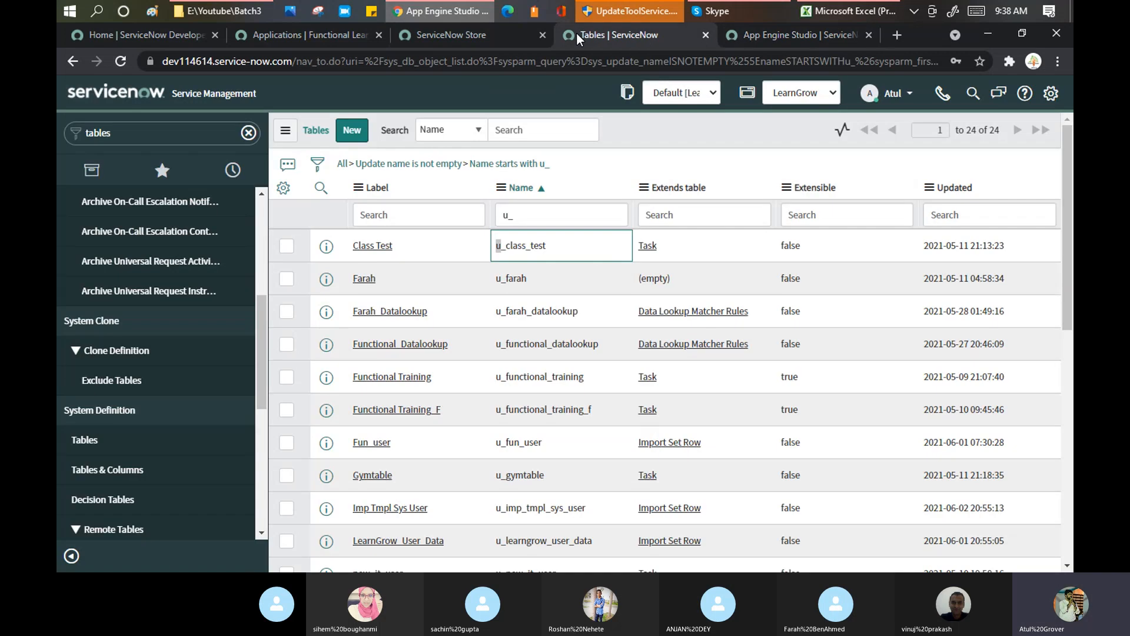
left_click(352, 130)
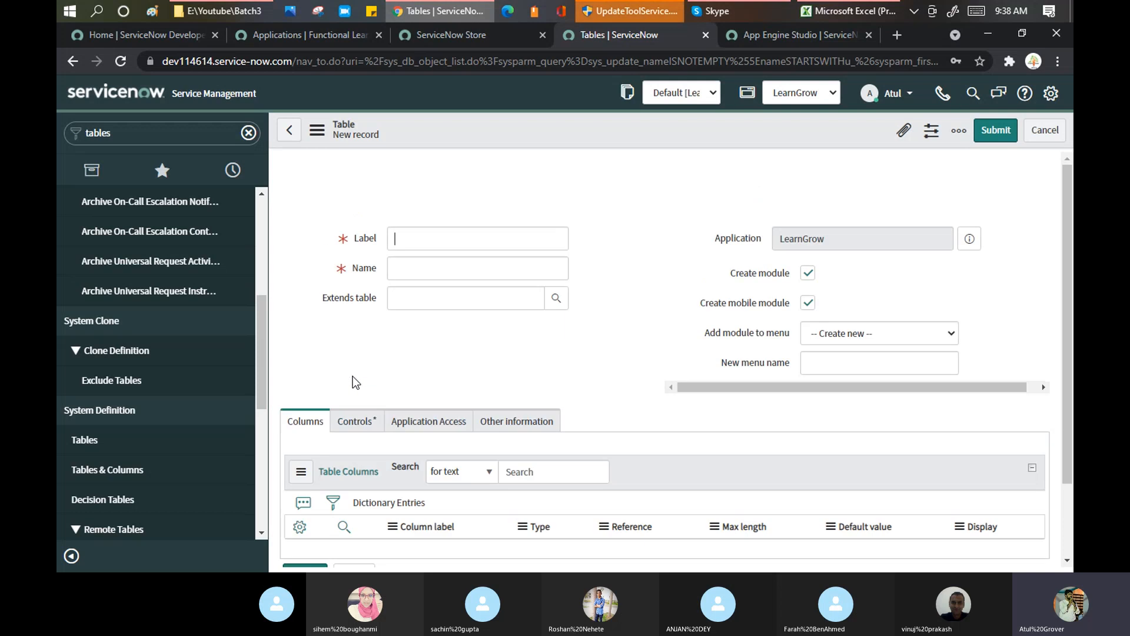
scroll(363, 402, "down", 2)
left_click(355, 306)
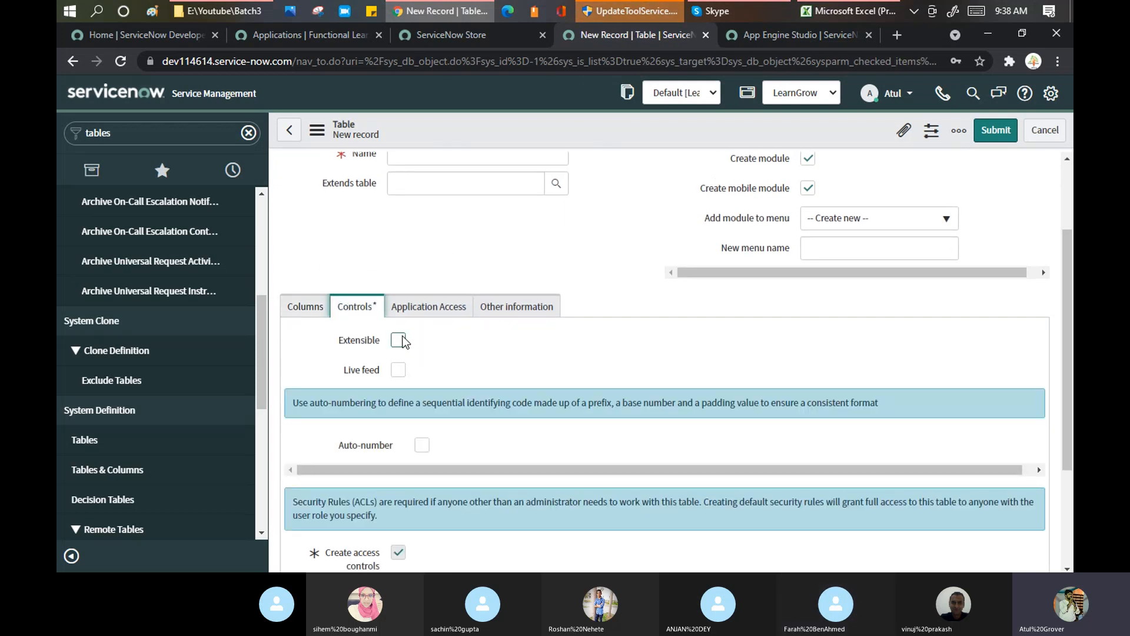
- Return to App Engine Studio, leave Make extensible off for the Learn_Grow table, and turn on Auto number
left_click(777, 35)
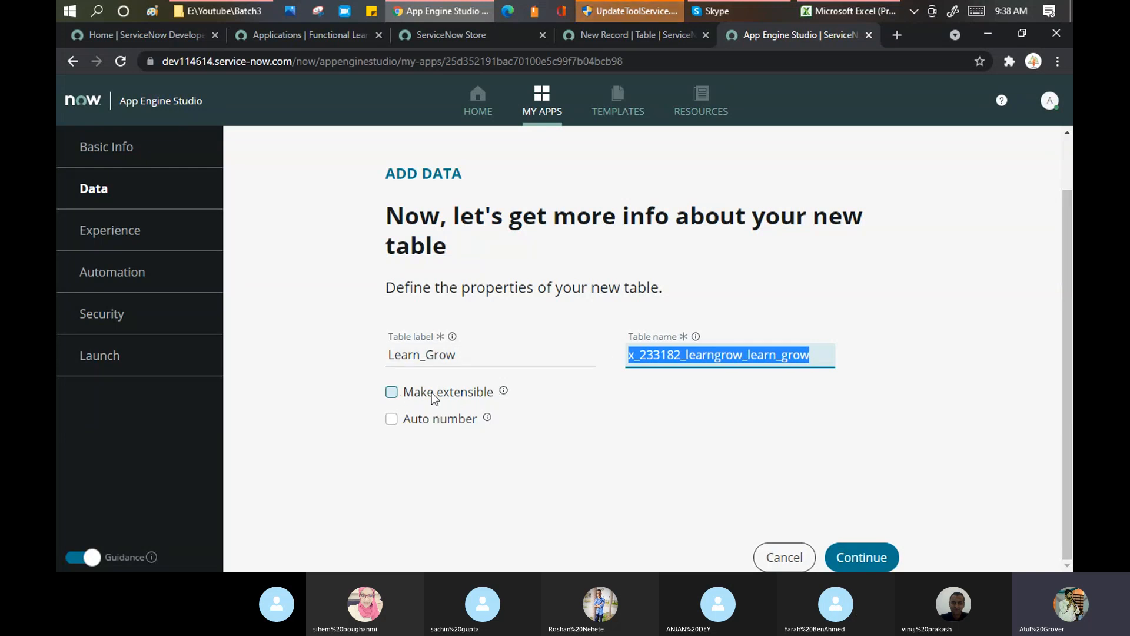
left_click(393, 394)
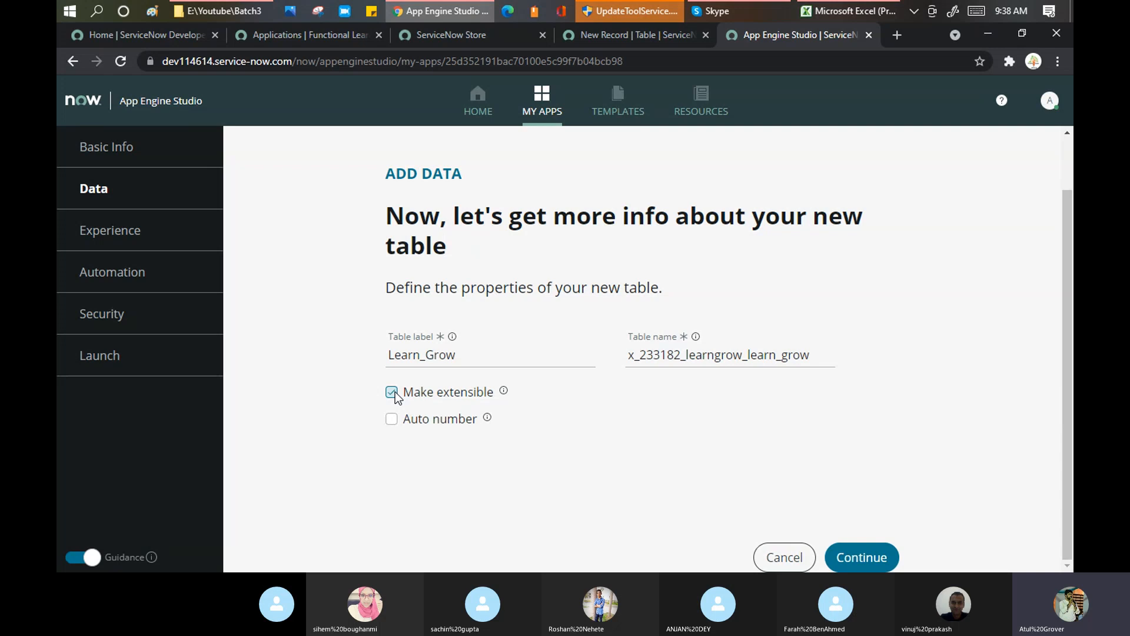
left_click(395, 394)
left_click(401, 422)
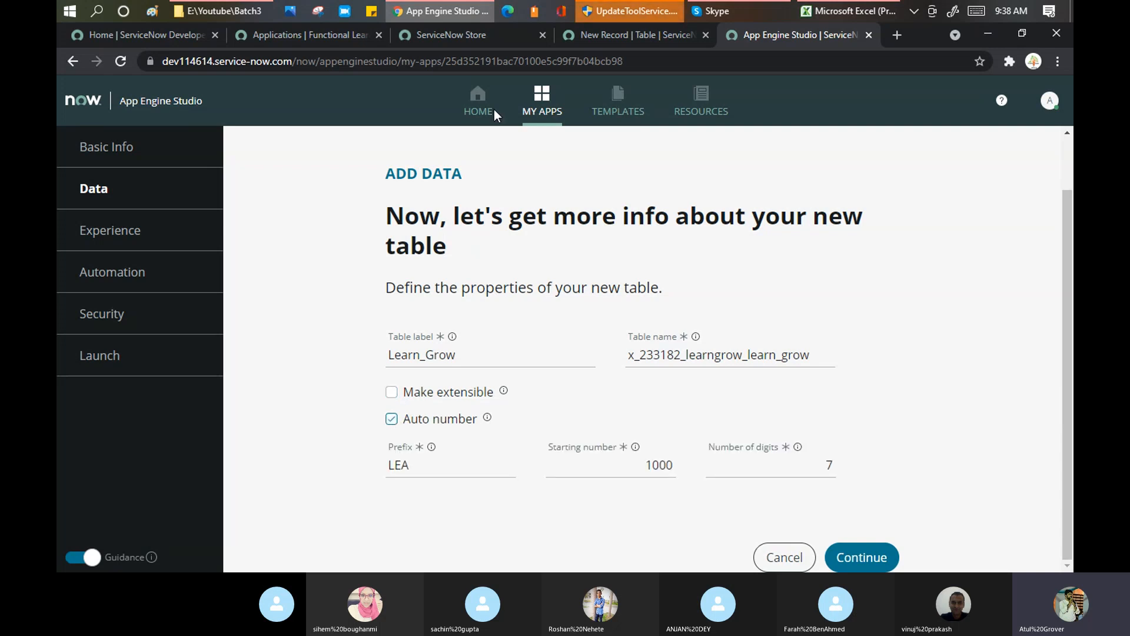
- Review the auto-number and access control settings on the platform's new table record for comparison
left_click(471, 36)
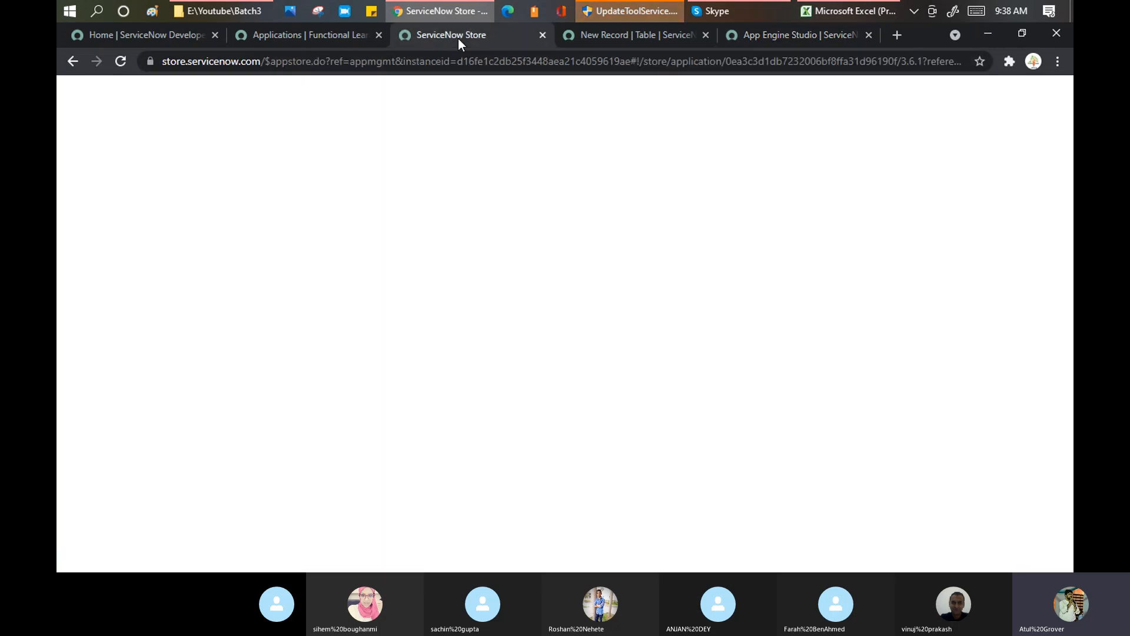
left_click(579, 38)
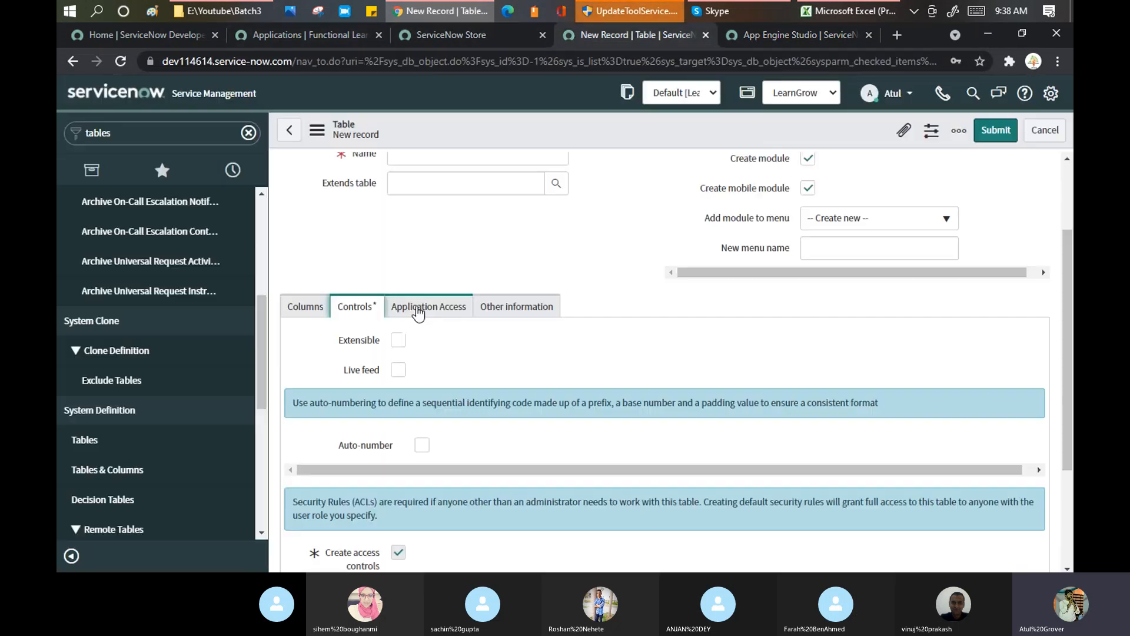
left_click(405, 450)
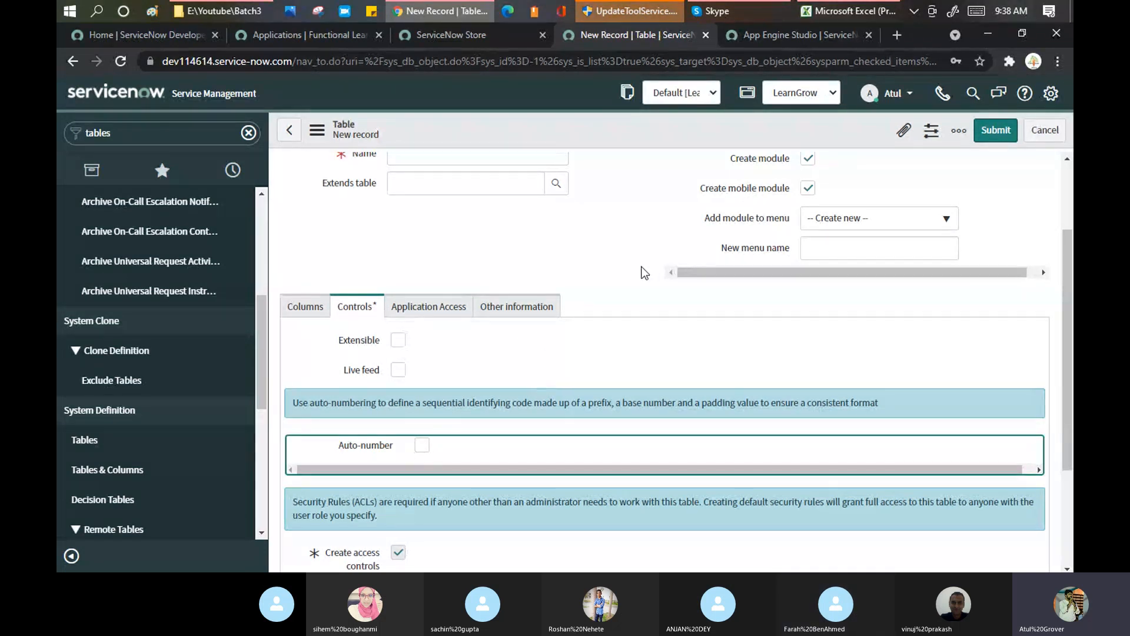
scroll(648, 277, "down", 3)
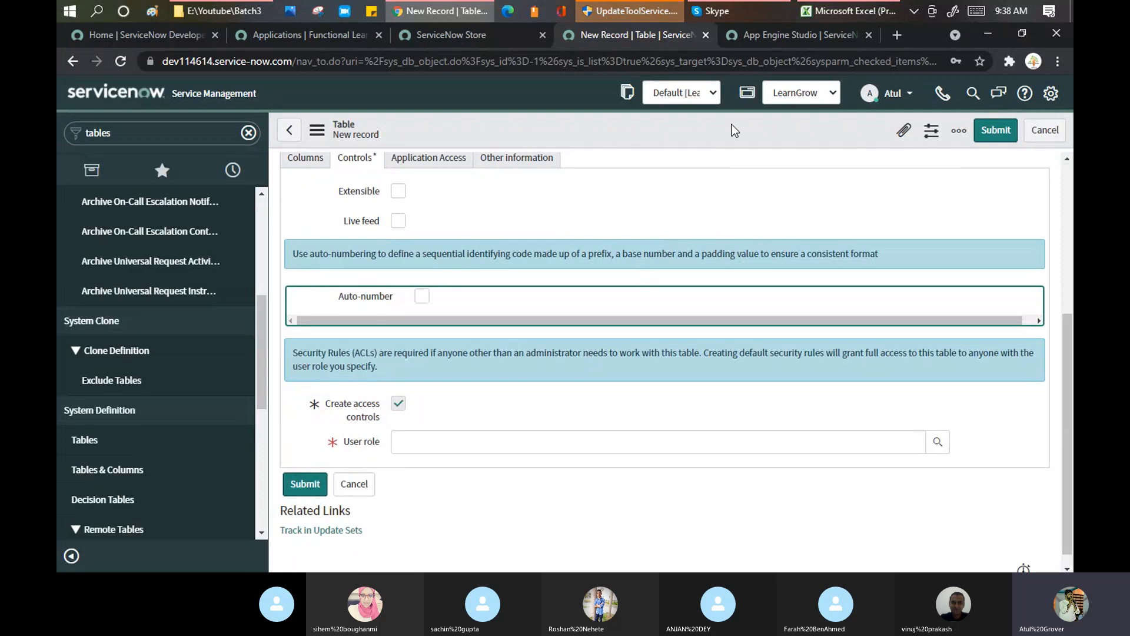
- Try to continue the App Engine Studio table setup with the auto-number prefix Grow
left_click(778, 37)
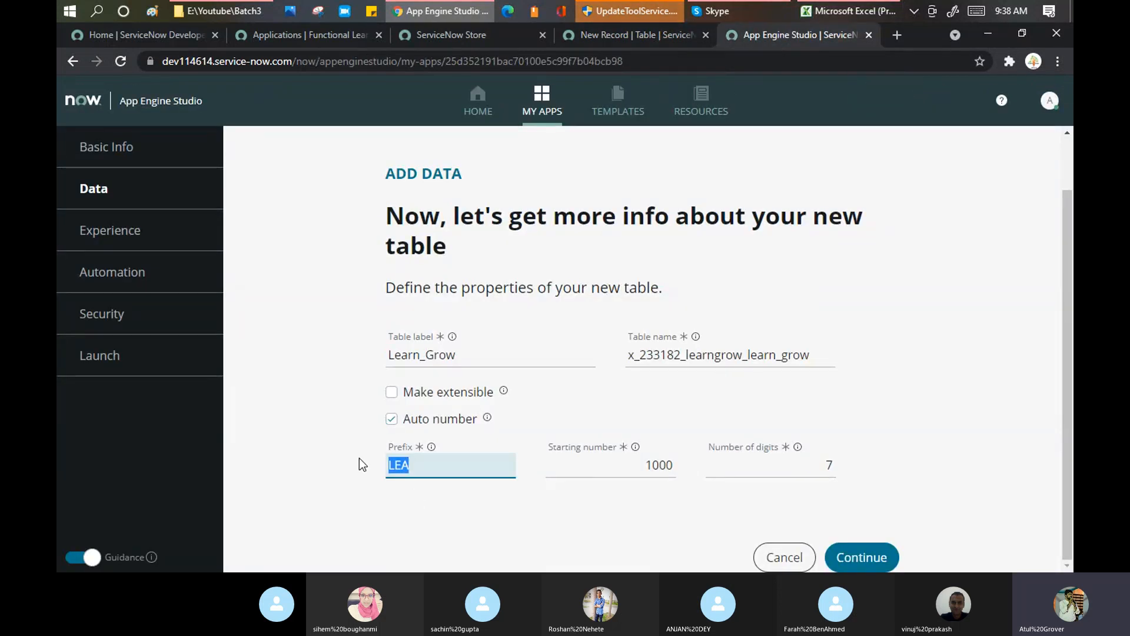
type("Grow")
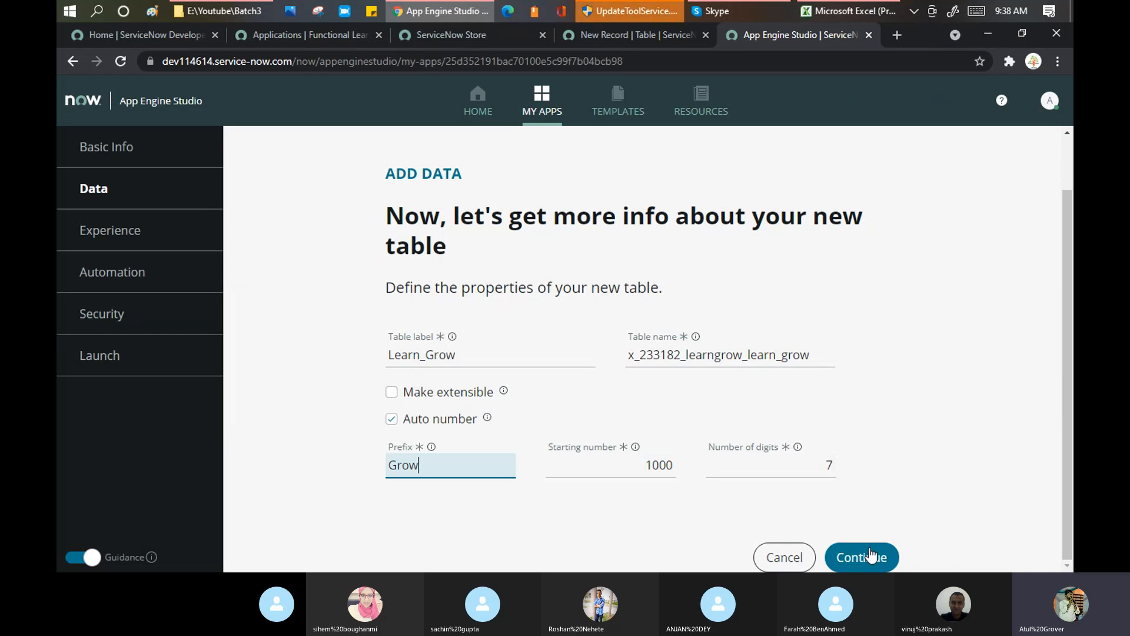
left_click_drag(441, 465, 375, 477)
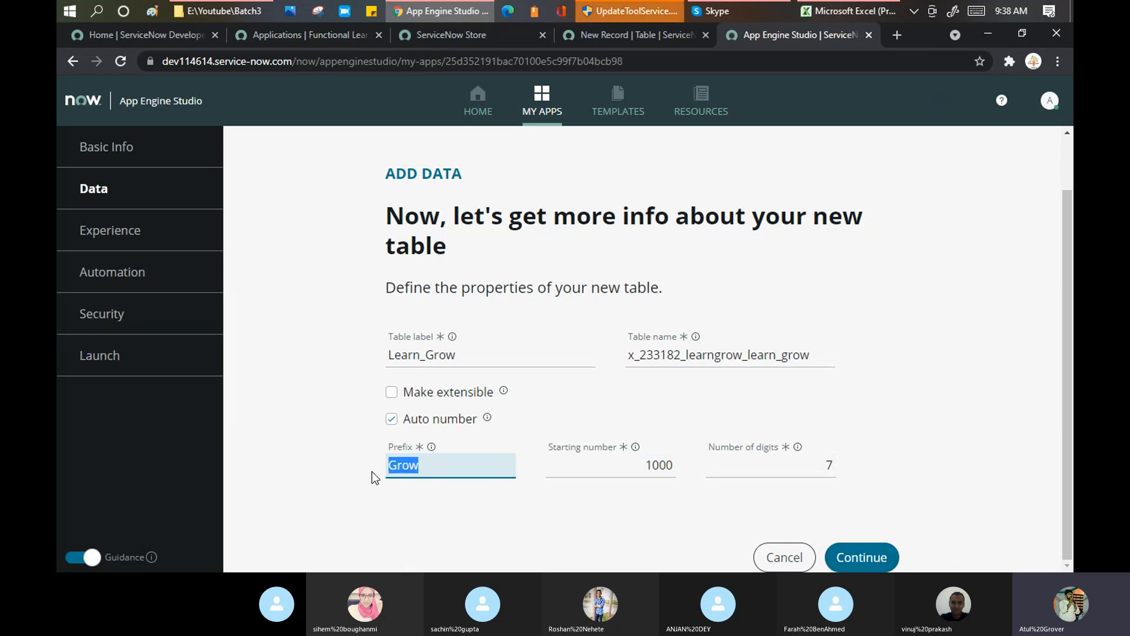
left_click(868, 553)
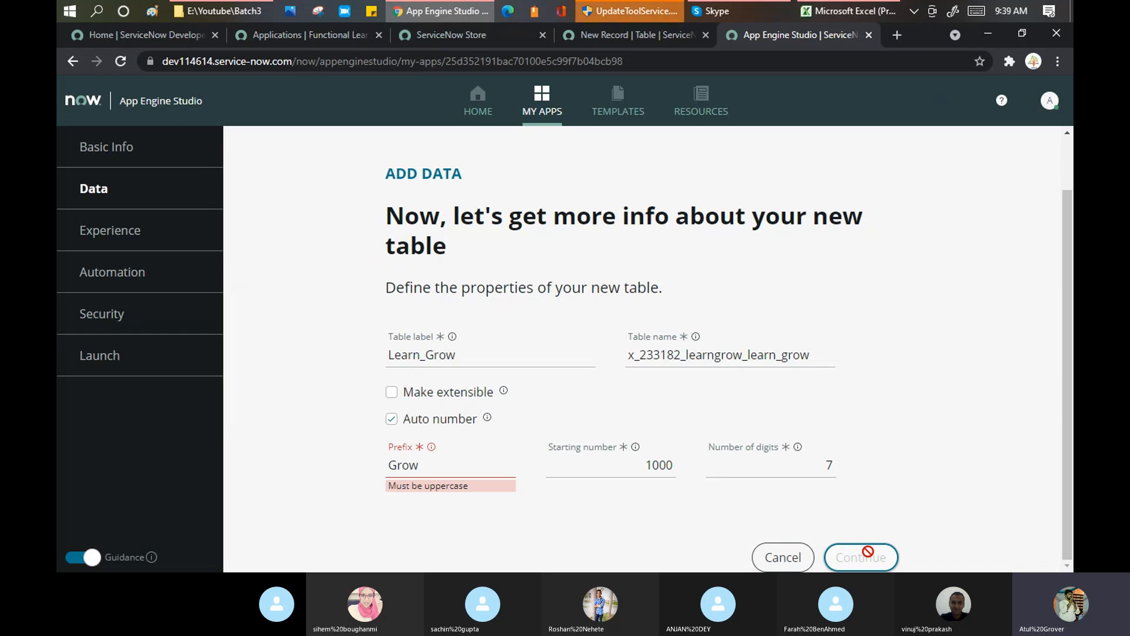
- Examine the column definitions section of the platform's new table record, then return to the App Engine Studio table setup
left_click(629, 35)
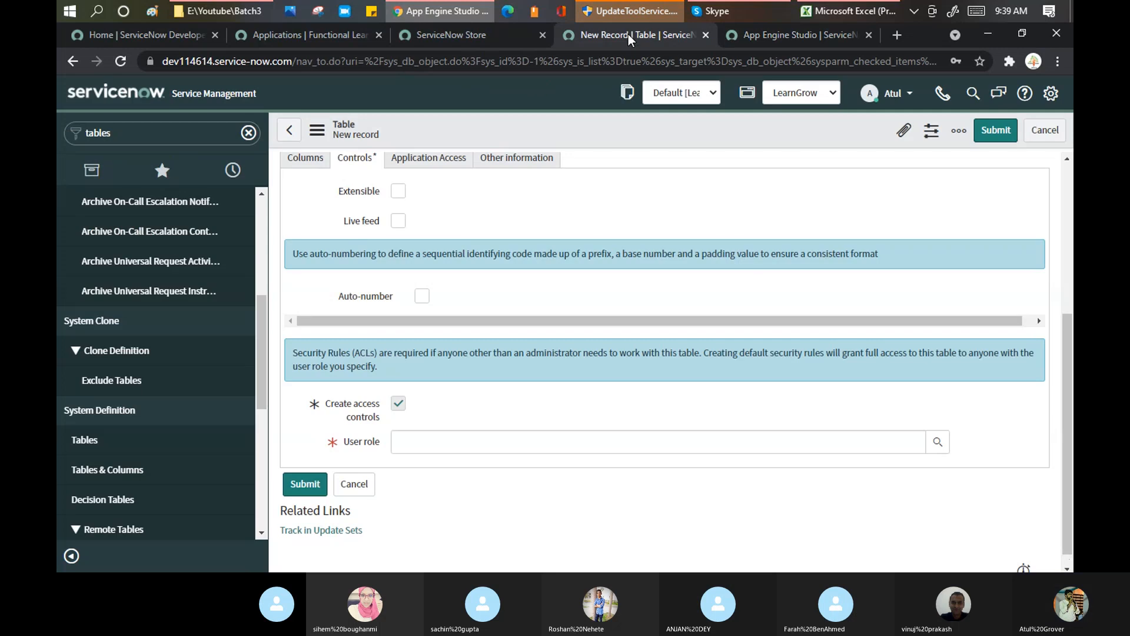
scroll(383, 222, "up", 4)
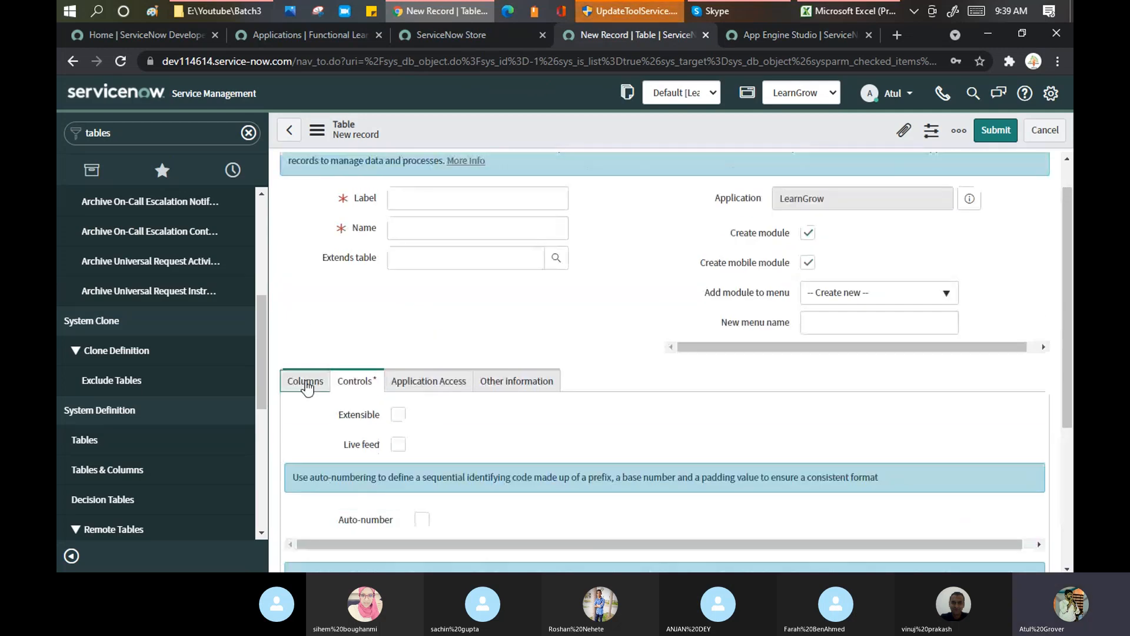
left_click(305, 381)
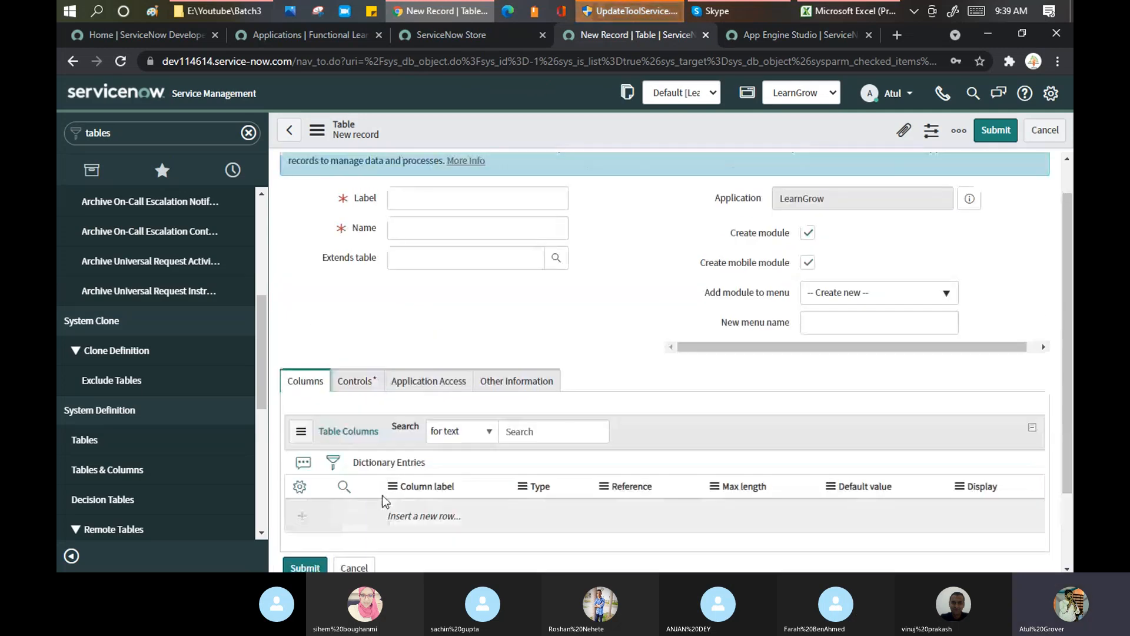
left_click(789, 37)
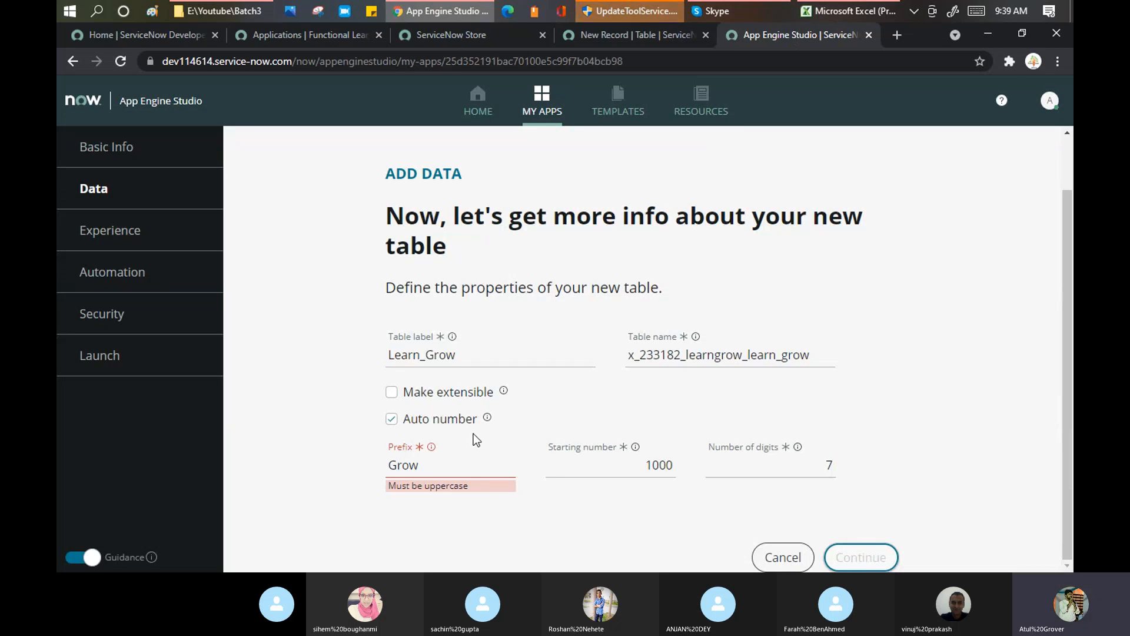
- Set the auto-number prefix to GROW and continue to add the Learn_Grow table to the app
left_click(453, 464)
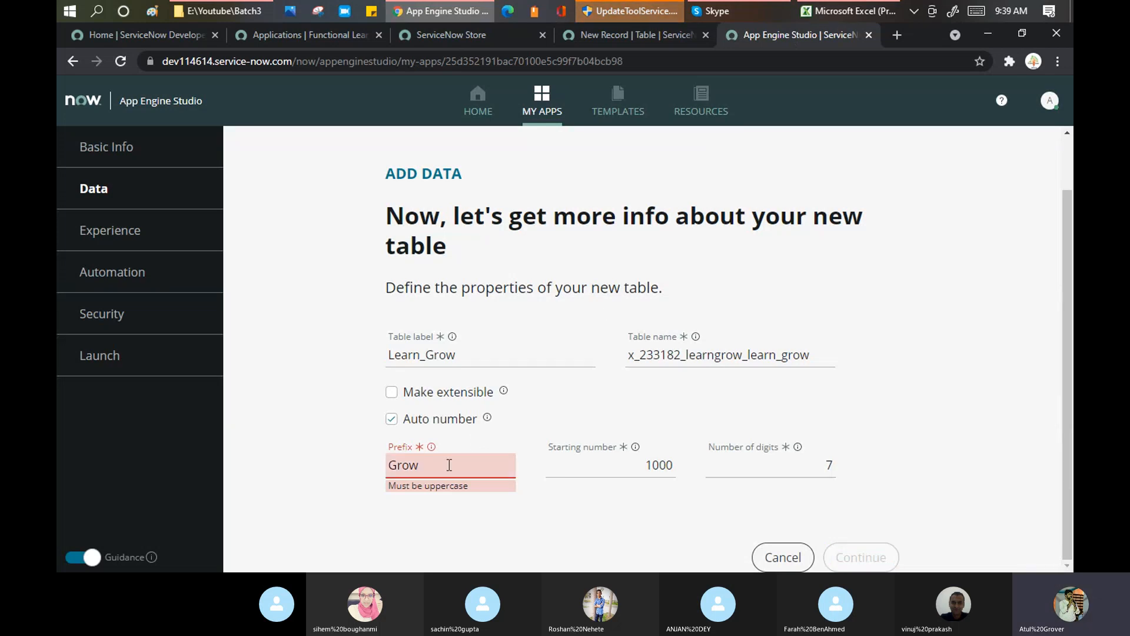
left_click_drag(449, 464, 345, 475)
type("GROW")
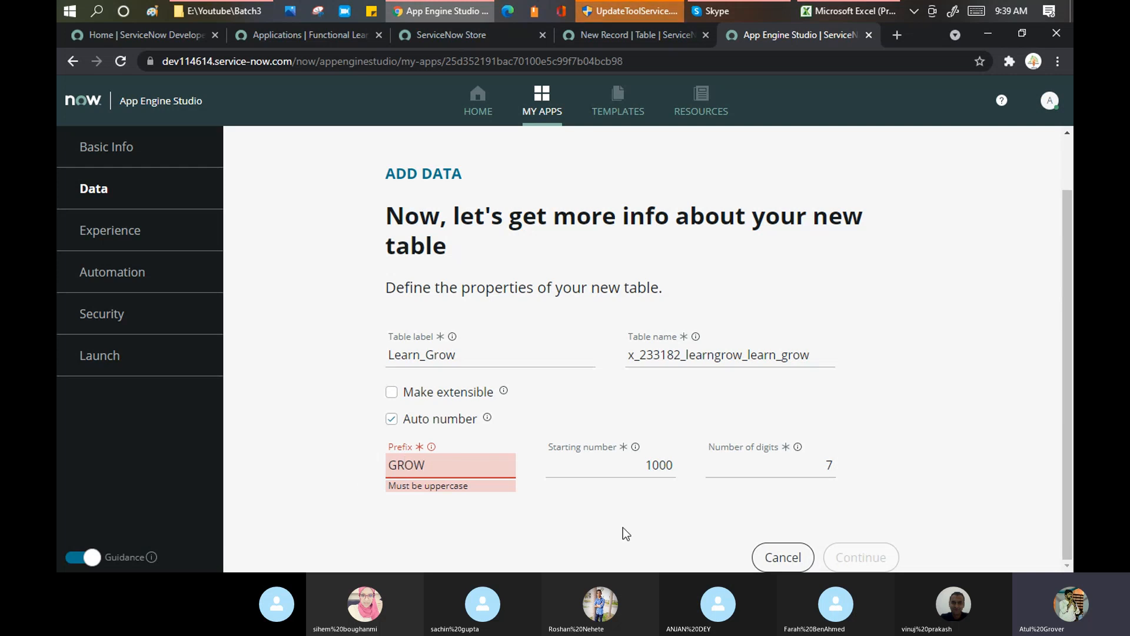
left_click(603, 532)
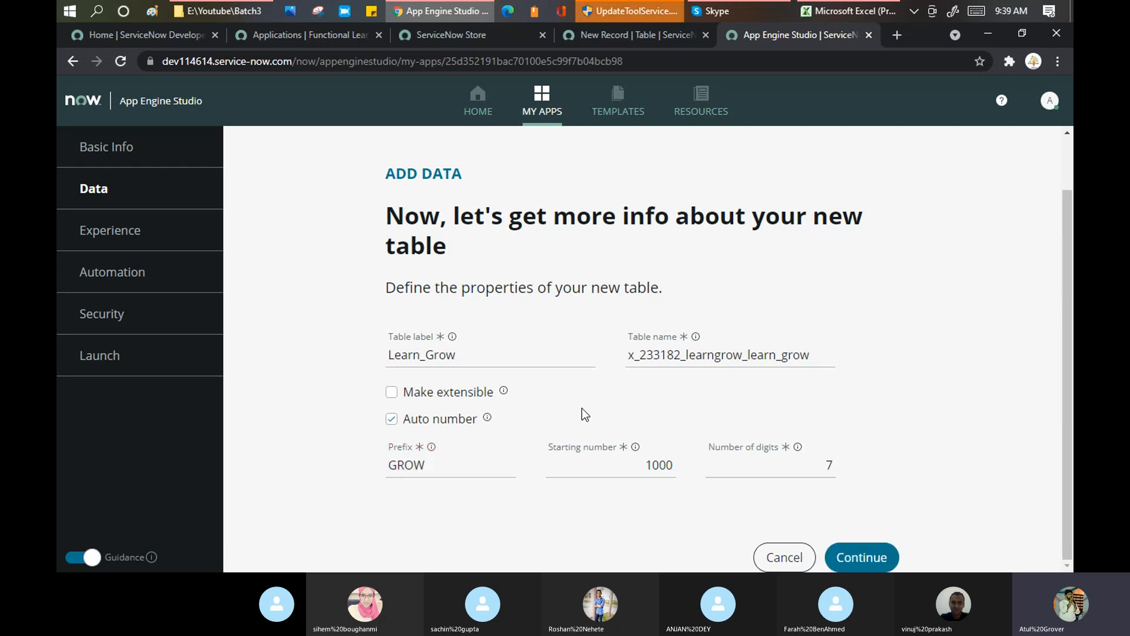
left_click(879, 566)
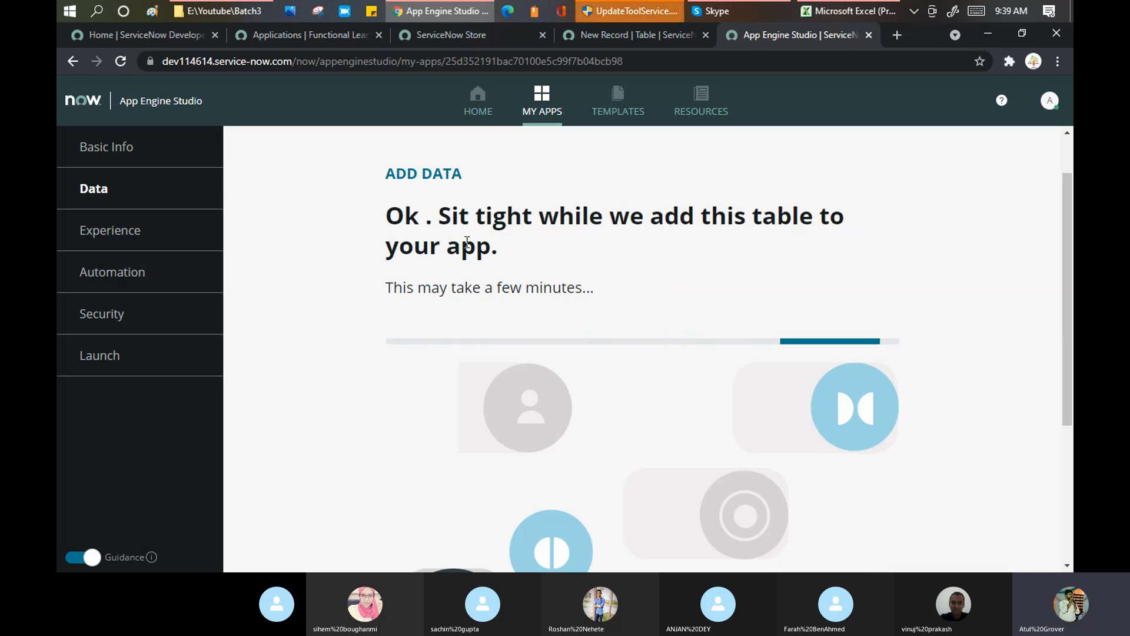
- Check the application scope selection on the platform's new table record and keep LearnGrow chosen, checking on the App Engine Studio table in between
left_click(633, 34)
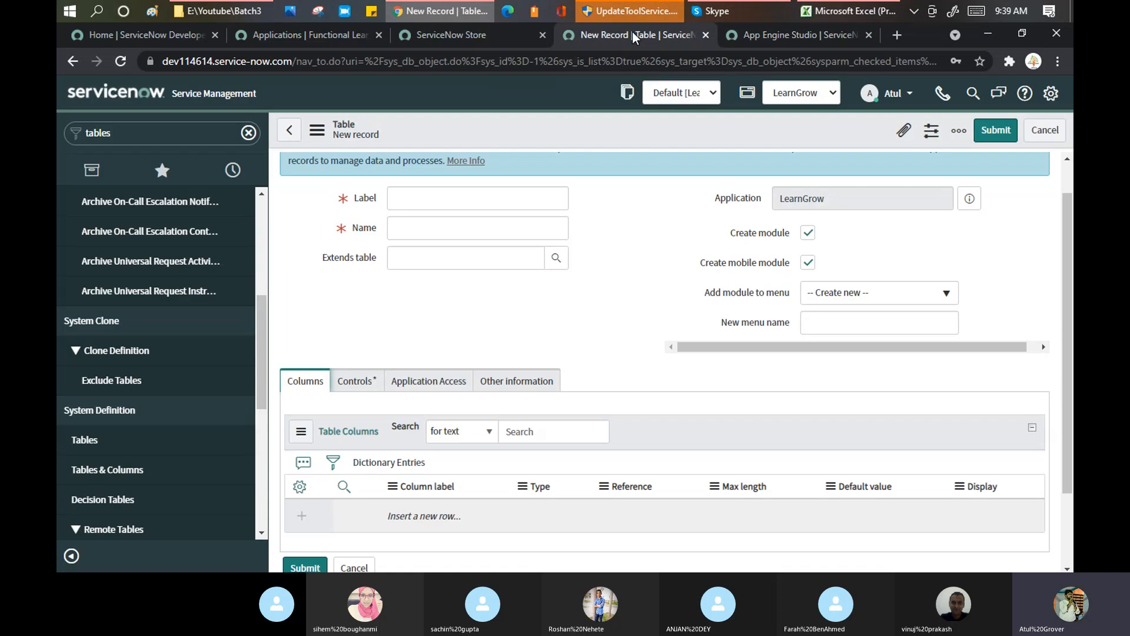
left_click(809, 99)
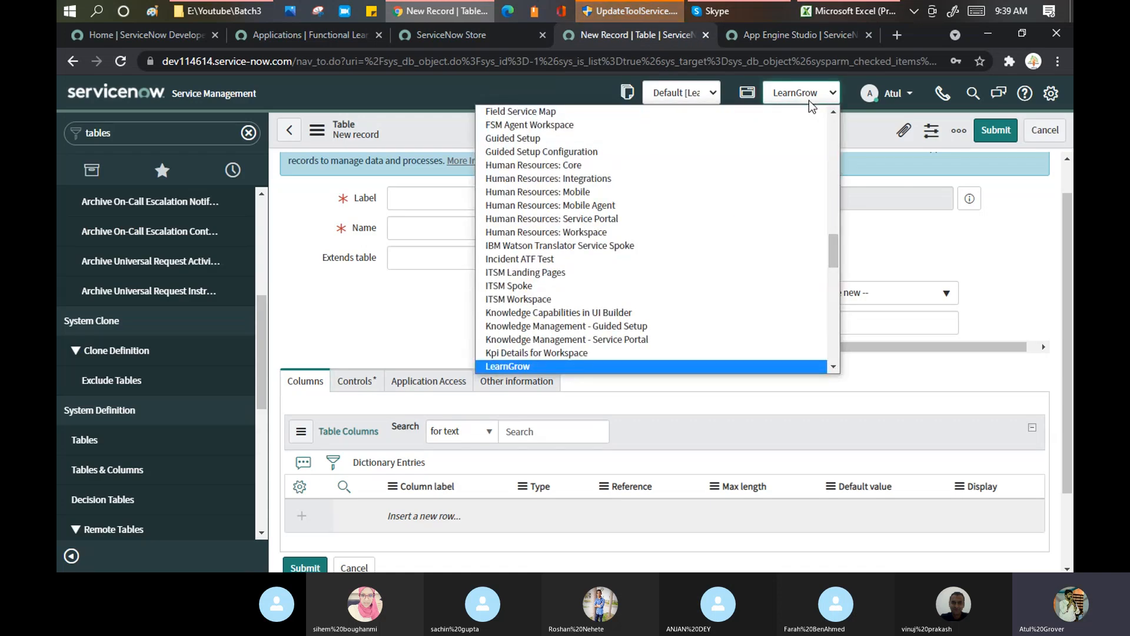
left_click(750, 41)
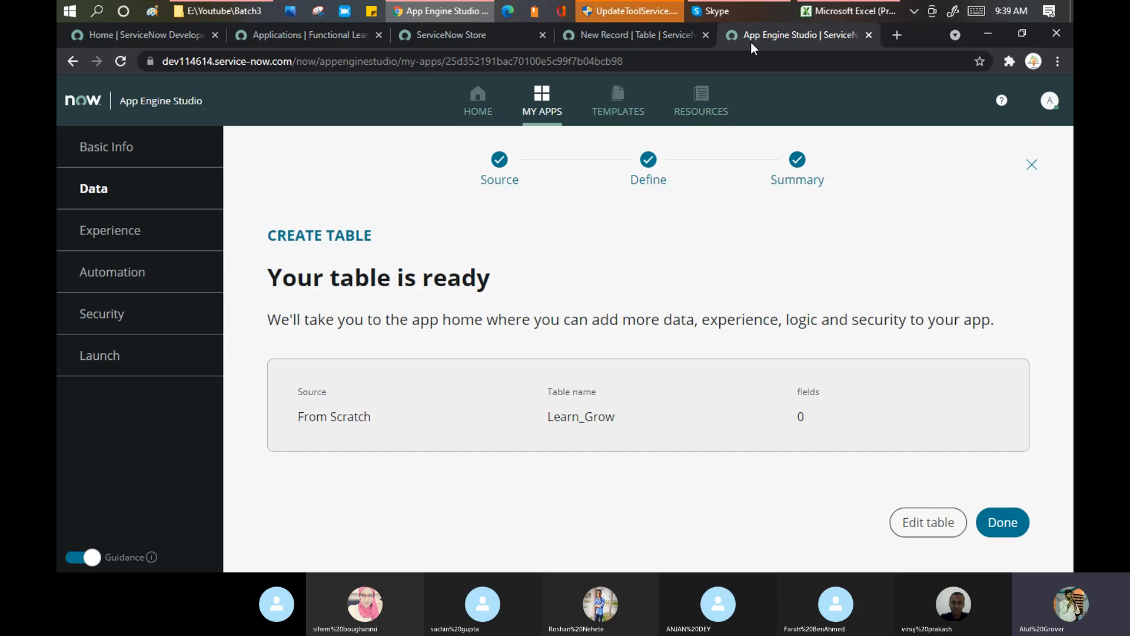
left_click(644, 34)
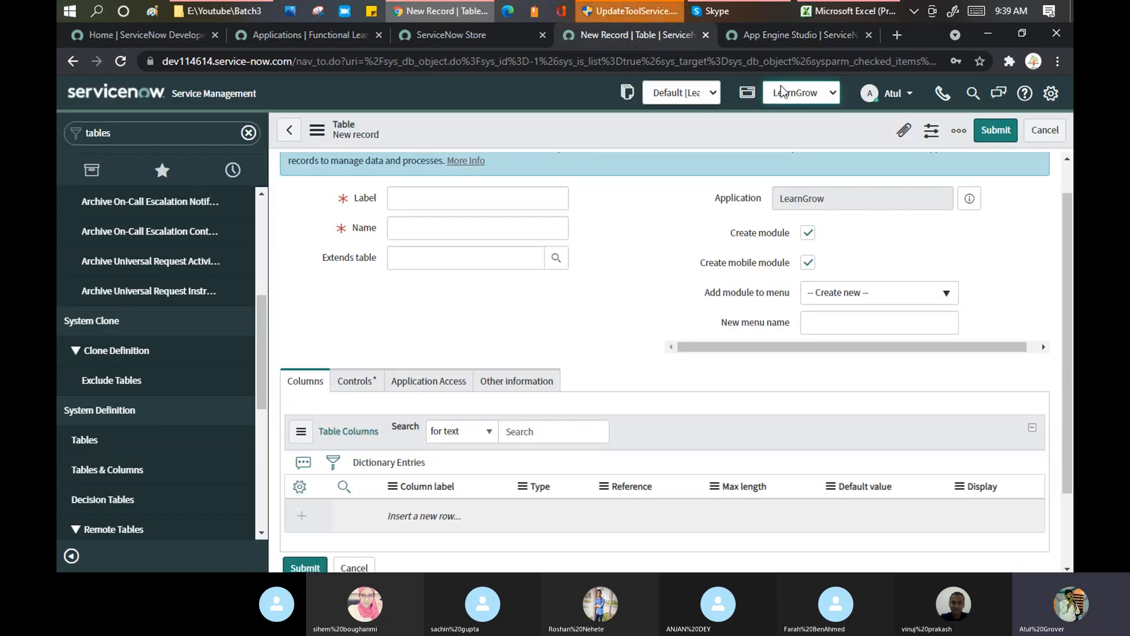
left_click(833, 94)
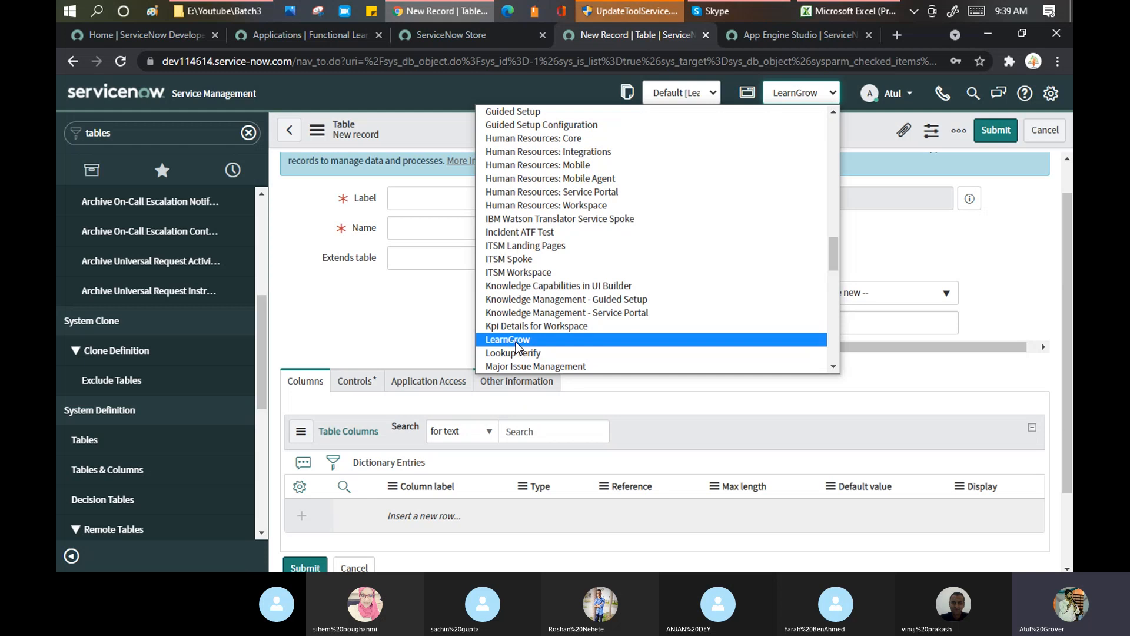
left_click(516, 343)
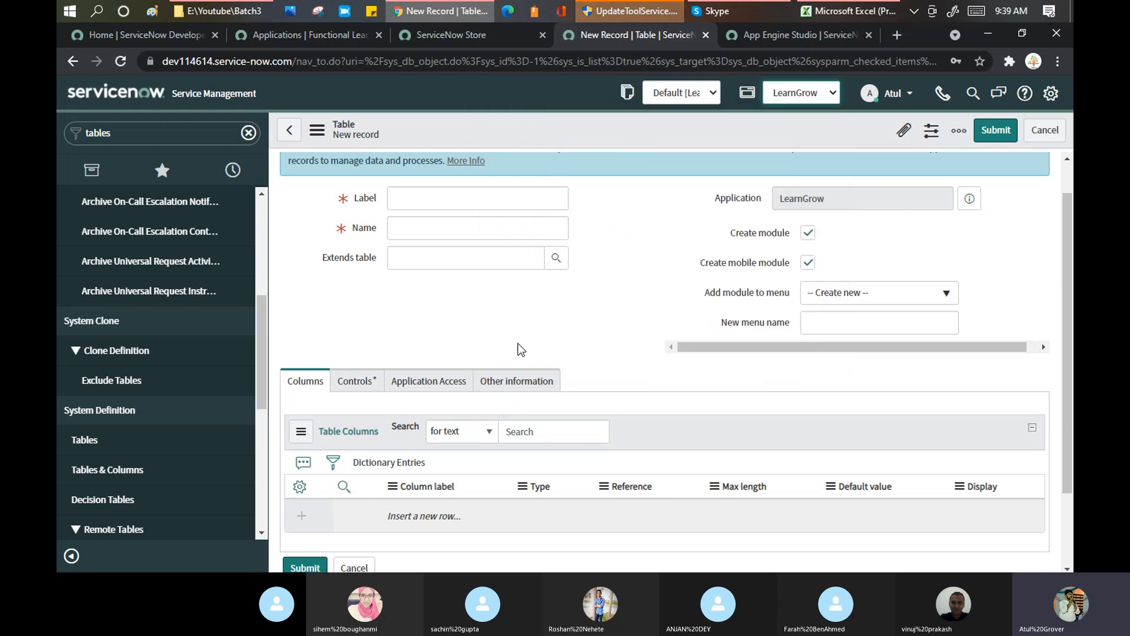
- Return to the platform's Tables list, filter it to names starting with x_, and highlight the Learn_Grow table's name
left_click(289, 134)
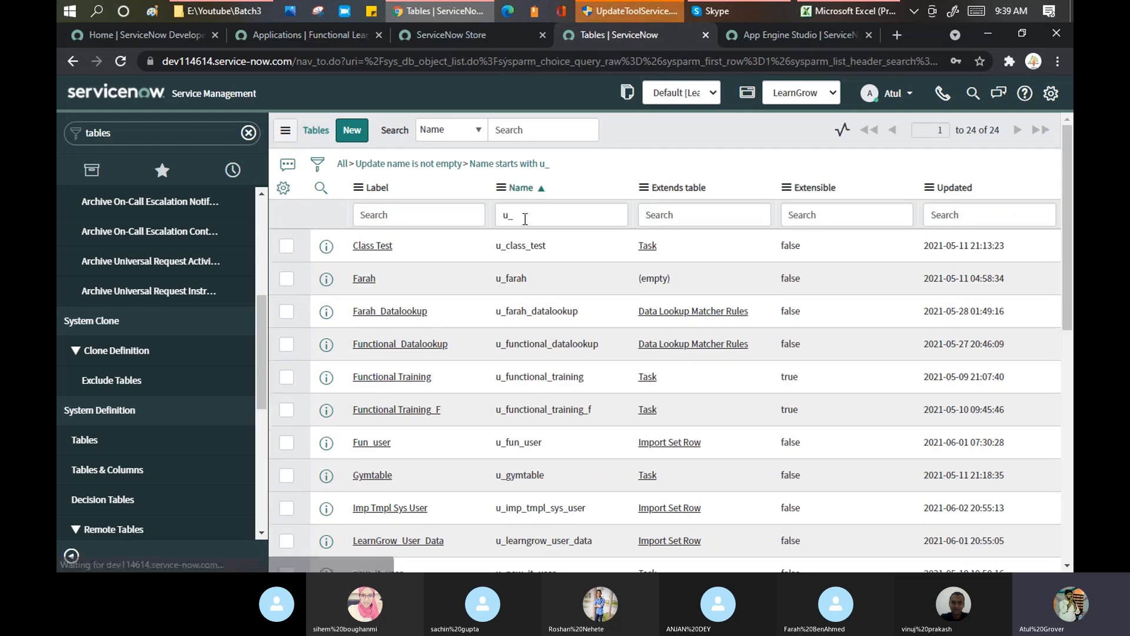
left_click(525, 219)
key("BackSpace")
key("BackSpace")
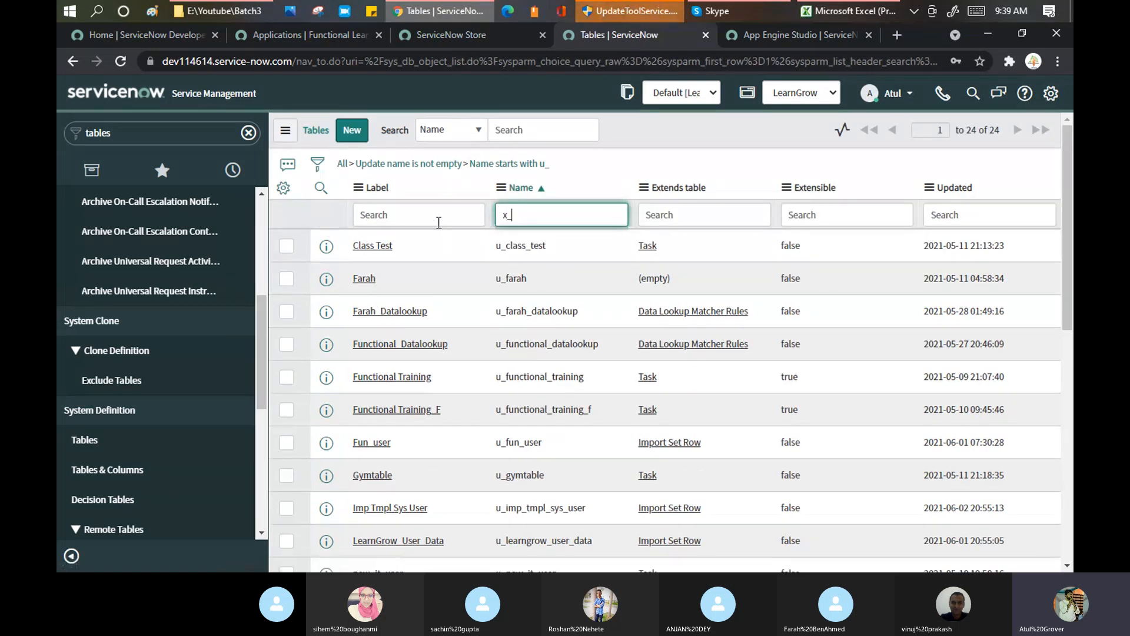
type("x_")
key("Return")
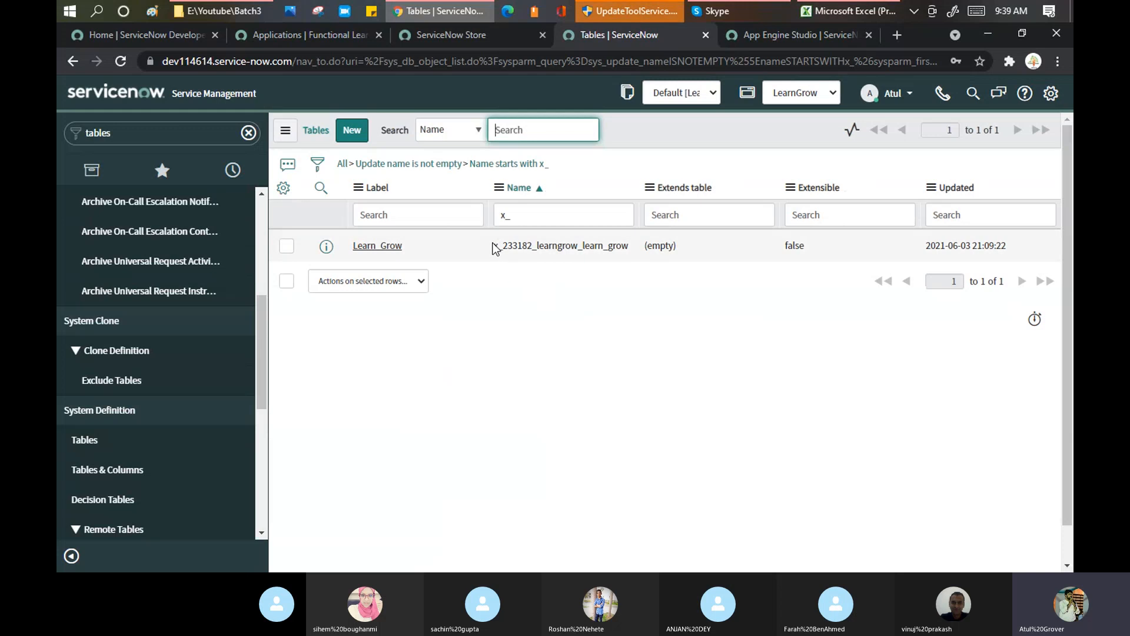
left_click_drag(494, 246, 625, 257)
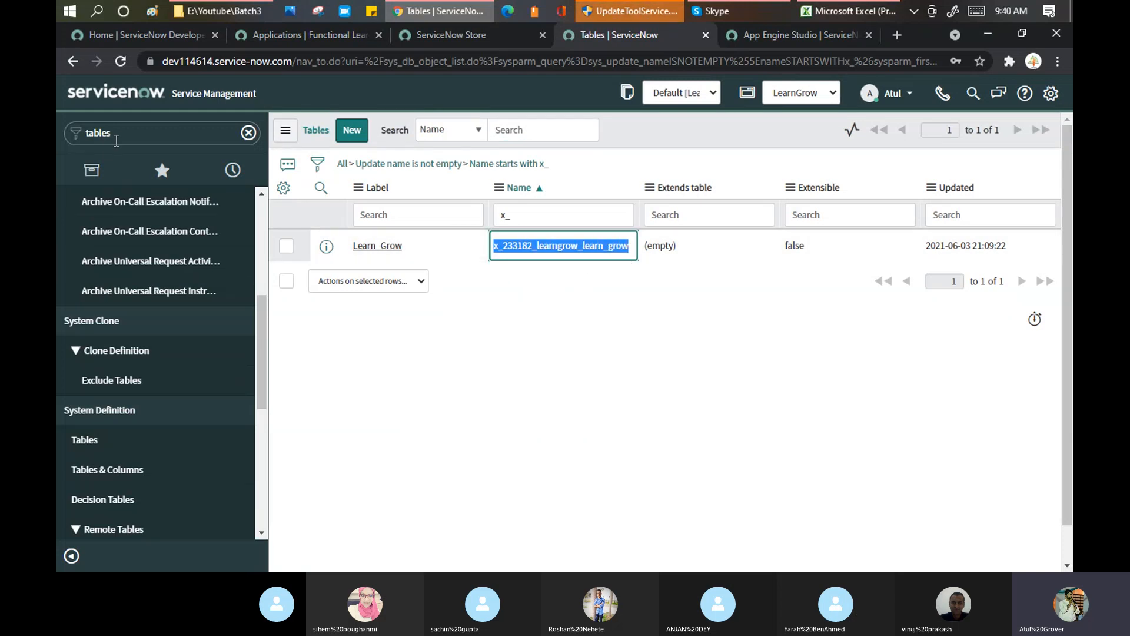
- Search the platform's application navigator for learn
left_click(121, 138)
key("BackSpace")
type("le")
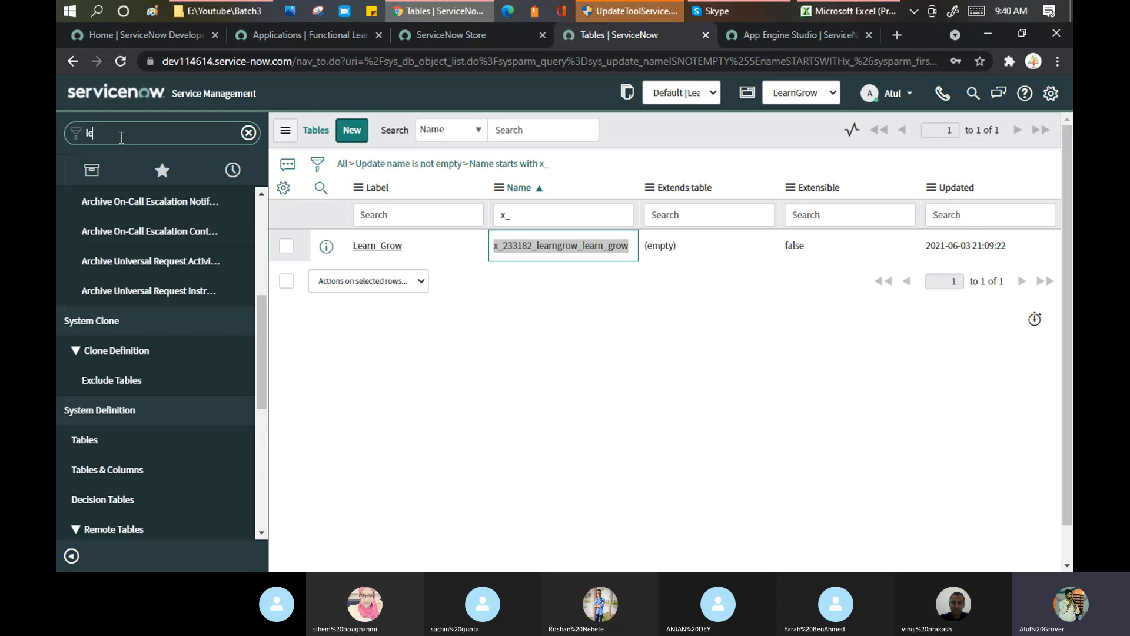
type("rn")
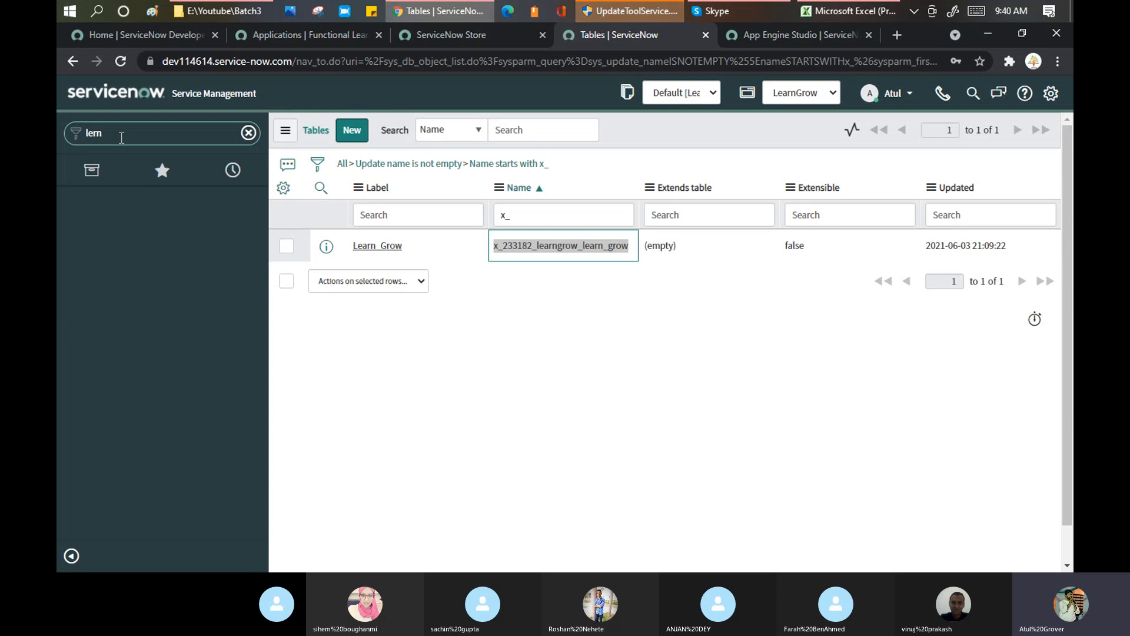
key("BackSpace")
key("BackSpace")
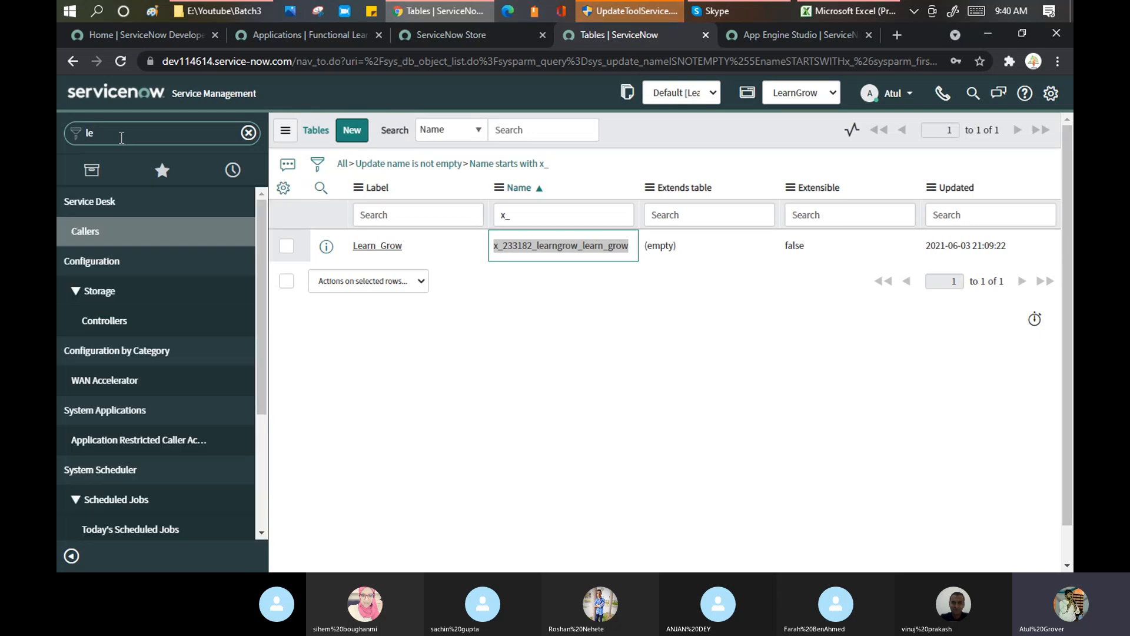
type("arn")
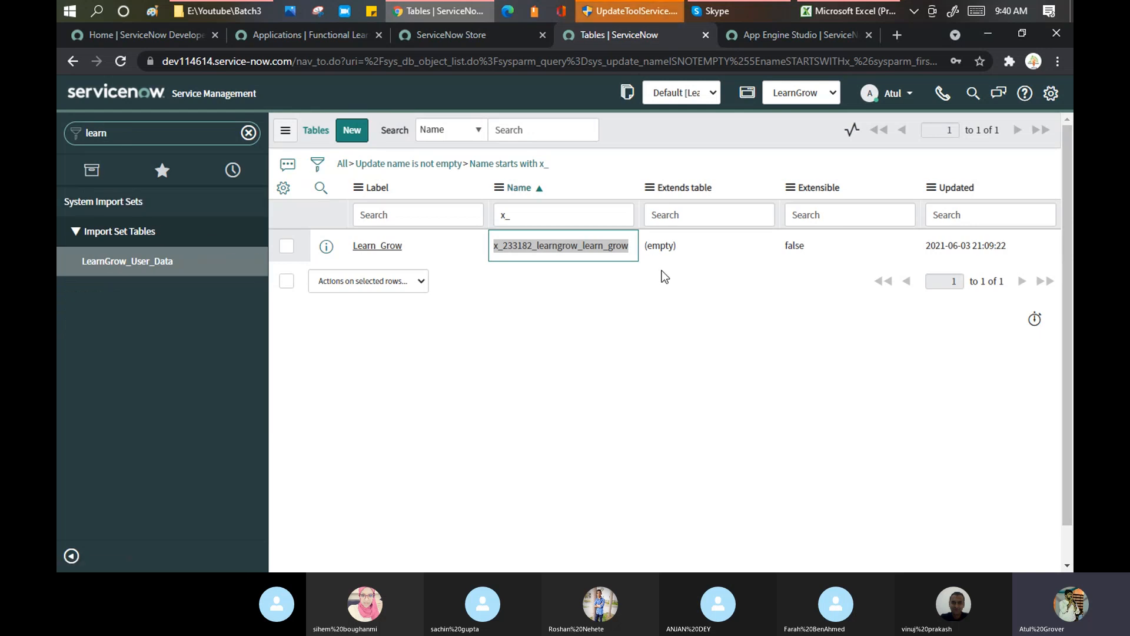
- Switch back to App Engine Studio, open the Learn_Grow table for editing, and go through the Table Builder introduction to its end
left_click(792, 34)
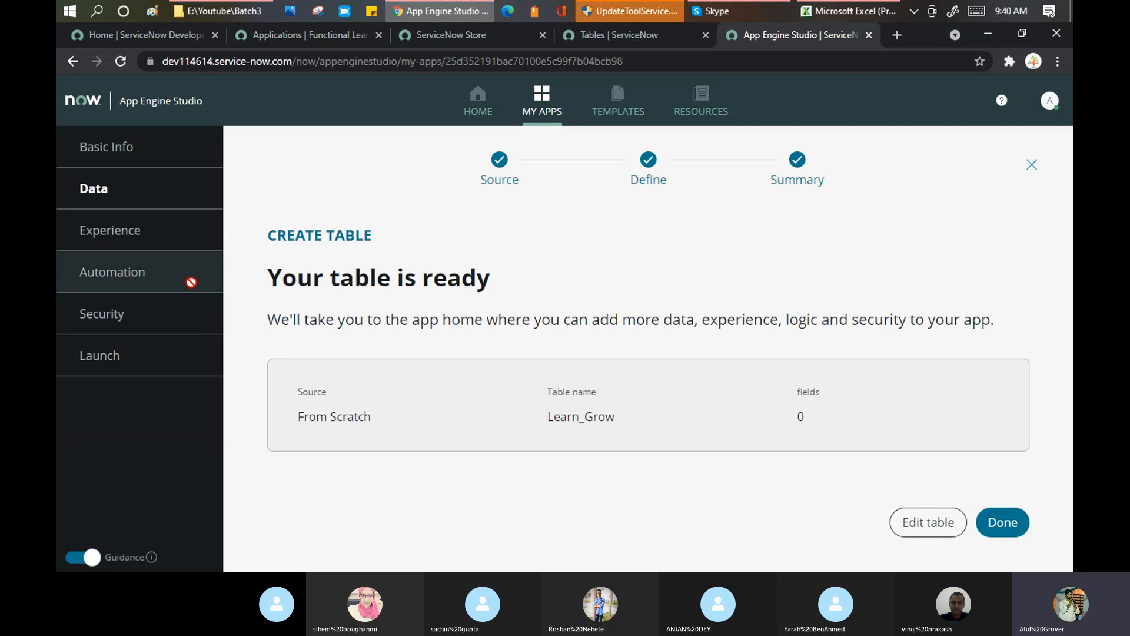
left_click_drag(311, 318, 554, 330)
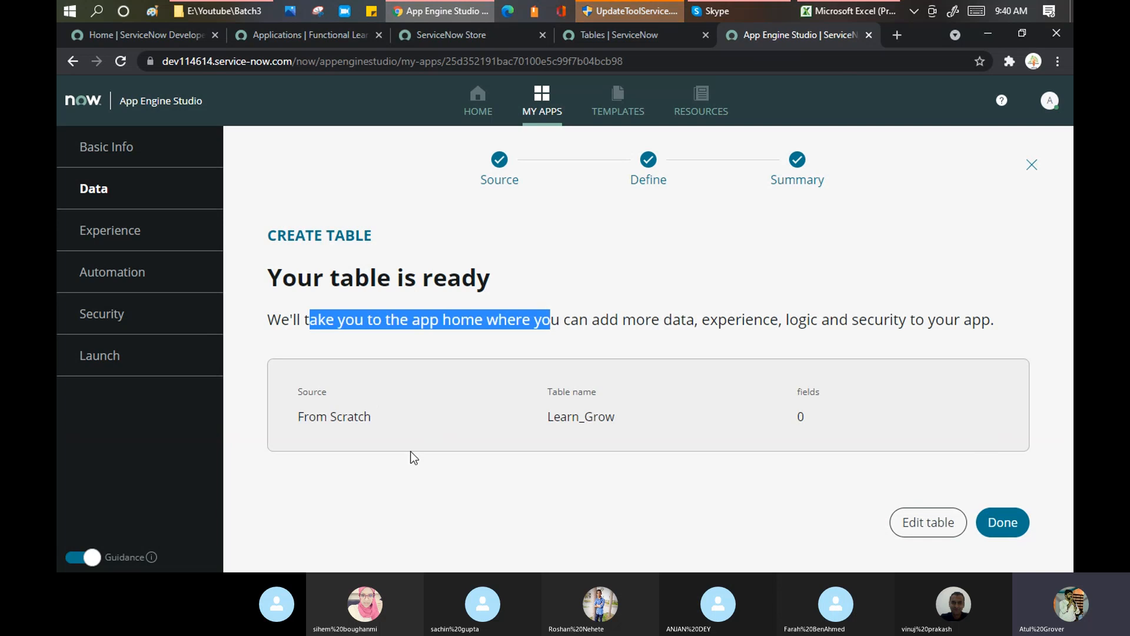
left_click(945, 529)
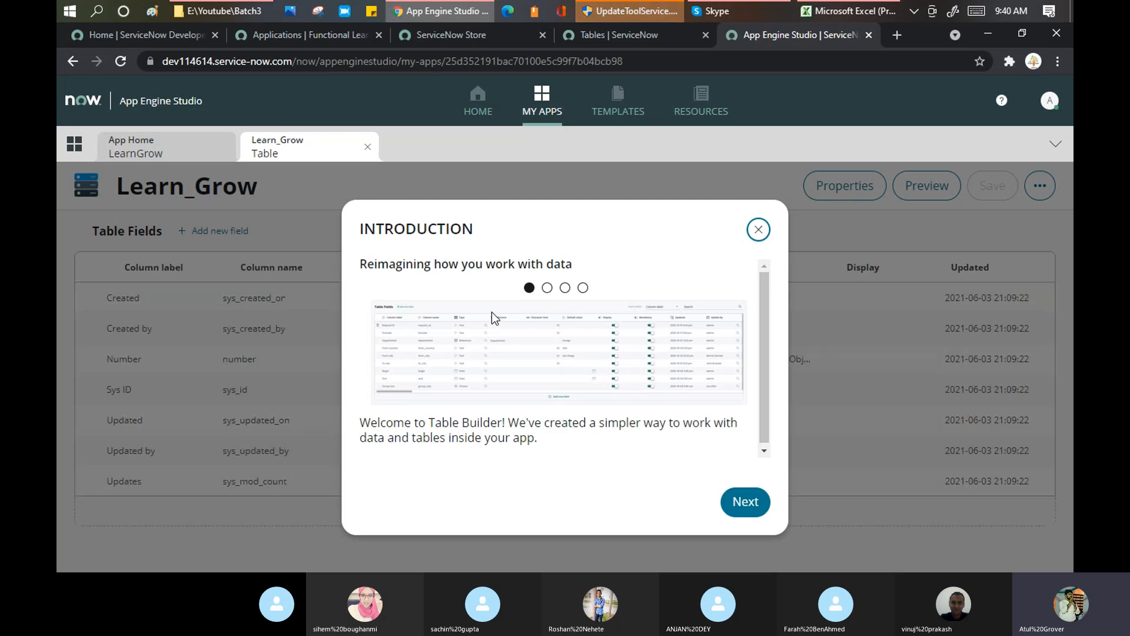
left_click_drag(374, 264, 593, 270)
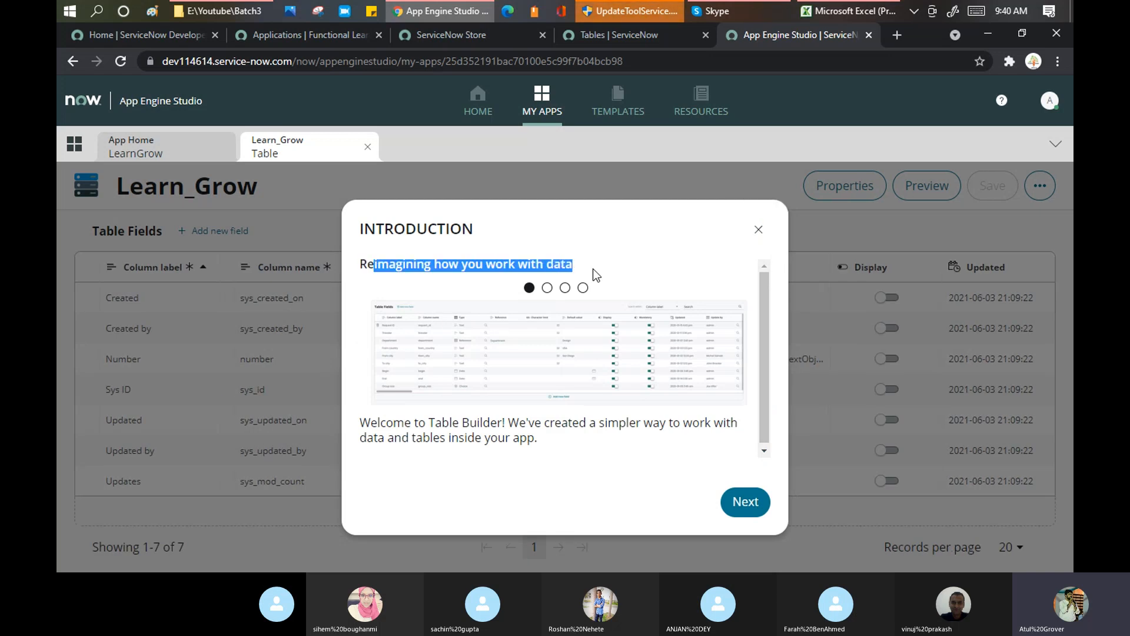
left_click(747, 505)
left_click(745, 503)
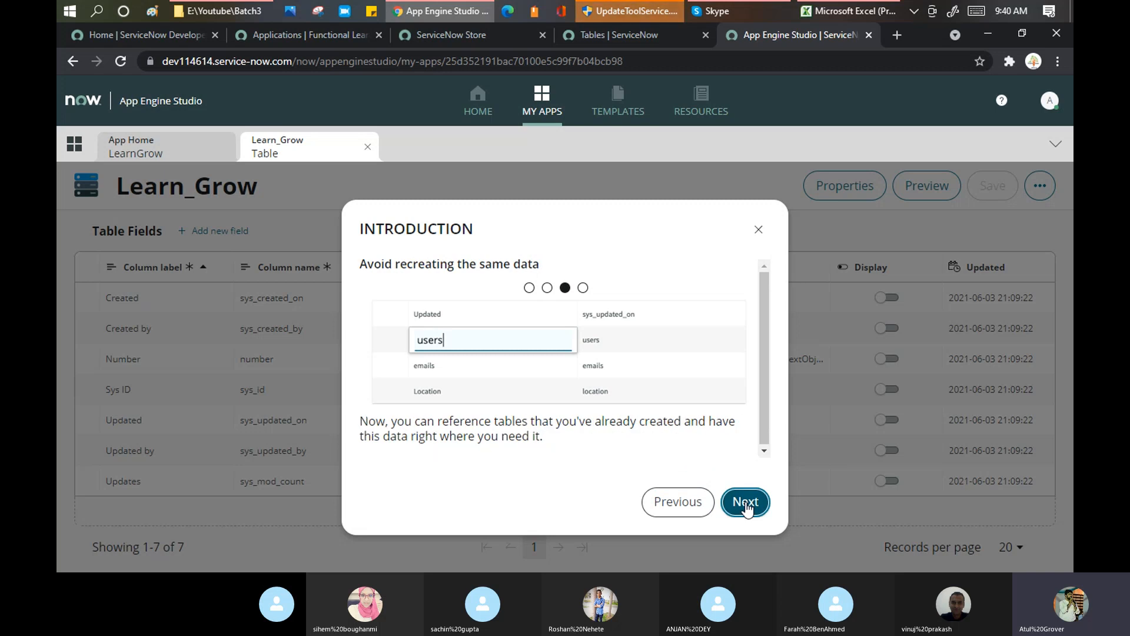
left_click(746, 506)
left_click(746, 506)
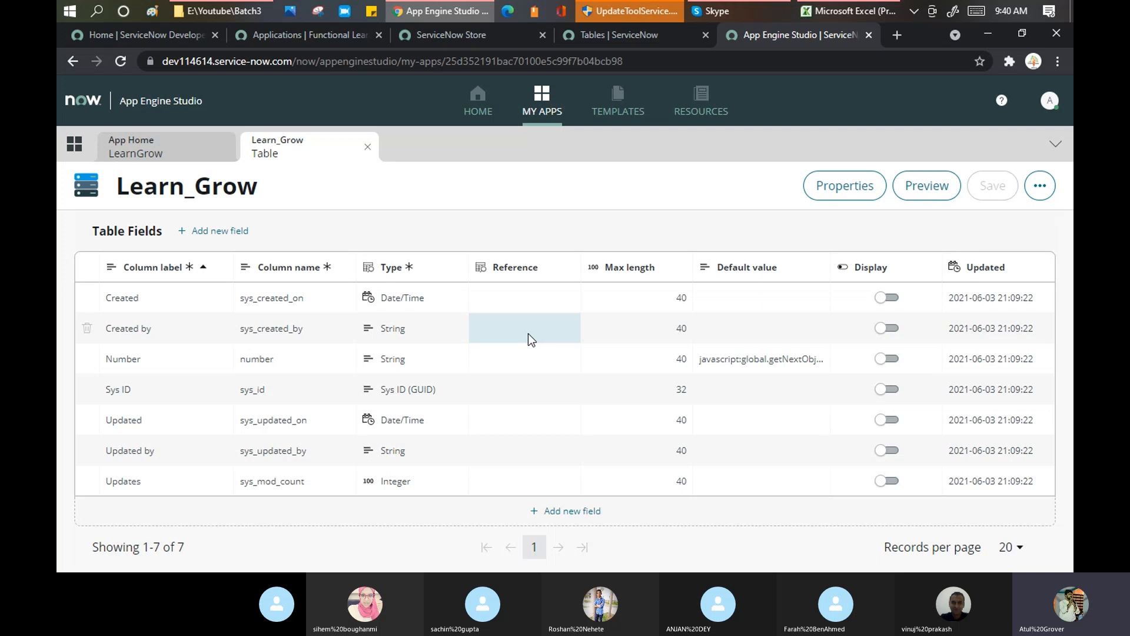
- After a look at the platform's Tables list, add a field to Learn_Grow with column label Name and column name name
left_click(576, 33)
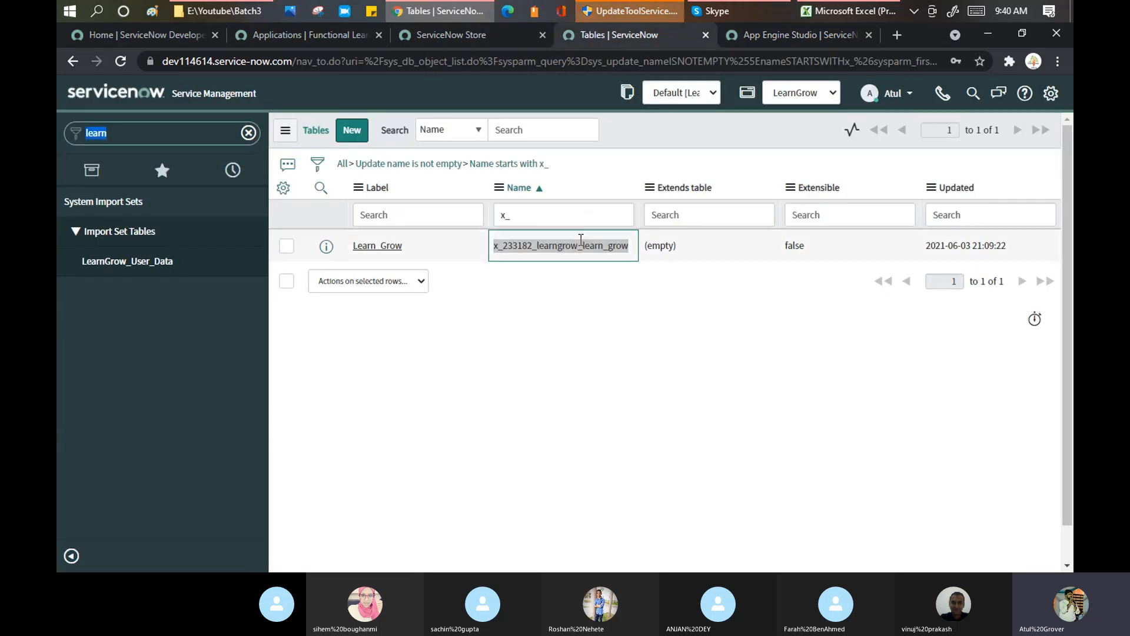
left_click(797, 33)
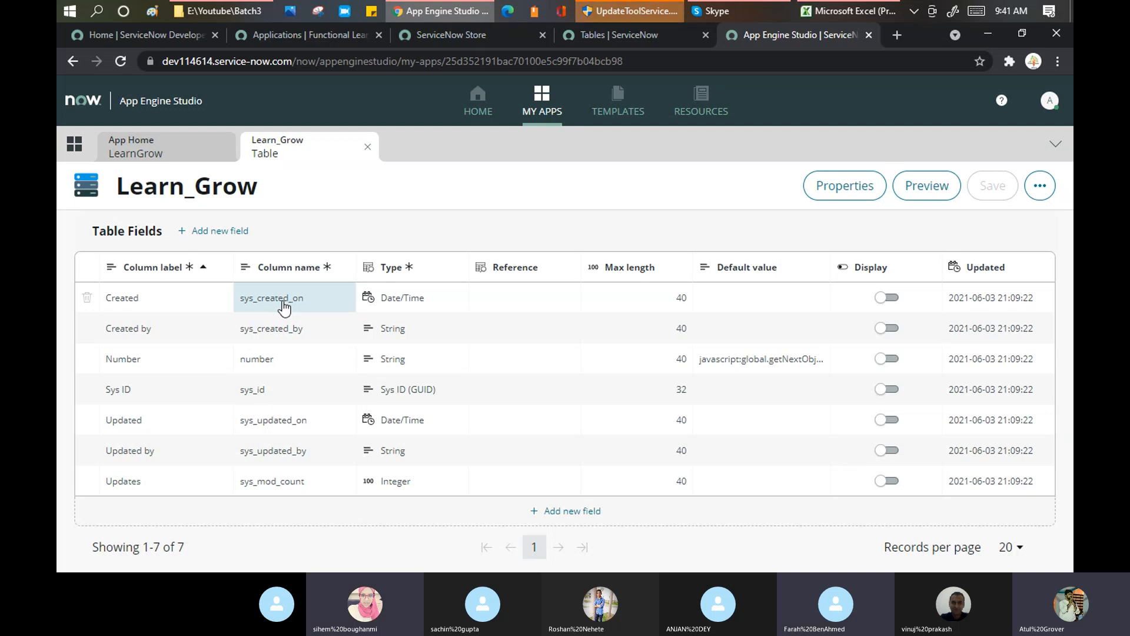
left_click(219, 233)
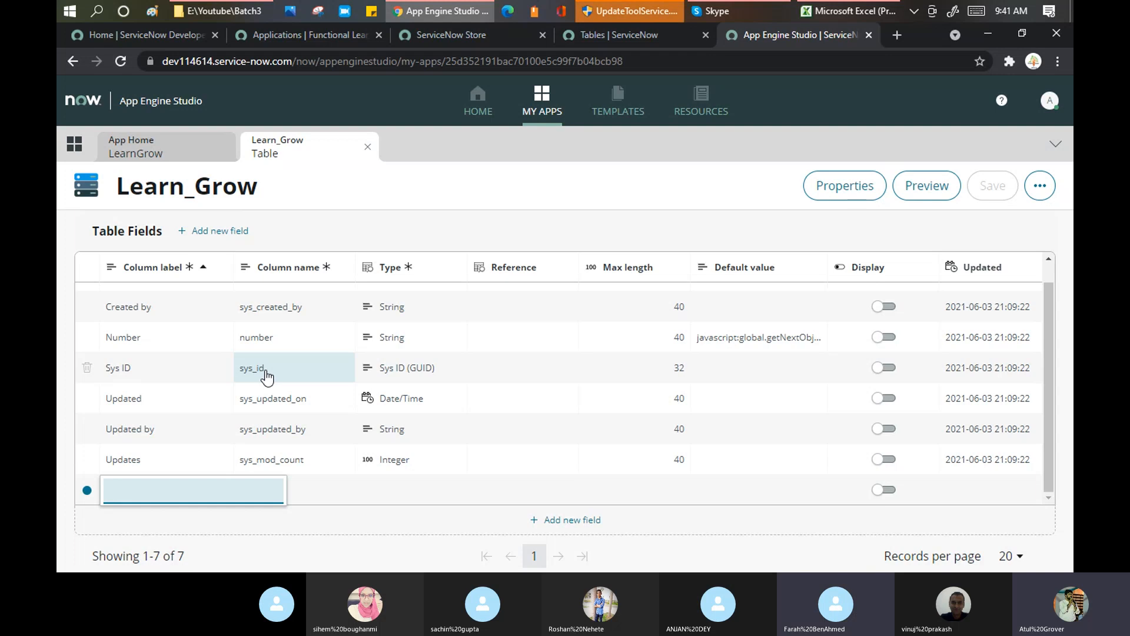
type("Name")
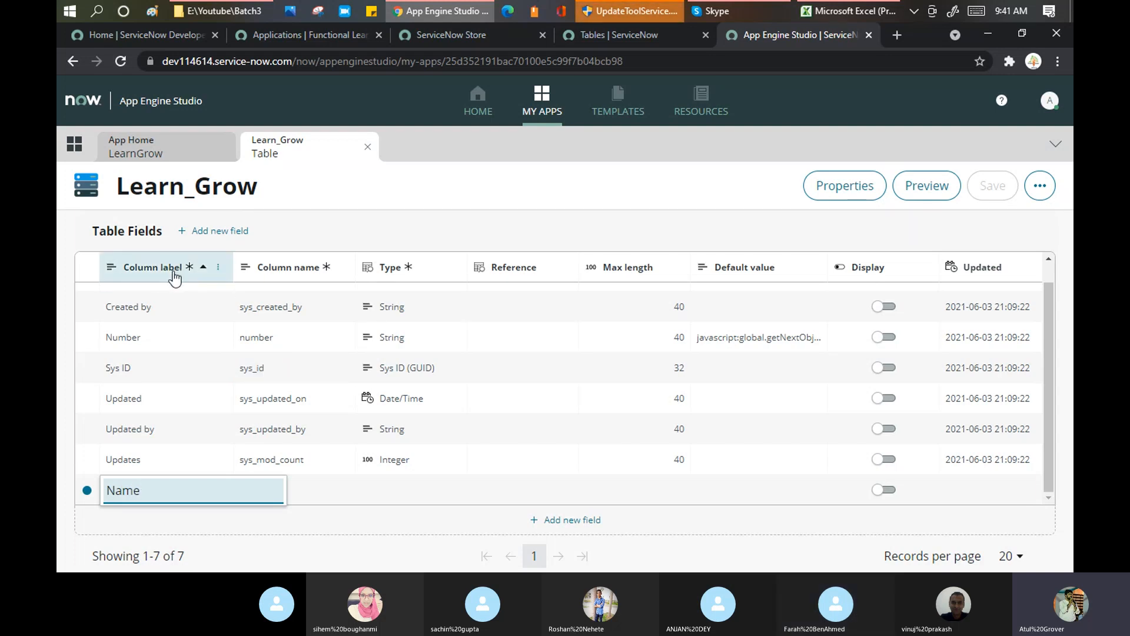
left_click(312, 501)
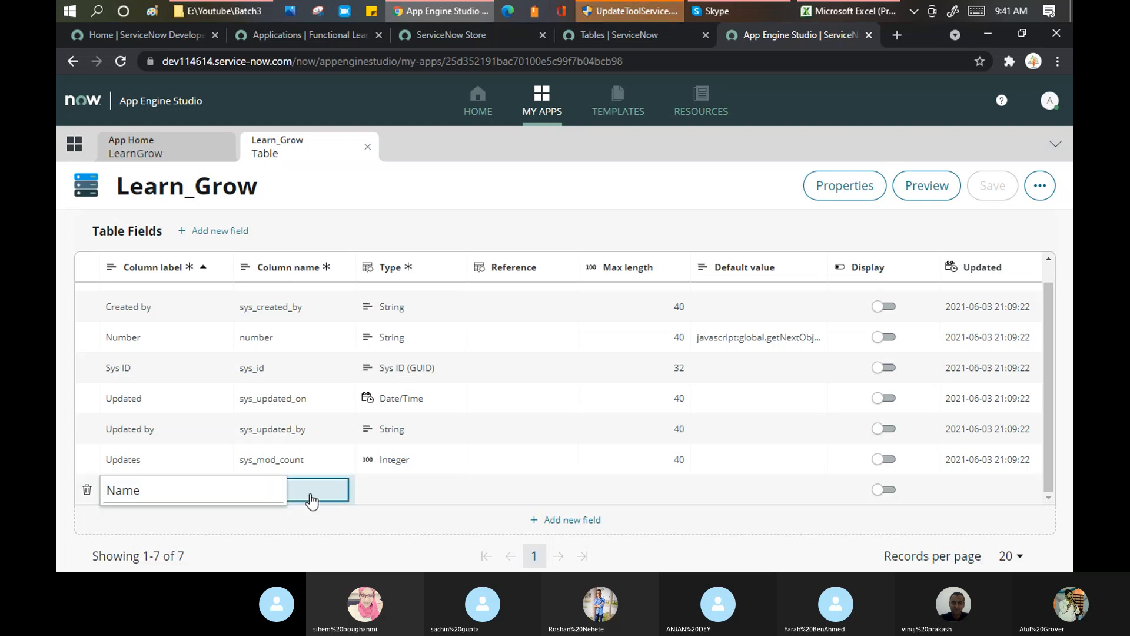
type("name")
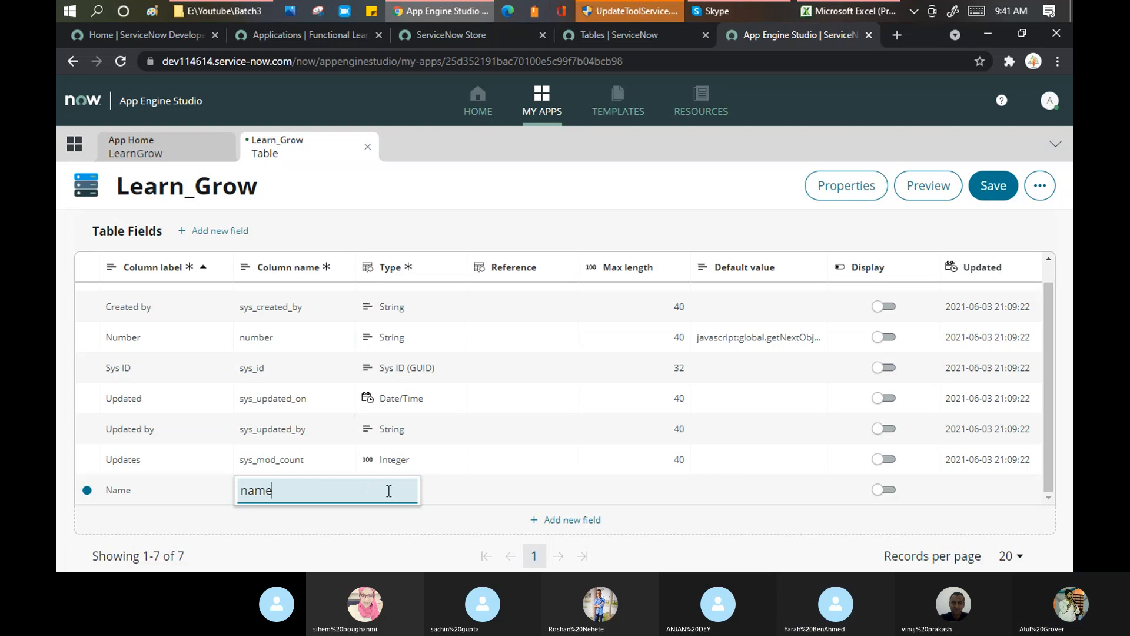
- Try to find a type for the new Name field by looking up Sin and tet in the list of types
left_click(434, 495)
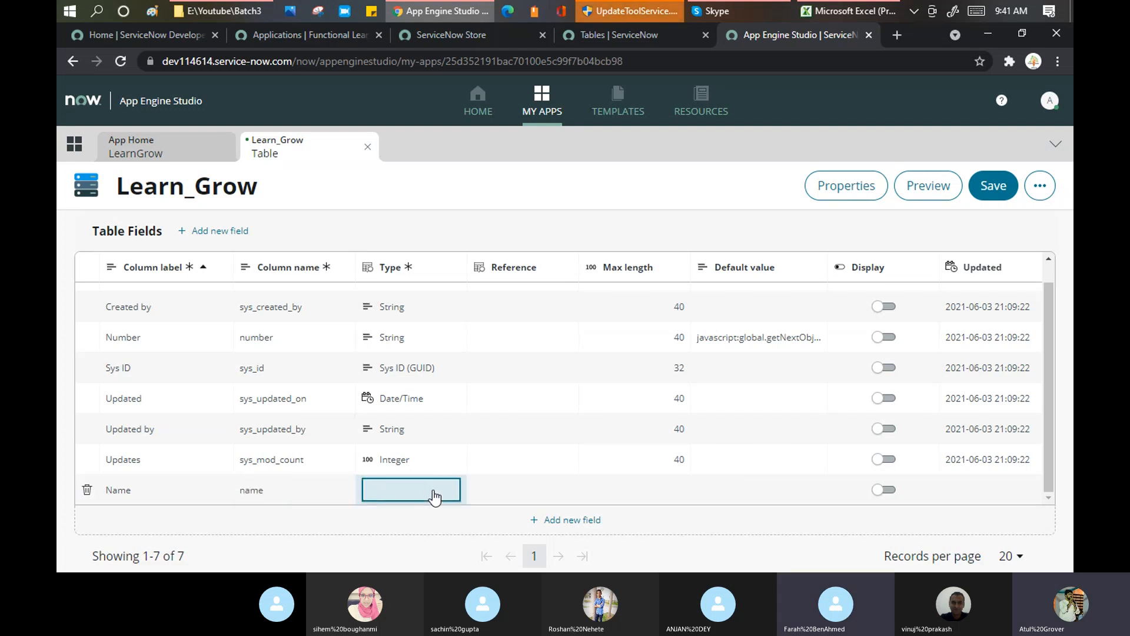
left_click(434, 494)
left_click(539, 490)
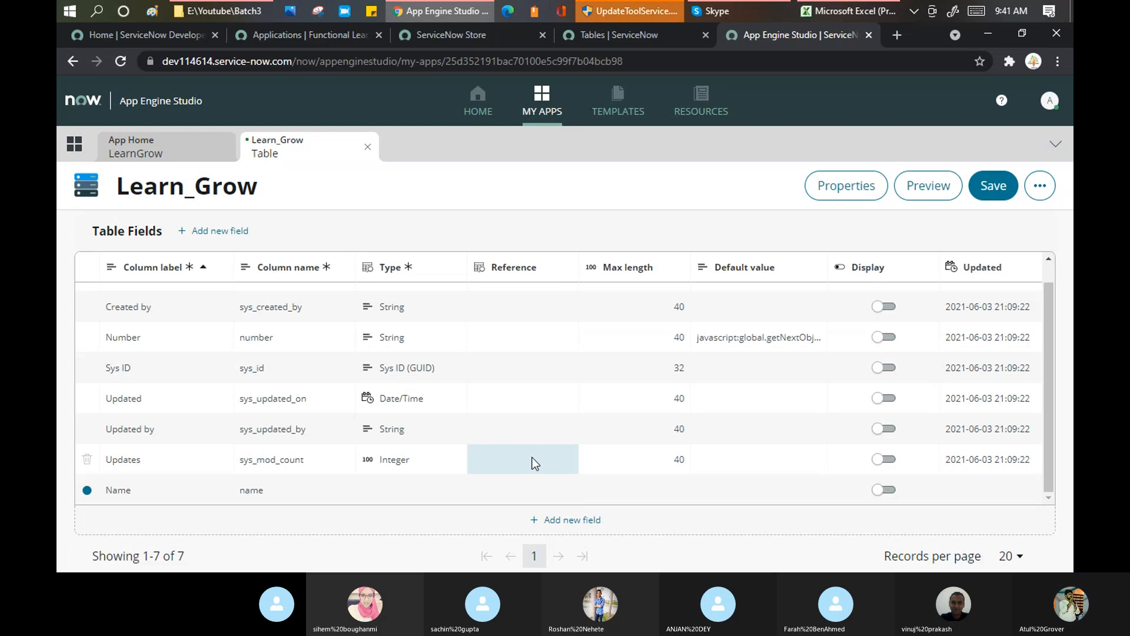
left_click(429, 491)
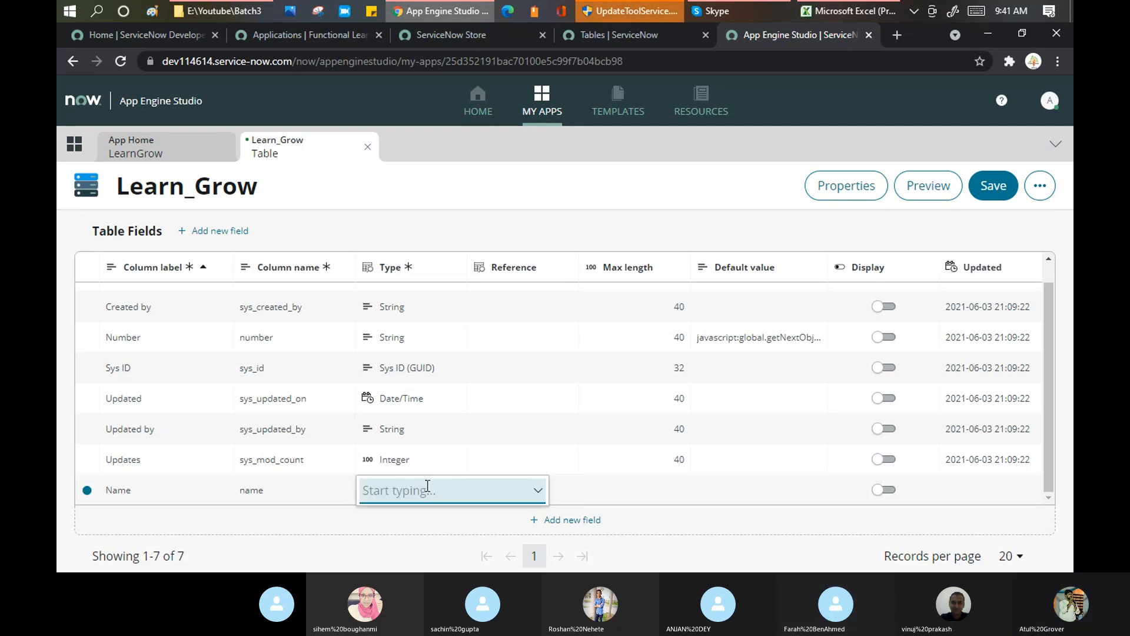
left_click(539, 489)
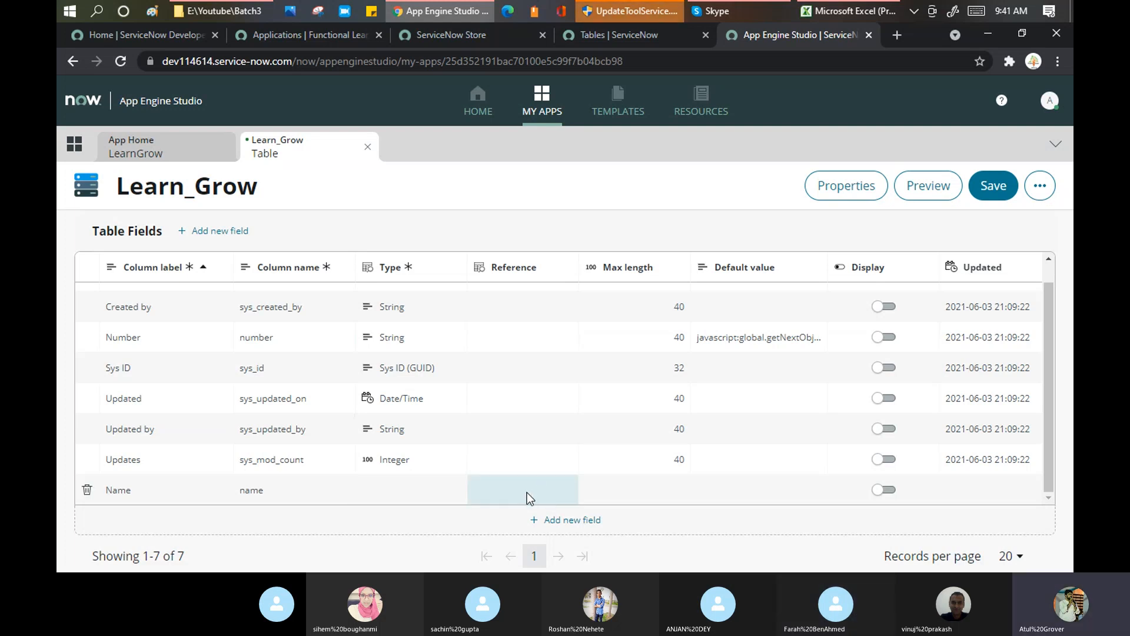
left_click(409, 492)
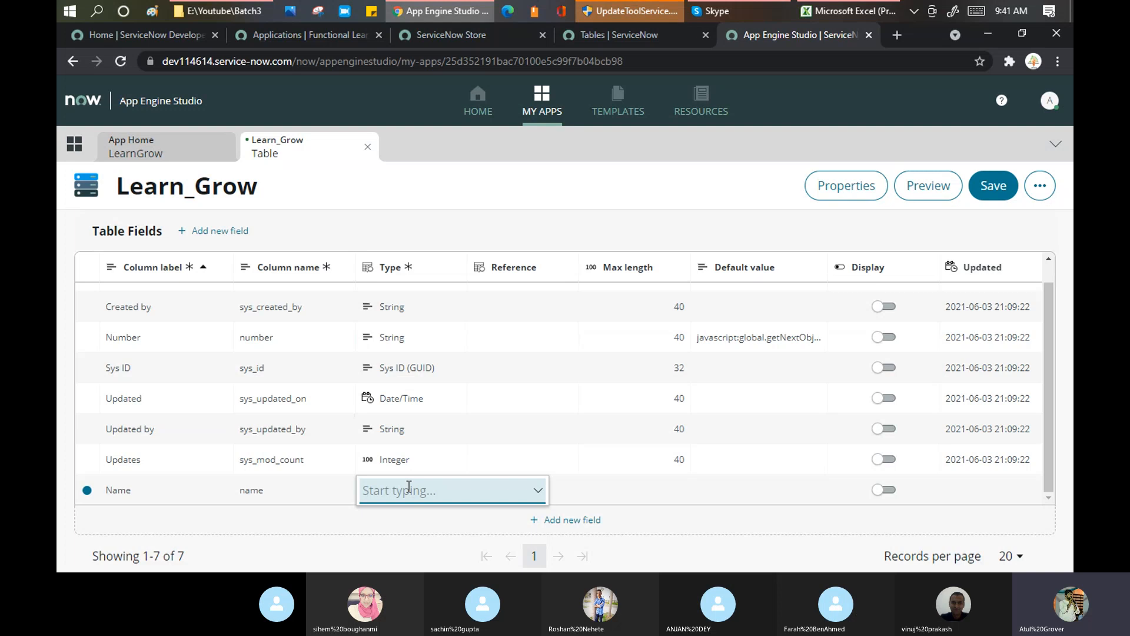
type("Sin")
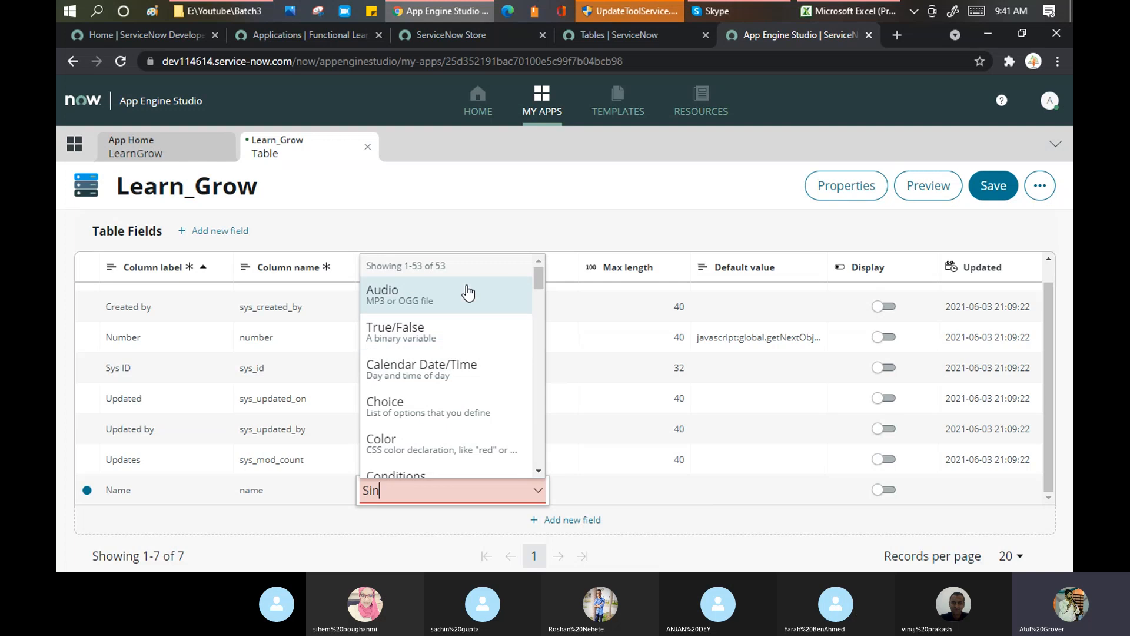
scroll(466, 287, "down", 1)
scroll(467, 288, "down", 5)
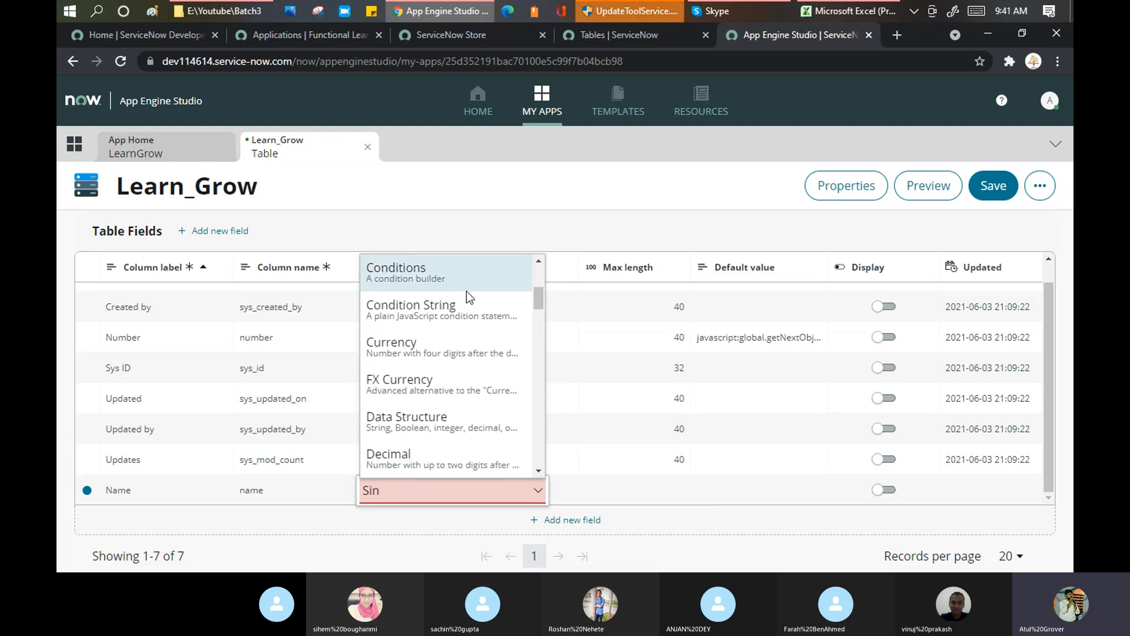
scroll(466, 294, "down", 4)
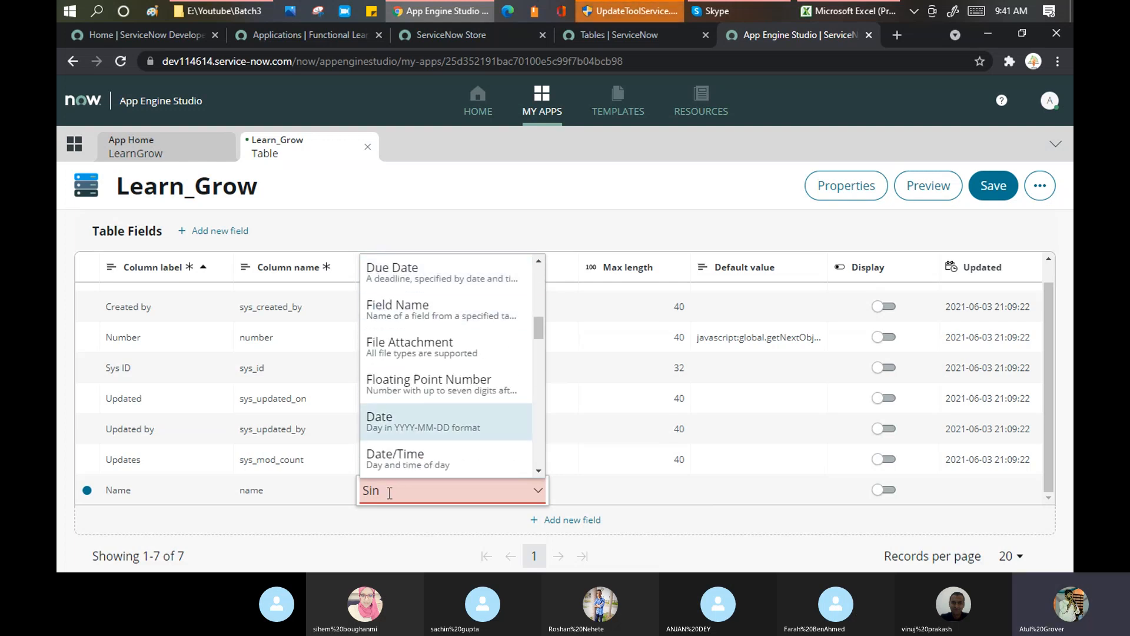
left_click_drag(386, 492, 343, 493)
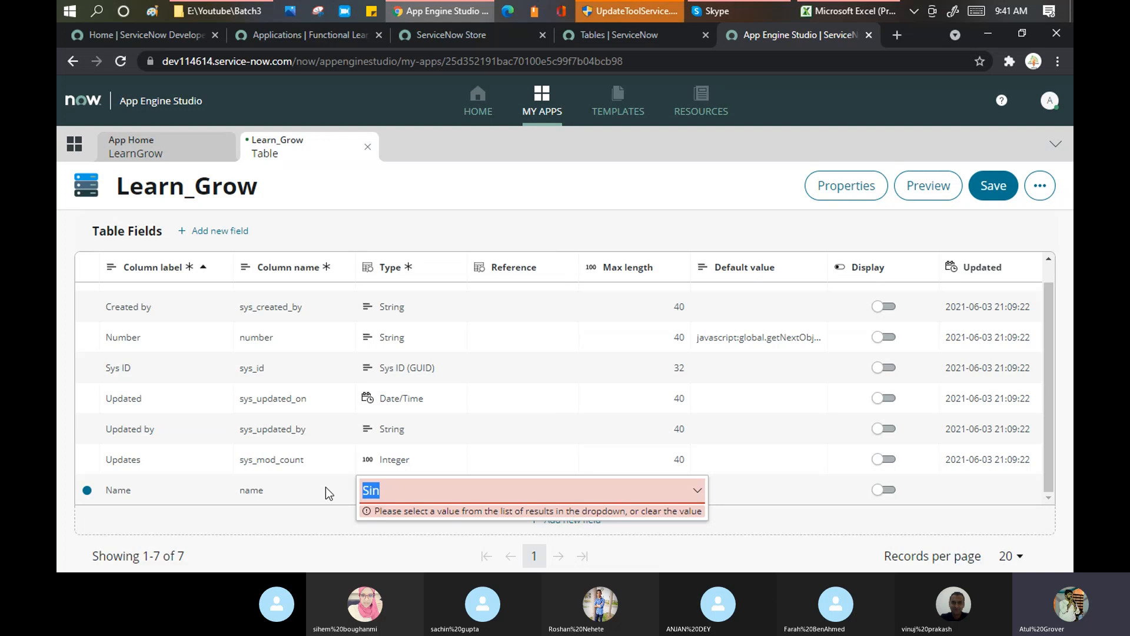
type("tet")
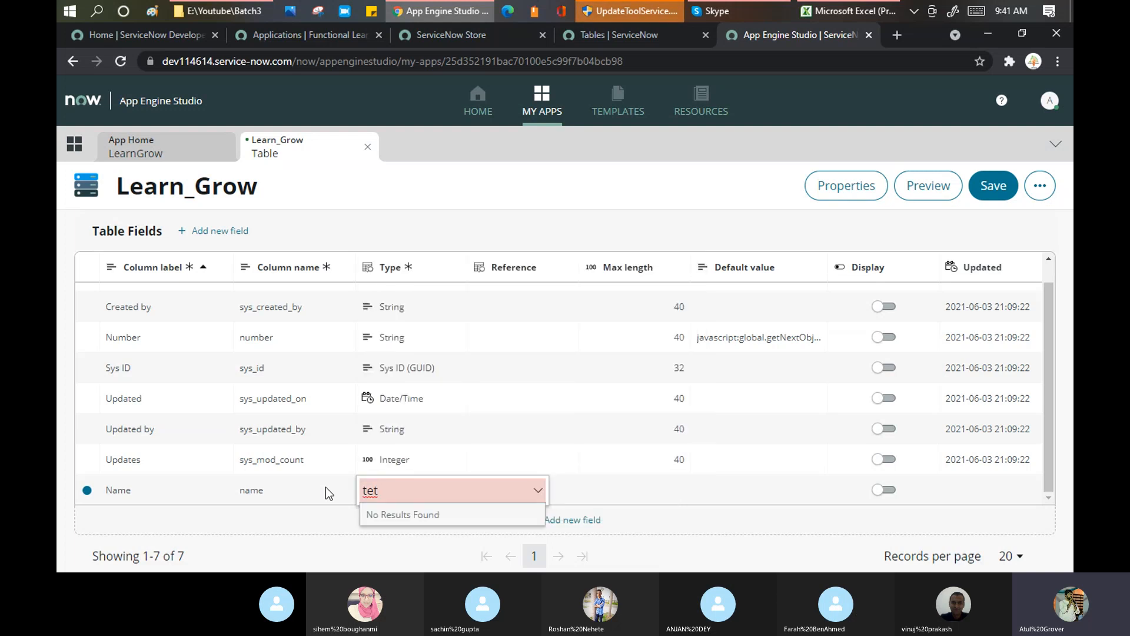
- Set the Name field's type to String with a max length of 40 and save the Learn_Grow table
left_click_drag(380, 491, 306, 489)
type("String")
key("BackSpace")
key("BackSpace")
key("BackSpace")
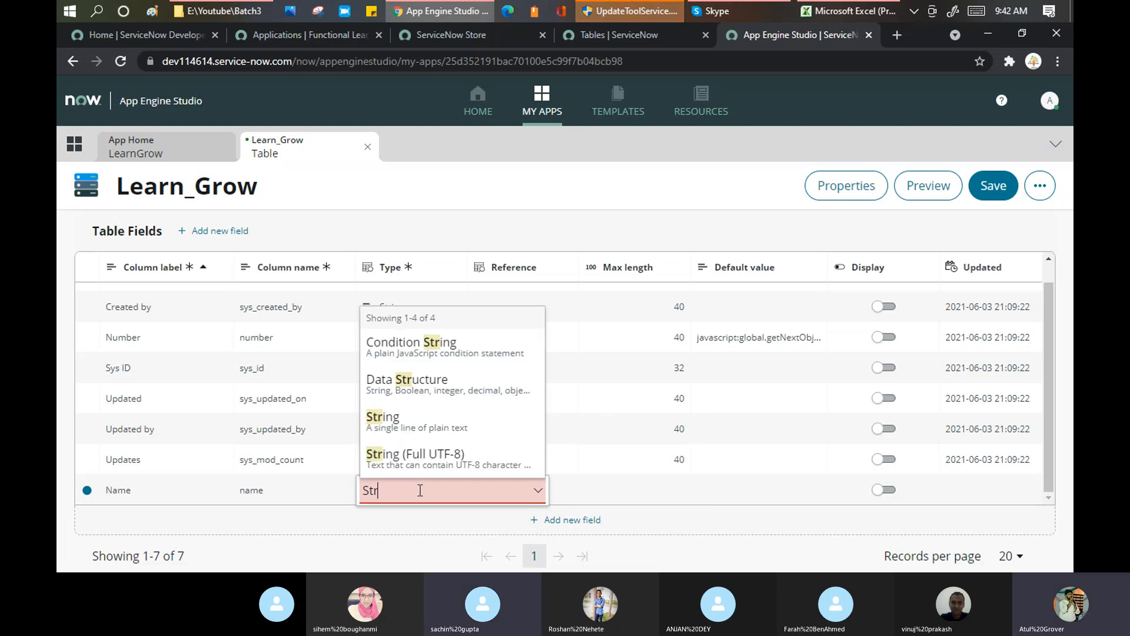
left_click(415, 422)
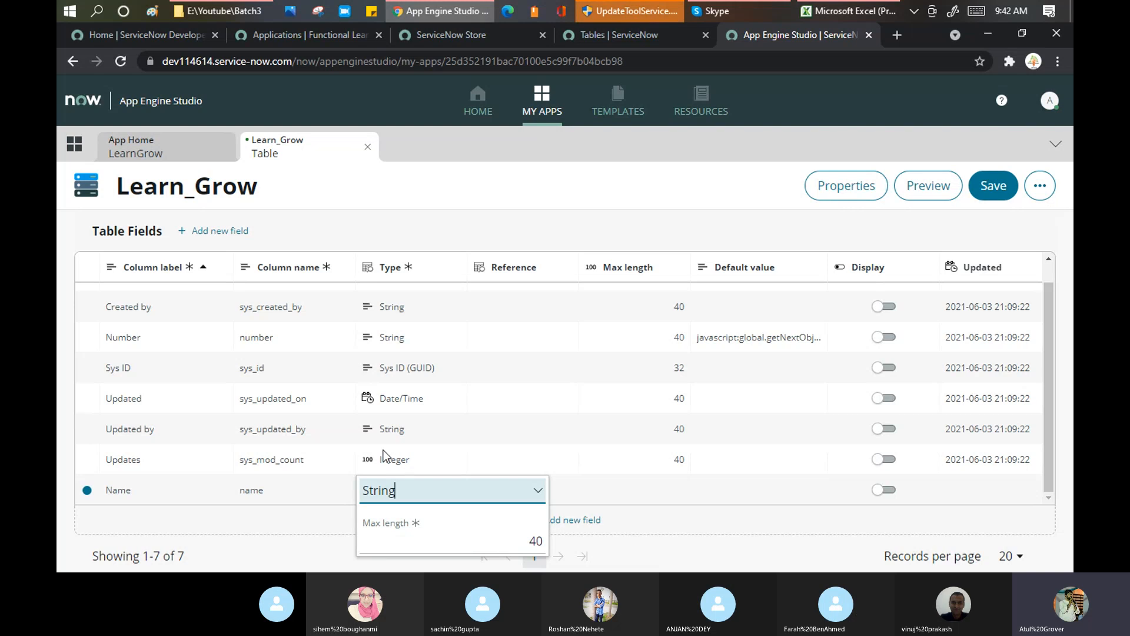
left_click(538, 541)
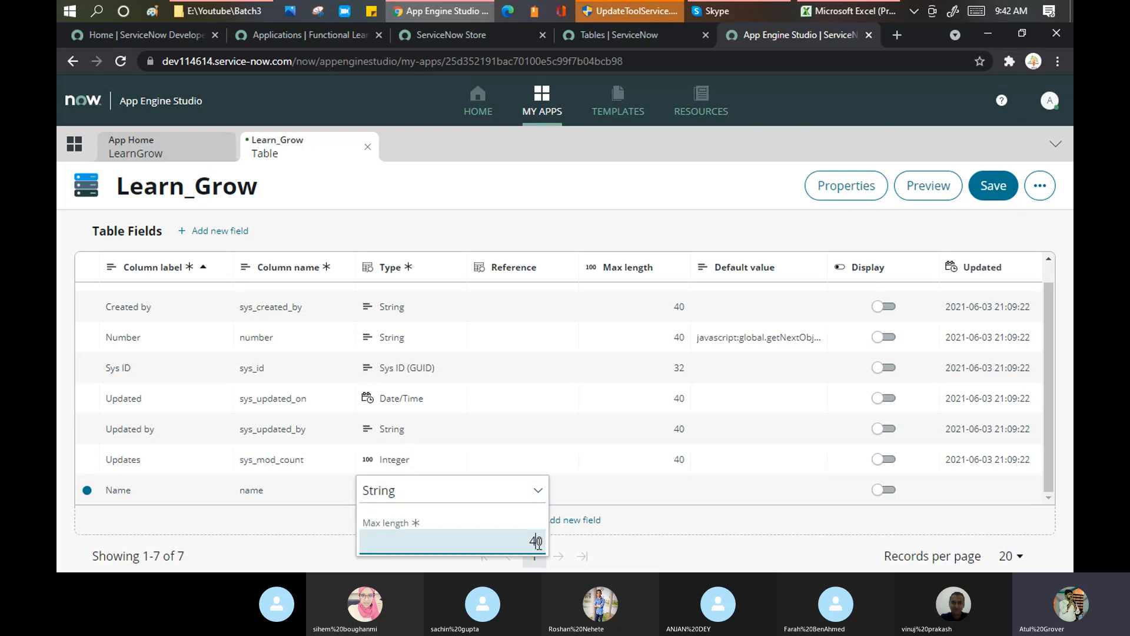
left_click(572, 529)
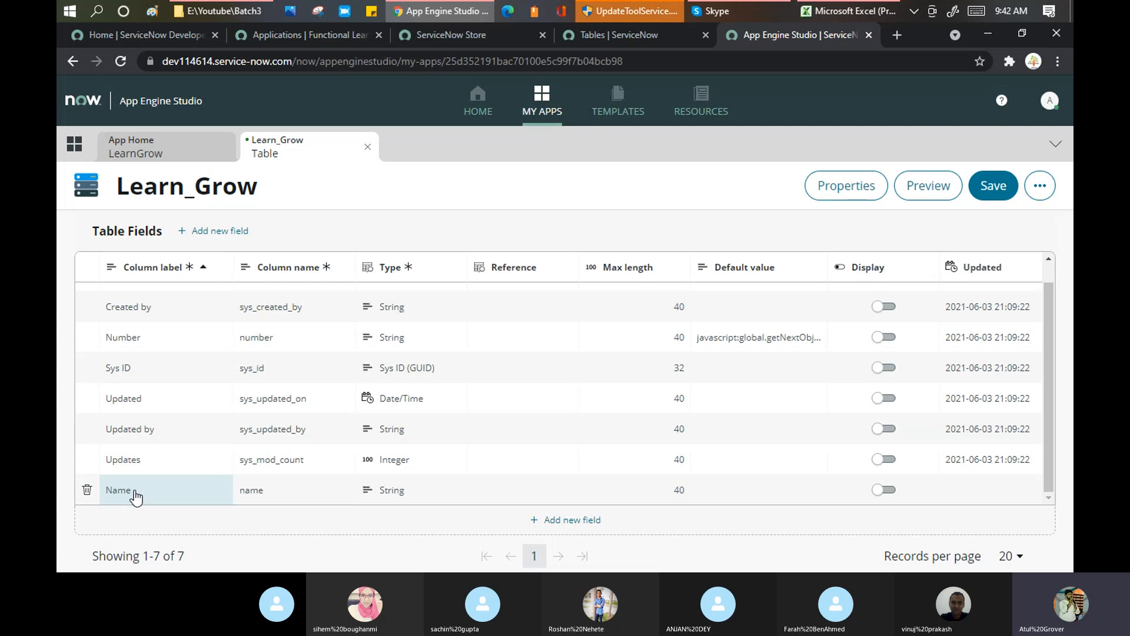
left_click(993, 188)
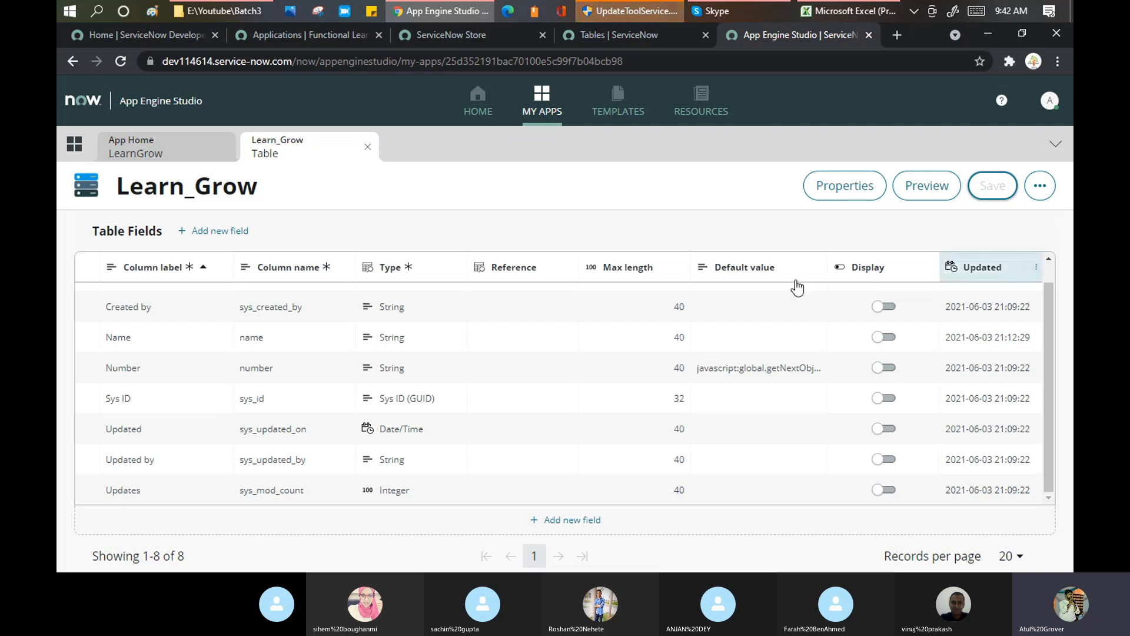
- Return to the LearnGrow app home, look over the experience types that can be added, and begin a Portal experience
left_click(148, 154)
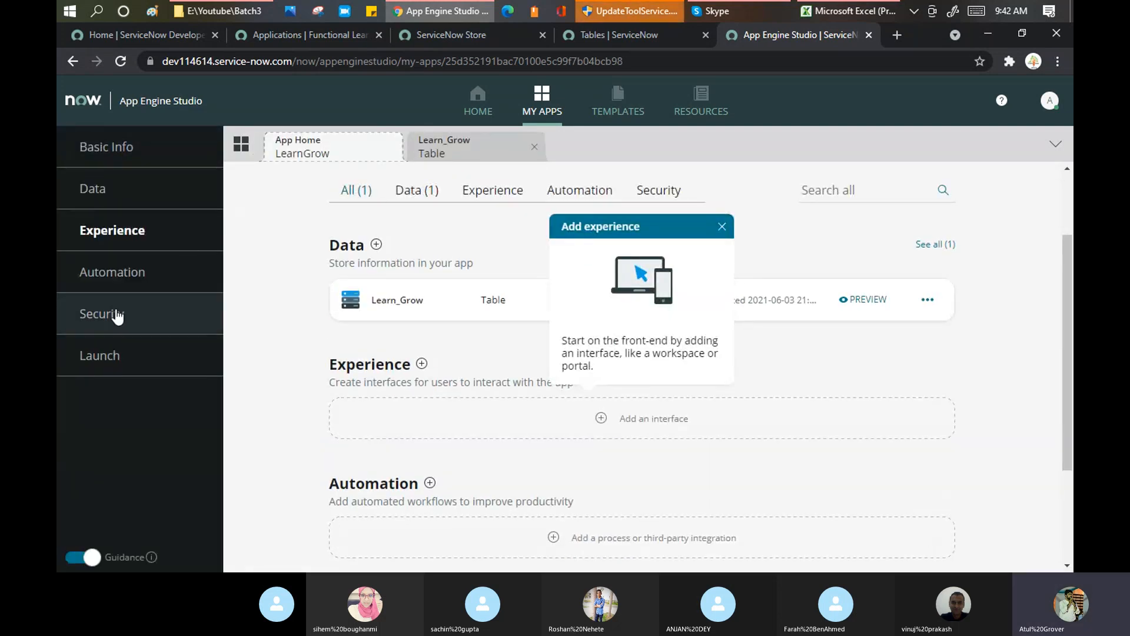
left_click(482, 192)
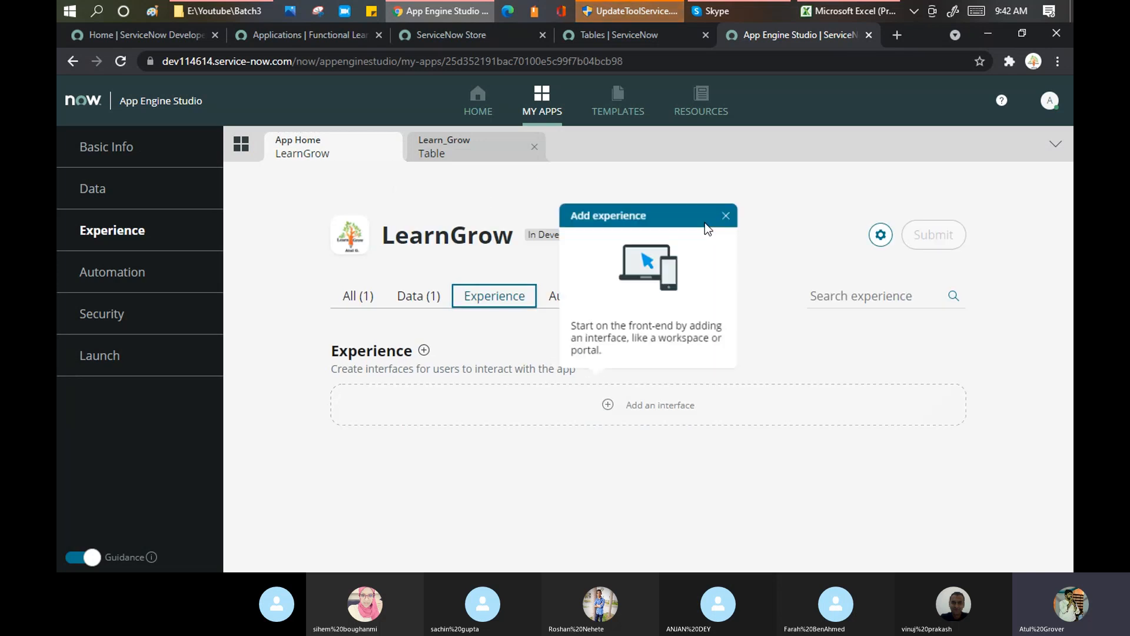
left_click(728, 213)
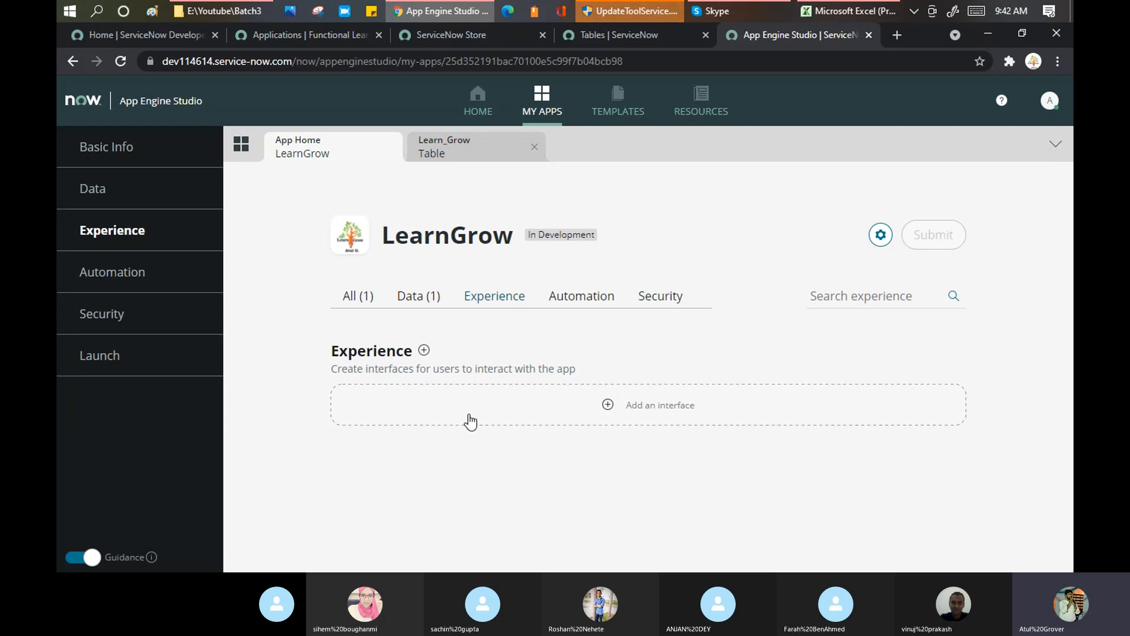
left_click(634, 409)
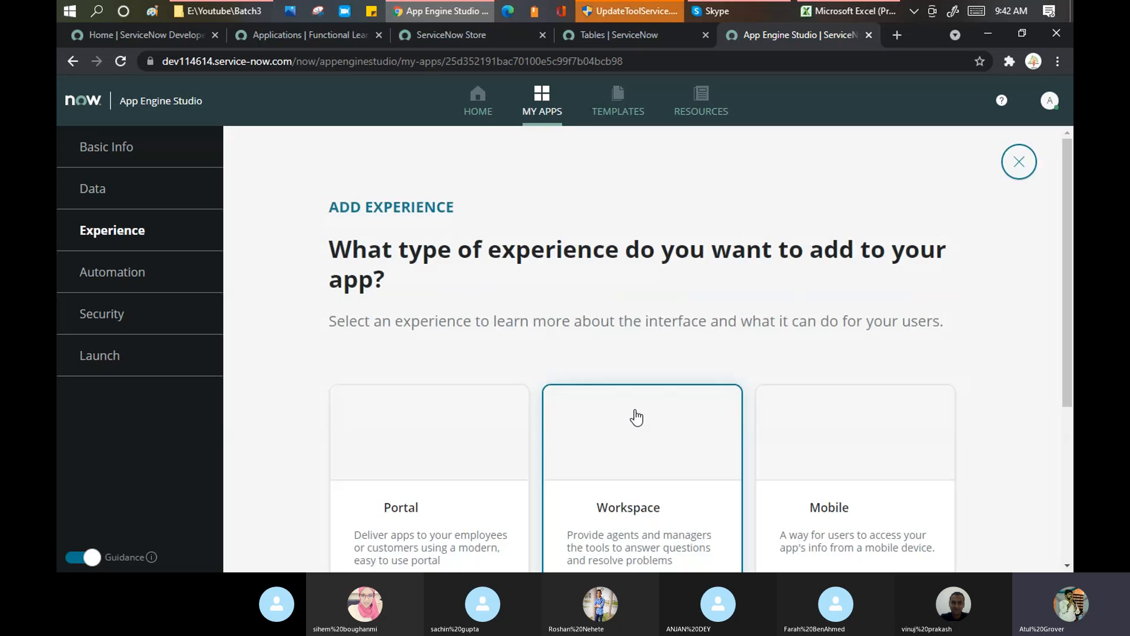
scroll(653, 332, "down", 2)
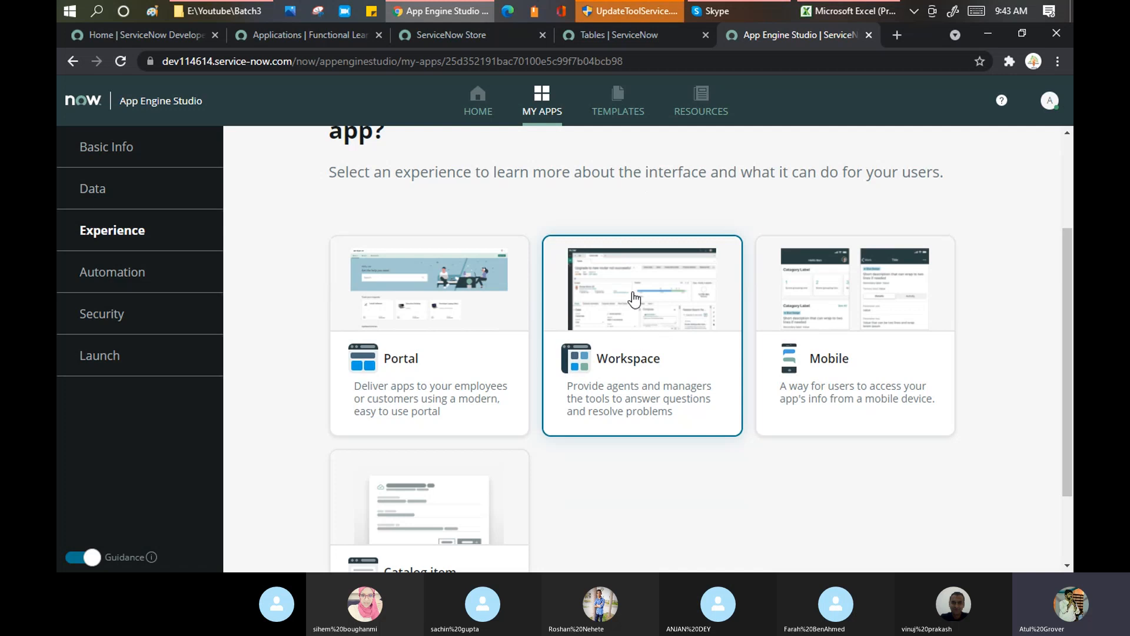
scroll(811, 307, "down", 2)
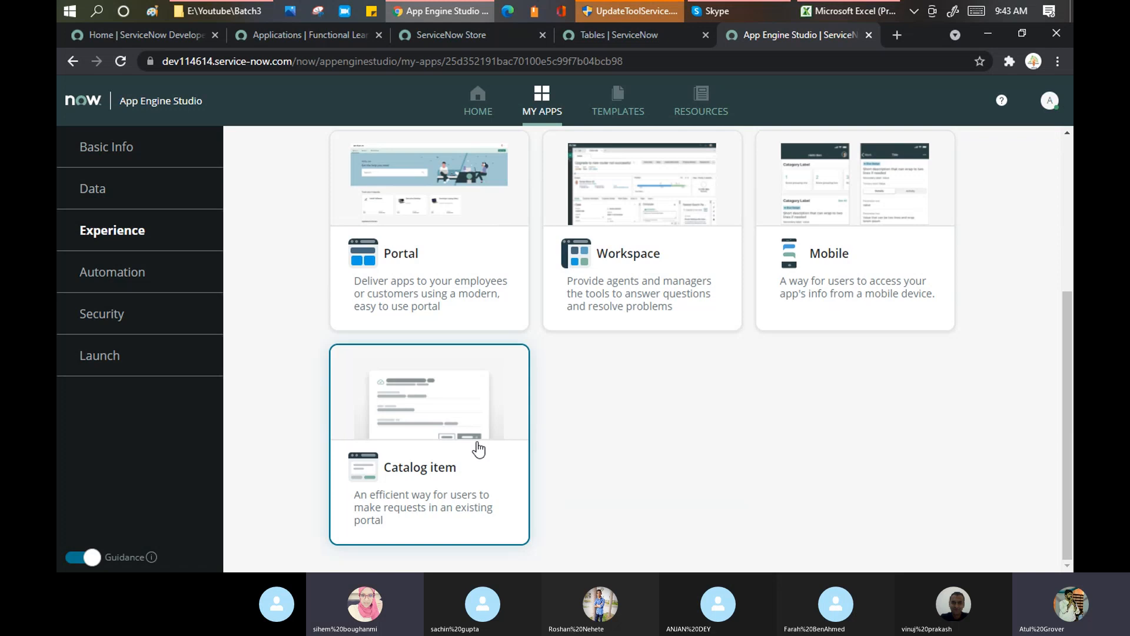
left_click(438, 278)
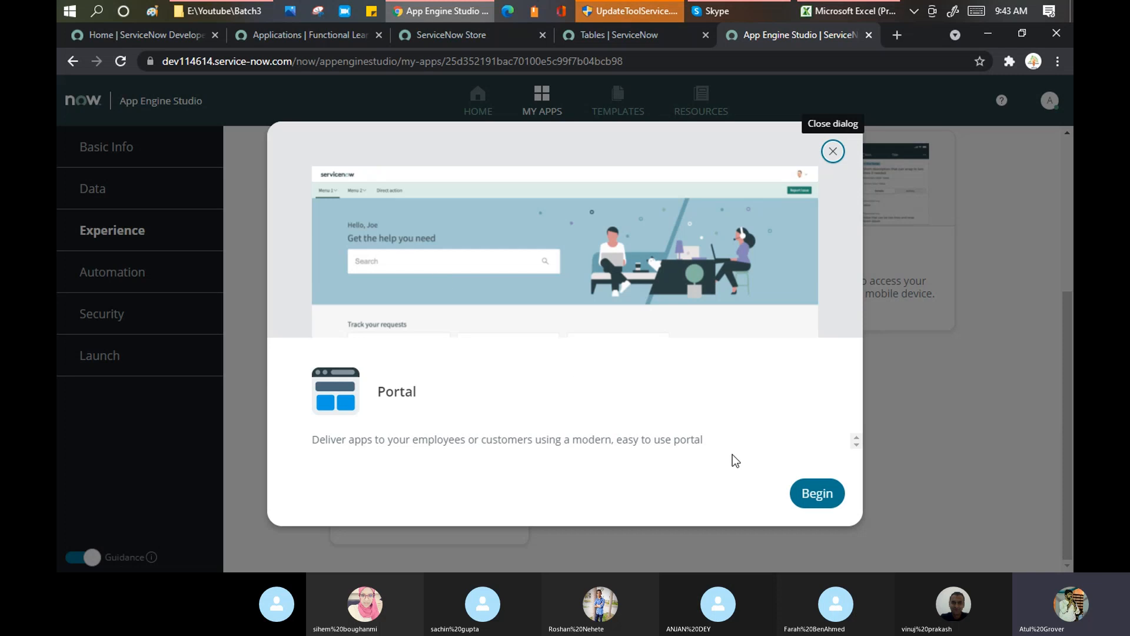
left_click(810, 491)
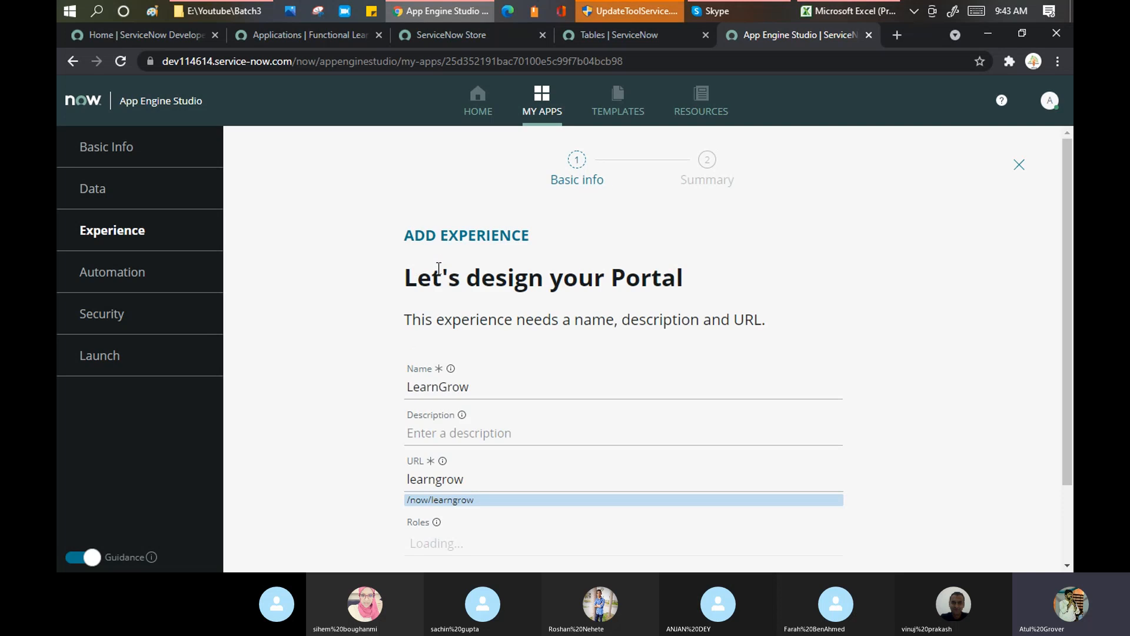
- Create the portal named LearnGrow with URL learngrow and no roles, finish the setup, and preview the portal
scroll(620, 331, "down", 1)
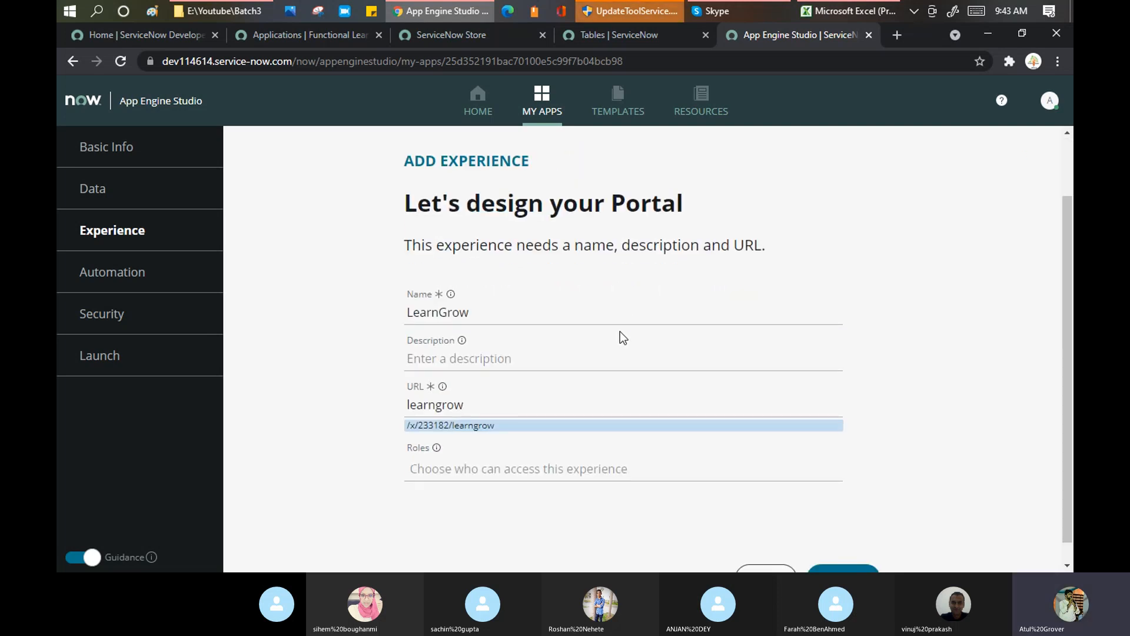
scroll(509, 350, "down", 1)
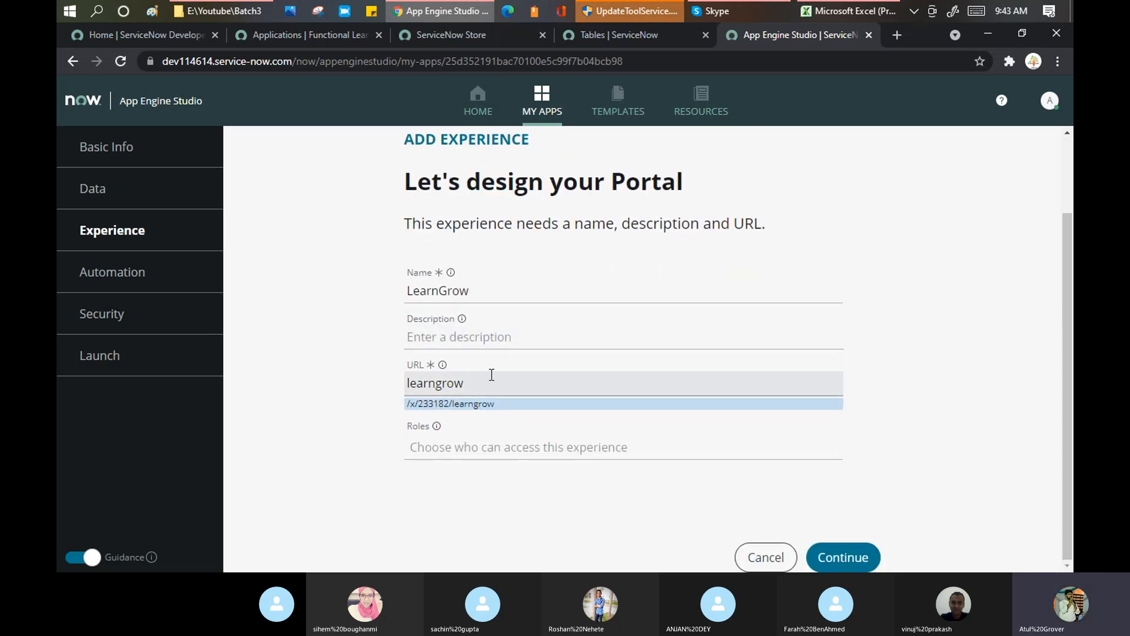
left_click(495, 381)
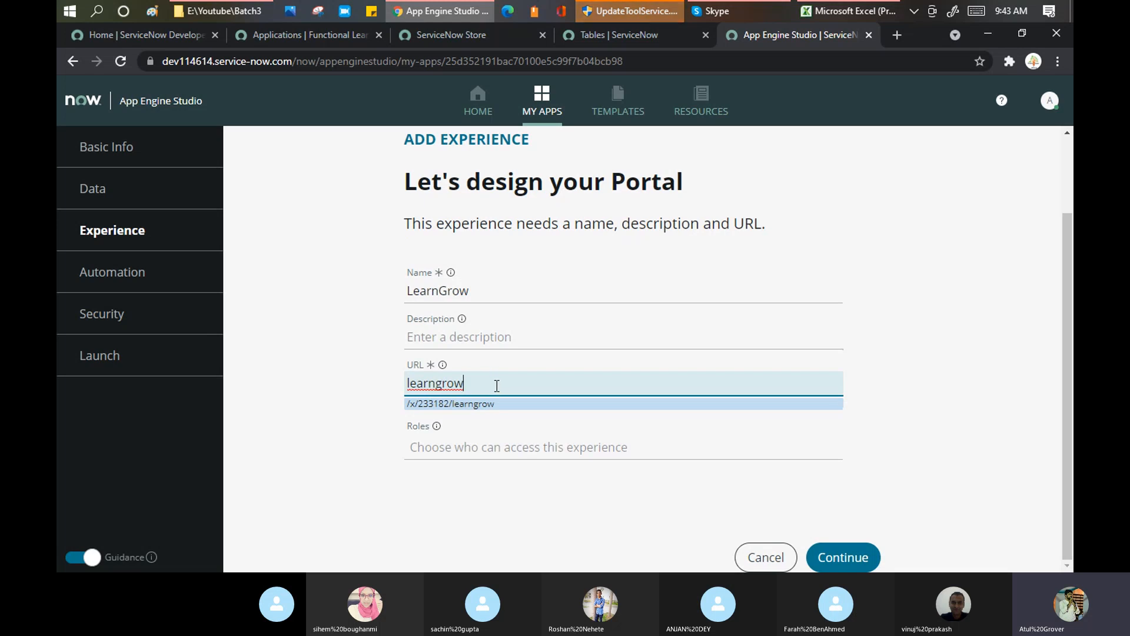
left_click(481, 447)
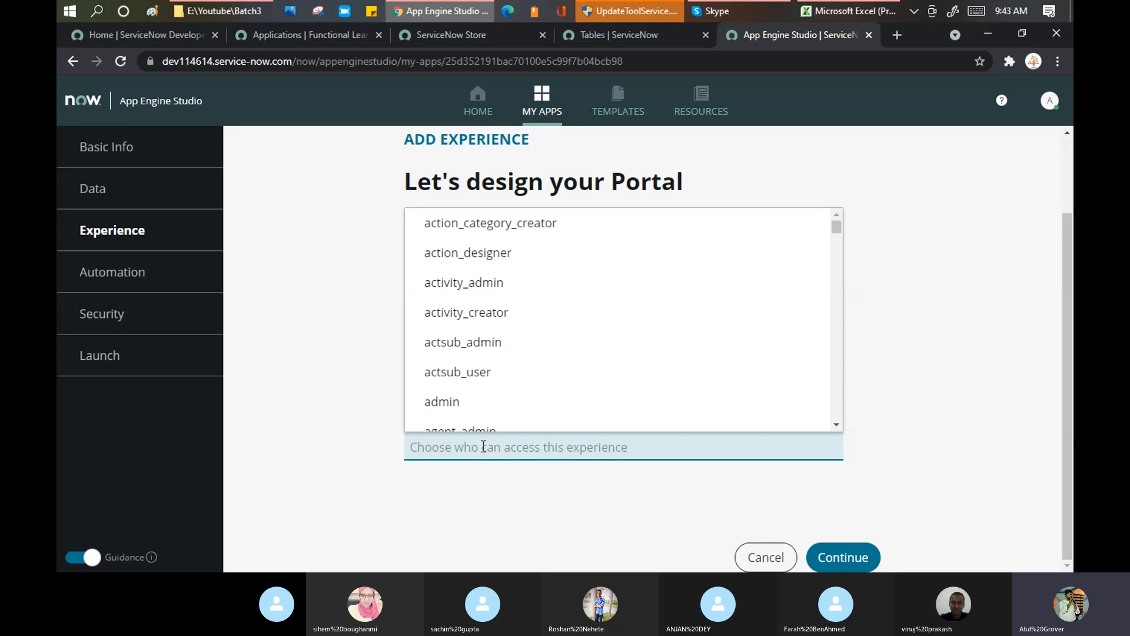
left_click(857, 561)
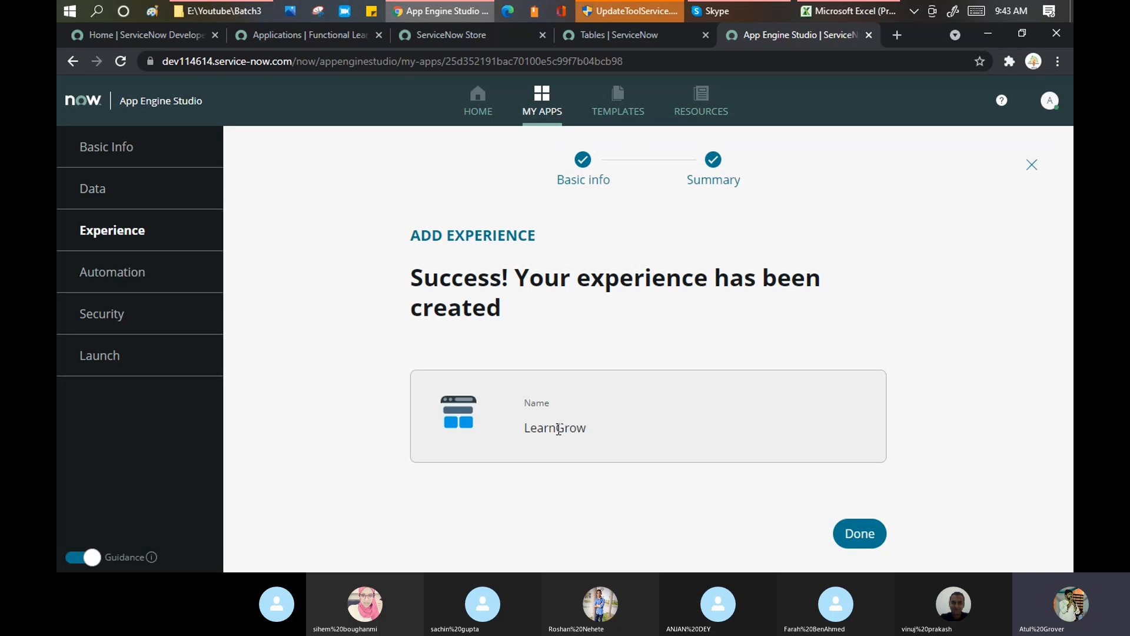
left_click(859, 540)
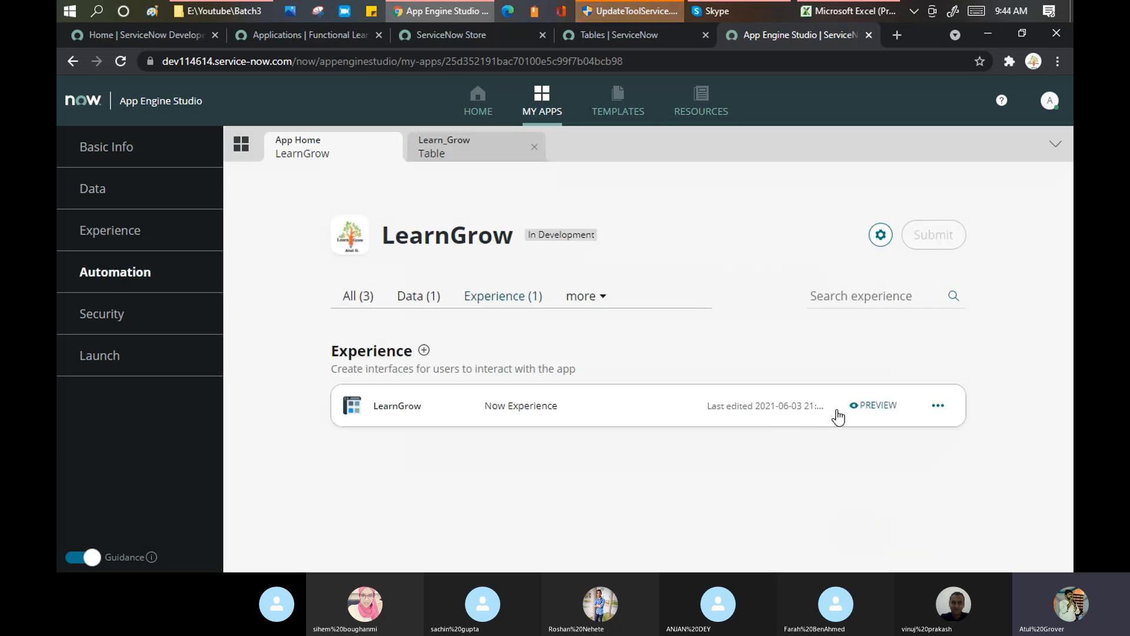
left_click(877, 411)
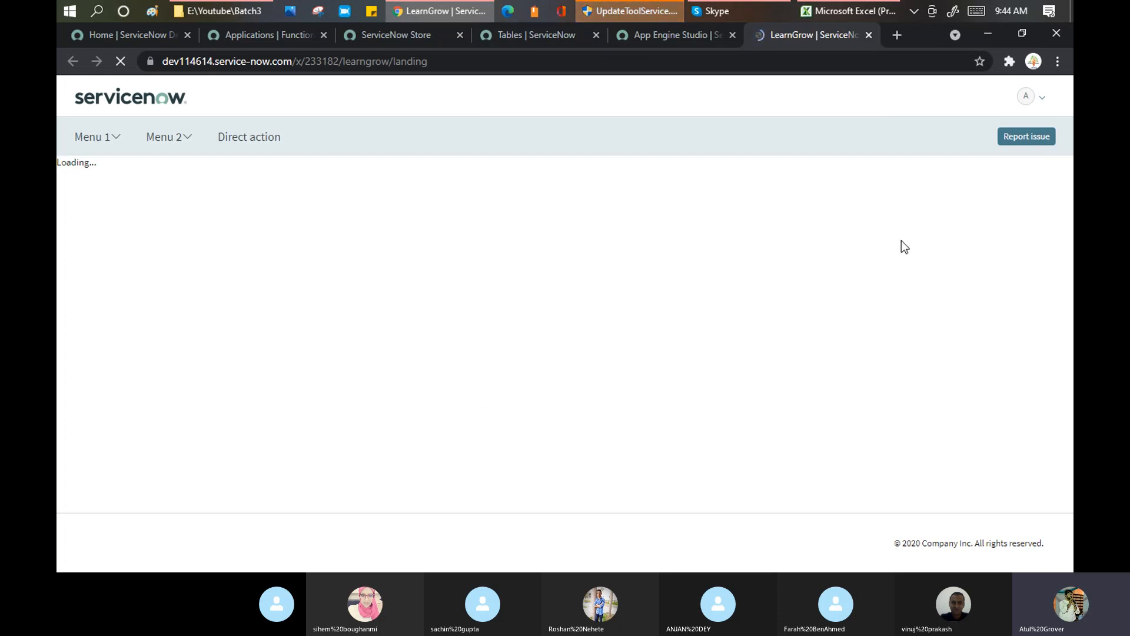
- Switch back to the platform, search the application navigator for portals, and look through the Service Portals list
left_click(555, 36)
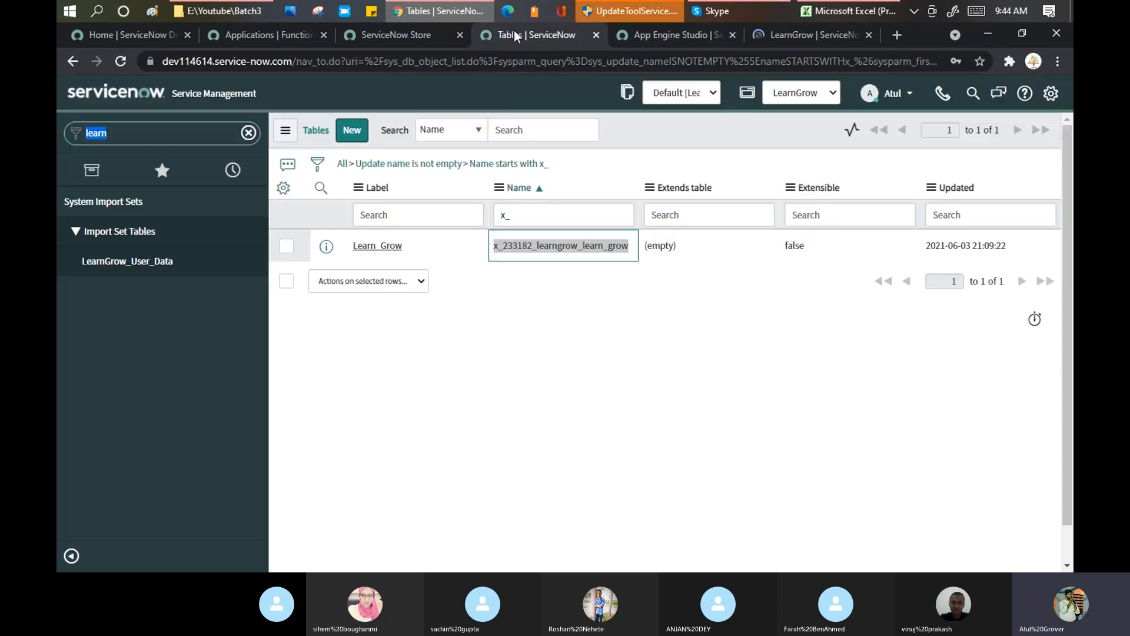
type("p")
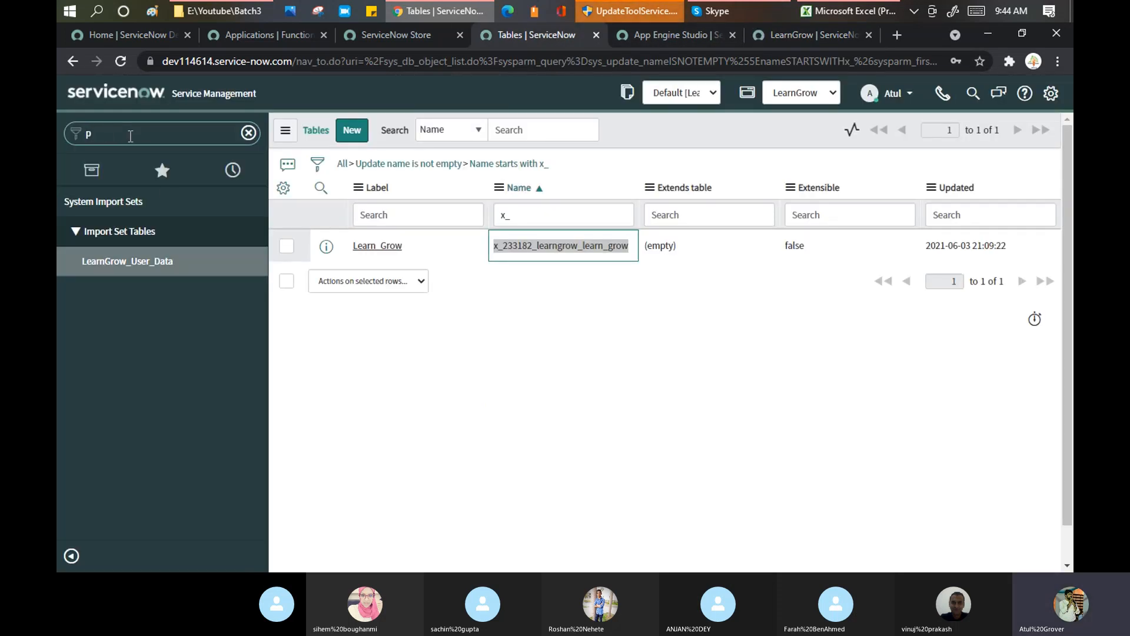
type("ortals")
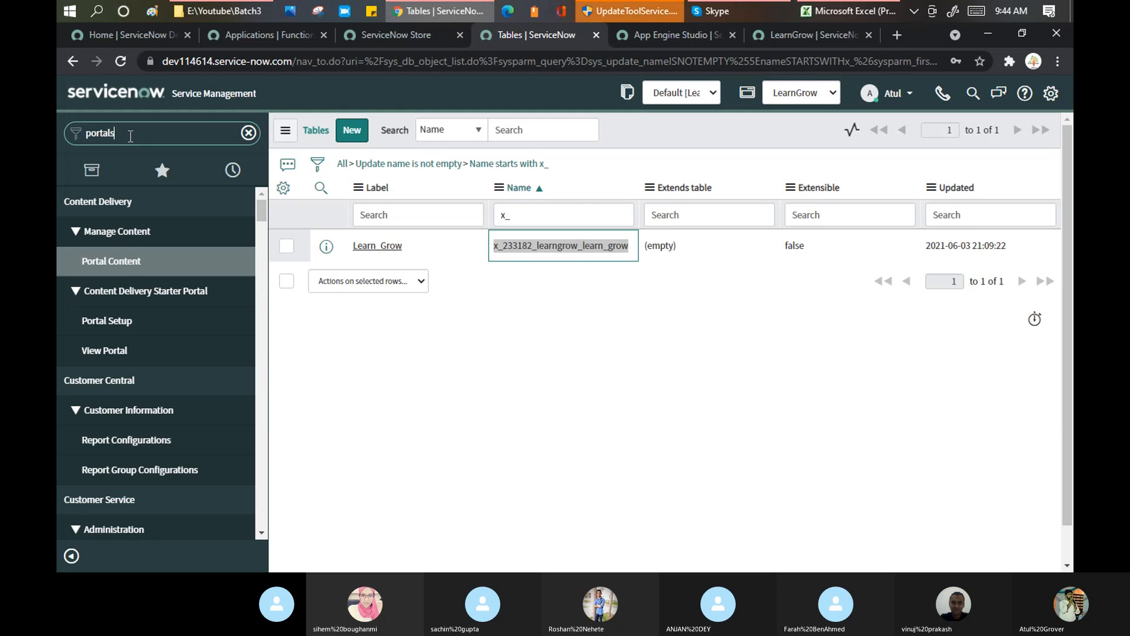
left_click(94, 243)
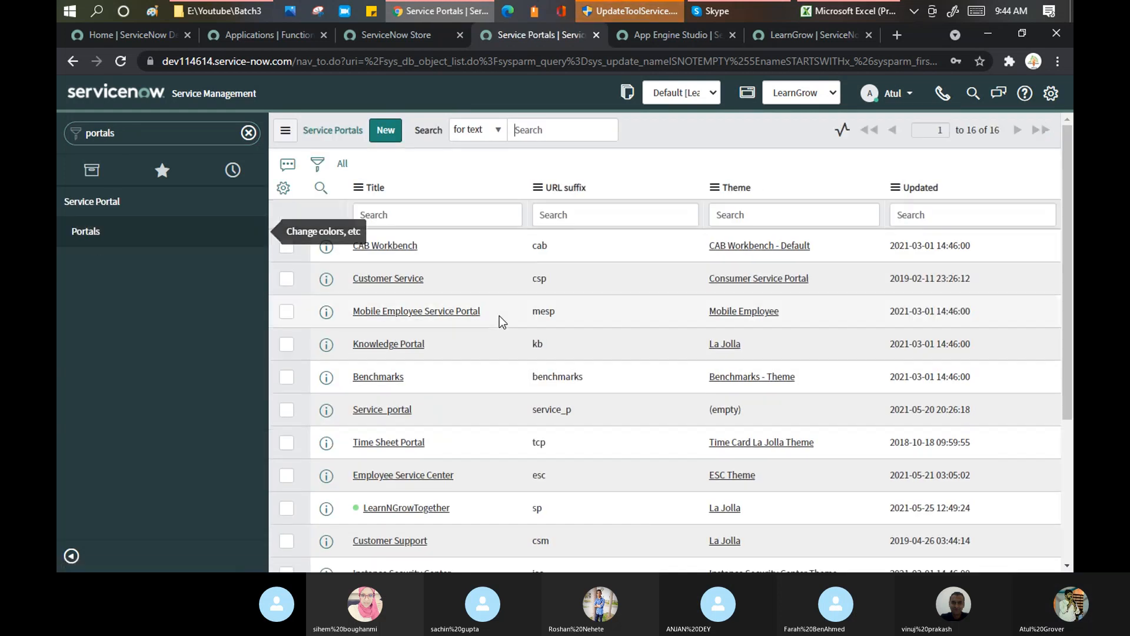
scroll(675, 297, "down", 5)
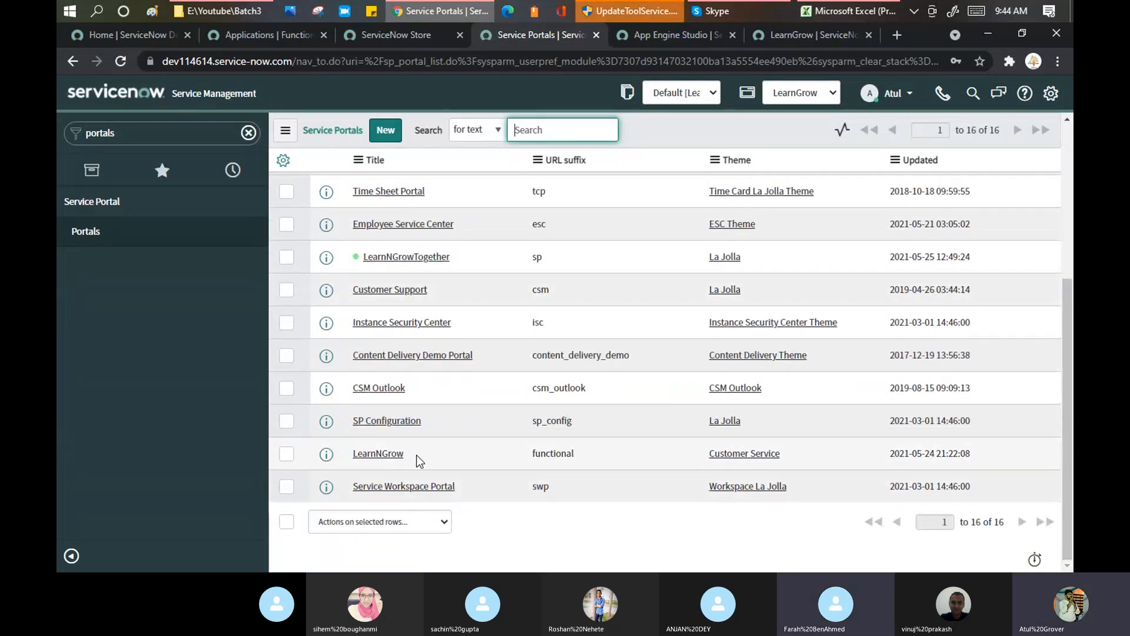
- Check the Service Portals list for the new portal, comparing its titles and URL suffixes with the learngrow address of the previewed portal
left_click_drag(419, 460, 347, 468)
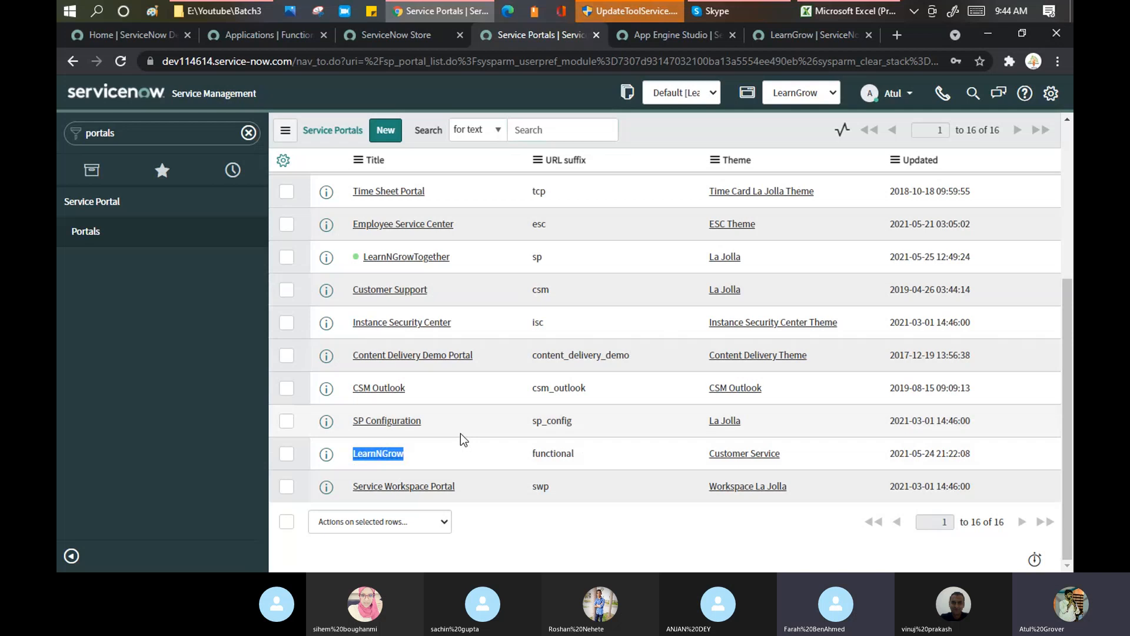
scroll(459, 441, "up", 2)
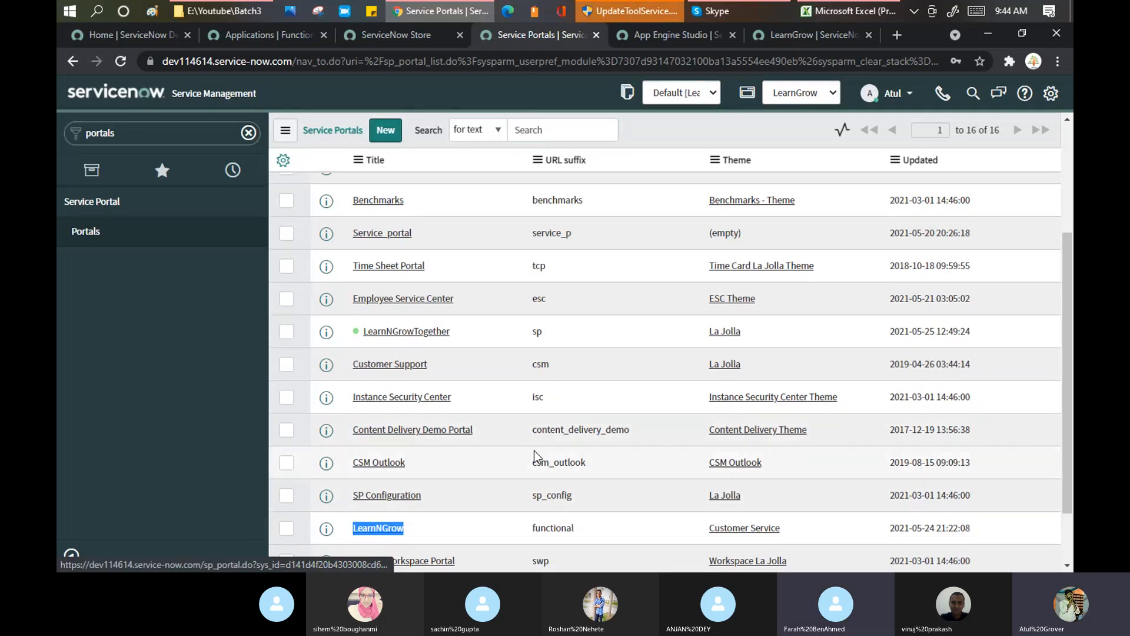
scroll(576, 398, "up", 2)
scroll(576, 400, "up", 3)
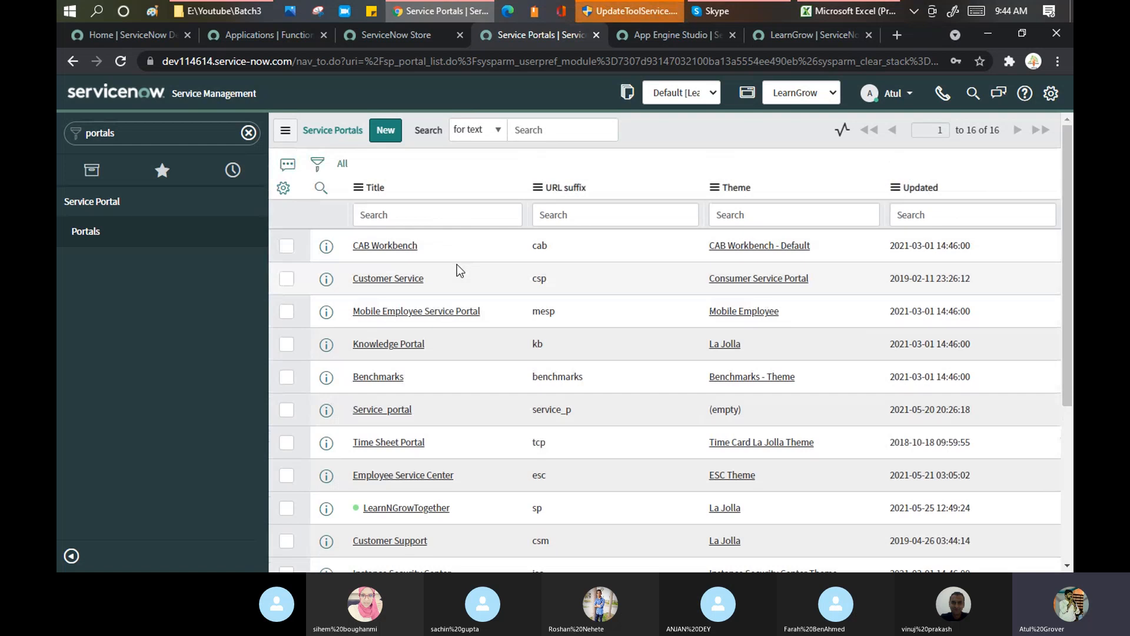
scroll(456, 272, "down", 2)
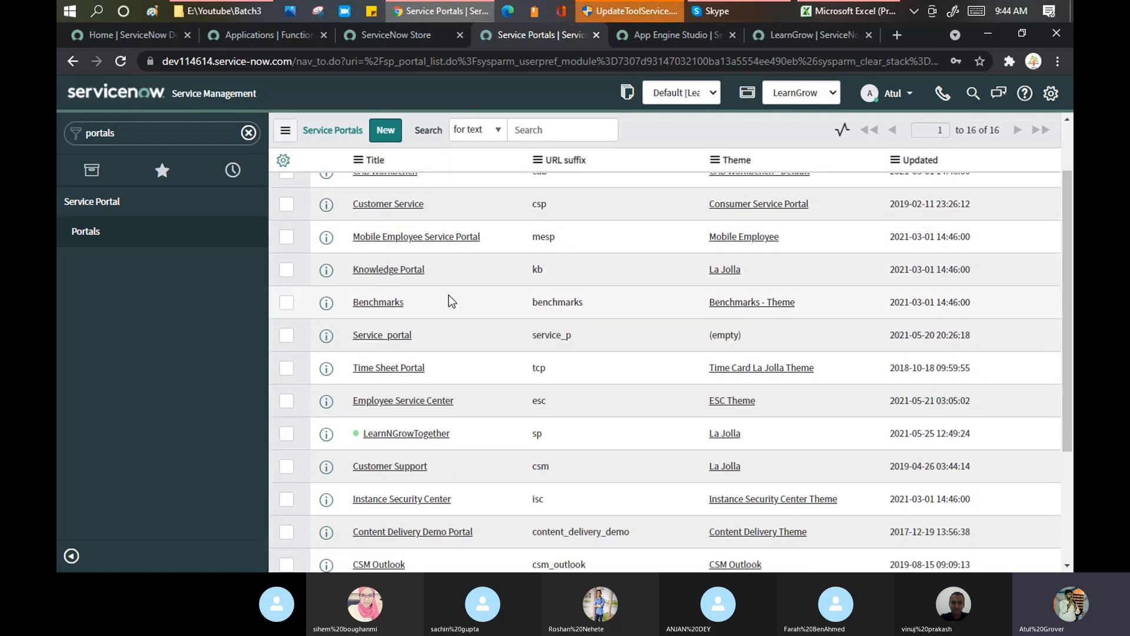
left_click(797, 34)
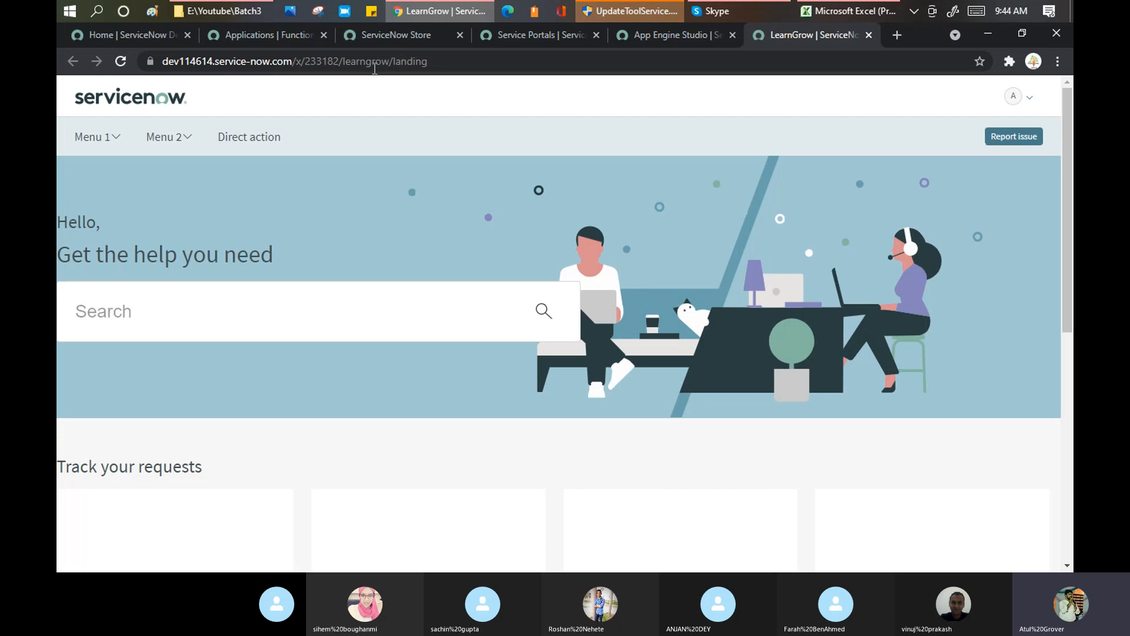
left_click(344, 61)
double_click(394, 62)
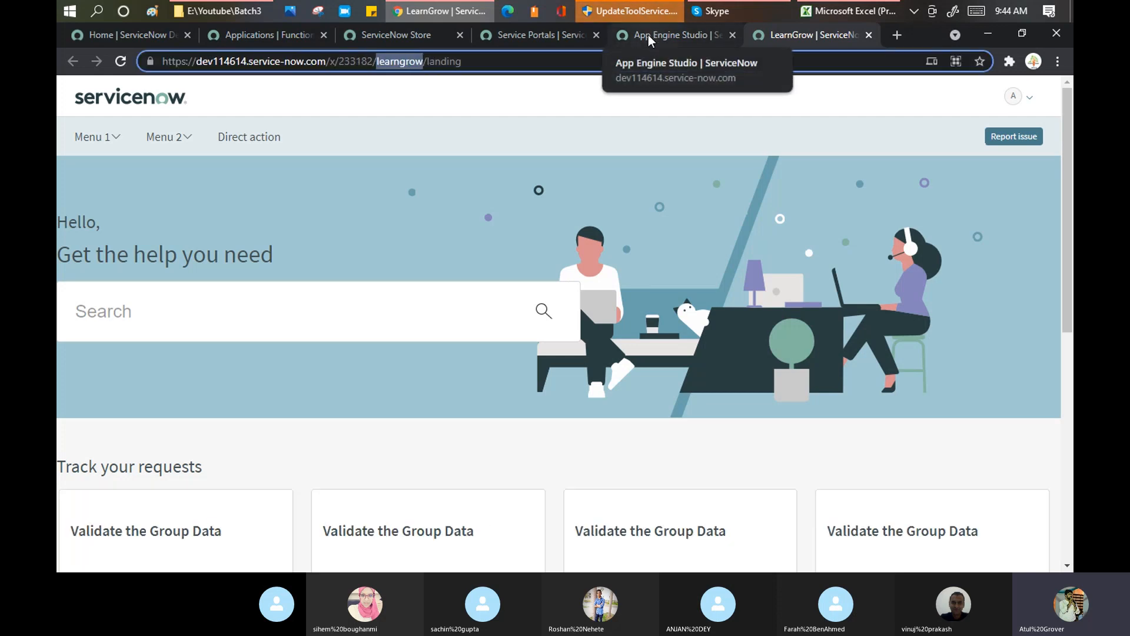
left_click(507, 32)
scroll(500, 306, "down", 3)
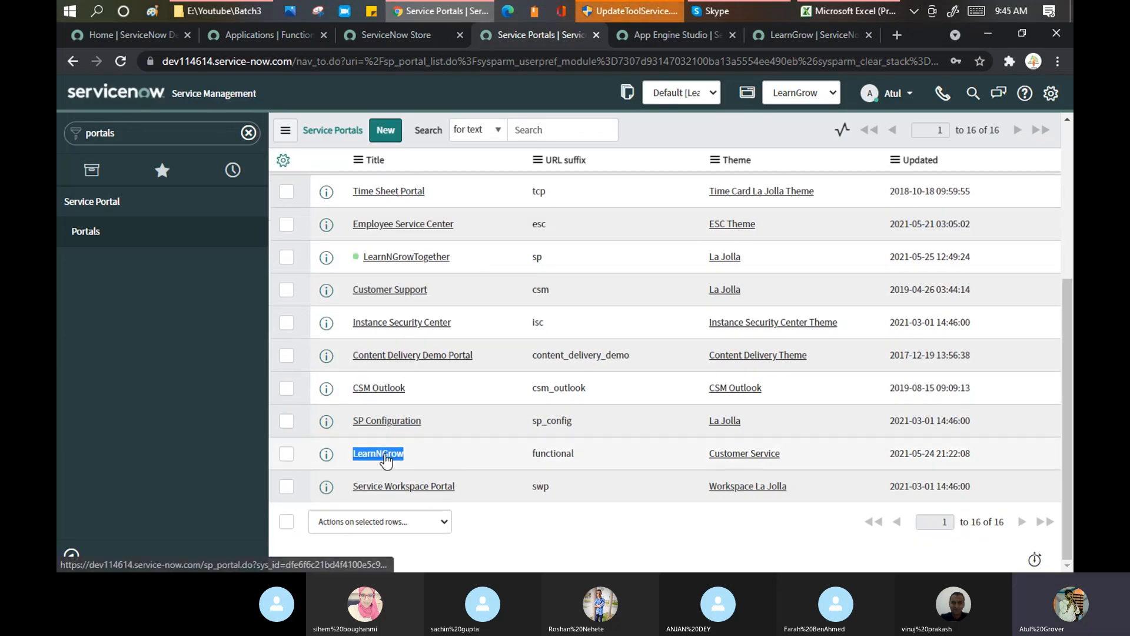
scroll(480, 398, "up", 5)
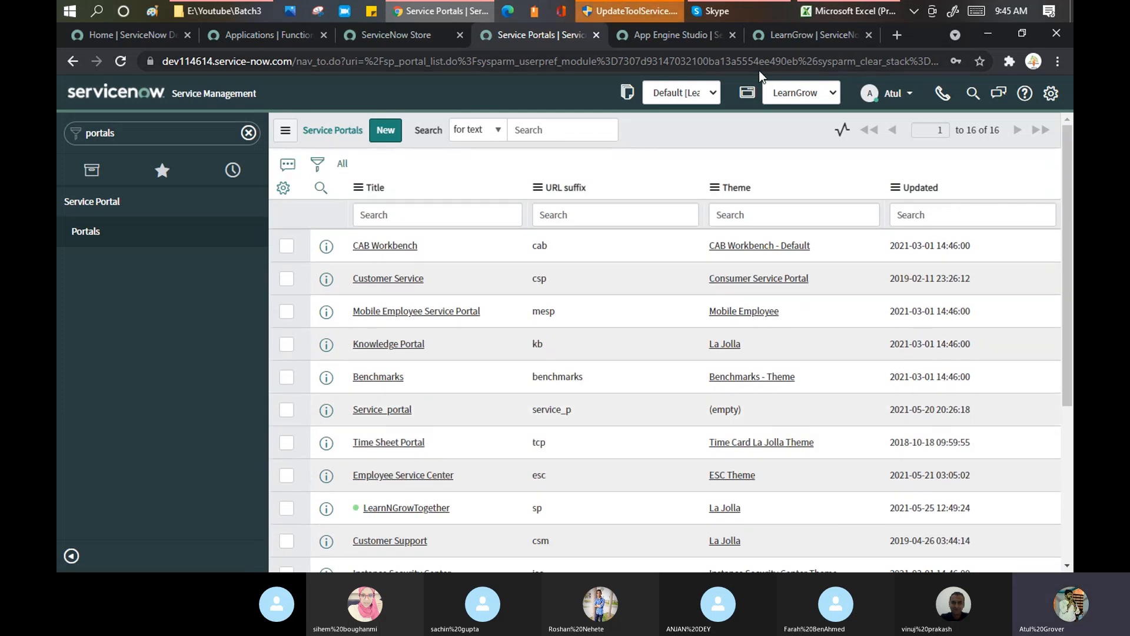
- Switch back to App Engine Studio and begin adding a Mobile experience to the LearnGrow app
left_click(670, 33)
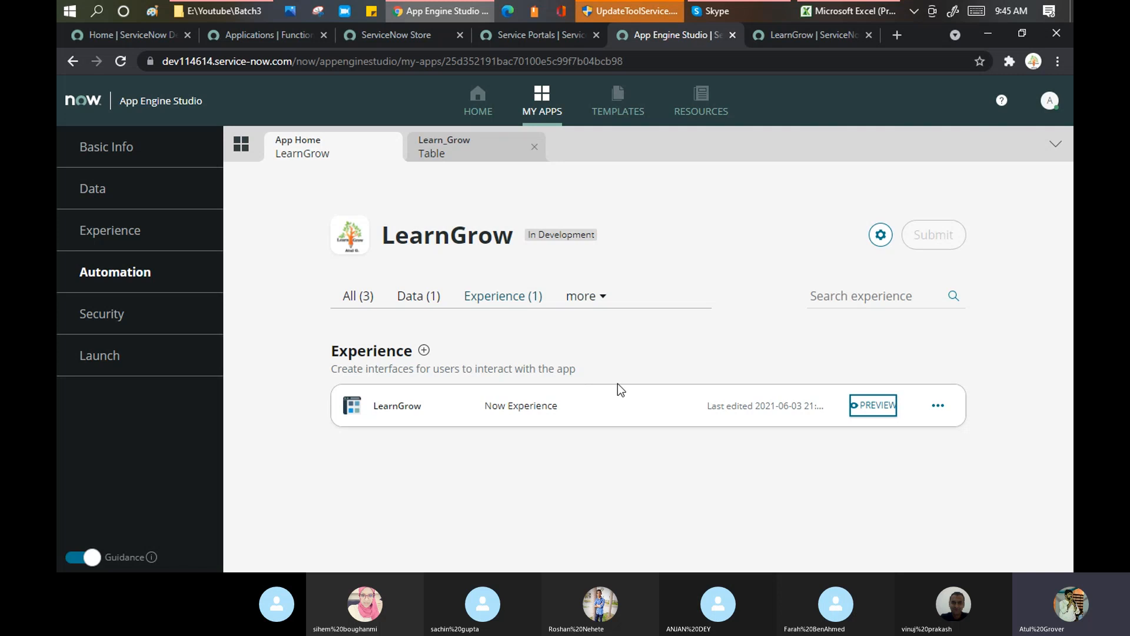
left_click(939, 408)
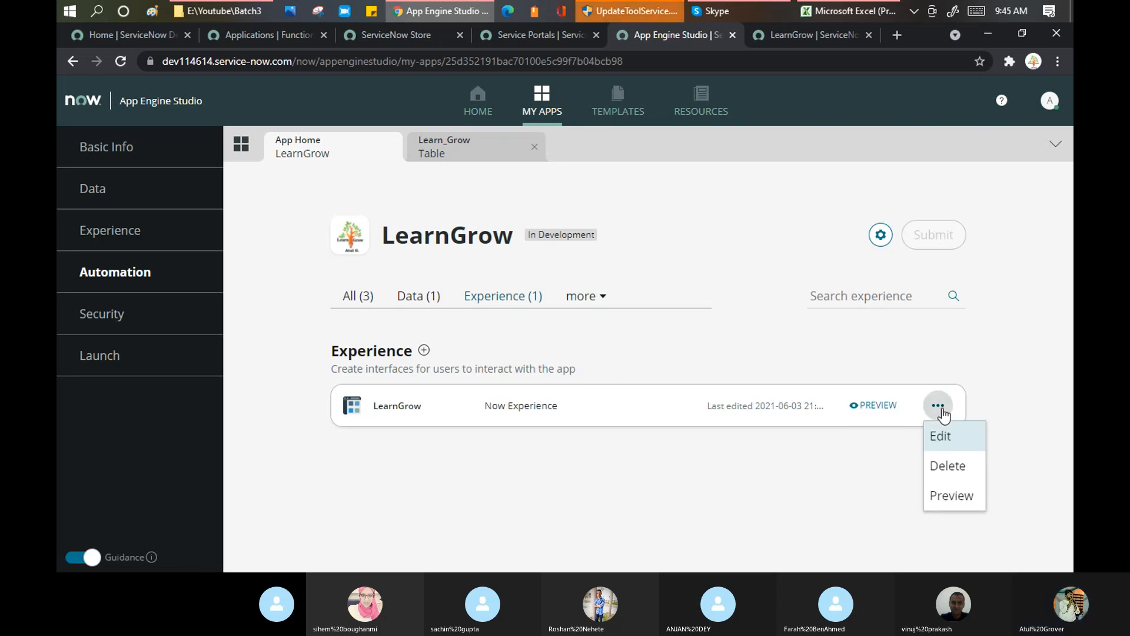
left_click(423, 350)
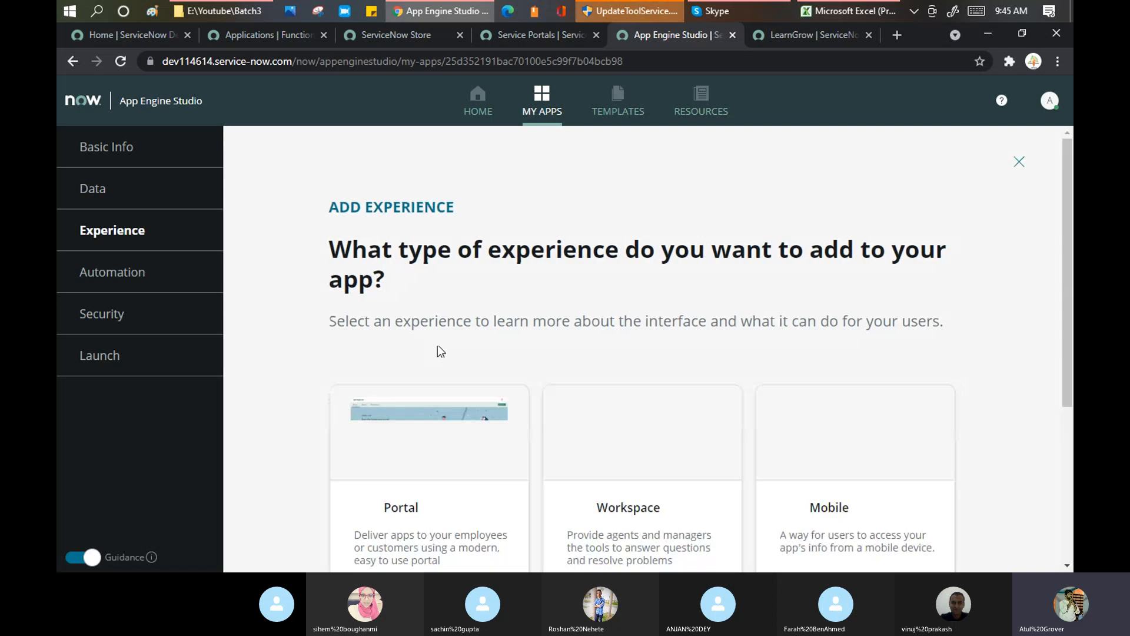
scroll(436, 347, "down", 4)
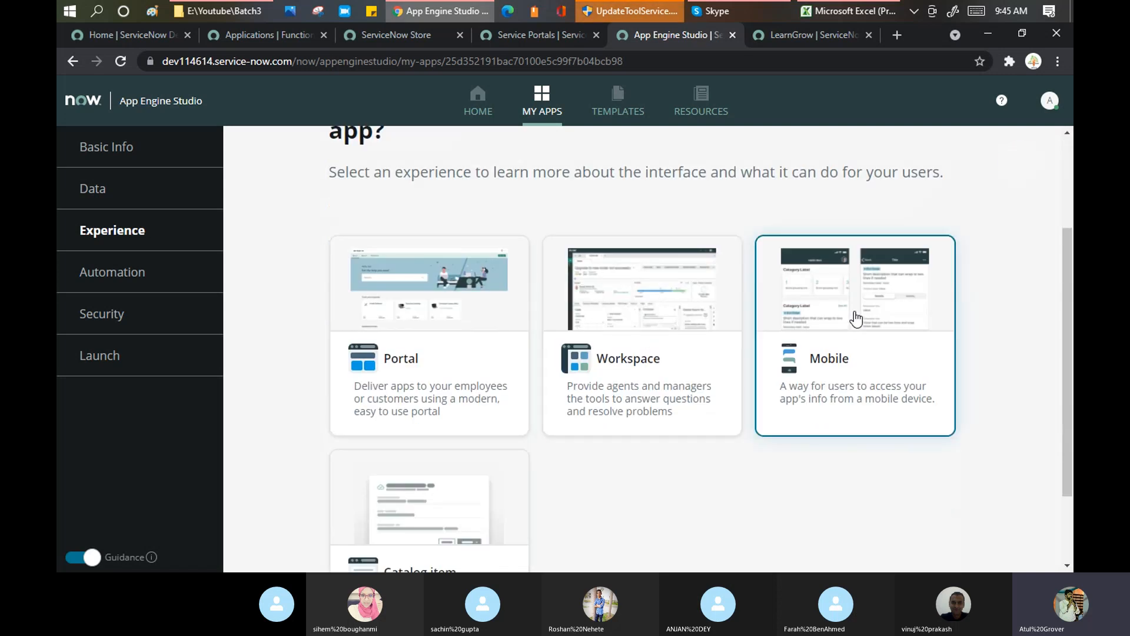
left_click(853, 316)
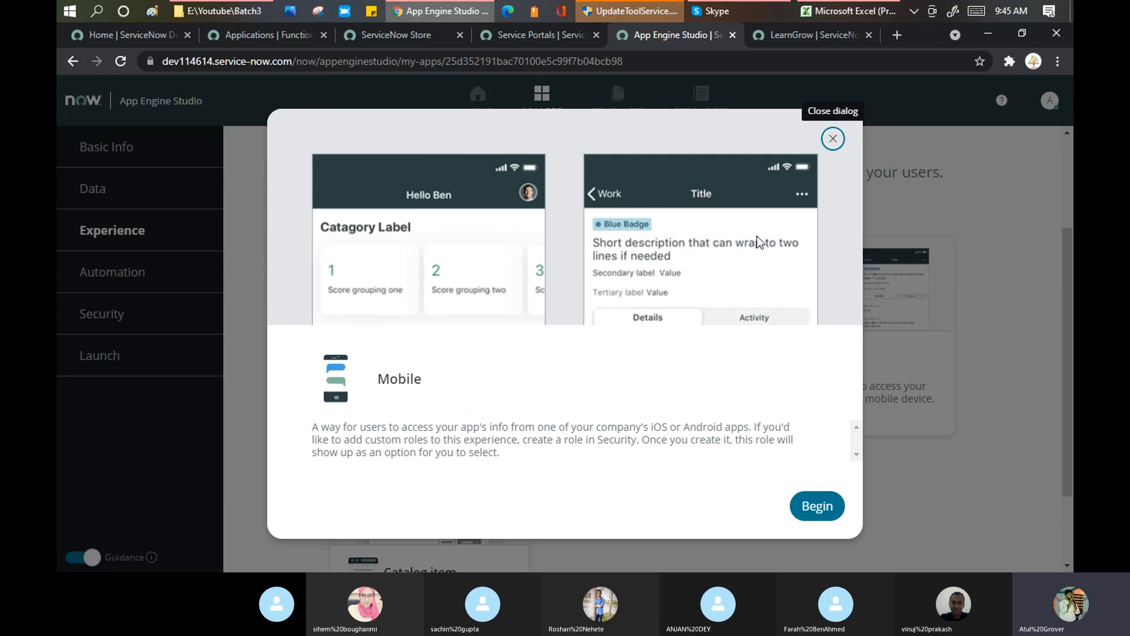
left_click(800, 520)
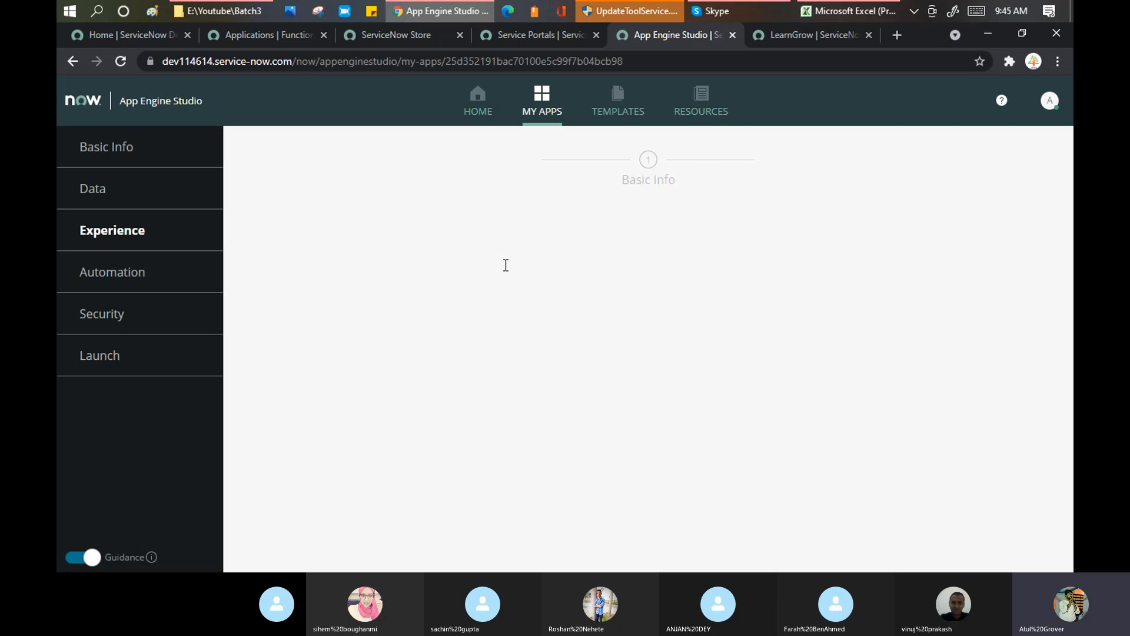
- Create the mobile experience named LearnGrow on the Learn_Grow table with no roles, and finish the setup
scroll(508, 270, "down", 4)
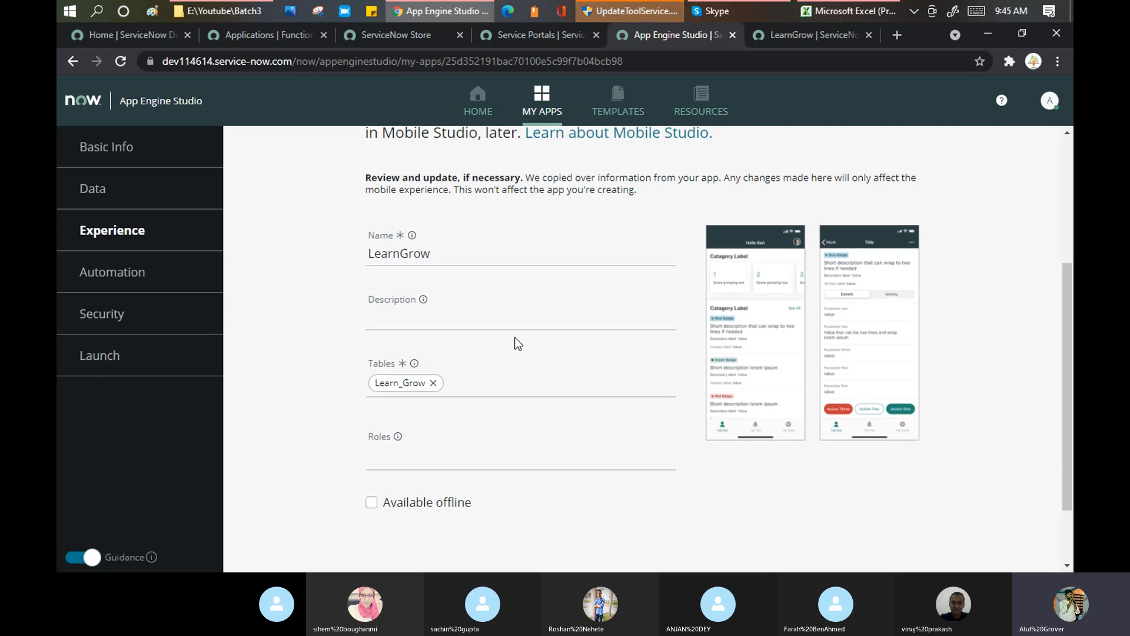
scroll(412, 412, "down", 2)
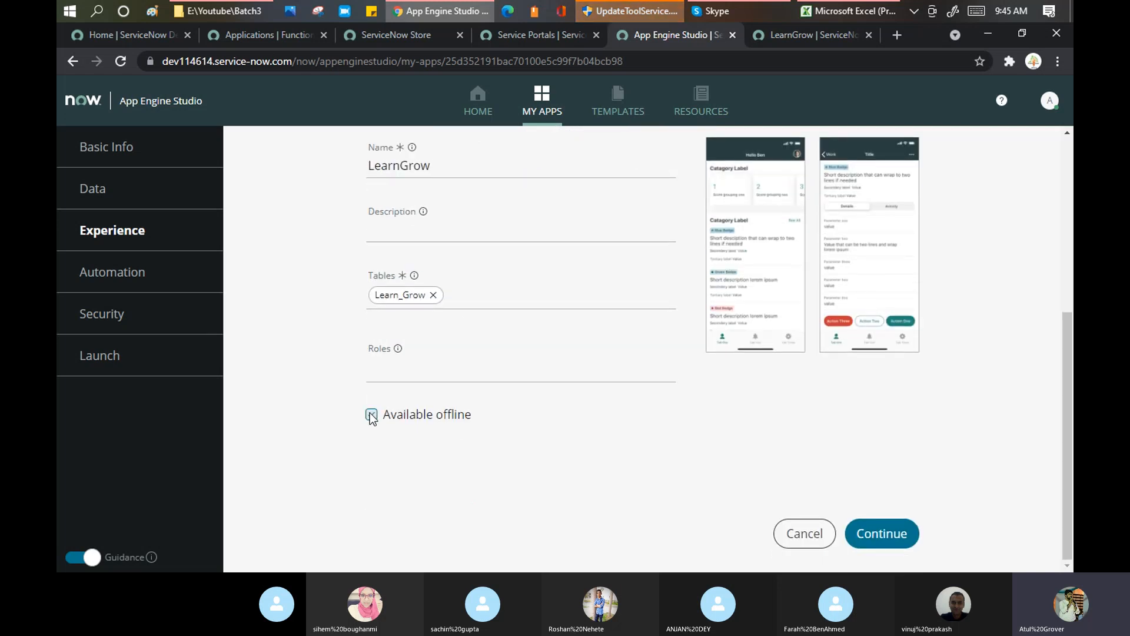
left_click(881, 532)
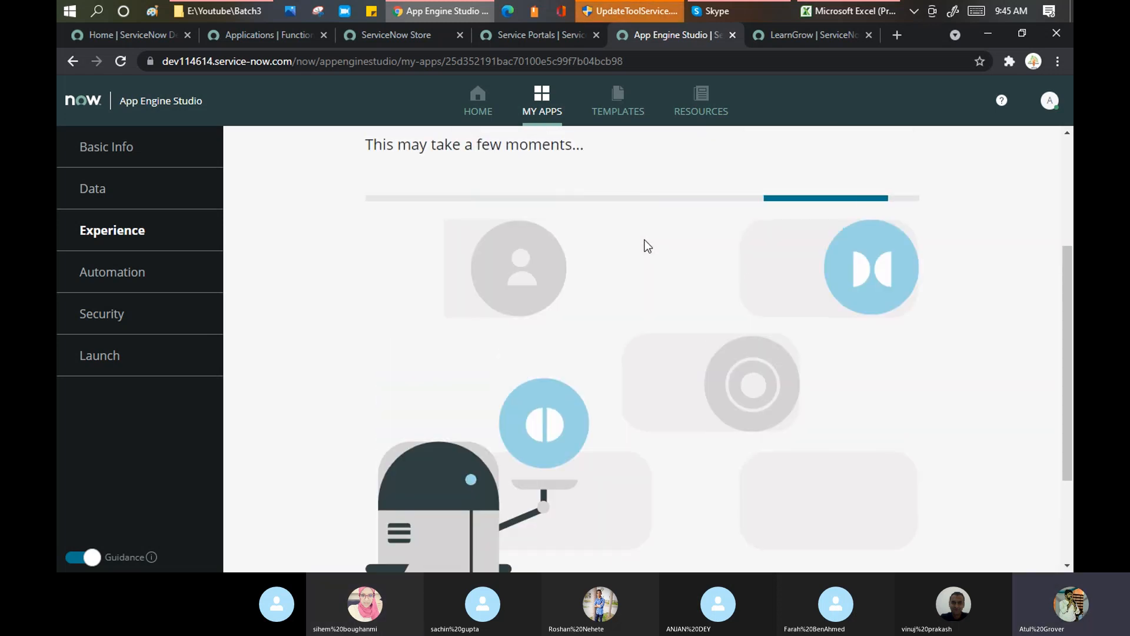
scroll(631, 231, "up", 3)
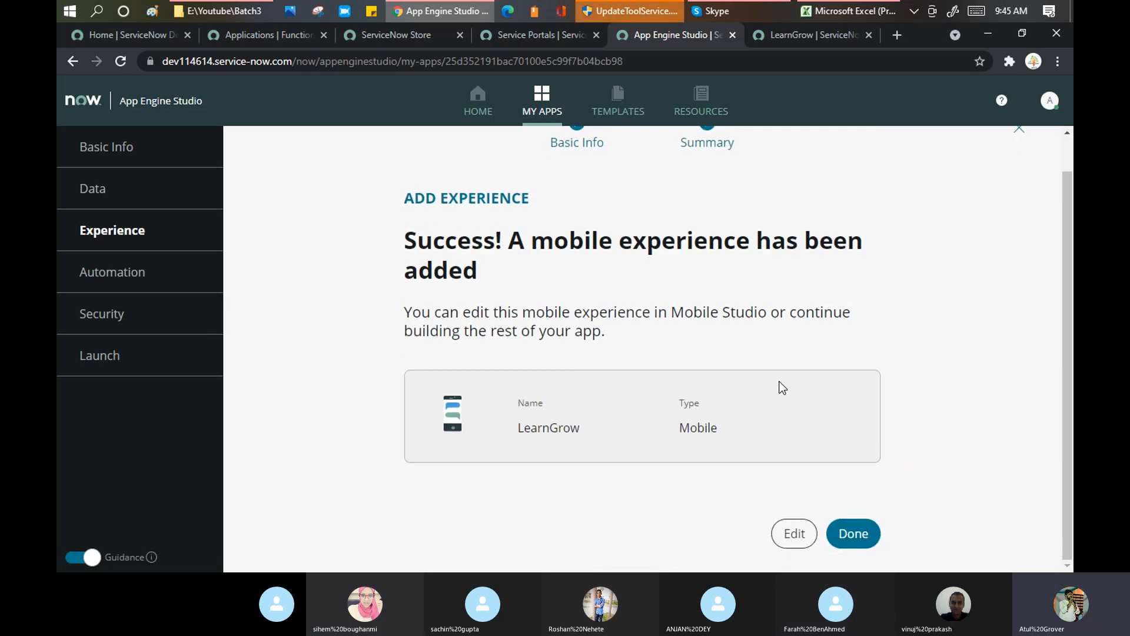
left_click(874, 542)
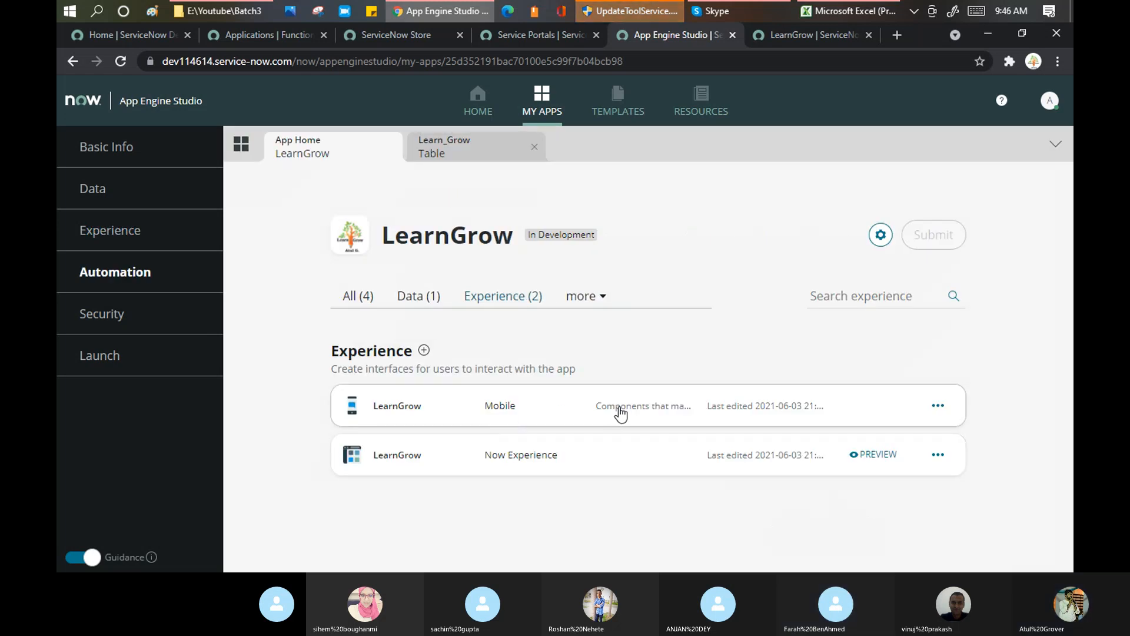
- Open the LearnGrow mobile experience for editing in Mobile Studio and look over its application files
left_click(936, 407)
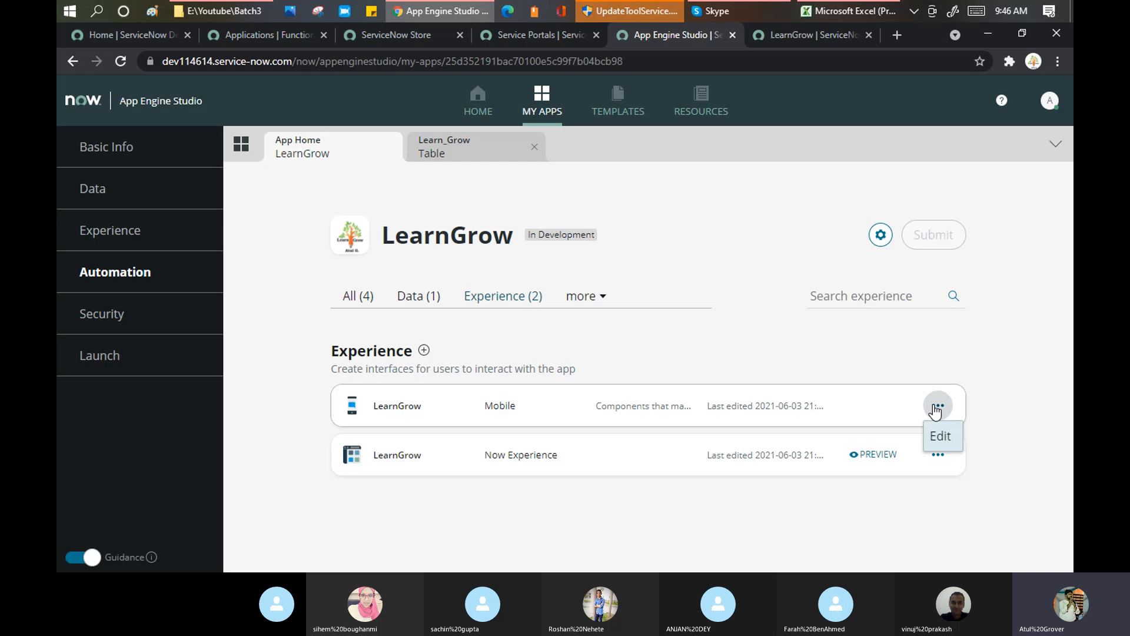
left_click(356, 405)
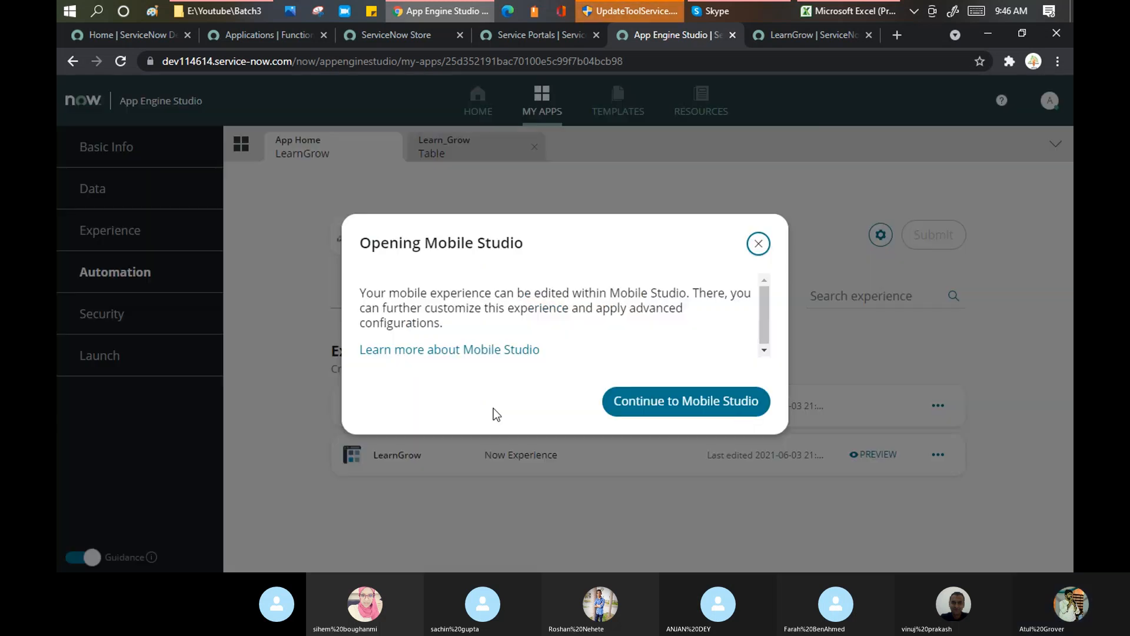
left_click(702, 404)
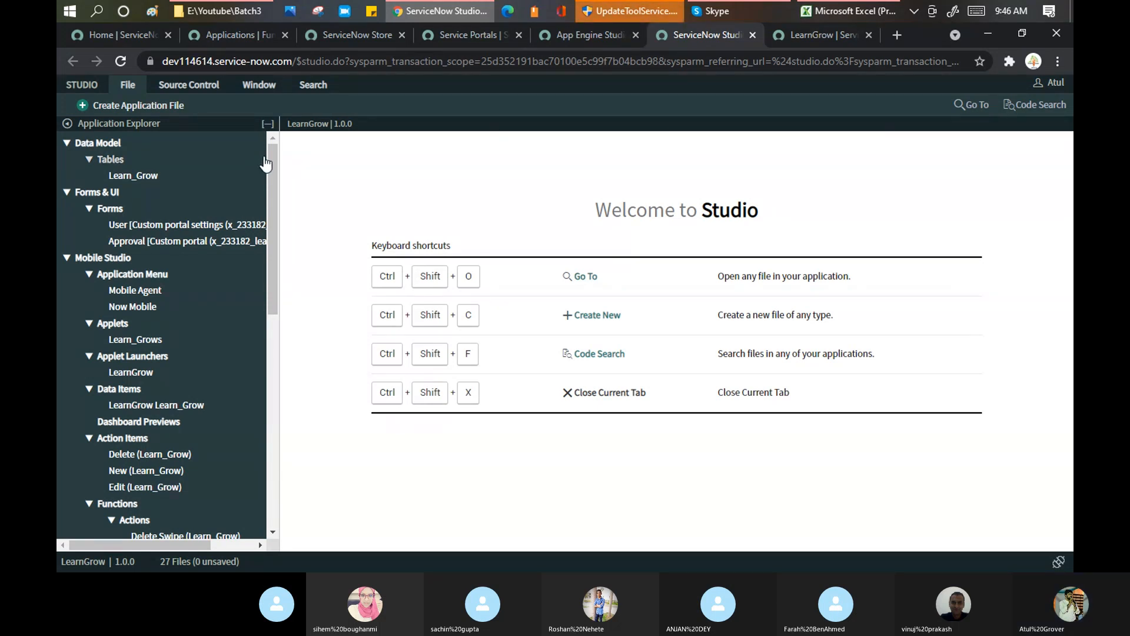
left_click_drag(274, 163, 289, 199)
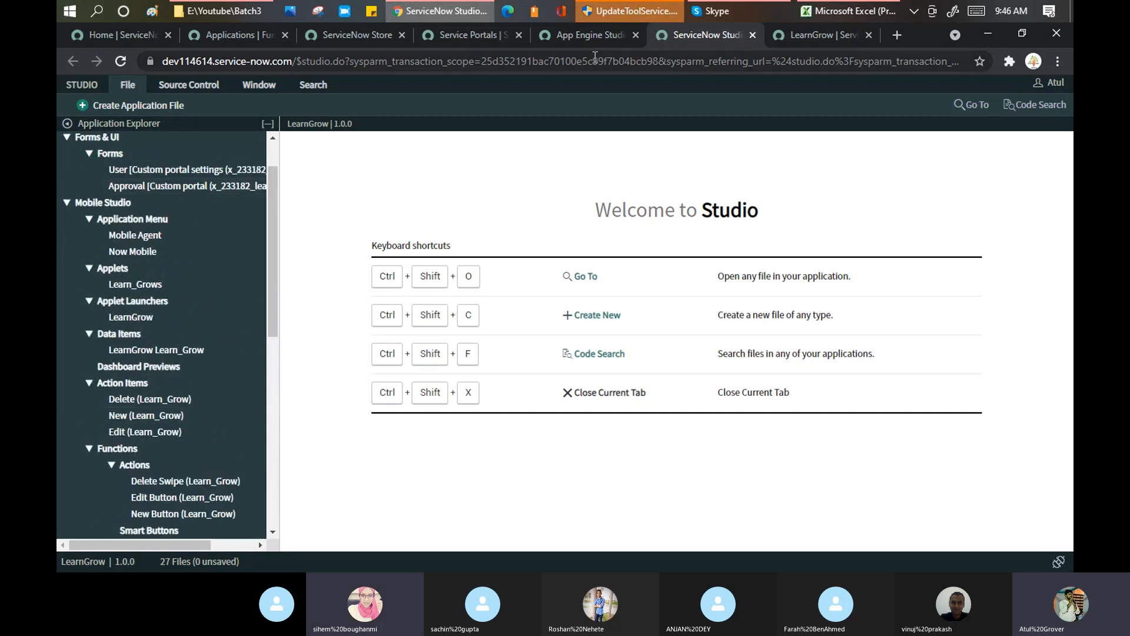
- Return to App Engine Studio, show the LearnGrow app's Automation section, and dismiss its guidance popup
left_click(581, 36)
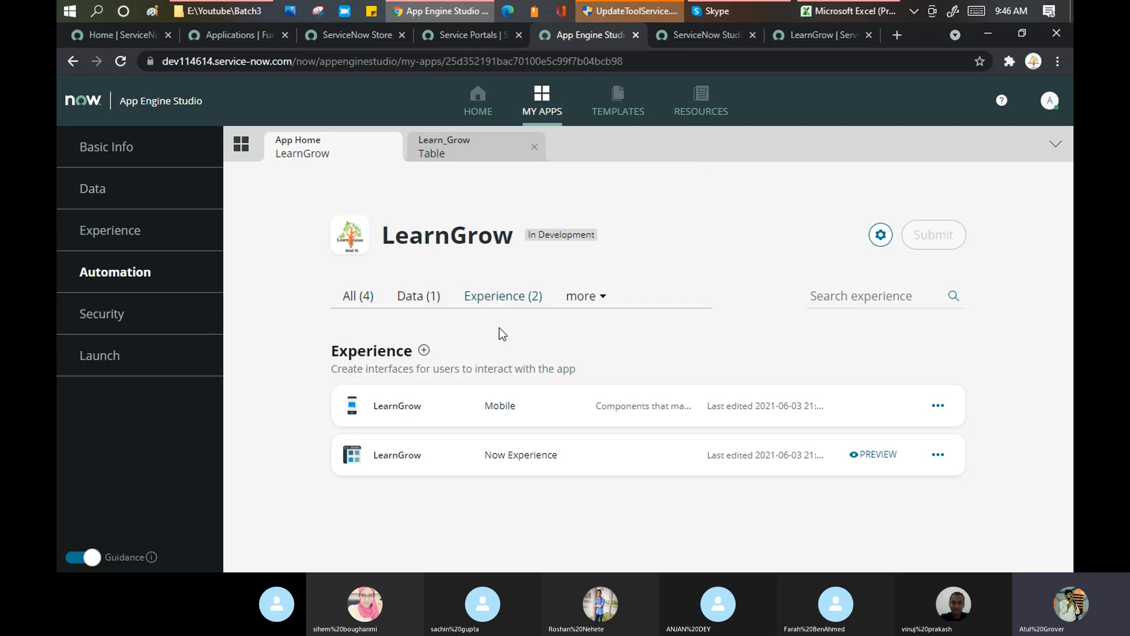
left_click(605, 298)
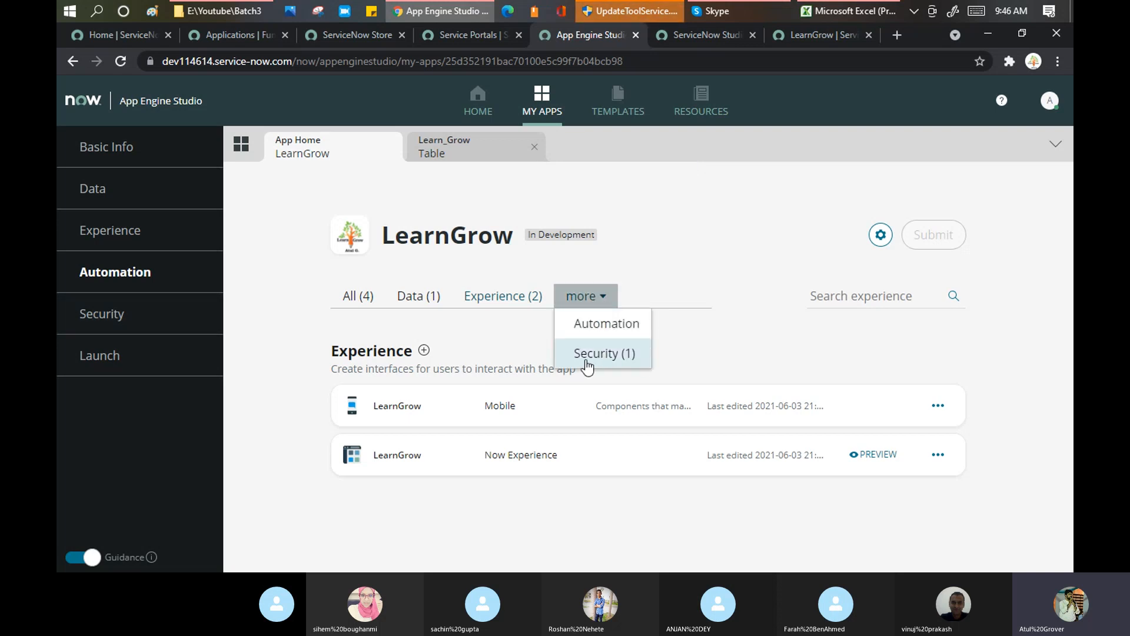
left_click(606, 330)
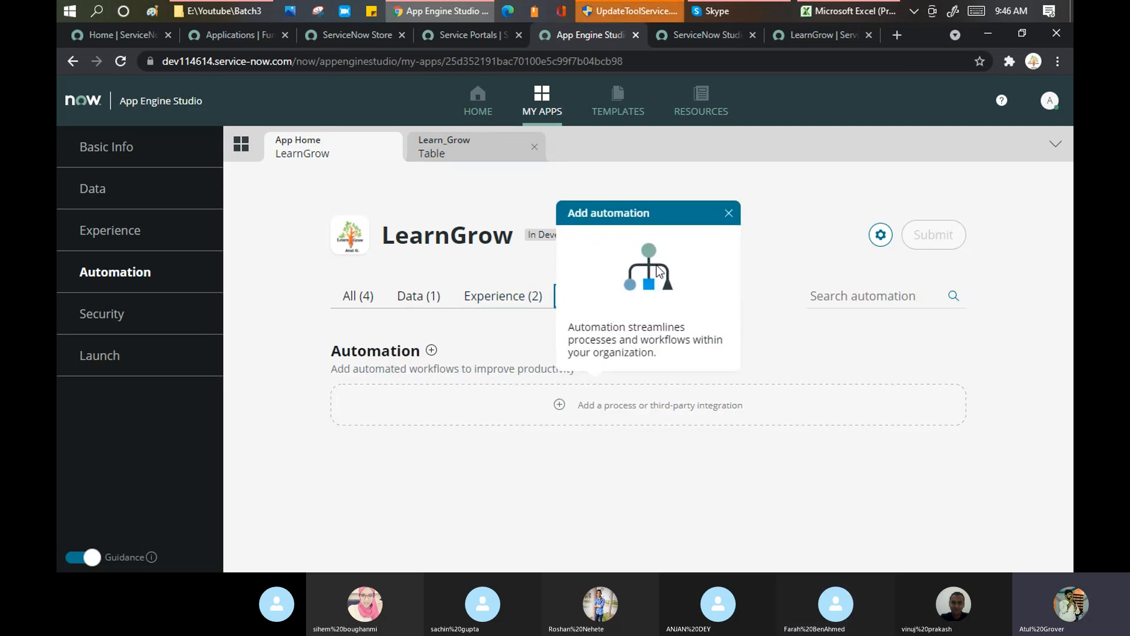
left_click(728, 213)
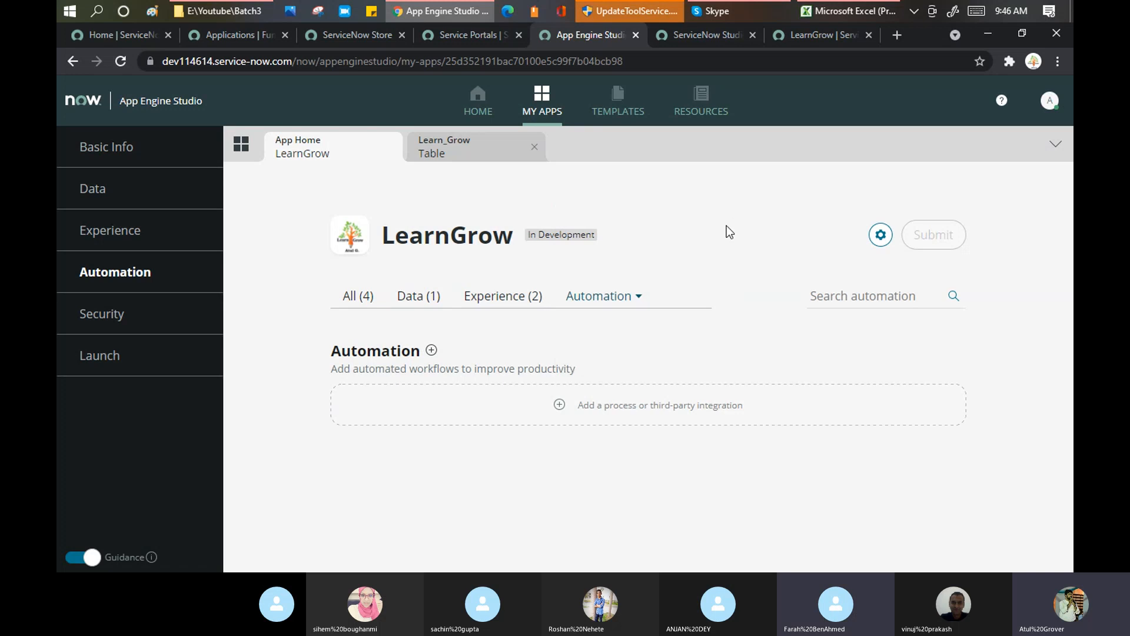
- Begin adding a process or third-party integration and examine the automation templates and the integrations they require
left_click(618, 416)
scroll(613, 353, "down", 2)
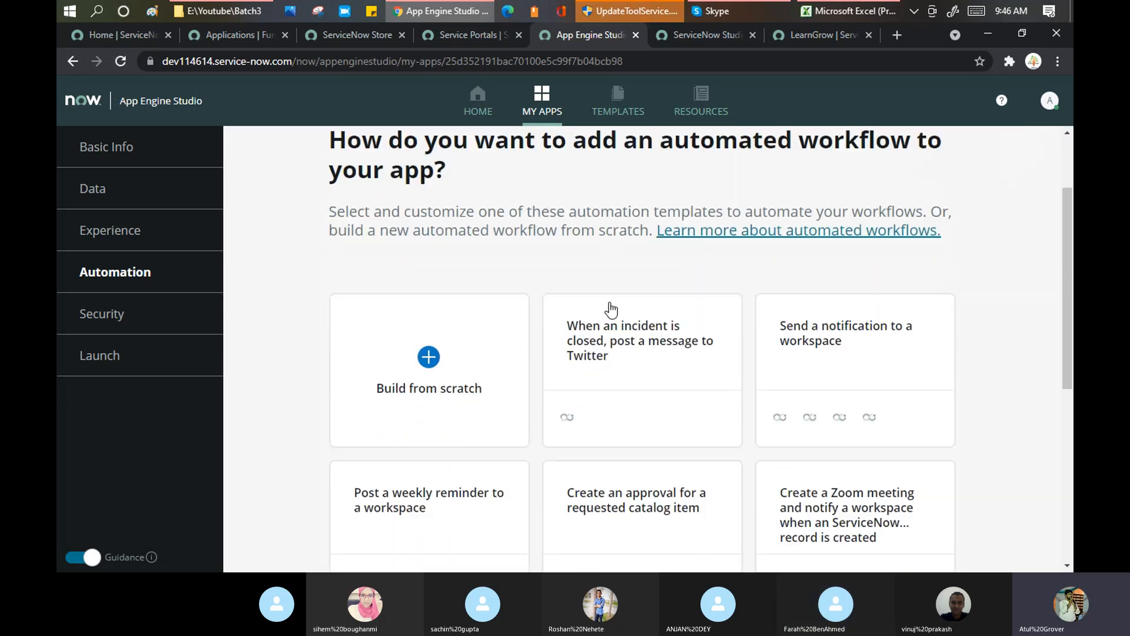
scroll(588, 329, "down", 1)
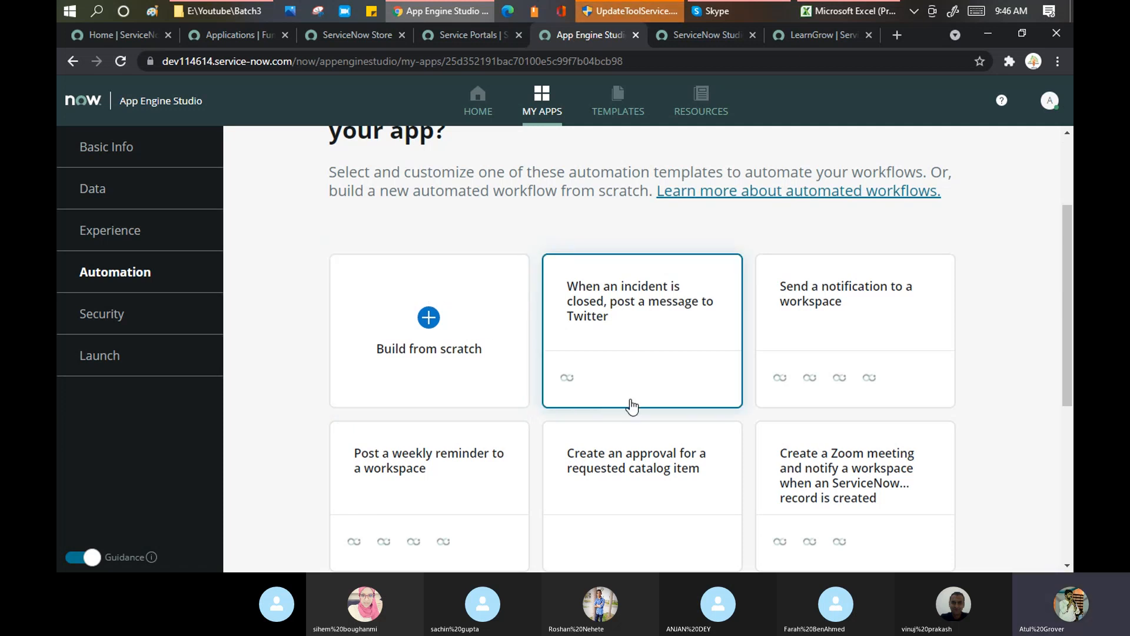
mouse_move(571, 384)
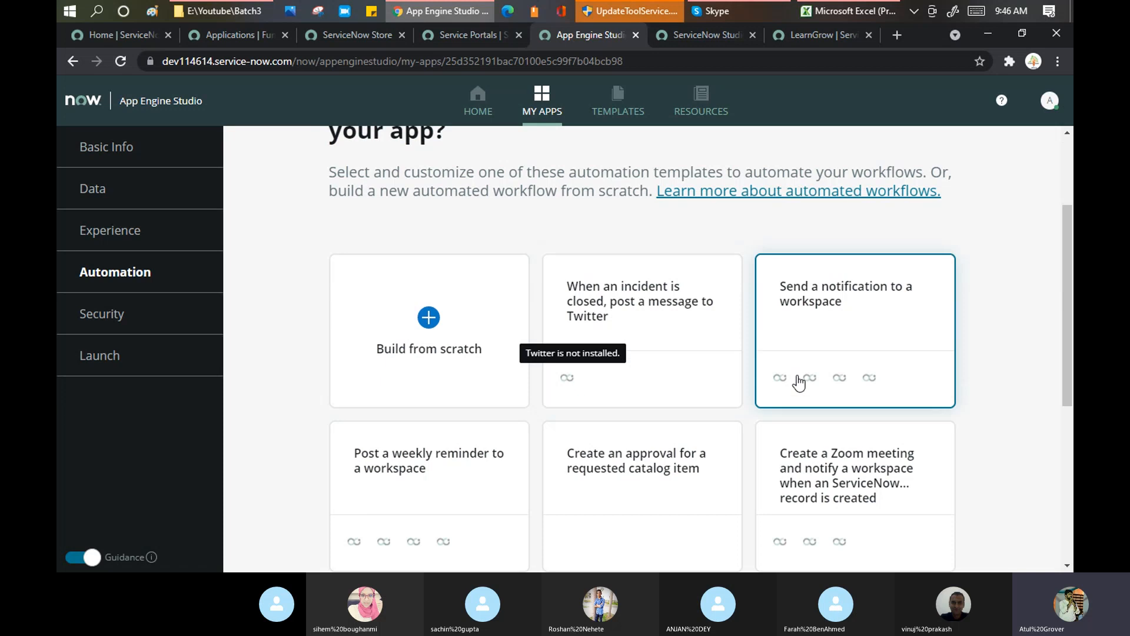
mouse_move(780, 384)
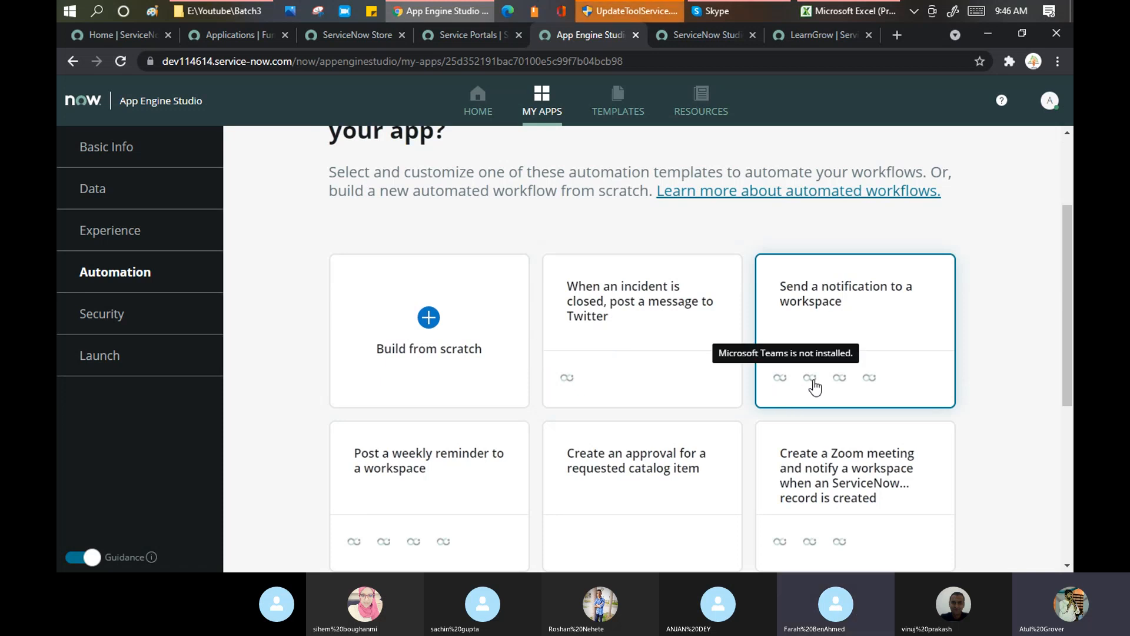
mouse_move(829, 396)
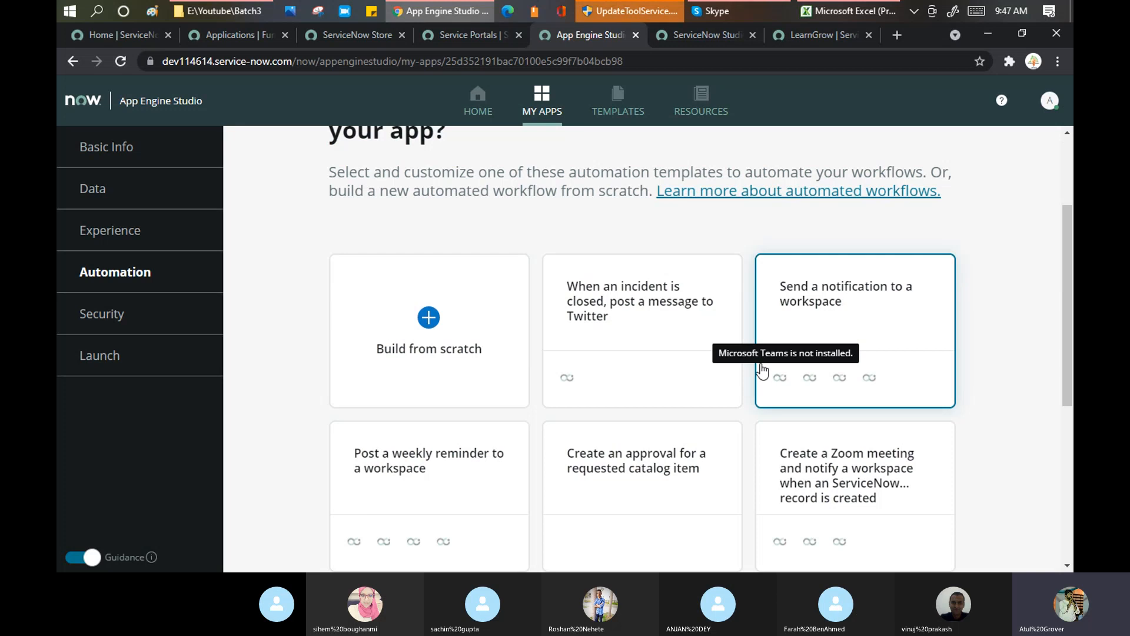
scroll(862, 359, "down", 3)
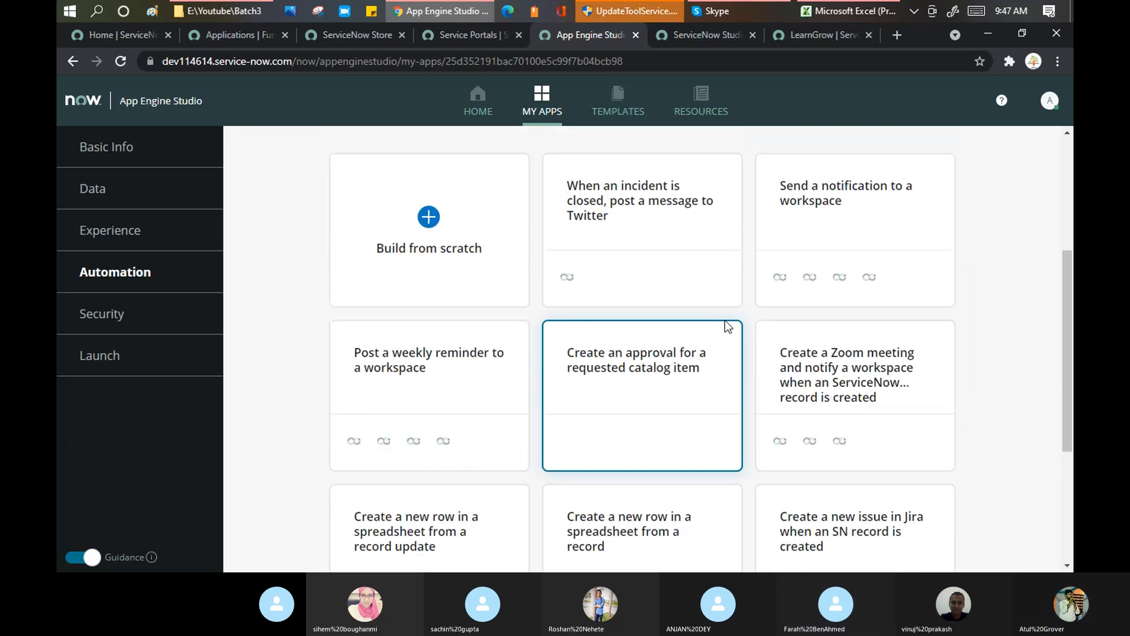
scroll(726, 321, "up", 3)
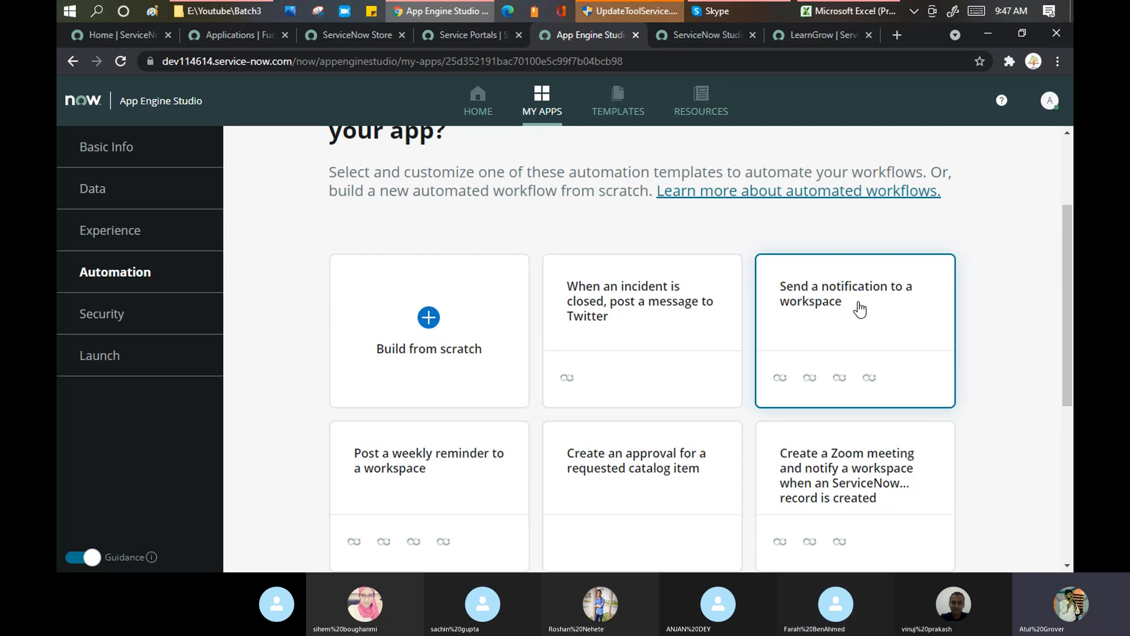
scroll(860, 308, "down", 3)
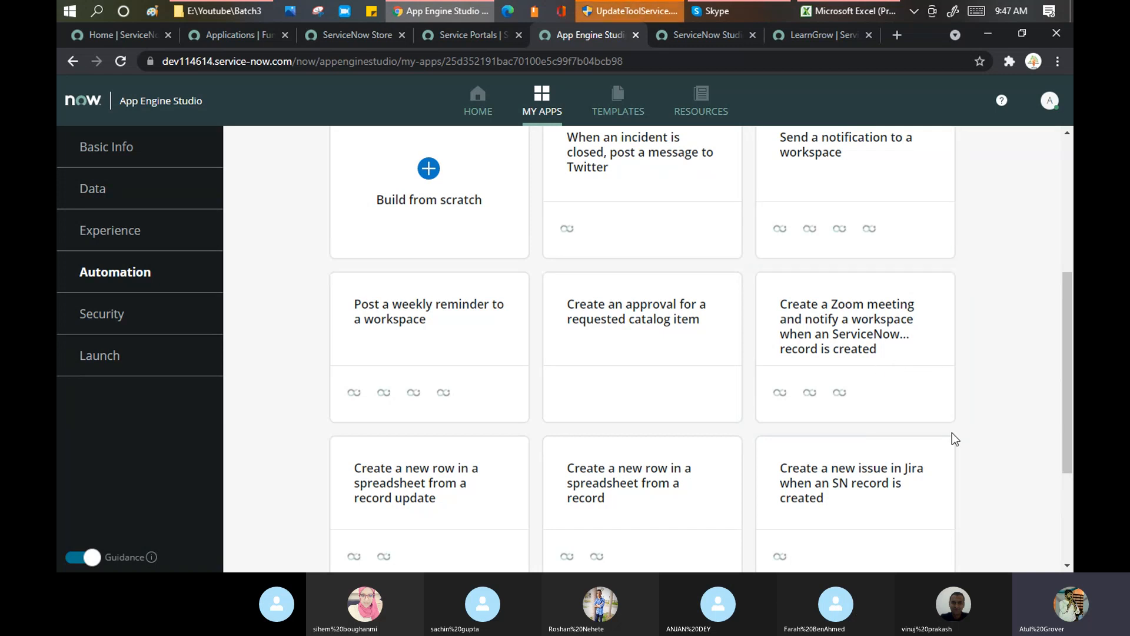
- Start building a new automation from scratch for the LearnGrow app and name the flow LG
scroll(845, 323, "down", 3)
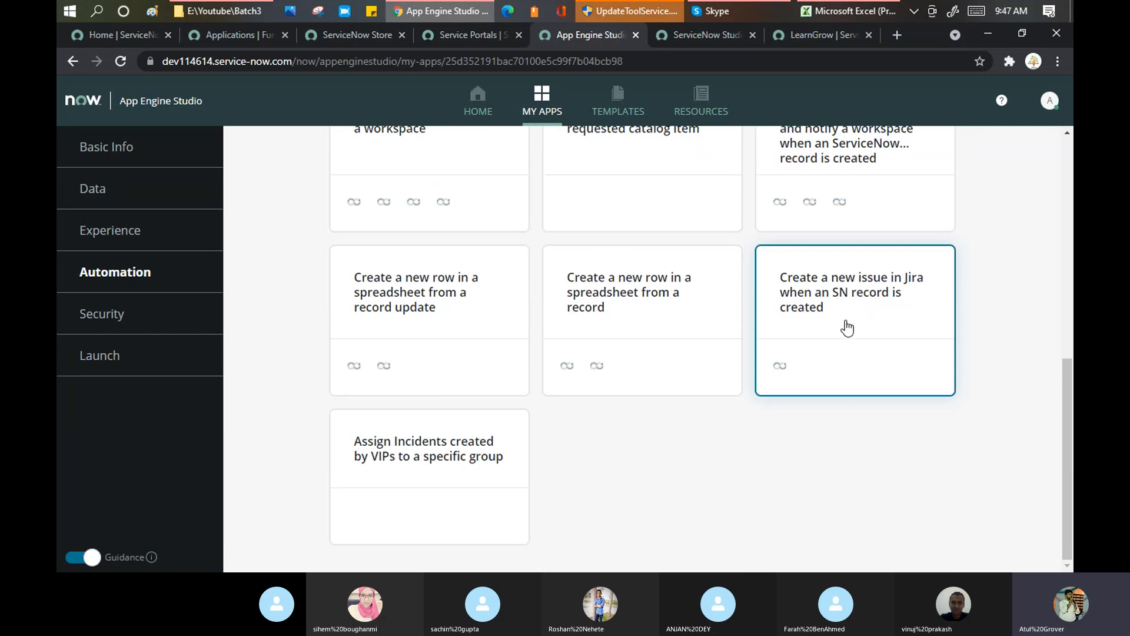
scroll(847, 329, "up", 5)
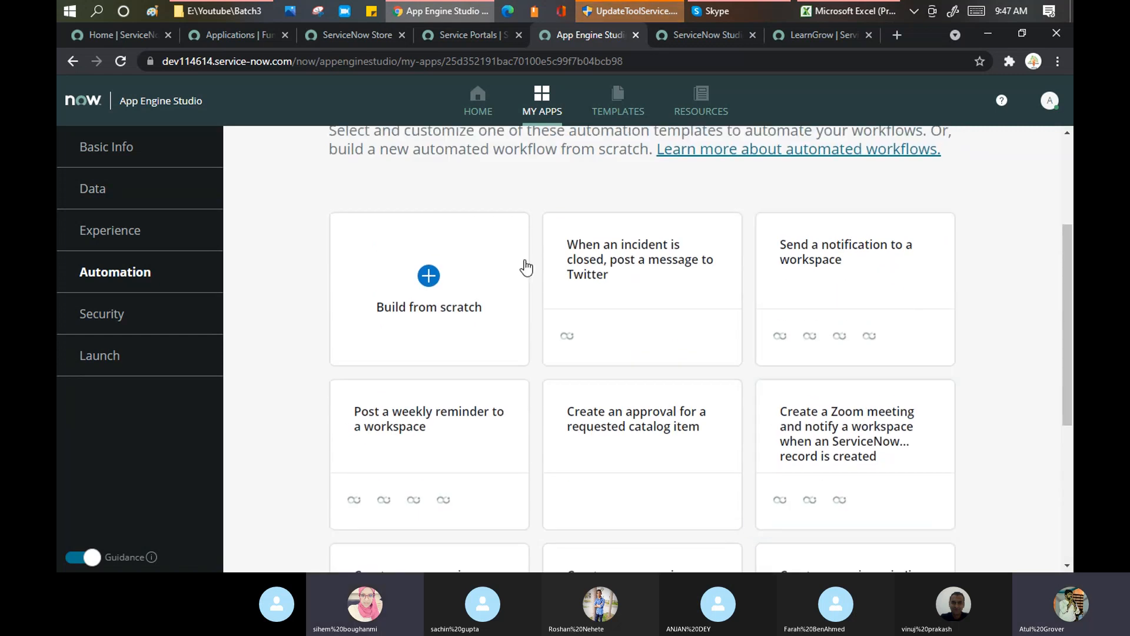
left_click(431, 272)
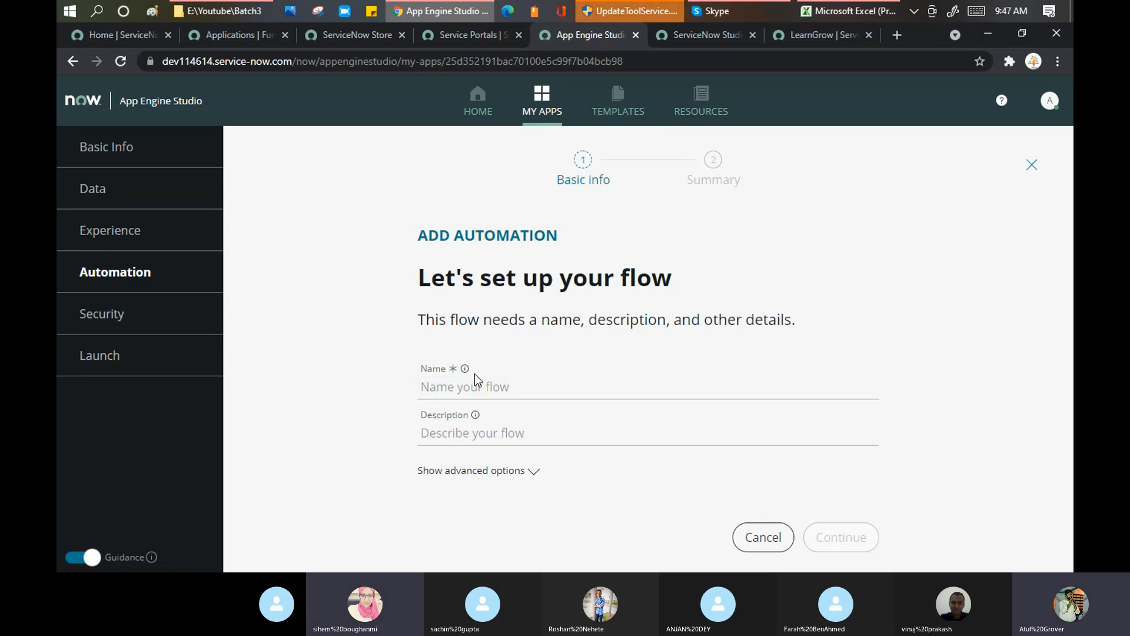
left_click(469, 389)
type("LG")
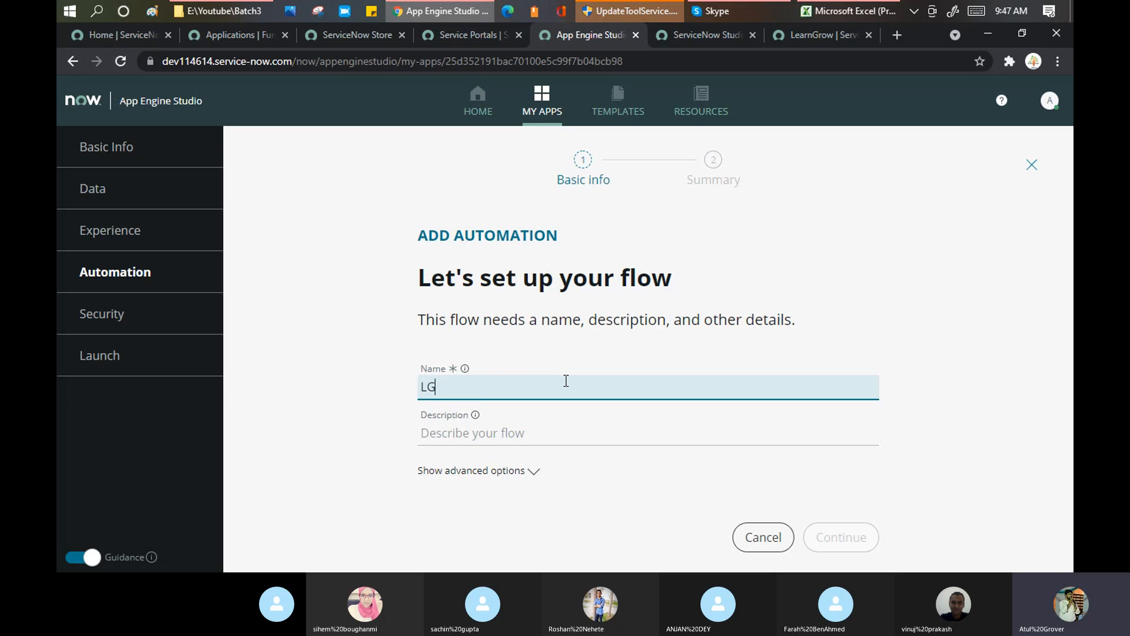
- Expand the flow's advanced options and review the application, protection, run-as and role settings
left_click(538, 479)
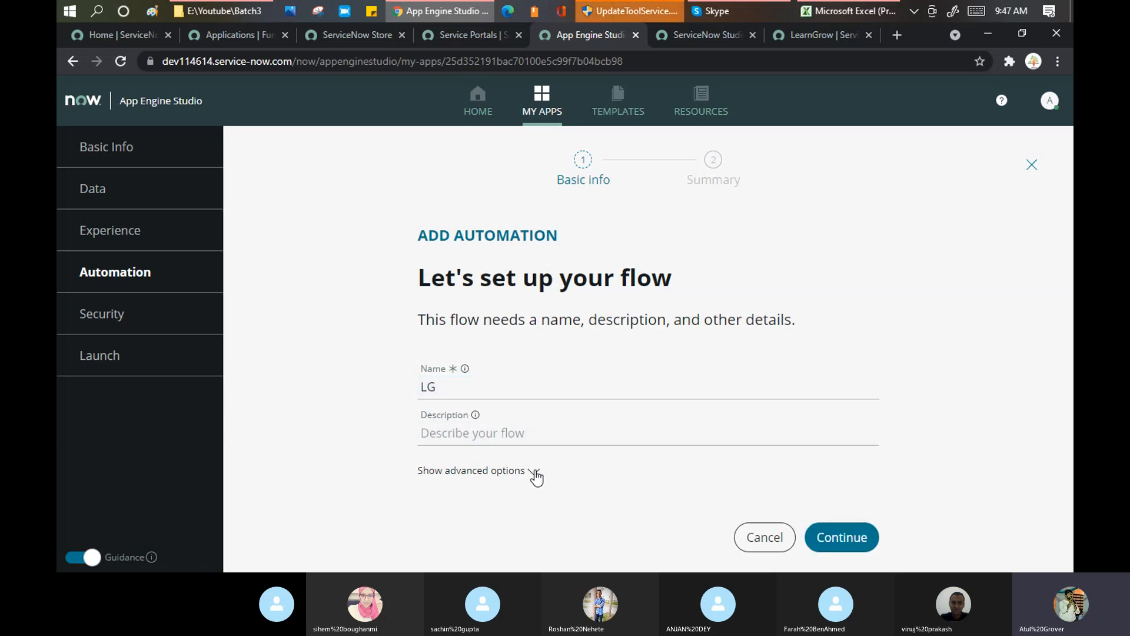
left_click(539, 437)
scroll(658, 370, "down", 3)
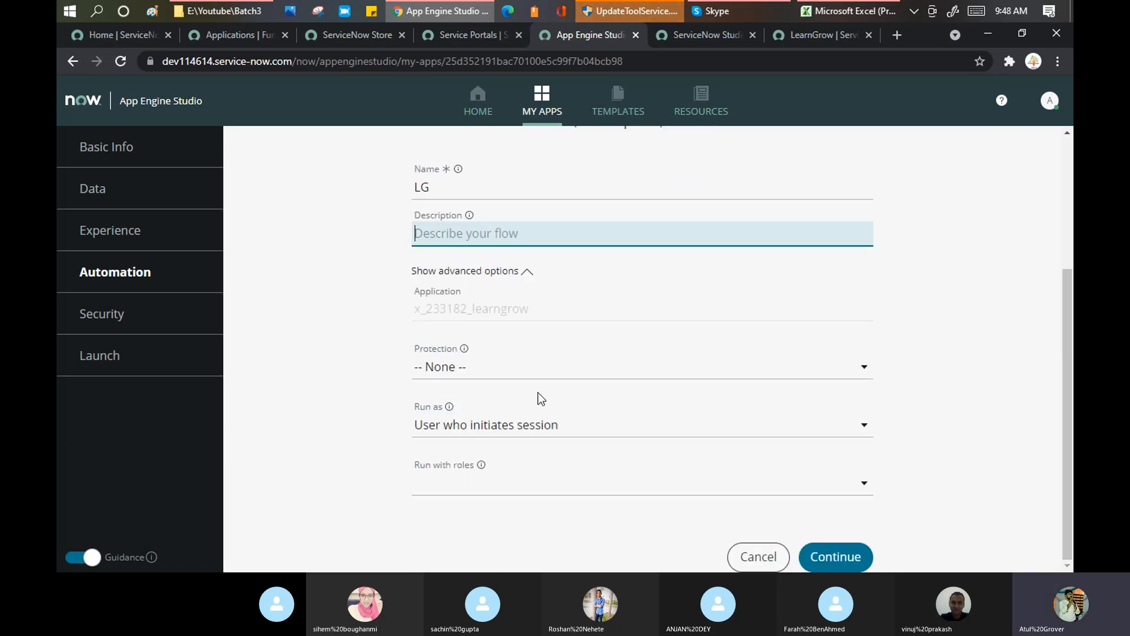
- Keep the LG flow's protection at None and create the flow
left_click(549, 379)
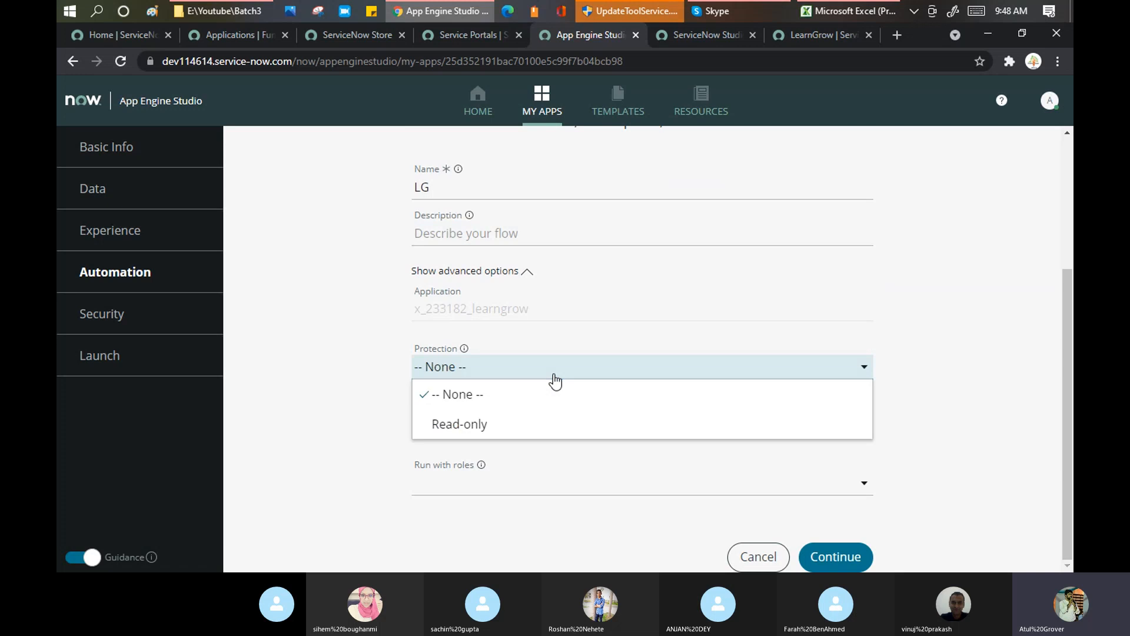
left_click(490, 393)
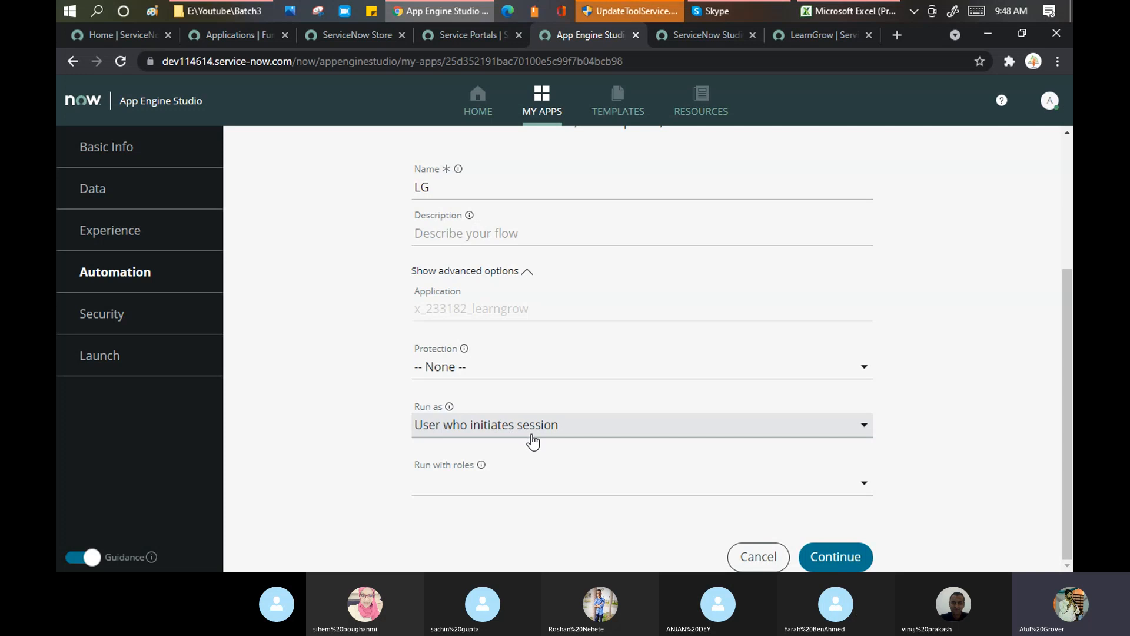
left_click(481, 376)
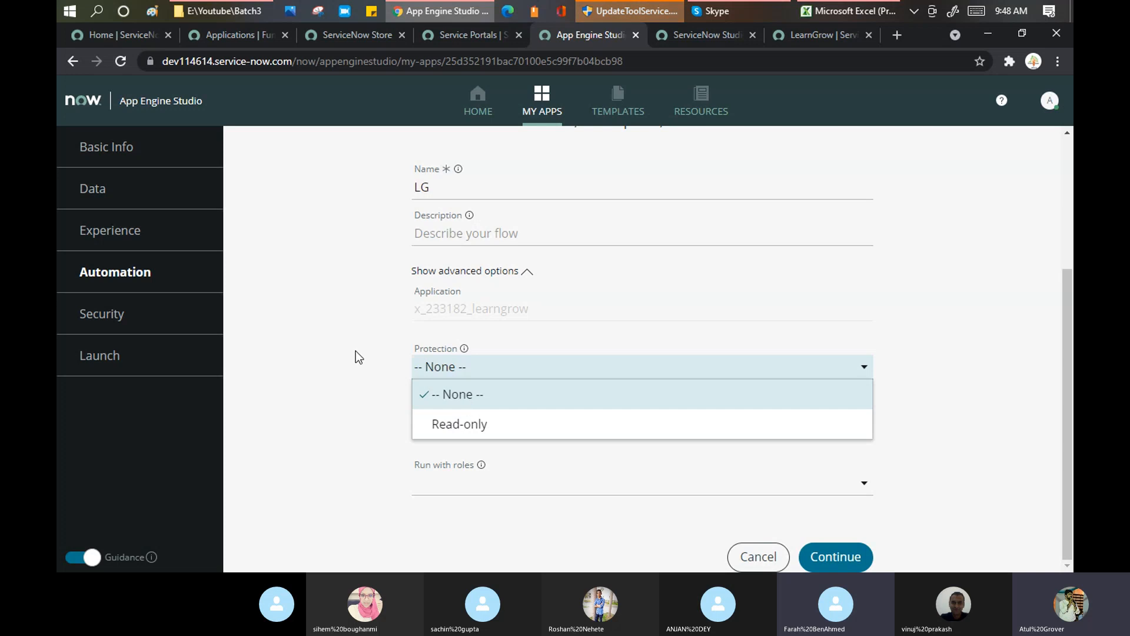
left_click(335, 322)
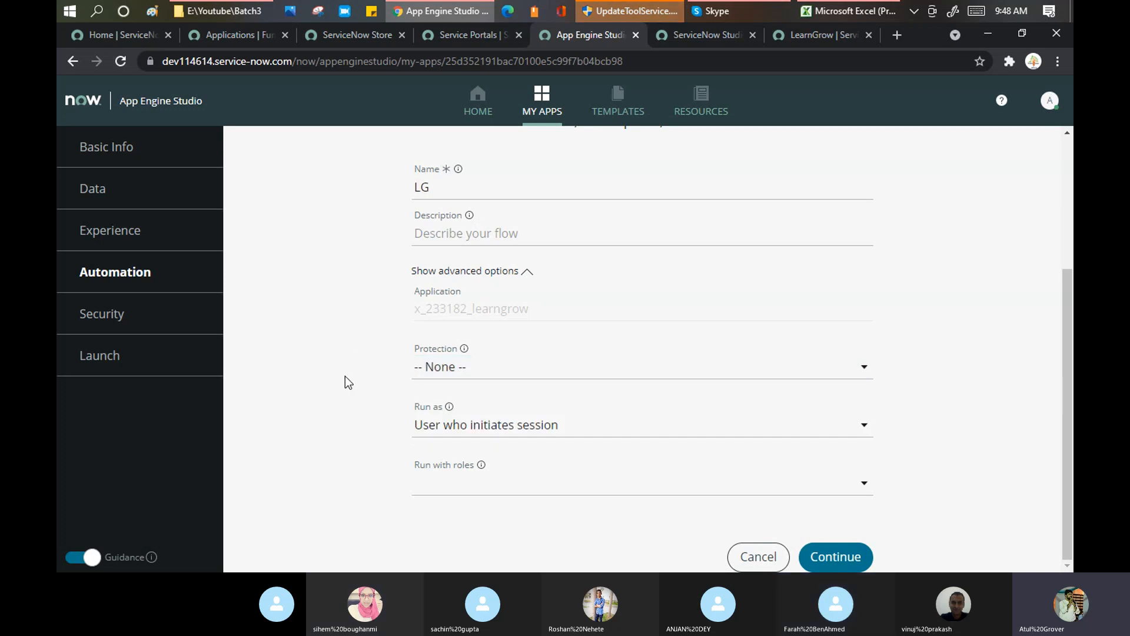
left_click(849, 565)
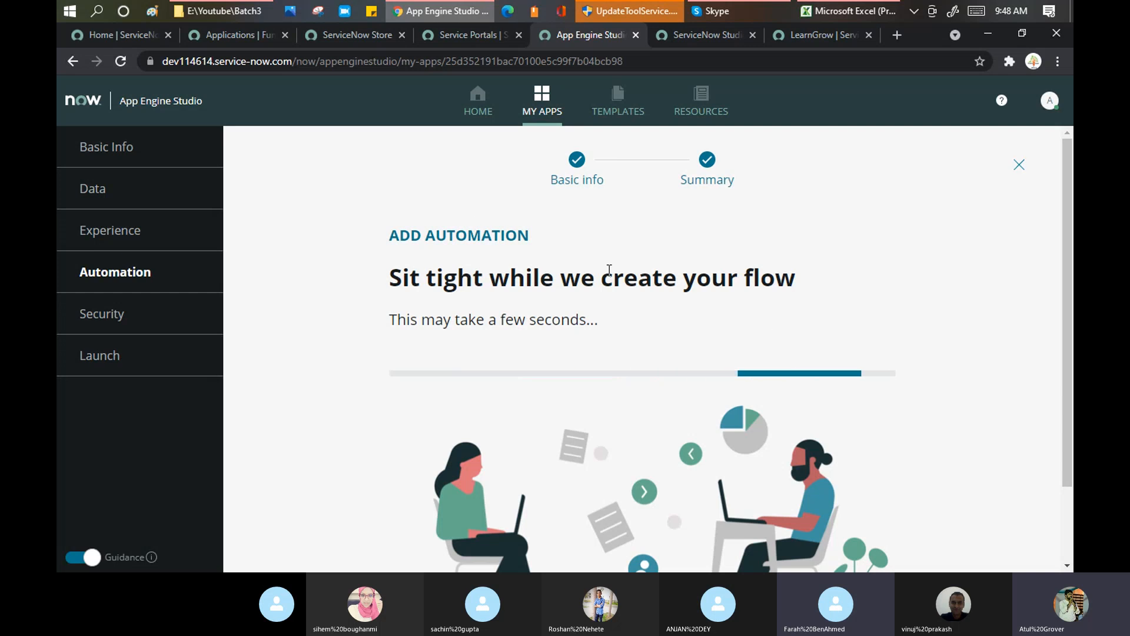
left_click_drag(692, 277, 753, 282)
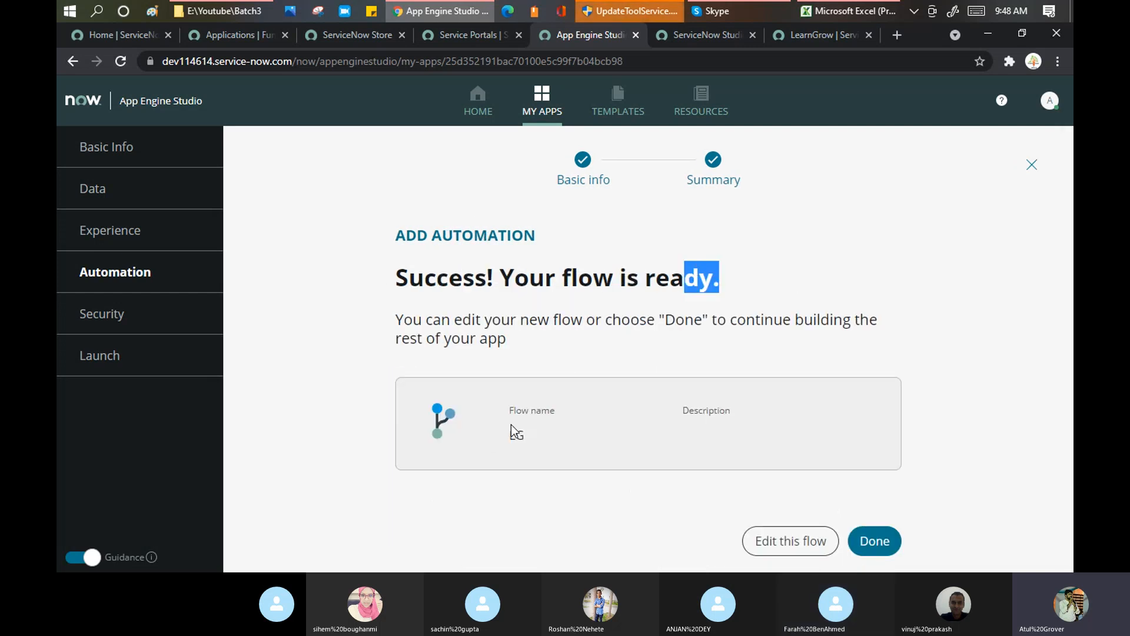
- Open the new LG flow for editing and skip the Flow Designer tour
left_click(790, 540)
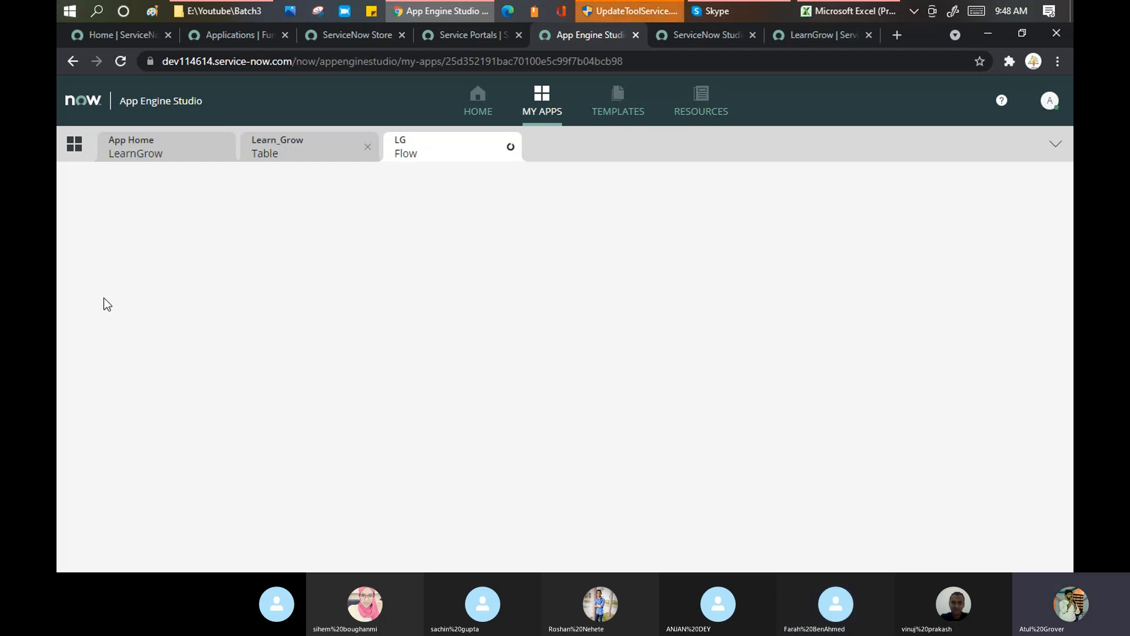
left_click(729, 6)
left_click(729, 6)
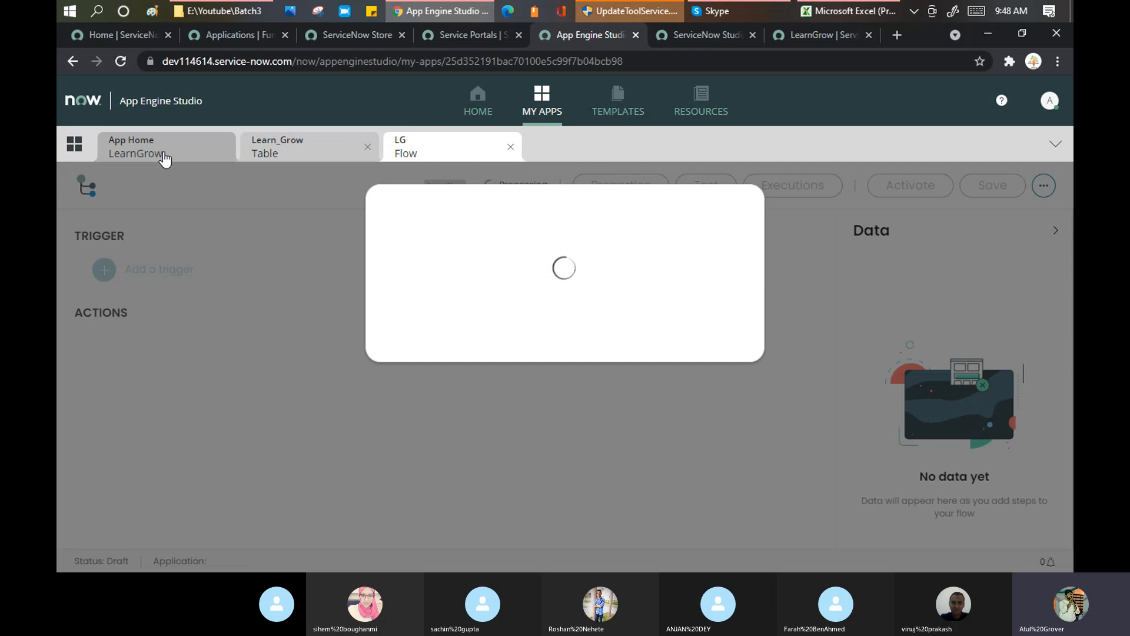
left_click(156, 151)
left_click(583, 150)
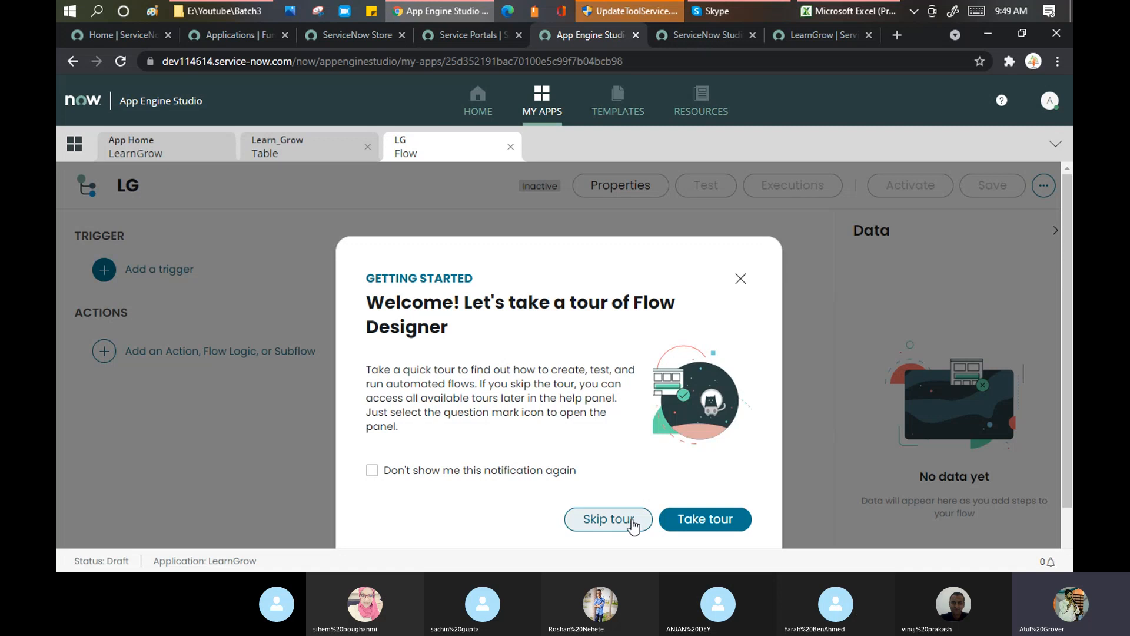
left_click(631, 519)
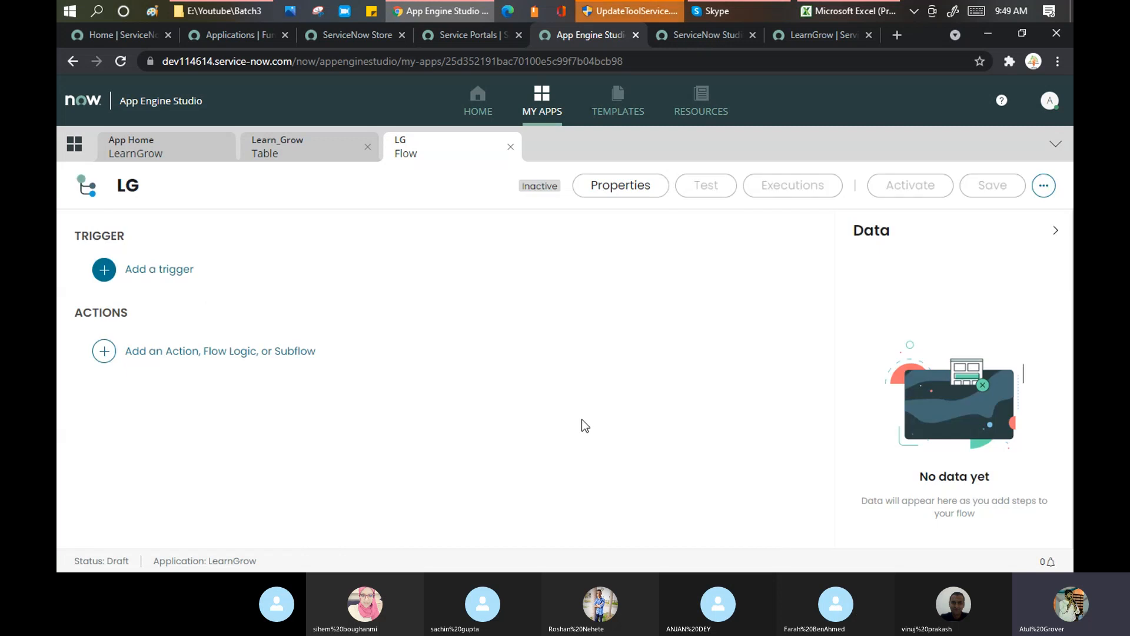
- Add a Service Catalog trigger to the LG flow and save the flow
left_click(104, 269)
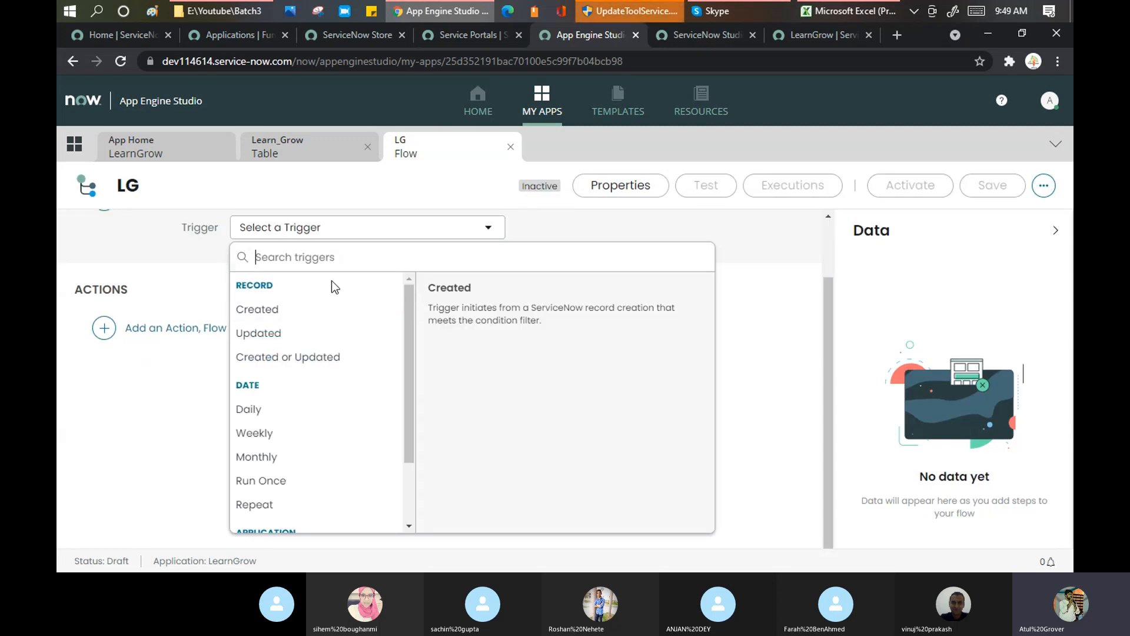
type("cata")
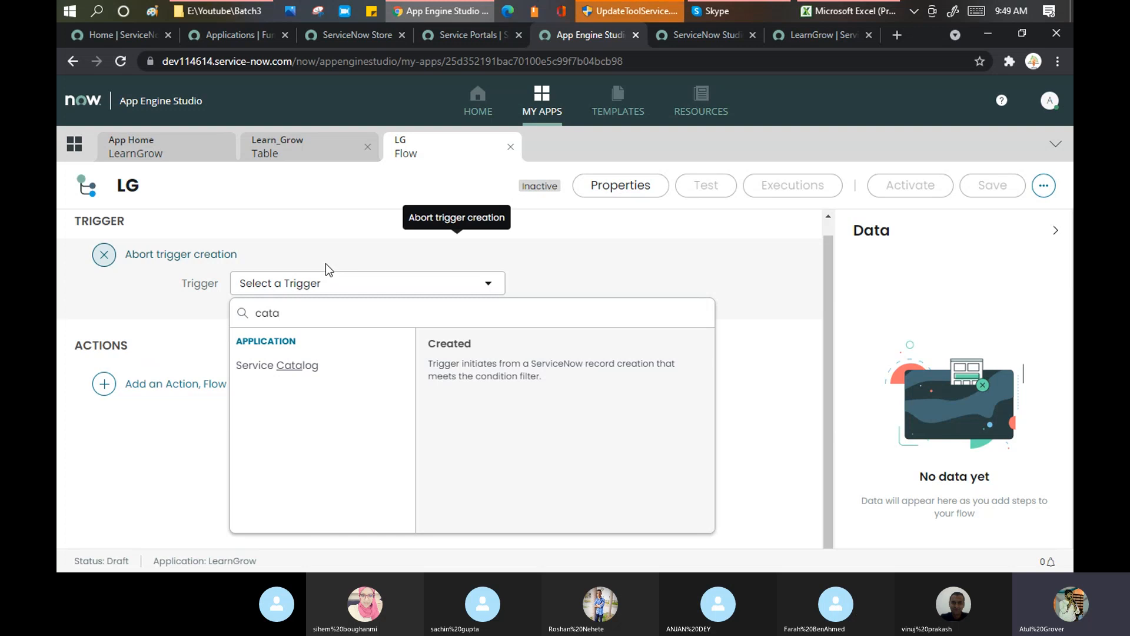
key("Down")
key("Return")
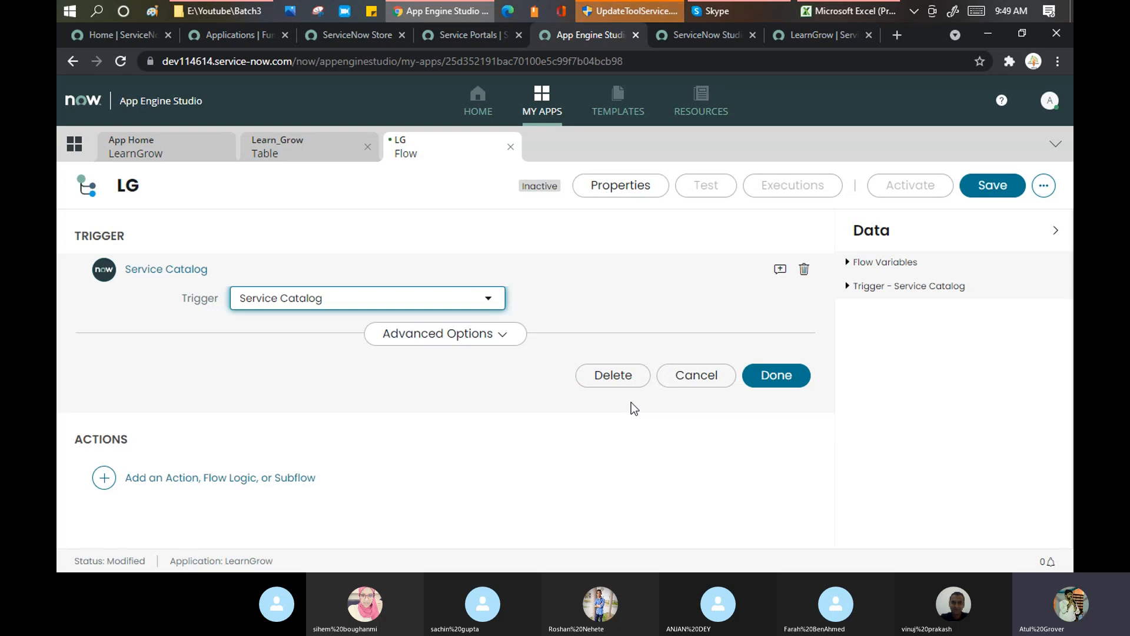
left_click(993, 190)
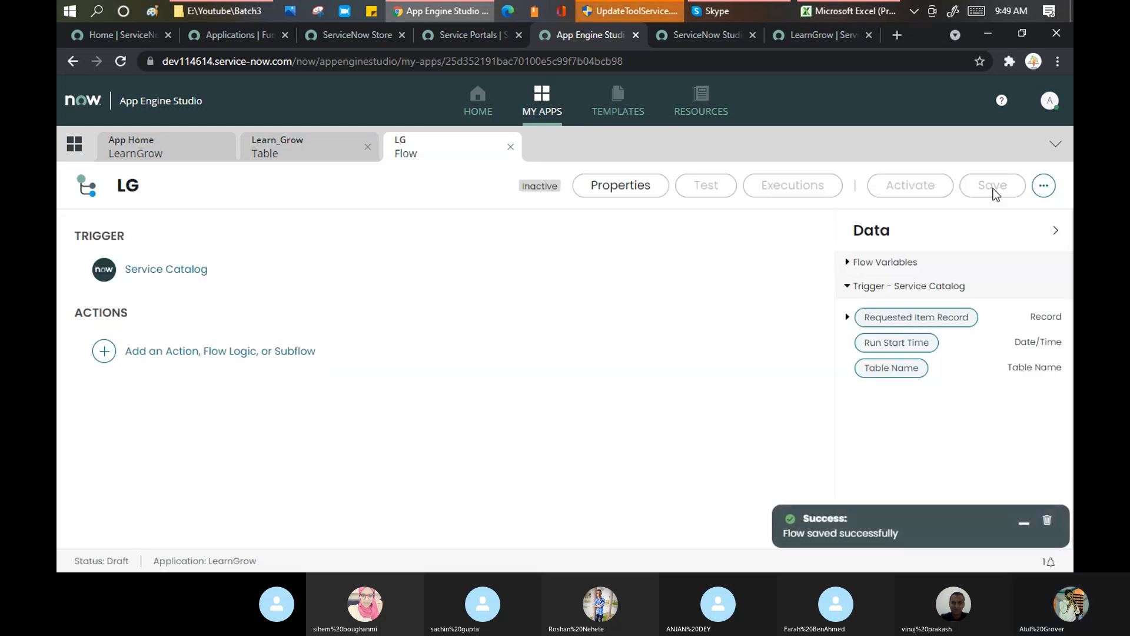
- Open the snc_internal role from the LearnGrow app's security components and examine the role requirement for modifying it
left_click(147, 152)
left_click(656, 297)
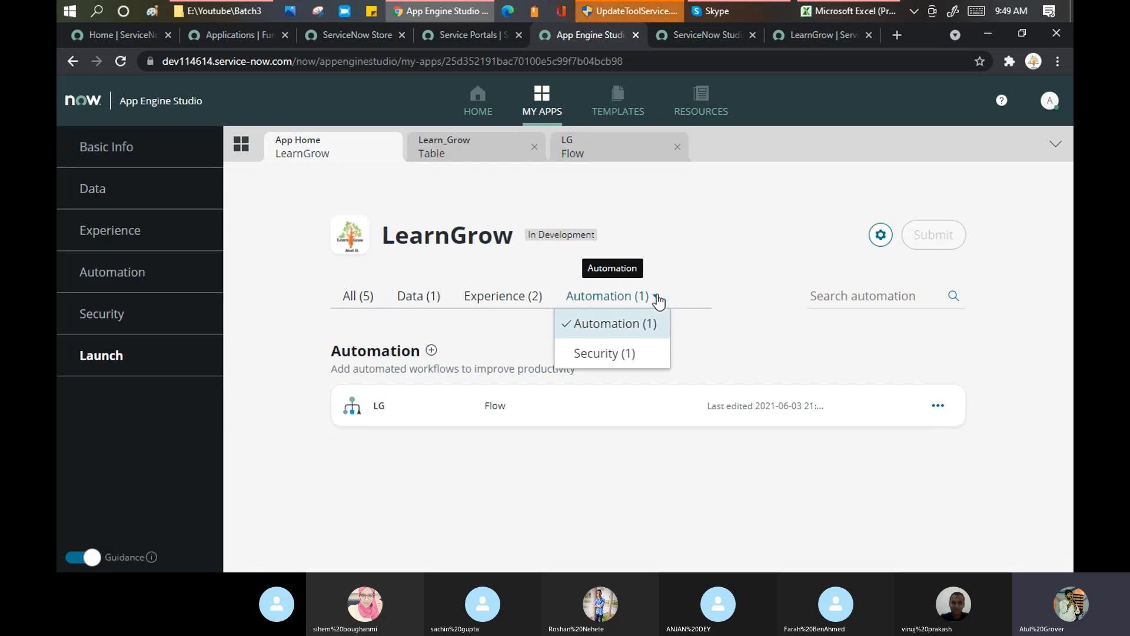
left_click(619, 357)
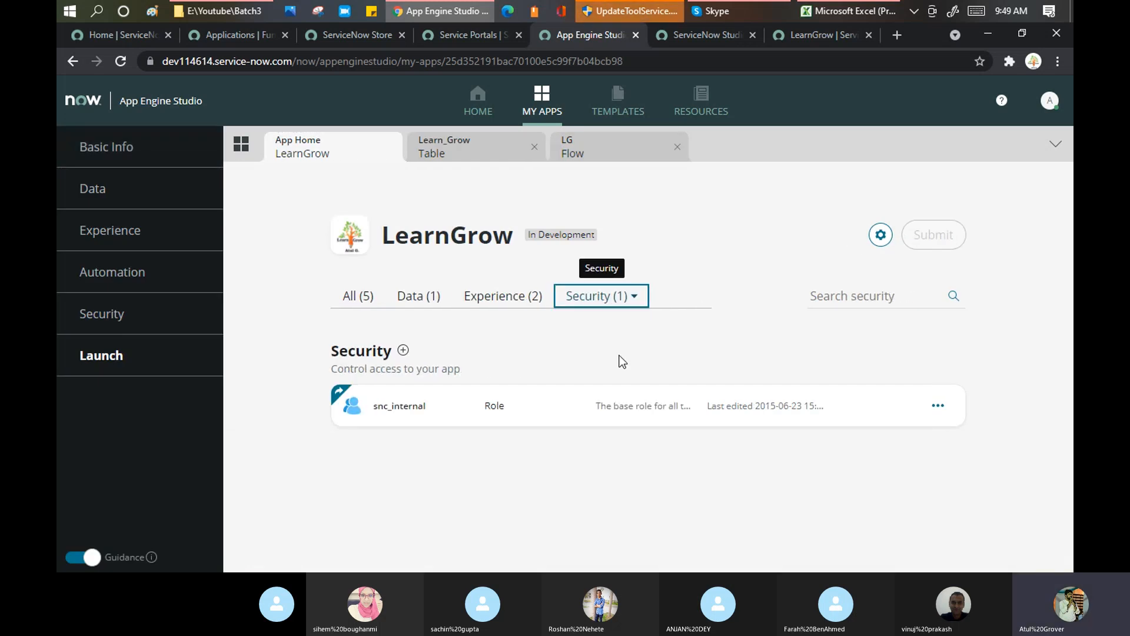
left_click(366, 407)
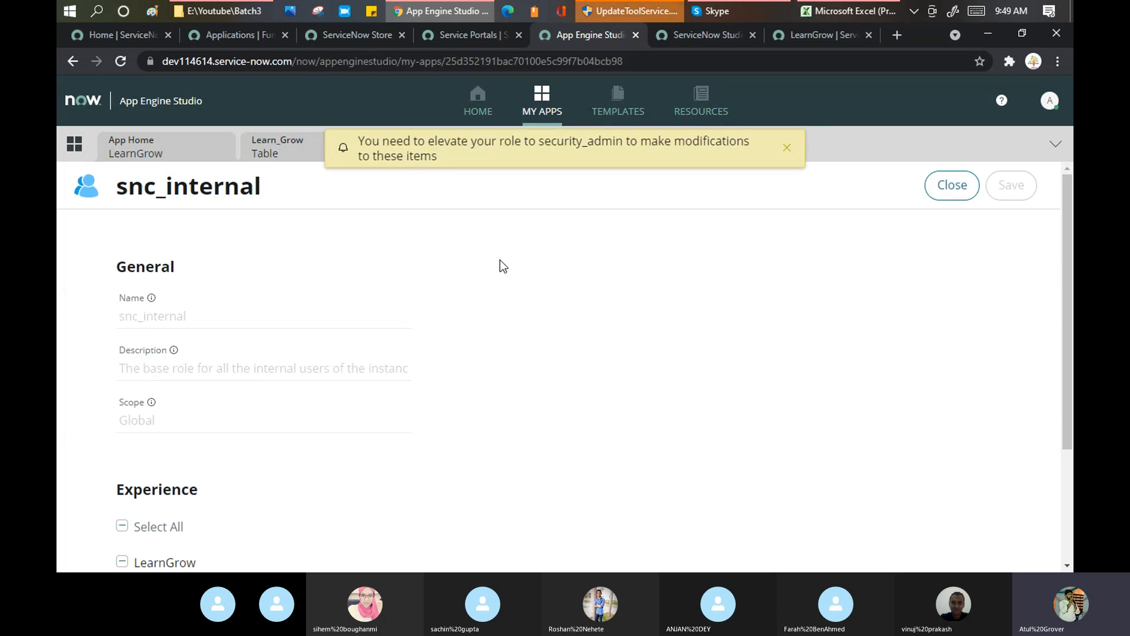
left_click(360, 147)
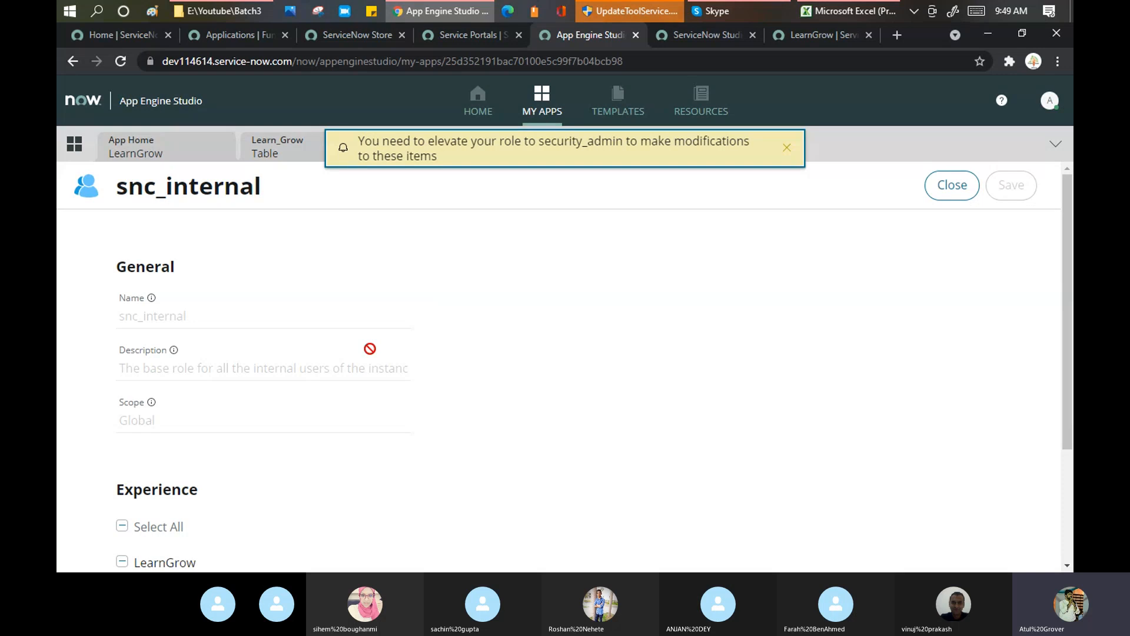
left_click_drag(539, 142, 614, 141)
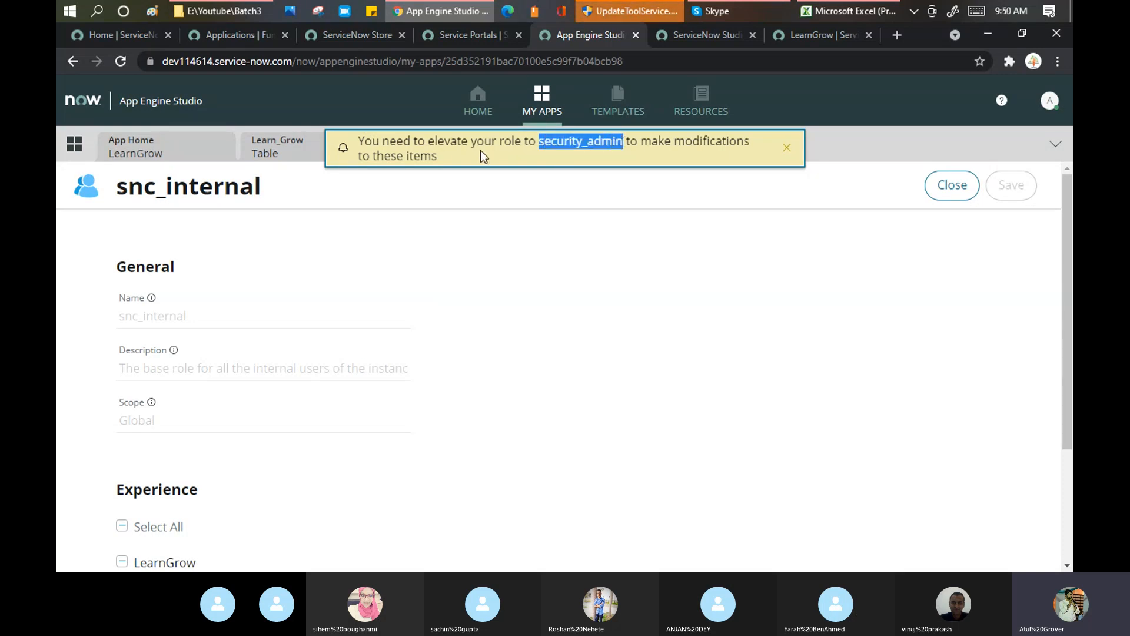
- Switch to Excel, locate the Access Control List / Elevated Role topic in the Agenda sheet, and return to App Engine Studio in the browser
left_click(853, 8)
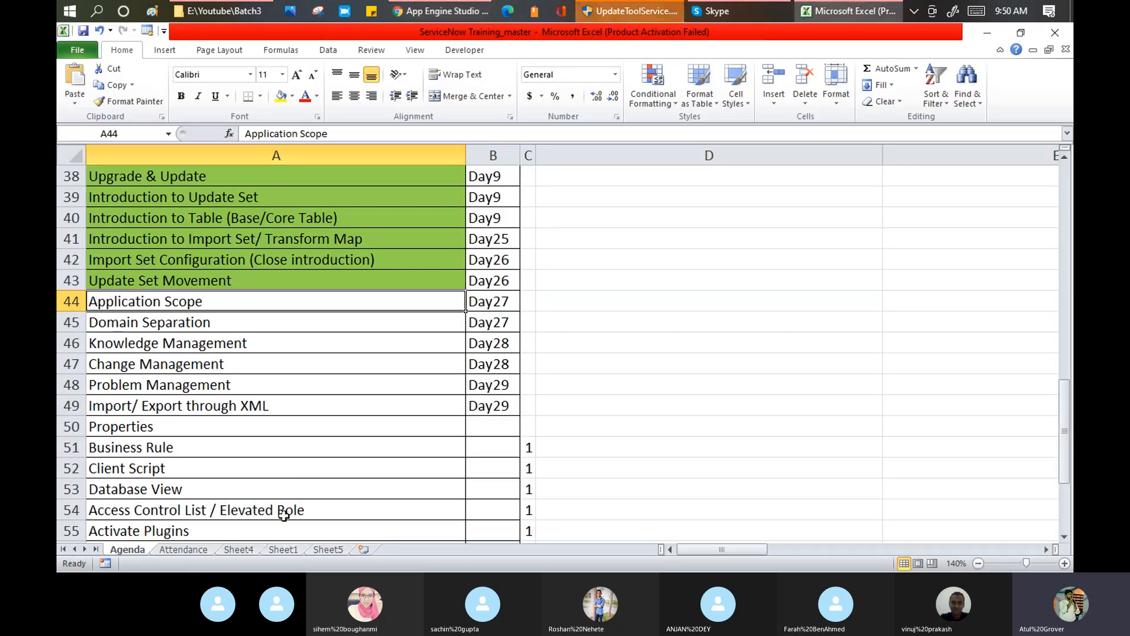
left_click(265, 513)
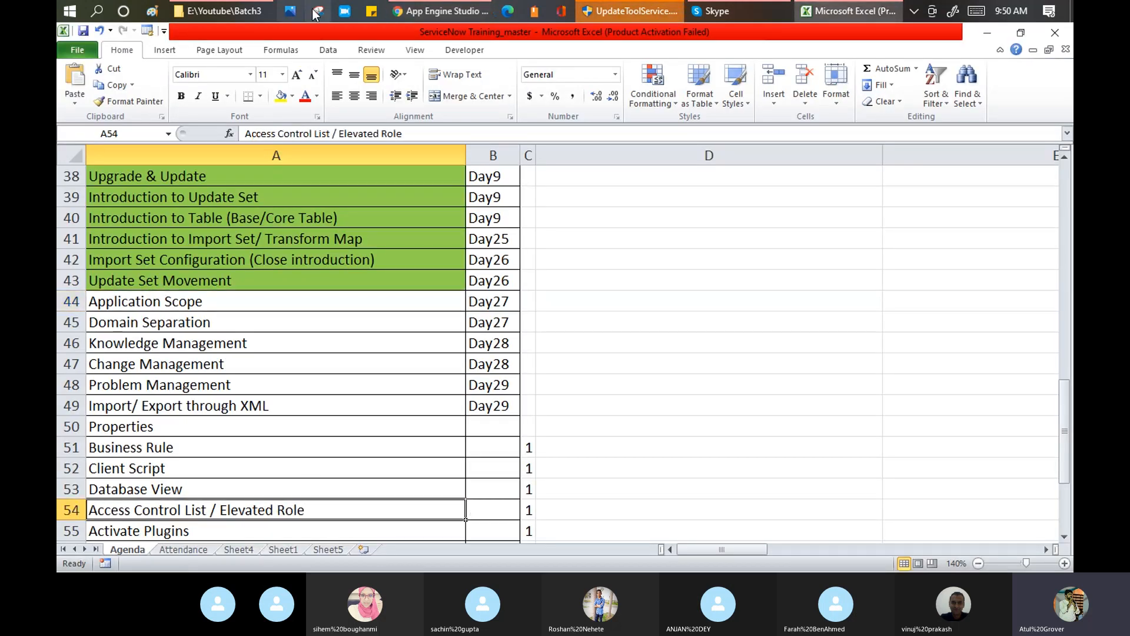
left_click(437, 13)
left_click(492, 39)
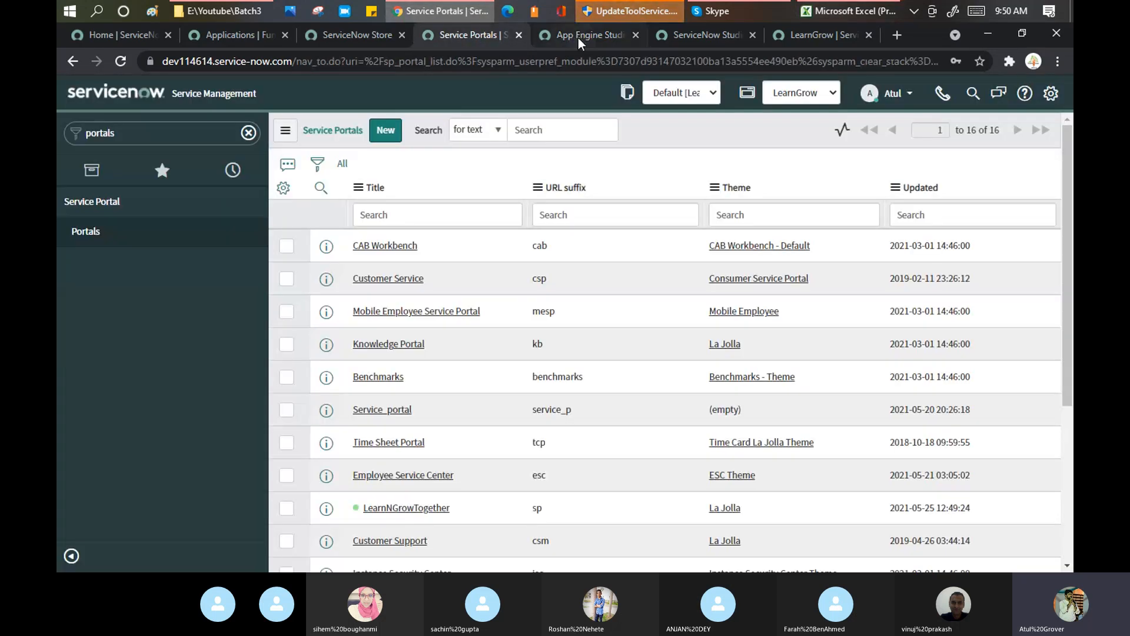
left_click(578, 39)
- Go back to the LearnGrow app home, open the application properties and save them
left_click(155, 152)
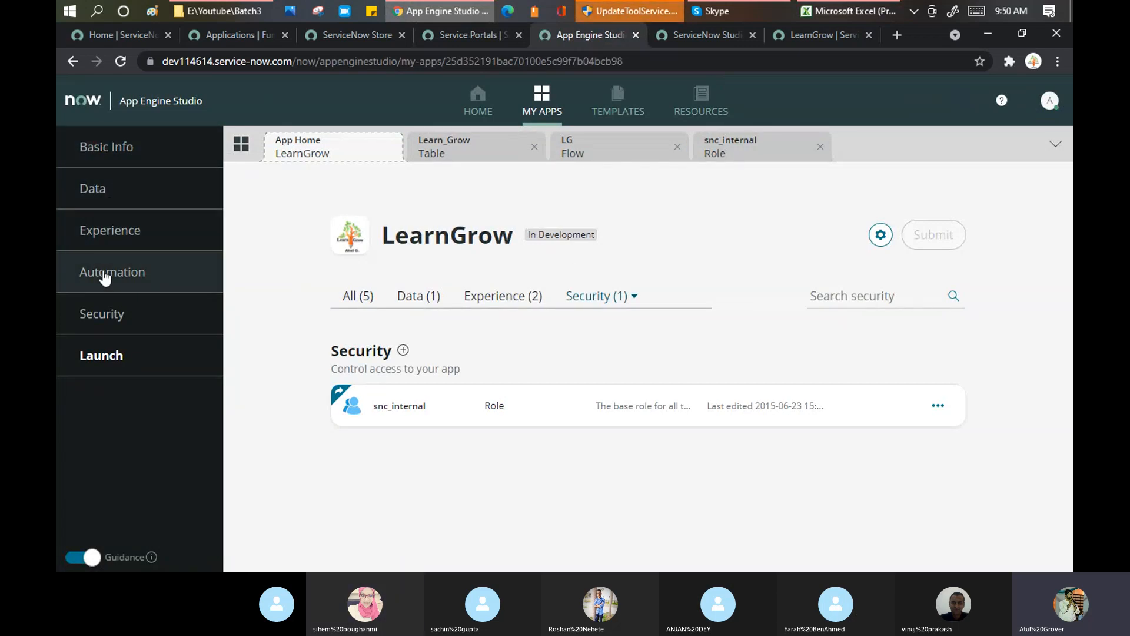
left_click(102, 360)
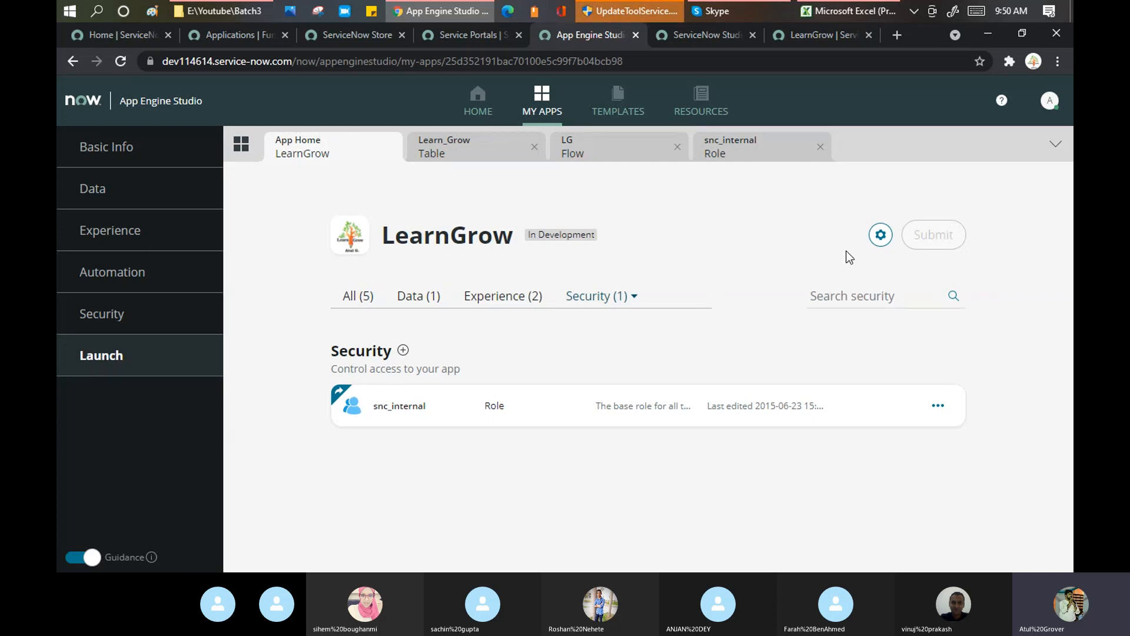
left_click(880, 234)
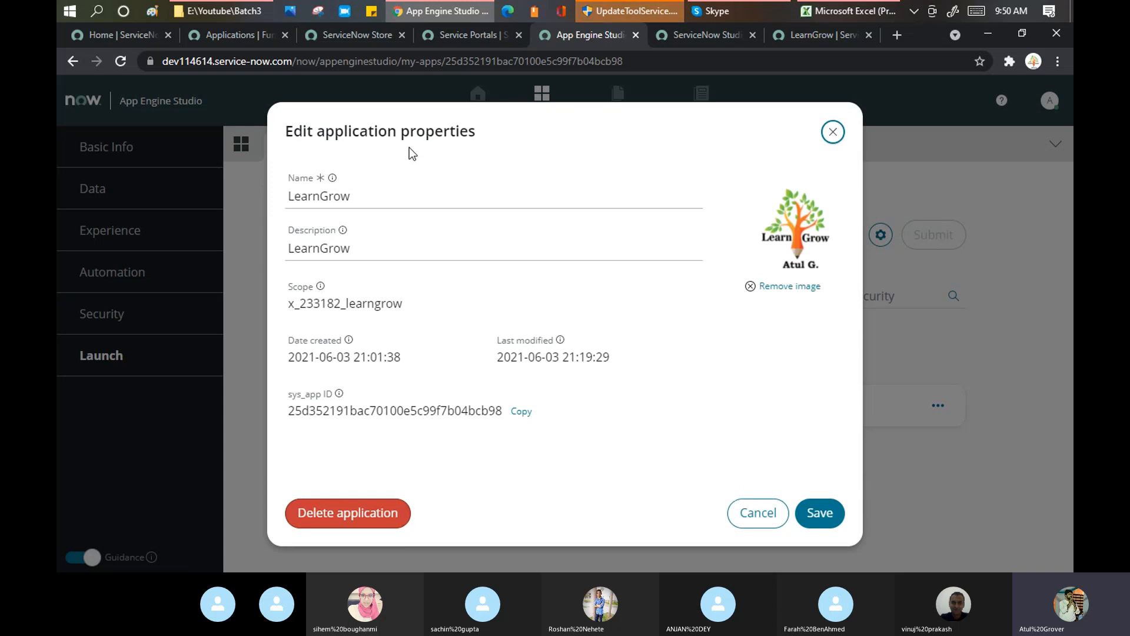
left_click(828, 517)
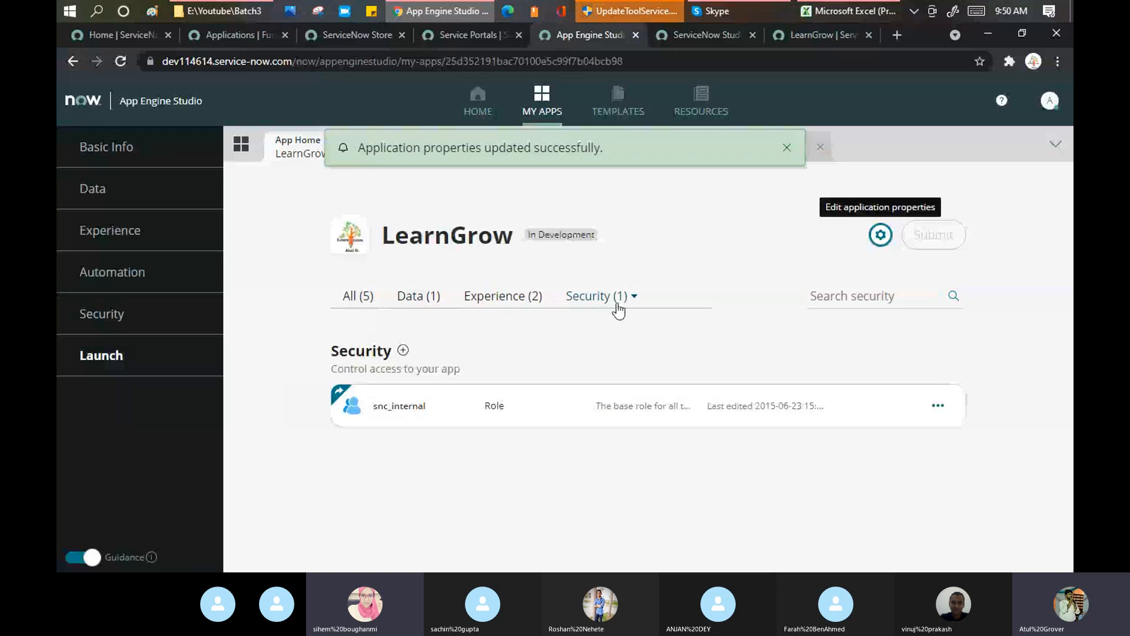
- Dismiss the update notification, check the component categories, and review the LearnGrow application properties once more without saving
left_click(634, 296)
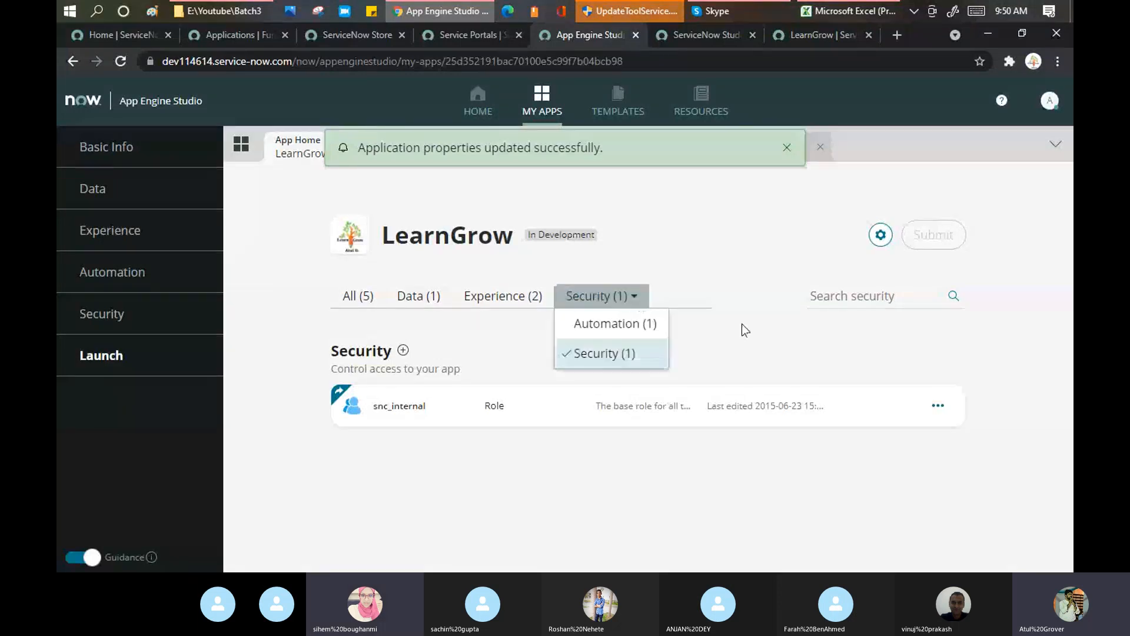
left_click(771, 335)
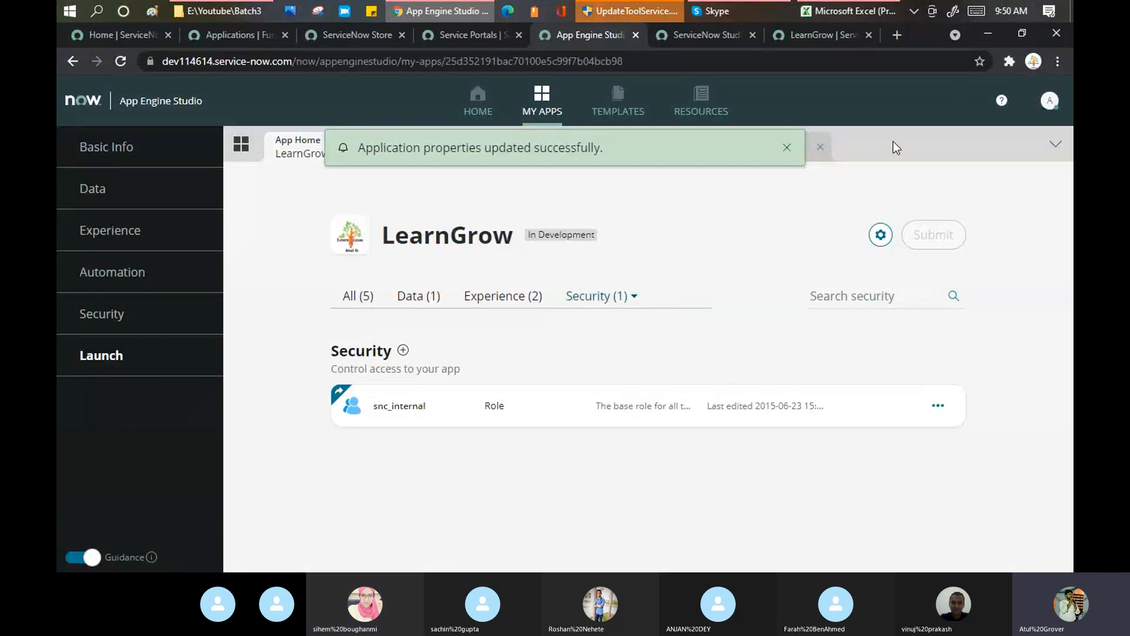
left_click(786, 147)
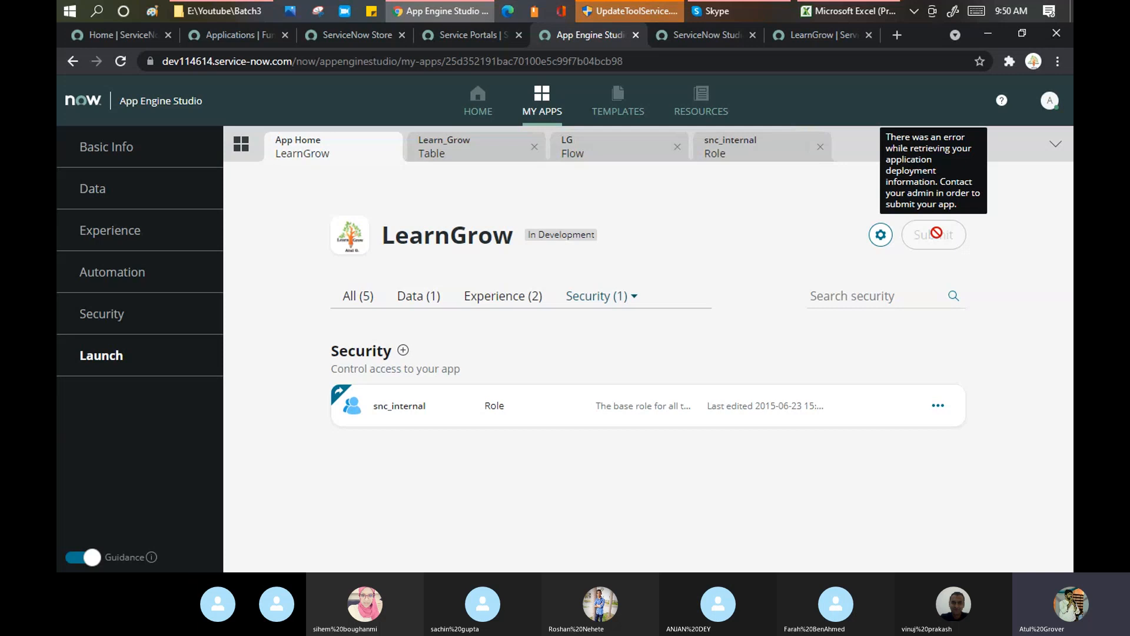
left_click(631, 297)
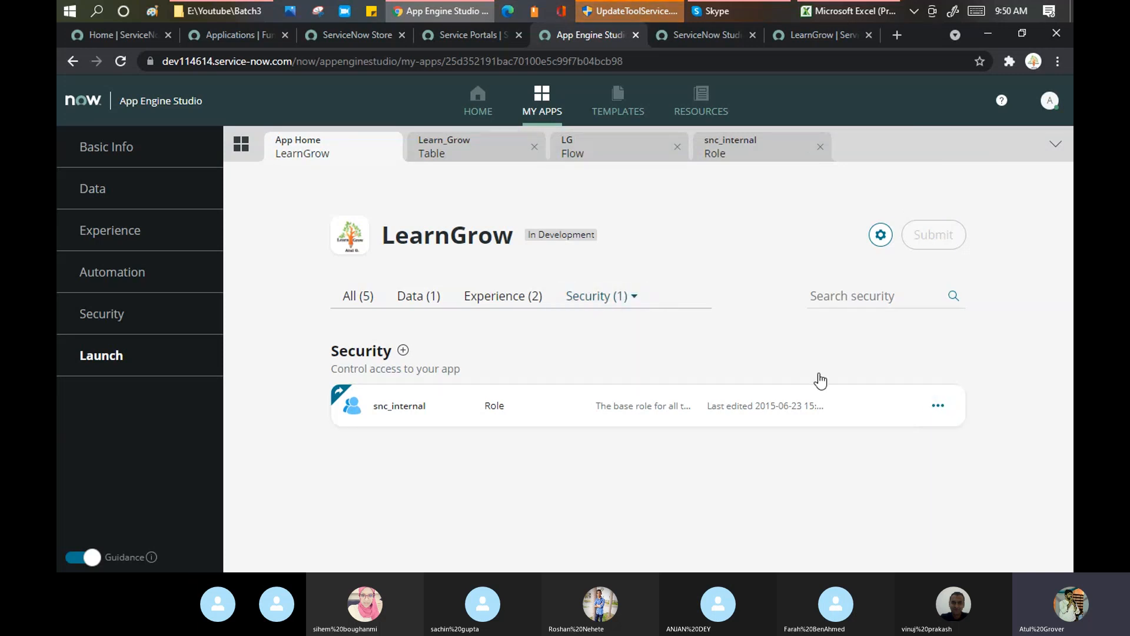
left_click(882, 236)
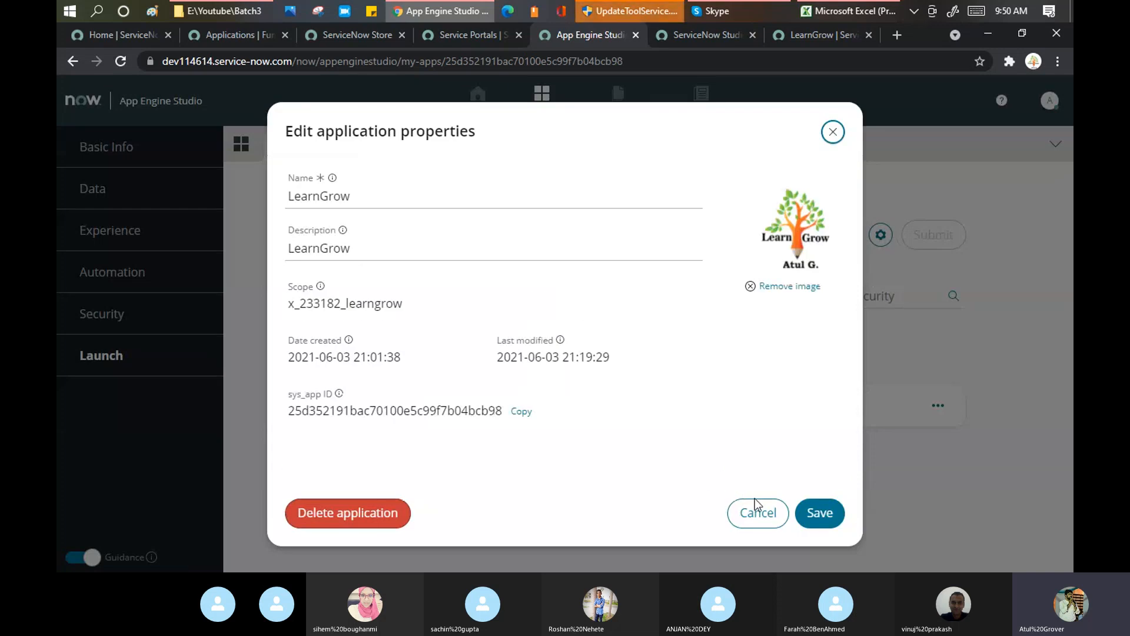
left_click(758, 505)
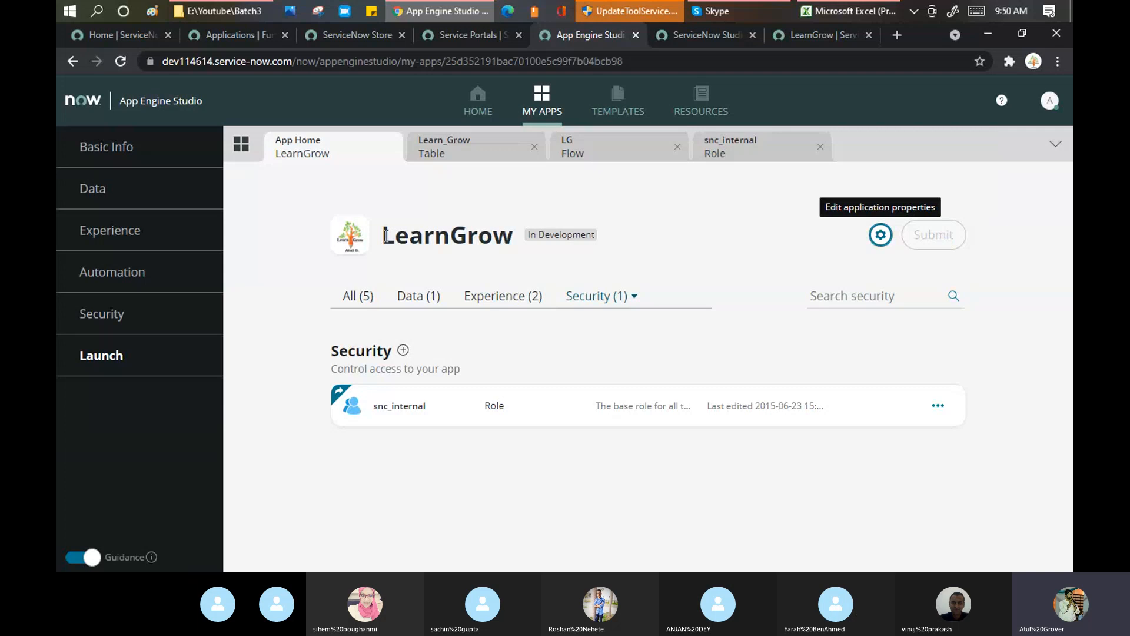
- Look through LearnGrow's data and experience components and the list of additional component categories
left_click(415, 303)
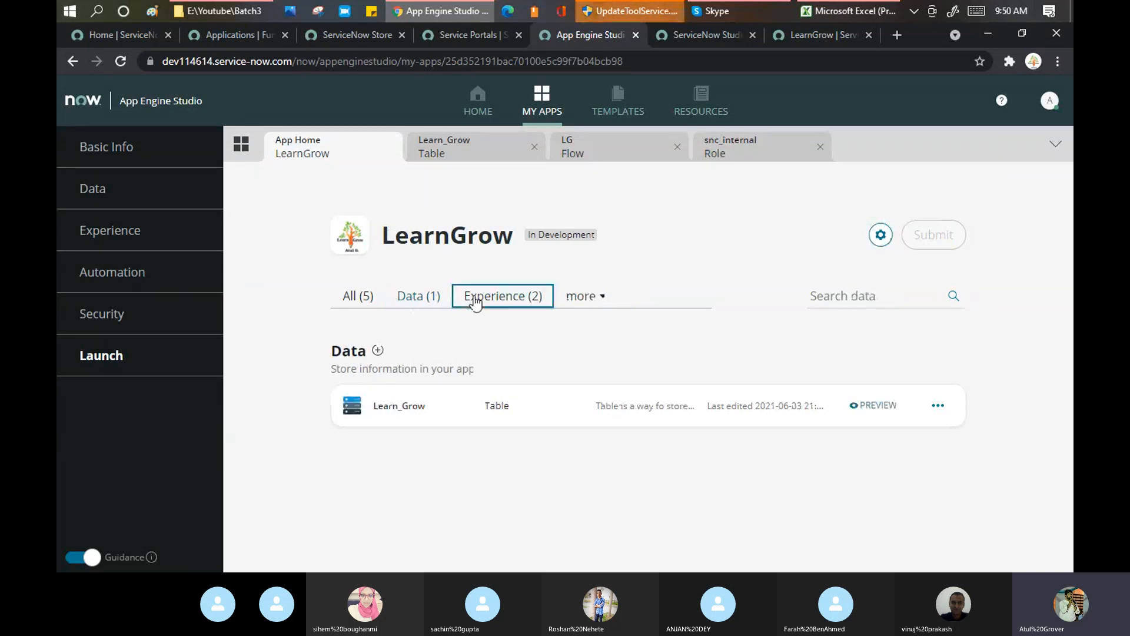
left_click(474, 303)
left_click(571, 300)
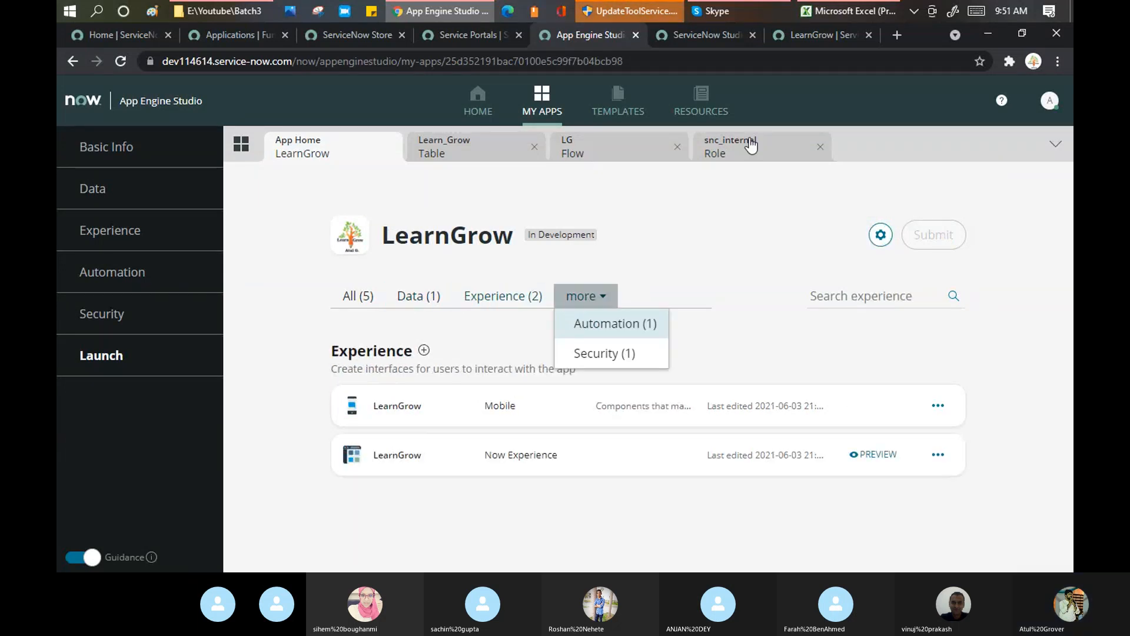
left_click(1056, 145)
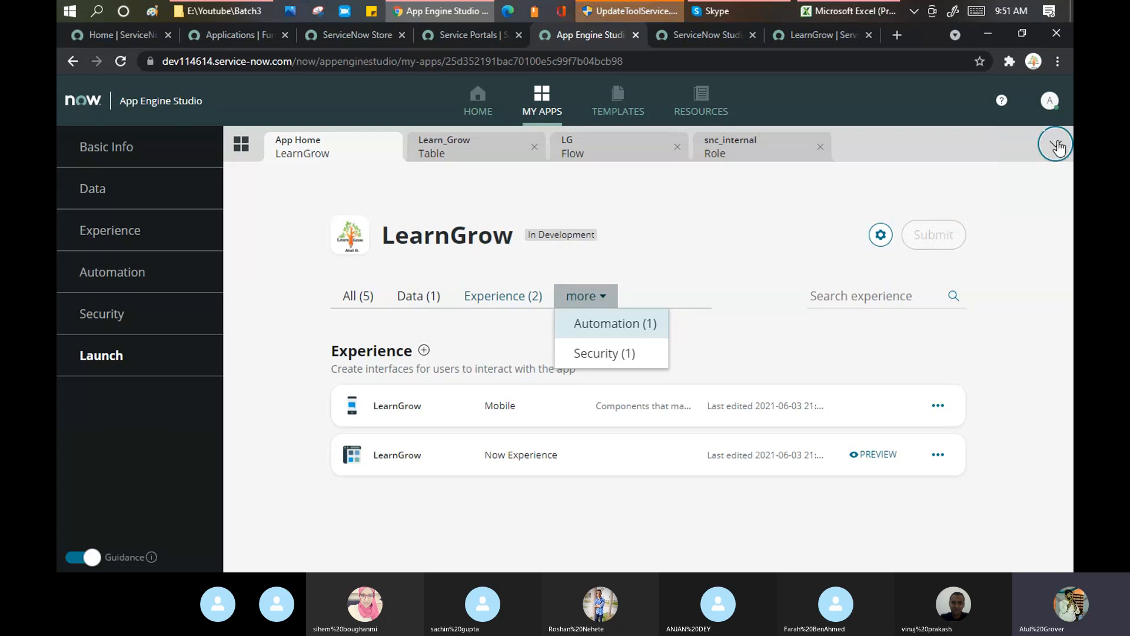
left_click(809, 191)
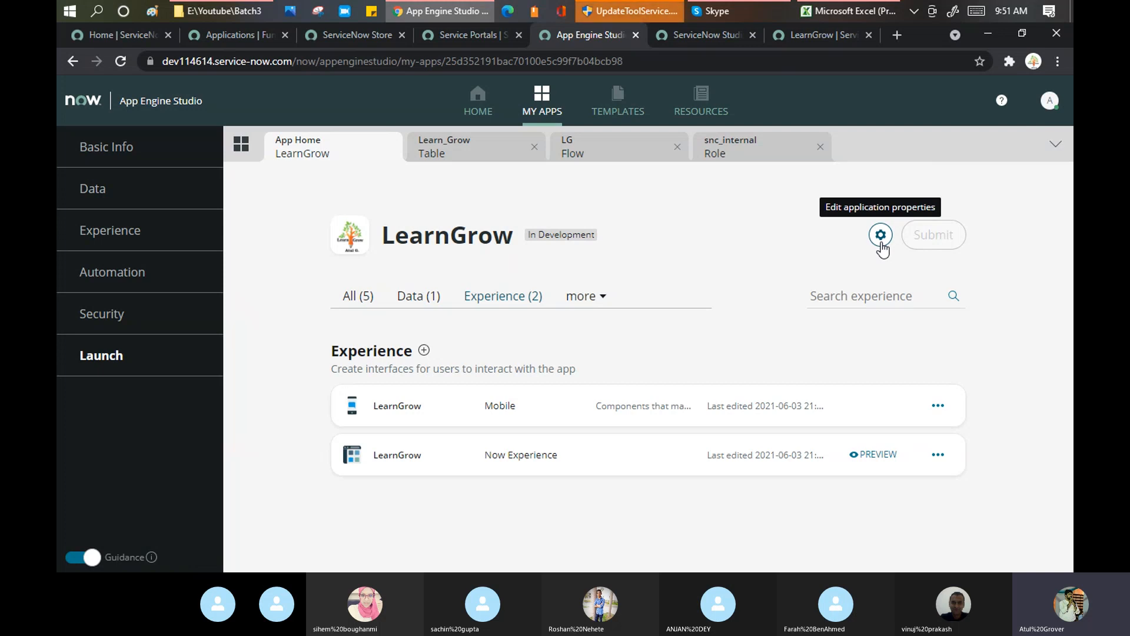
left_click(941, 458)
left_click(992, 307)
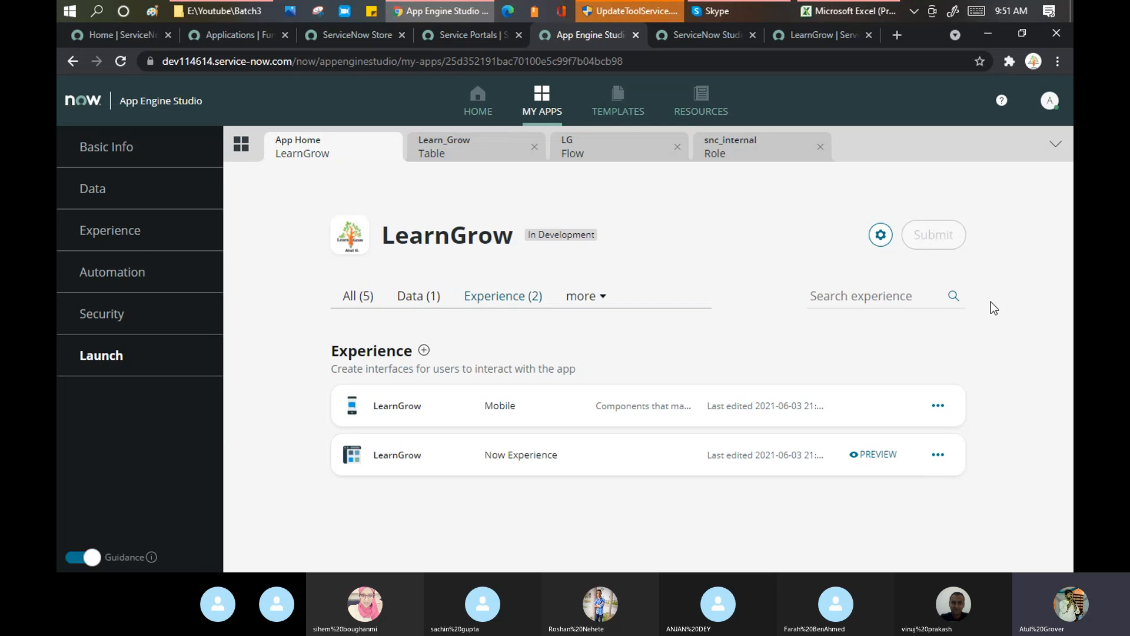
- Switch to the Service Portals page, filter the navigator by "app e" and open the App Deployment Request list
mouse_move(956, 234)
left_click(450, 33)
left_click(125, 133)
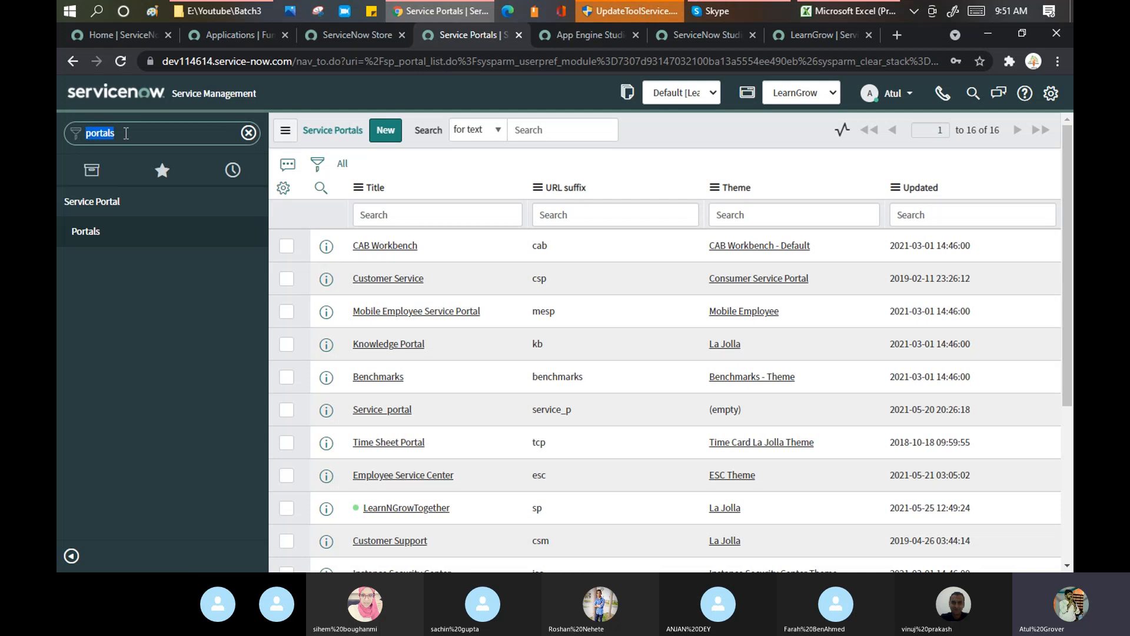
type("app e")
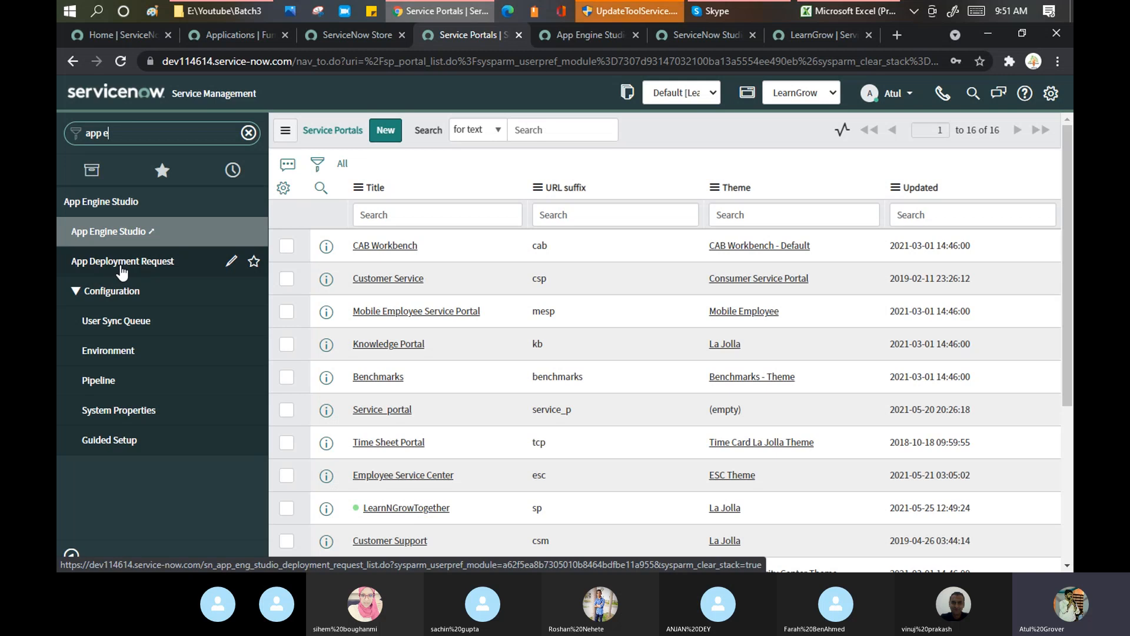
left_click(122, 271)
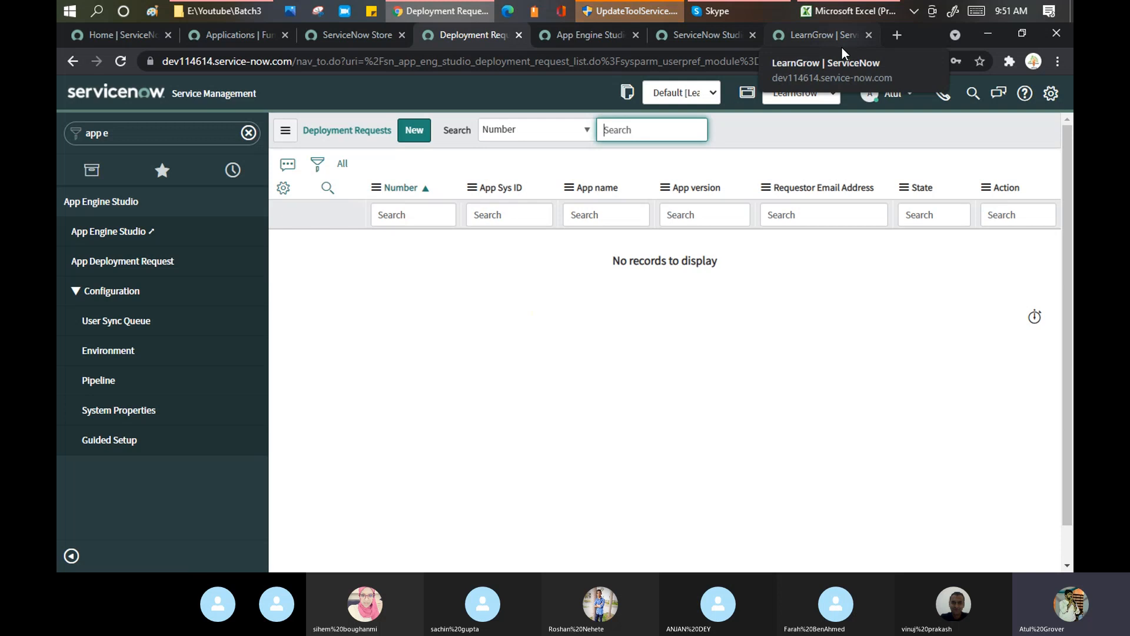
- Glance at Studio and the LearnGrow app home, return to the deployment requests and start a new record named LearnGrow
left_click(712, 39)
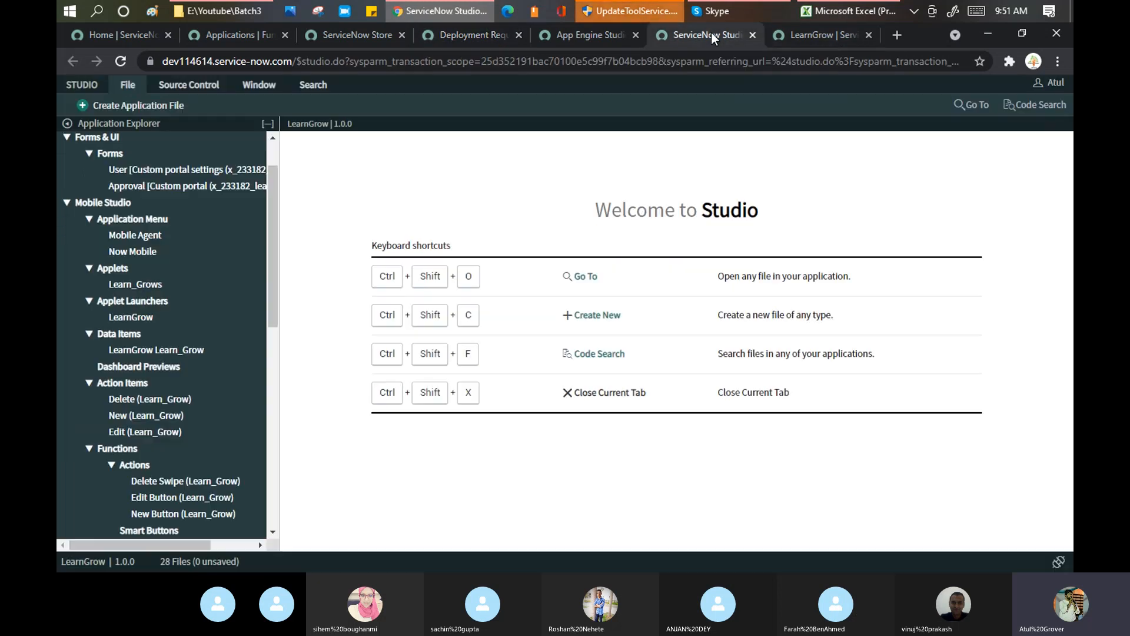
left_click(581, 34)
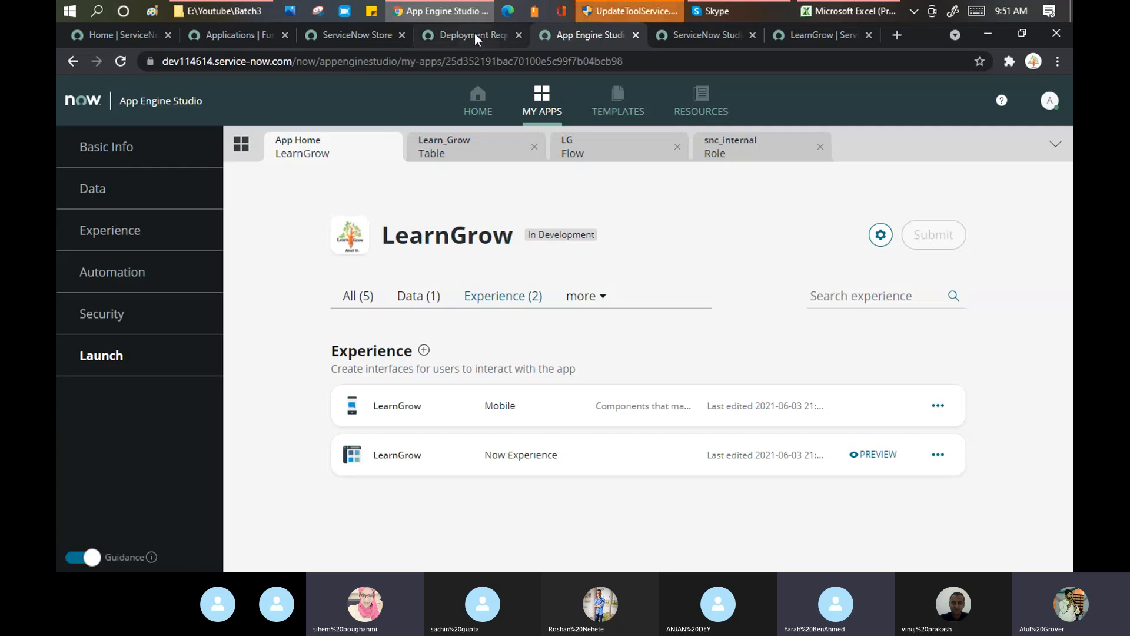
left_click(475, 33)
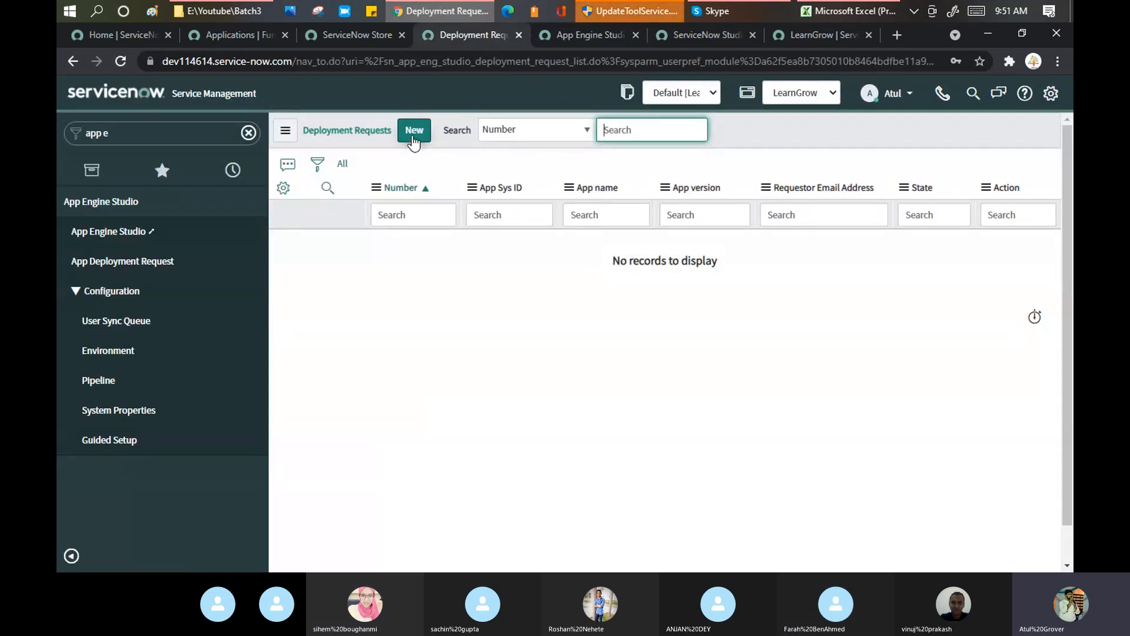
left_click(414, 141)
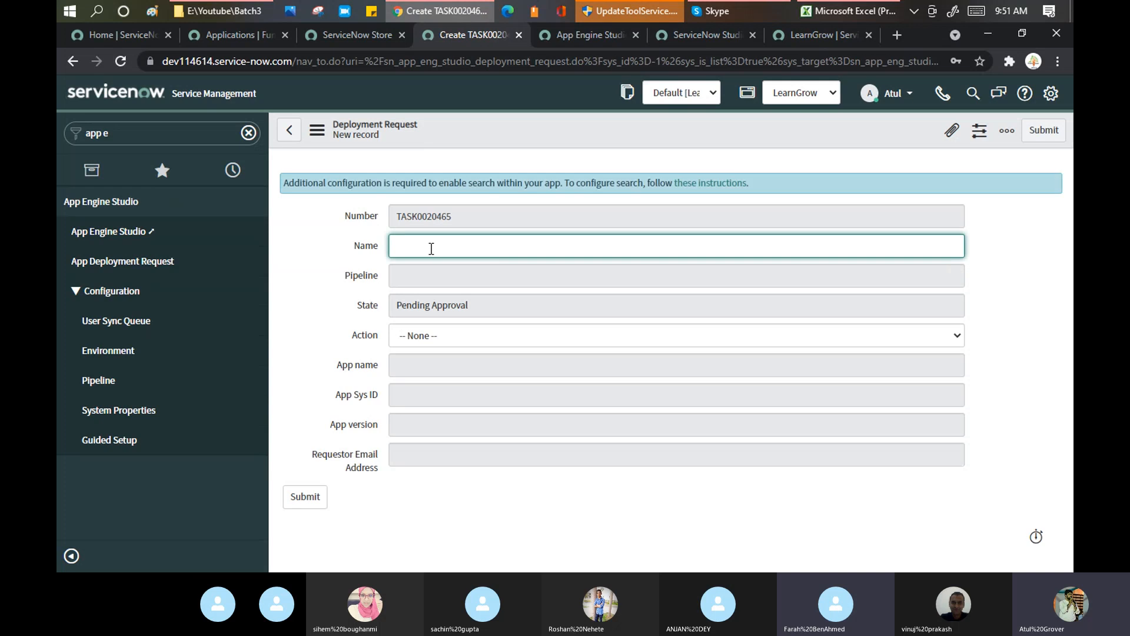
type("LearnGrow")
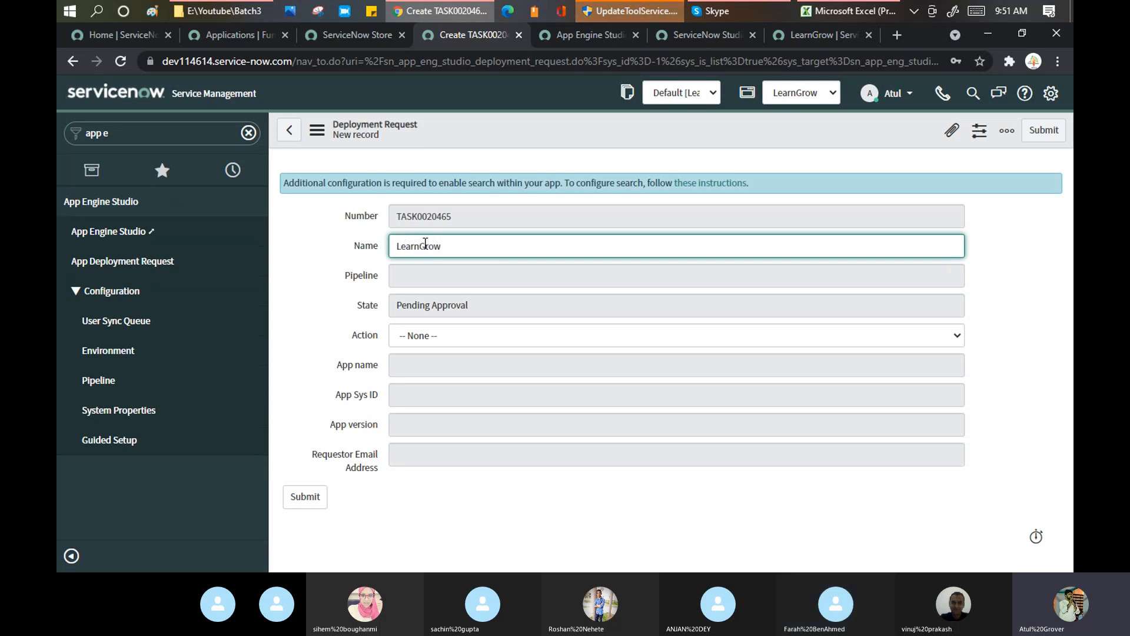
key("Tab")
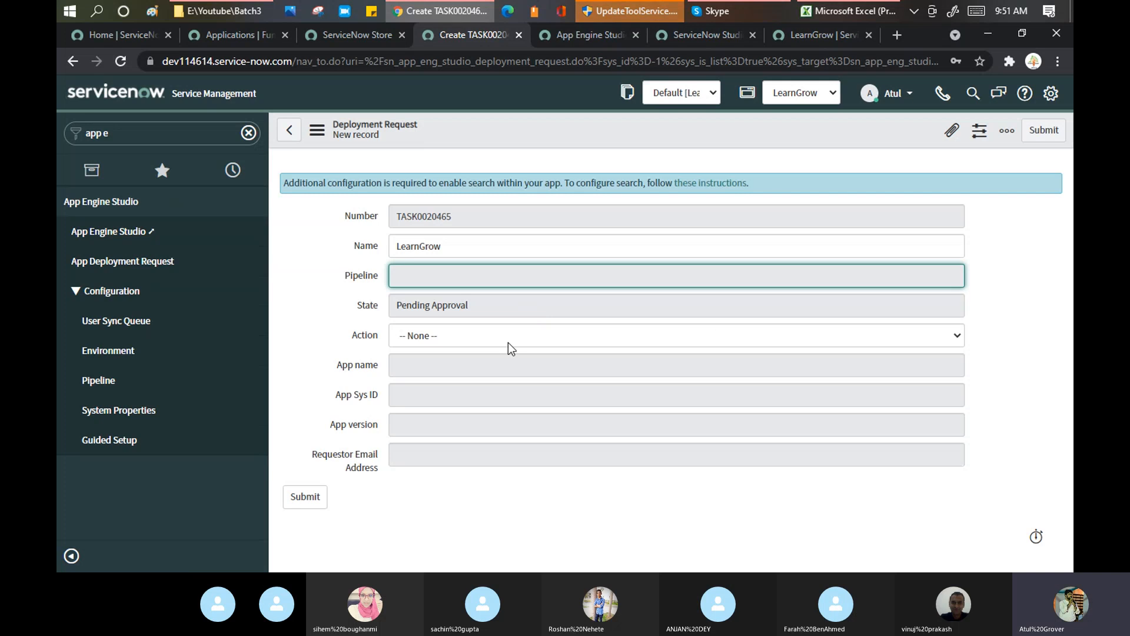
- Set the deployment request's action to Deploy to Test Env and try to enter the App name, App Sys ID and State fields
left_click(491, 338)
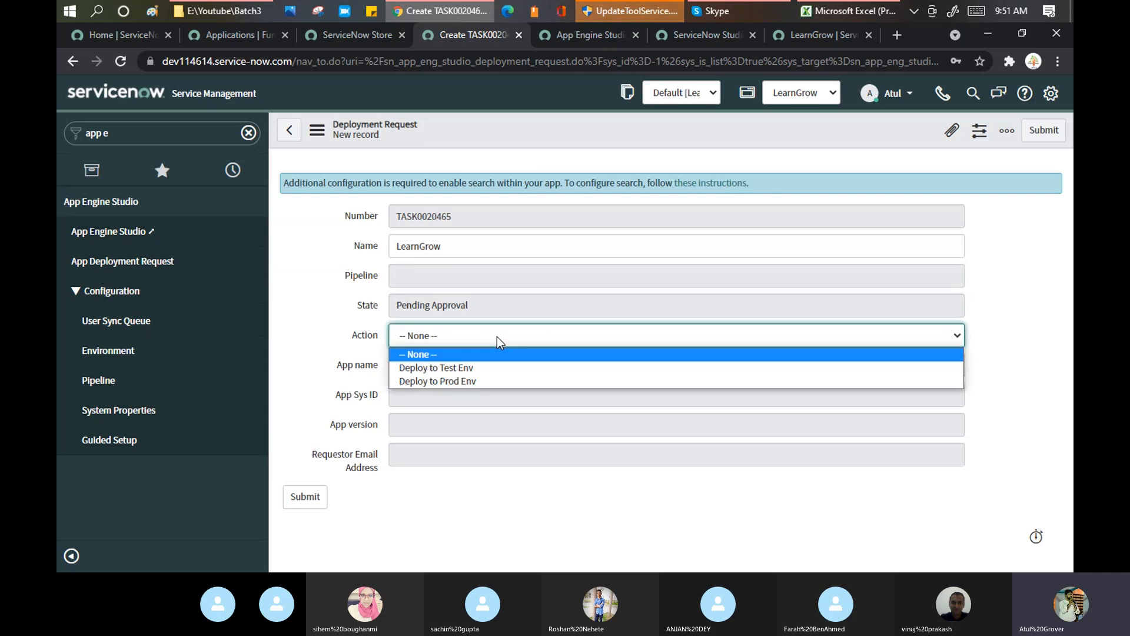
left_click(482, 368)
left_click(480, 363)
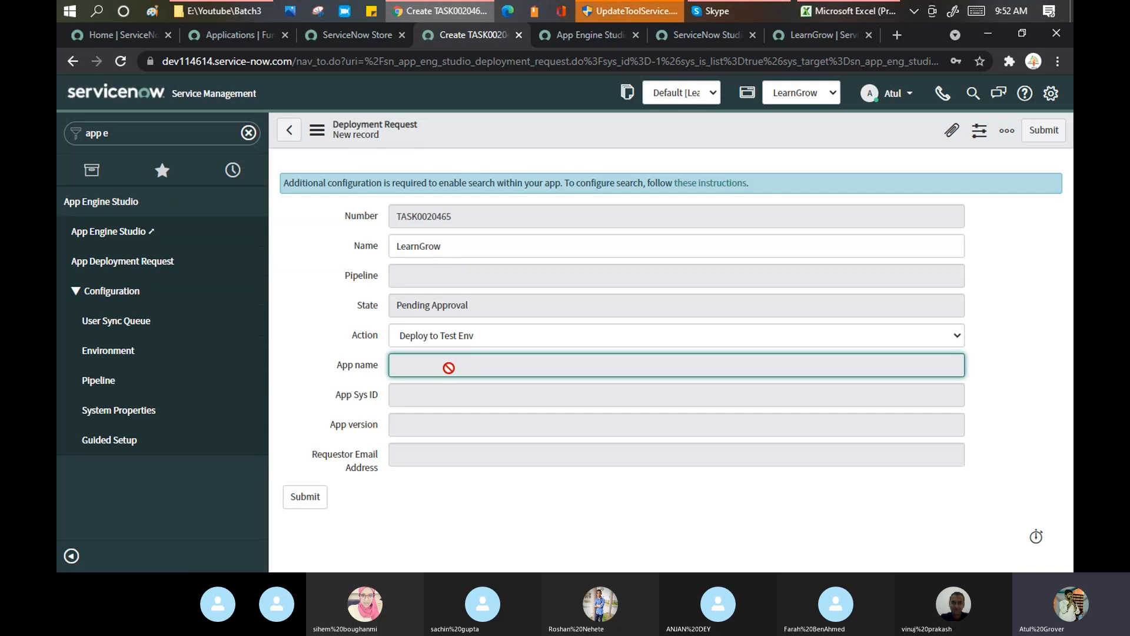
left_click(420, 396)
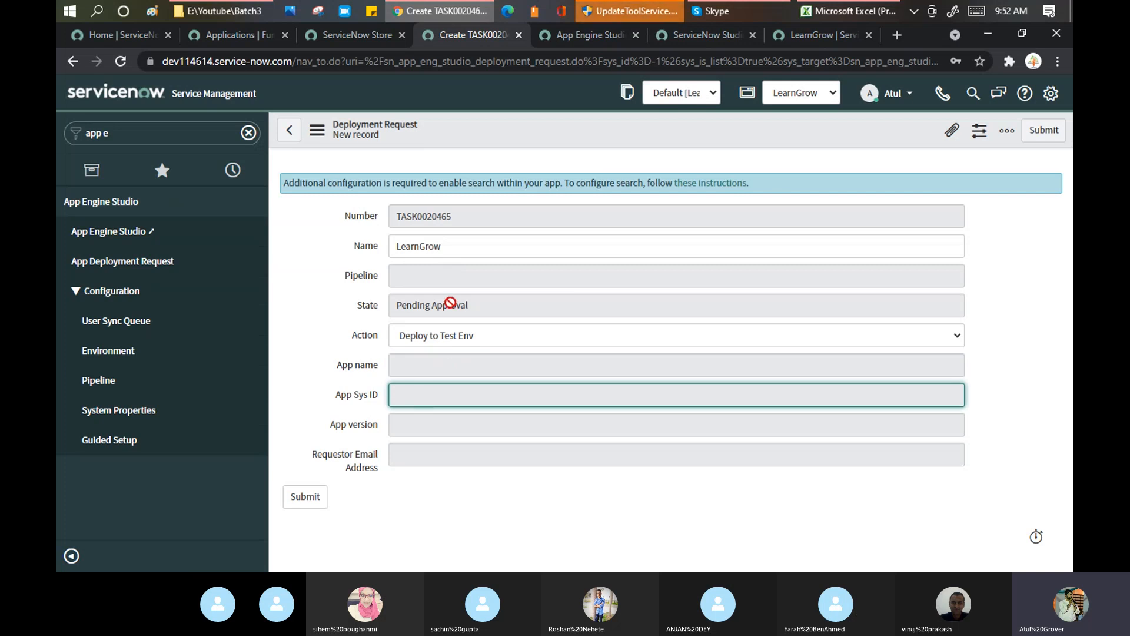
left_click(446, 302)
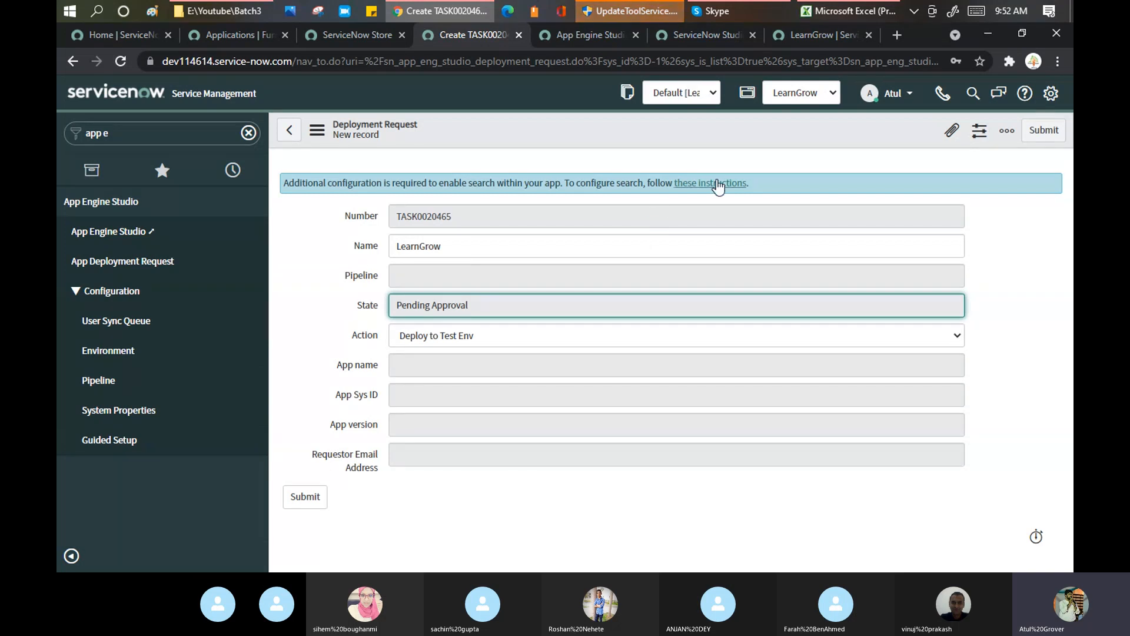
- Open the linked search configuration instructions, and browse the tutorials on App Engine Studio's Resources page
left_click(717, 185)
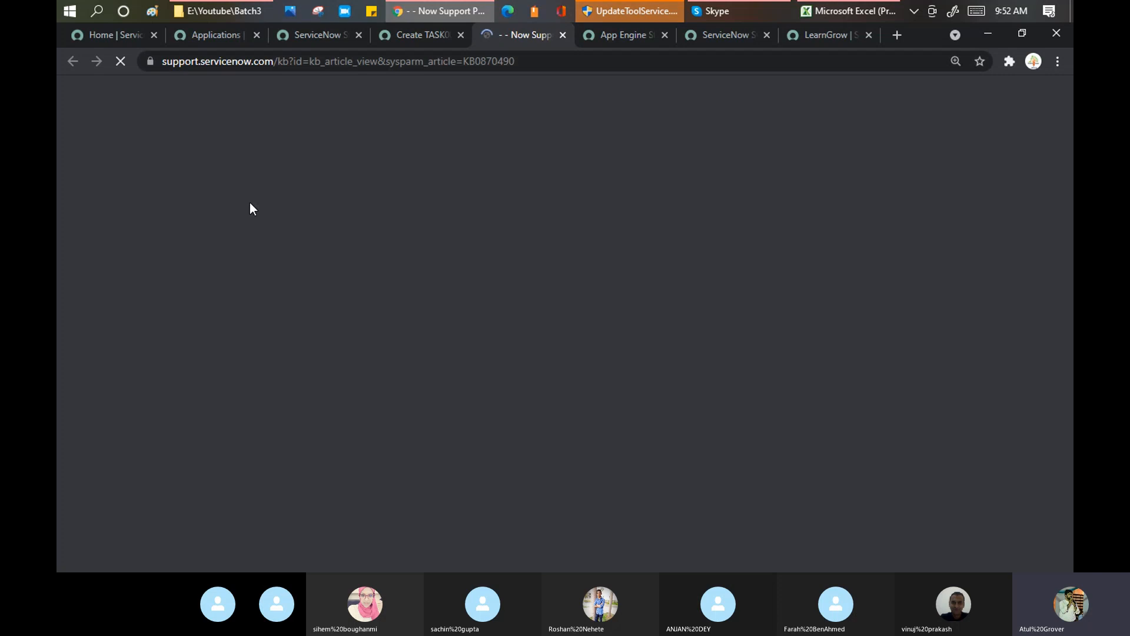
left_click(612, 37)
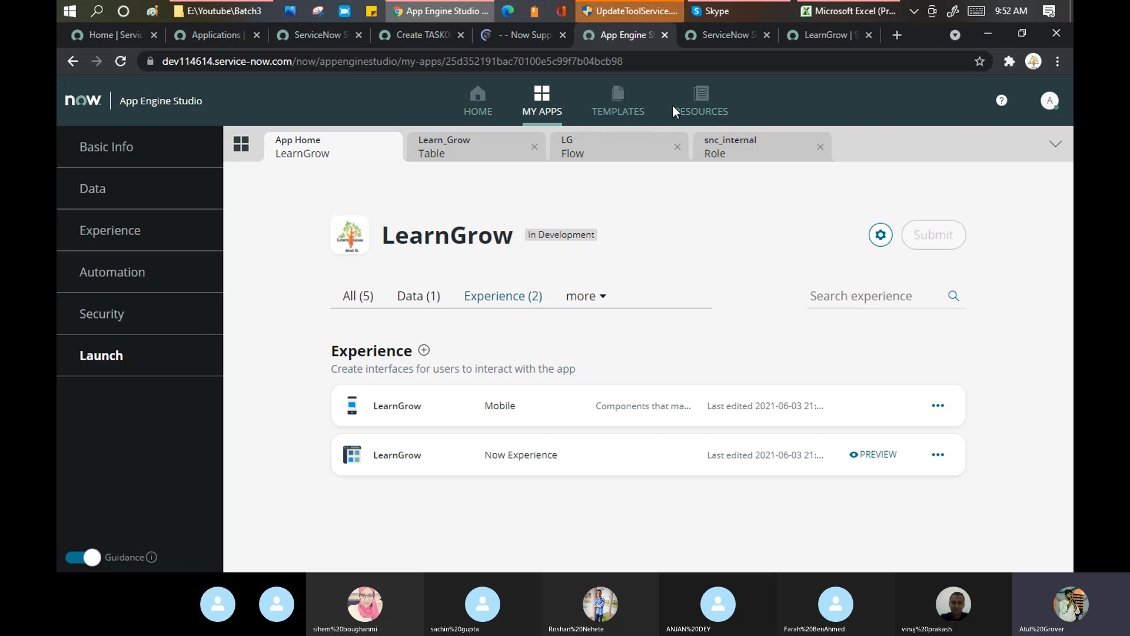
left_click(701, 110)
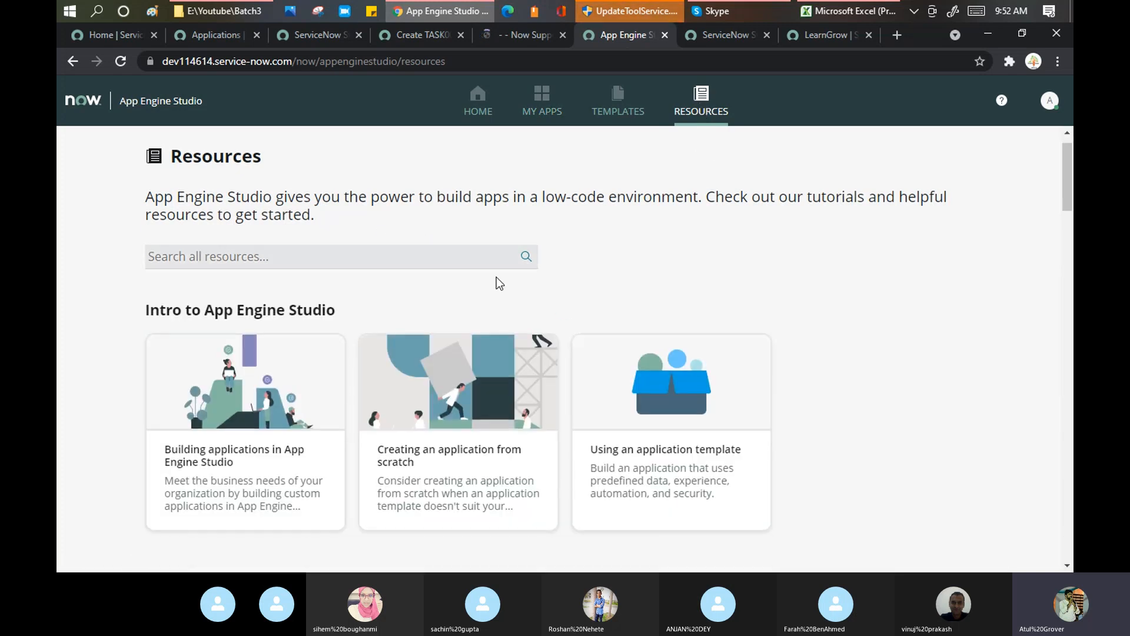
scroll(548, 329, "down", 4)
scroll(518, 309, "down", 7)
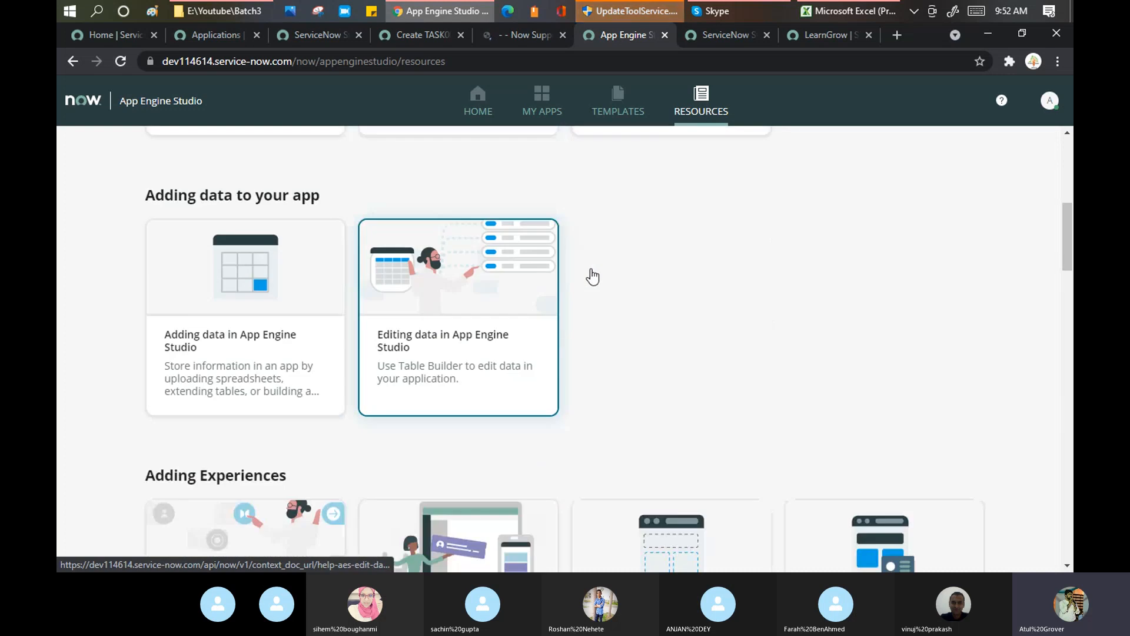
scroll(677, 300, "up", 8)
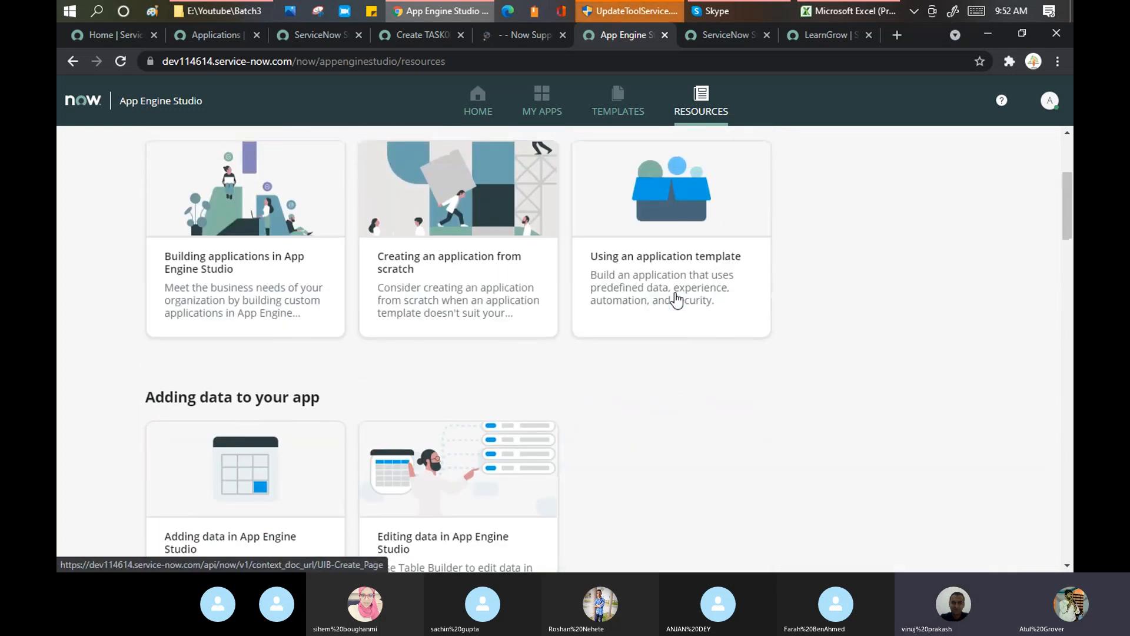
scroll(439, 205, "up", 4)
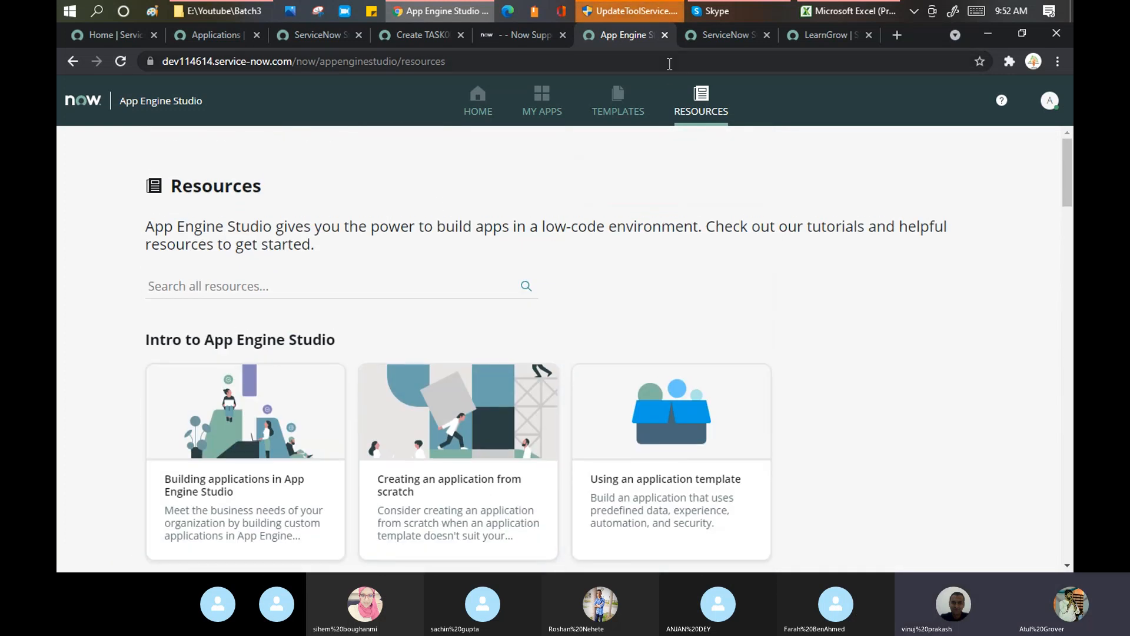
- Check the Skype call, return to the Now Support page in the browser and block its location access request
left_click(729, 12)
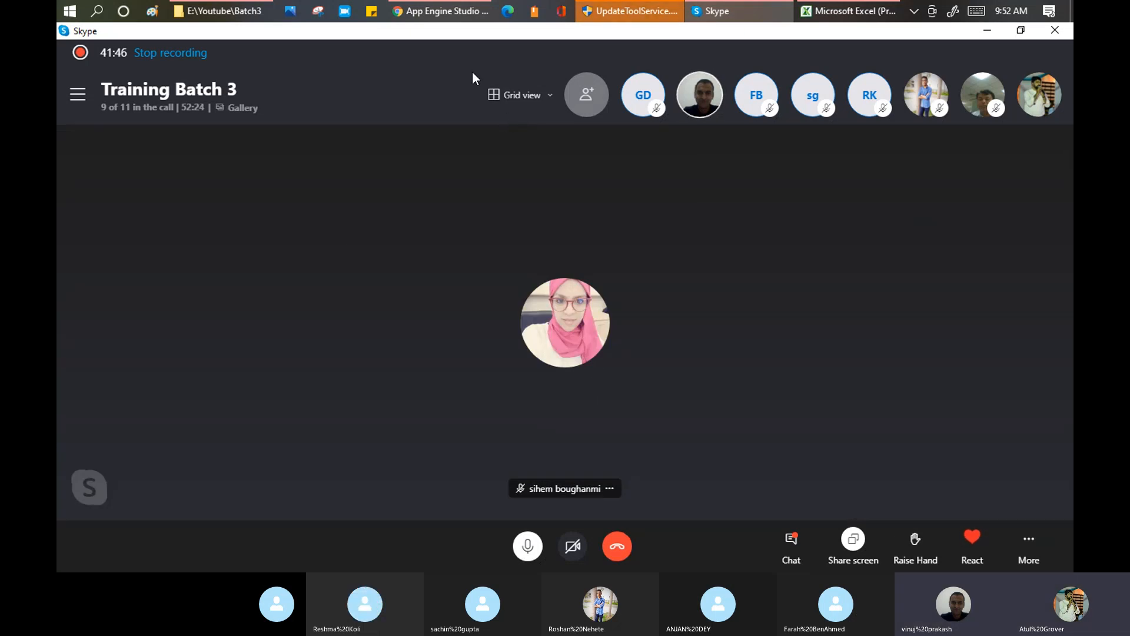
left_click(431, 11)
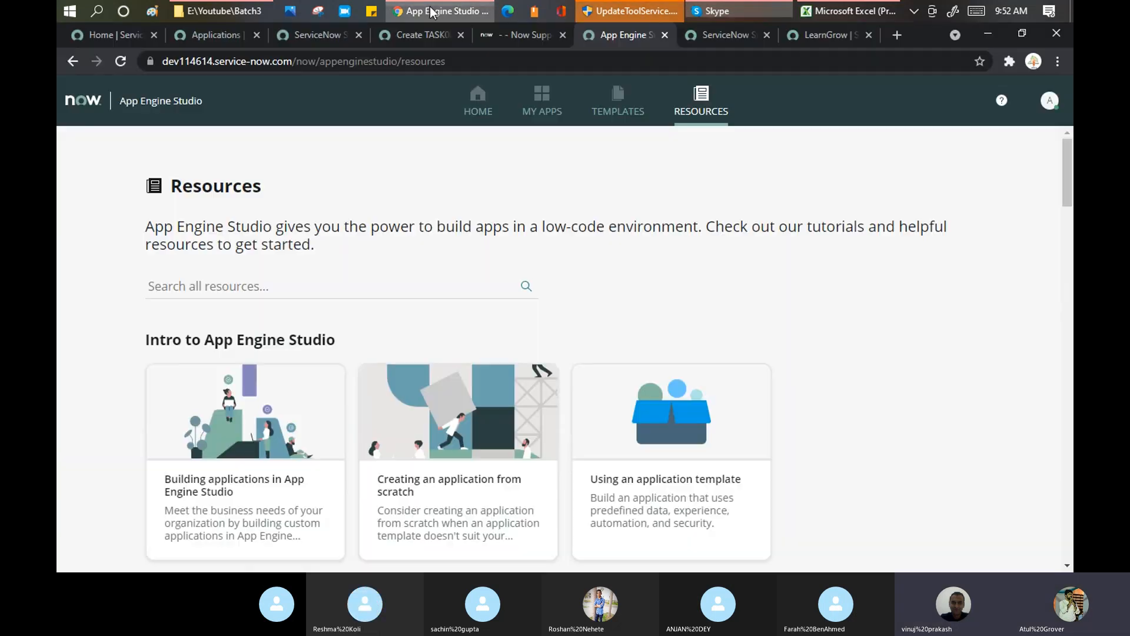
left_click(517, 37)
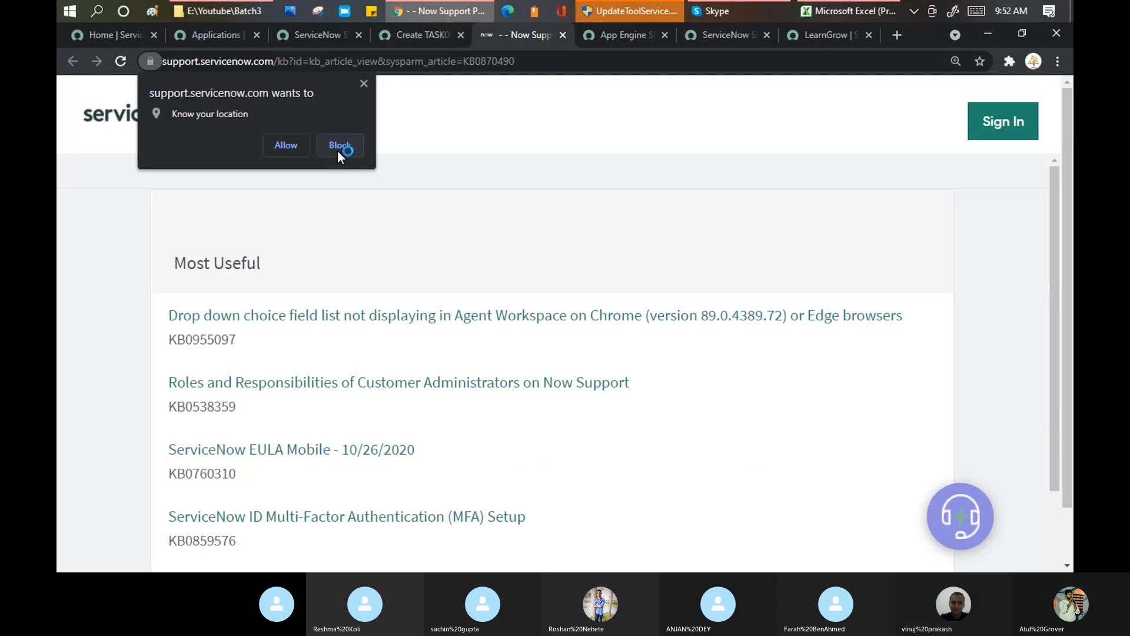
left_click(333, 145)
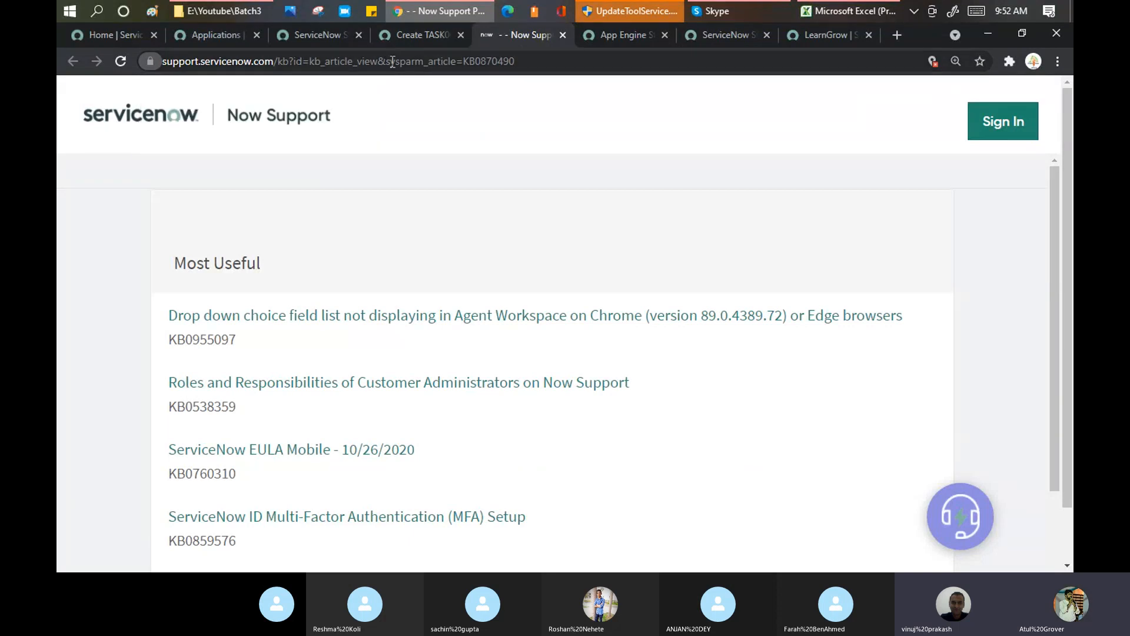
- Return to the LearnGrow deployment request and check whether its Pipeline and App Sys ID fields can be edited
left_click(404, 34)
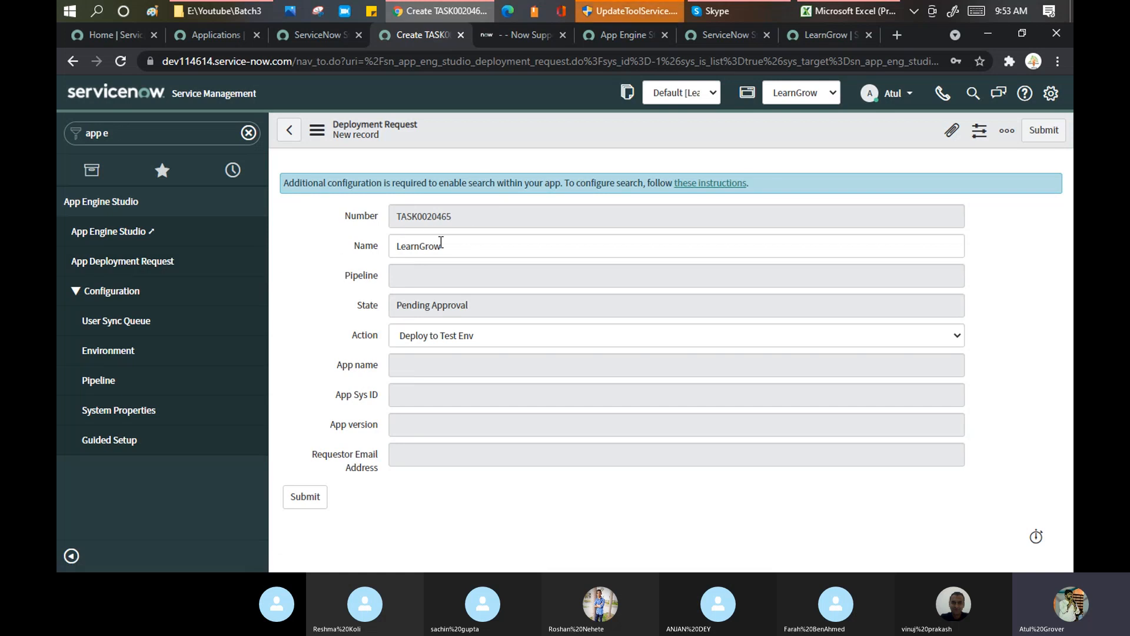
left_click(716, 279)
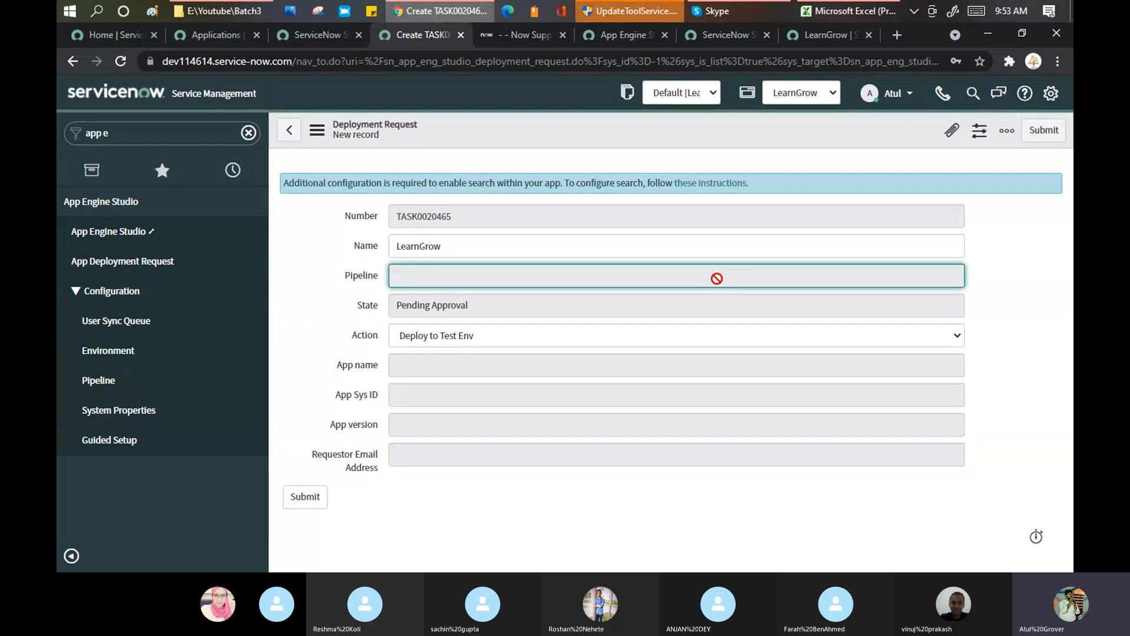
left_click(346, 397)
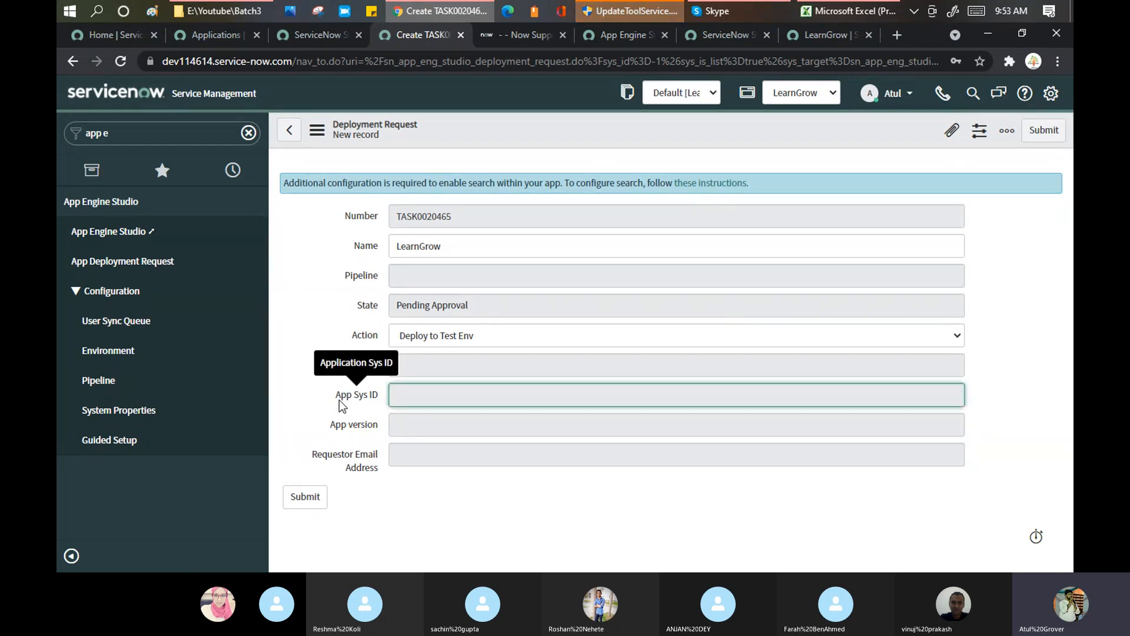
- Reopen LearnGrow from My Apps in App Engine Studio and highlight the sys_app ID in its application properties
left_click(640, 40)
left_click(543, 106)
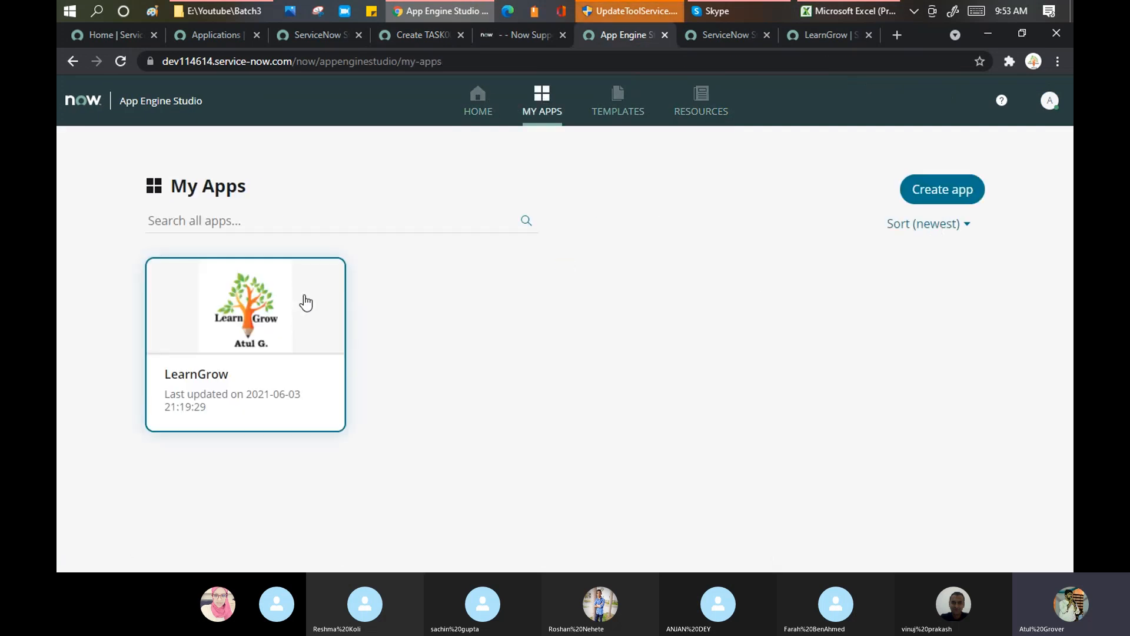
left_click(306, 302)
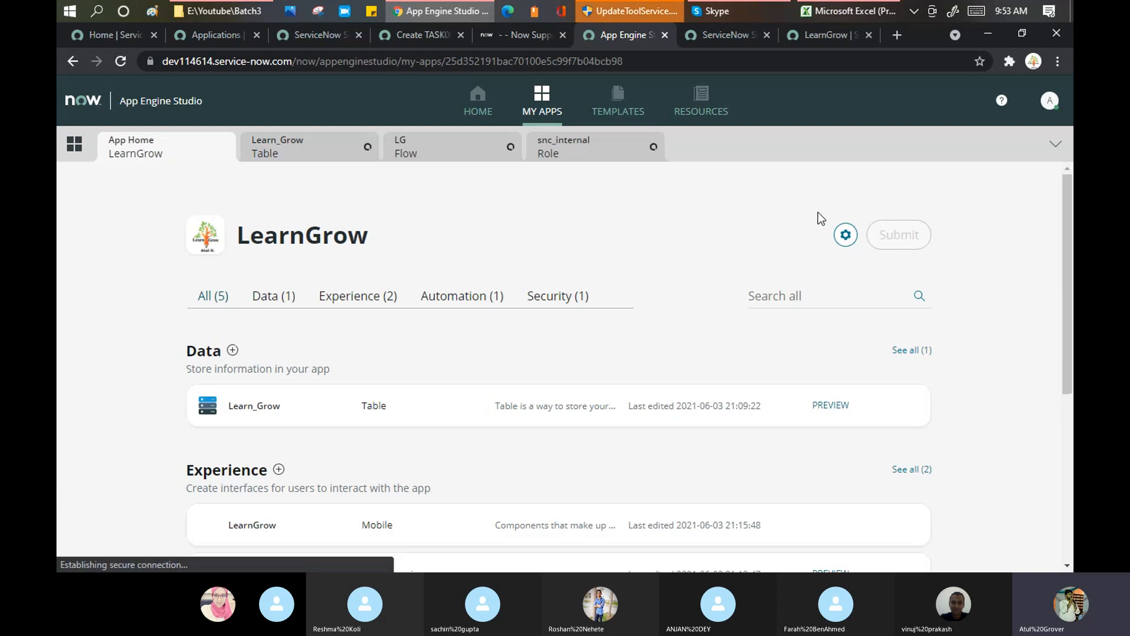
left_click(845, 235)
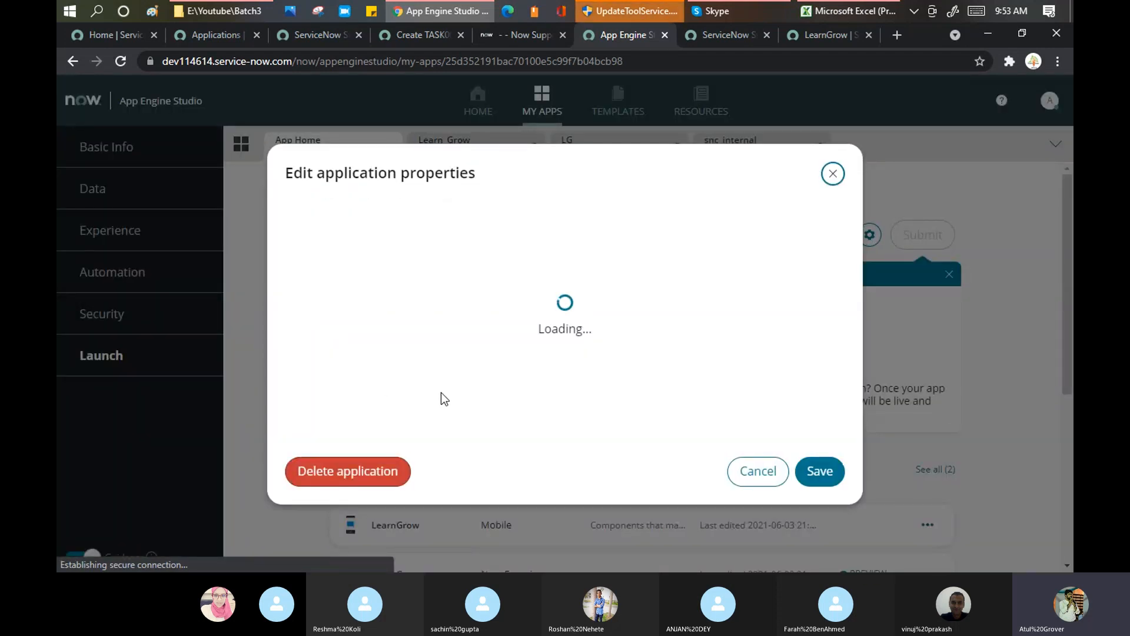
left_click_drag(503, 411, 308, 410)
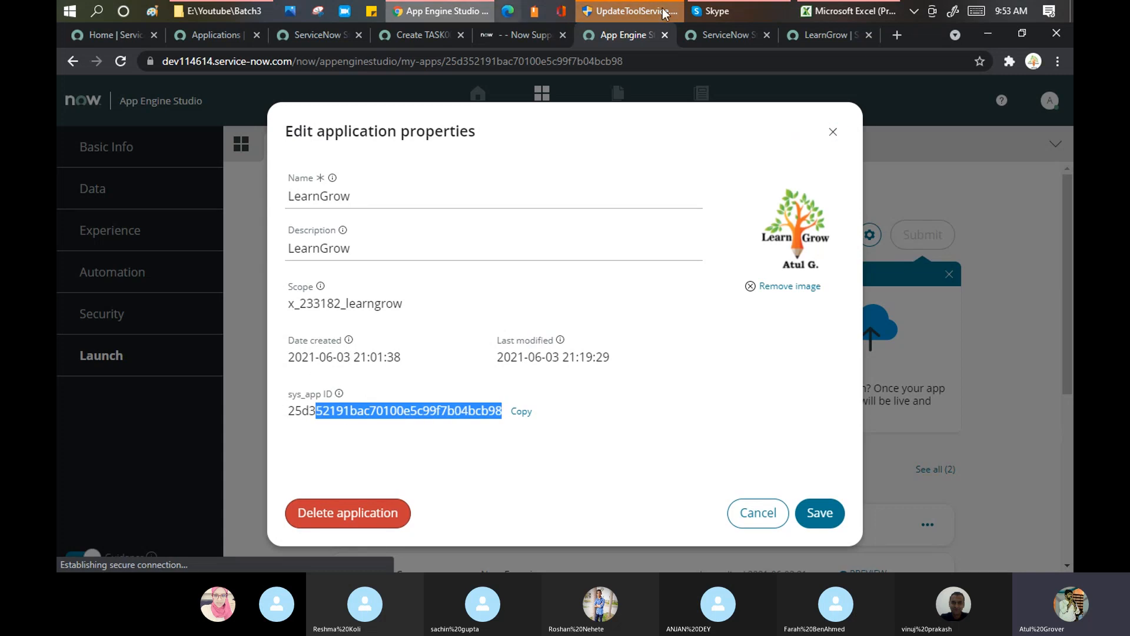
- Return to the LearnGrow deployment request, review the Action choices keeping Deploy to Test Env, and check whether State is editable
left_click(511, 34)
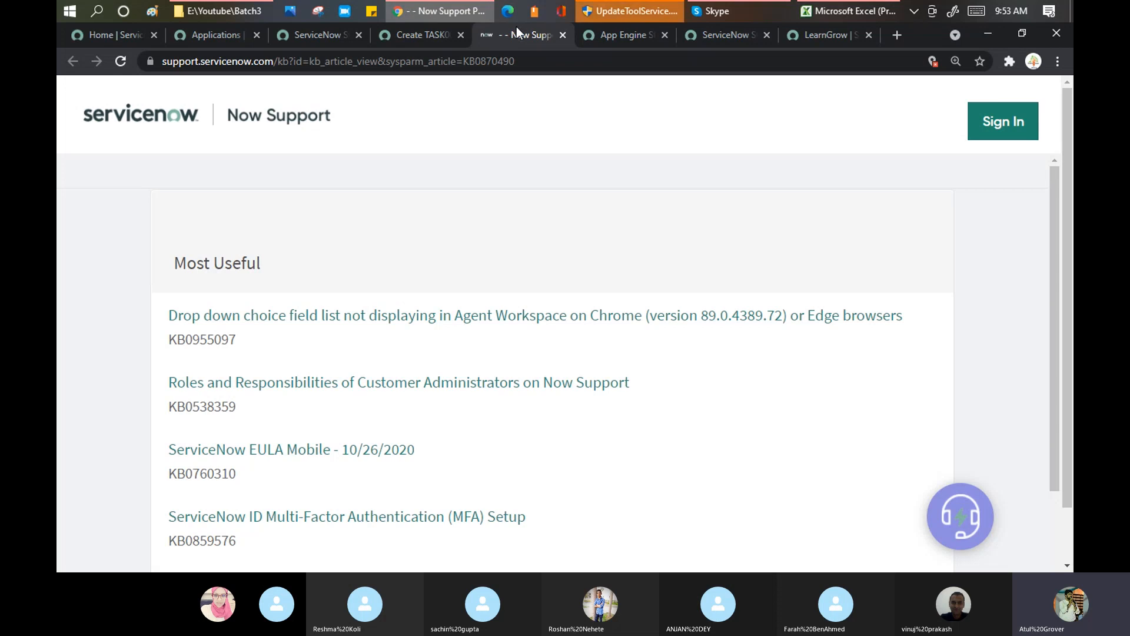
left_click(407, 34)
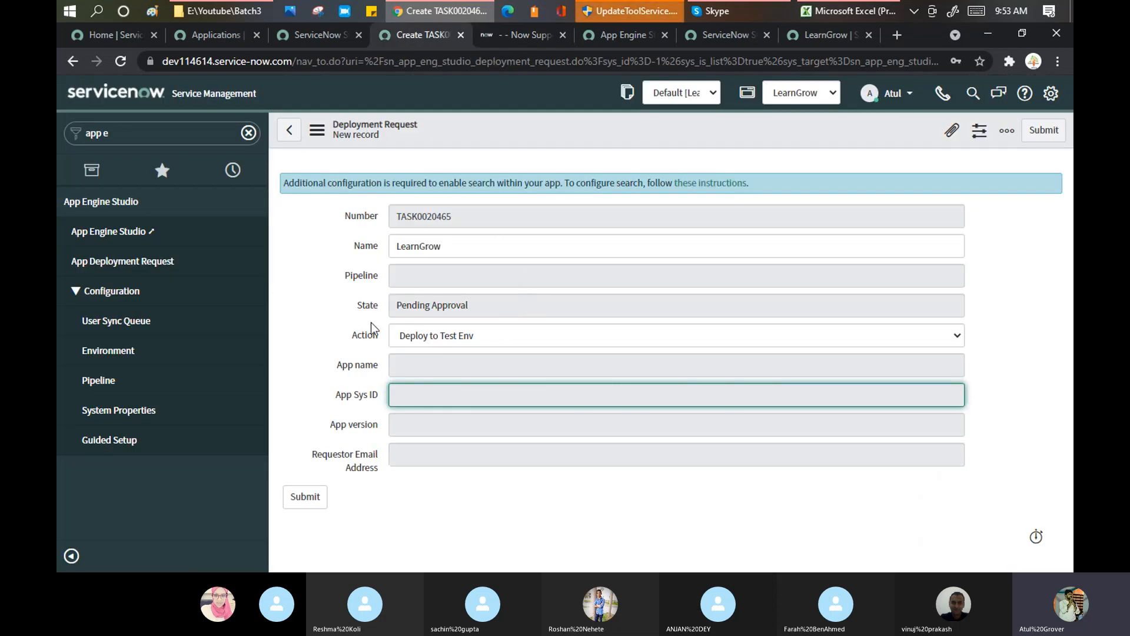
left_click(435, 344)
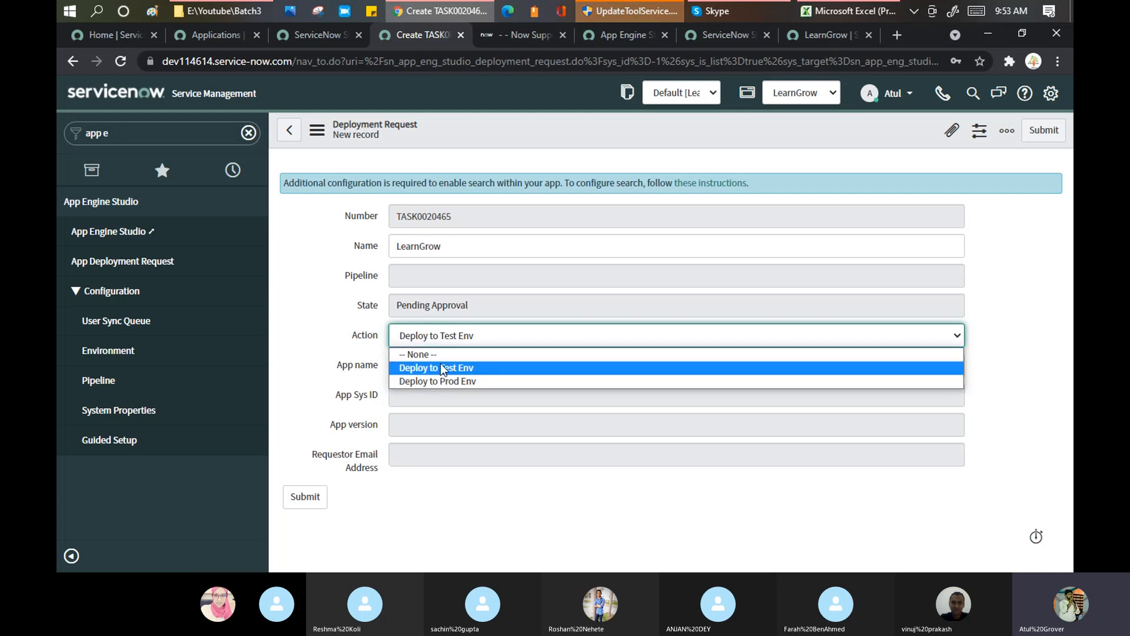
left_click(443, 368)
left_click(436, 361)
left_click(446, 298)
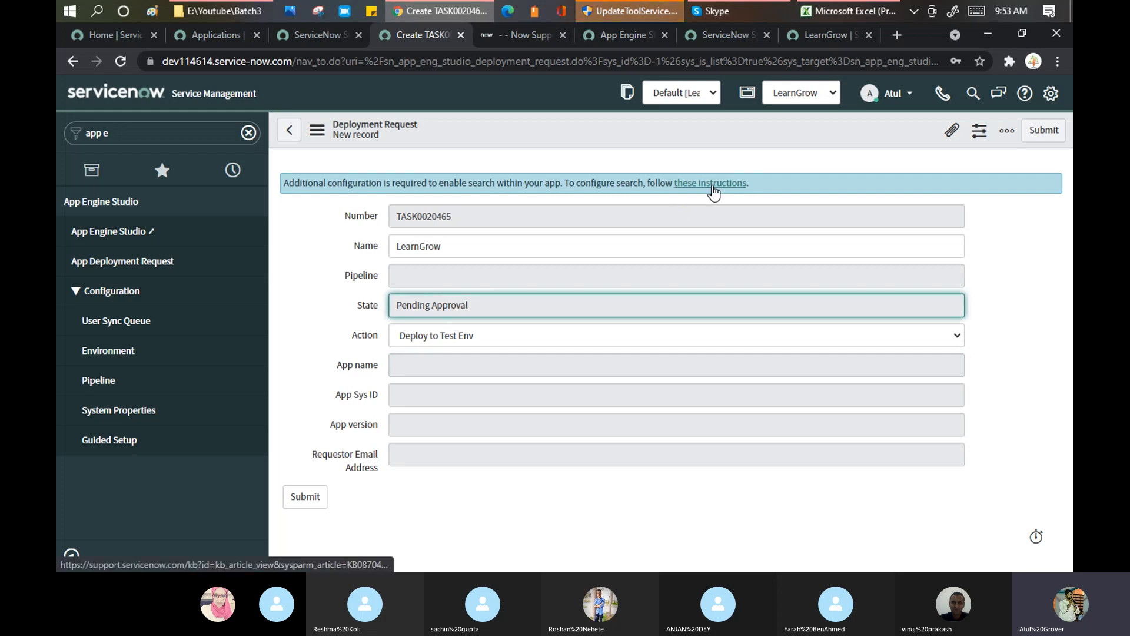
- Look through the Most Useful articles on the Now Support page, and return to the deployment request
left_click(530, 37)
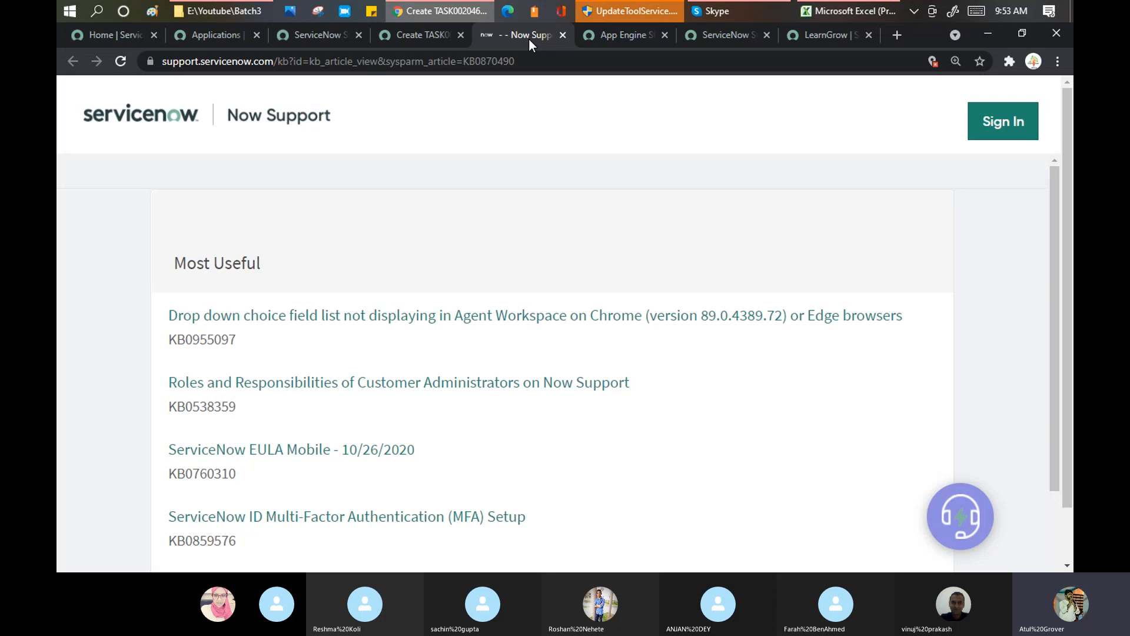
scroll(439, 233, "down", 3)
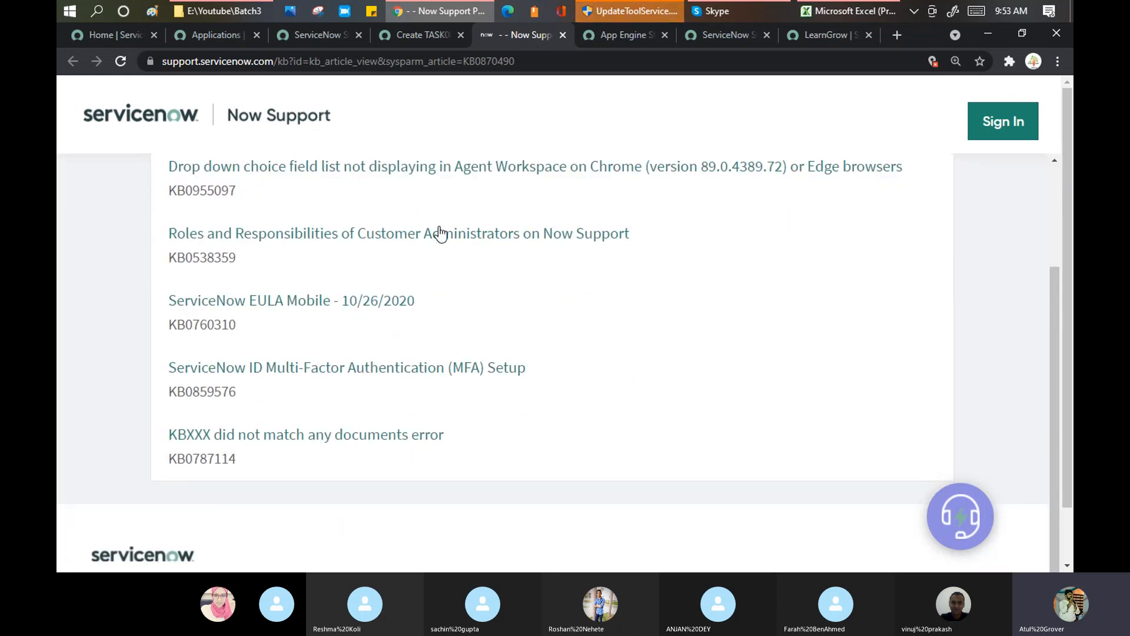
scroll(447, 265, "down", 1)
scroll(447, 285, "up", 4)
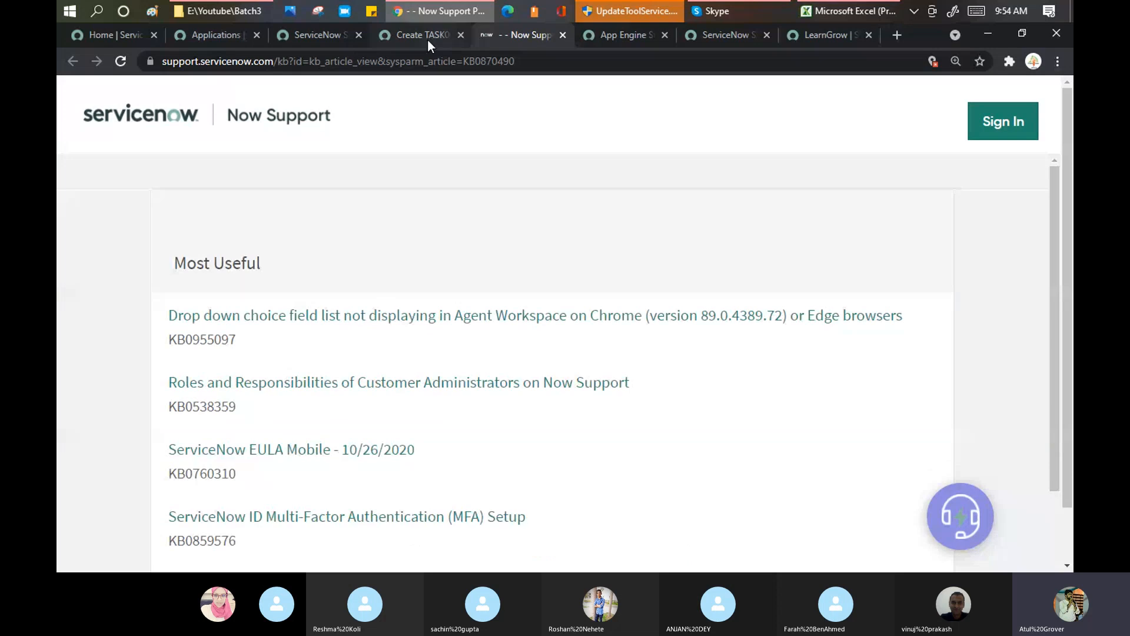
left_click(428, 37)
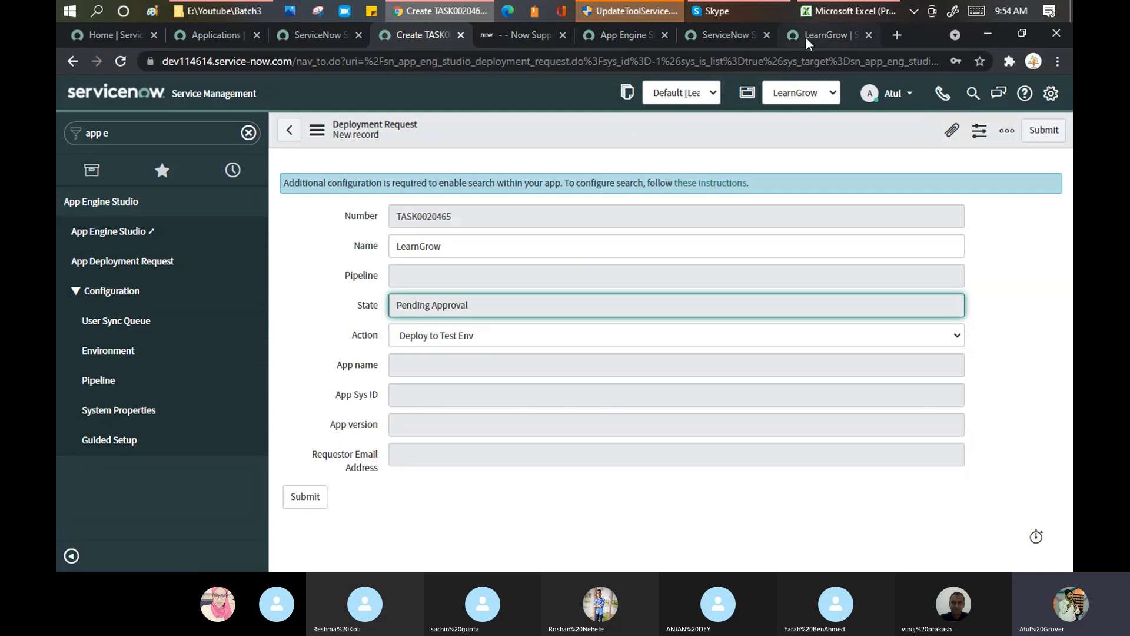
- Go back to LearnGrow in App Engine Studio, close its application properties, and try to submit the app
left_click(734, 38)
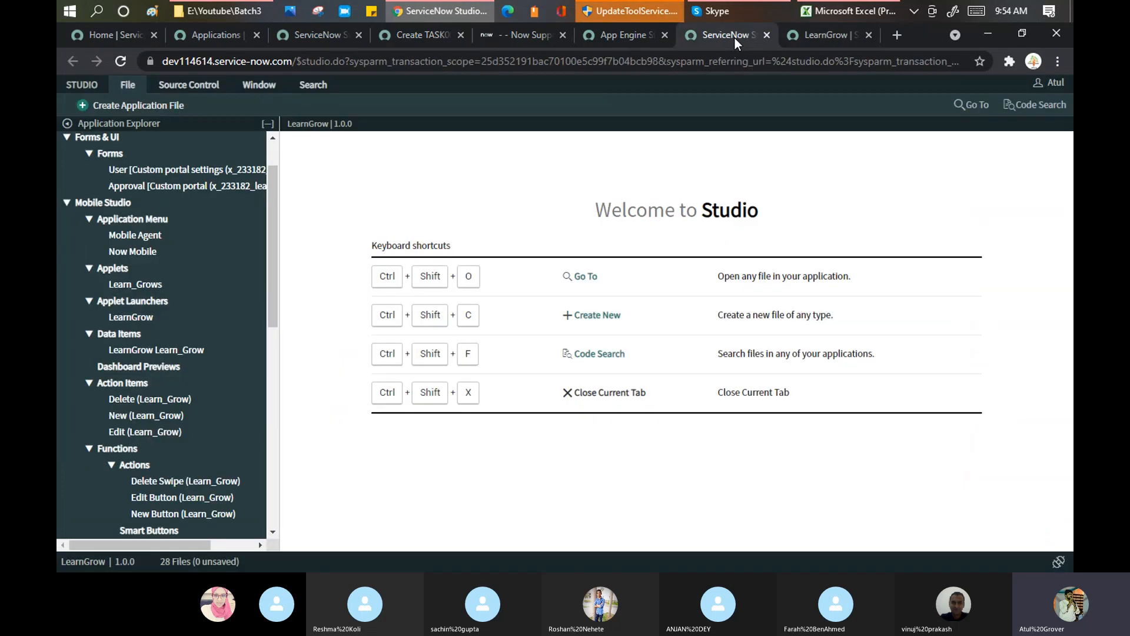
left_click(625, 36)
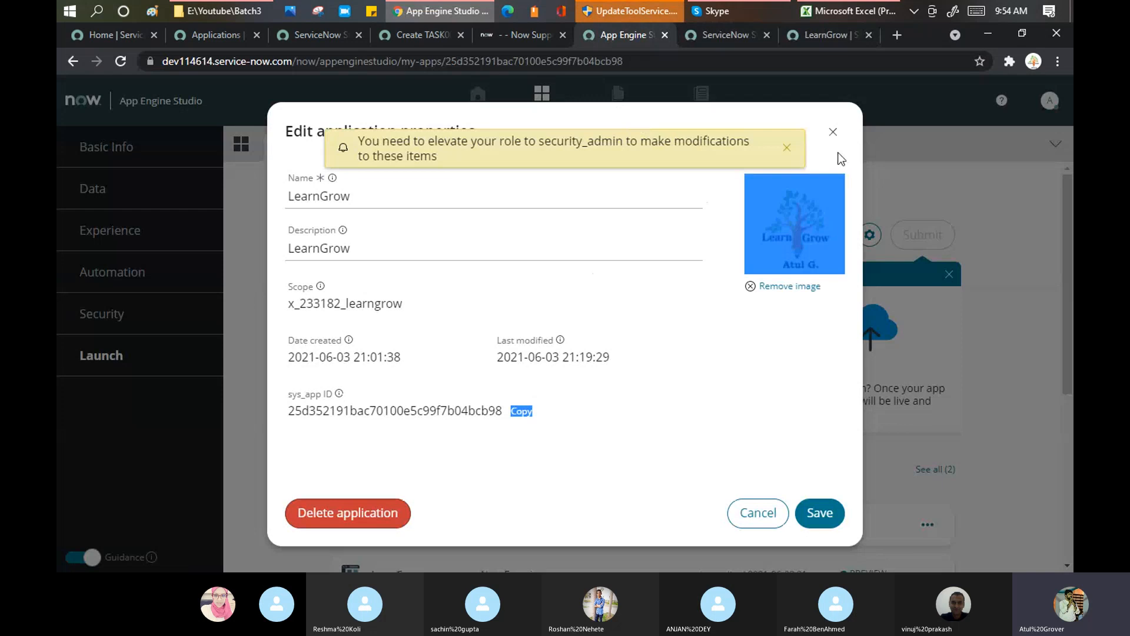
left_click(832, 131)
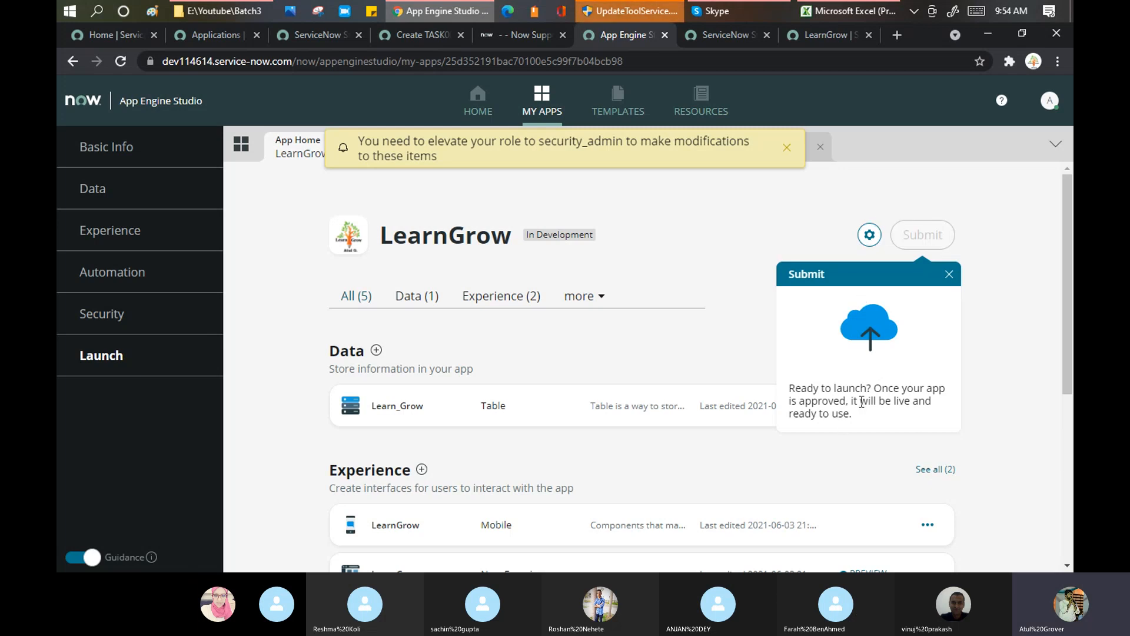
left_click_drag(849, 388, 864, 412)
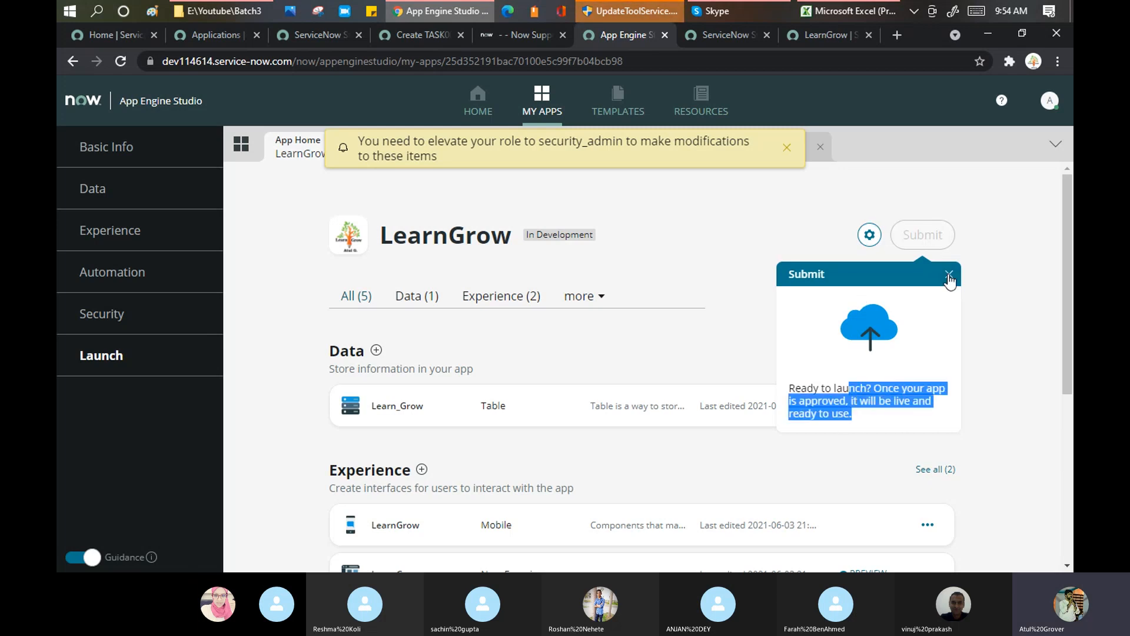
left_click(935, 234)
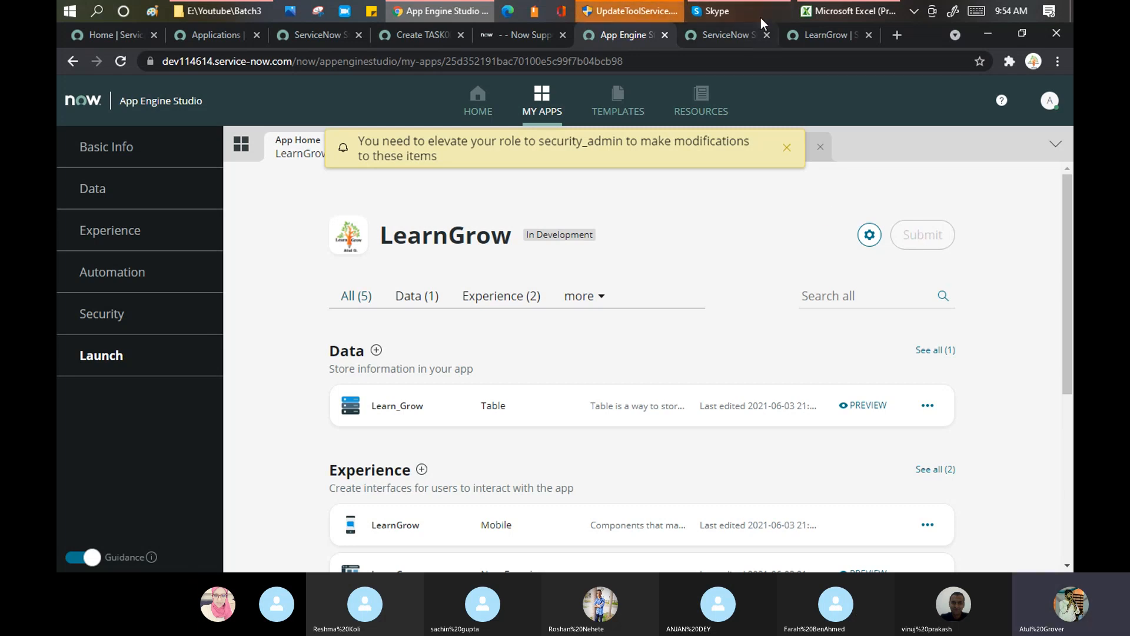
- Check the Skype call, and search Google in a new browser tab for "not able to submit my custome applciation in PDI"
left_click(746, 9)
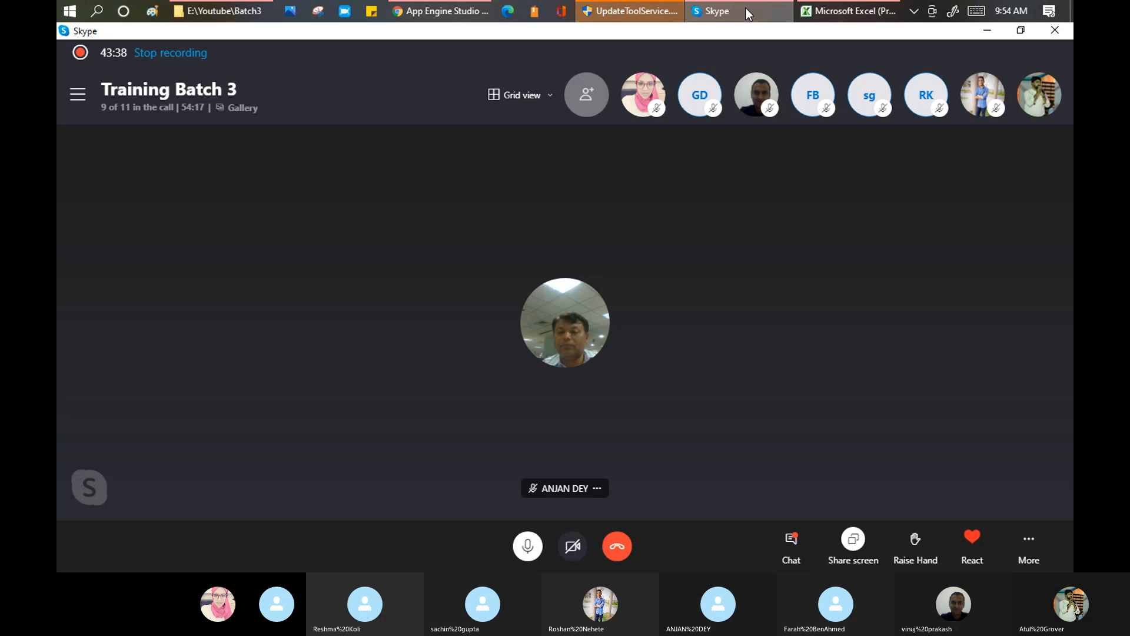
left_click(443, 13)
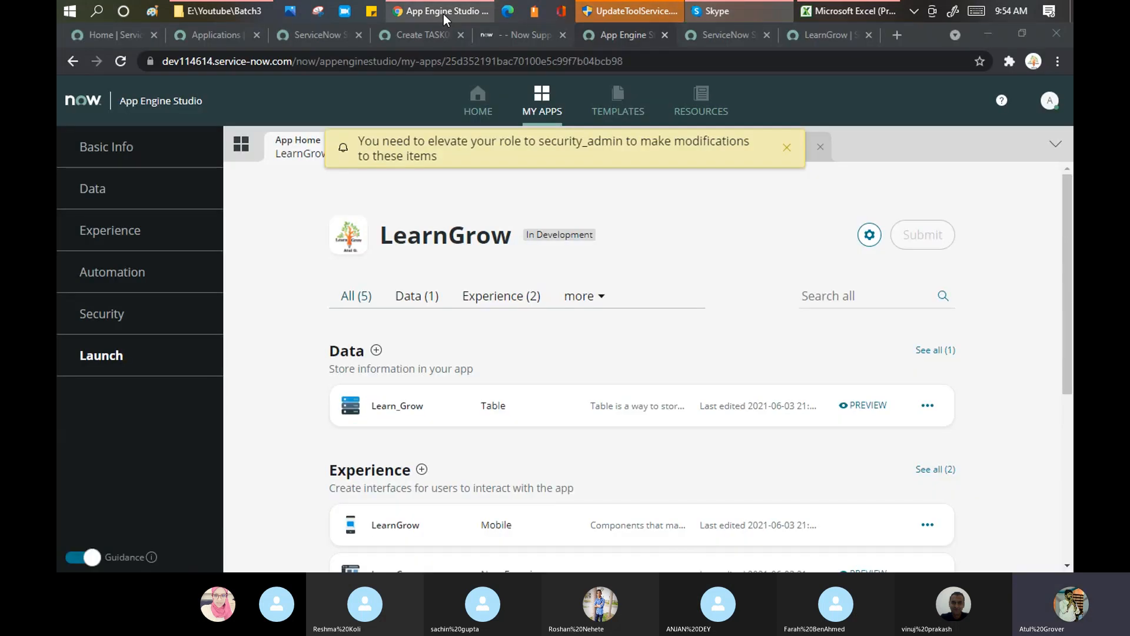
left_click(896, 34)
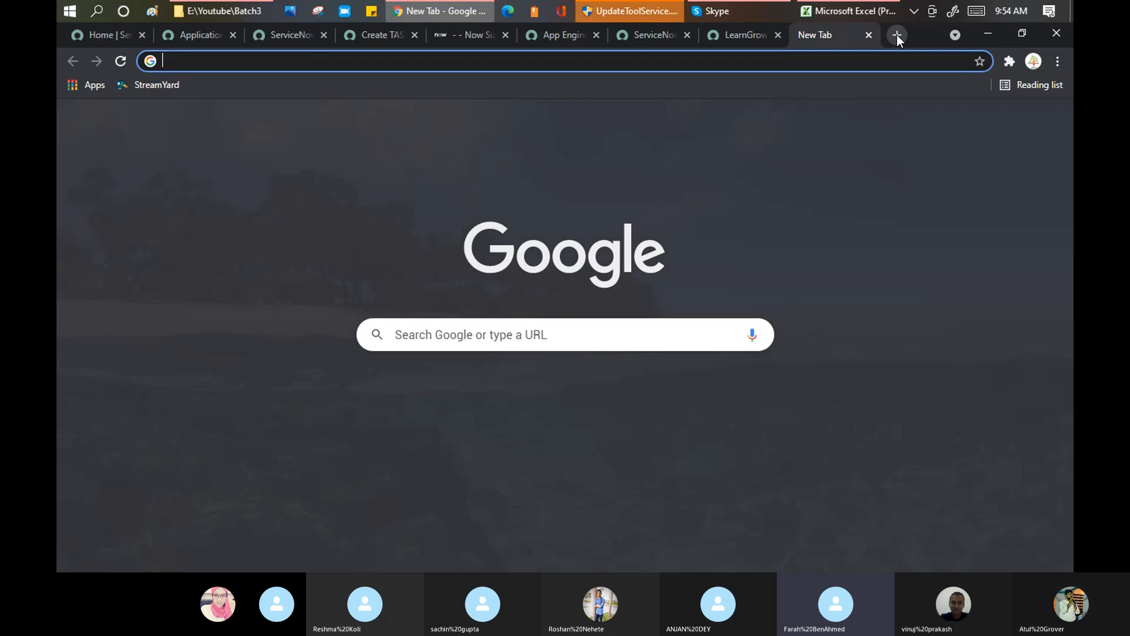
type("not able to submit my cistome")
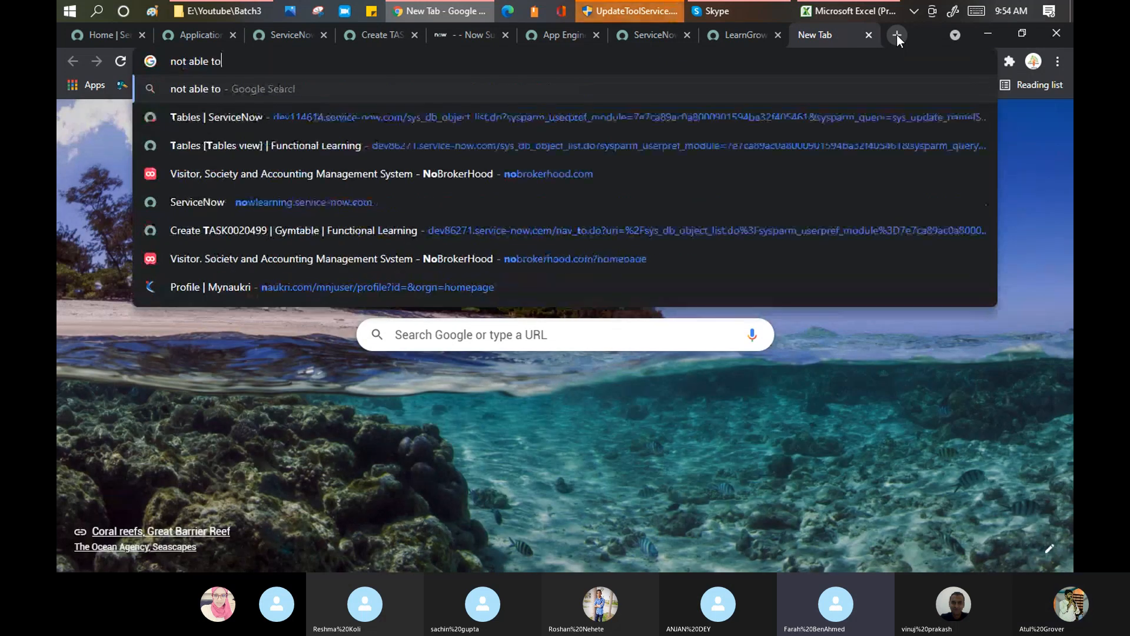
key("BackSpace")
key("BackSpace")
key("BackSpace")
key("BackSpace")
key("BackSpace")
key("BackSpace")
type("ustome applci")
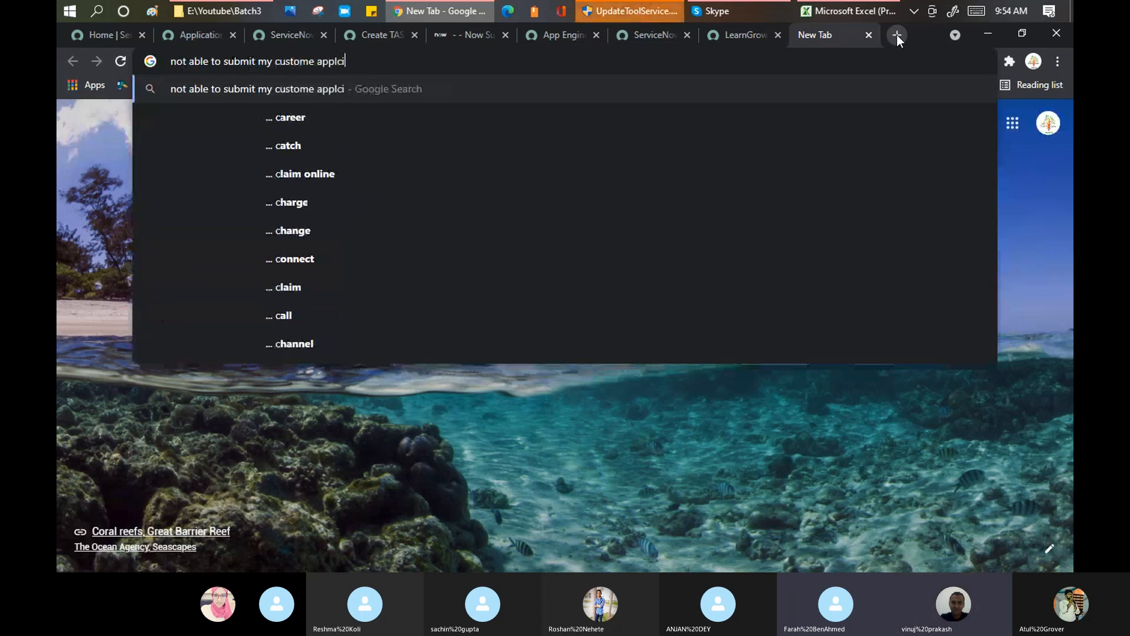
type("ation in PDI")
key("Return")
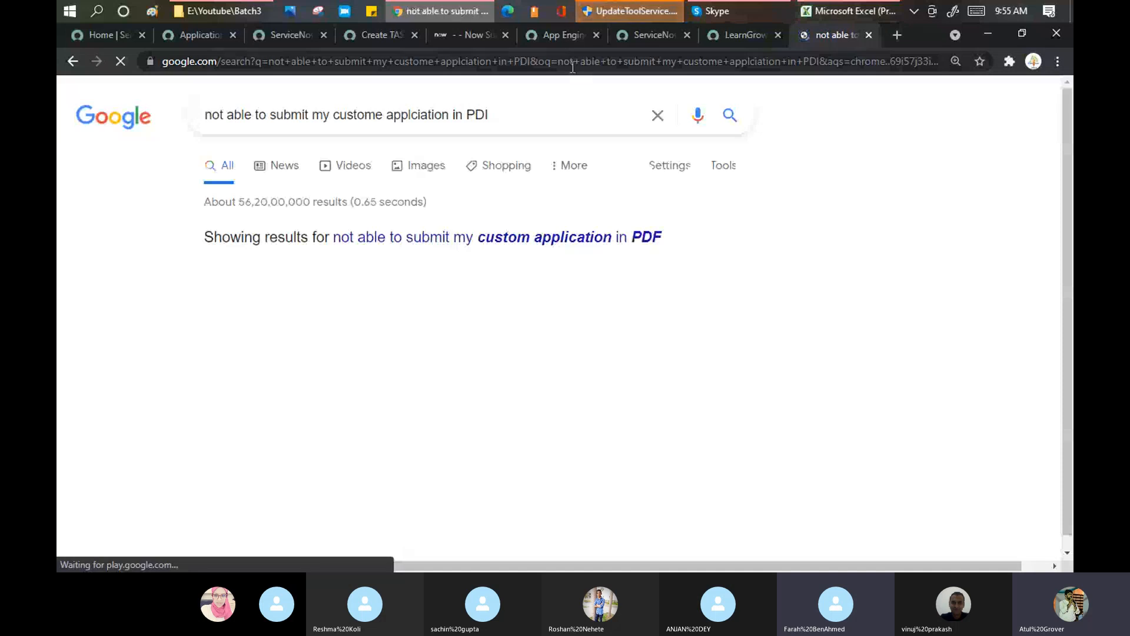
- Add "in Servicenow" to the search, and open the community question "App Engine Studio: cannot submit application for approval"
left_click(524, 114)
type("in Servicenow")
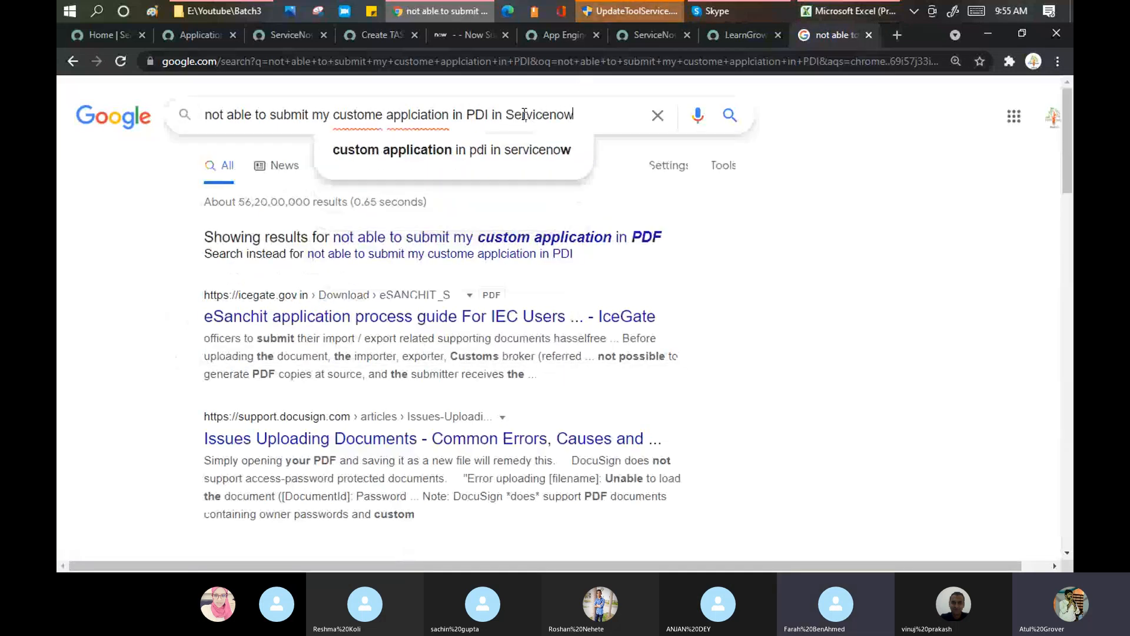
key("Return")
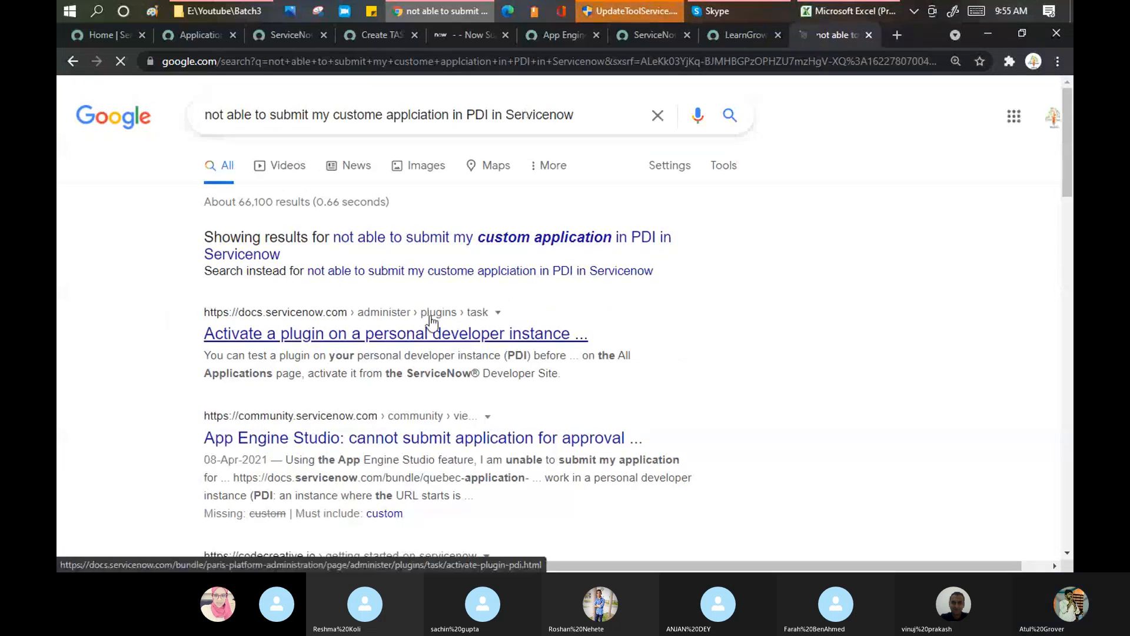
left_click(430, 449)
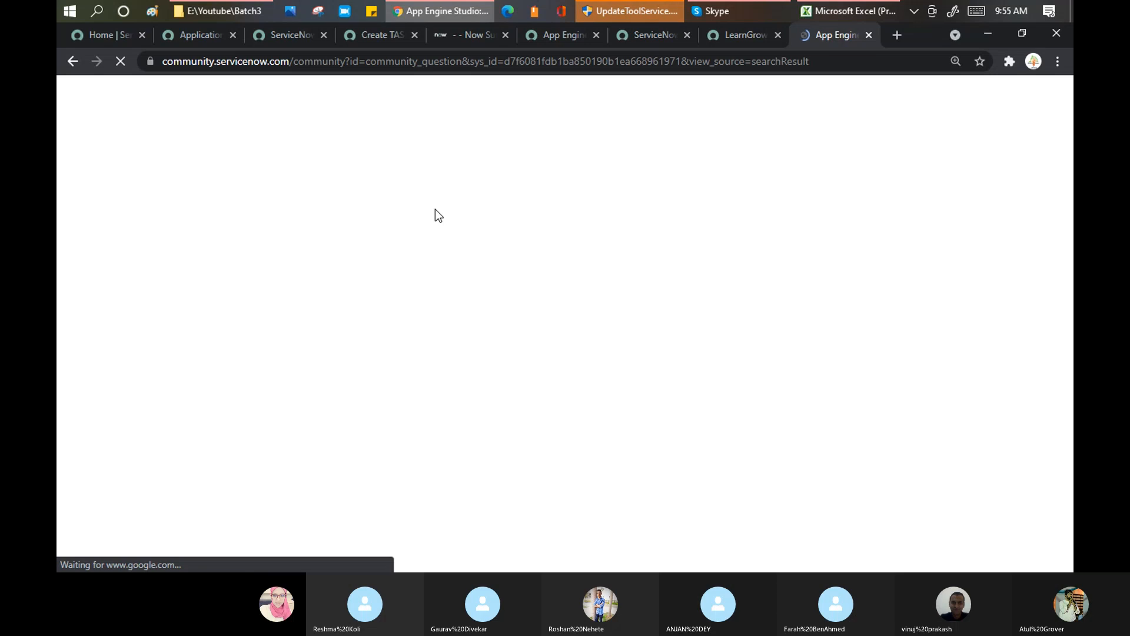
- Revisit the LearnGrow app home in App Engine Studio while the community page loads, and return to the question
left_click(654, 35)
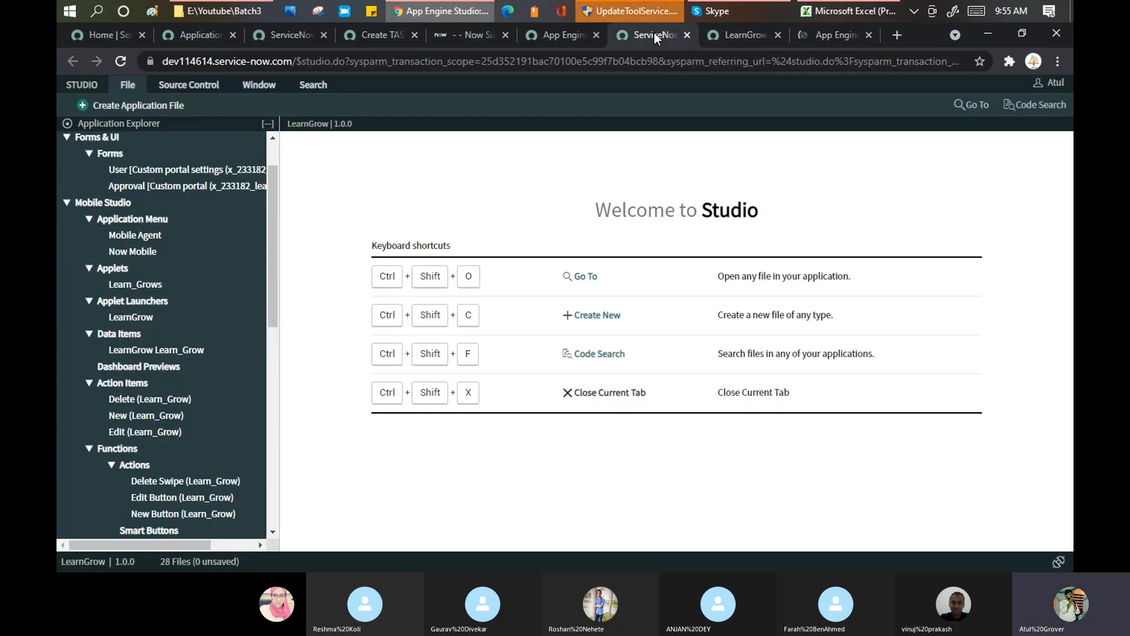
left_click(564, 35)
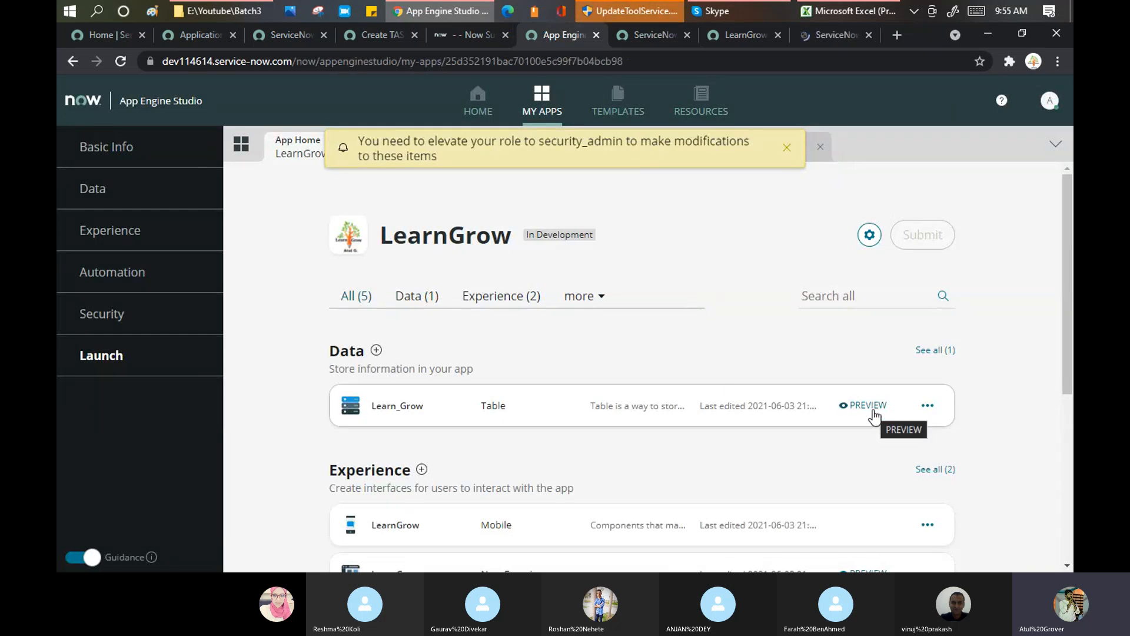
left_click(824, 35)
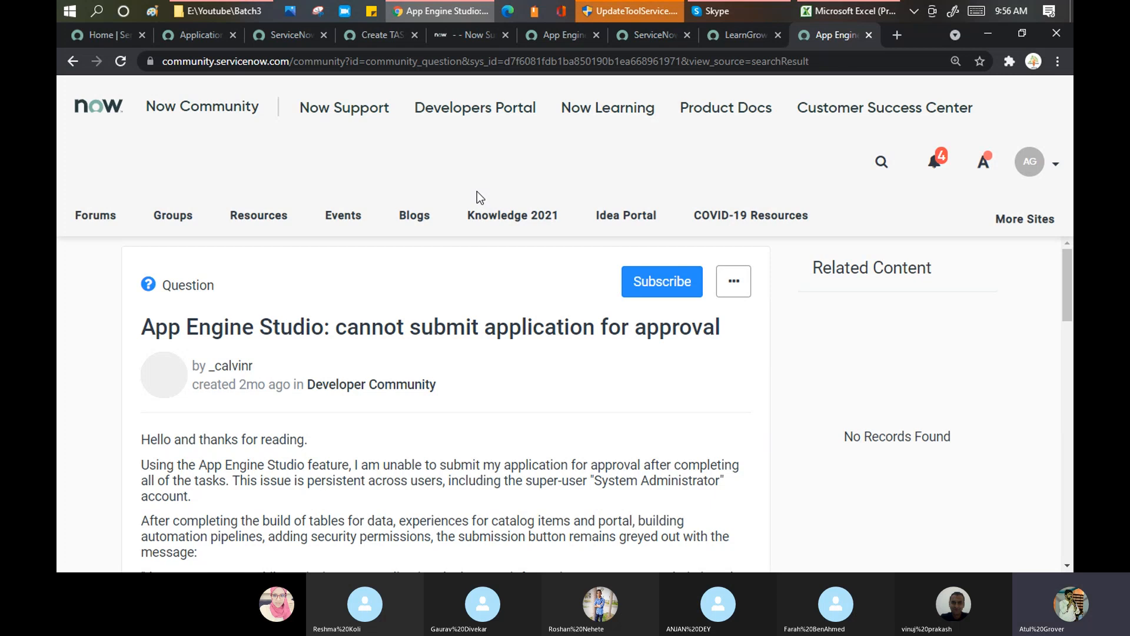
- Read the community question about submitting for approval and its first replies, highlighting the key passages
scroll(567, 253, "down", 4)
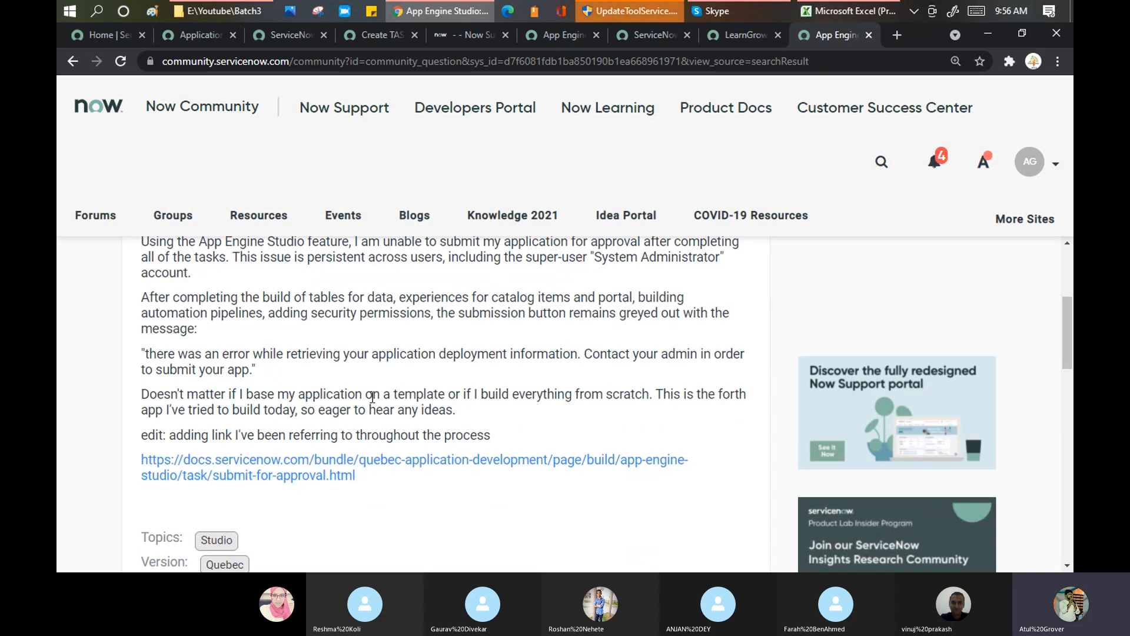
left_click_drag(268, 393, 740, 392)
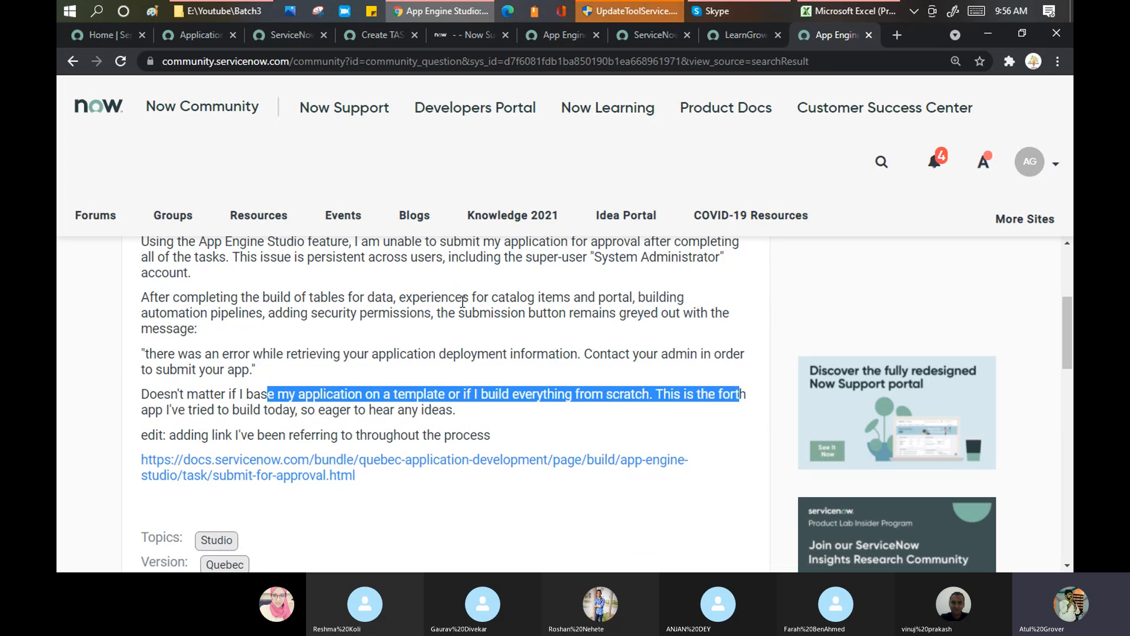
scroll(463, 305, "down", 3)
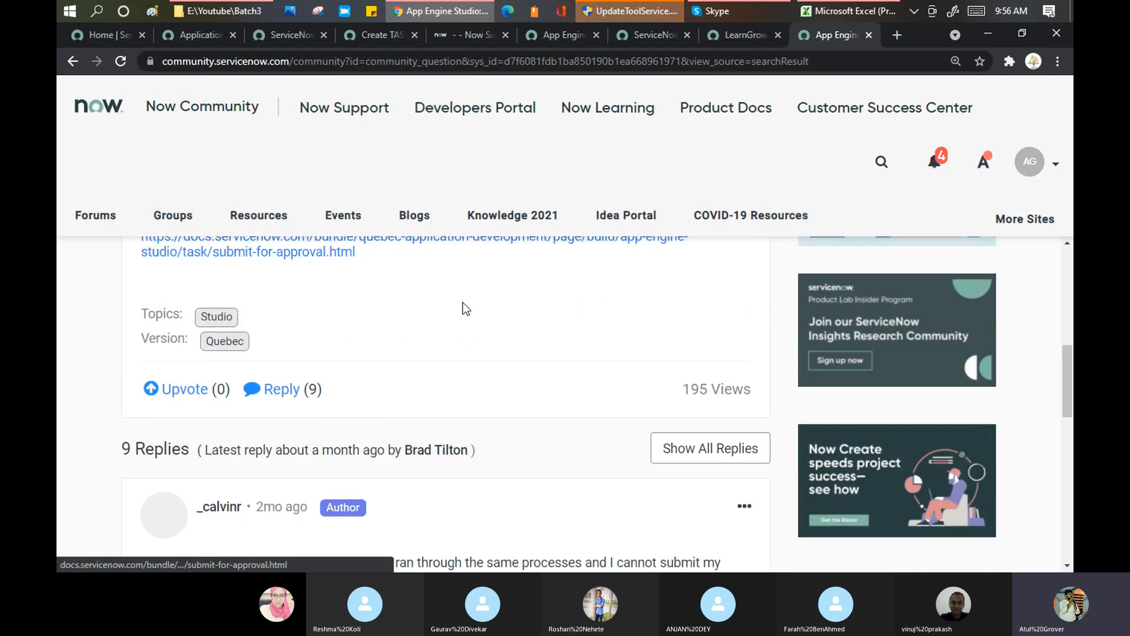
scroll(462, 302, "up", 1)
scroll(463, 302, "down", 5)
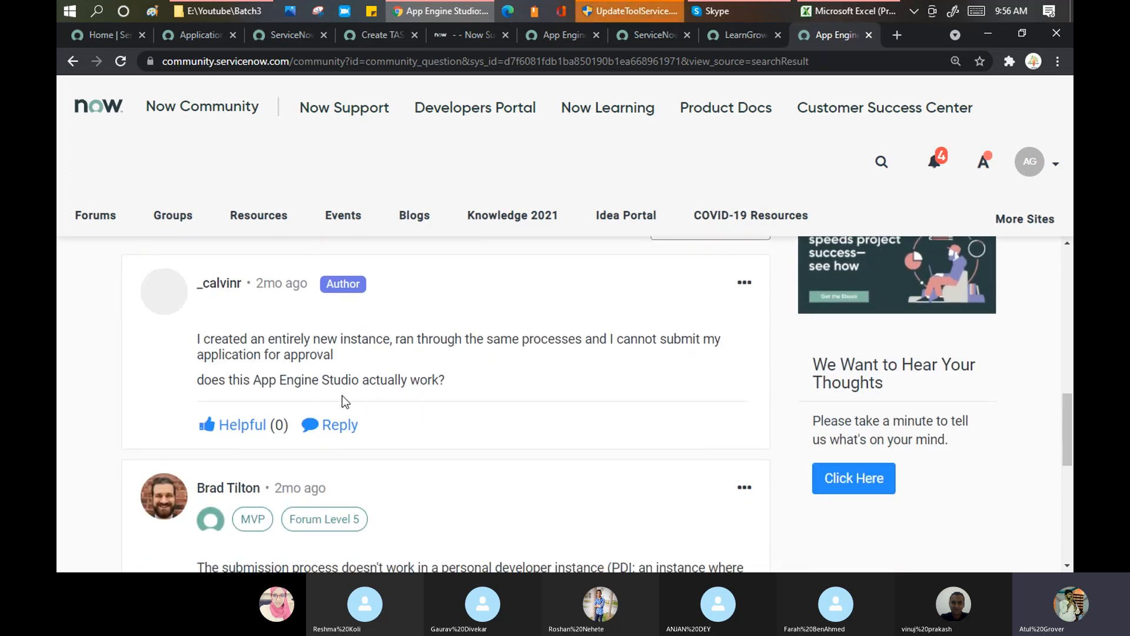
left_click_drag(331, 386, 467, 372)
scroll(468, 341, "down", 4)
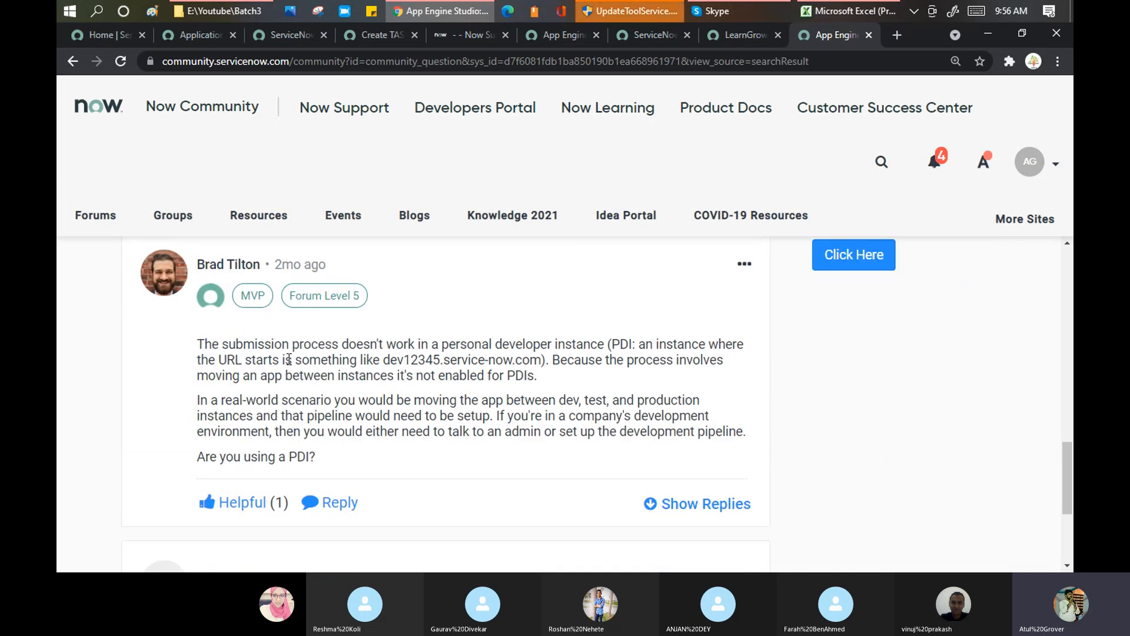
left_click_drag(293, 344, 516, 340)
left_click(495, 352)
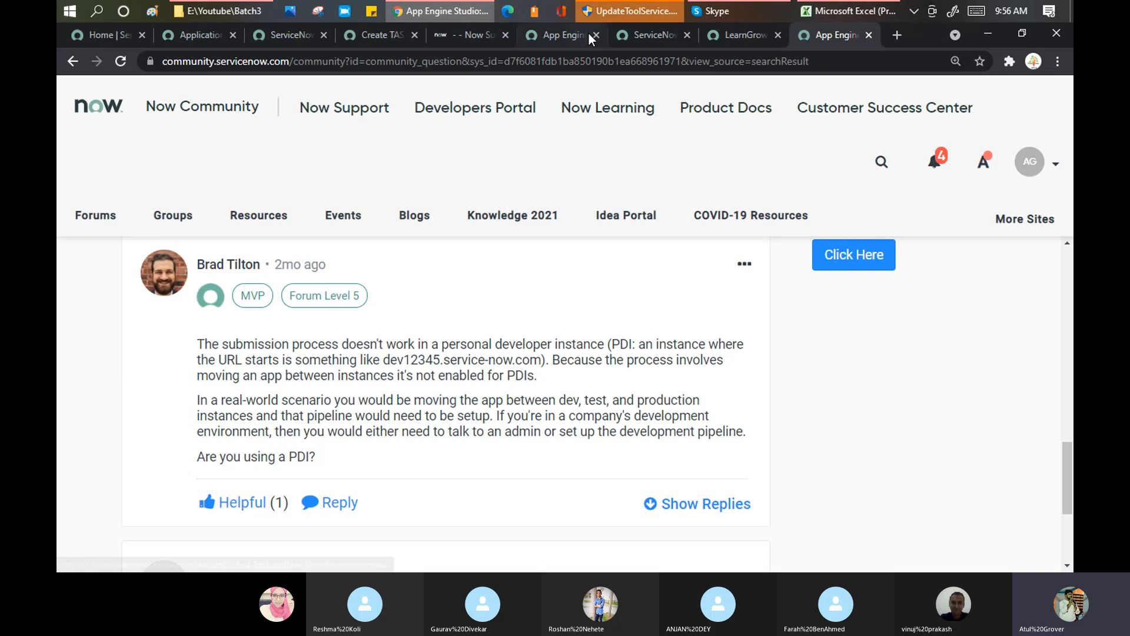
- Check the tooltip on LearnGrow's Submit option, and highlight the community reply's sentence about submission in a personal developer instance
left_click(570, 35)
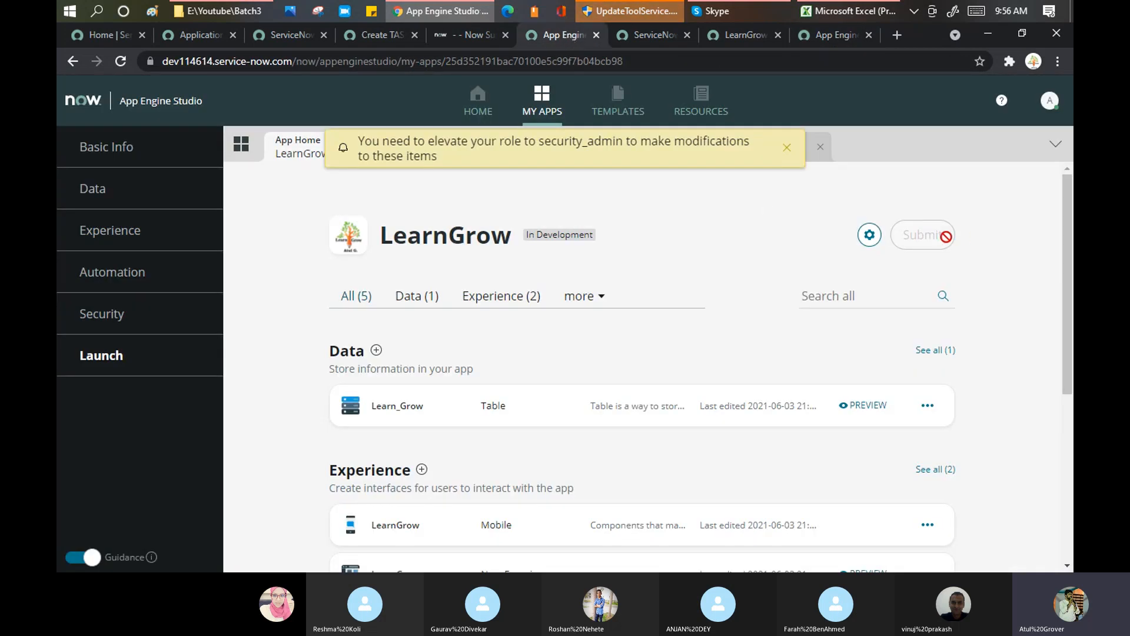
mouse_move(941, 234)
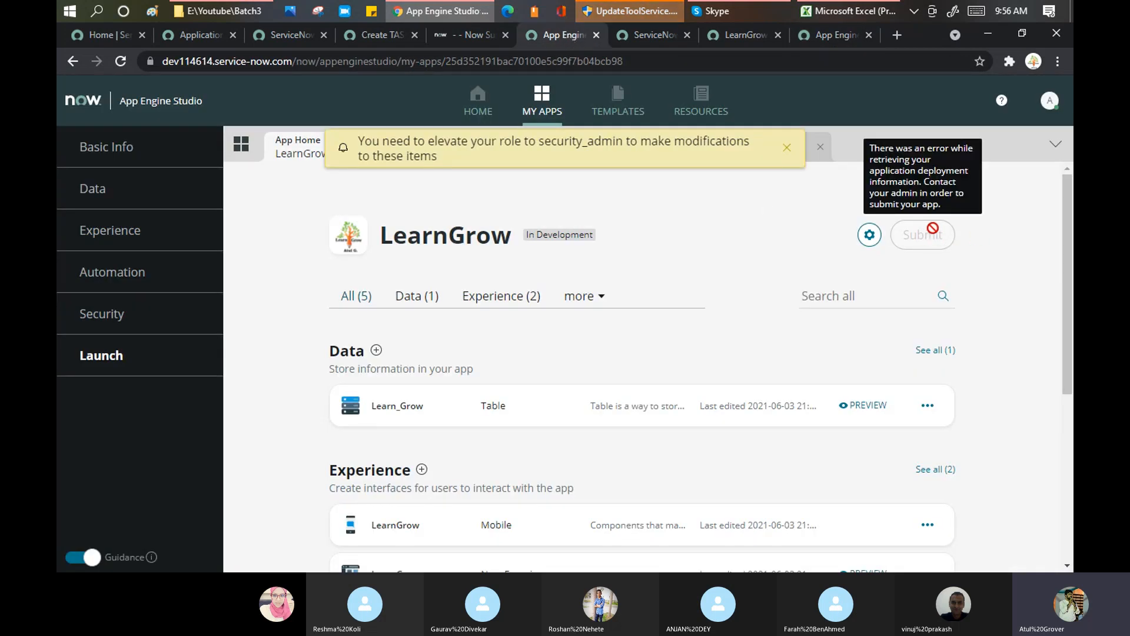
left_click(818, 36)
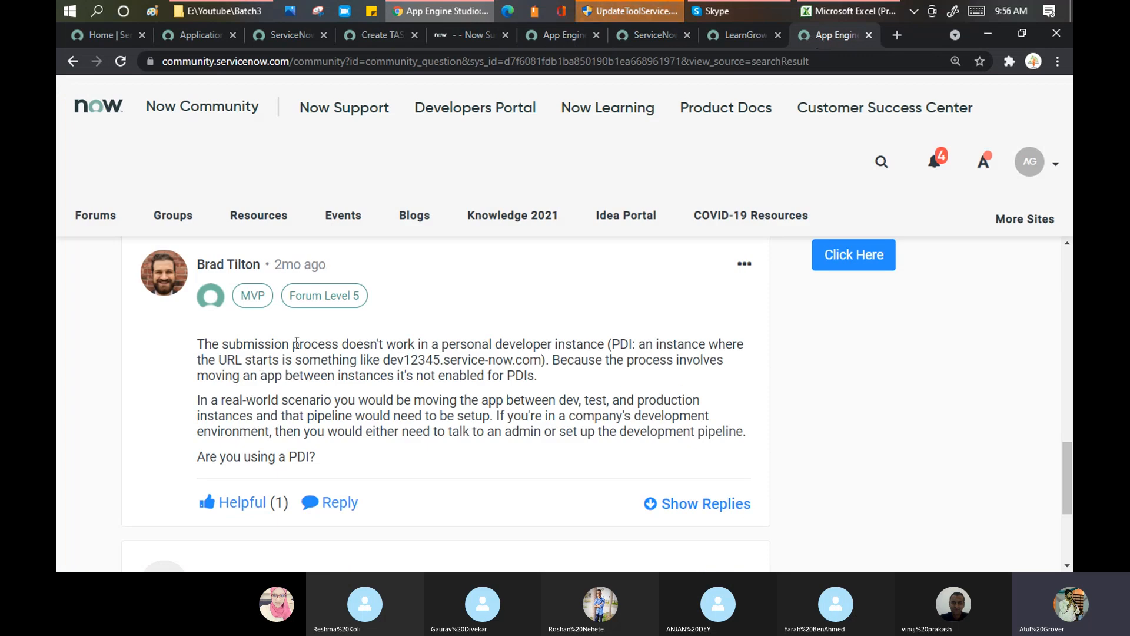
left_click_drag(236, 345, 628, 346)
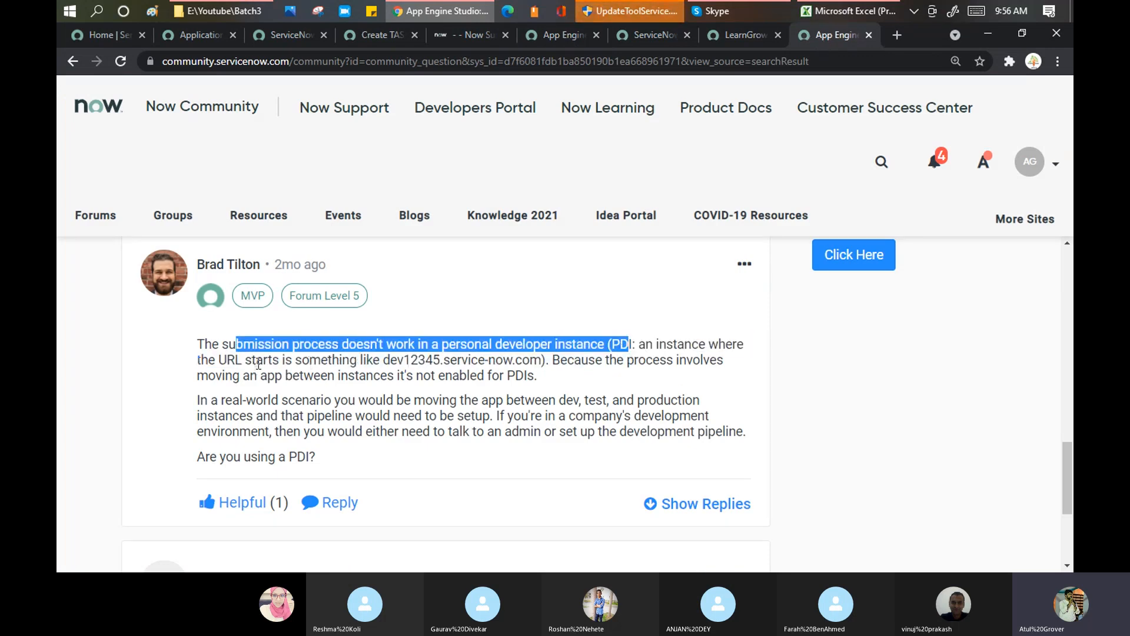
- Read the community reply on personal developer instances, highlighting the passages on moving apps between instances and a company's development environment
left_click_drag(404, 359, 478, 359)
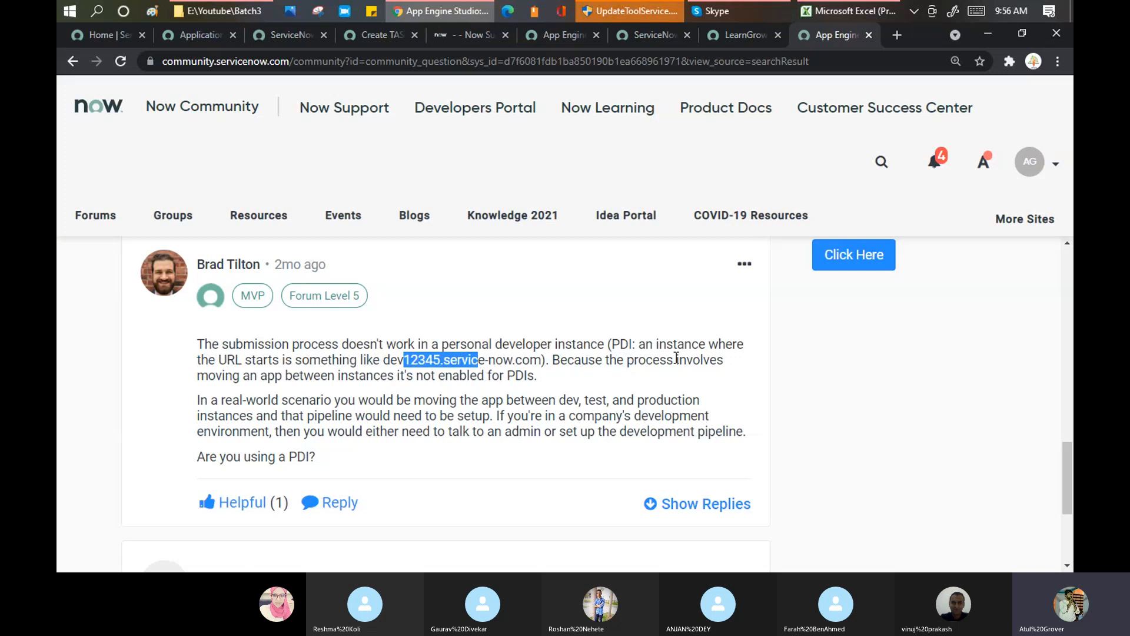
left_click_drag(225, 375, 539, 384)
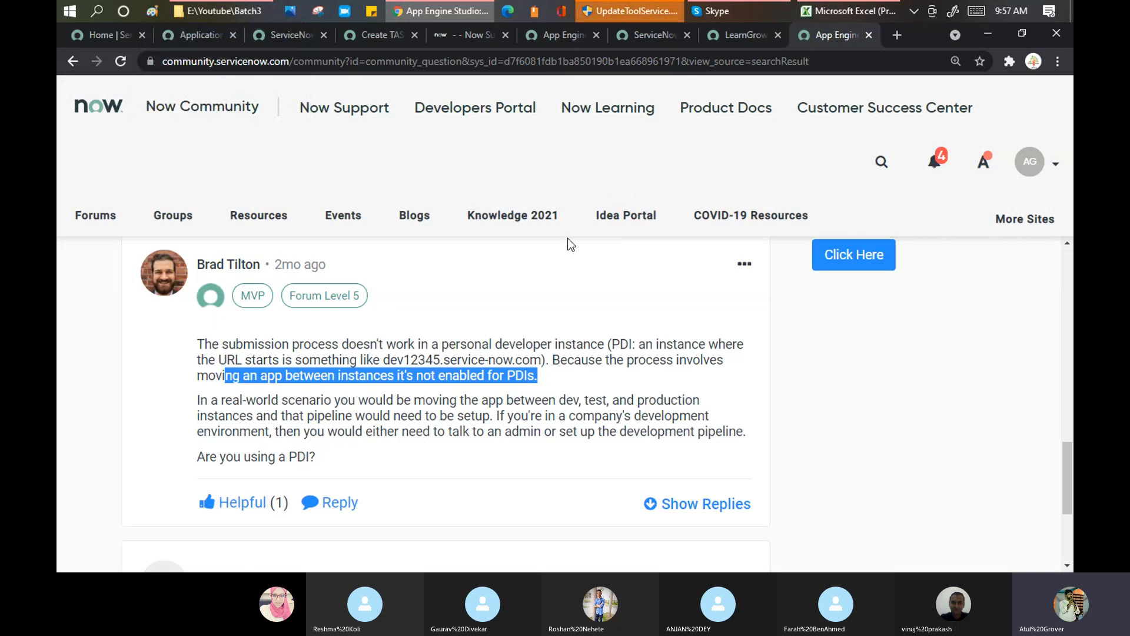
scroll(382, 265, "down", 2)
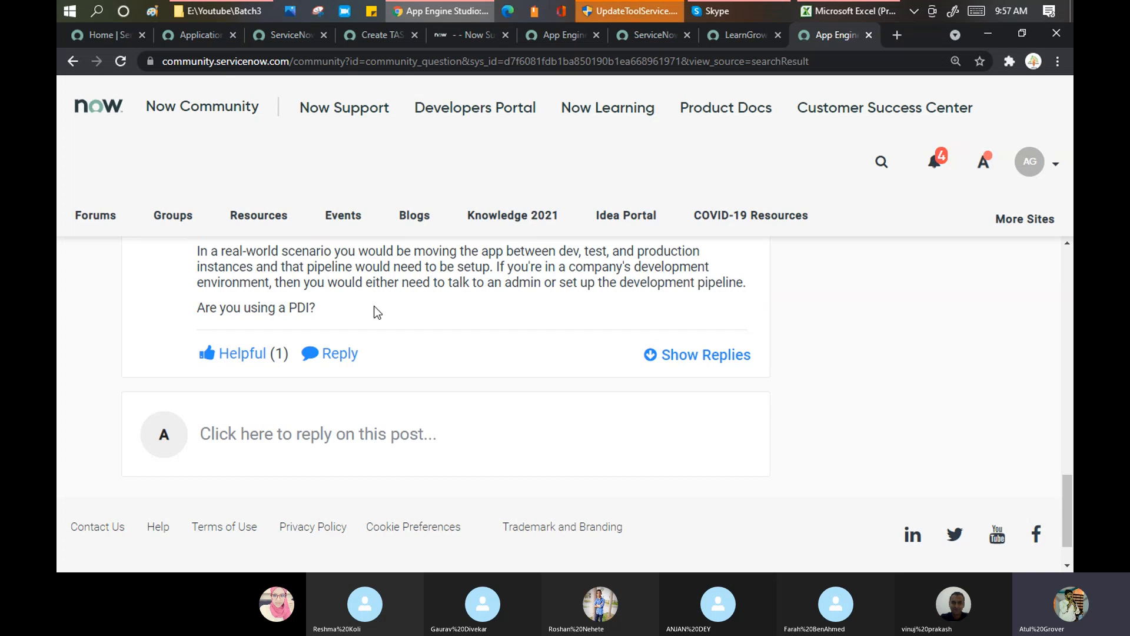
scroll(373, 310, "up", 1)
left_click(572, 329)
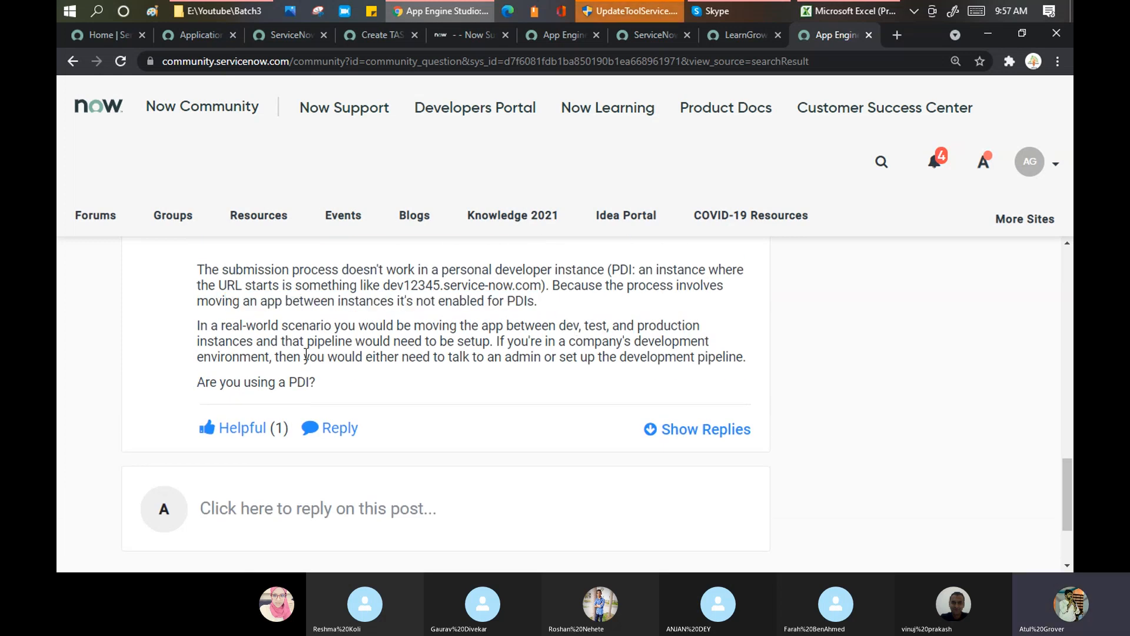
left_click_drag(329, 344, 748, 348)
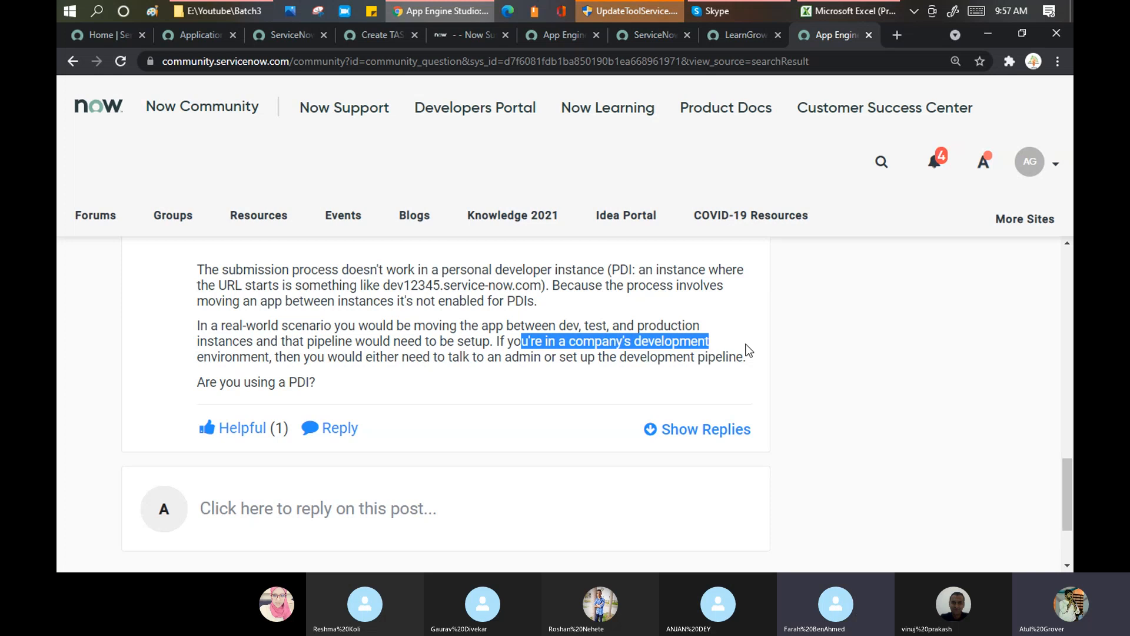
left_click(293, 269)
left_click_drag(293, 270, 768, 287)
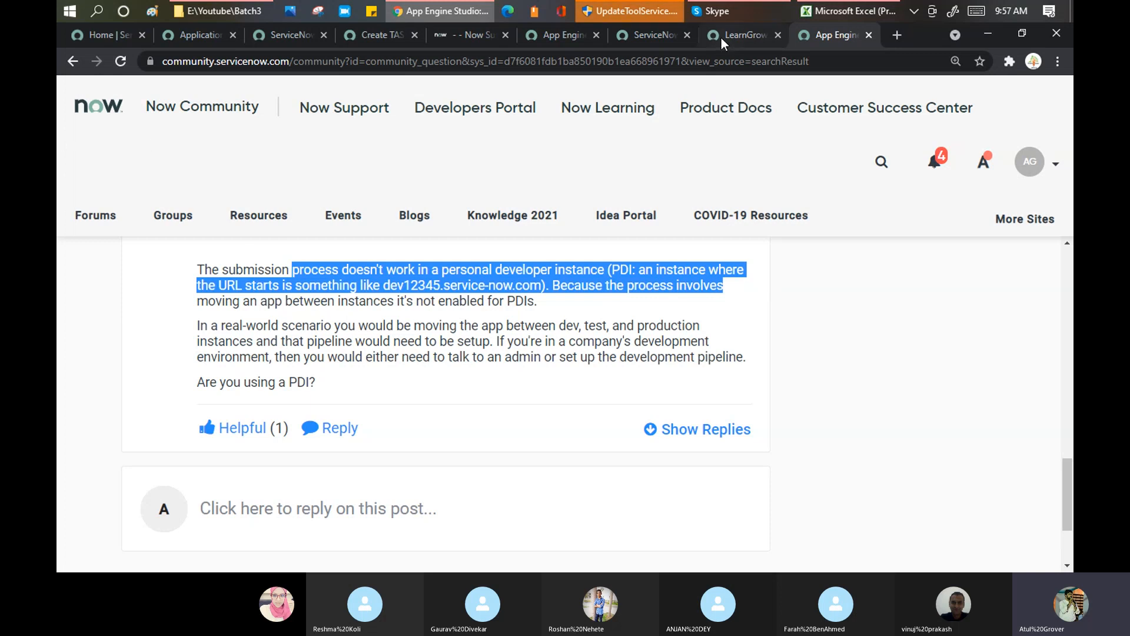
- Return to the LearnGrow app home in App Engine Studio and dismiss the notice about elevating the role to security_admin
left_click(563, 36)
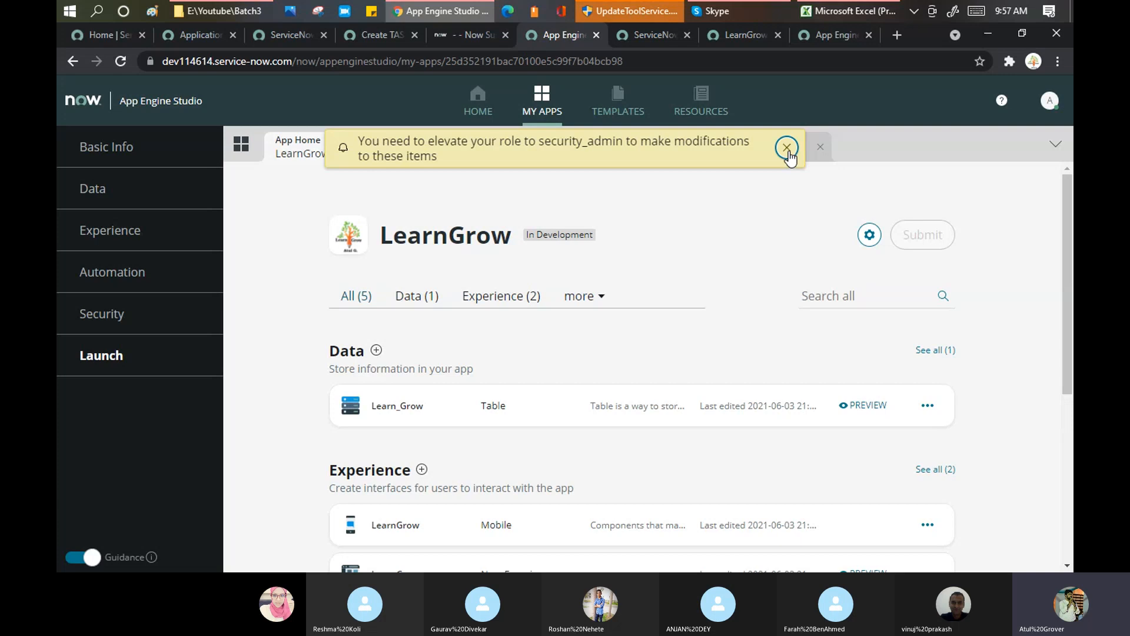
left_click(786, 147)
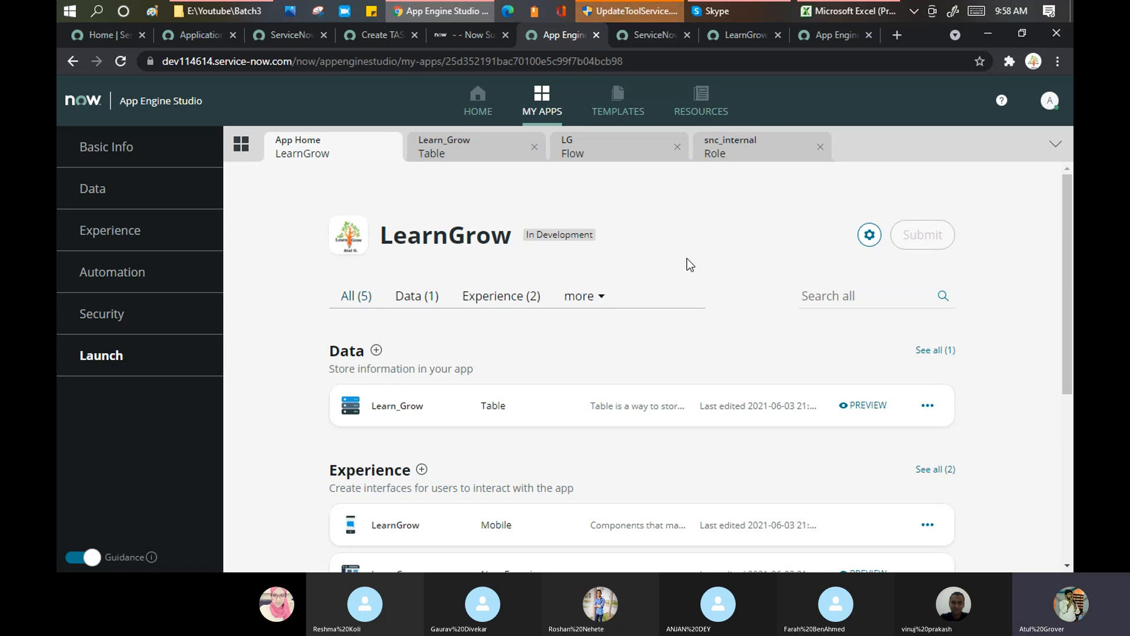
- Switch to the Skype call and add the third listed group member who is not on the call
left_click(748, 17)
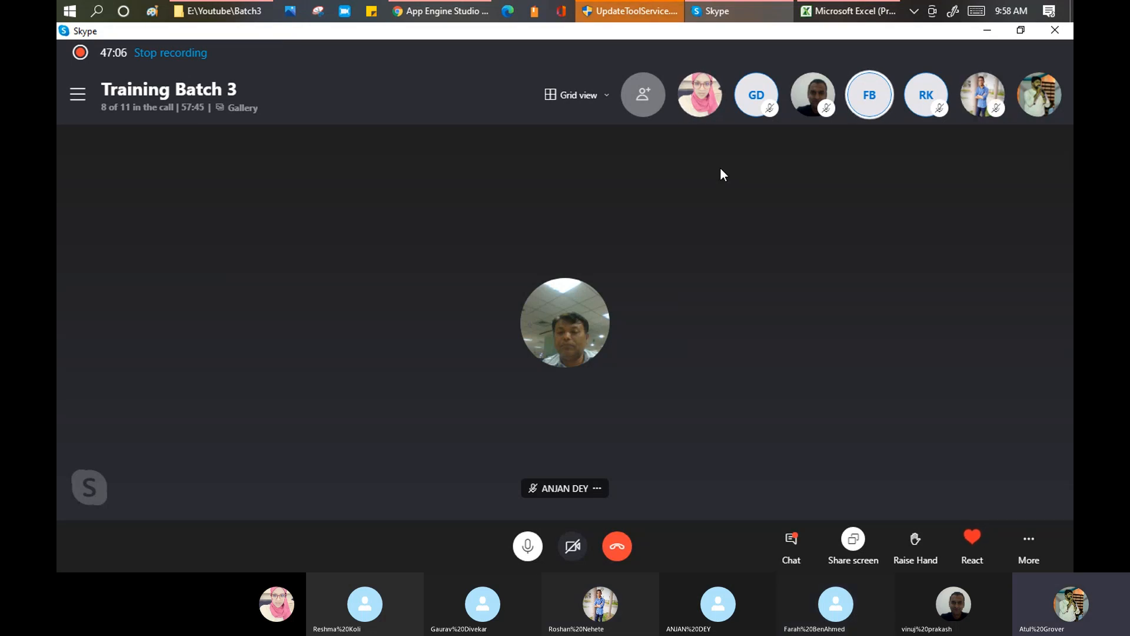
left_click(643, 98)
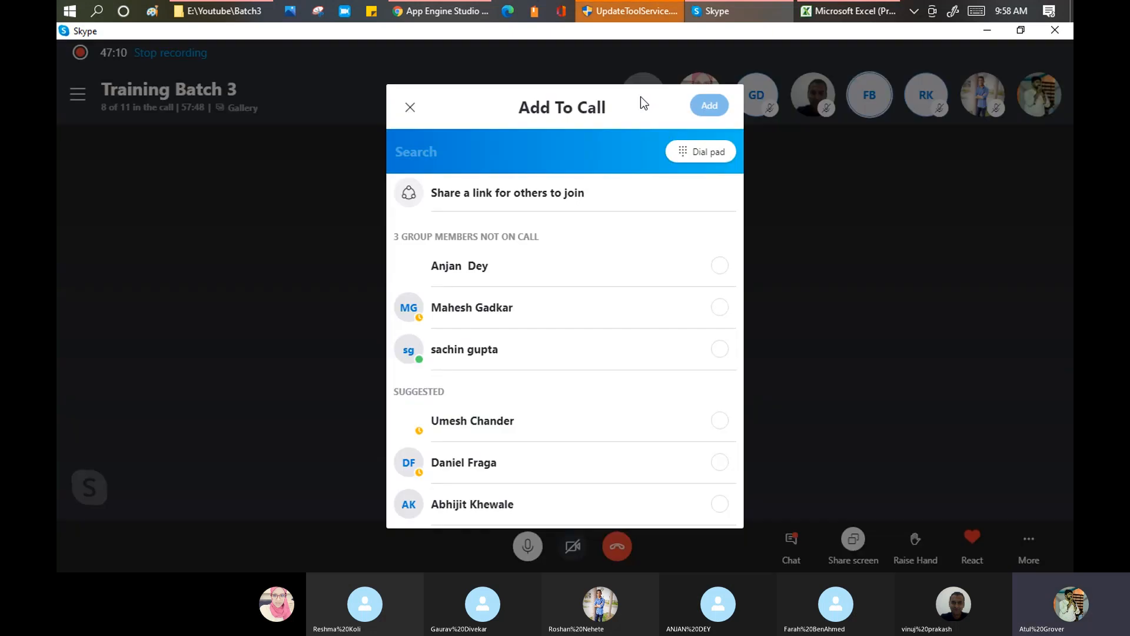
left_click(719, 349)
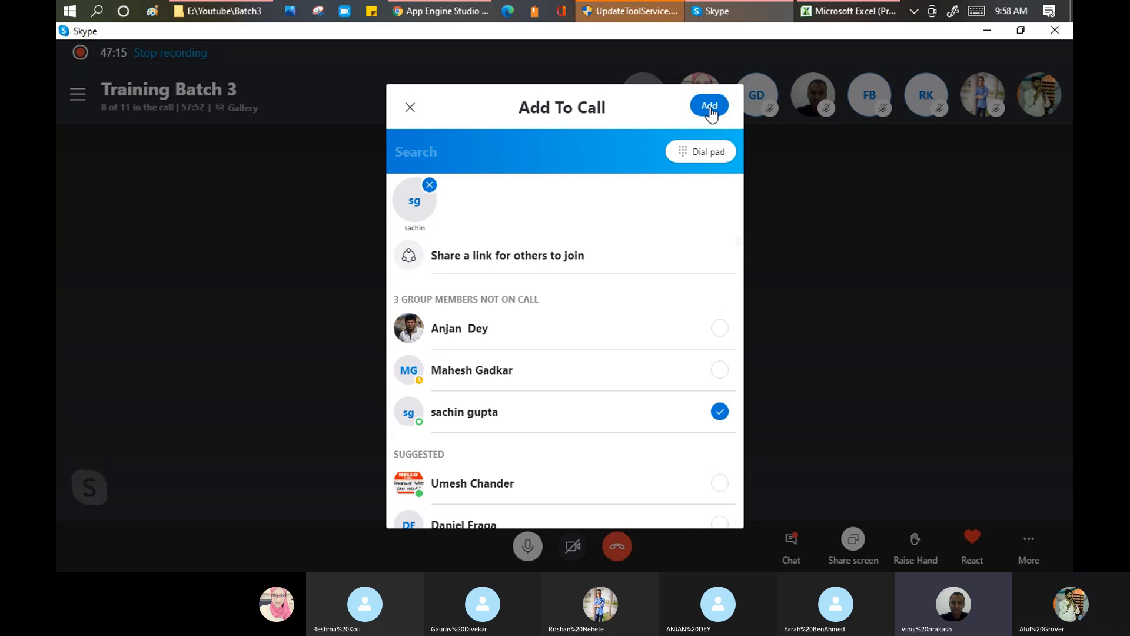
left_click(710, 107)
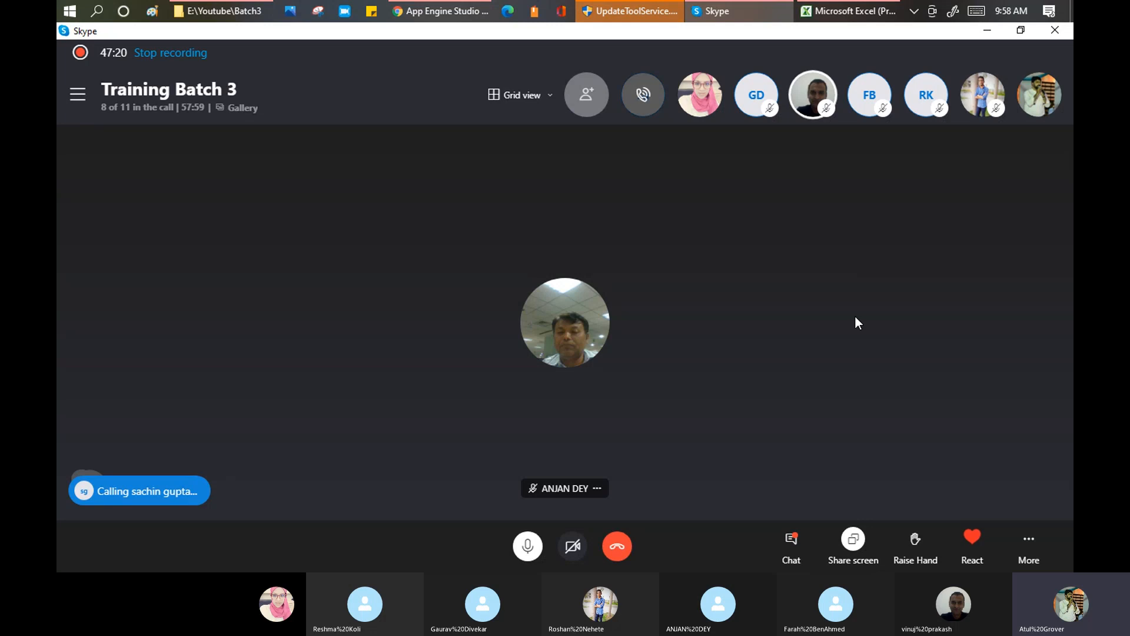
- Switch to the Excel training agenda and copy the green formatting of Update Set Movement to Application Scope in A44
left_click(835, 8)
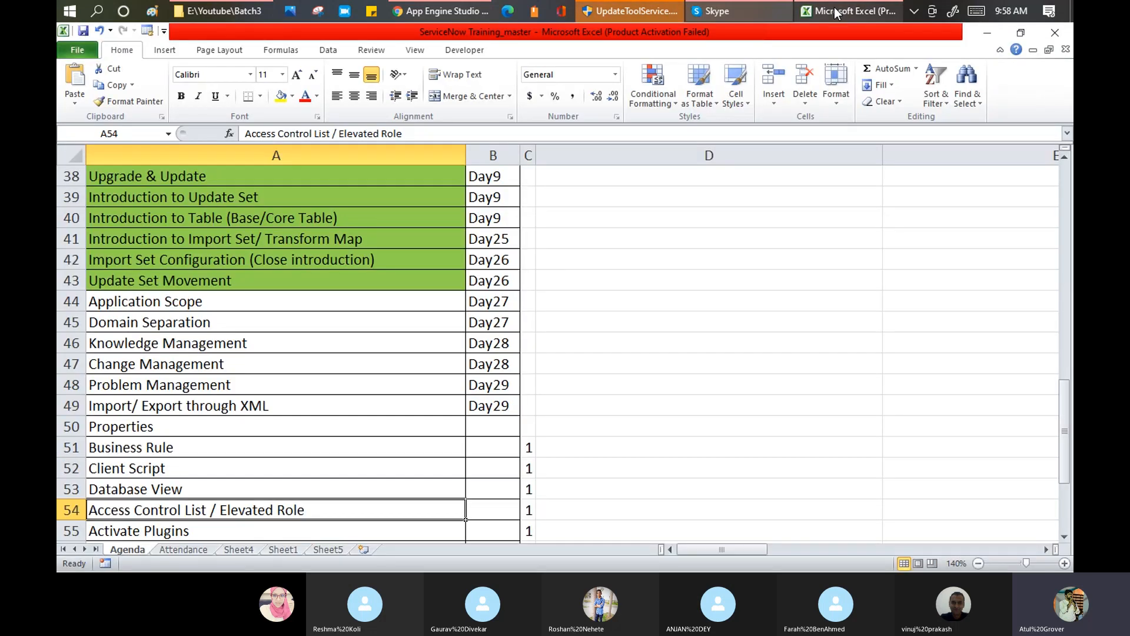
left_click(270, 303)
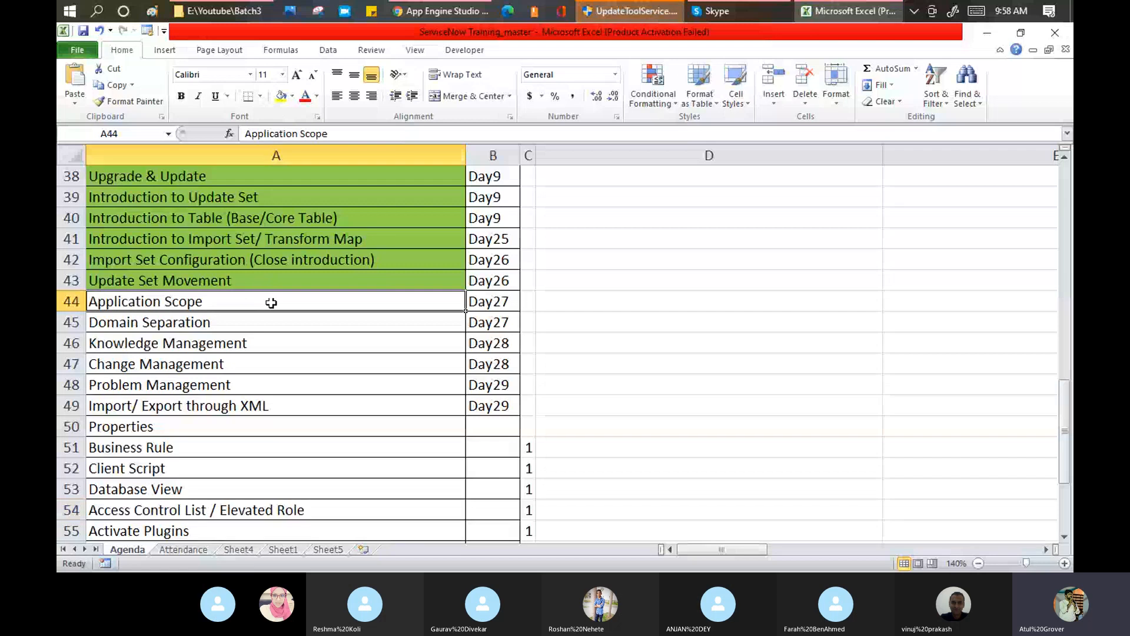
key("Up")
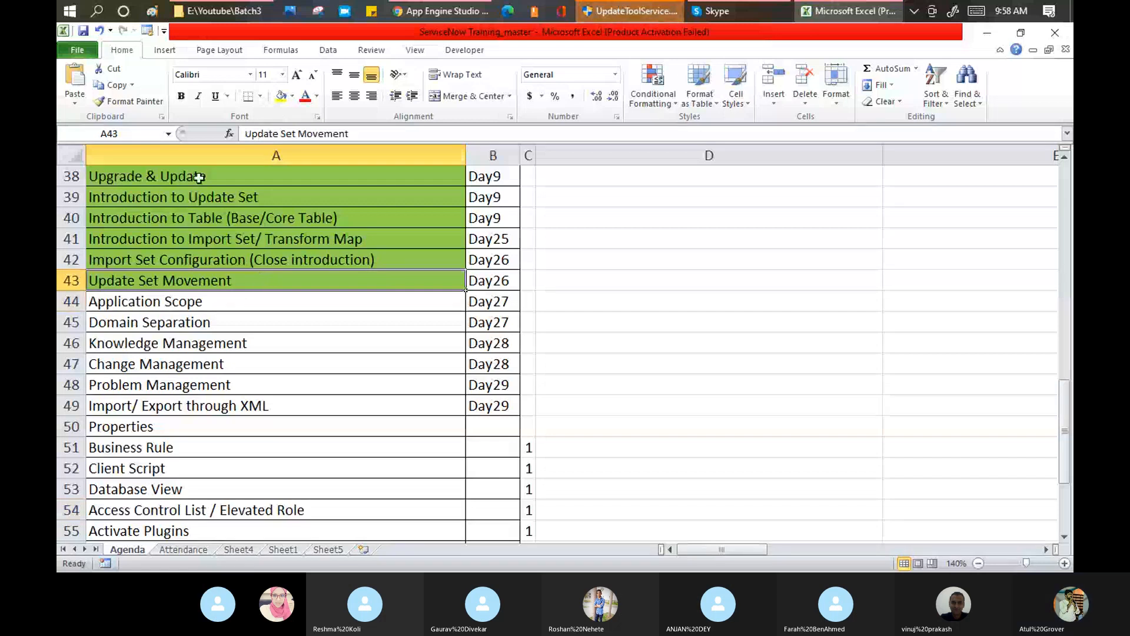
double_click(129, 102)
left_click(200, 301)
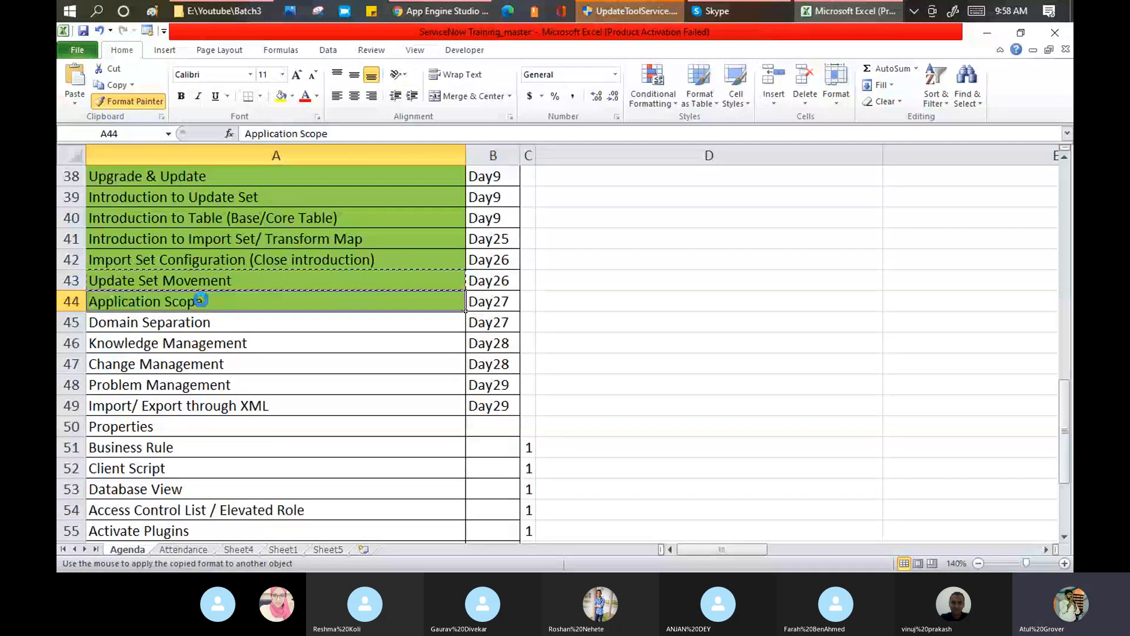
key("Escape")
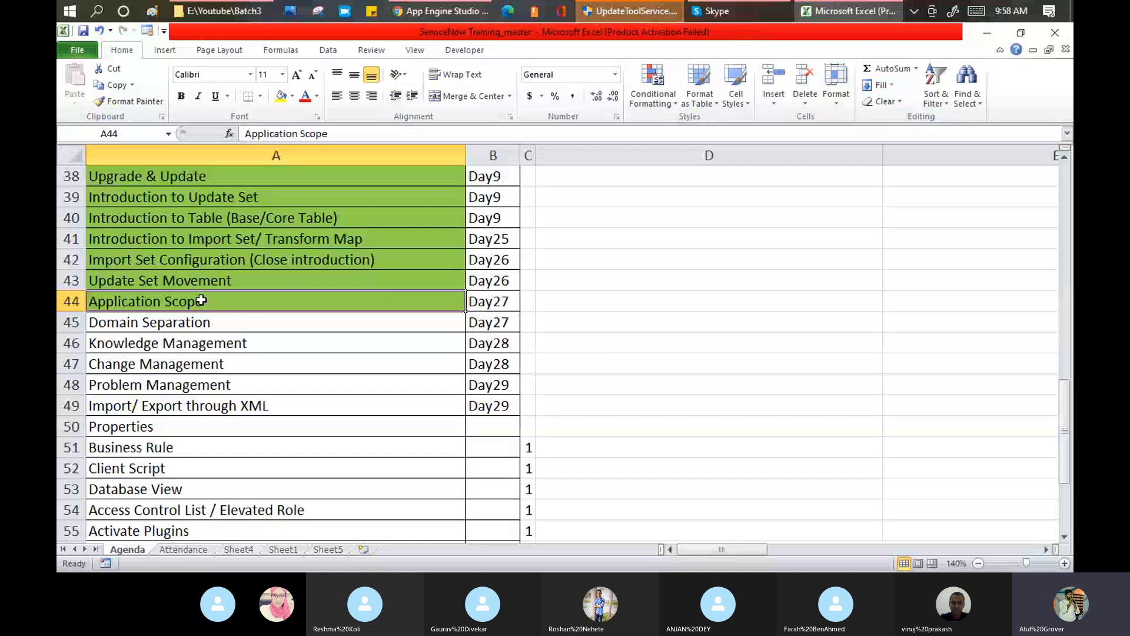
- Go over the Knowledge, Change and Problem Management topics, and copy Application Scope's green formatting to Import/ Export through XML in A49
left_click(183, 339)
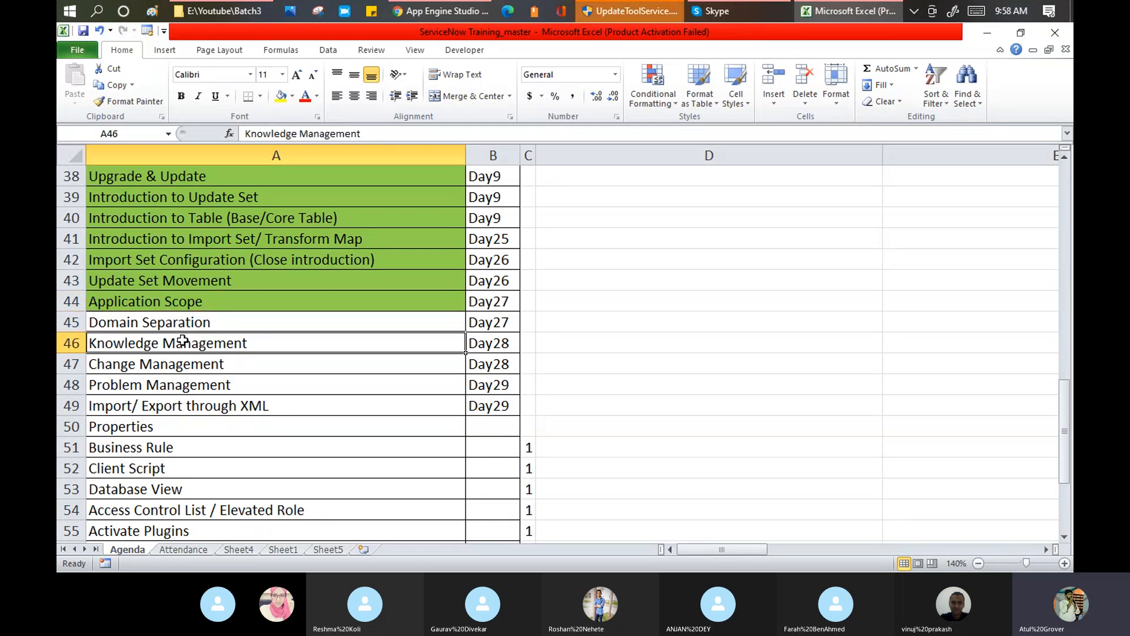
left_click_drag(183, 340, 182, 386)
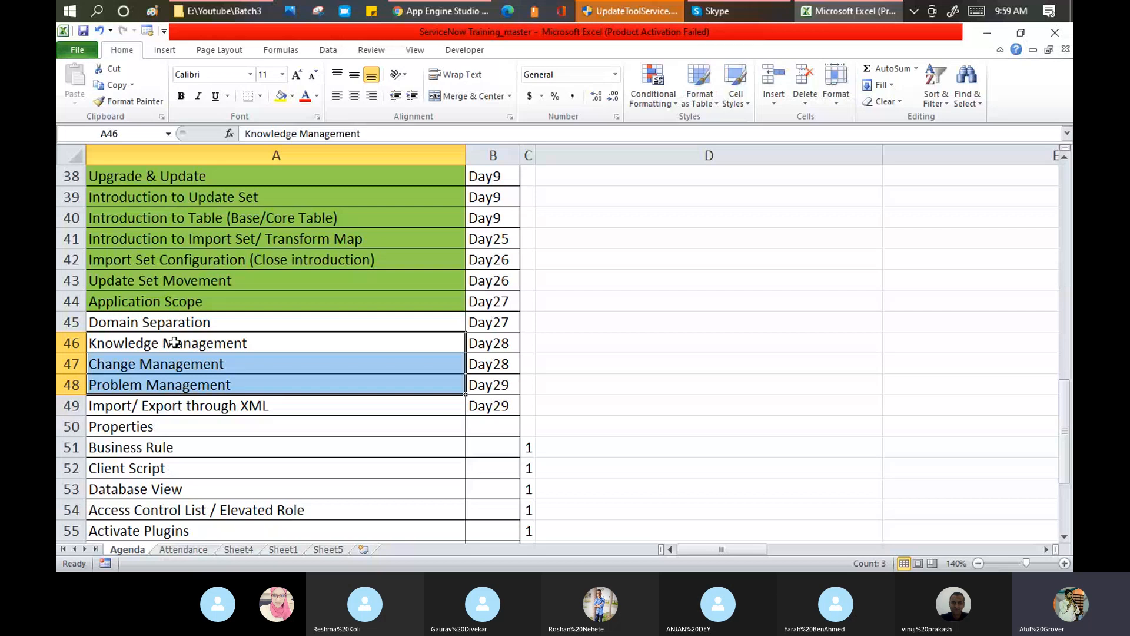
left_click(151, 405)
left_click(257, 305)
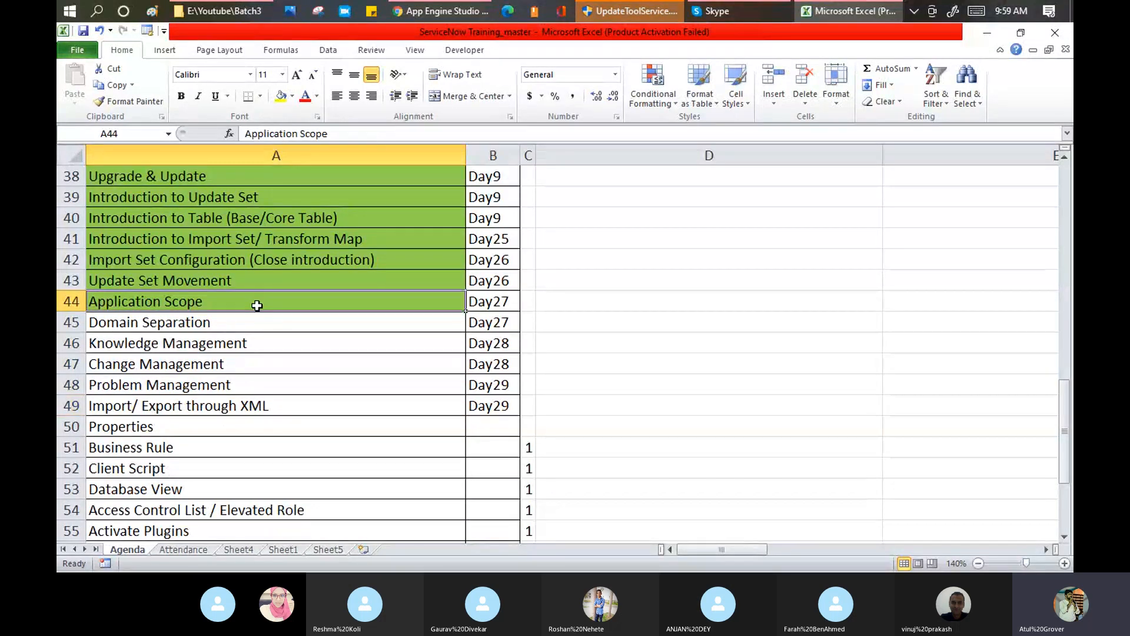
left_click(128, 101)
left_click(223, 405)
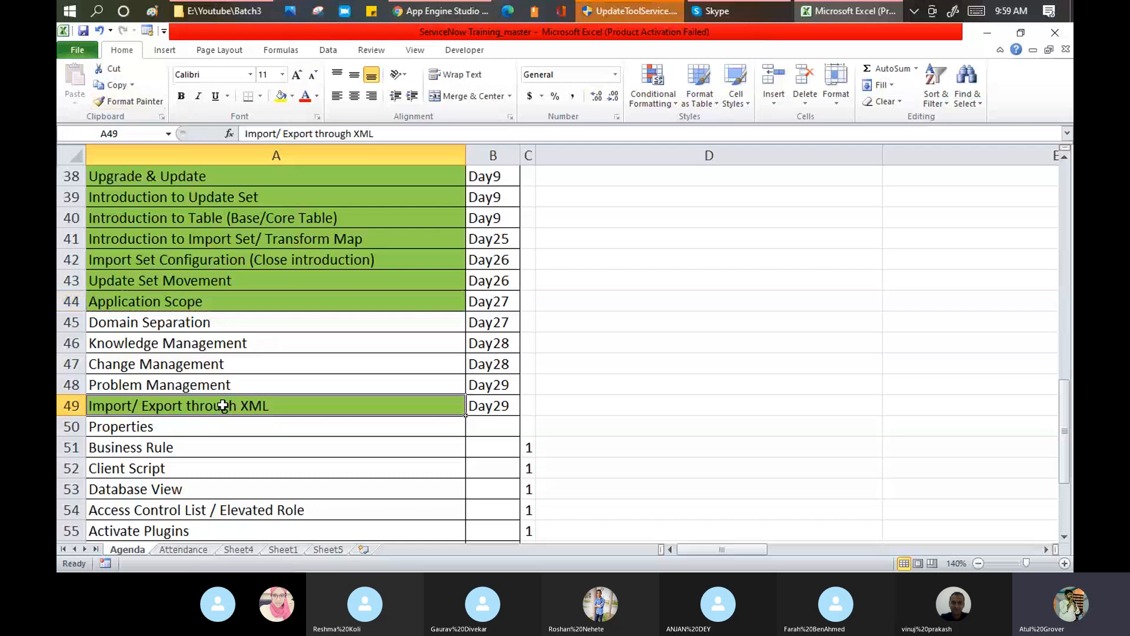
- Look over the remaining agenda topics down to Activate Plugins, and return to the Skype call via the LearnGrow app home
scroll(248, 447, "down", 1)
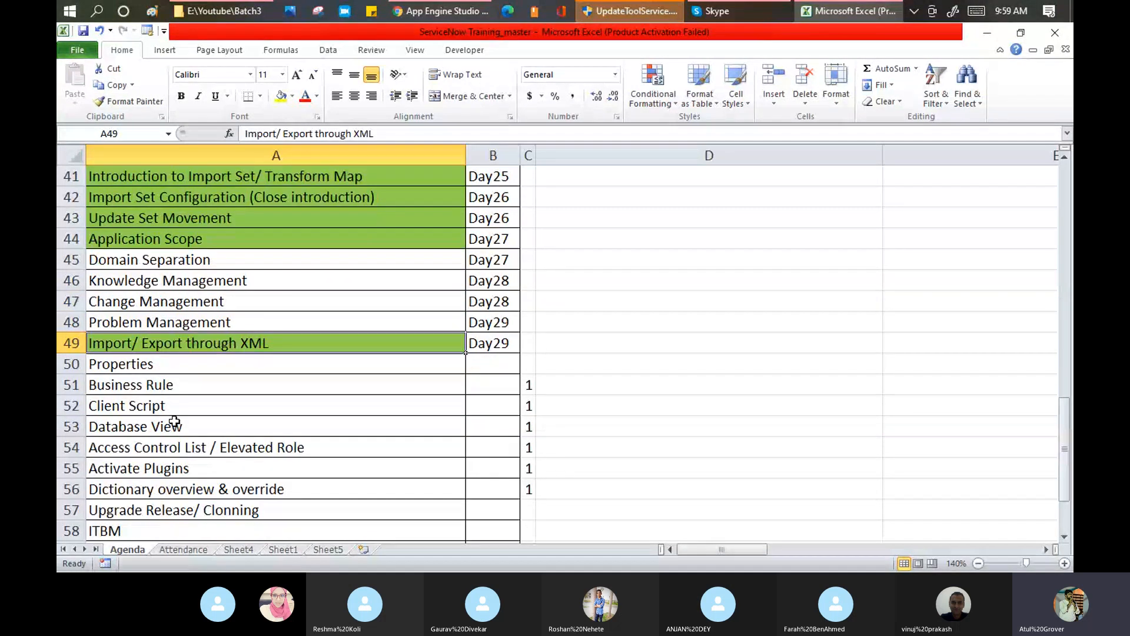
left_click(177, 468)
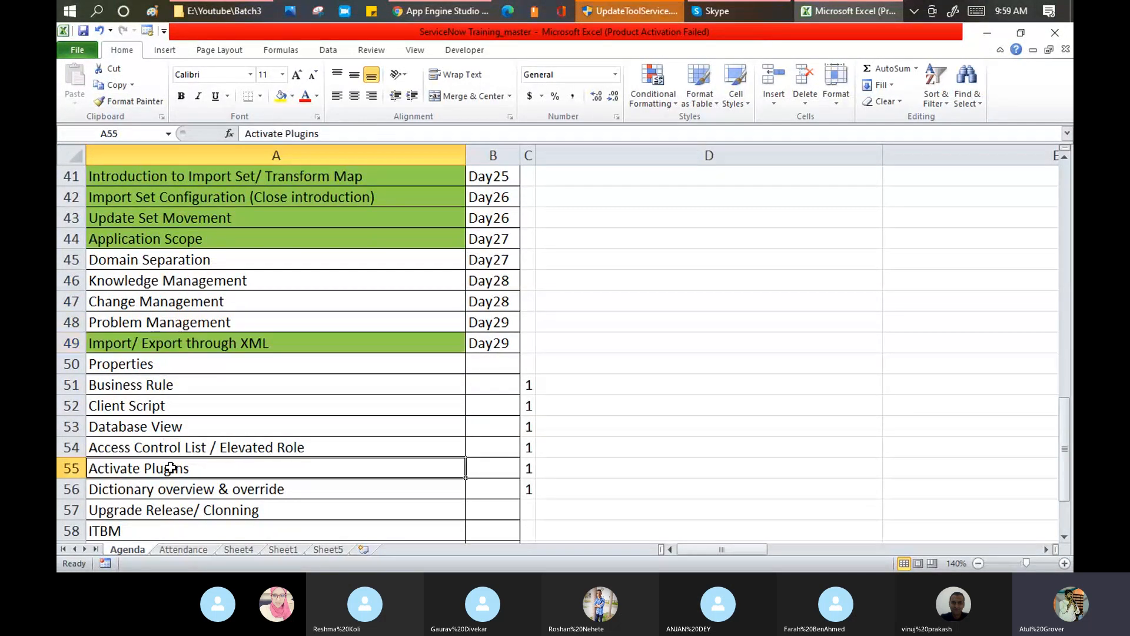
left_click(435, 15)
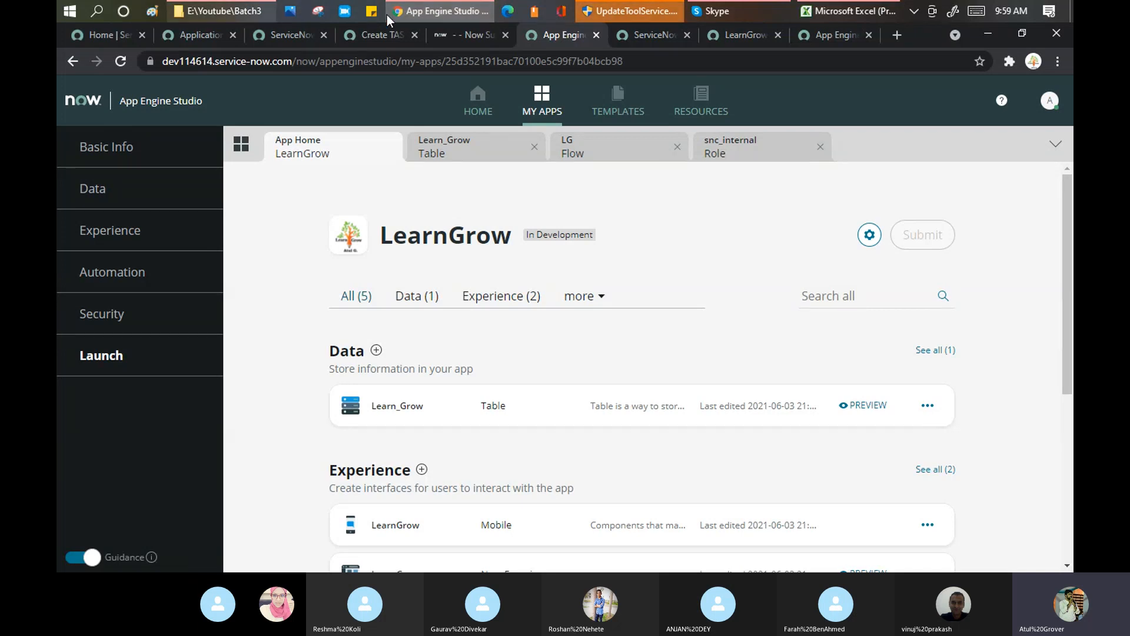
left_click(755, 9)
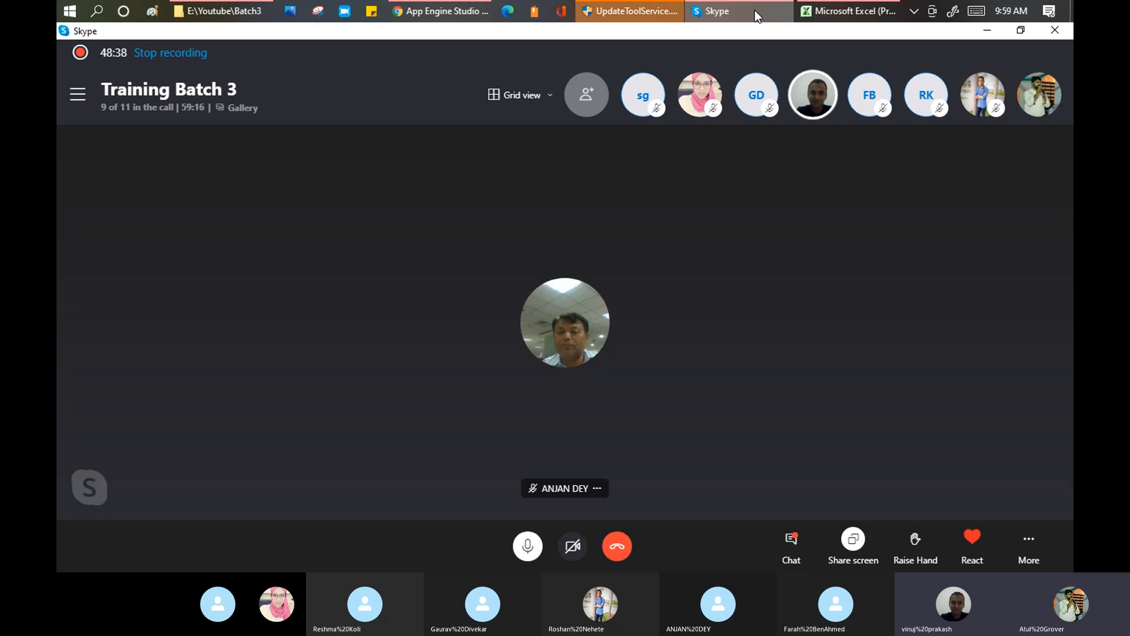
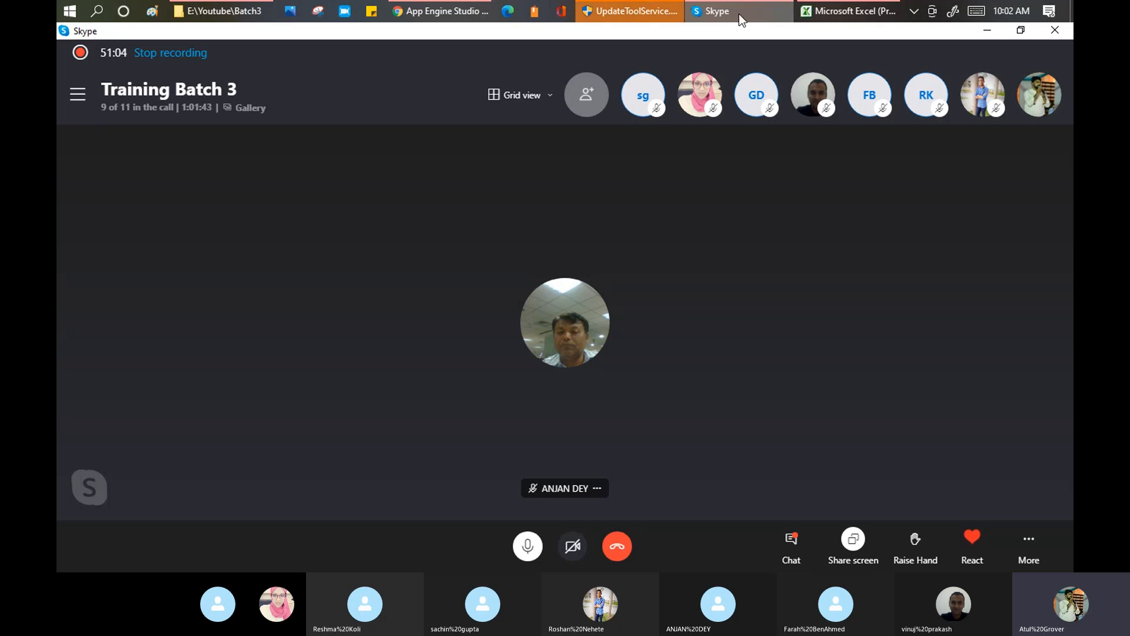
- Switch to the ServiceNow instance with the new deployment request in Chrome, and filter the navigator for "plugins"
left_click(448, 14)
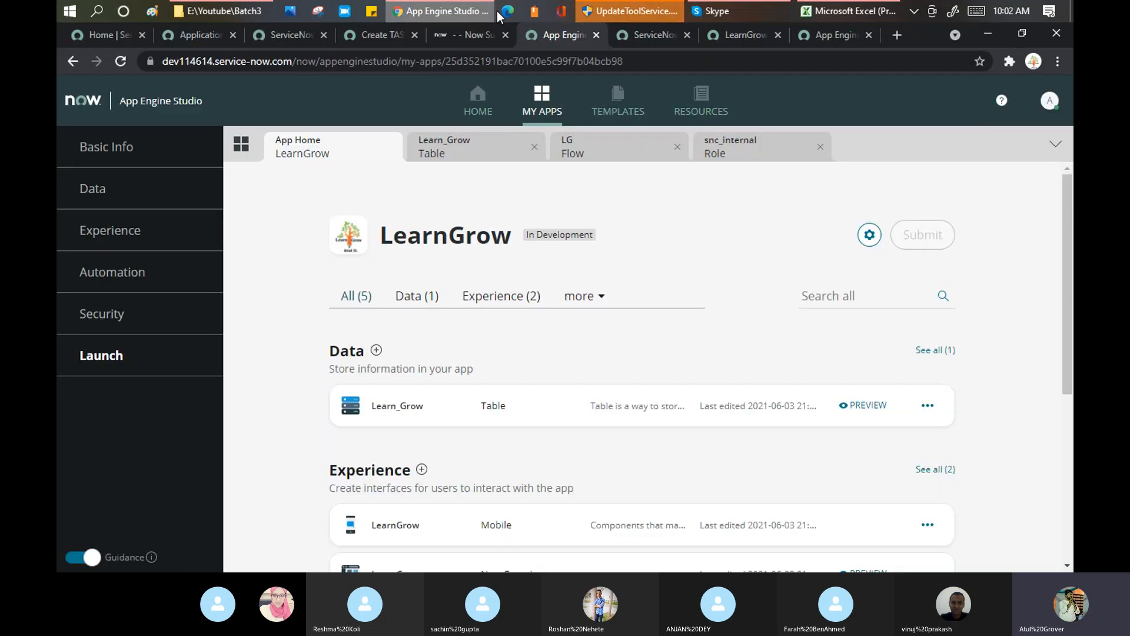
left_click(376, 33)
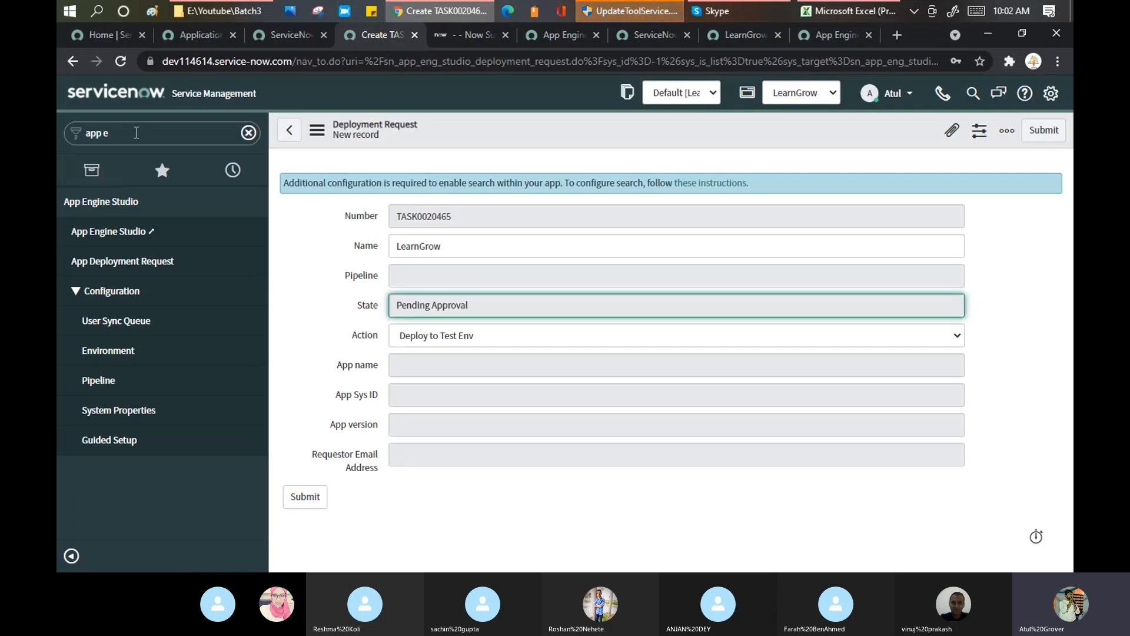
left_click(136, 132)
type("plugins")
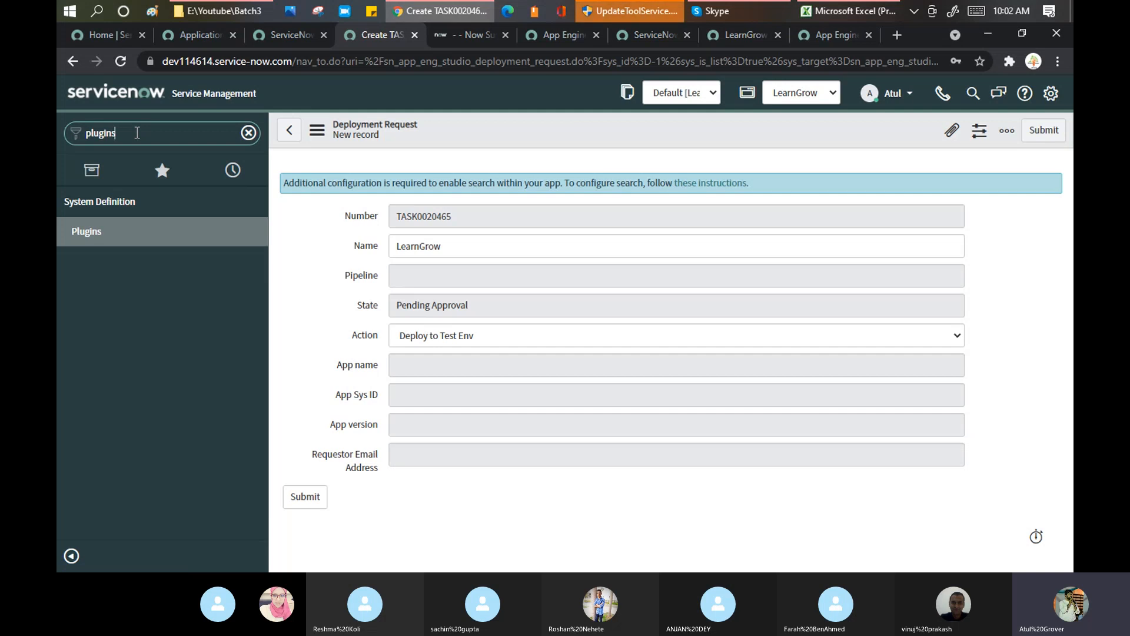
- Filter the navigator for "change" instead, leave the unsaved deployment request, and start creating a change request with the Normal model
key("BackSpace")
key("BackSpace")
key("BackSpace")
key("BackSpace")
key("BackSpace")
key("BackSpace")
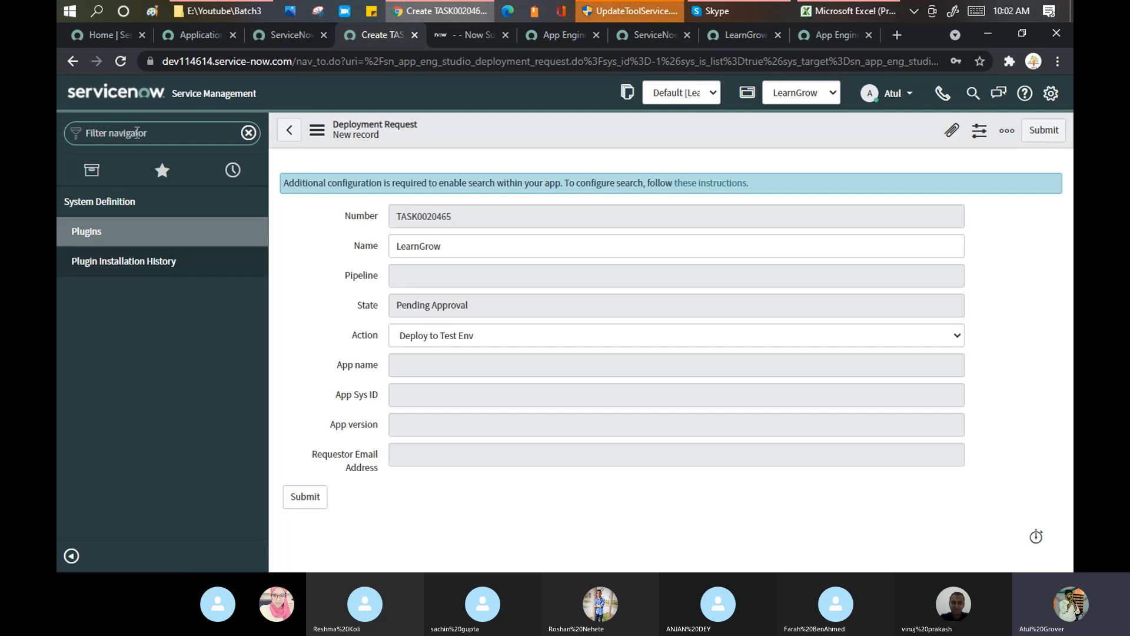
type("change")
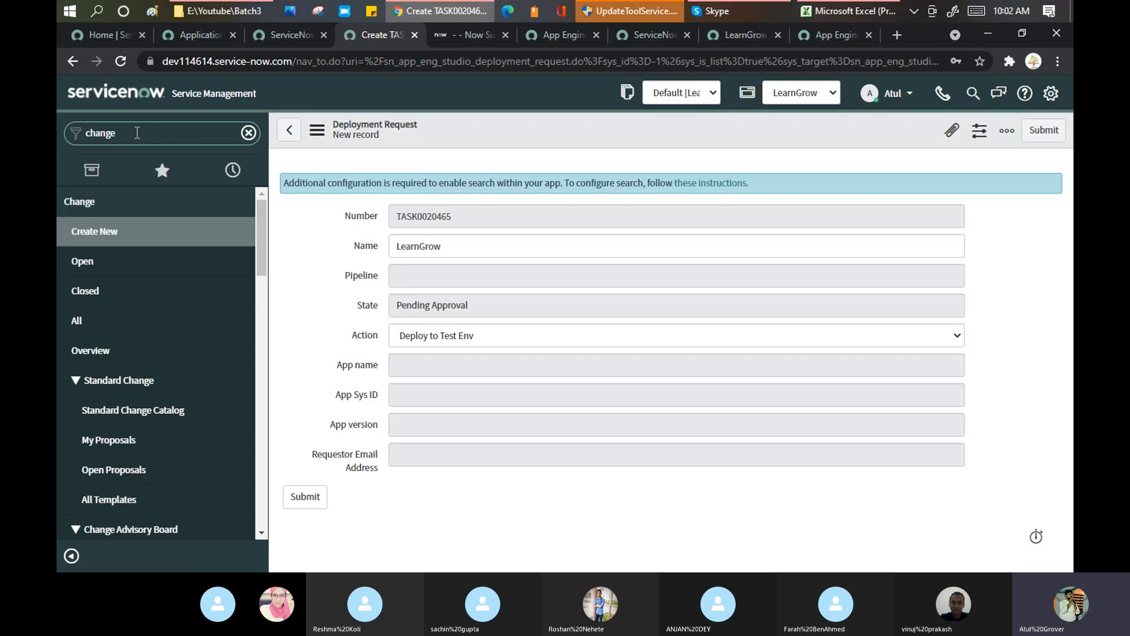
left_click(93, 235)
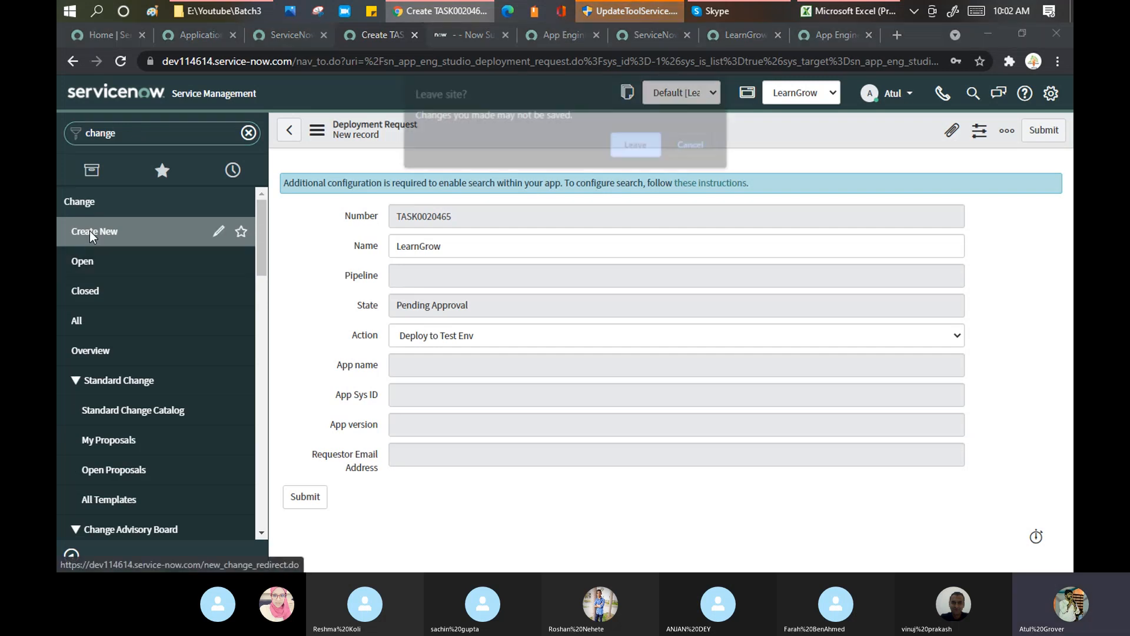
left_click(609, 152)
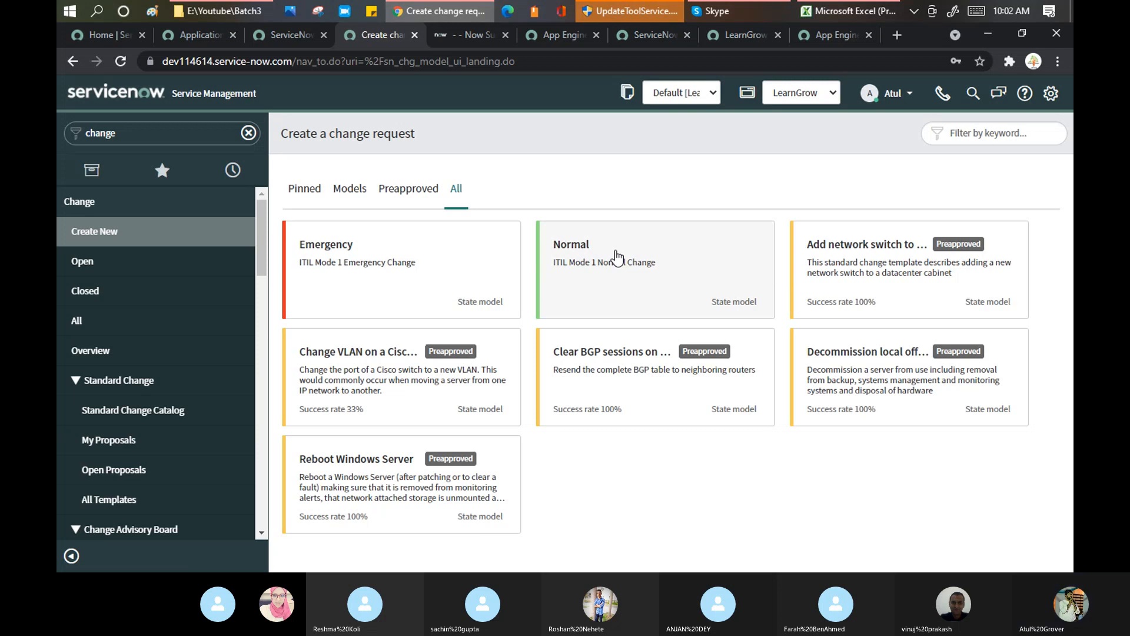
left_click(610, 268)
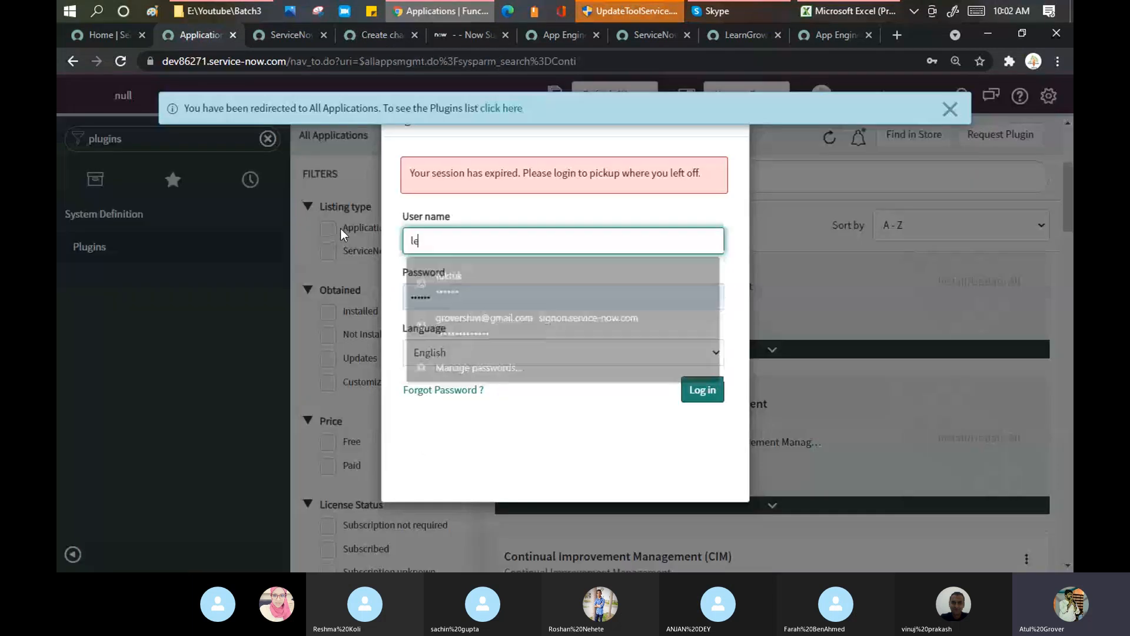
- Log back in to the dev86271 instance with the user name learngrow and the account password
type("earngrow")
key("Tab")
type("*****")
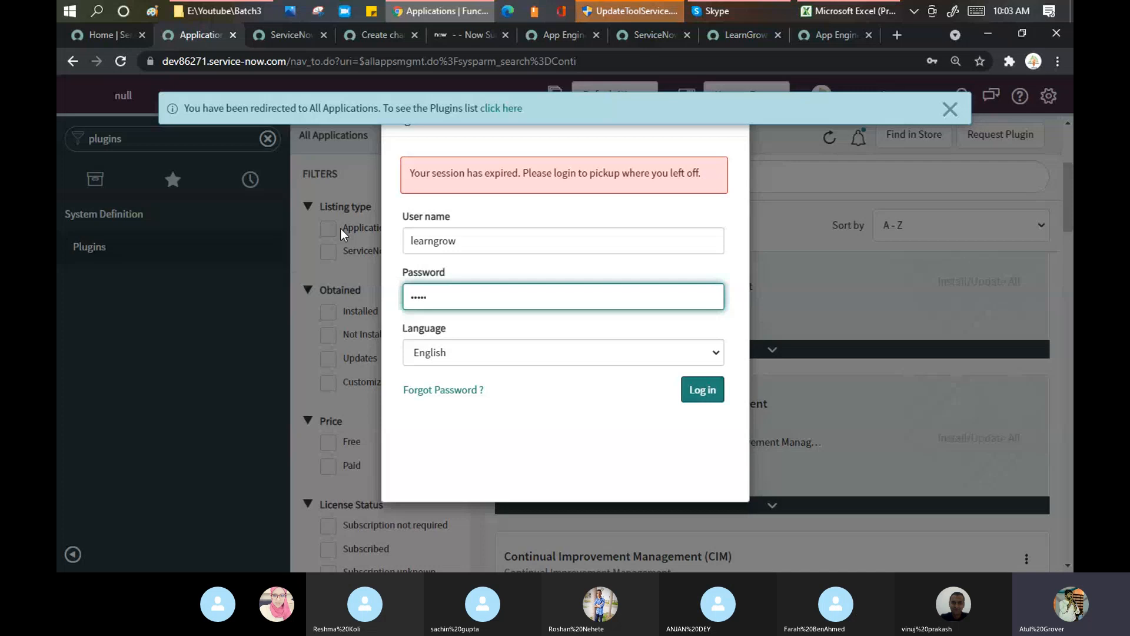
key("Return")
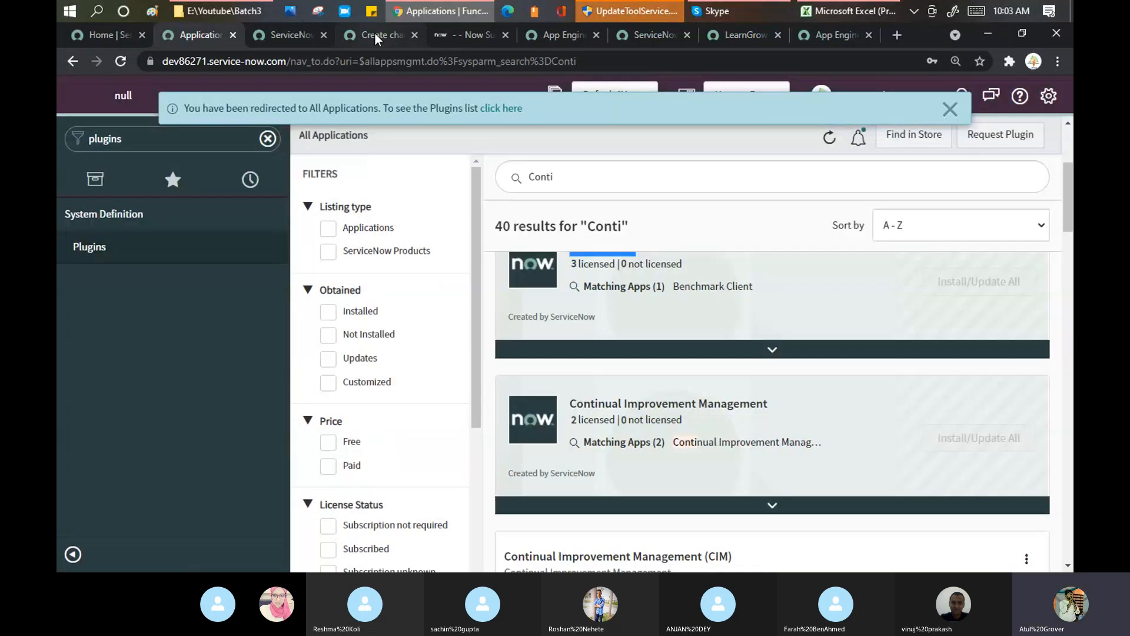
- Return to the dev114614 instance, list the open change requests, and look over the form of CHG0040007
left_click(376, 35)
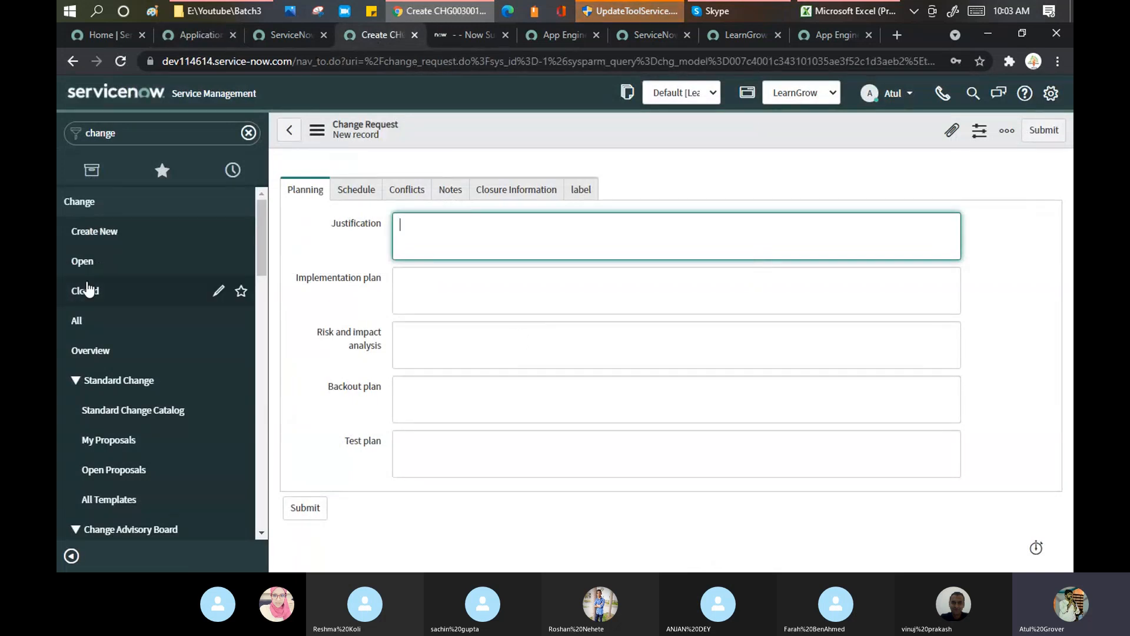
left_click(83, 265)
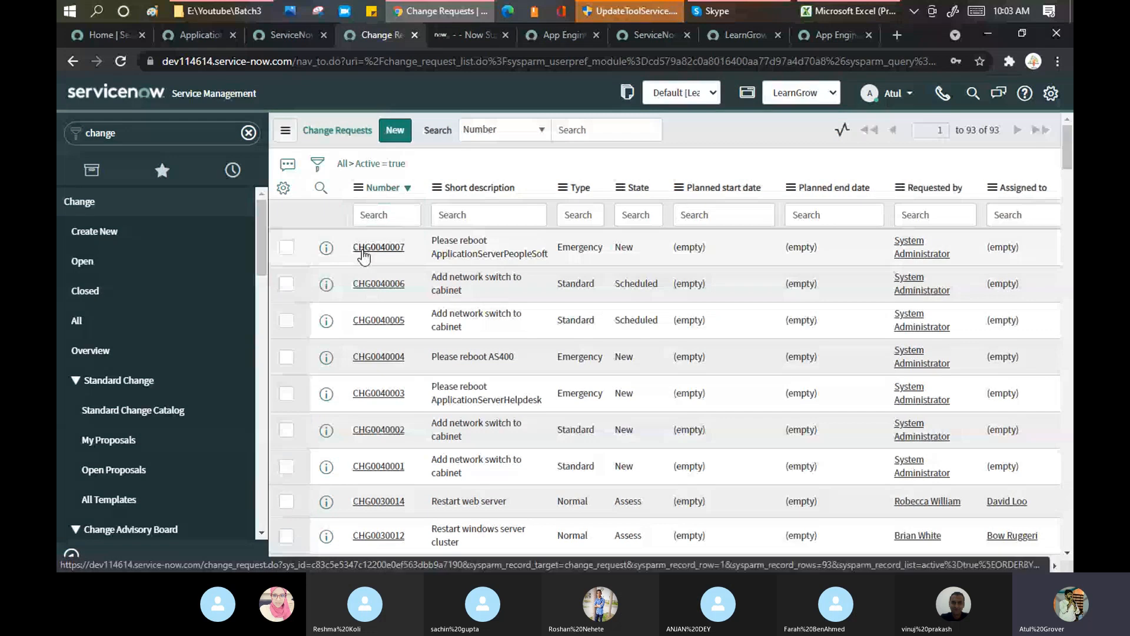
left_click(399, 255)
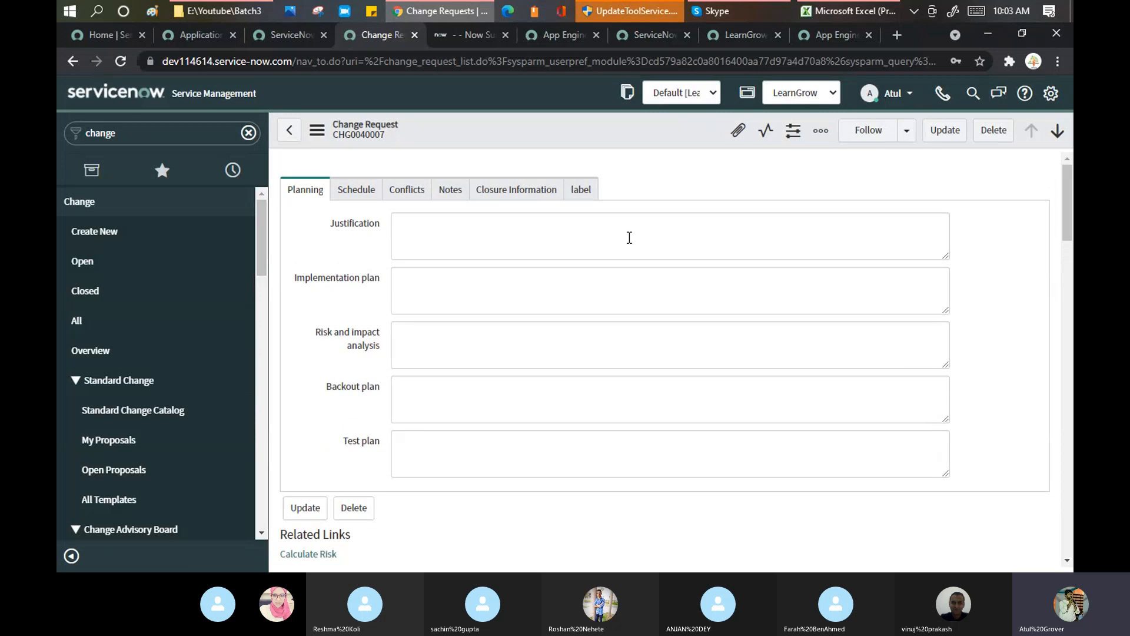
scroll(631, 230, "down", 4)
scroll(632, 235, "up", 5)
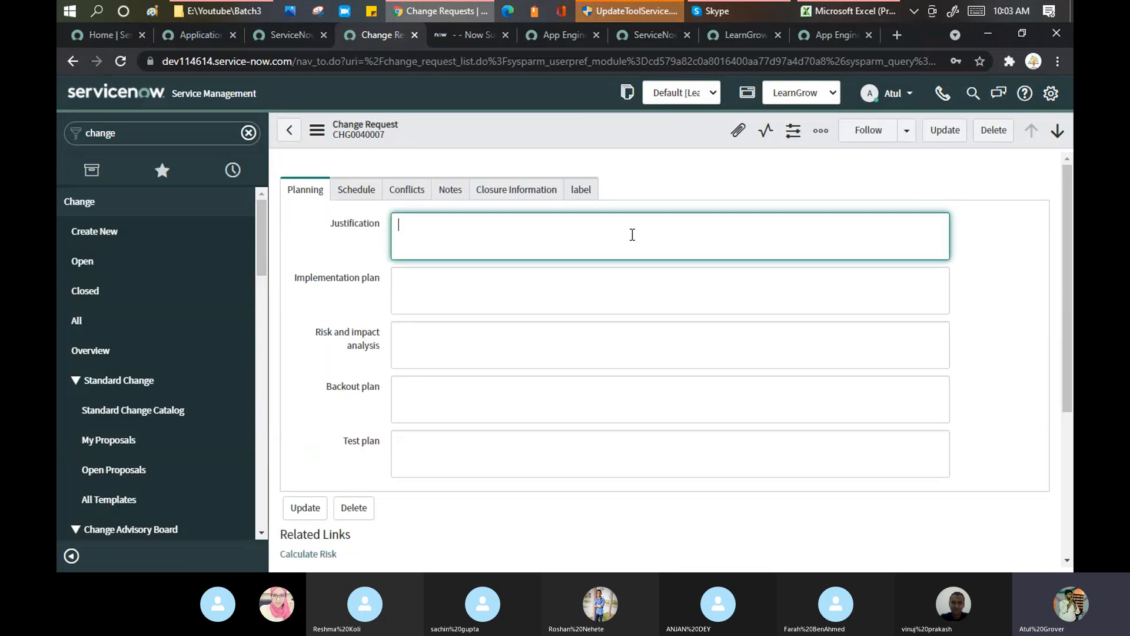
- Check which form views are available for change request CHG0040007, keeping the default view
left_click(317, 130)
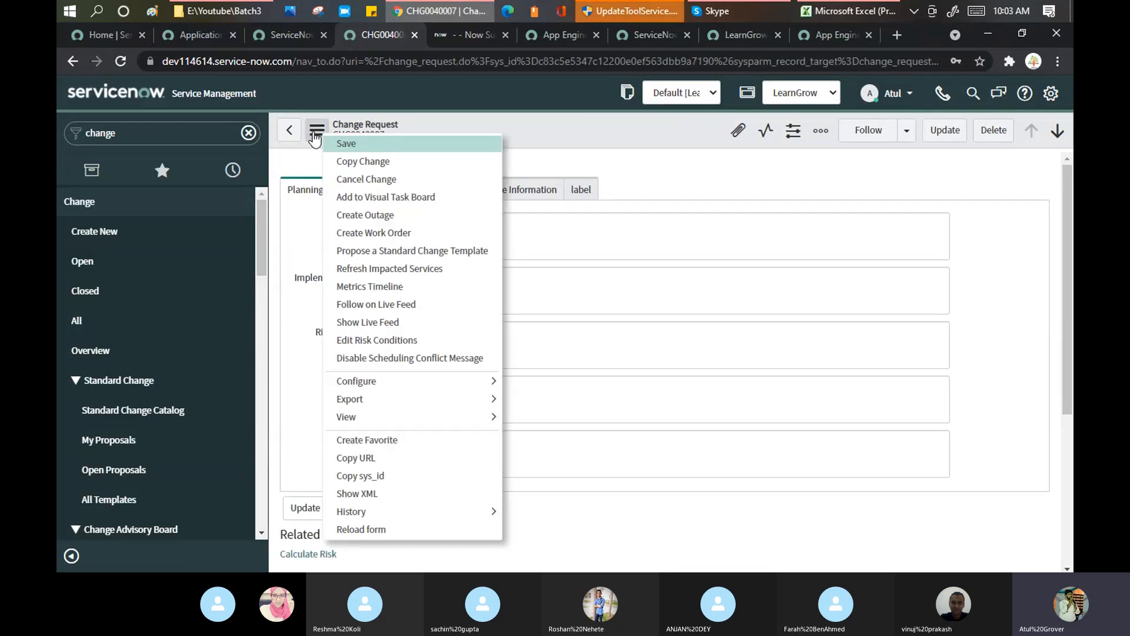
mouse_move(476, 416)
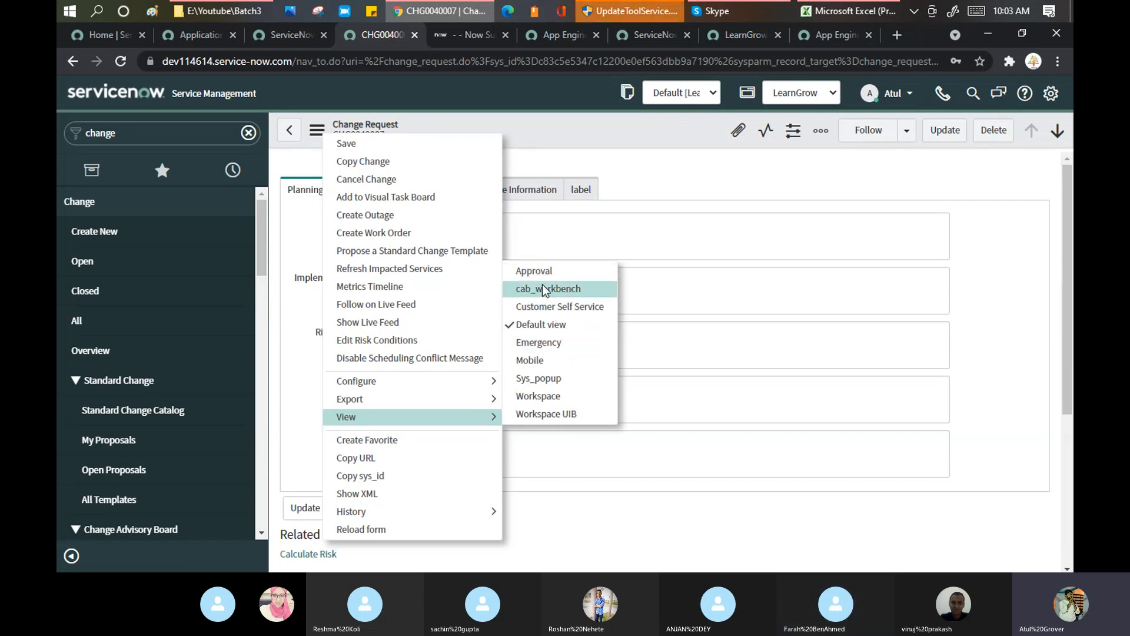
key("Escape")
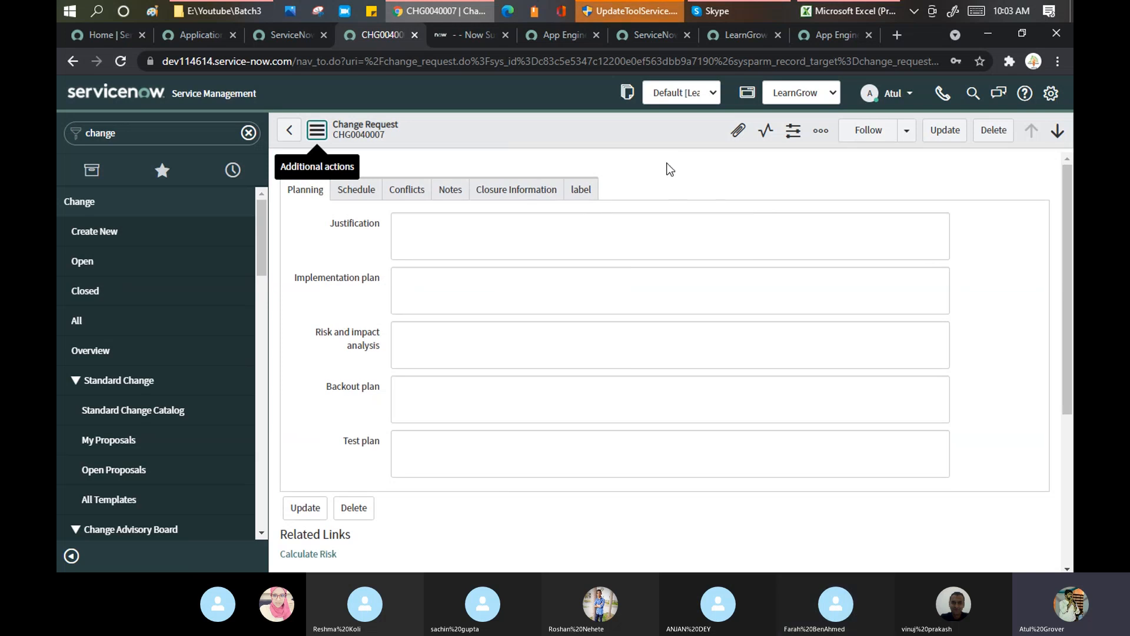
- Switch to the dev86271 instance, filter the navigator for "change", list the open change requests, and dismiss the plugins redirect notice
left_click(288, 34)
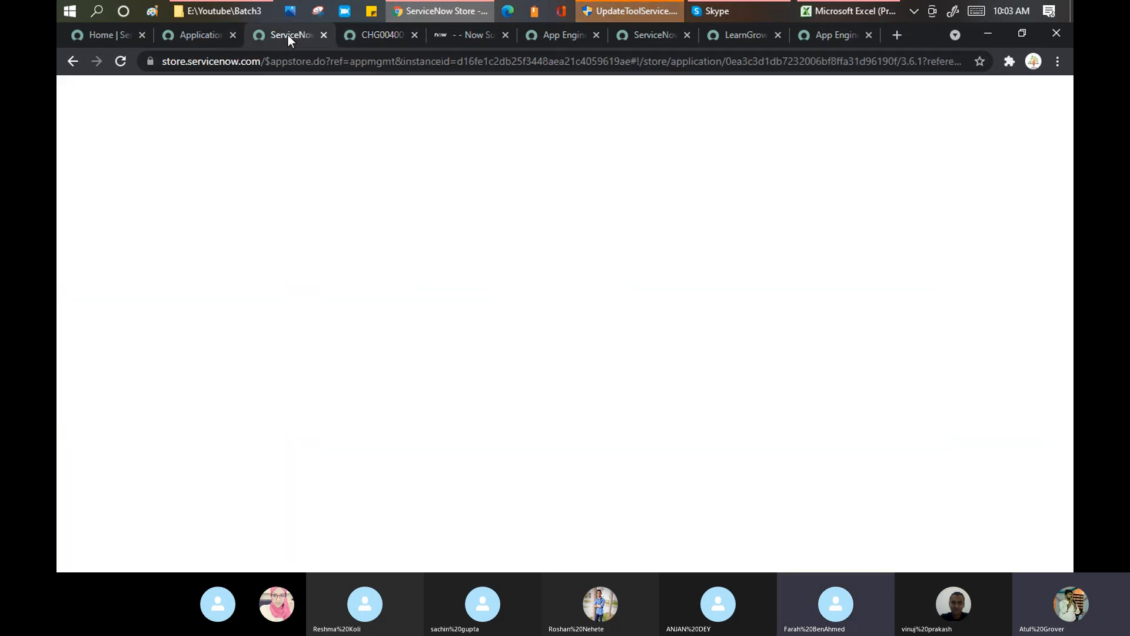
left_click(194, 36)
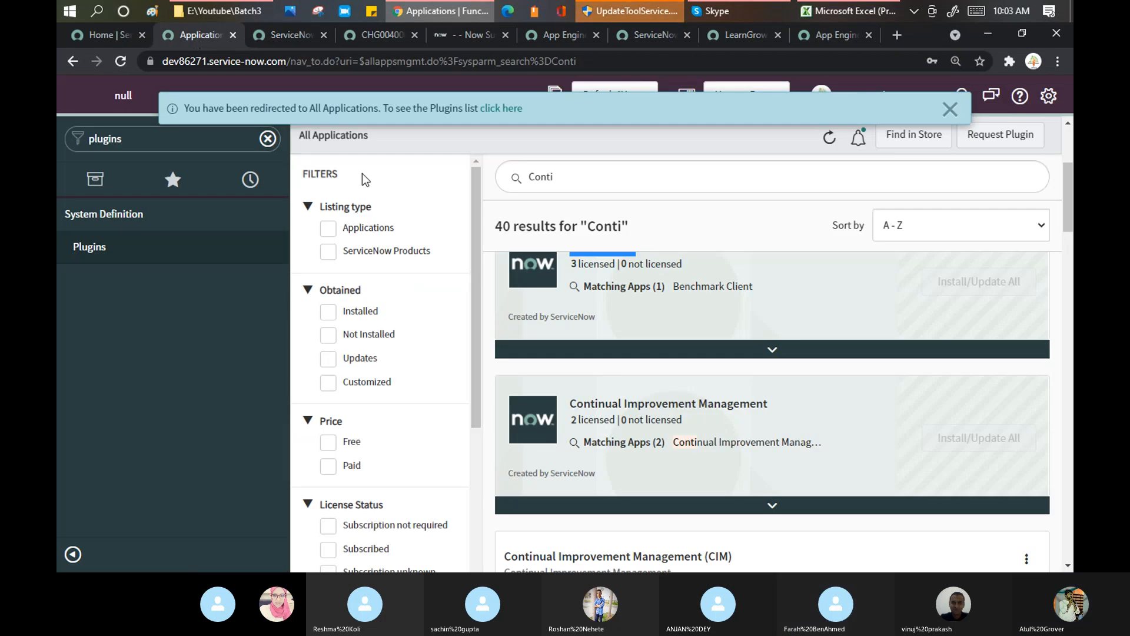
left_click(143, 137)
type("change")
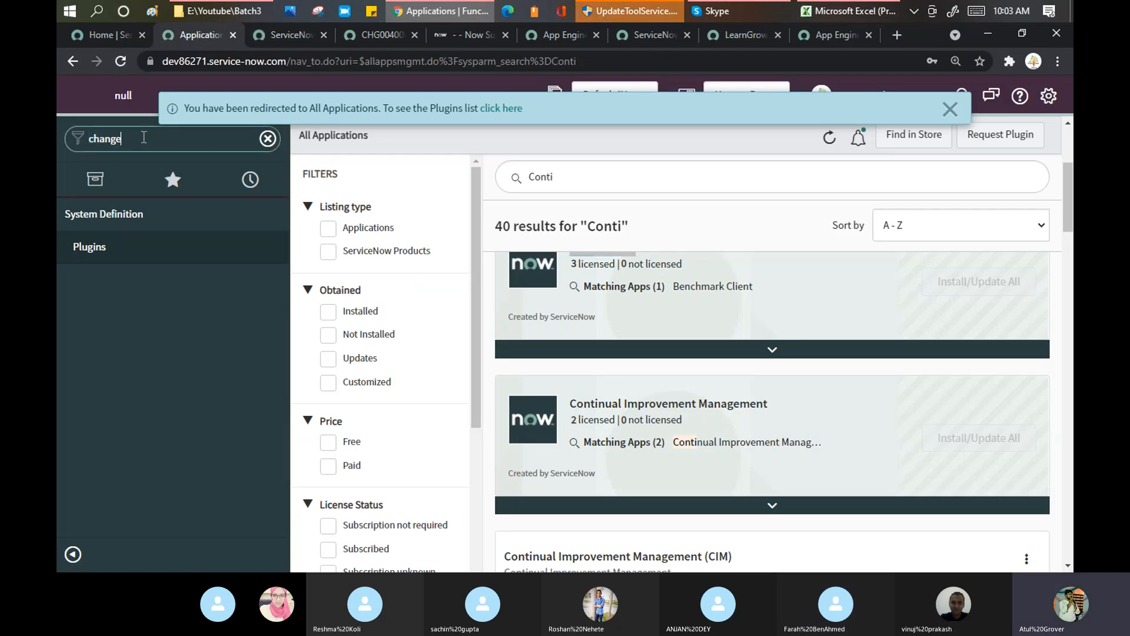
left_click(96, 358)
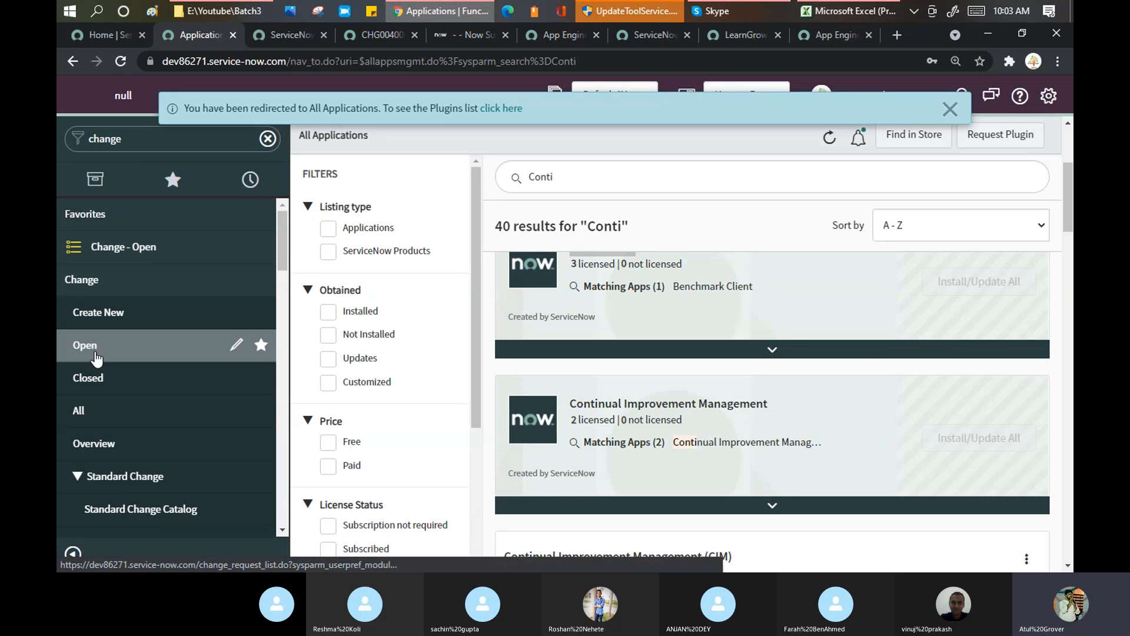
left_click(949, 109)
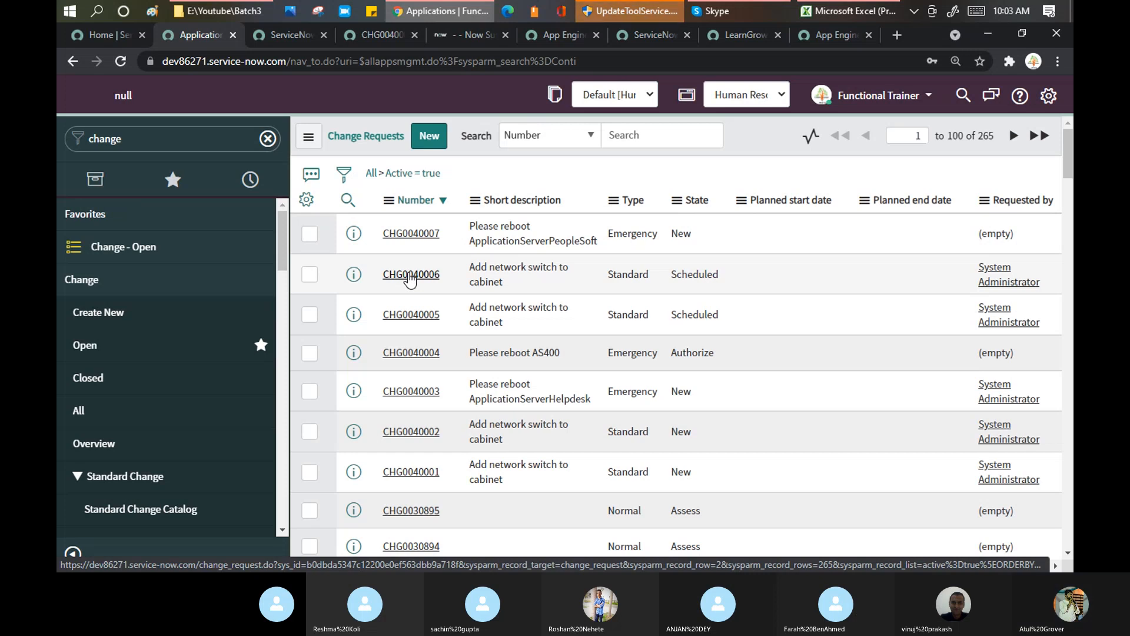
- Open change request CHG0040006 and look over its process flow, main fields and implementation plan
left_click(411, 276)
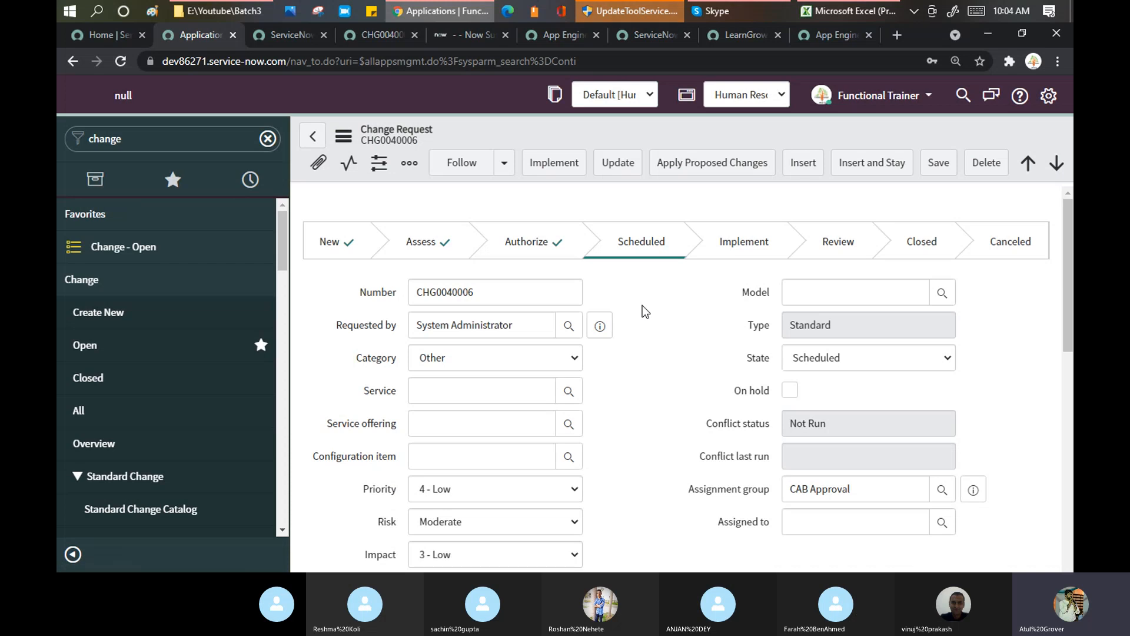
scroll(647, 318, "down", 3)
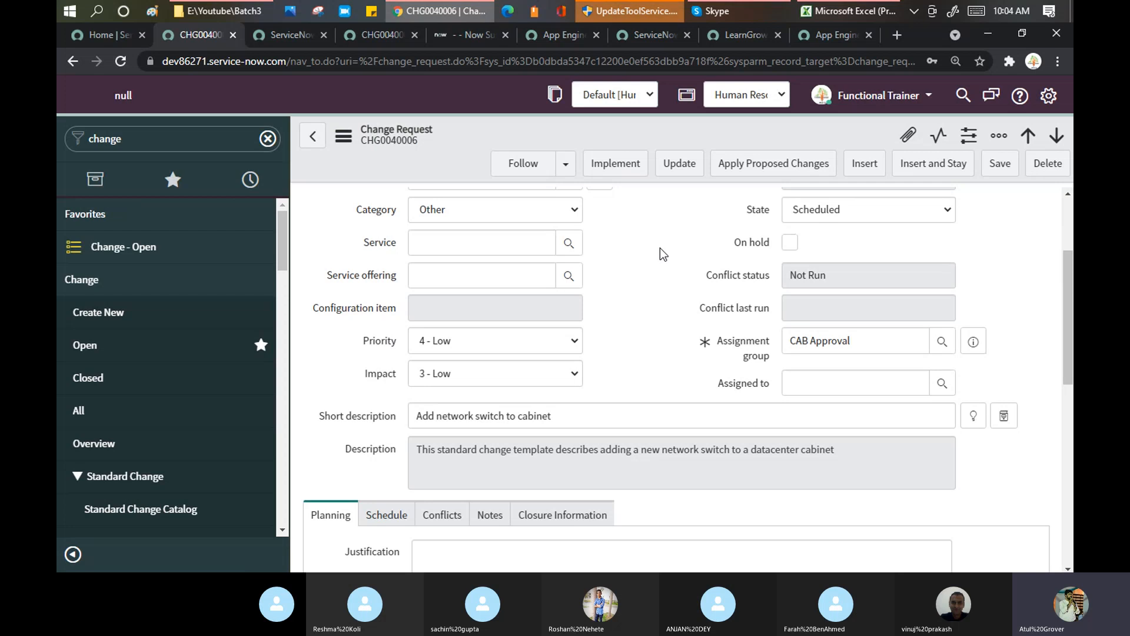
scroll(664, 253, "up", 4)
scroll(674, 289, "down", 3)
scroll(674, 293, "down", 7)
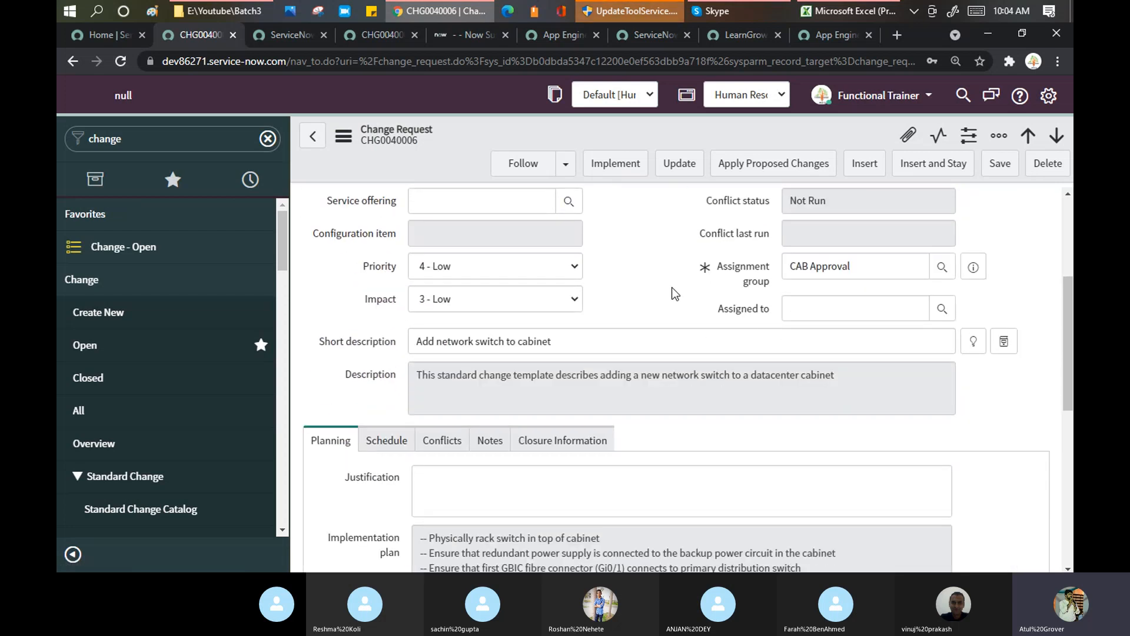
scroll(514, 363, "up", 4)
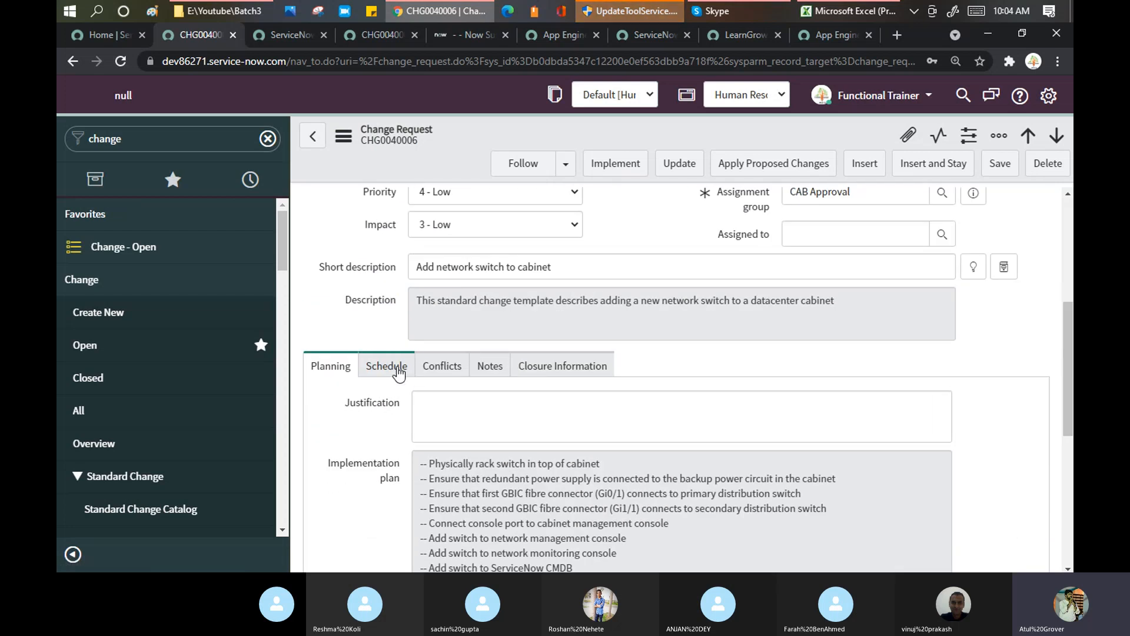
- Go through the Schedule, Conflicts, Notes, Closure Information and Planning sections of CHG0040006, ending at the process flow
left_click(389, 368)
left_click(446, 368)
left_click(489, 371)
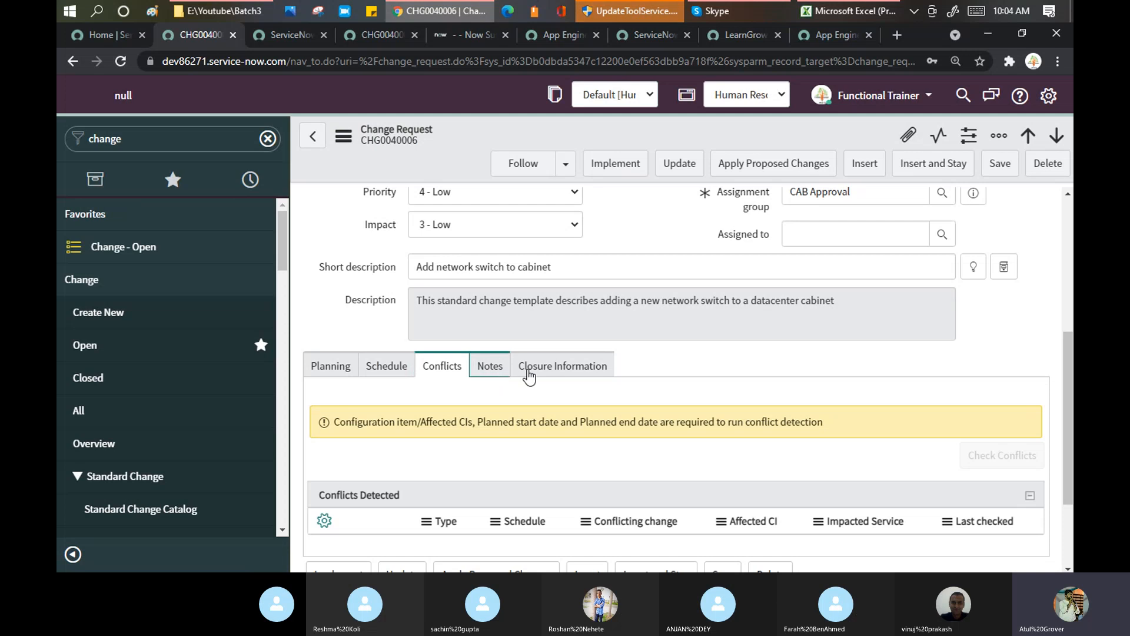
left_click(522, 370)
left_click(330, 370)
scroll(532, 302, "up", 5)
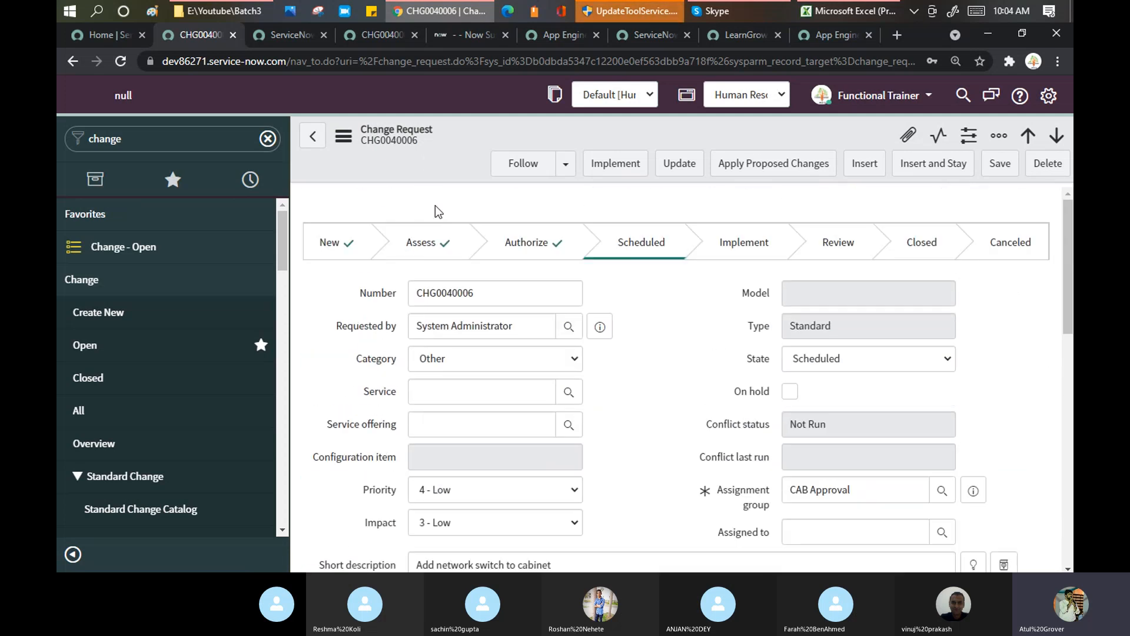
- Open the form layout configuration for the Change Request form and find the available fields starting with "mo"
right_click(421, 156)
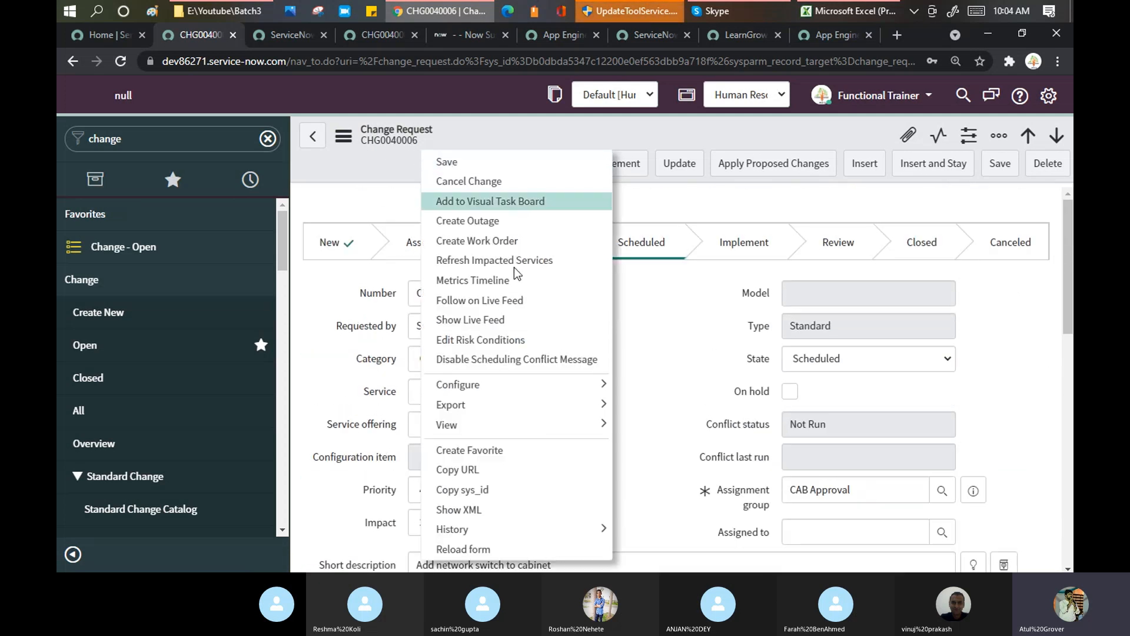
mouse_move(591, 407)
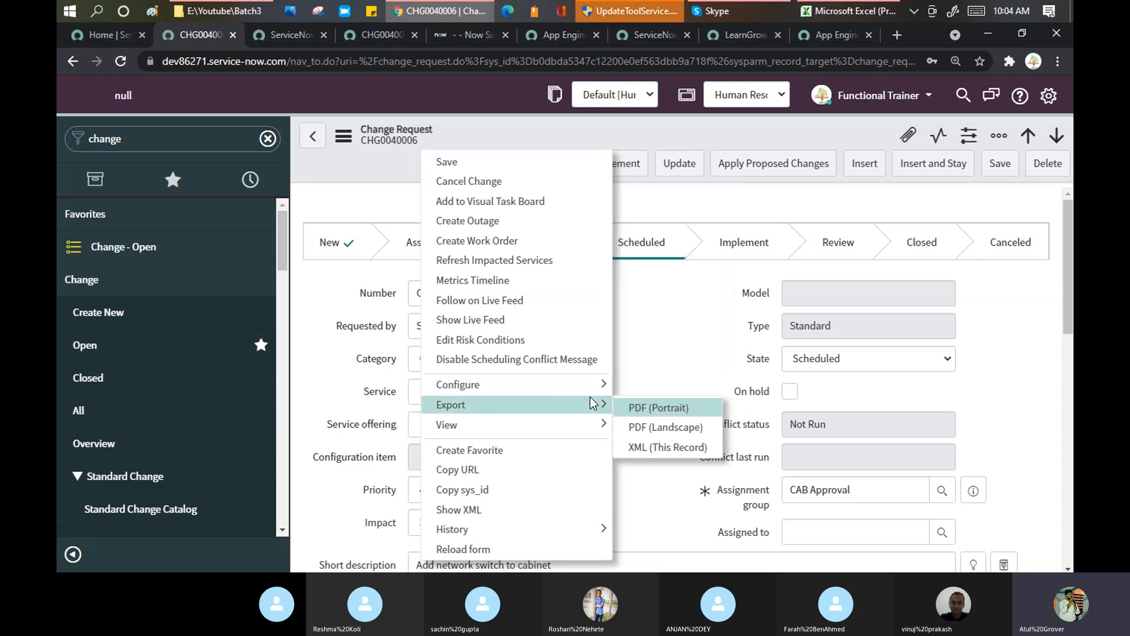
left_click(666, 162)
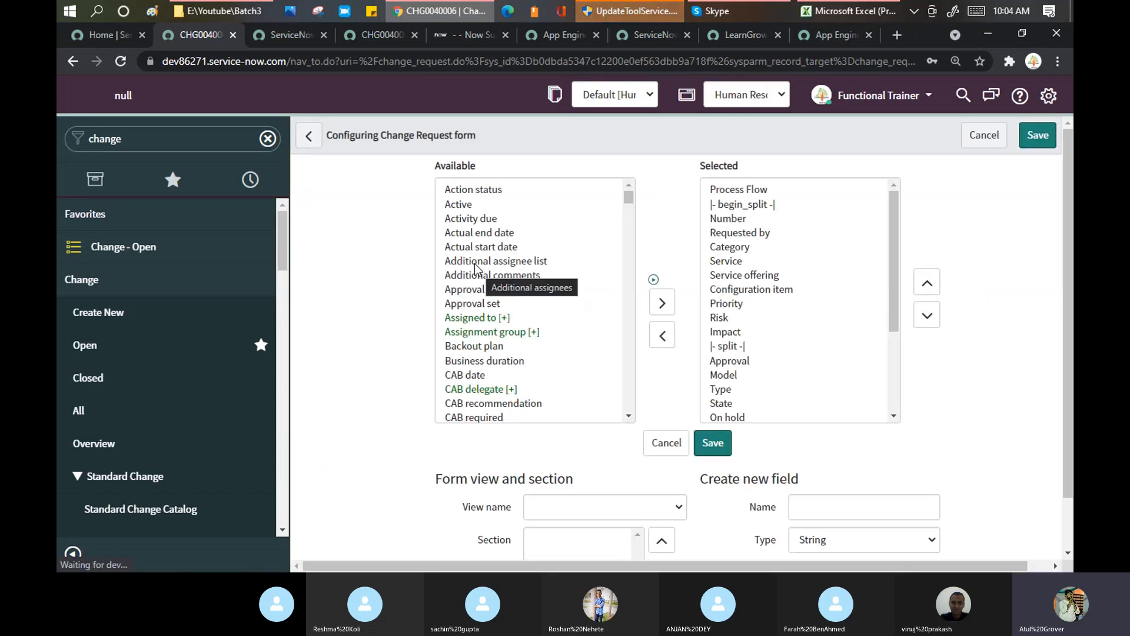
left_click(475, 261)
type("mo")
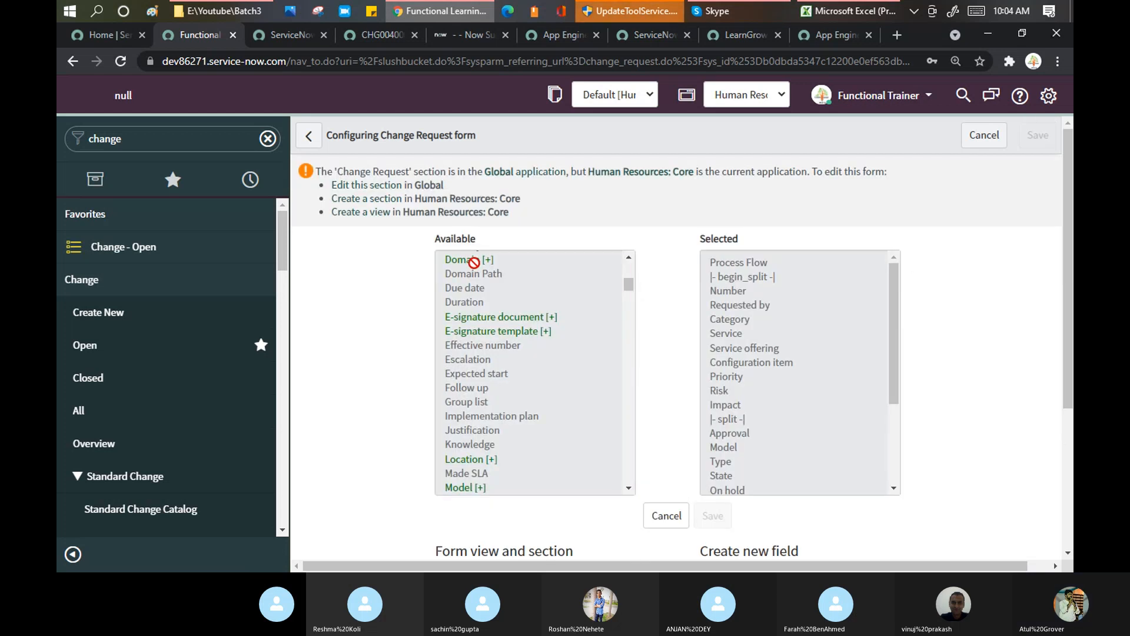
- Change the current application scope from Human Resources: Core to Global so the Change Request form layout can be edited
left_click(753, 96)
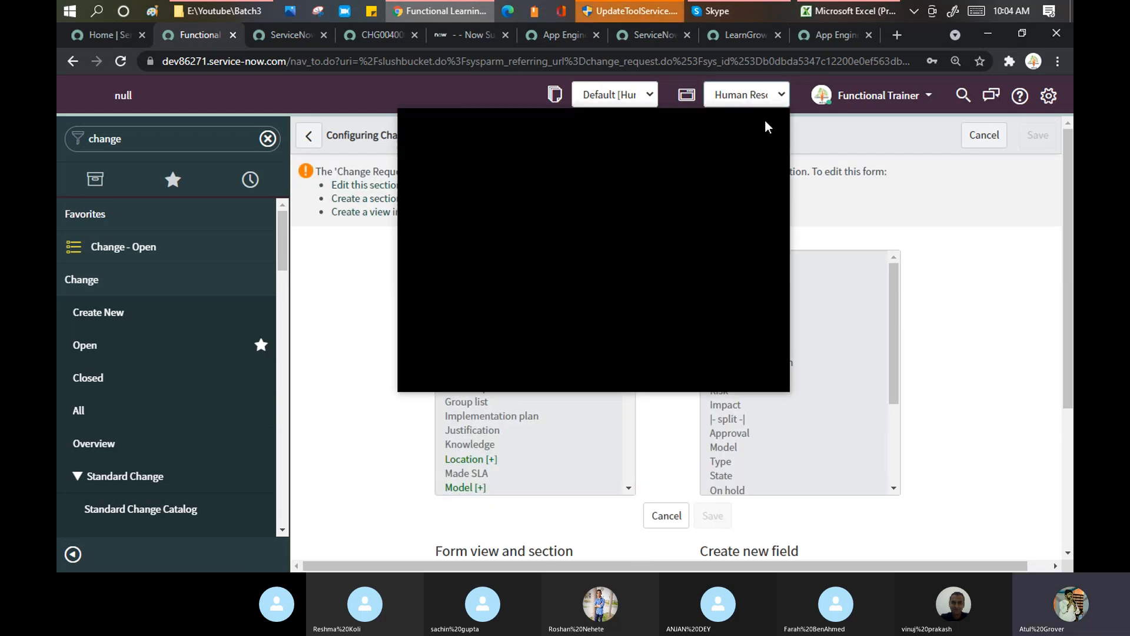
scroll(783, 134, "up", 5)
left_click(781, 133)
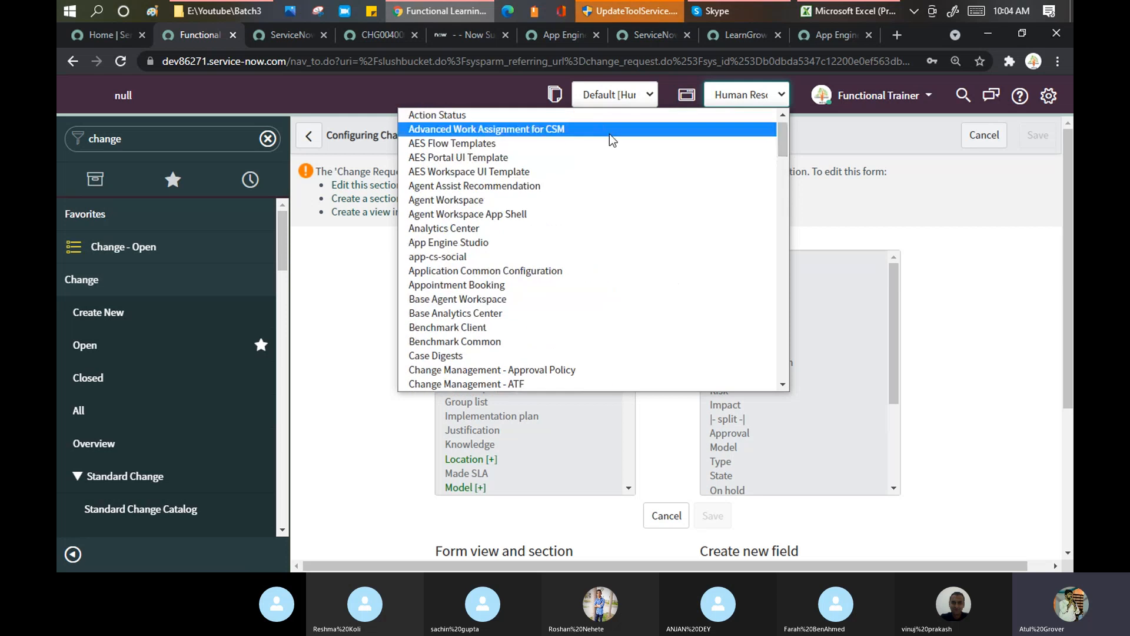
scroll(609, 135, "up", 1)
scroll(609, 134, "down", 7)
scroll(553, 147, "up", 7)
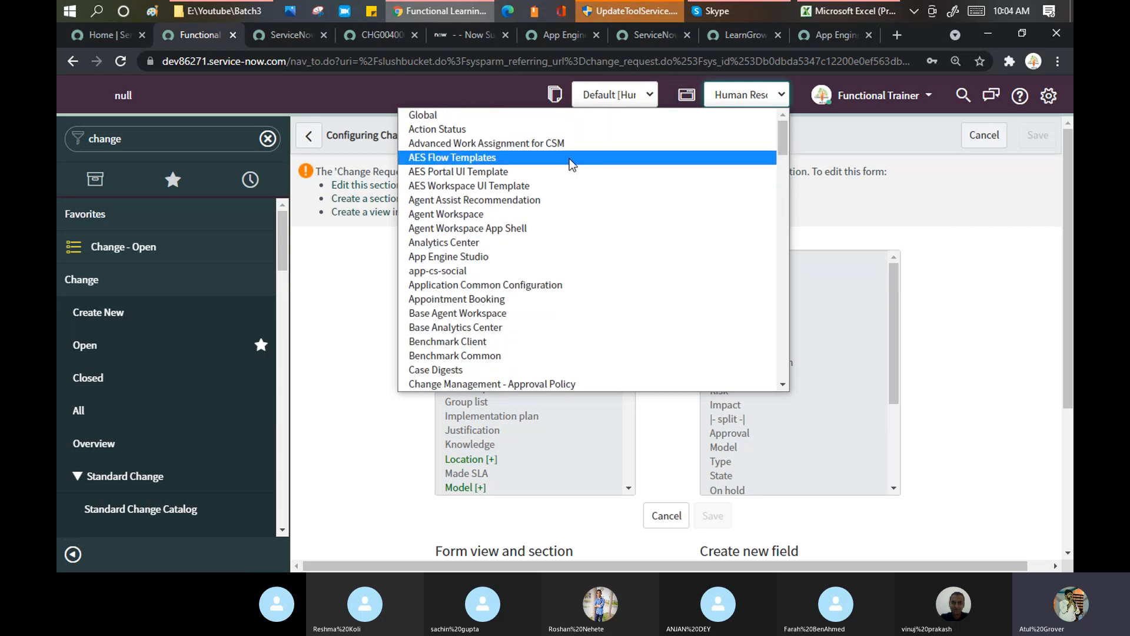
left_click(456, 115)
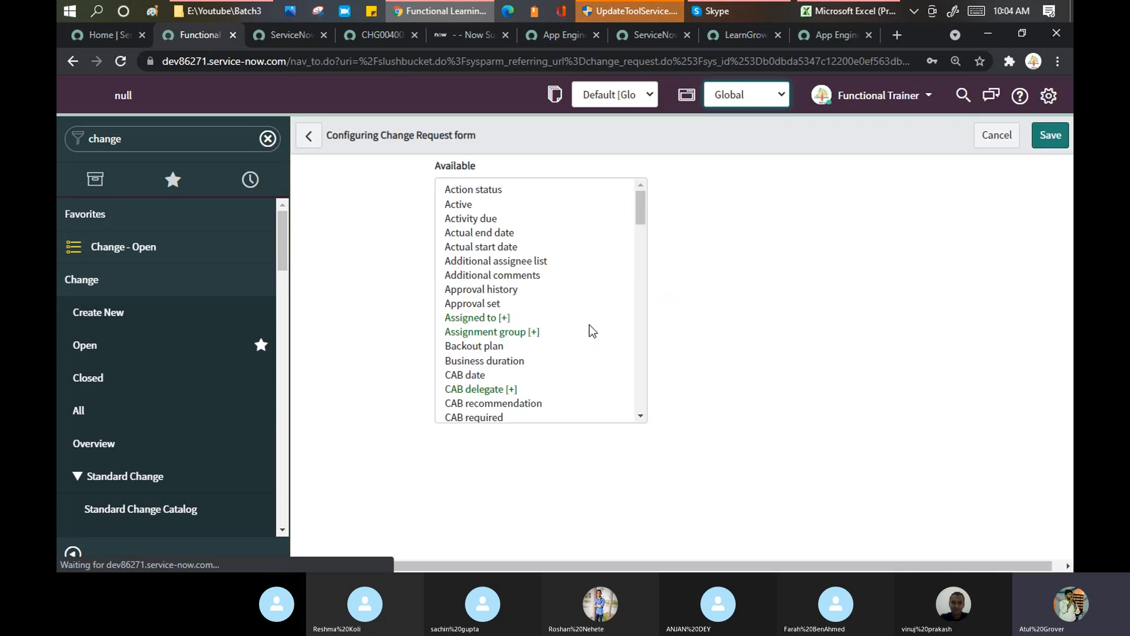
- Look through the available Change Request fields starting with "m", from Made SLA to Meeting Attendee->Attending for tasks
left_click(488, 278)
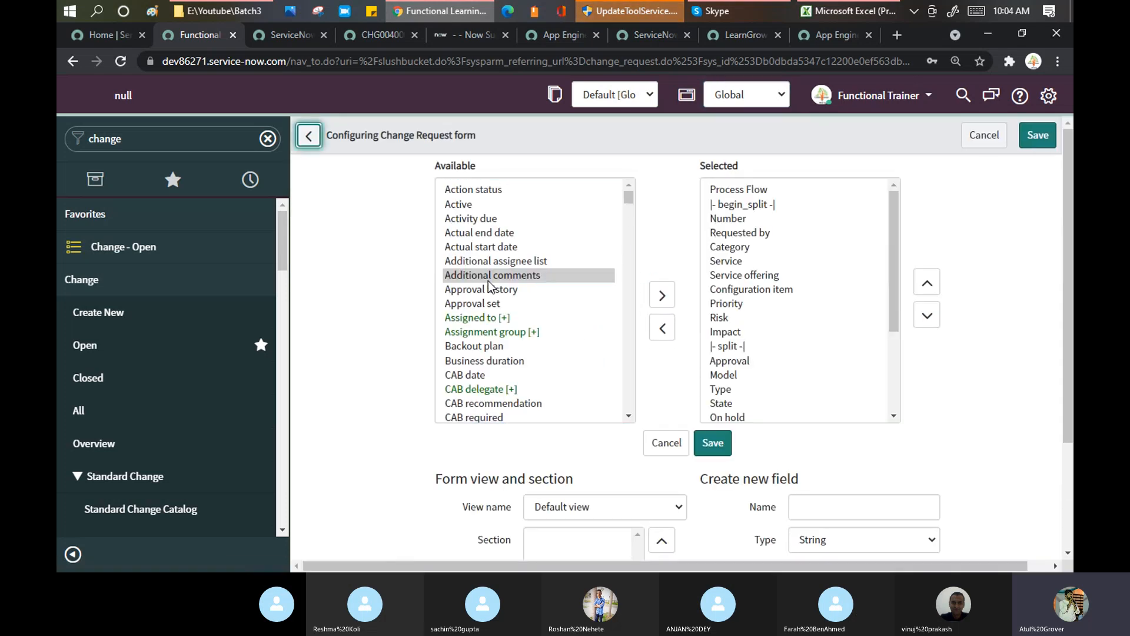
left_click(488, 277)
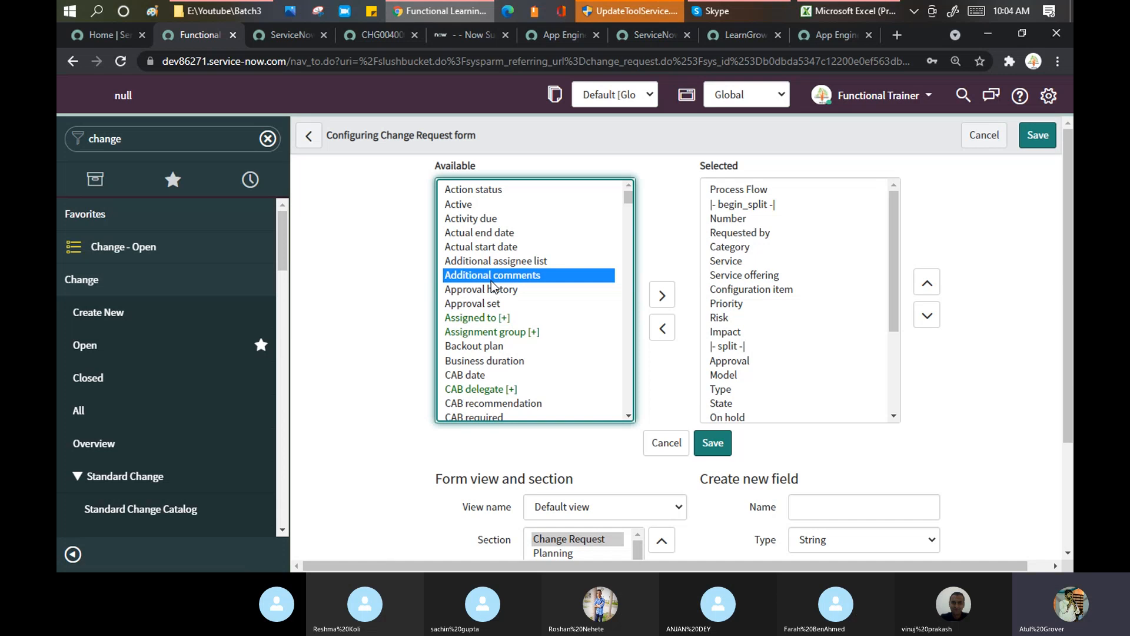
key("m")
key("m")
key("m")
key("m")
key("m")
key("m")
key("m")
key("m")
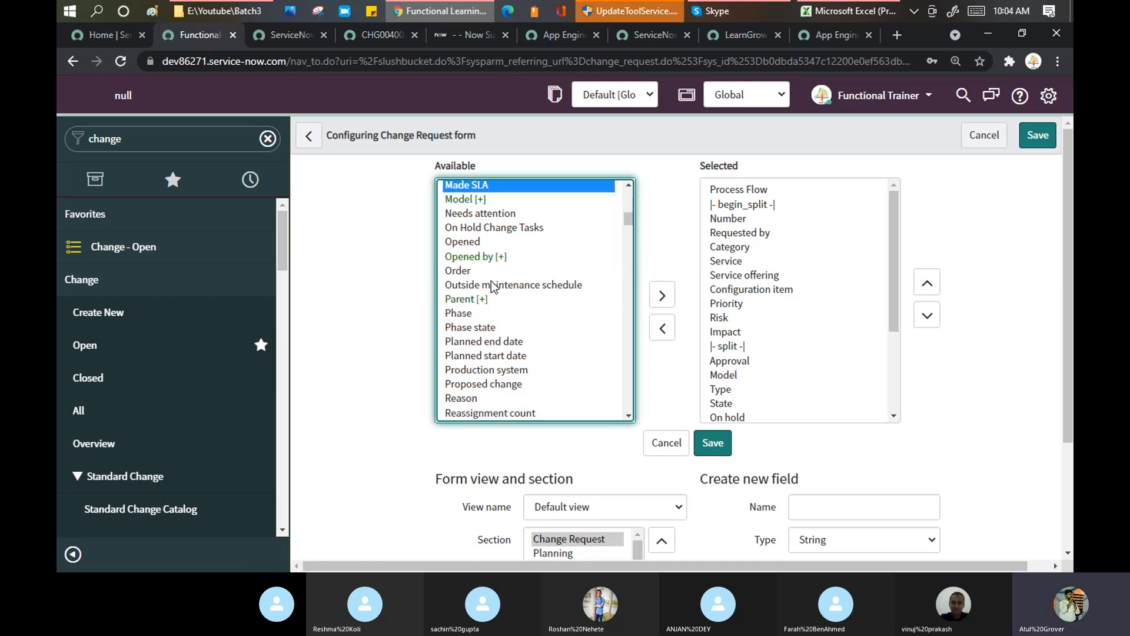
key("m")
key("m")
key("m")
key("m")
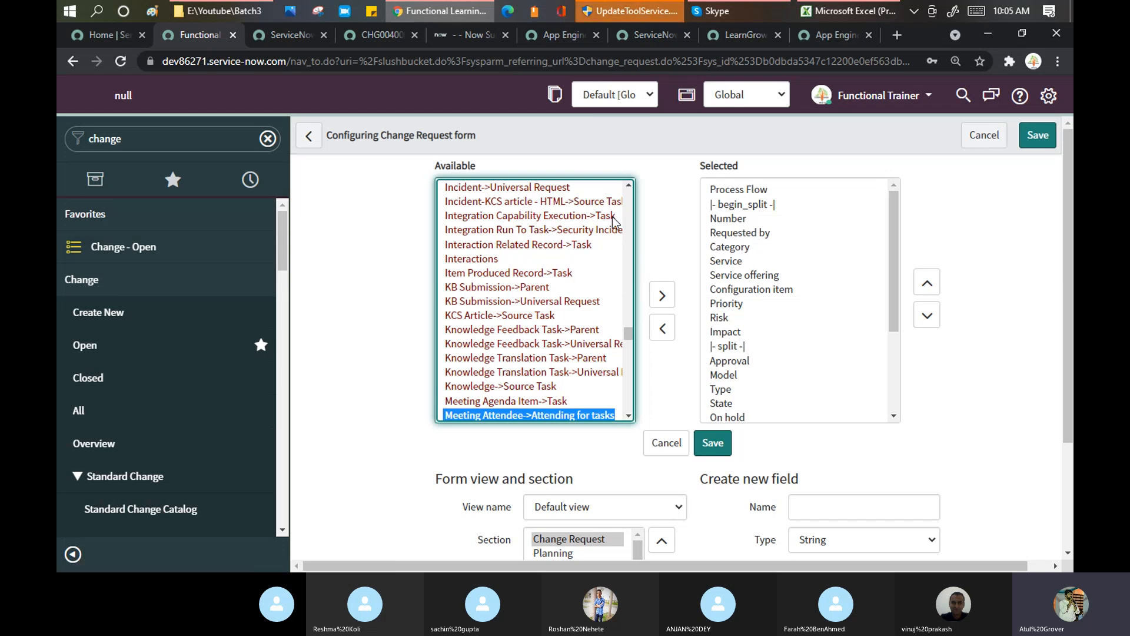
- Move the selected field Mass update CI class up the form layout to just below |- split -|, above Approval
scroll(812, 300, "down", 5)
scroll(777, 263, "down", 1)
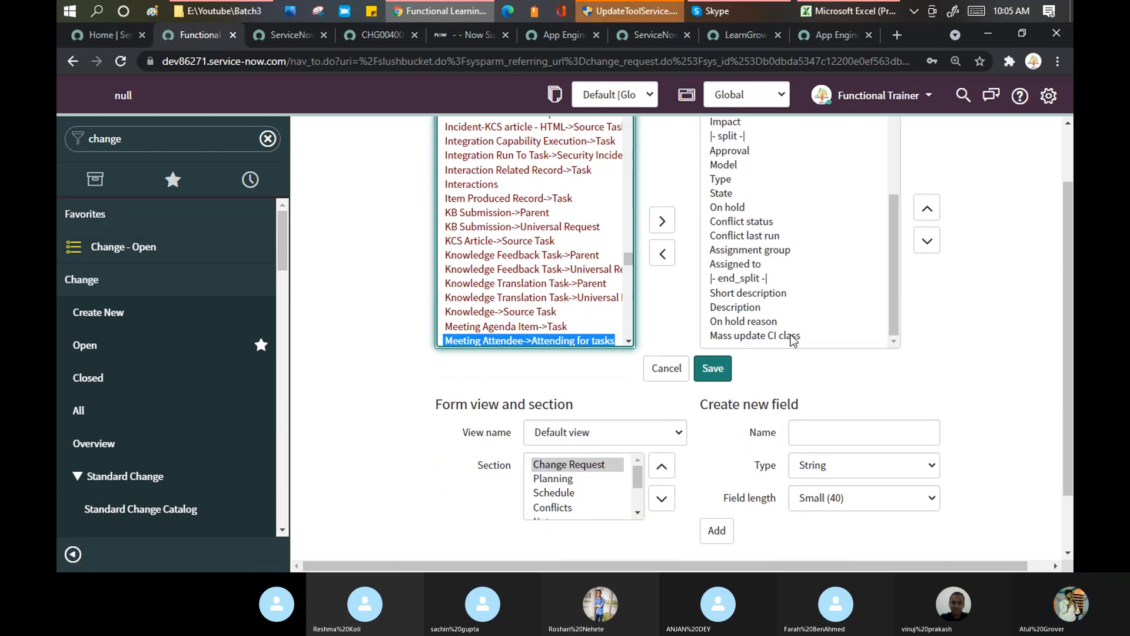
left_click(781, 346)
left_click(927, 221)
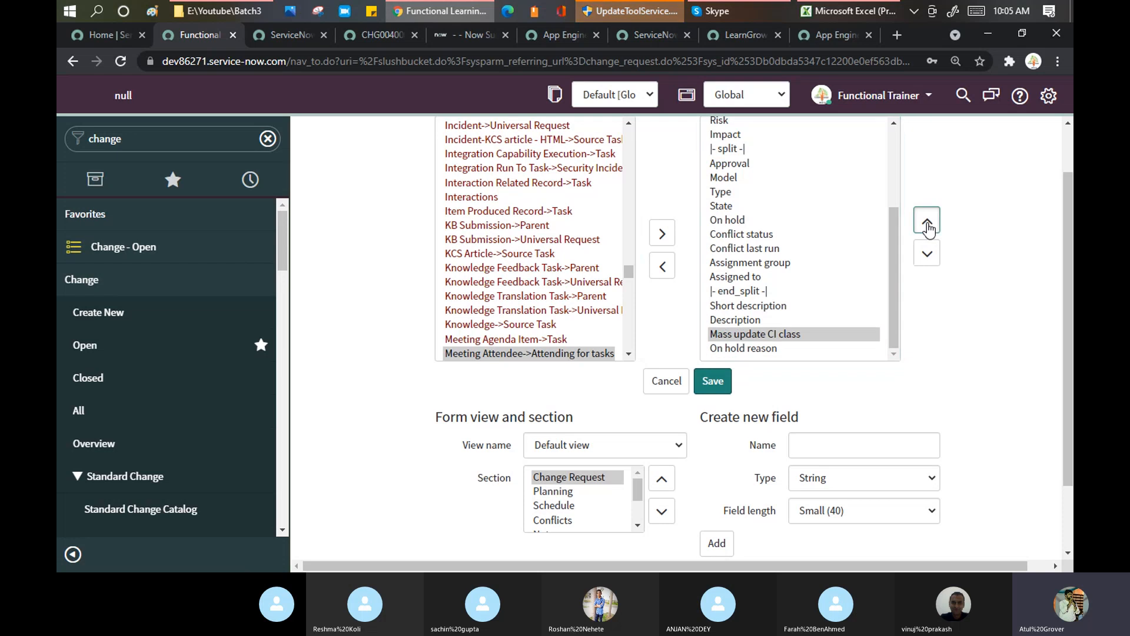
left_click(927, 221)
left_click(927, 221)
left_click(927, 222)
left_click(927, 221)
left_click(927, 221)
left_click(927, 222)
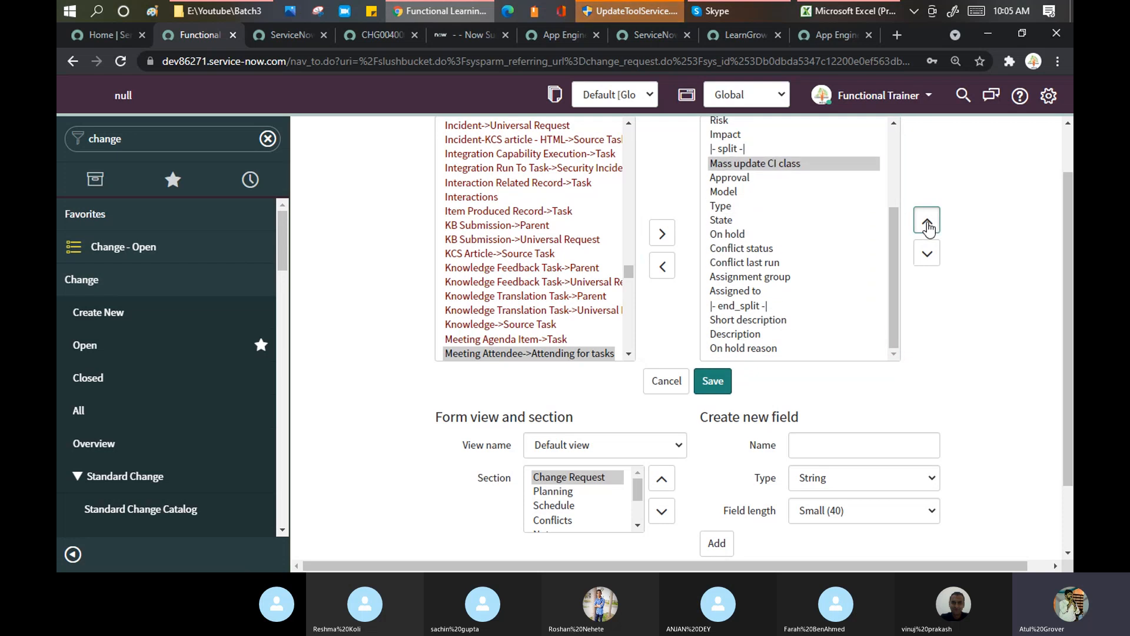
- Move the Mass update CI class field between Risk and Impact in the Change Request form layout and save the layout
left_click(927, 221)
left_click(927, 221)
left_click(714, 380)
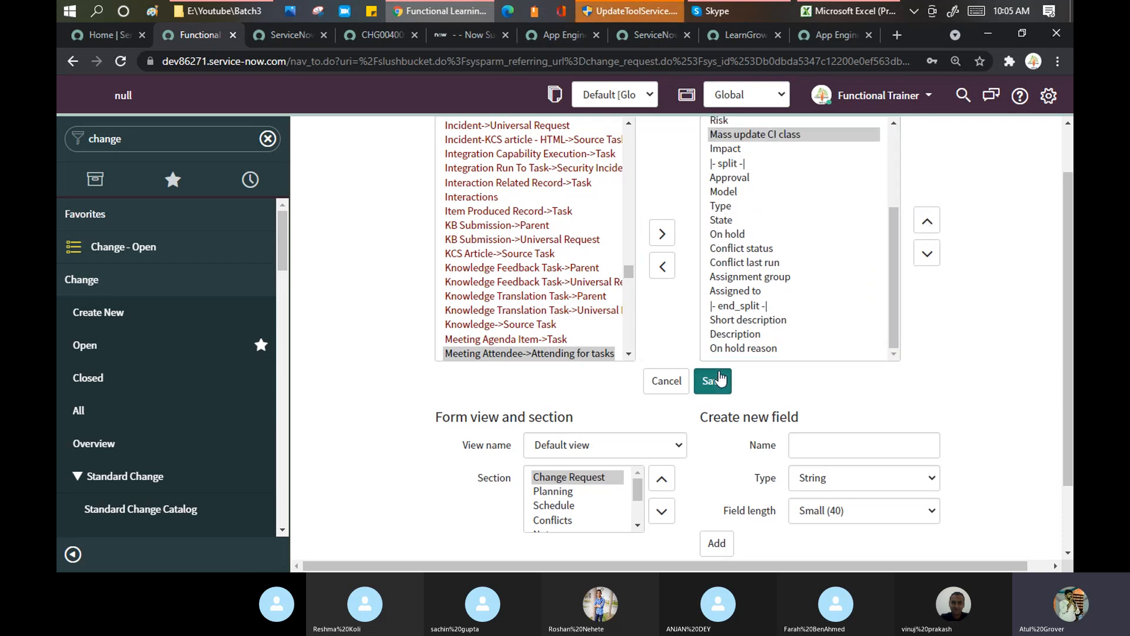
left_click(719, 379)
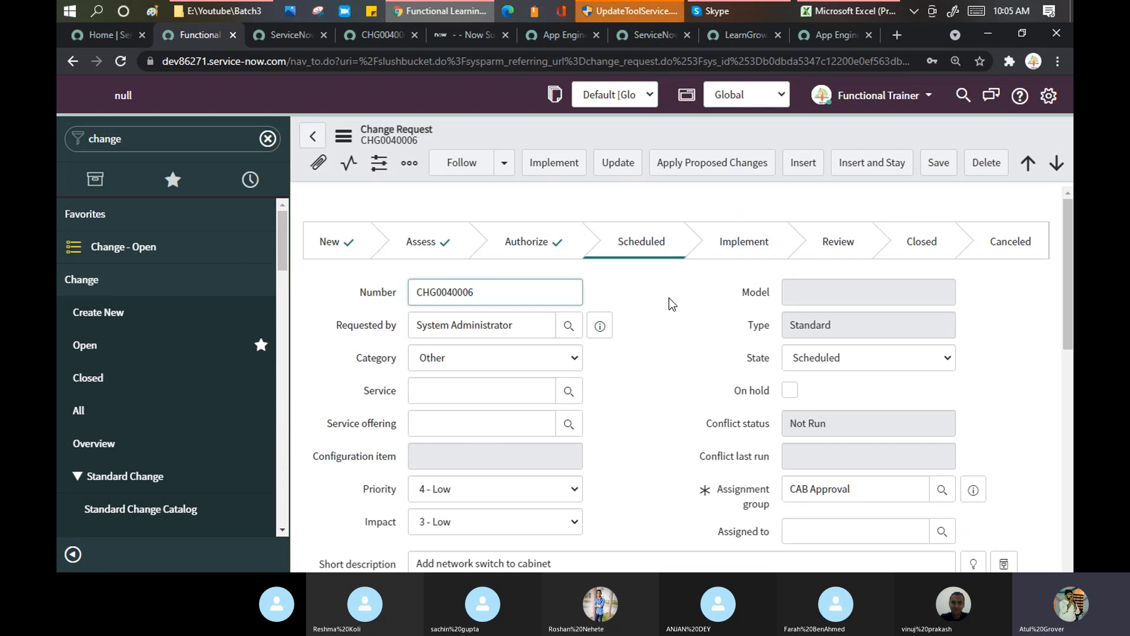
- Examine the saved Change Request form, from the header fields to the Planning section, for the Mass update CI class field
scroll(669, 298, "down", 2)
scroll(668, 295, "down", 1)
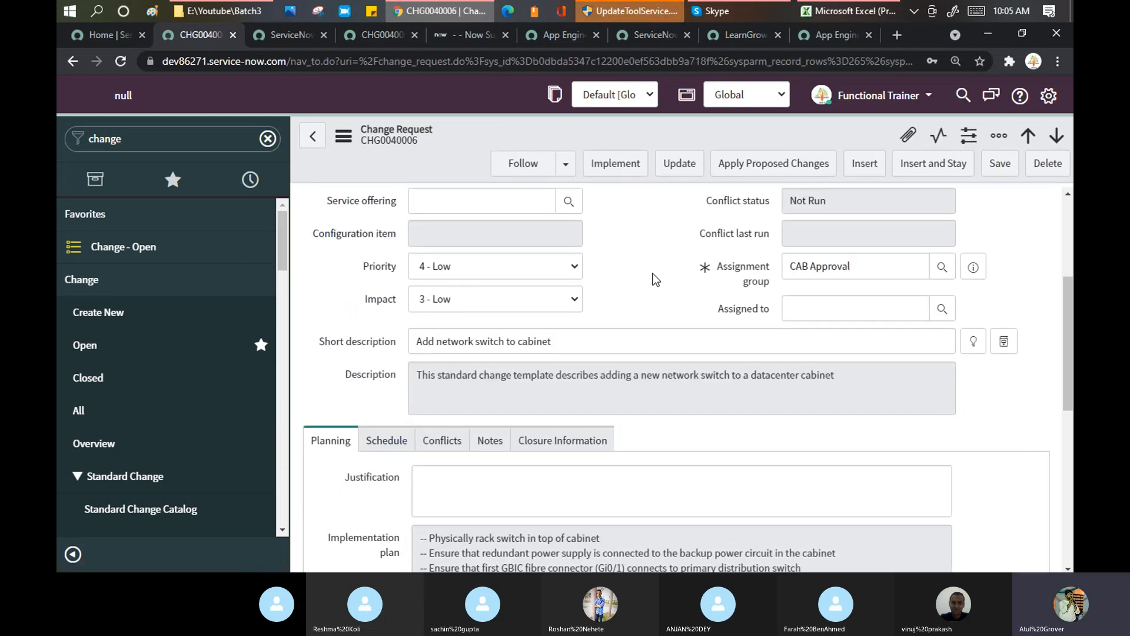
scroll(655, 280, "up", 3)
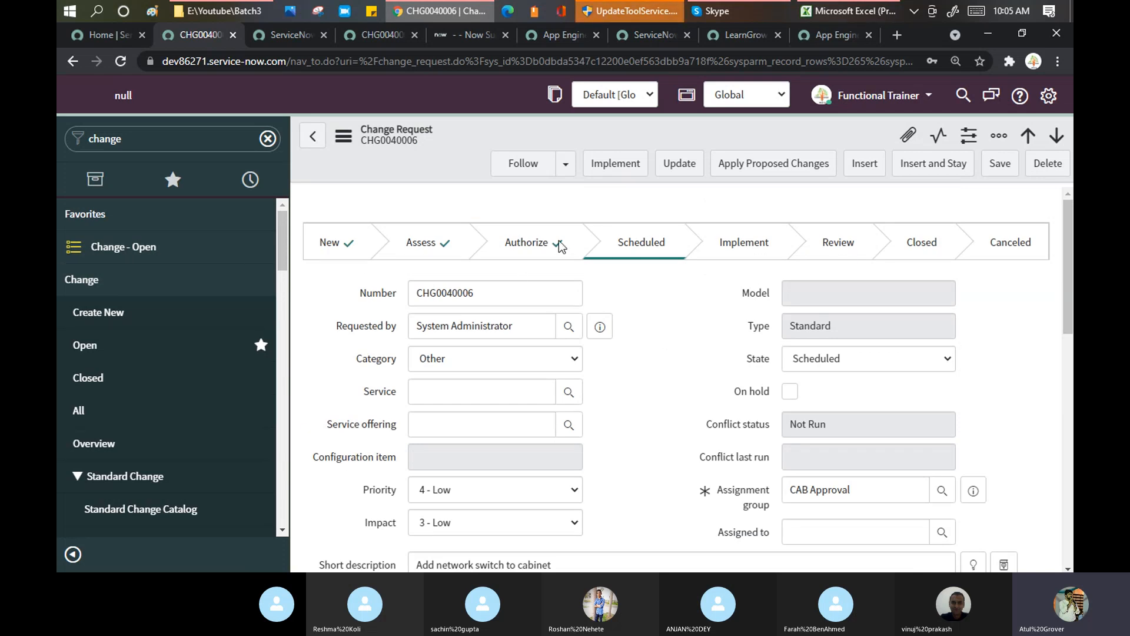
scroll(651, 298, "down", 3)
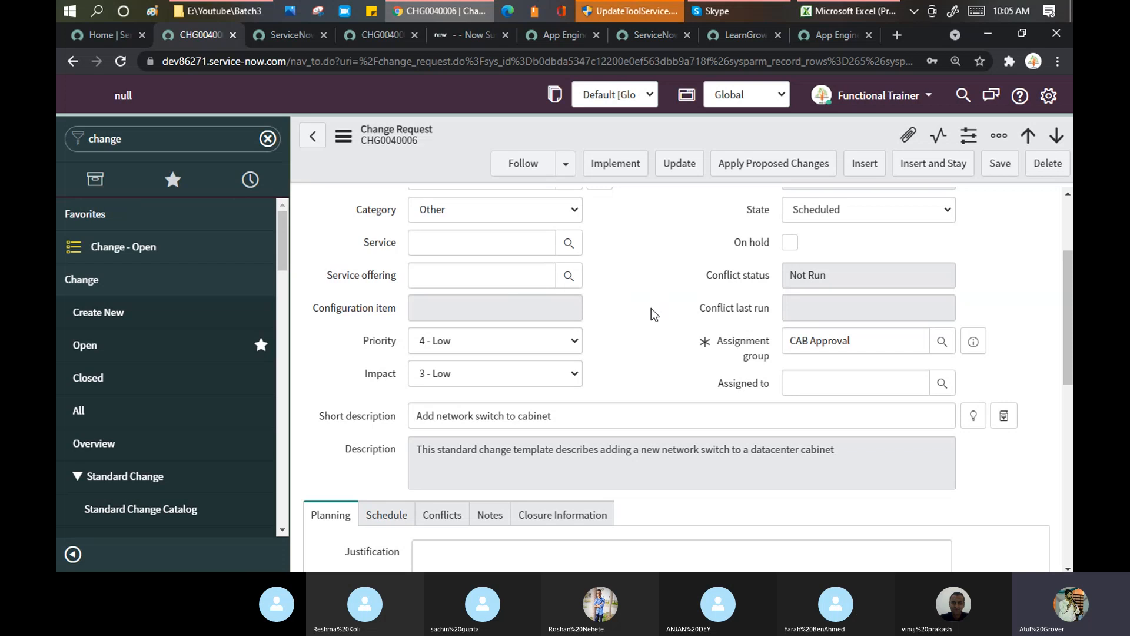
scroll(671, 277, "down", 3)
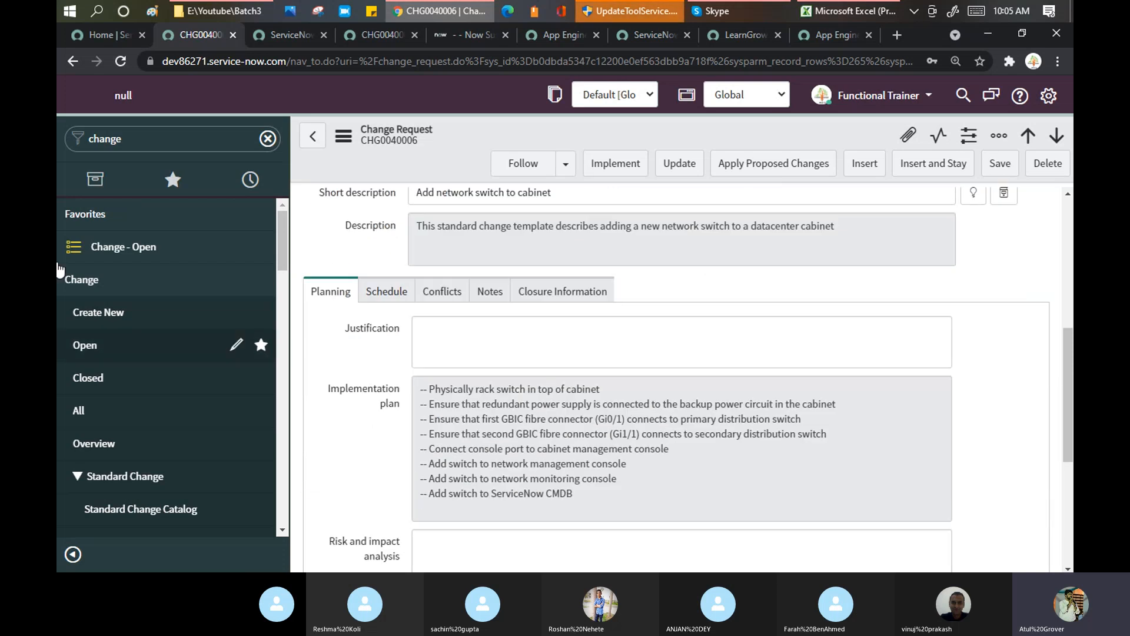
scroll(467, 266, "up", 5)
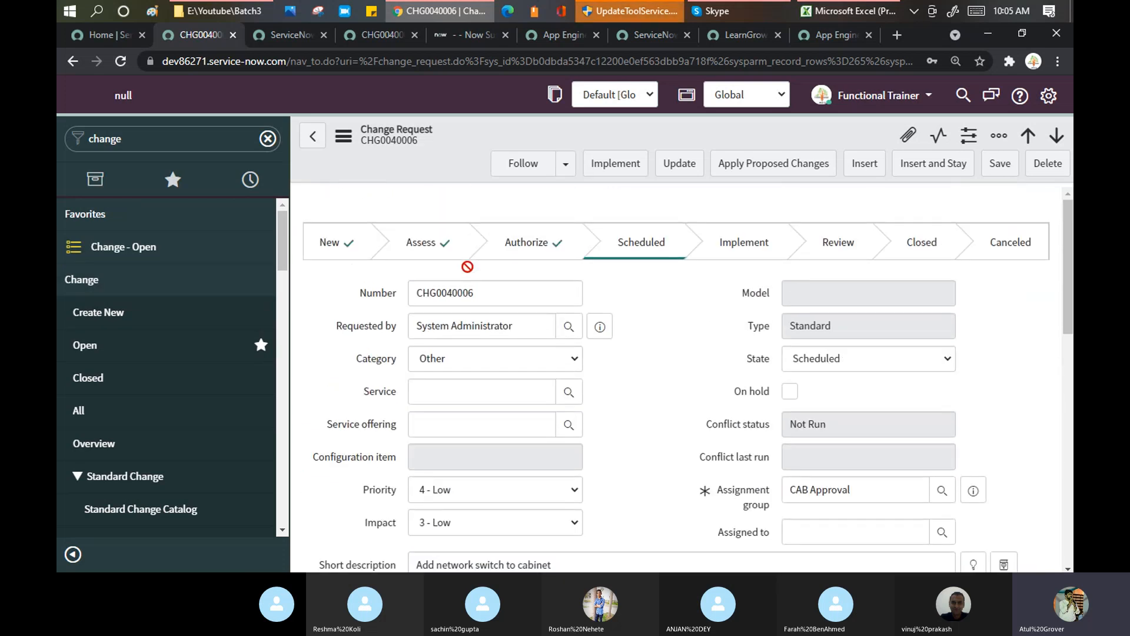
- Reopen the form layout configuration for the Change Request form and select Mass update CI class among the selected fields
right_click(432, 158)
mouse_move(607, 395)
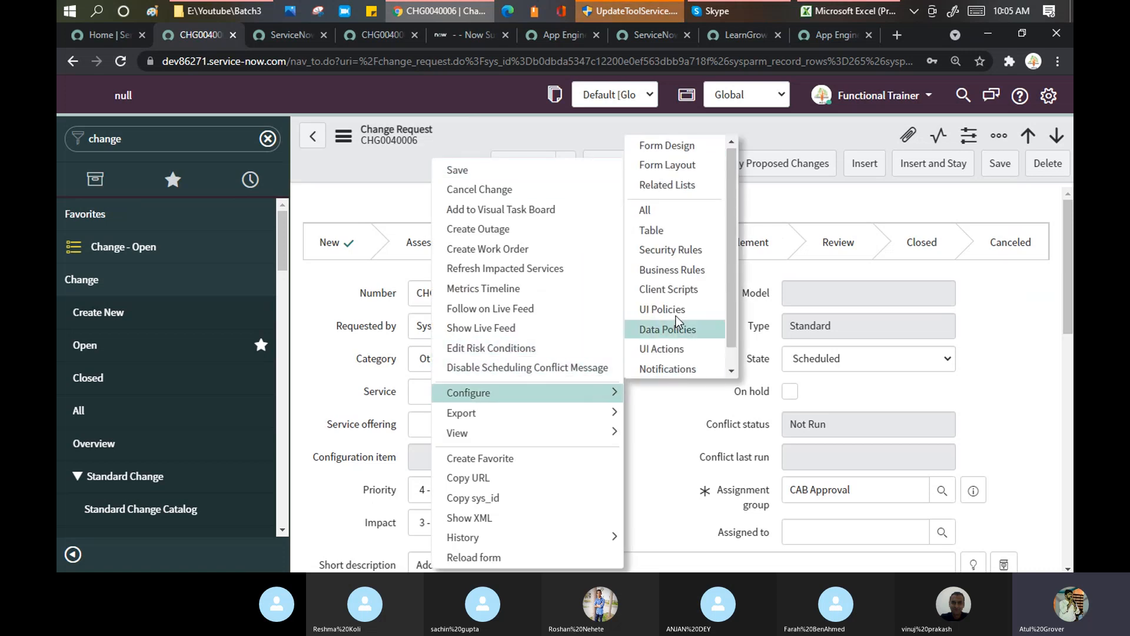
left_click(668, 165)
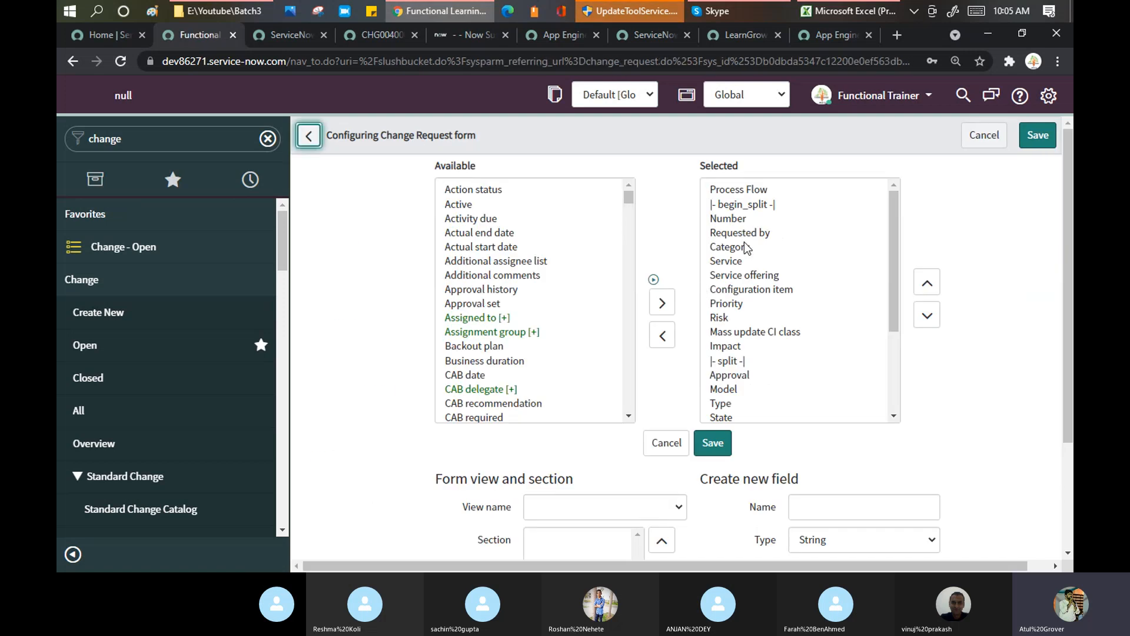
left_click(747, 332)
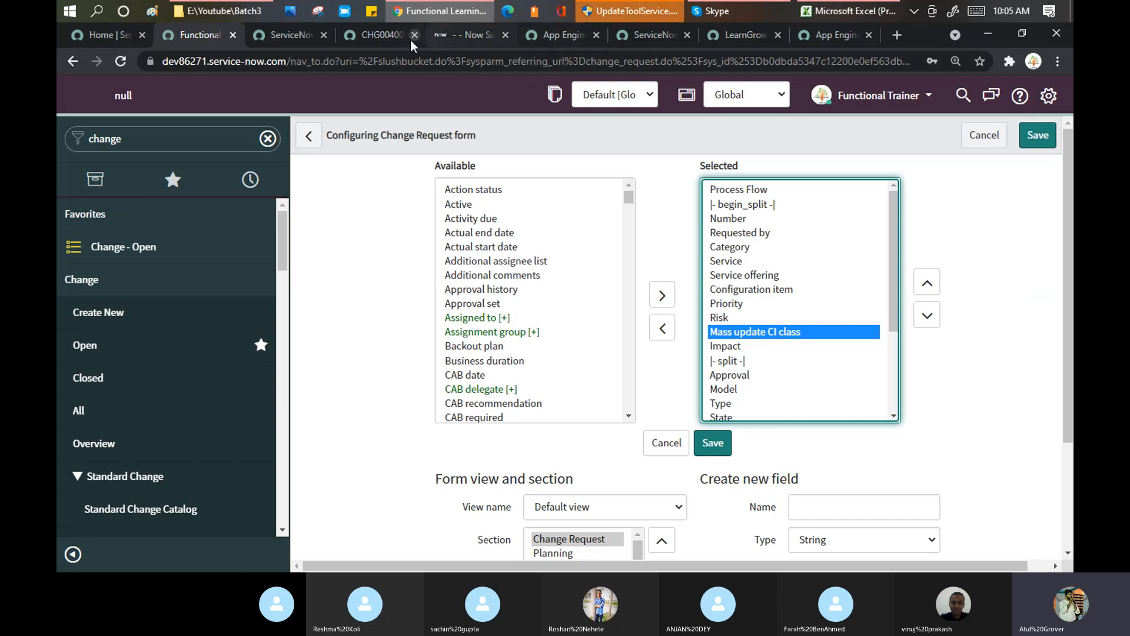
- Switch to the change request in the dev114614 instance and open its form layout configuration
left_click(384, 40)
right_click(476, 137)
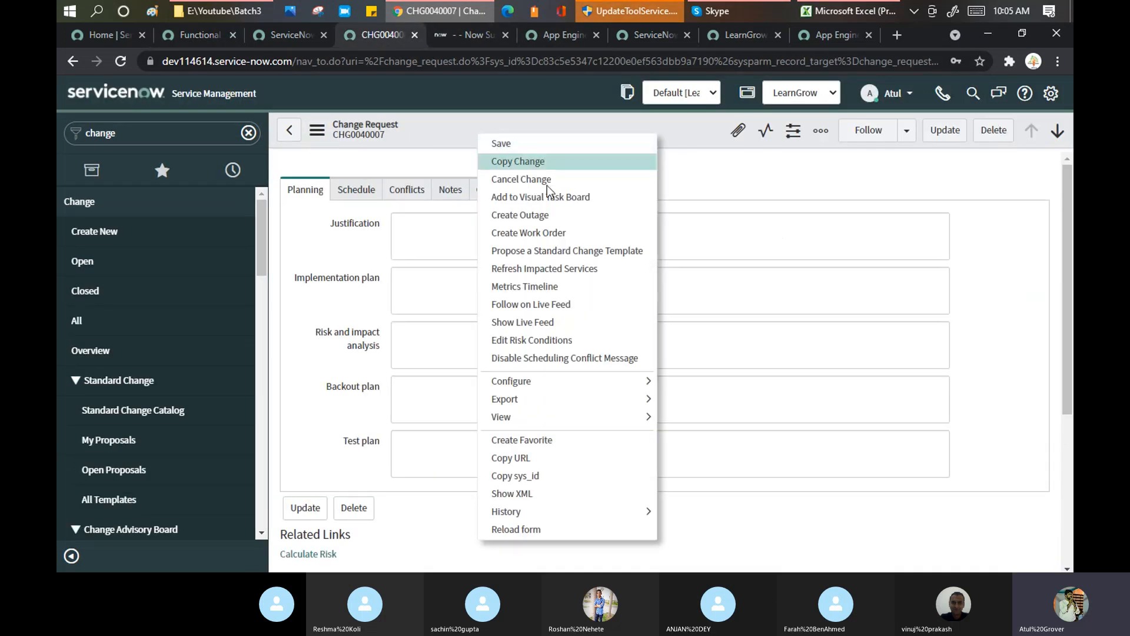
mouse_move(643, 383)
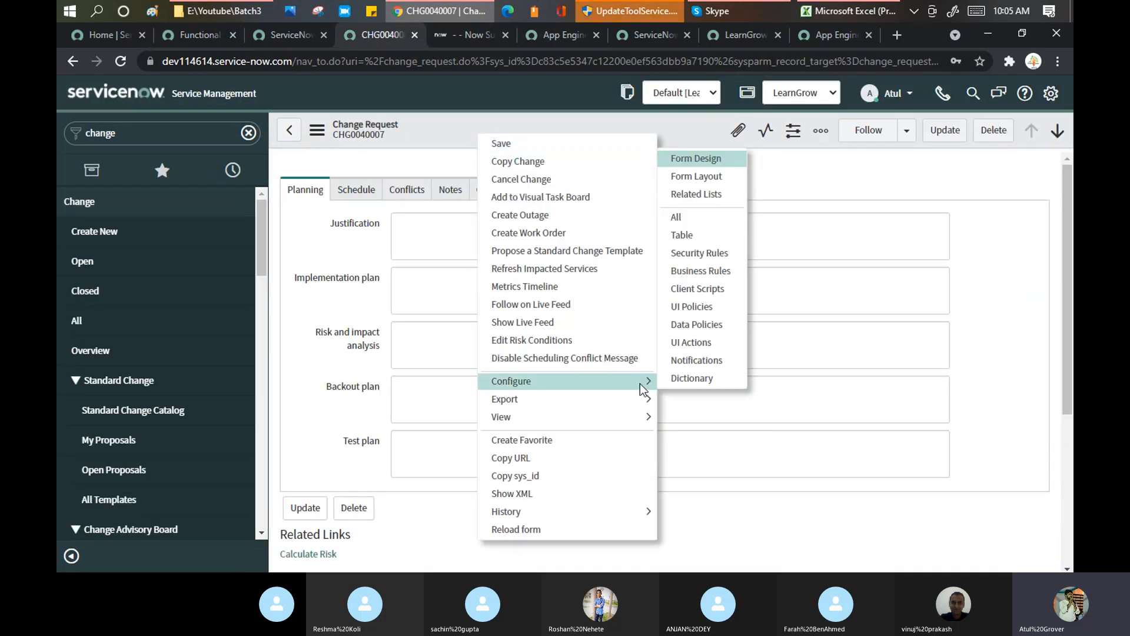
left_click(694, 180)
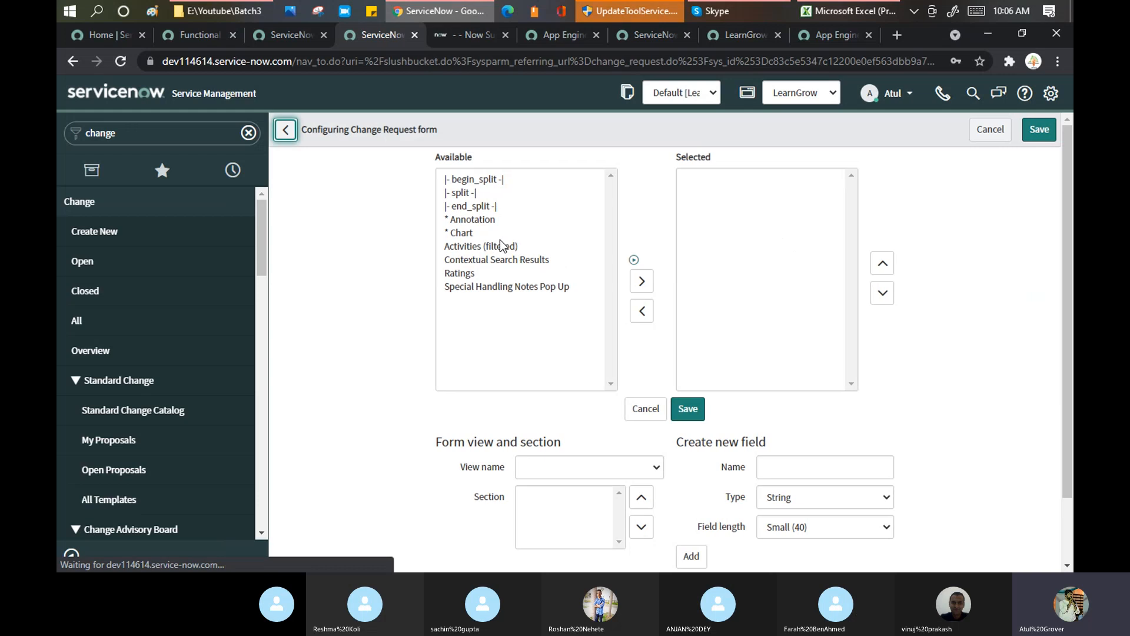
left_click(499, 238)
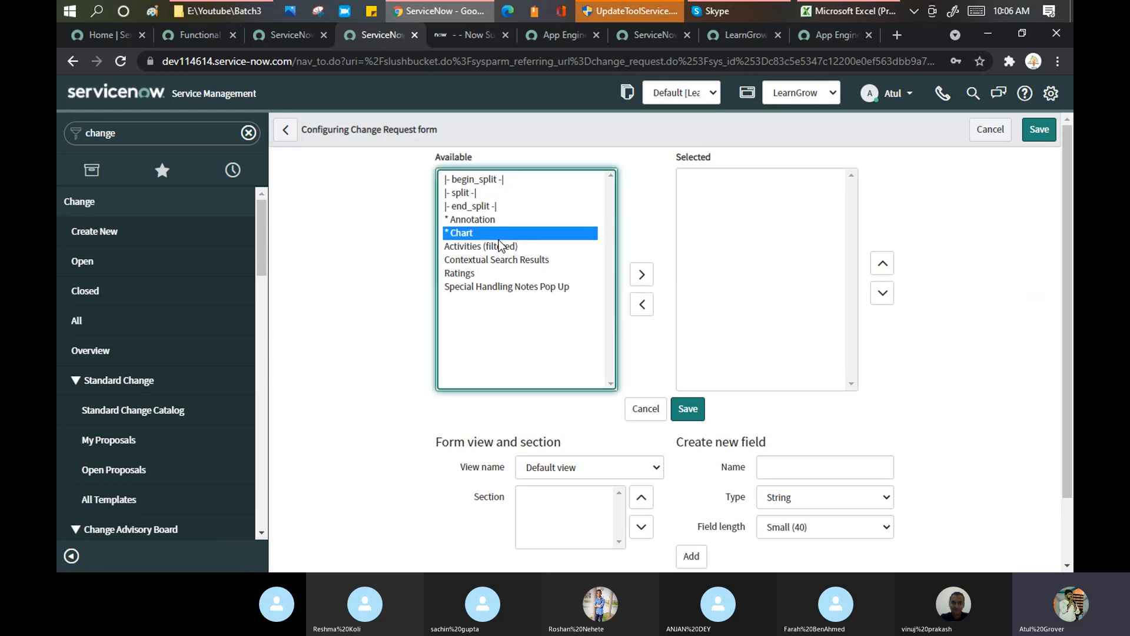
- Set the dev114614 application scope to Global and compare its Change Request layout fields with those in dev86271
left_click(804, 94)
scroll(779, 133, "up", 15)
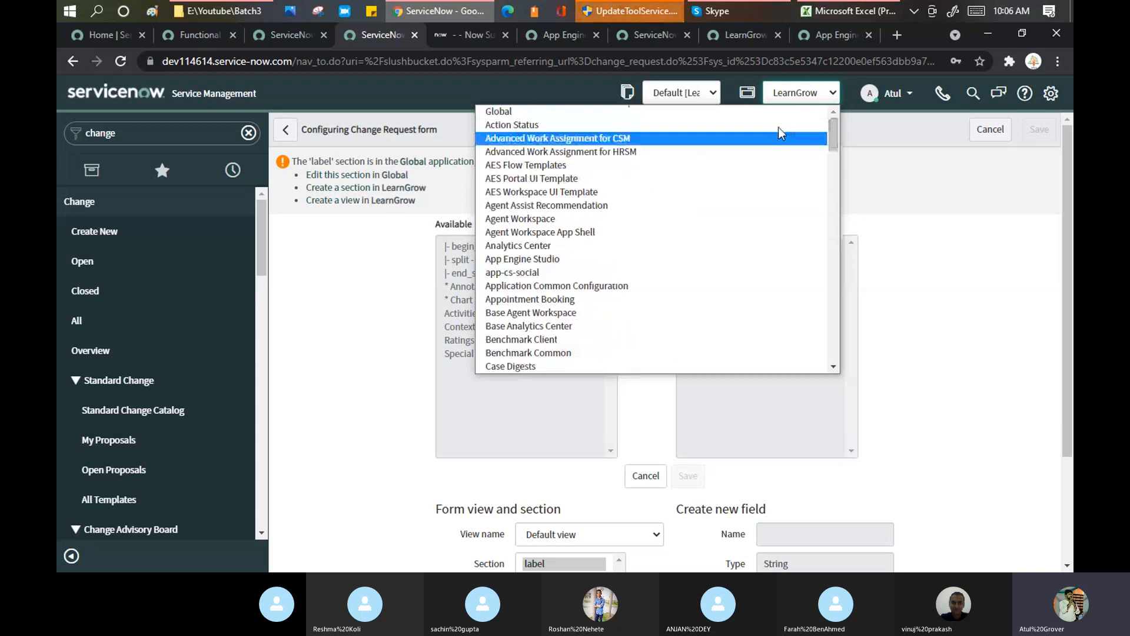
left_click(636, 112)
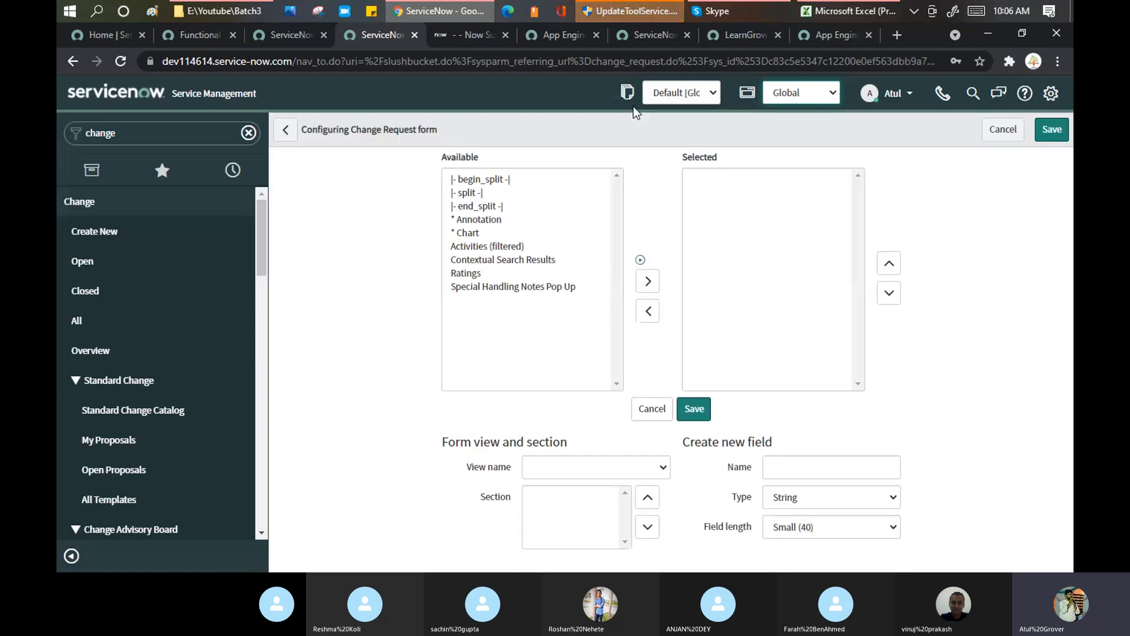
left_click(507, 264)
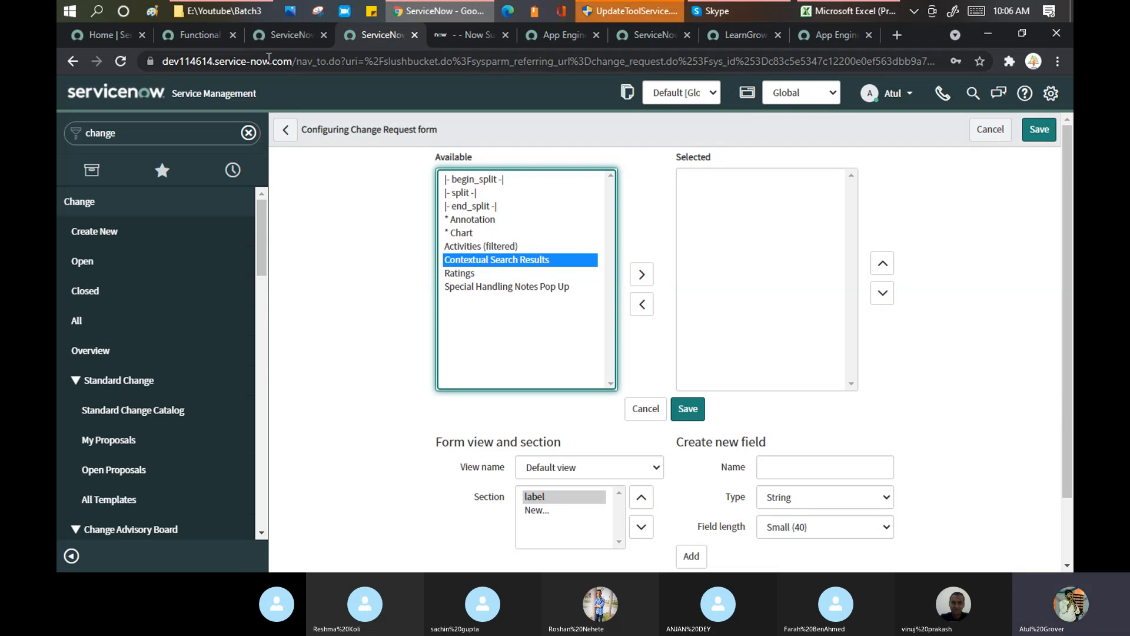
left_click(205, 37)
left_click(722, 330)
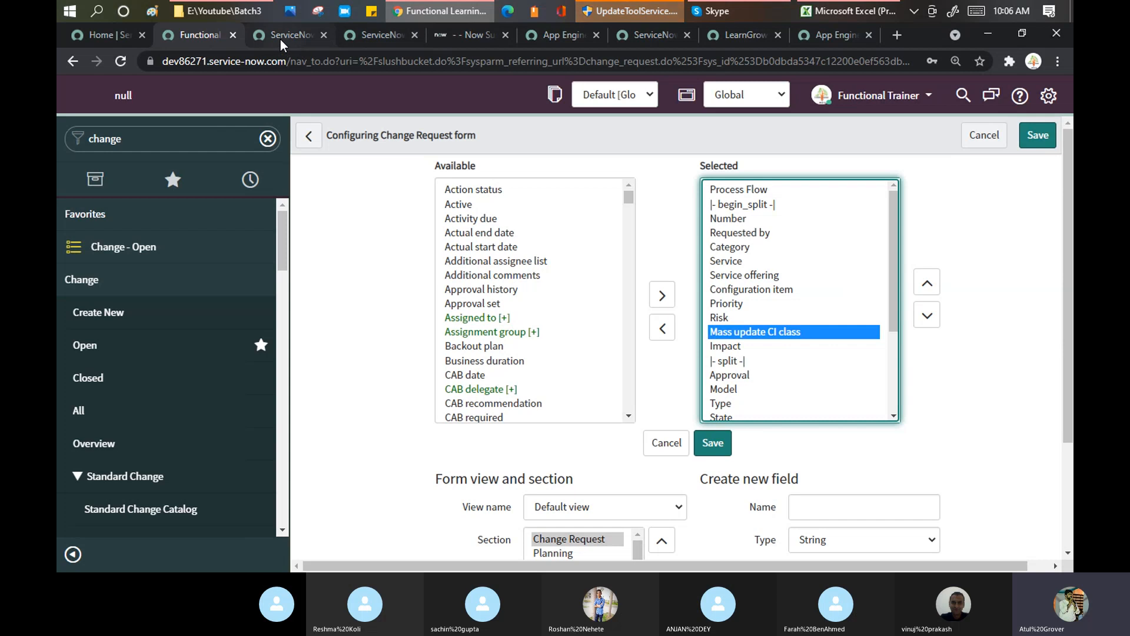
- Return to the dev114614 instance, find the "plugins" module and open it
left_click(364, 35)
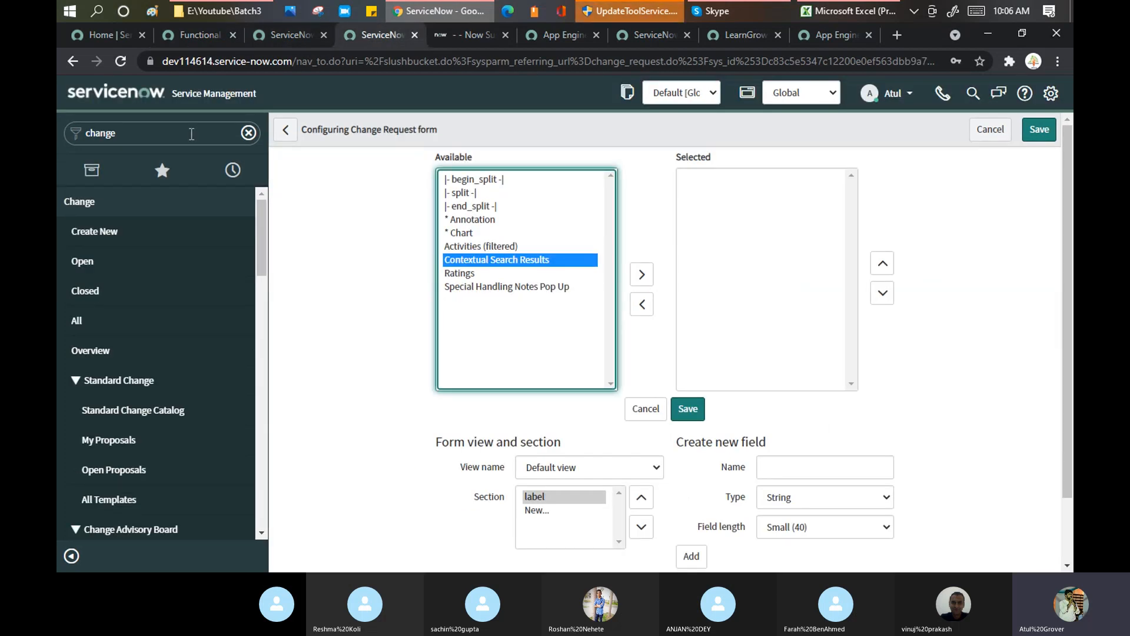
left_click(191, 133)
type("pl")
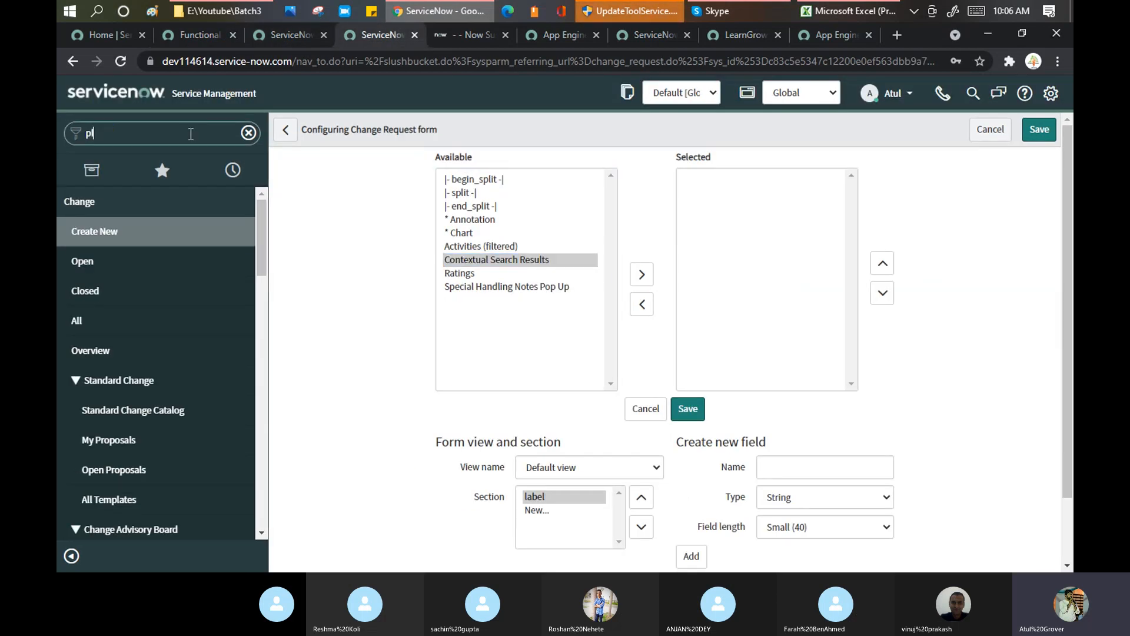
type("ugins")
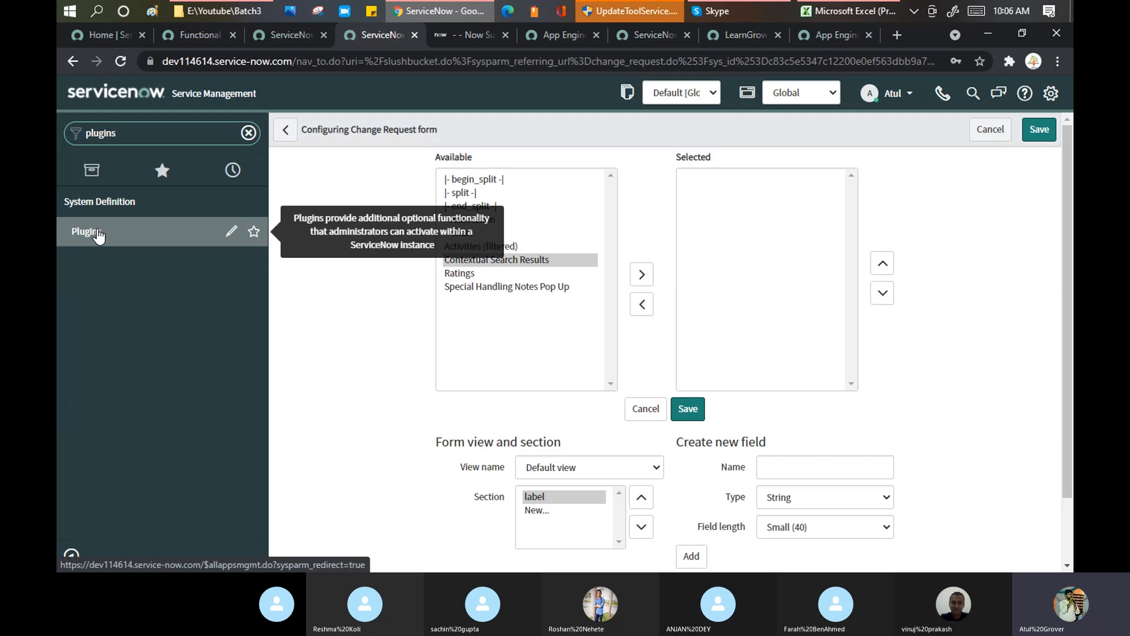
left_click(98, 233)
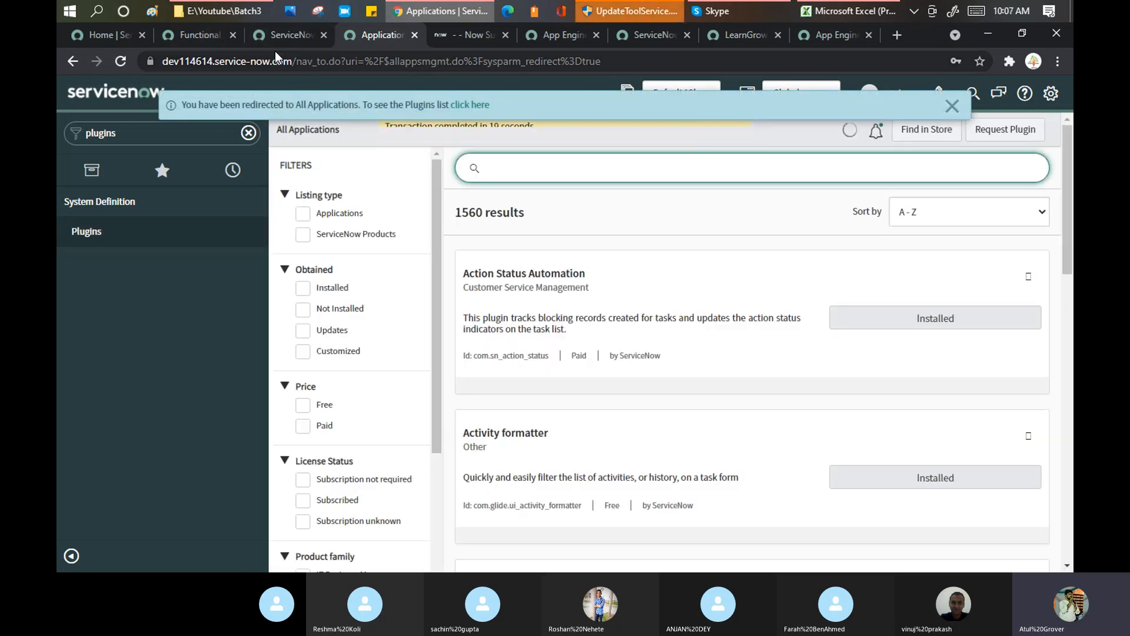
- Switch to the dev86271 instance, find the "incident" modules, list the open incidents and open the first record
left_click(280, 37)
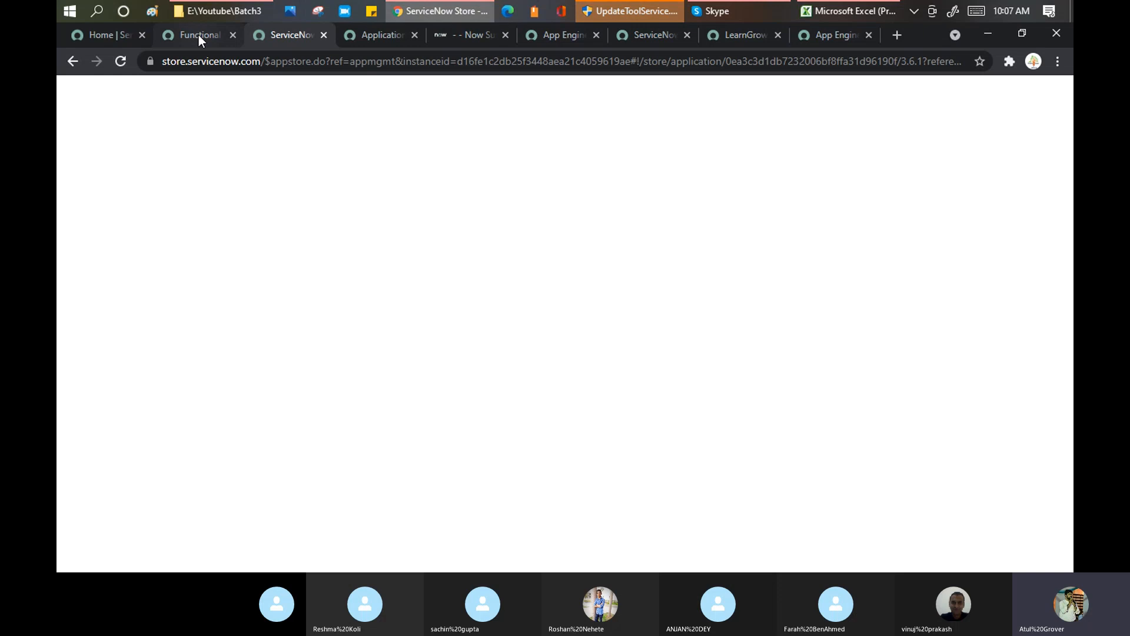
left_click(198, 37)
left_click(183, 145)
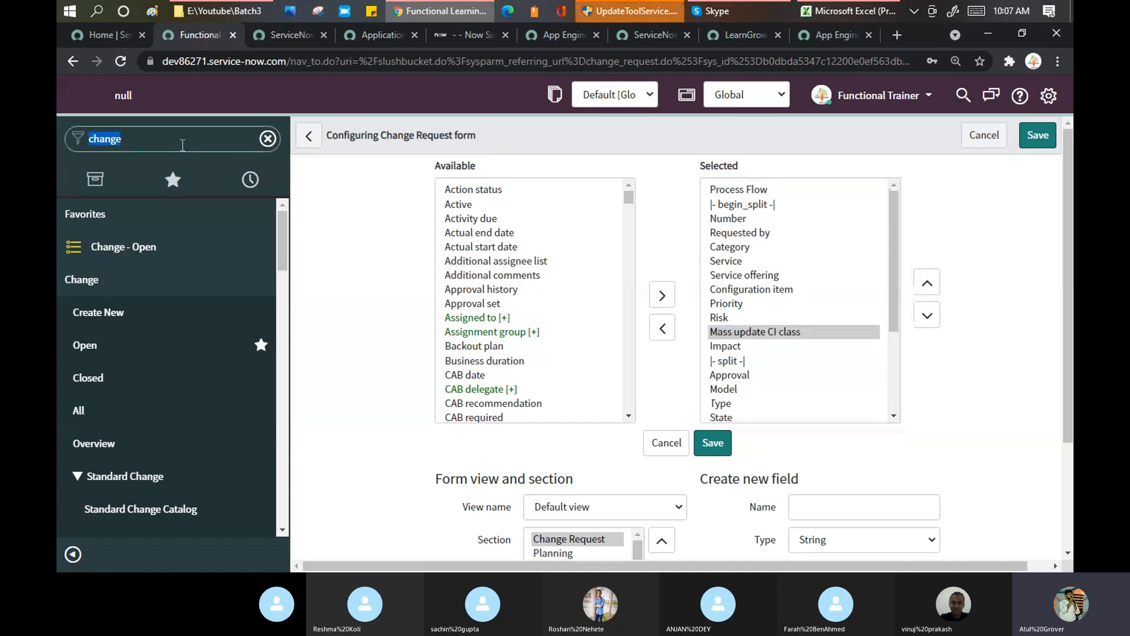
type("in")
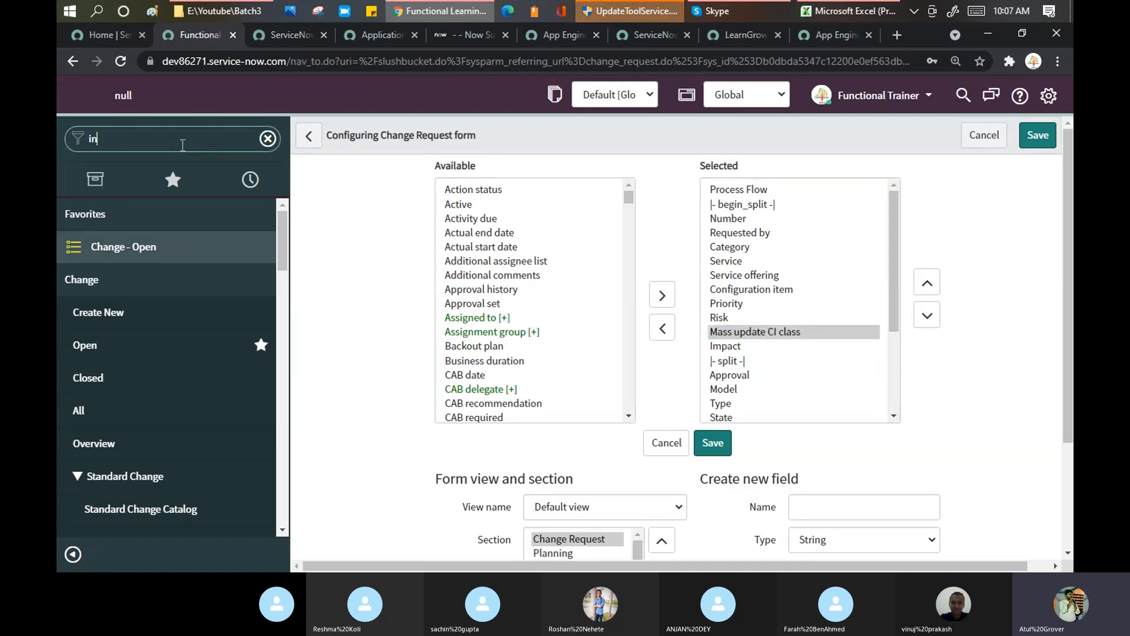
type("cinde")
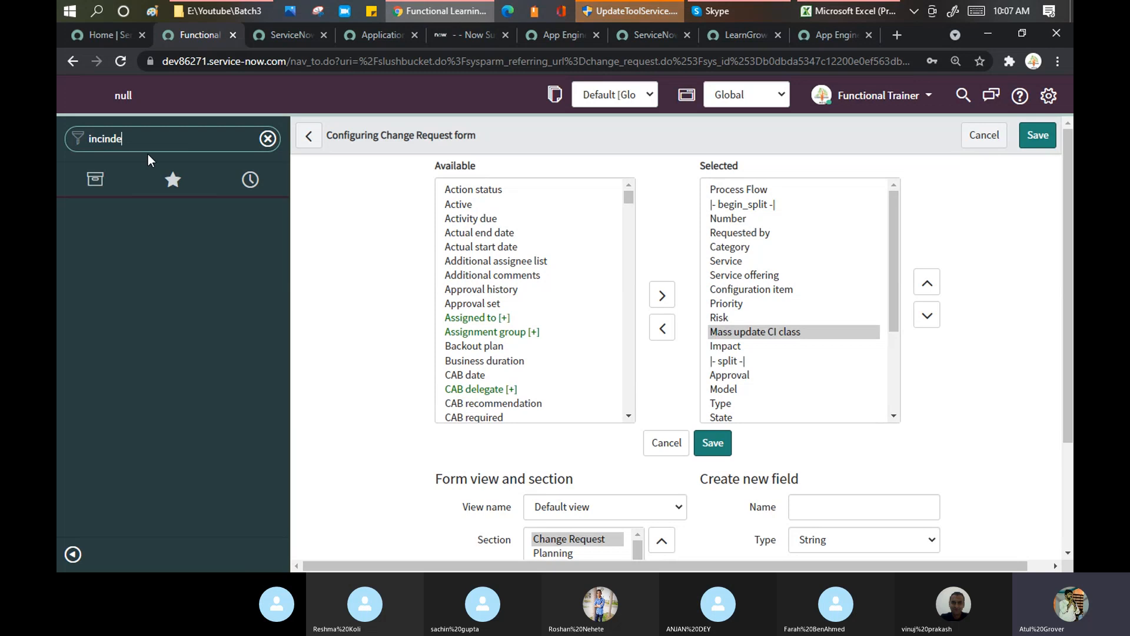
key("BackSpace")
key("BackSpace")
key("BackSpace")
type("dent")
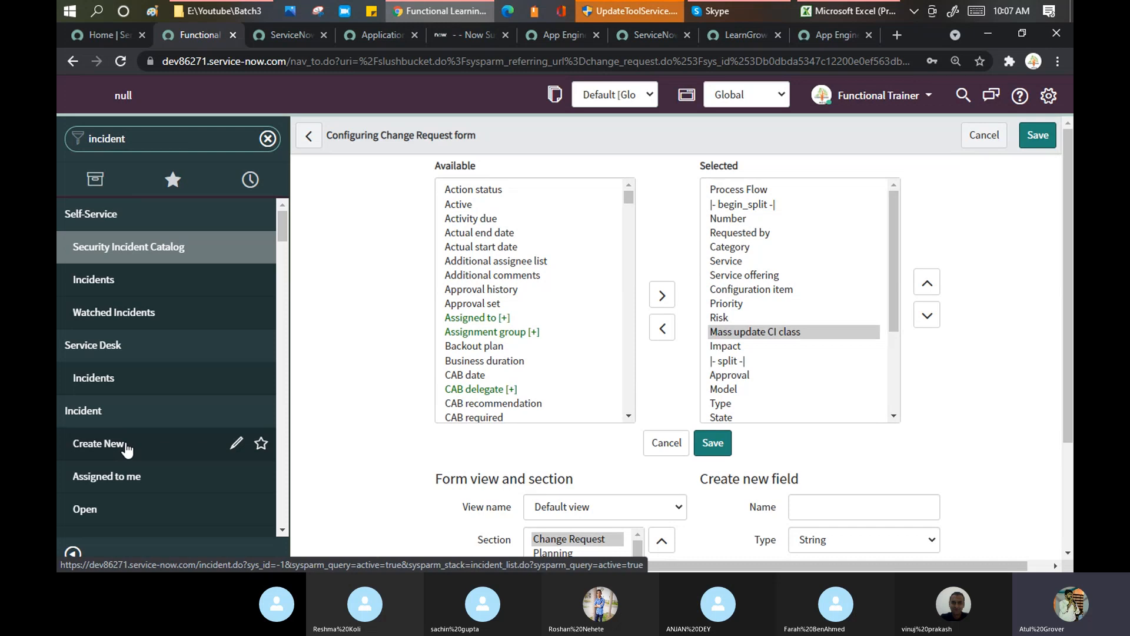
left_click(93, 510)
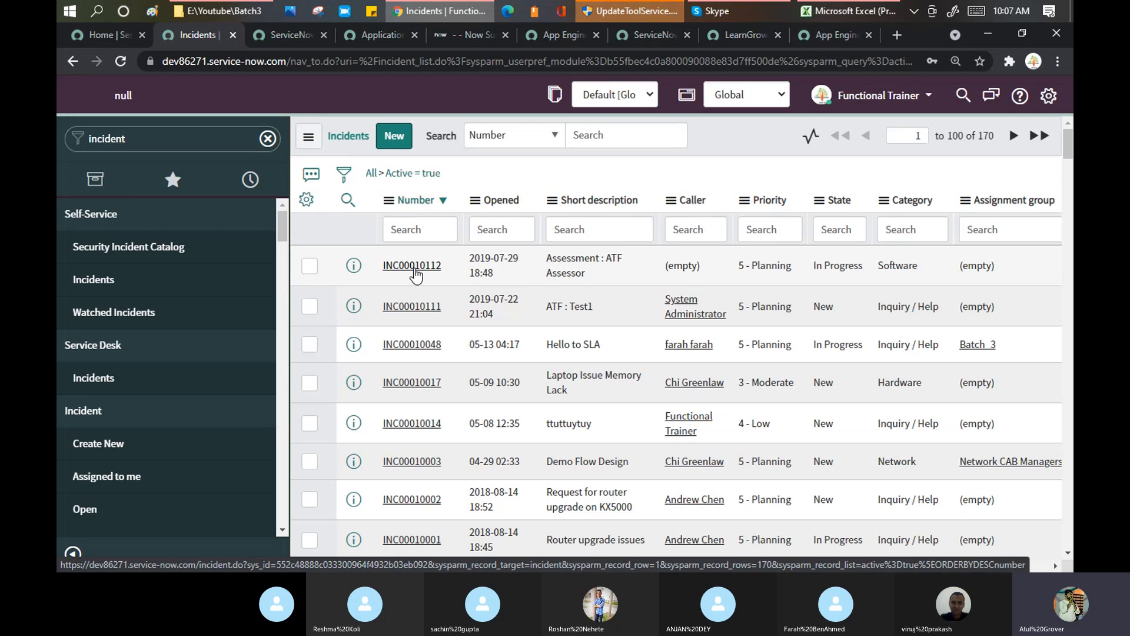
left_click(414, 268)
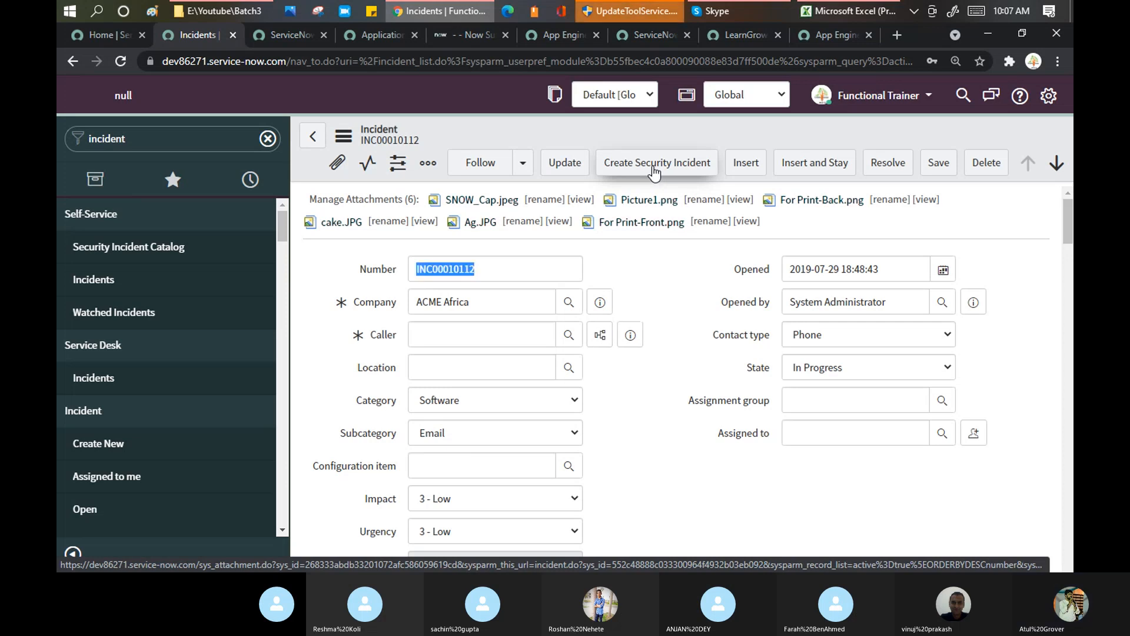
- Load the dev114614 incident list at dev114614.service-now.com/incident_list.do in the Now Support browser page
left_click(653, 171)
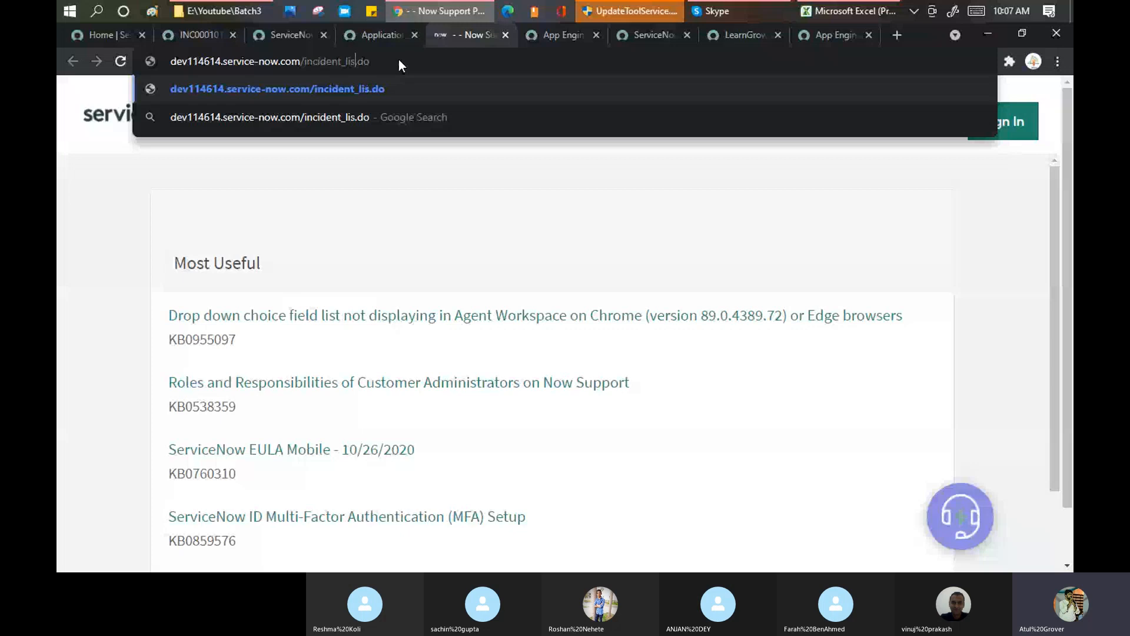
type("t")
key("Return")
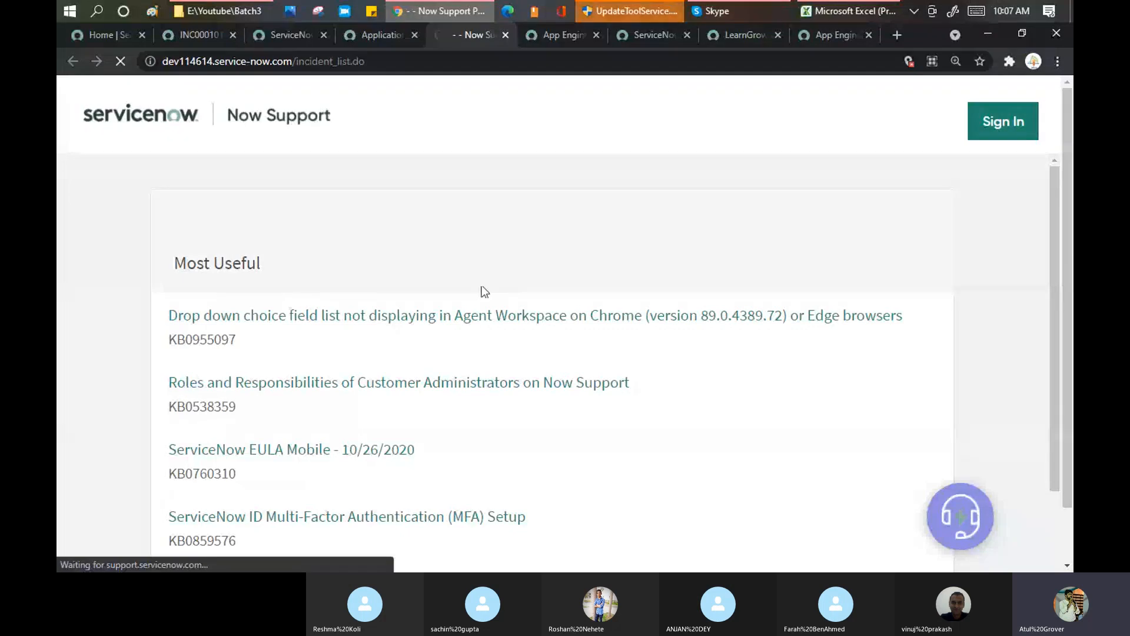
- Return to All Applications in the dev114614 instance, dismiss the redirect notice and search the plugins for "mass"
left_click(364, 34)
left_click(951, 106)
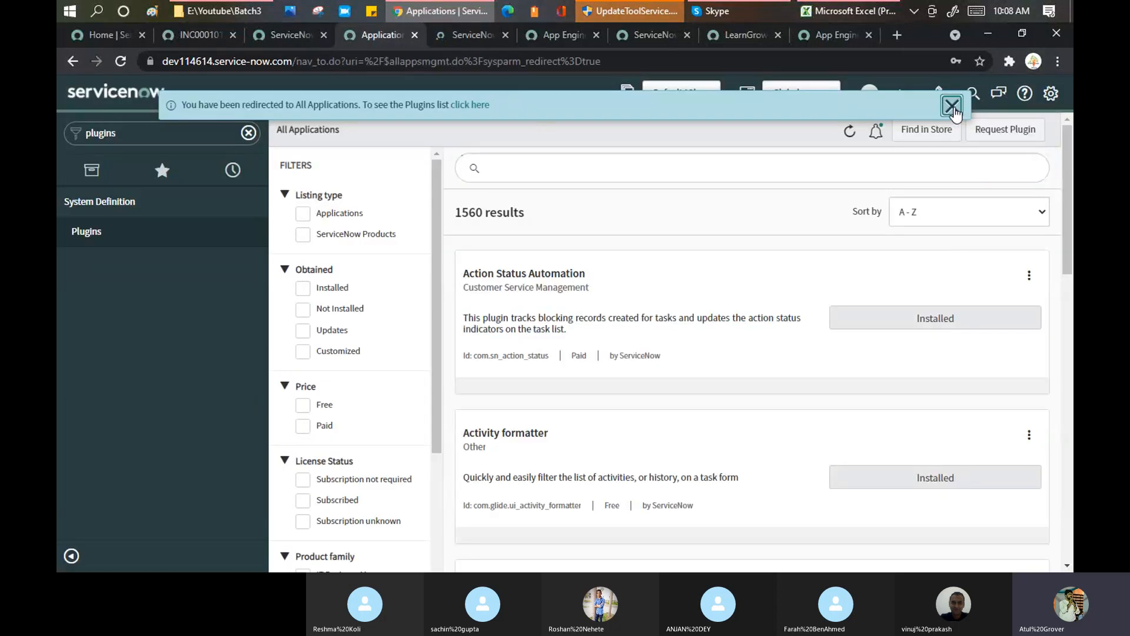
left_click(735, 164)
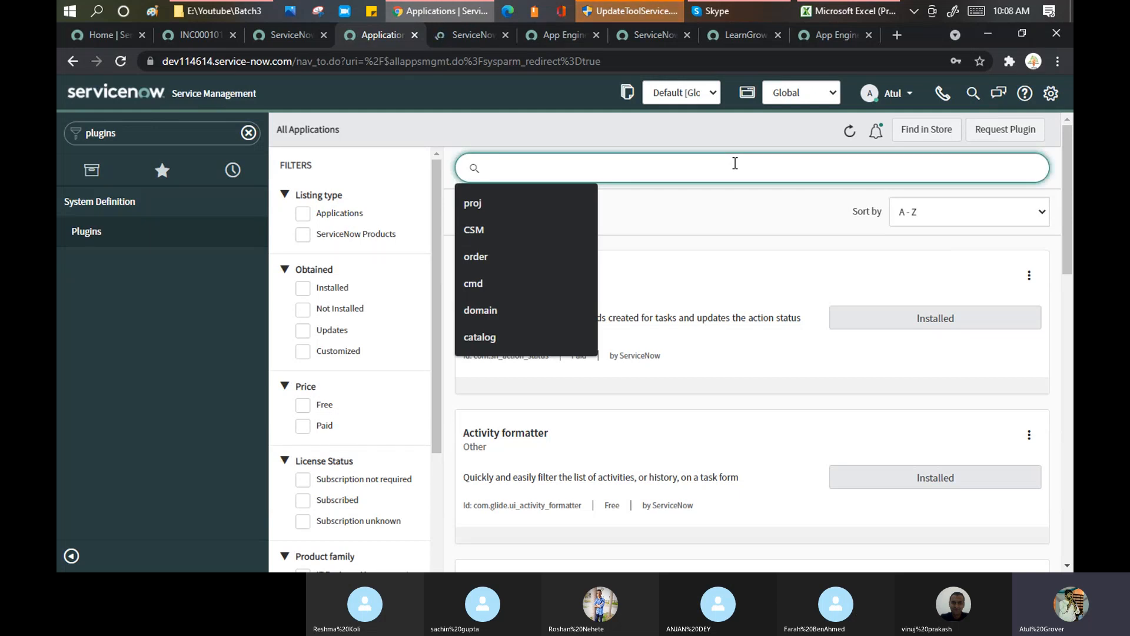
type("mas")
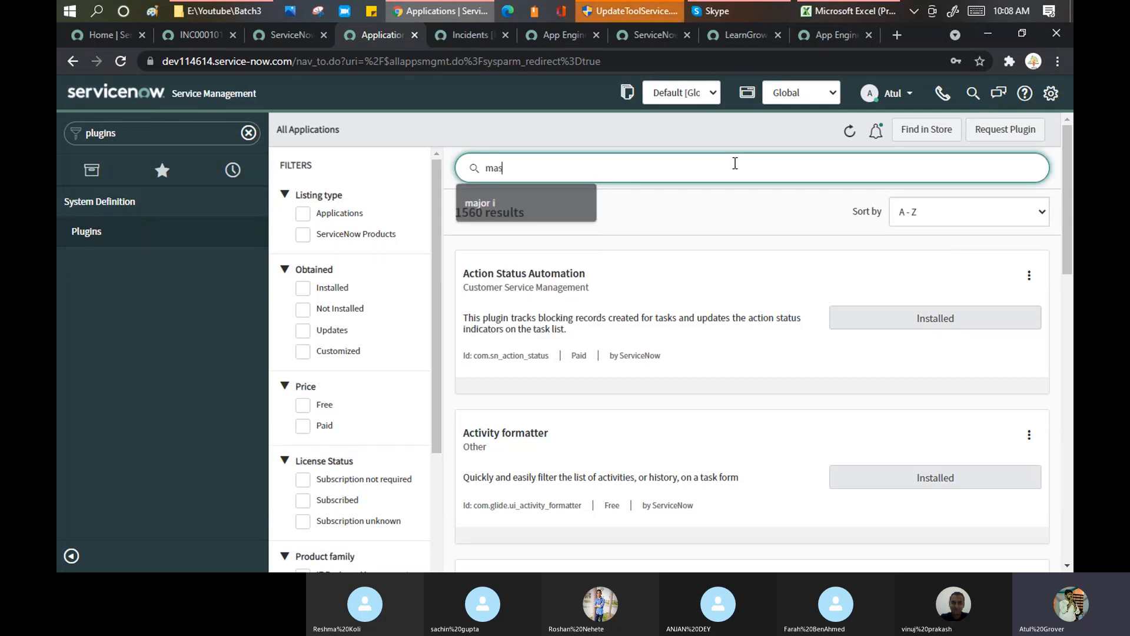
type("s")
key("Return")
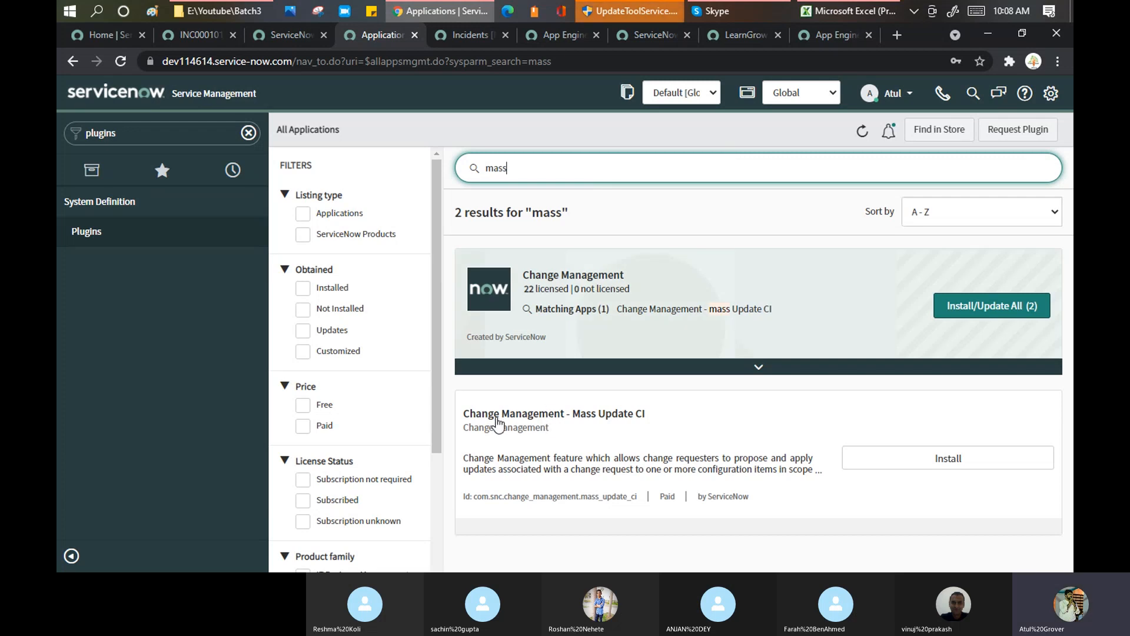
- Open the Change Management - Mass Update CI plugin from the search results and incident INC0010112 from the dev114614 incident list
left_click_drag(496, 415, 653, 422)
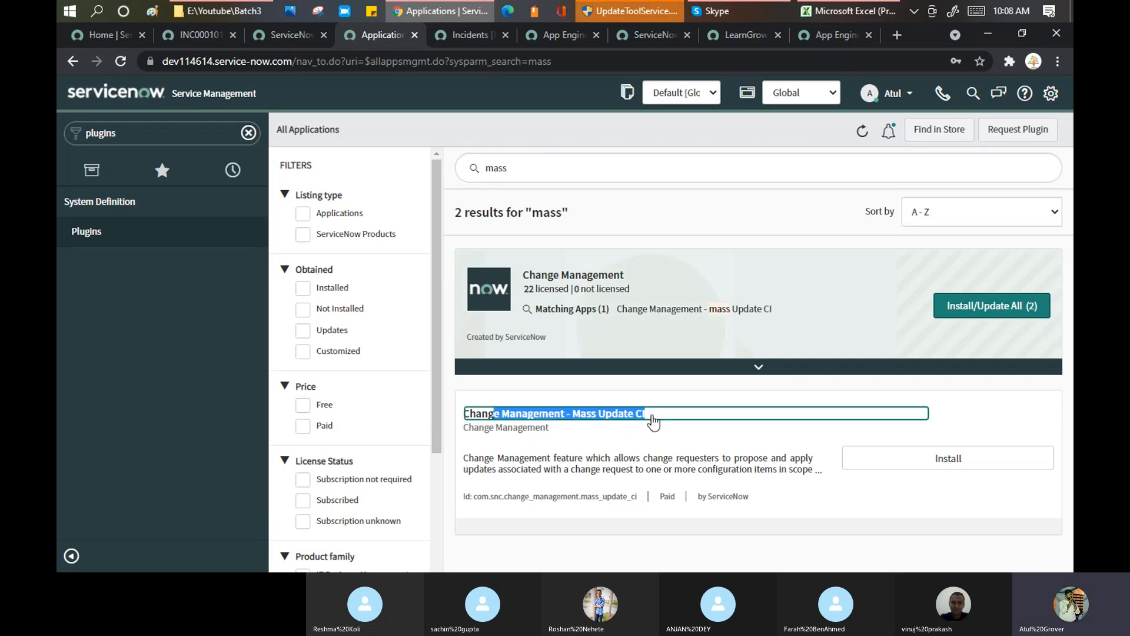
left_click(468, 37)
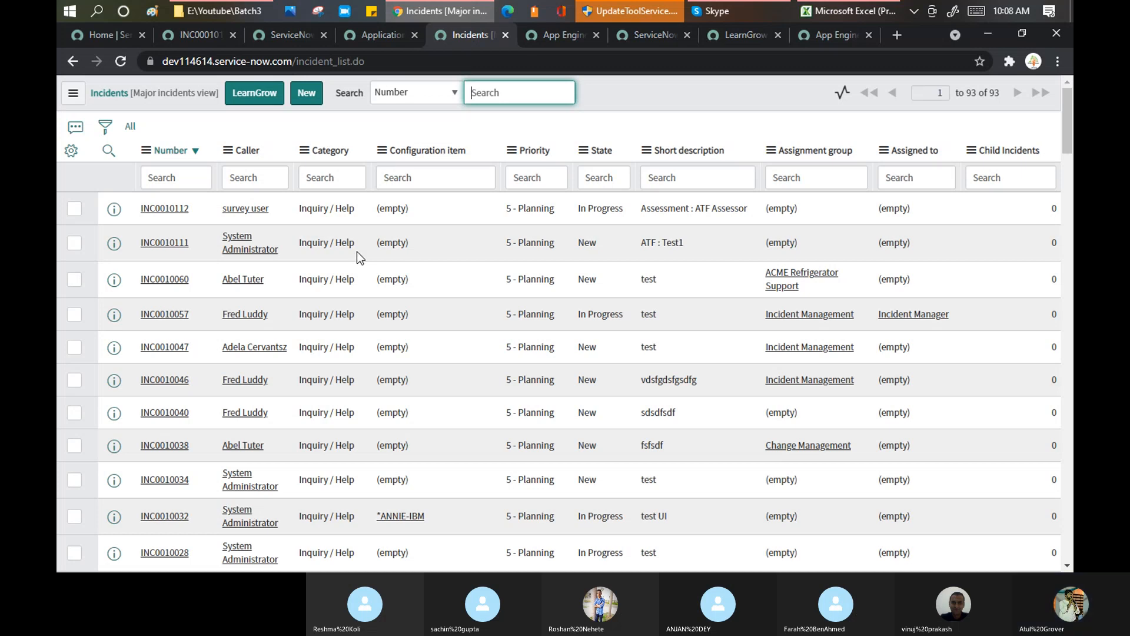
left_click(377, 35)
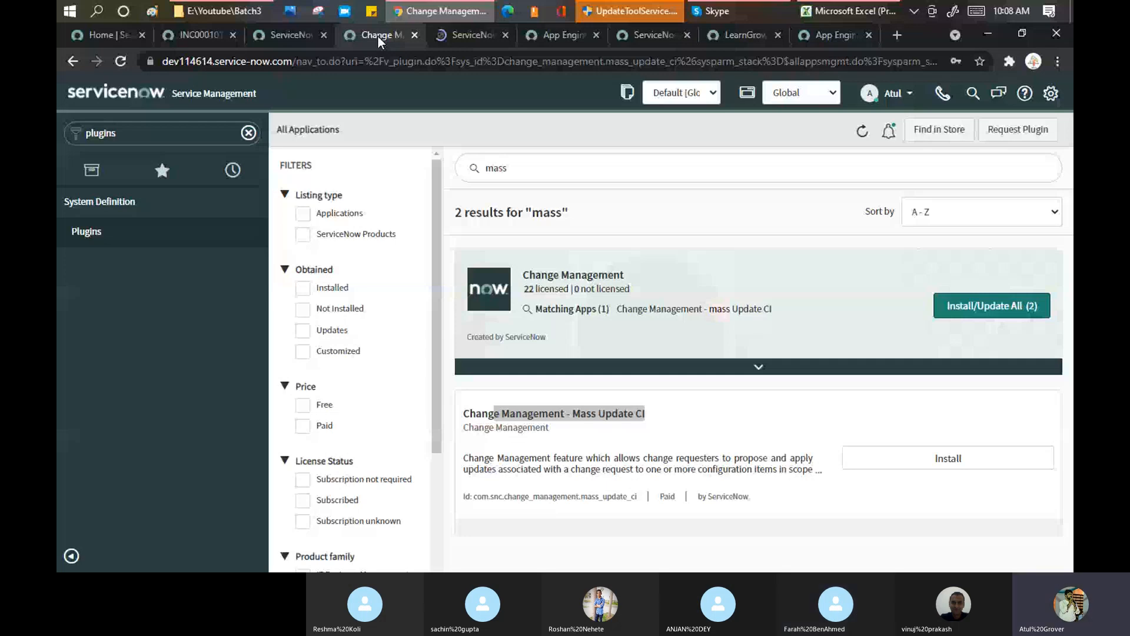
- Check the open incident pages in the dev86271 and dev114614 instances, and reload the Mass Update CI plugin record
left_click(210, 34)
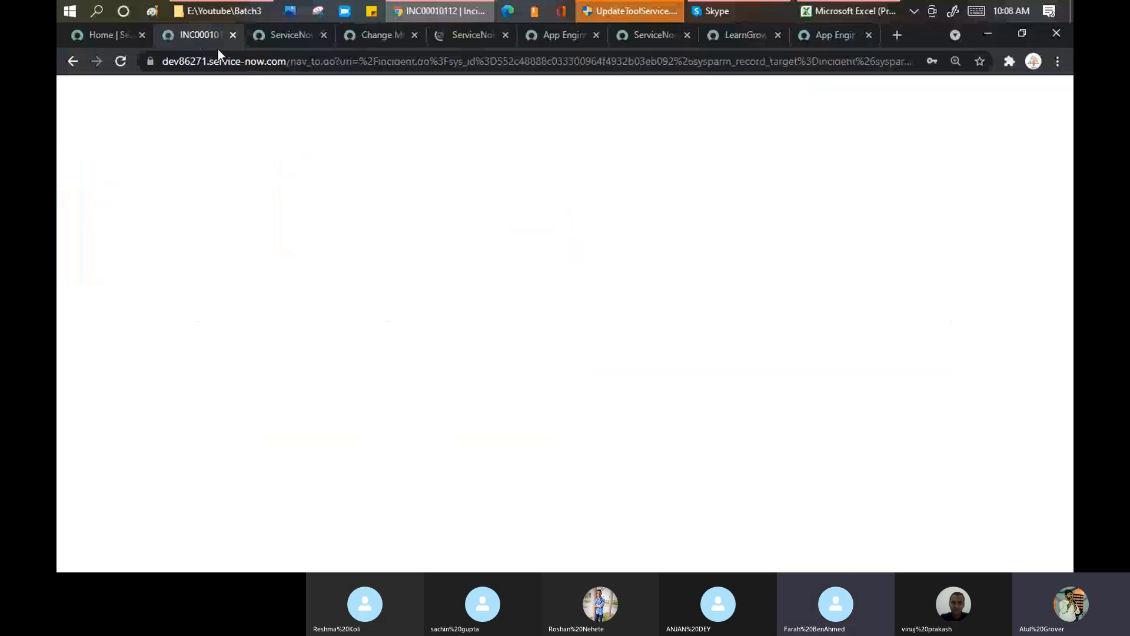
left_click(379, 35)
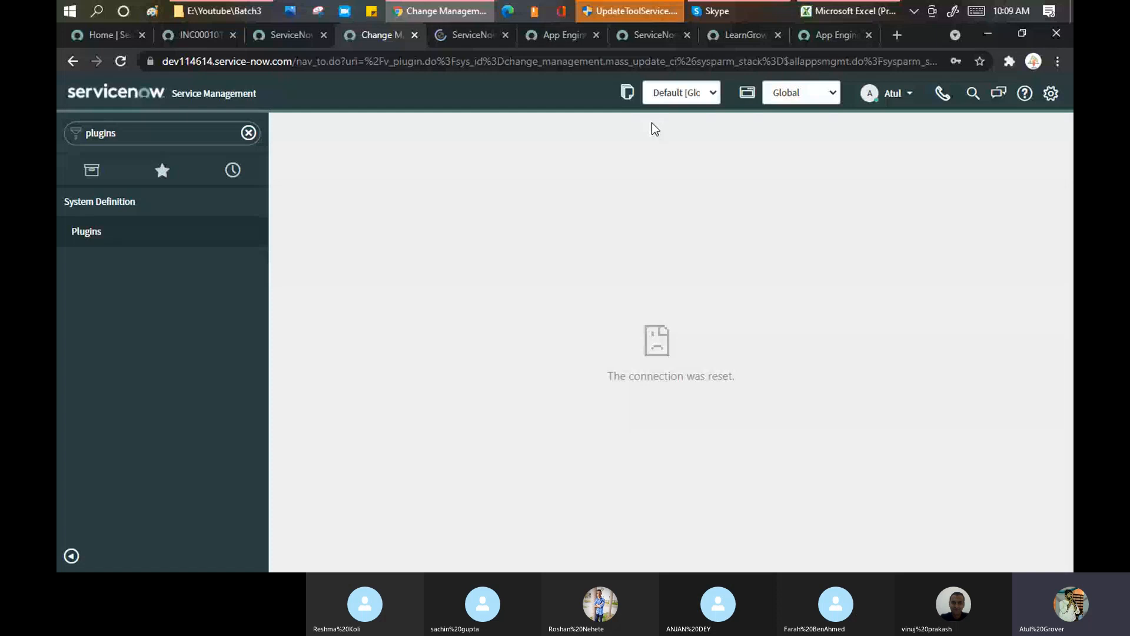
left_click(471, 35)
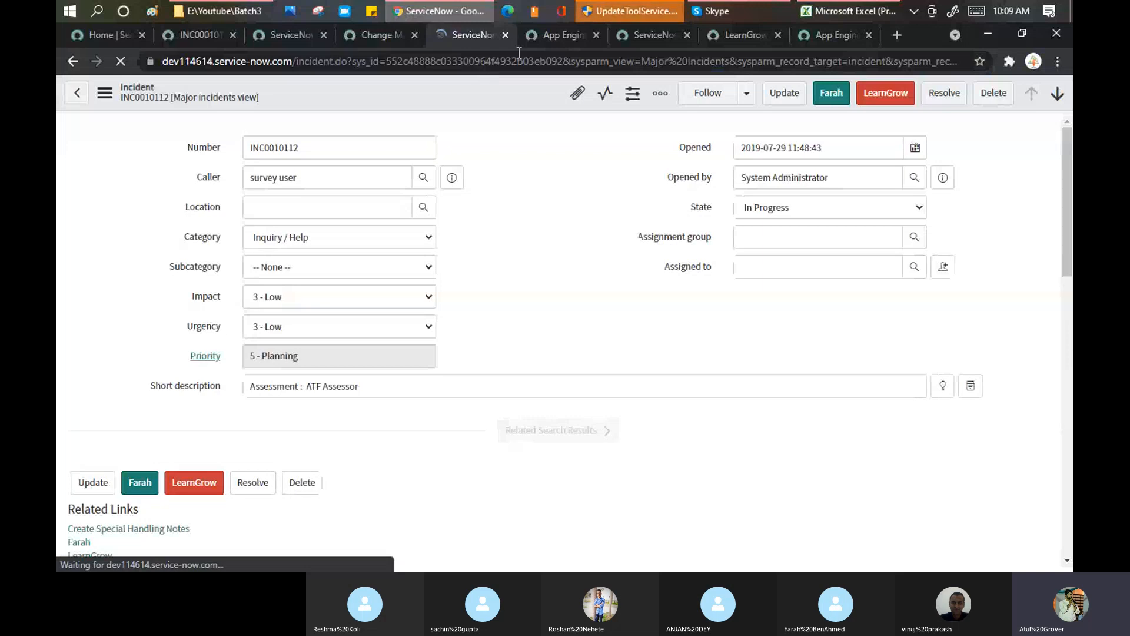
left_click(387, 38)
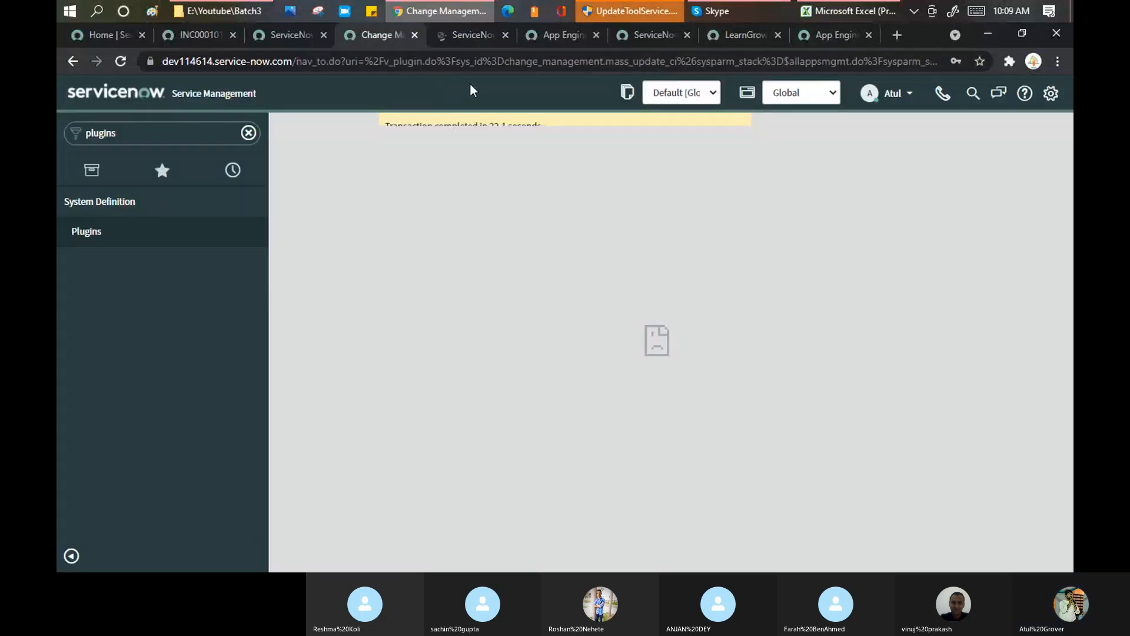
left_click(469, 62)
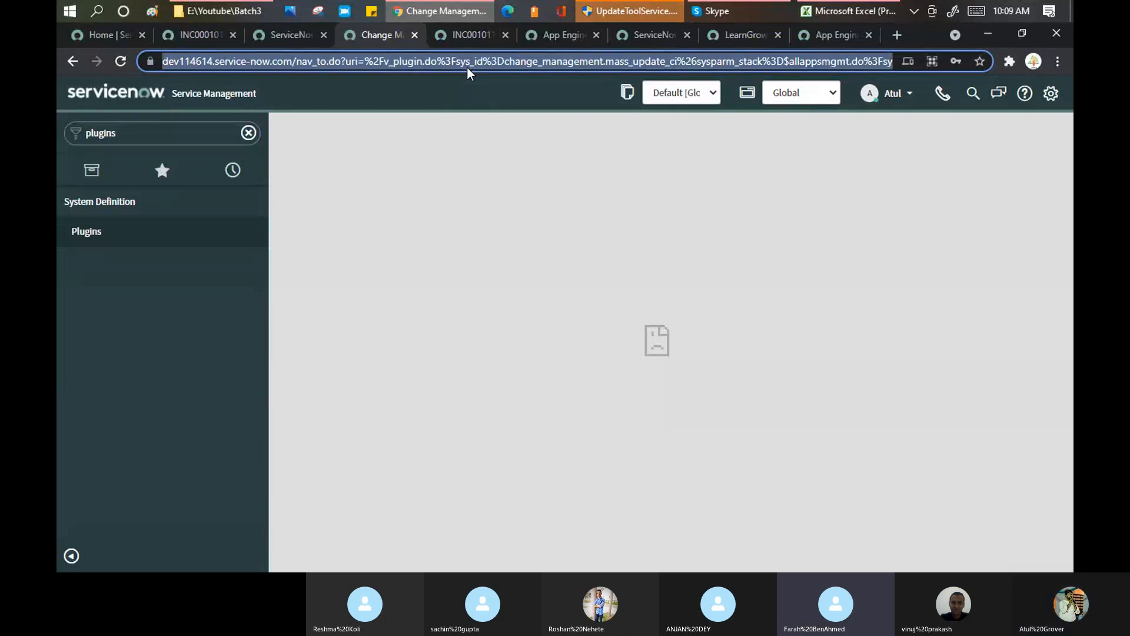
left_click(468, 62)
key("Return")
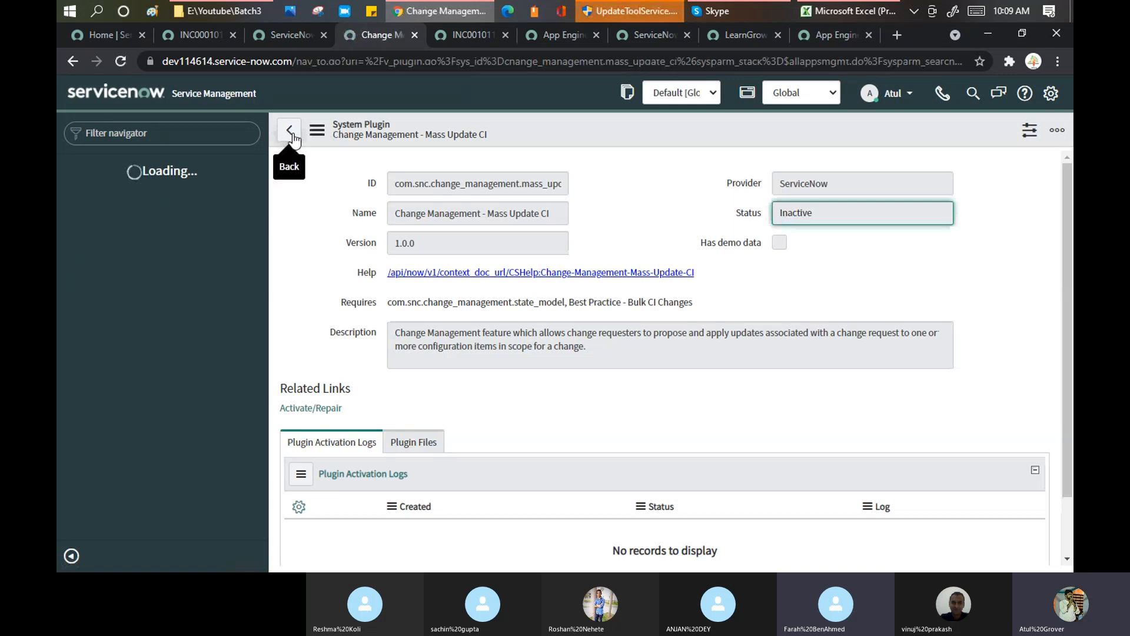
- Return from the plugin record to All Applications and search the plugins for "security"
left_click(292, 133)
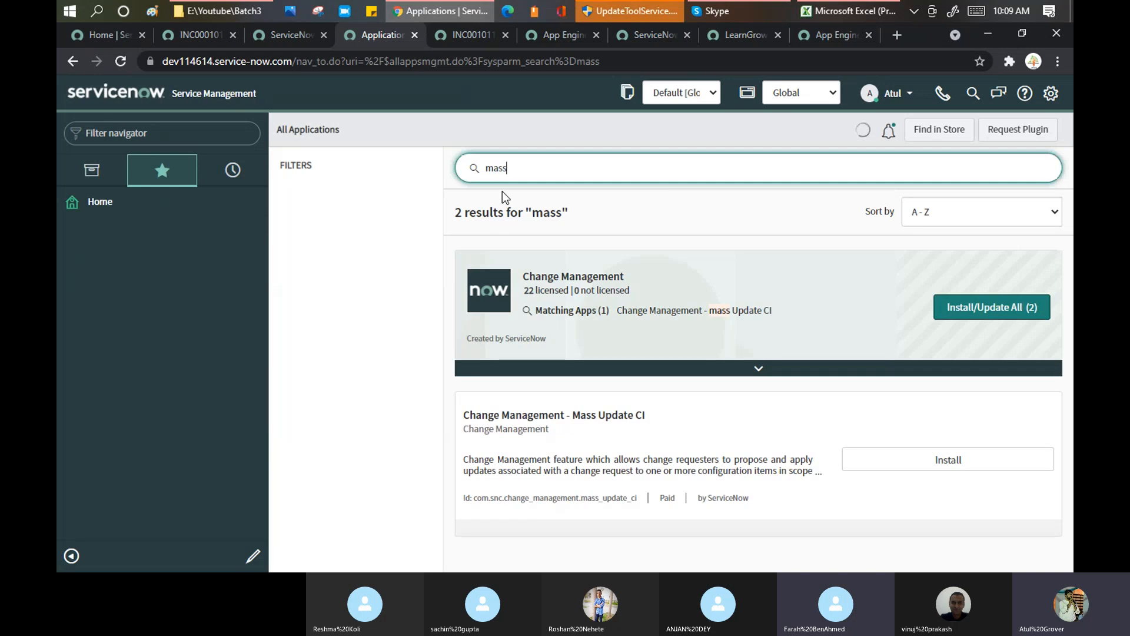
key("BackSpace")
key("BackSpace")
key("BackSpace")
key("BackSpace")
type("security")
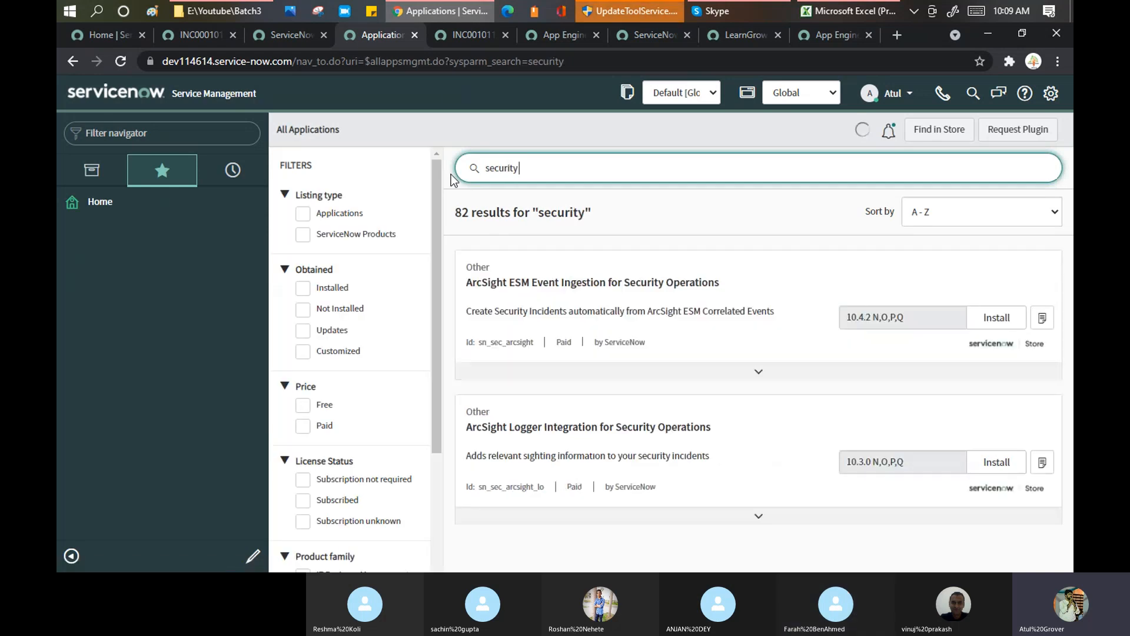
scroll(627, 238, "down", 1)
scroll(624, 294, "up", 1)
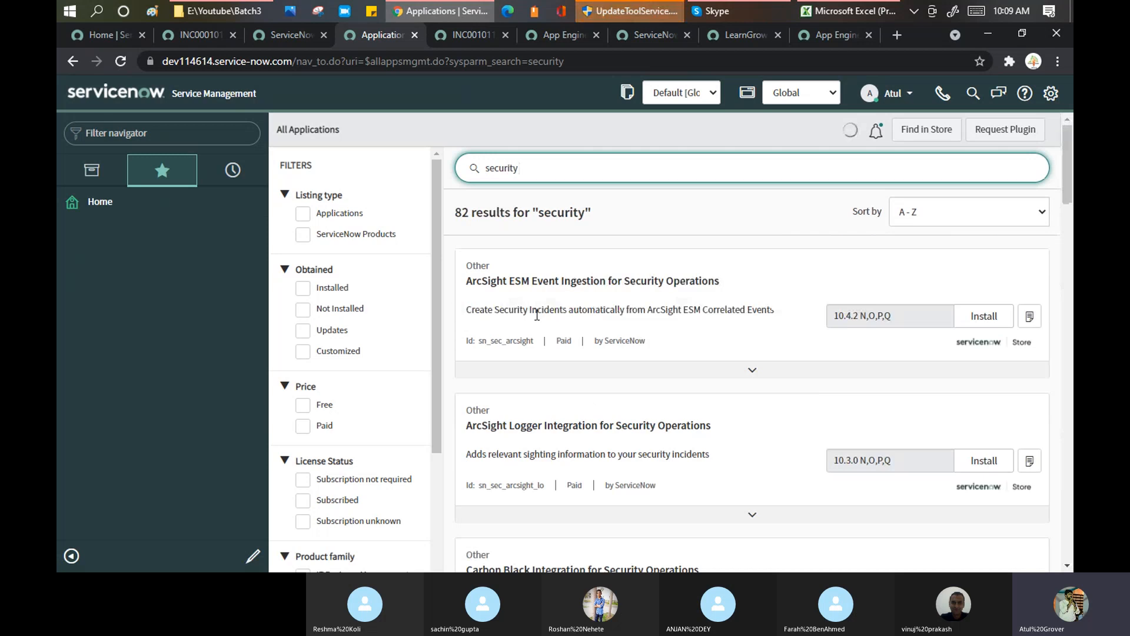
double_click(467, 213)
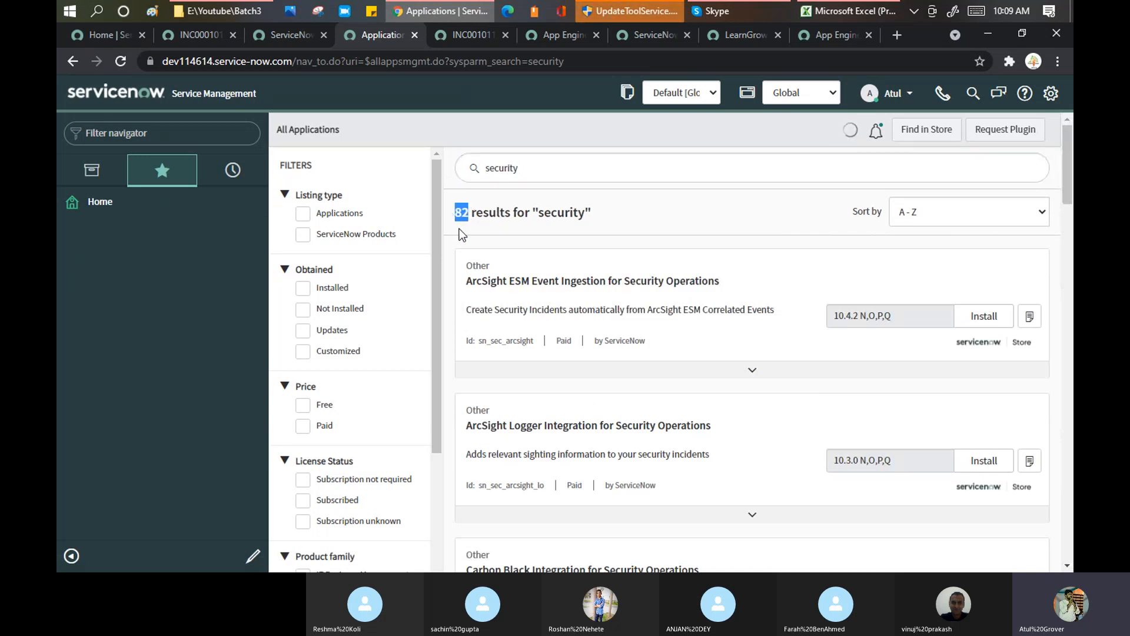
- Narrow the plugin search to "security incident"
left_click(563, 171)
key("Home")
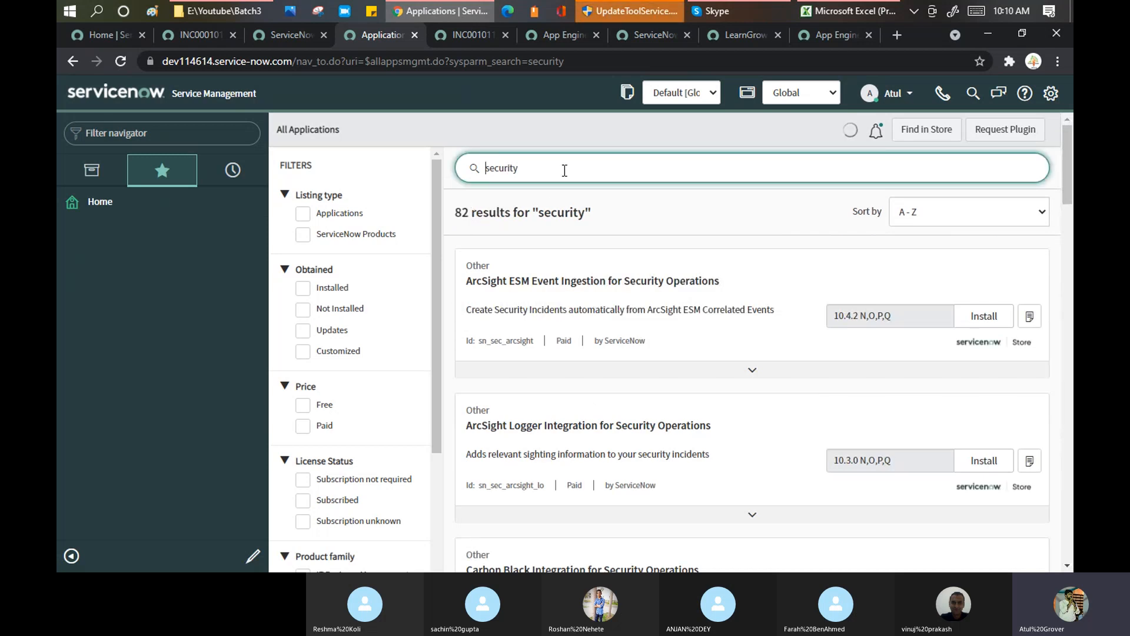
key("End")
type("in")
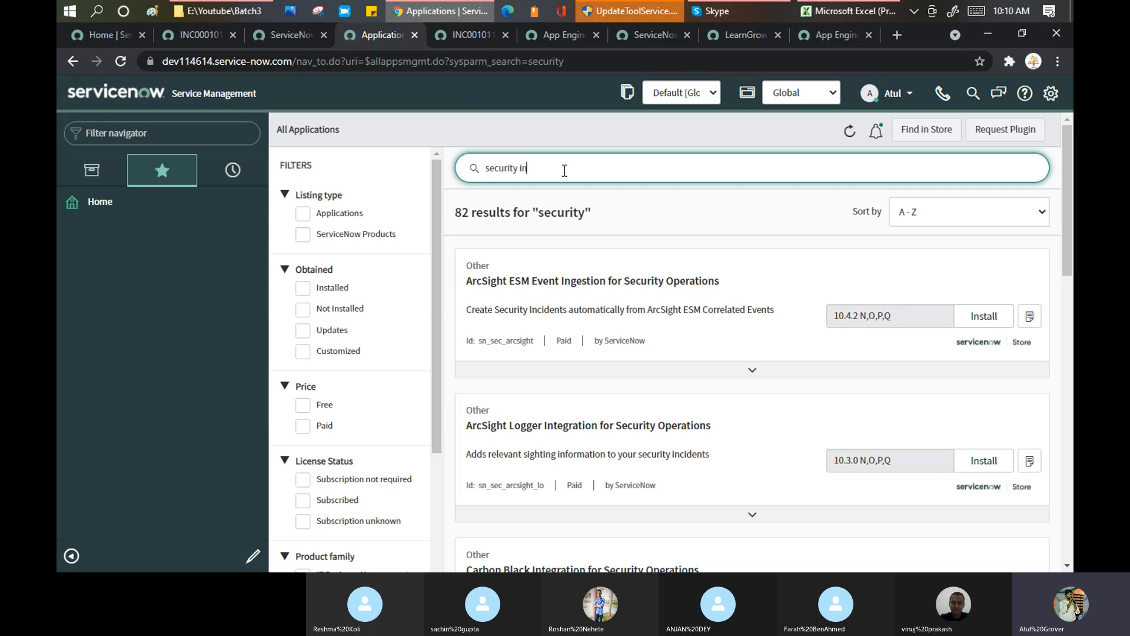
type("cident")
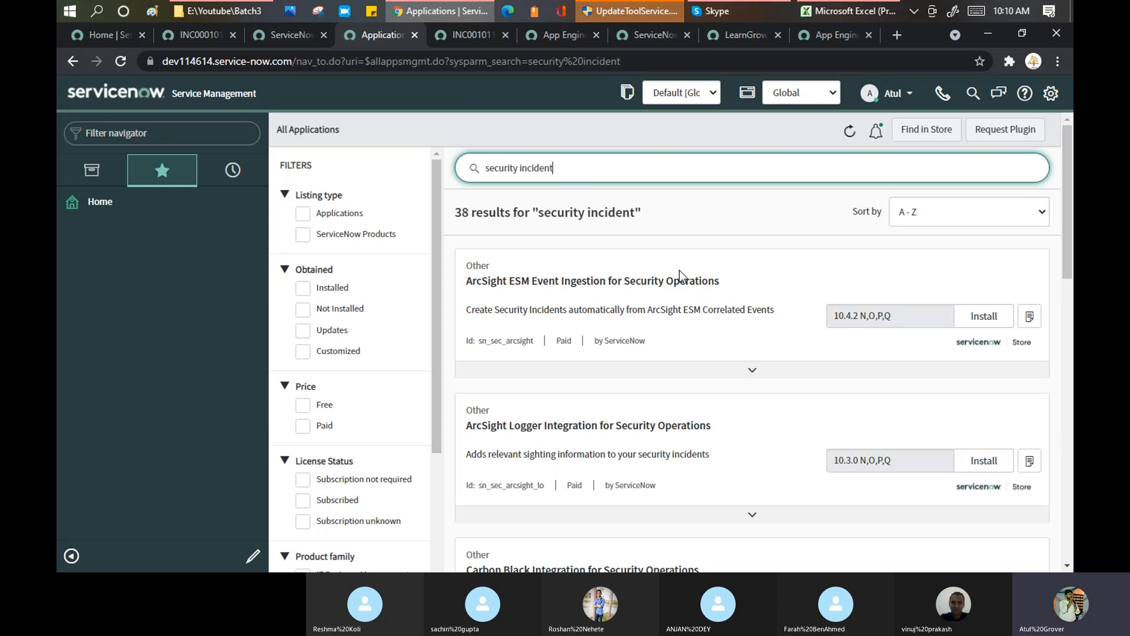
- Look through the security incident plugins and open the Security Incident Response Dependencies record
scroll(681, 268, "down", 2)
scroll(682, 271, "down", 5)
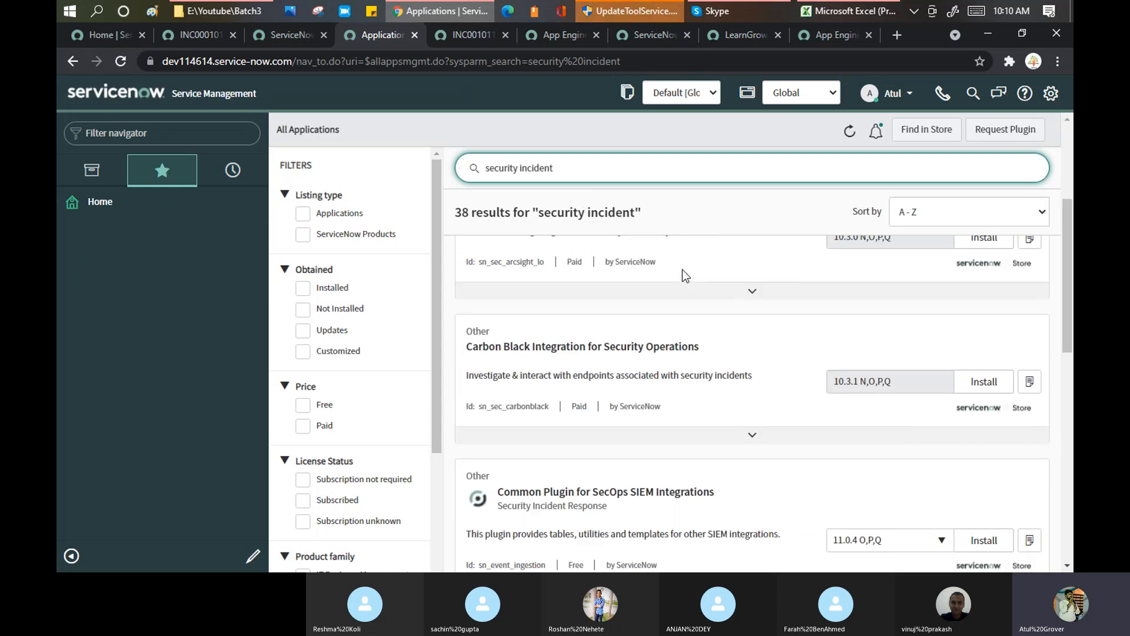
scroll(687, 276, "down", 8)
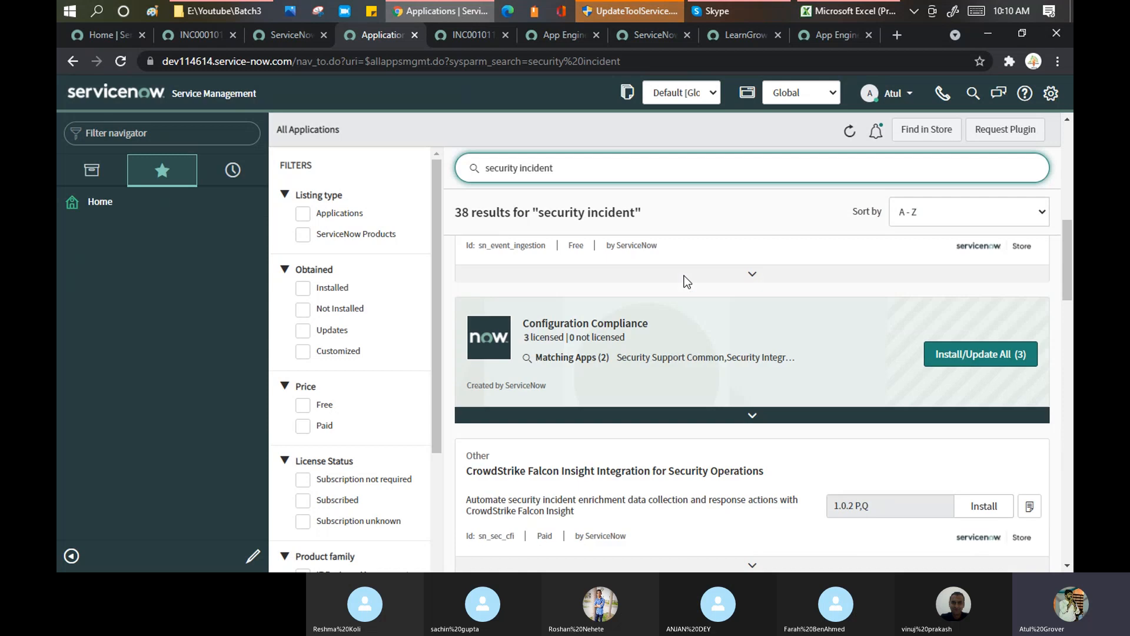
scroll(685, 277, "down", 7)
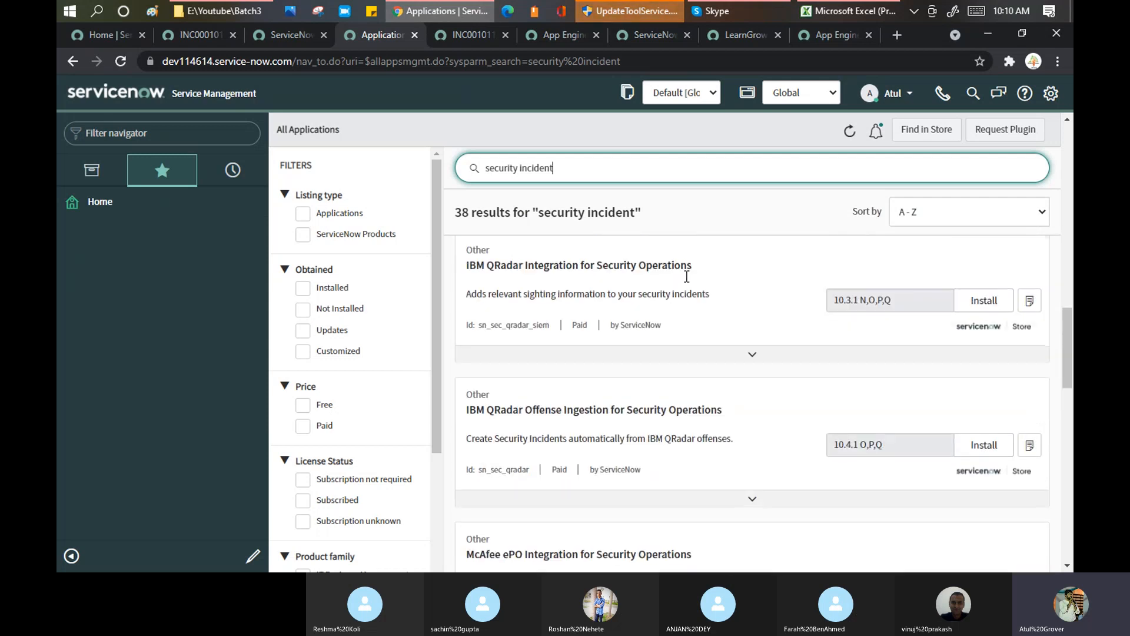
scroll(686, 277, "down", 4)
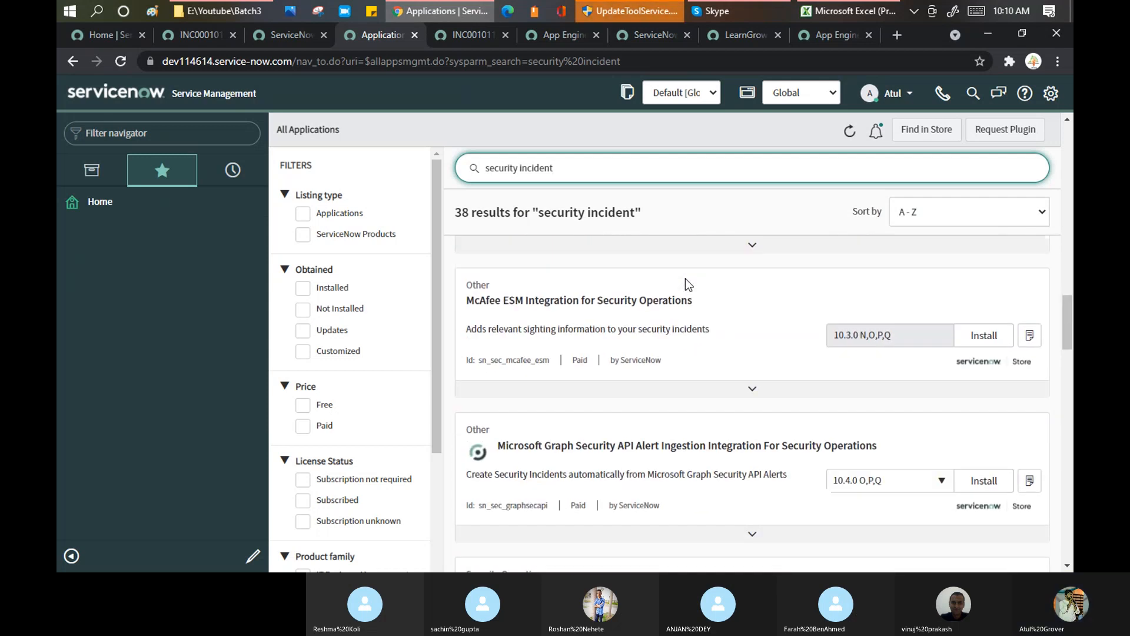
scroll(685, 278, "down", 2)
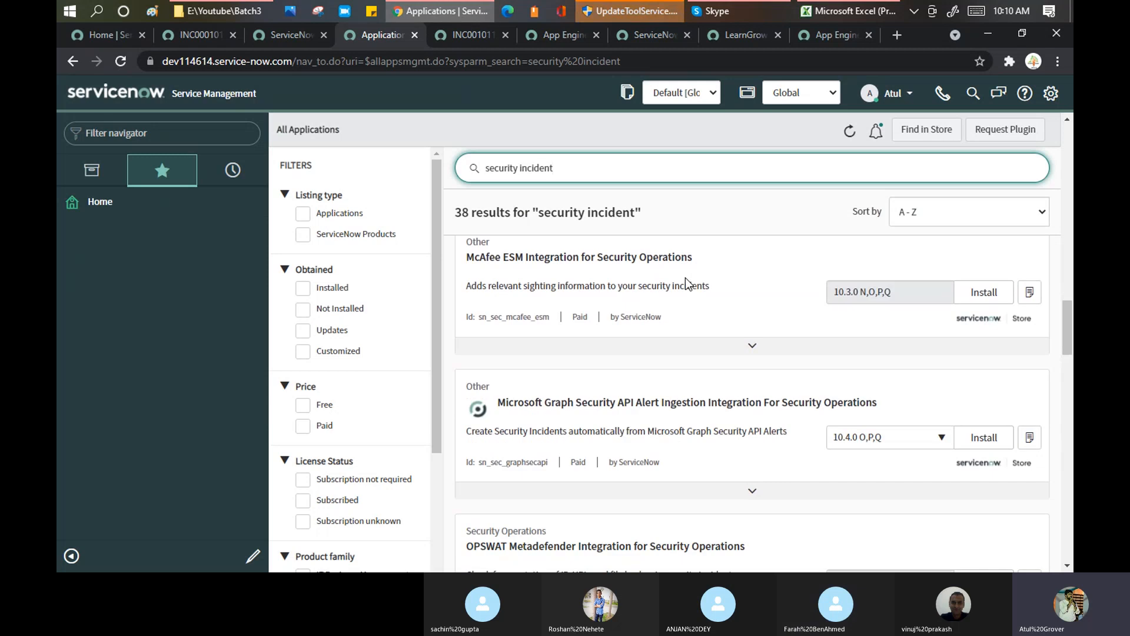
scroll(685, 278, "down", 1)
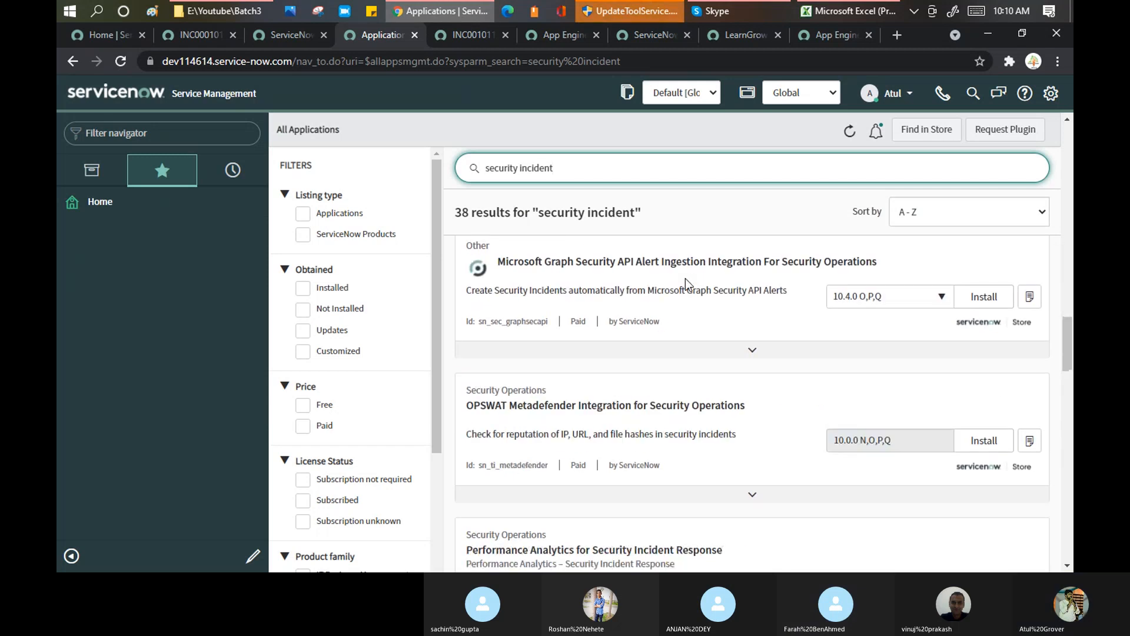
scroll(685, 278, "down", 1)
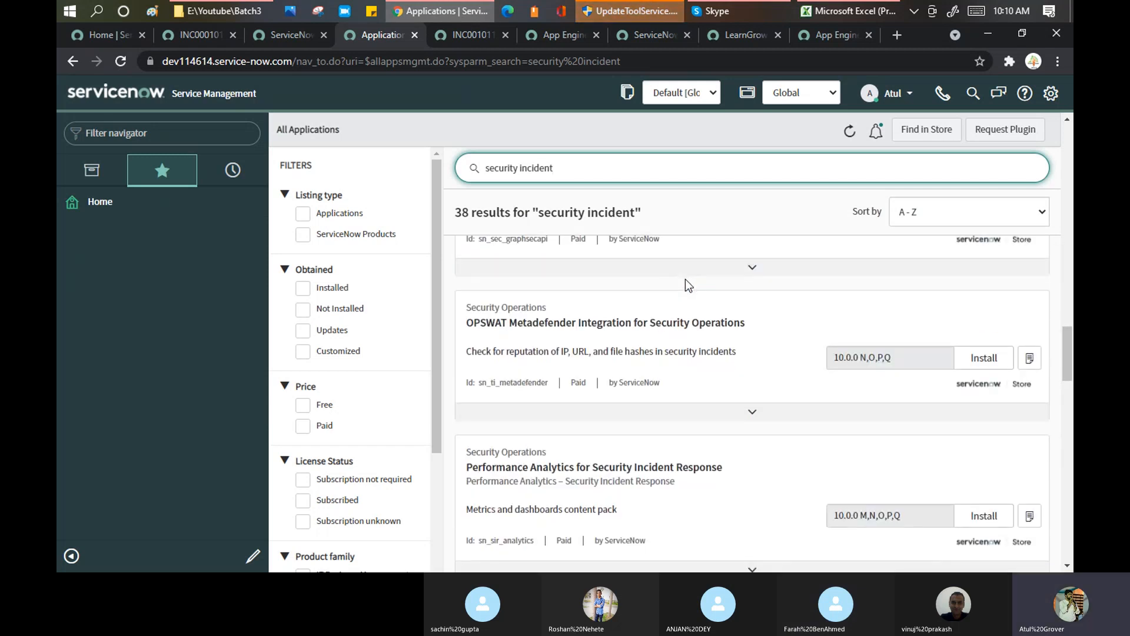
scroll(685, 279, "down", 4)
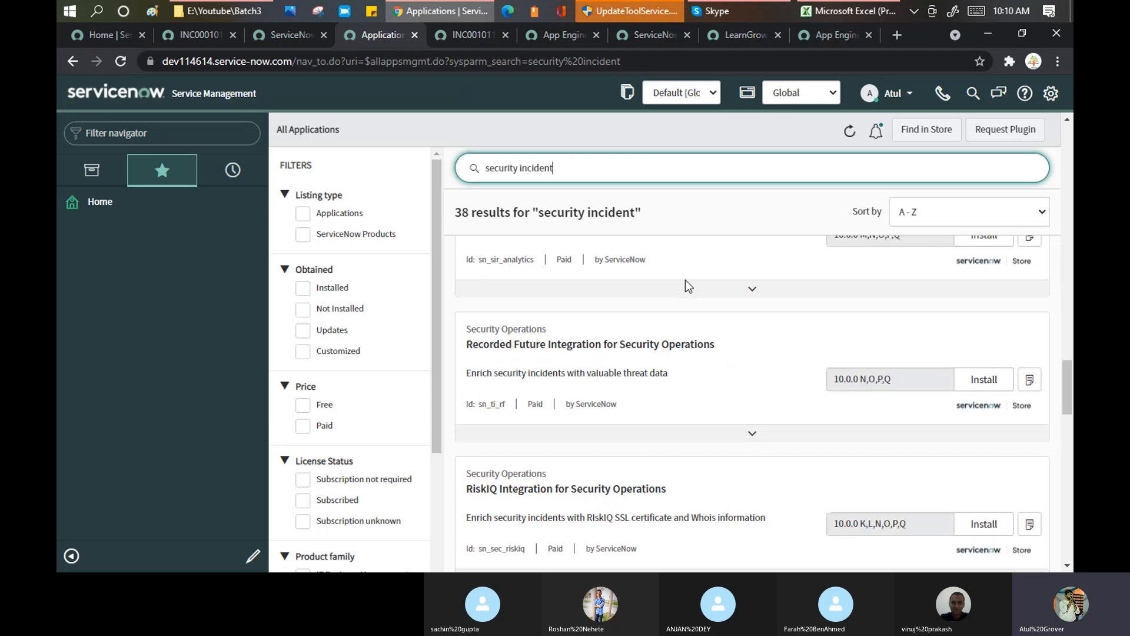
key("Return")
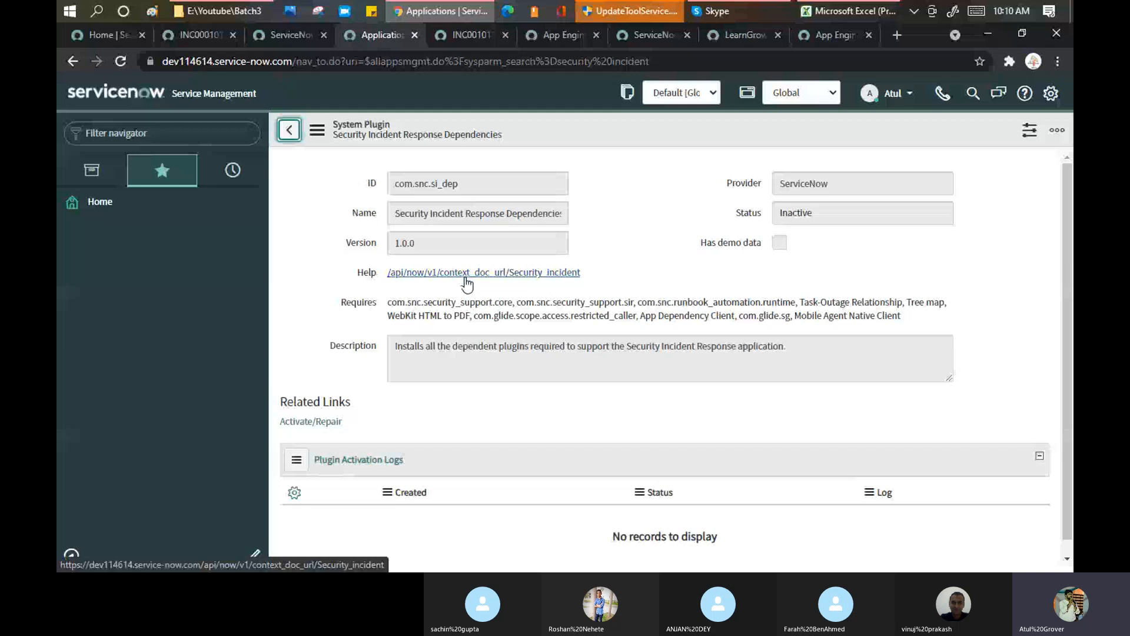
- Return to the "security incident" search results and examine the listed Security Operations integrations
left_click(465, 278)
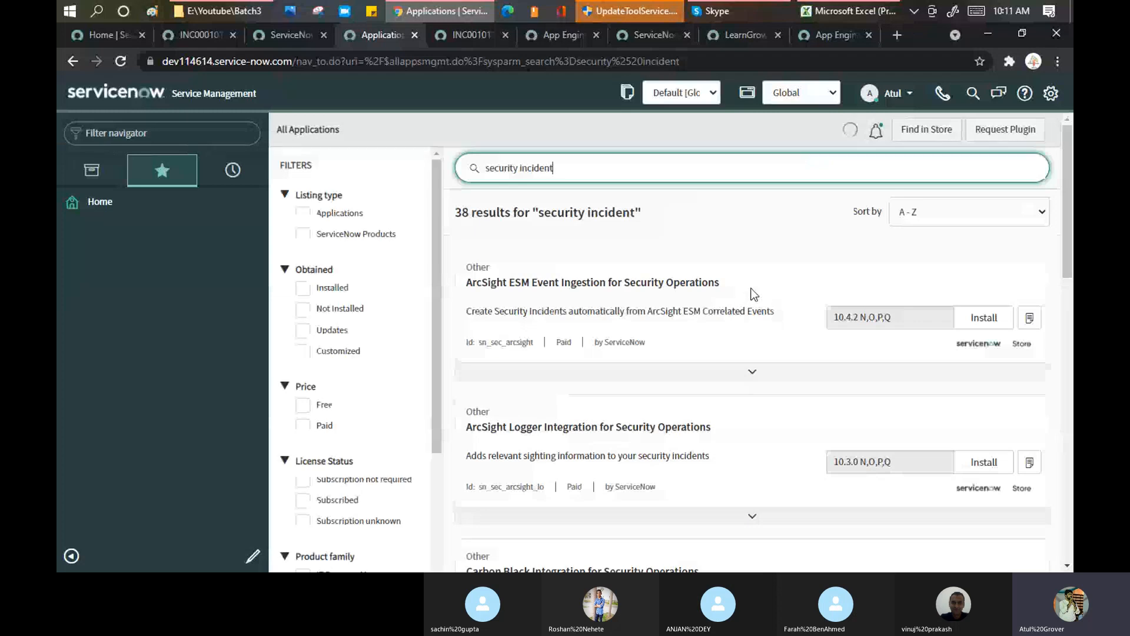
scroll(641, 265, "down", 3)
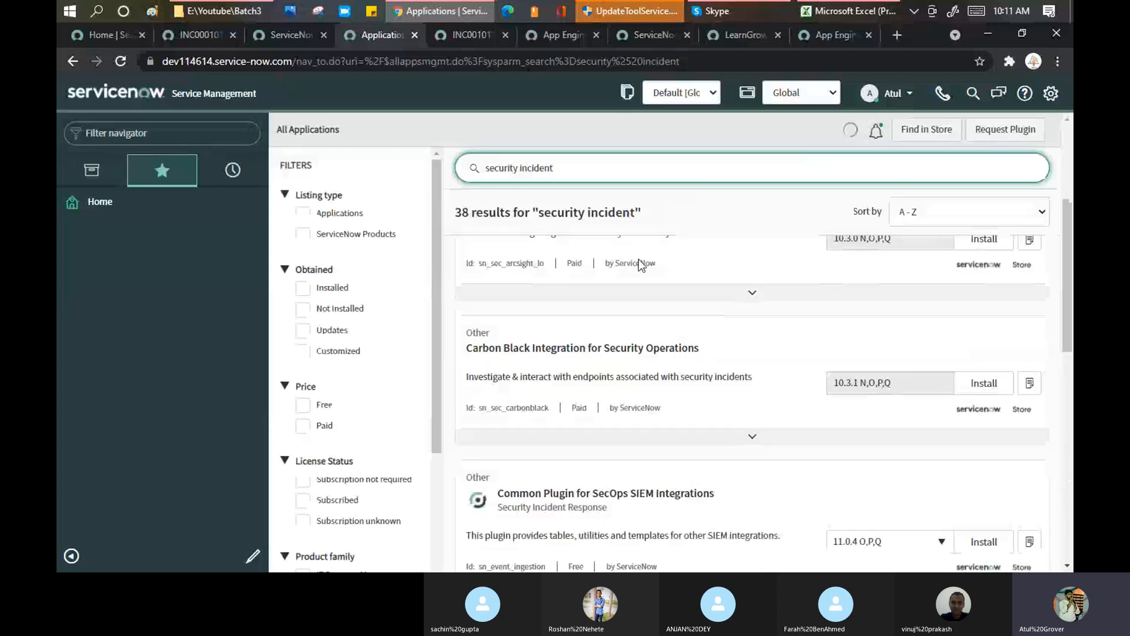
scroll(642, 266, "down", 4)
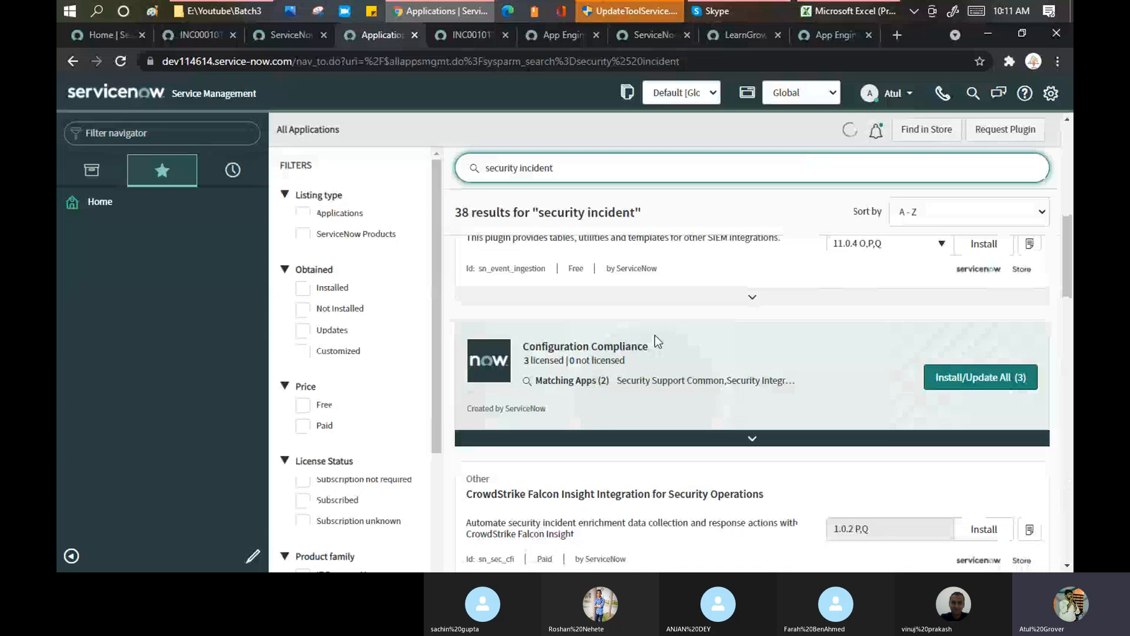
scroll(654, 335, "down", 5)
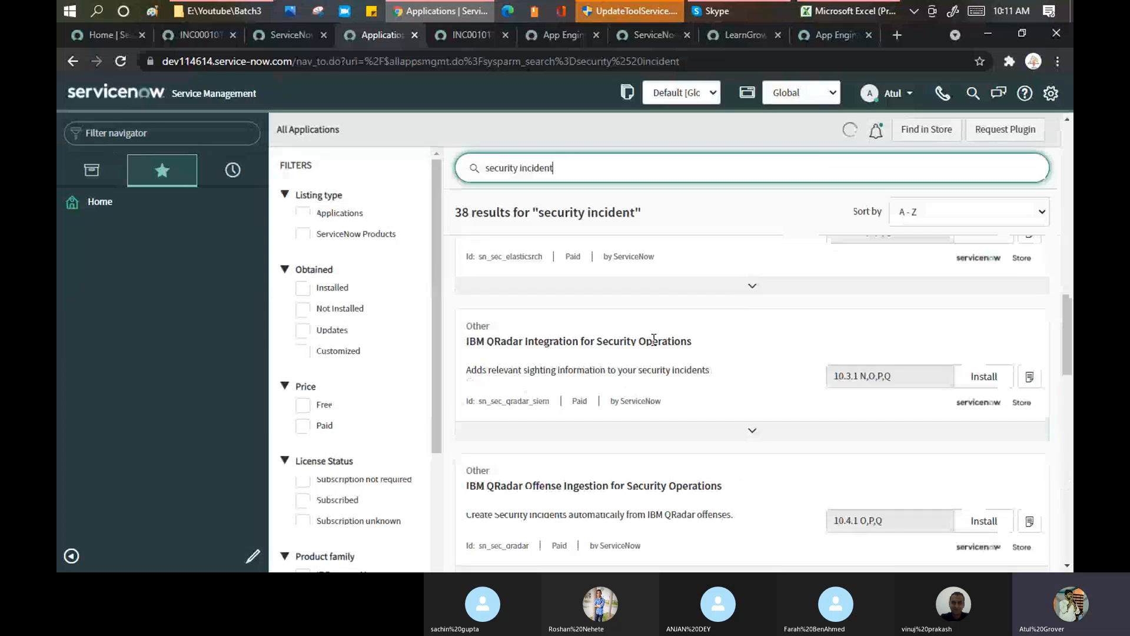
scroll(650, 344, "down", 5)
scroll(645, 347, "down", 5)
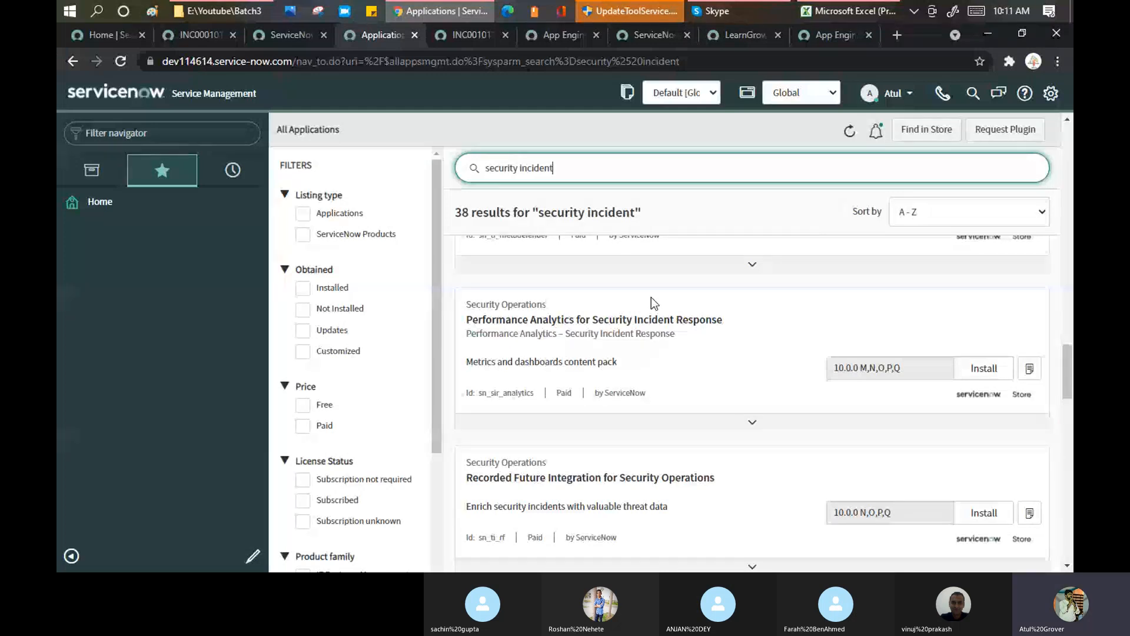
scroll(651, 298, "up", 5)
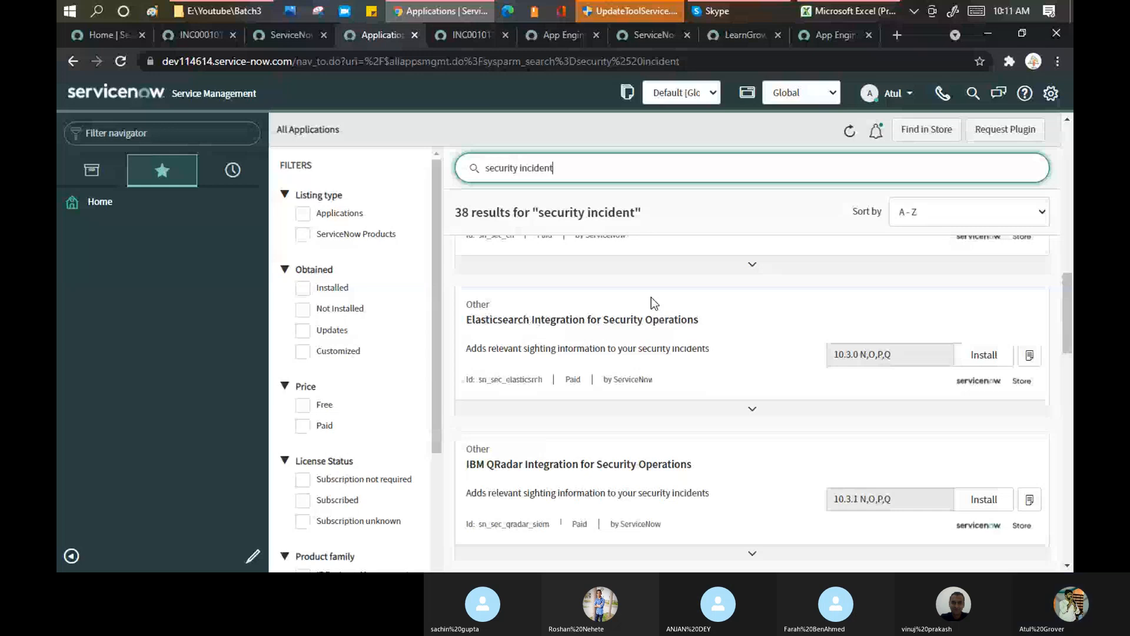
- Look over the License Status and Product family filters in All Applications, and switch to the Skype call window
mouse_move(726, 7)
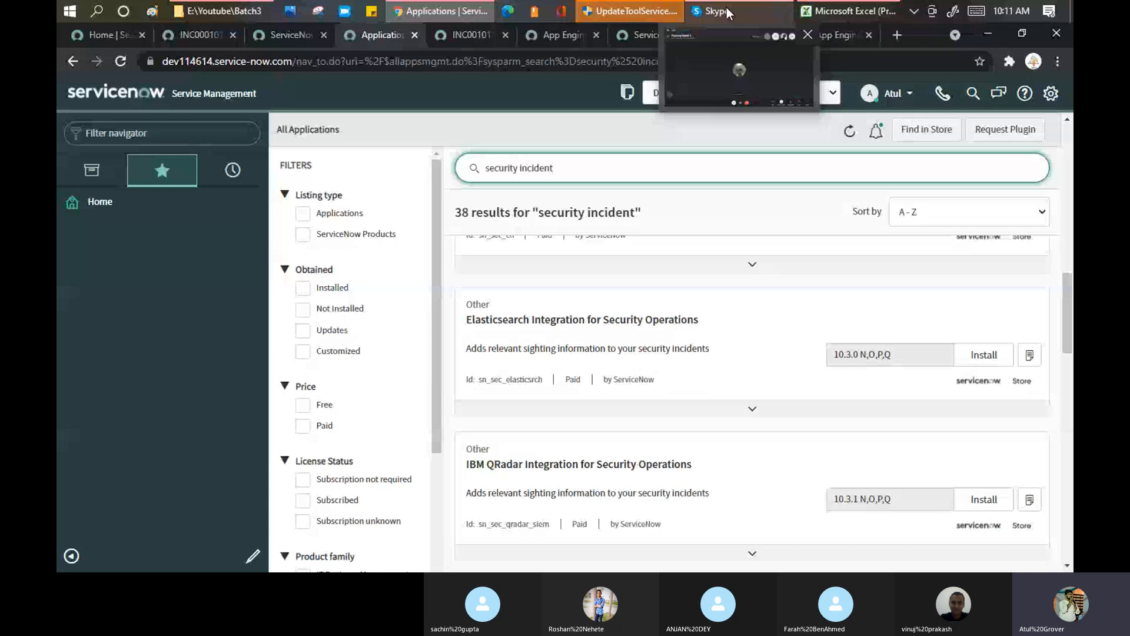
left_click(726, 9)
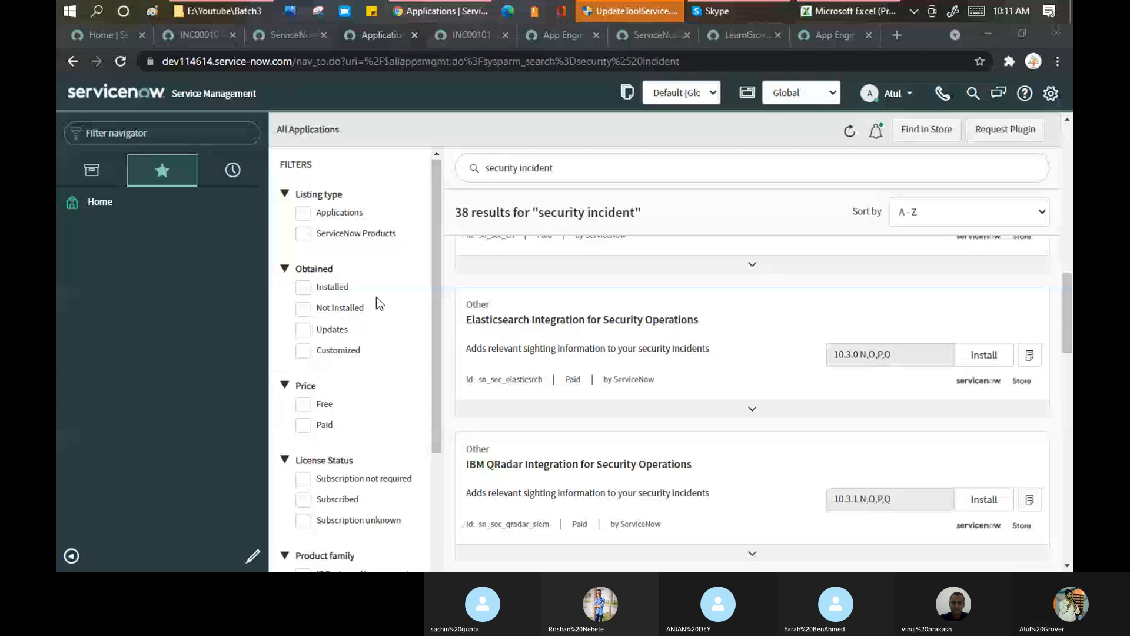
scroll(303, 297, "down", 3)
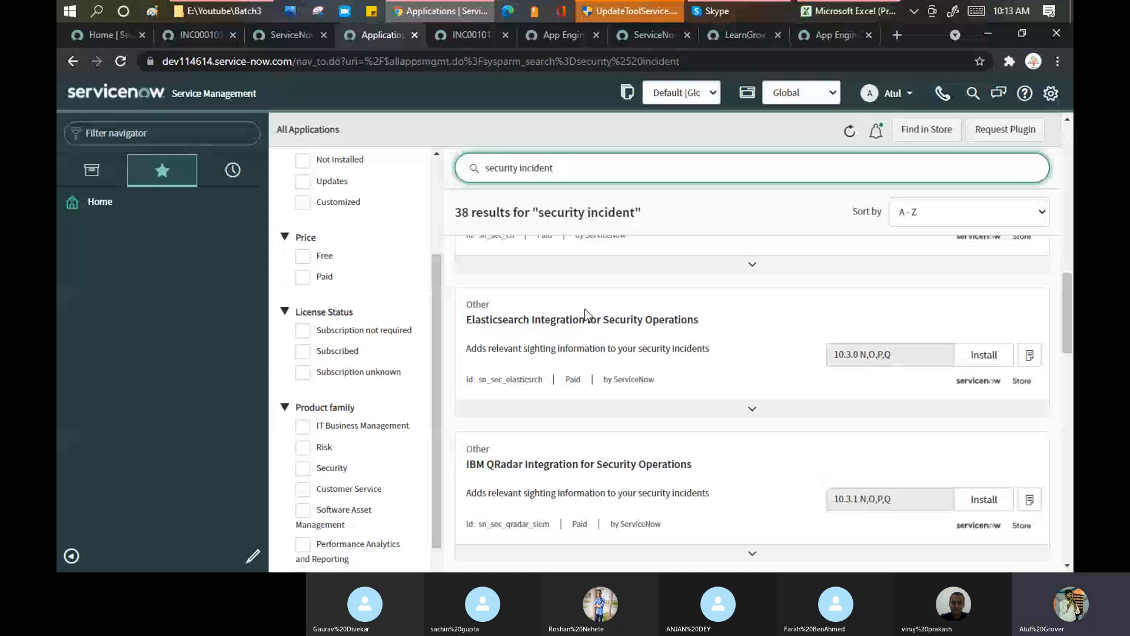
left_click(717, 11)
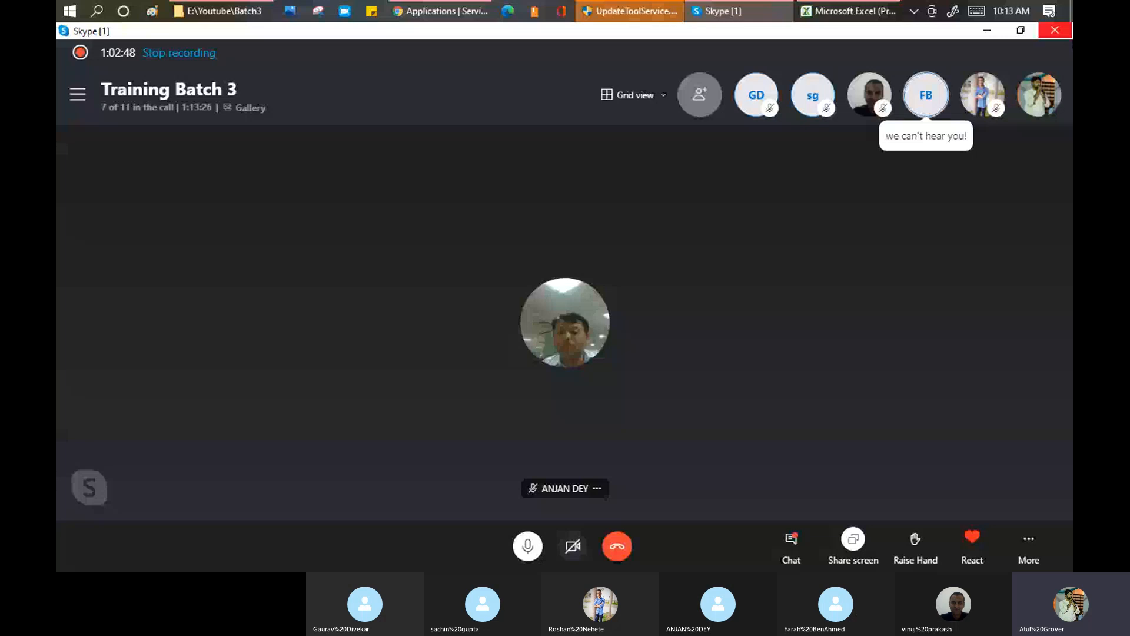
- Return to the plugin list in the browser, examine the Elasticsearch integration's price details, and filter the results to Free
left_click(415, 13)
triple_click(574, 383)
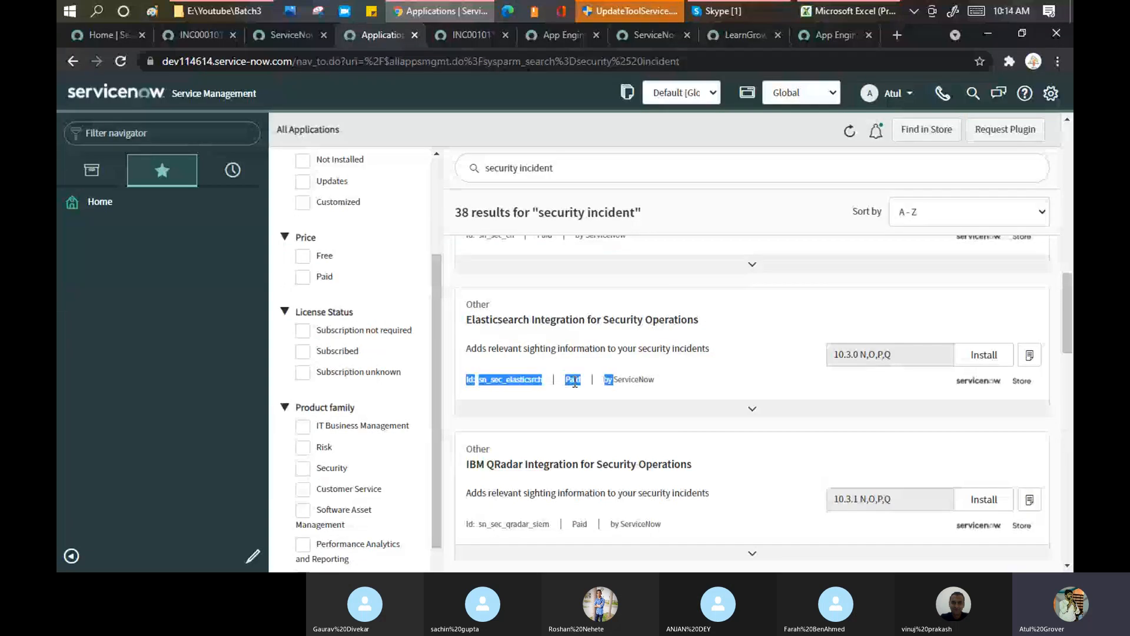
left_click(574, 384)
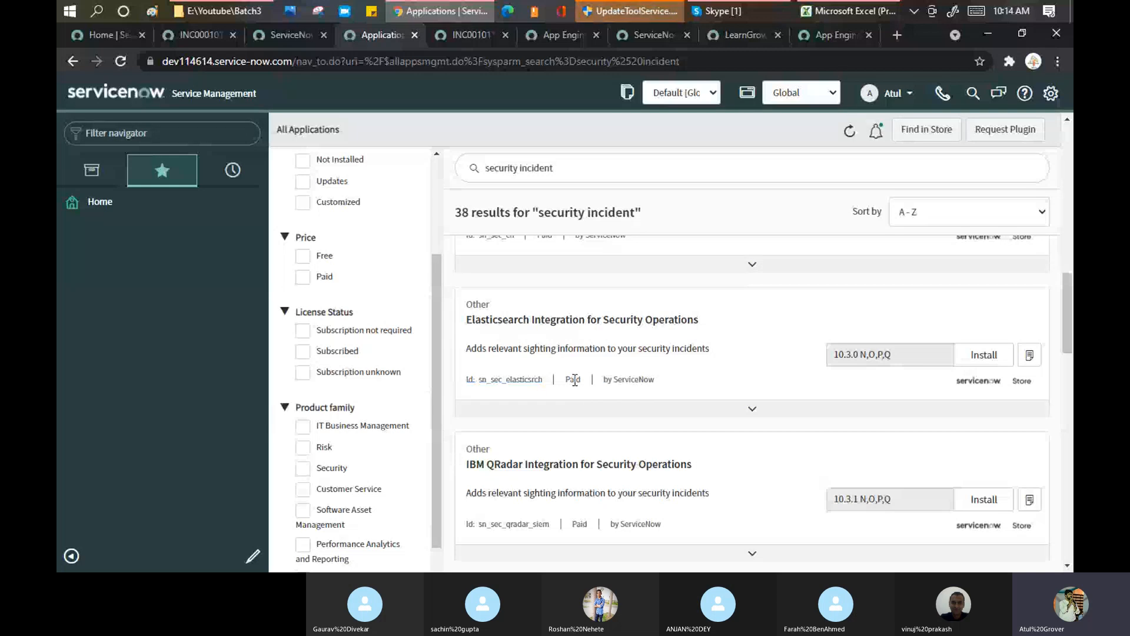
triple_click(578, 383)
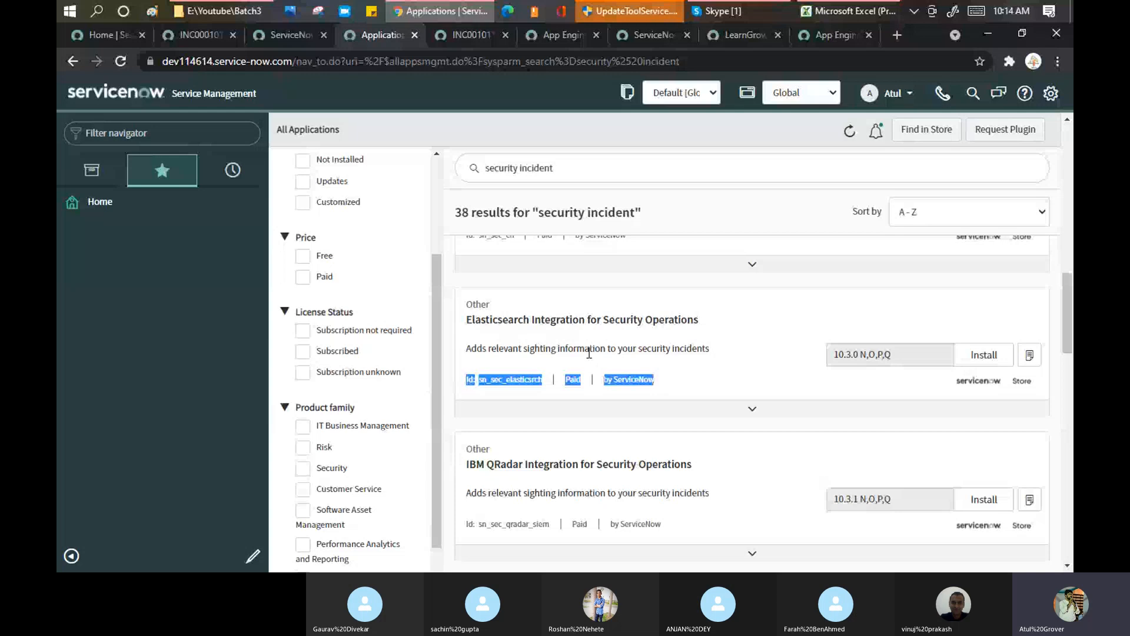
scroll(589, 353, "down", 2)
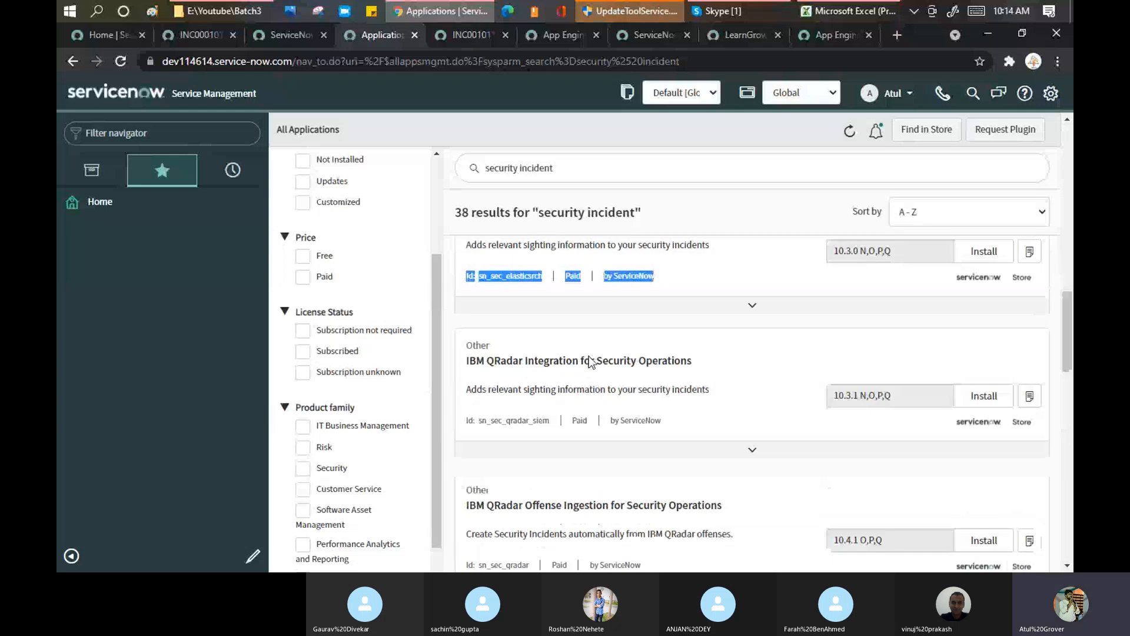
left_click(302, 256)
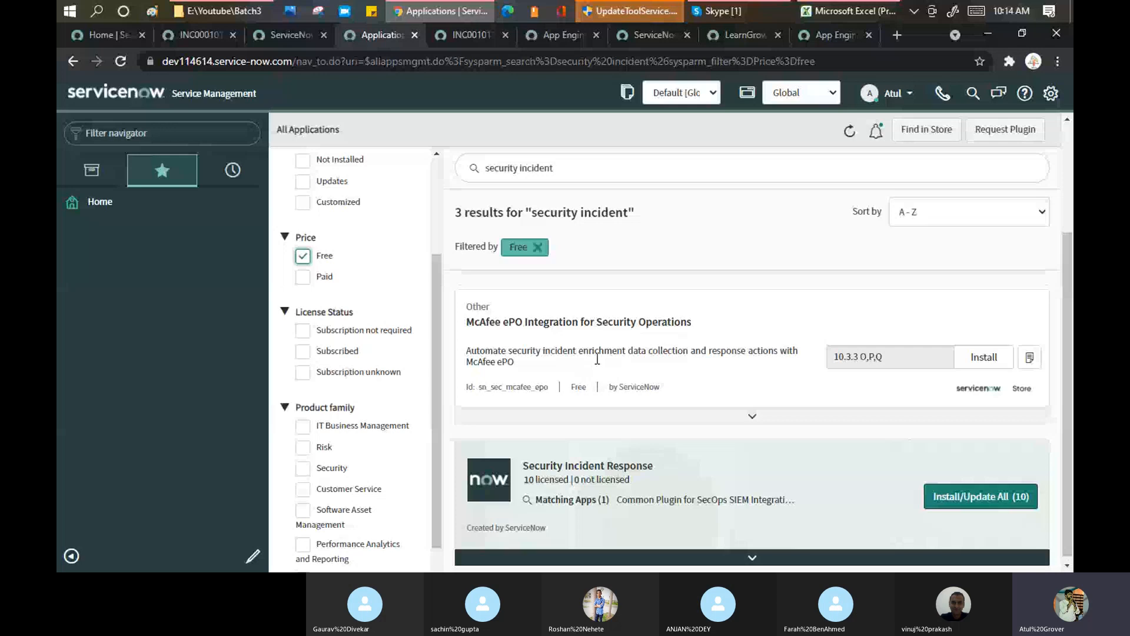
scroll(597, 359, "up", 1)
- Search All Applications for "Release mana" and remove the Free price filter
left_click_drag(566, 169, 437, 176)
type("Rele")
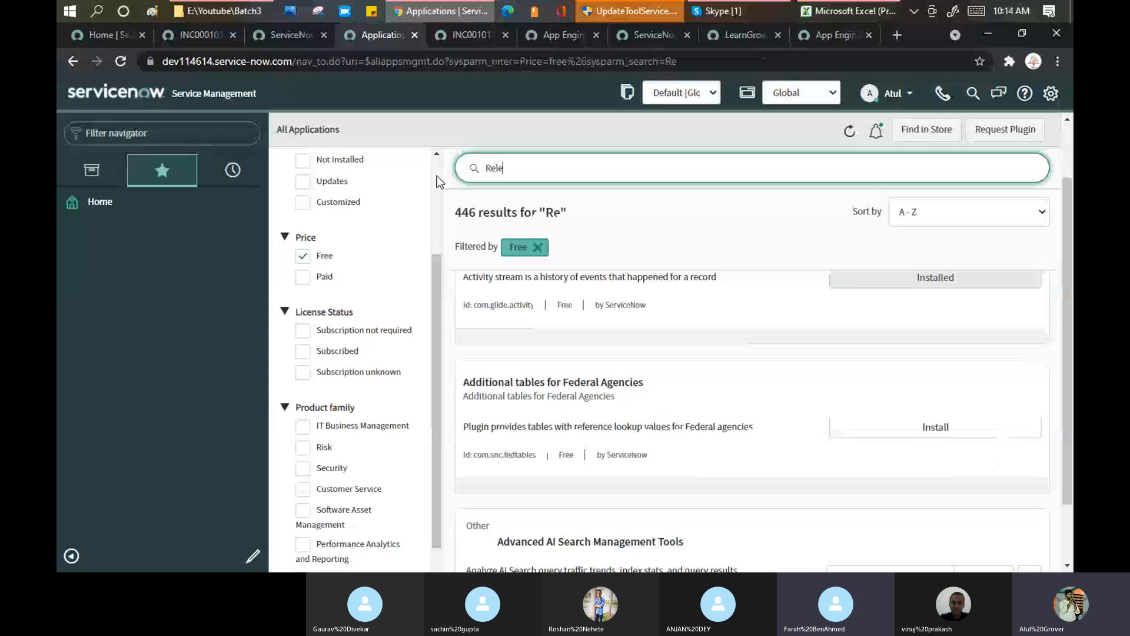
type("ase")
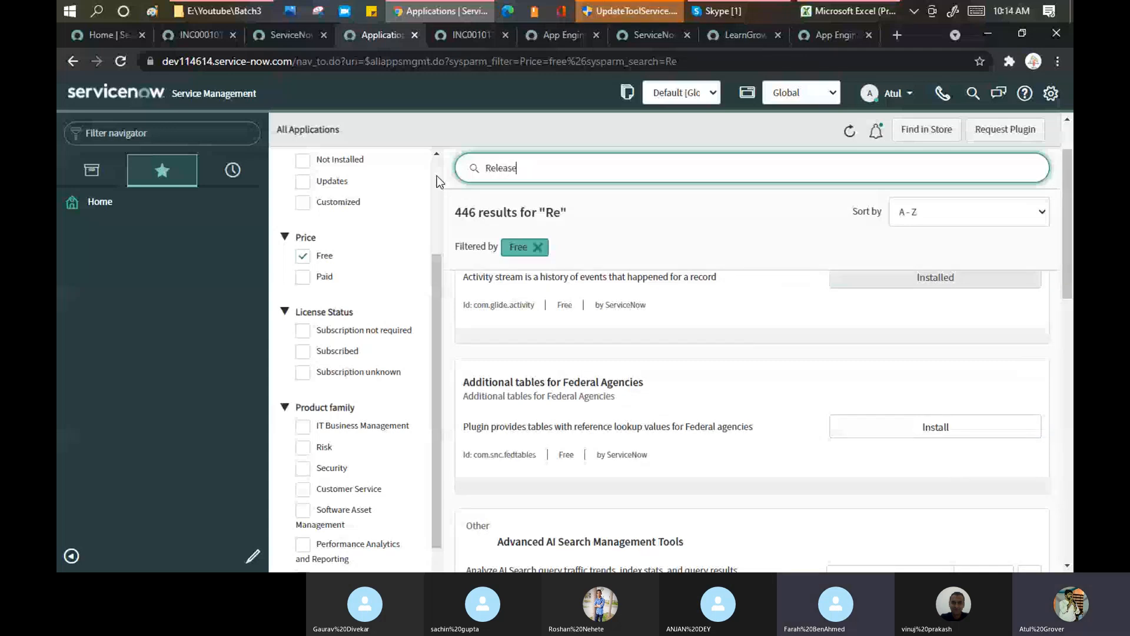
type(" mana")
left_click(307, 256)
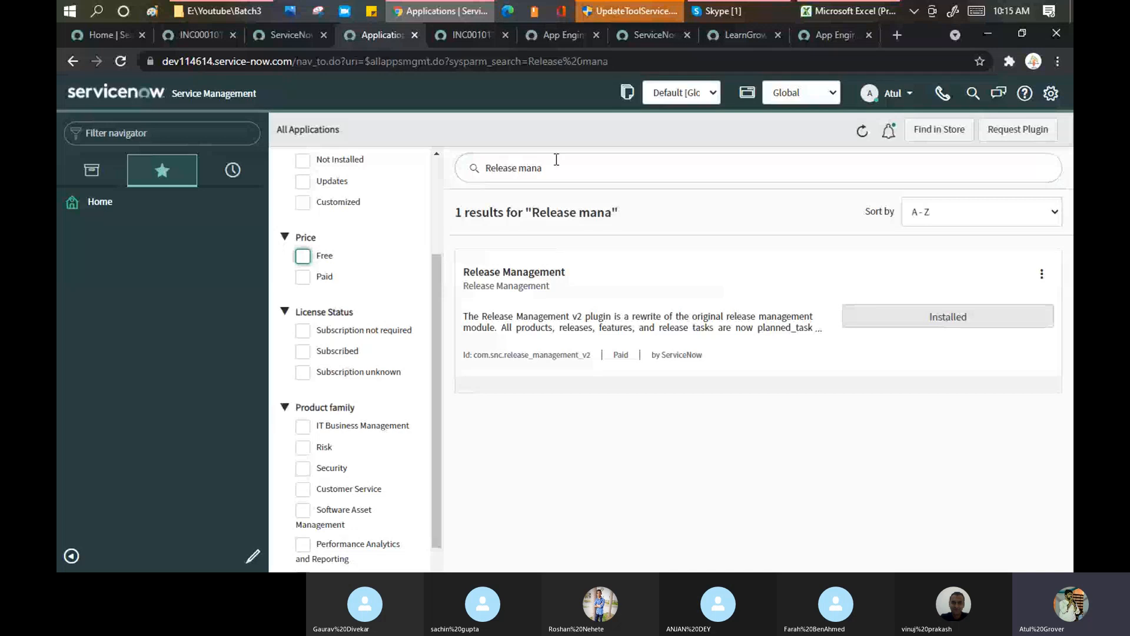
- Replace the application search text with "Security incident"
left_click_drag(556, 159, 469, 171)
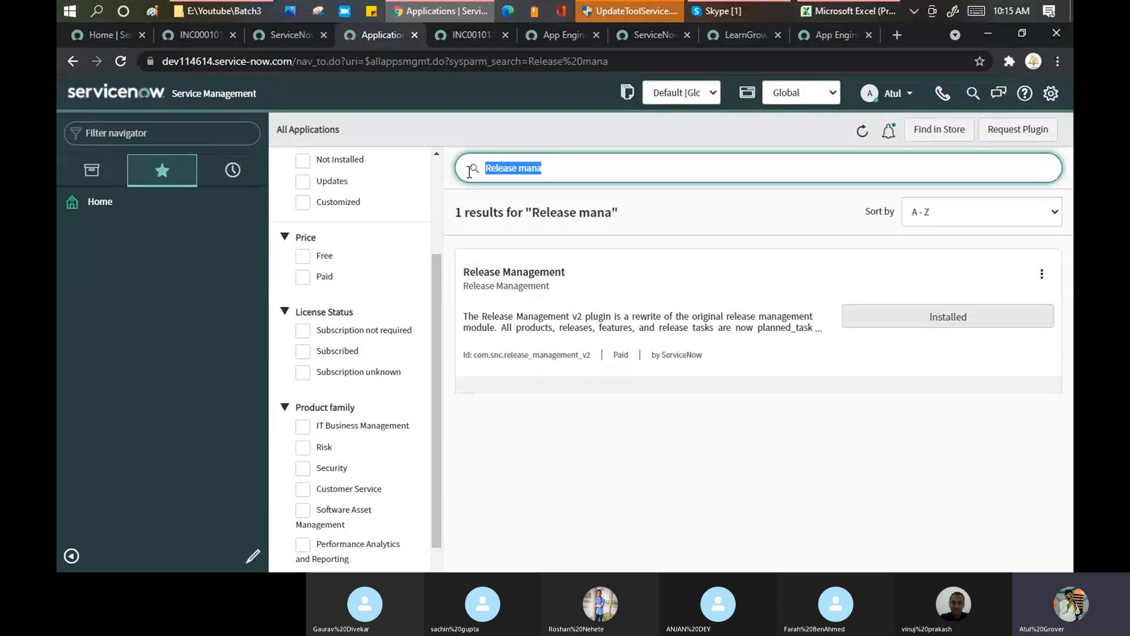
type("Seuci")
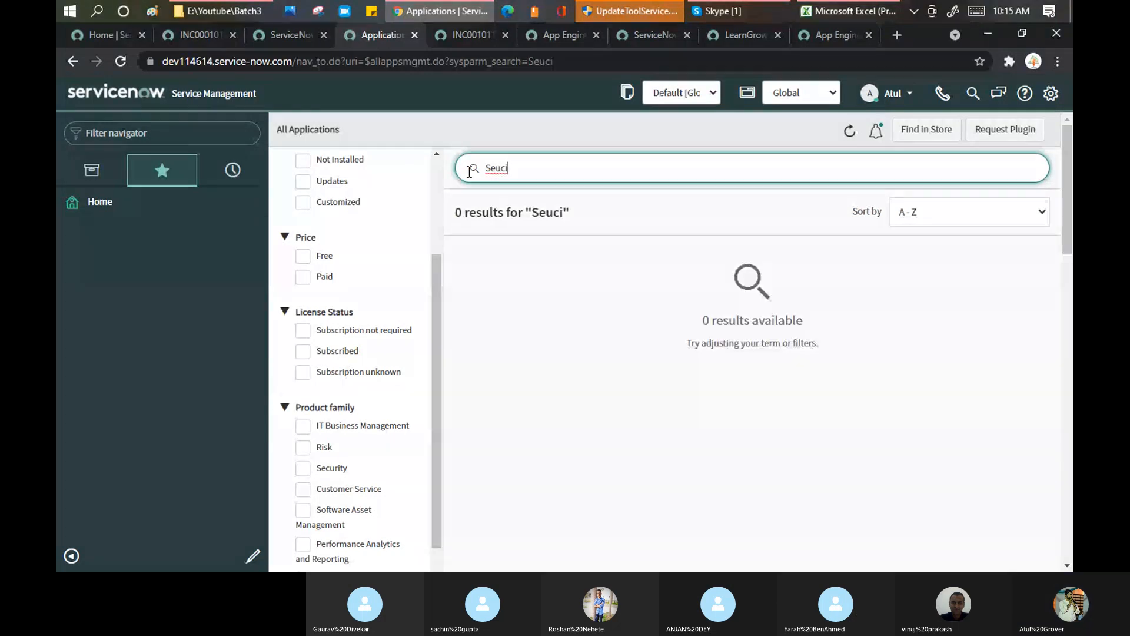
key("BackSpace")
key("BackSpace")
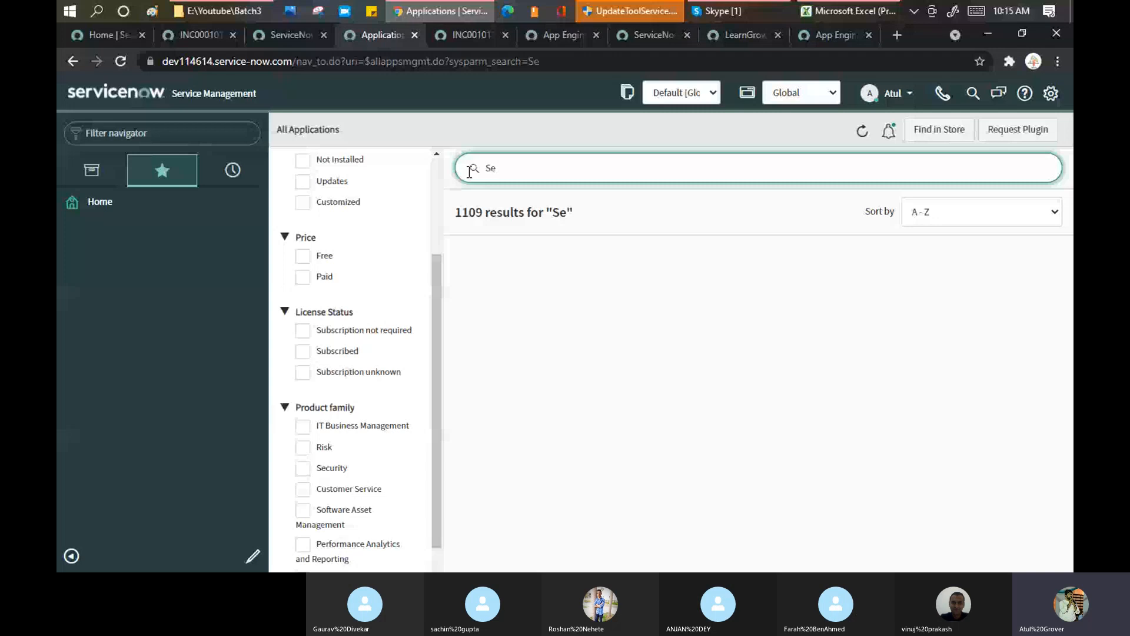
type("c")
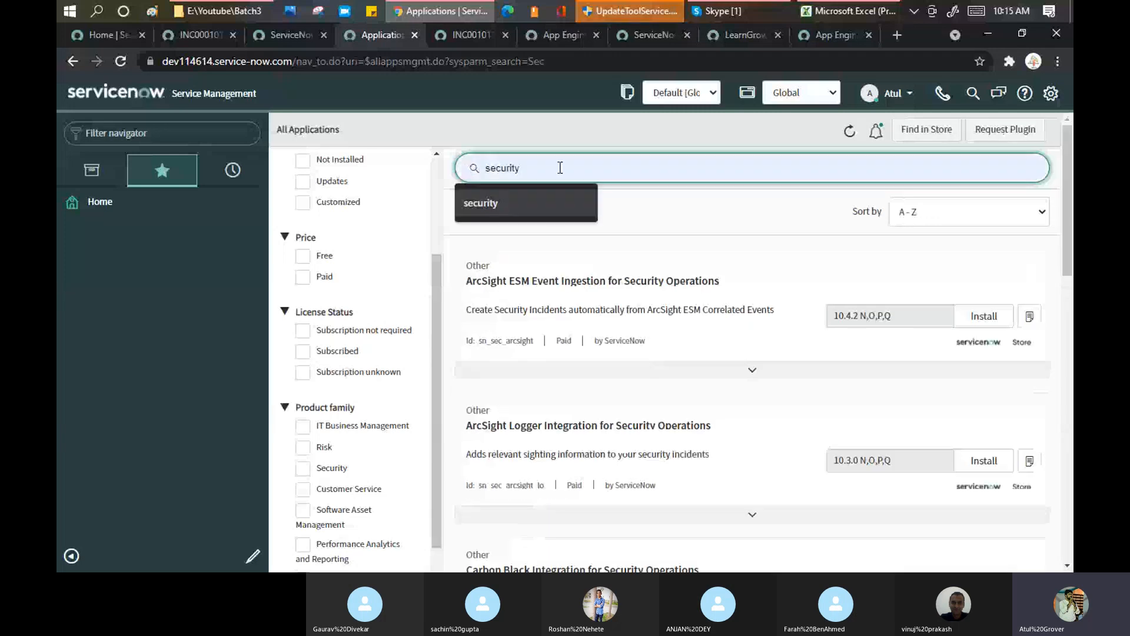
type("urit")
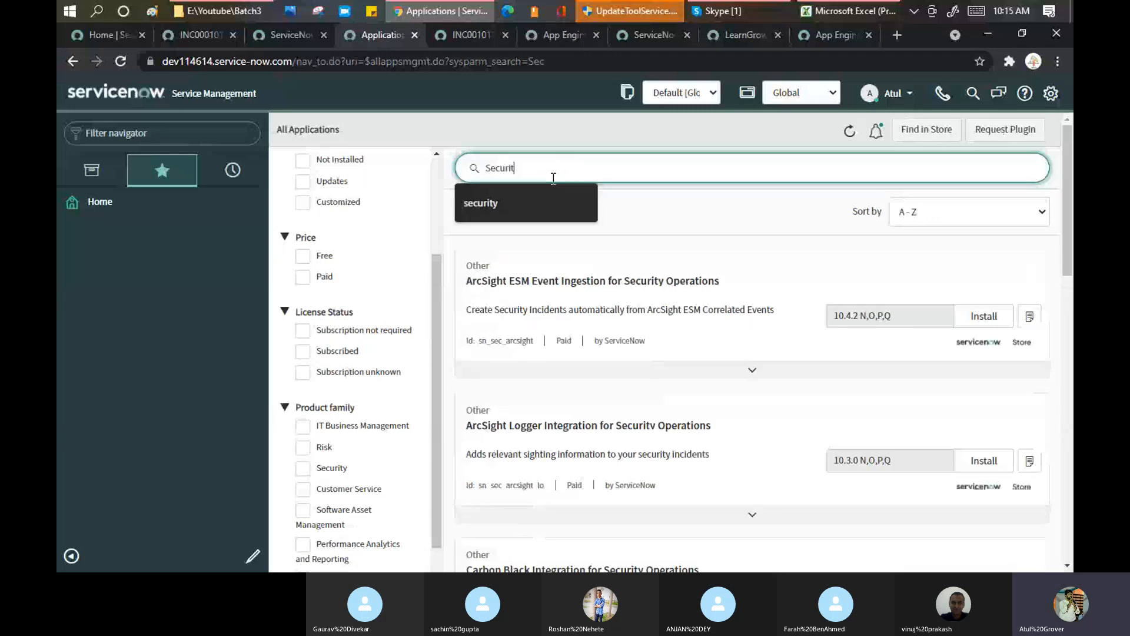
type("y incident")
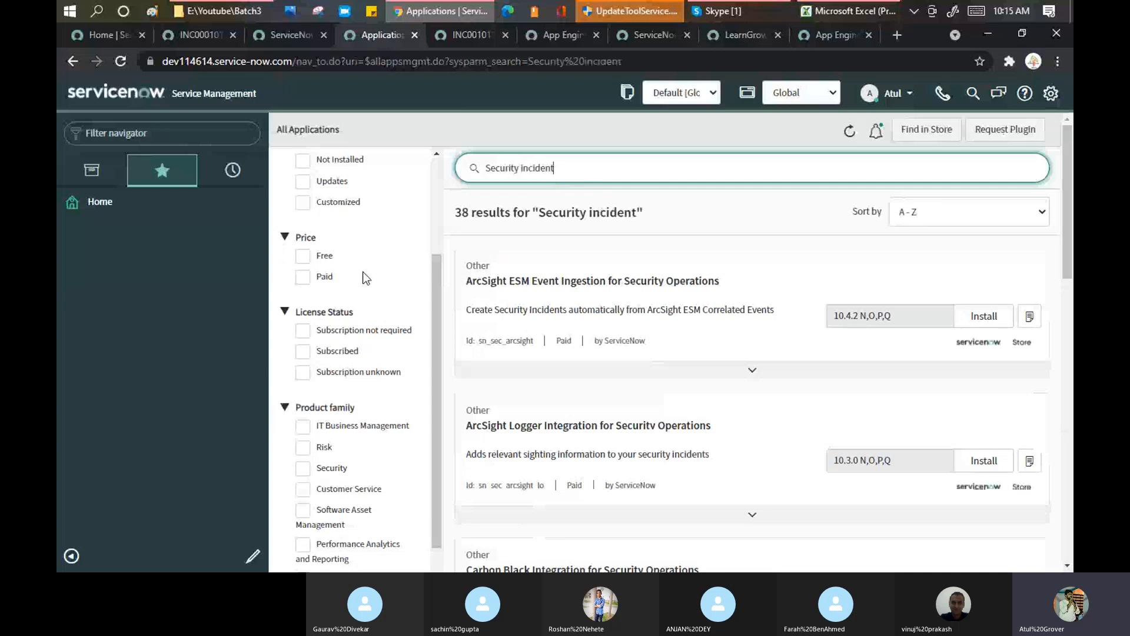
- Compare the Free and Paid security incident plugins, leaving only the Free price filter applied
left_click(309, 257)
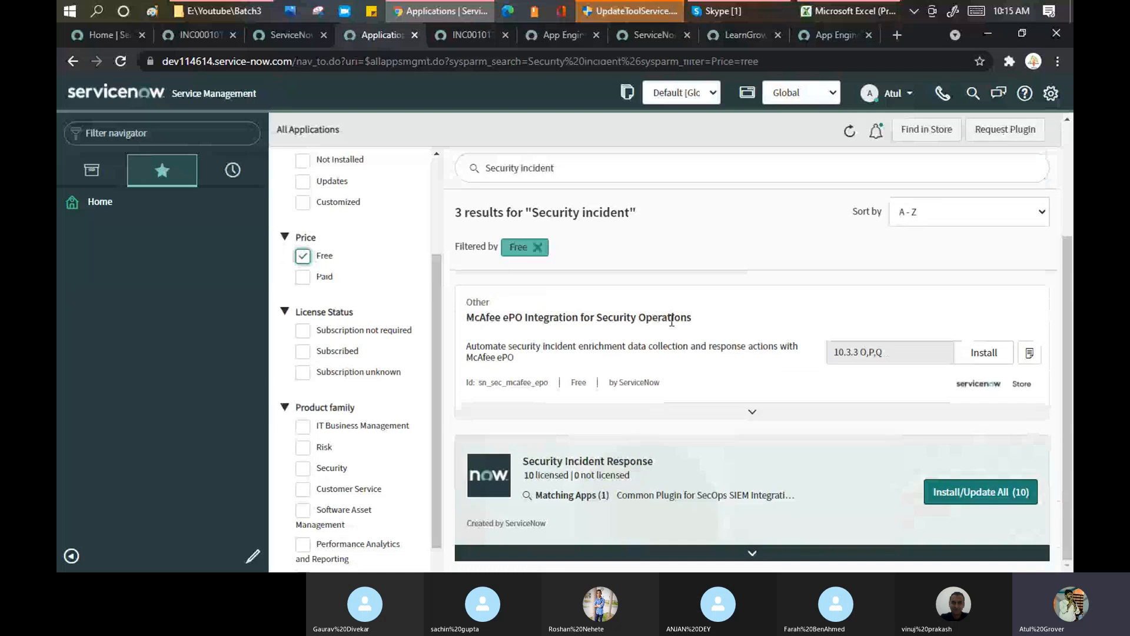
left_click(305, 257)
left_click(306, 278)
scroll(687, 287, "down", 10)
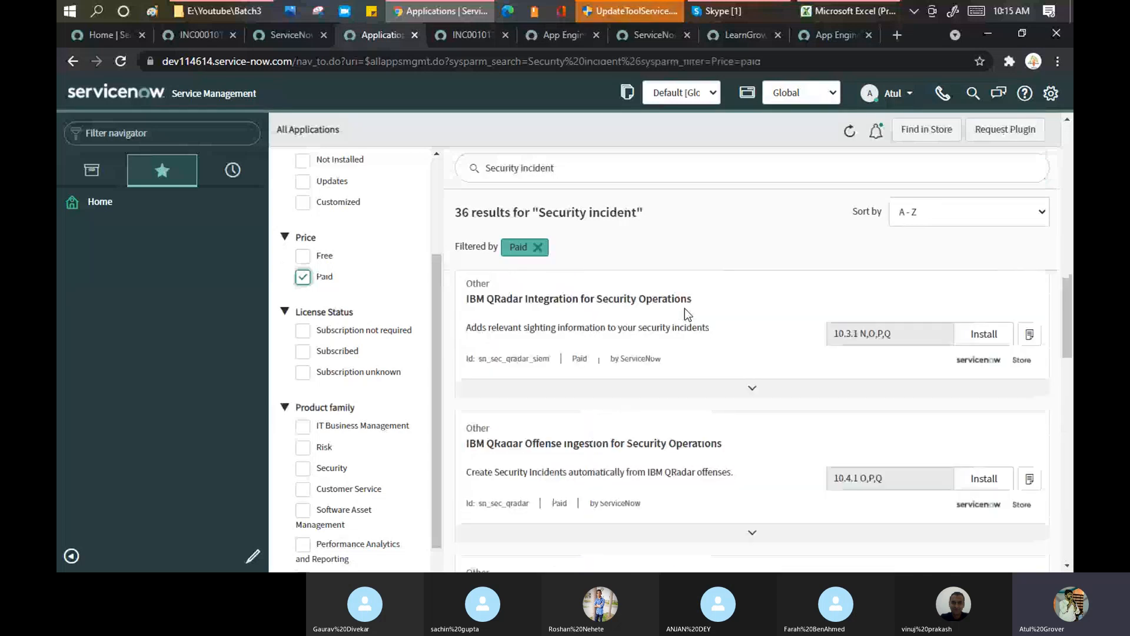
scroll(684, 308, "down", 15)
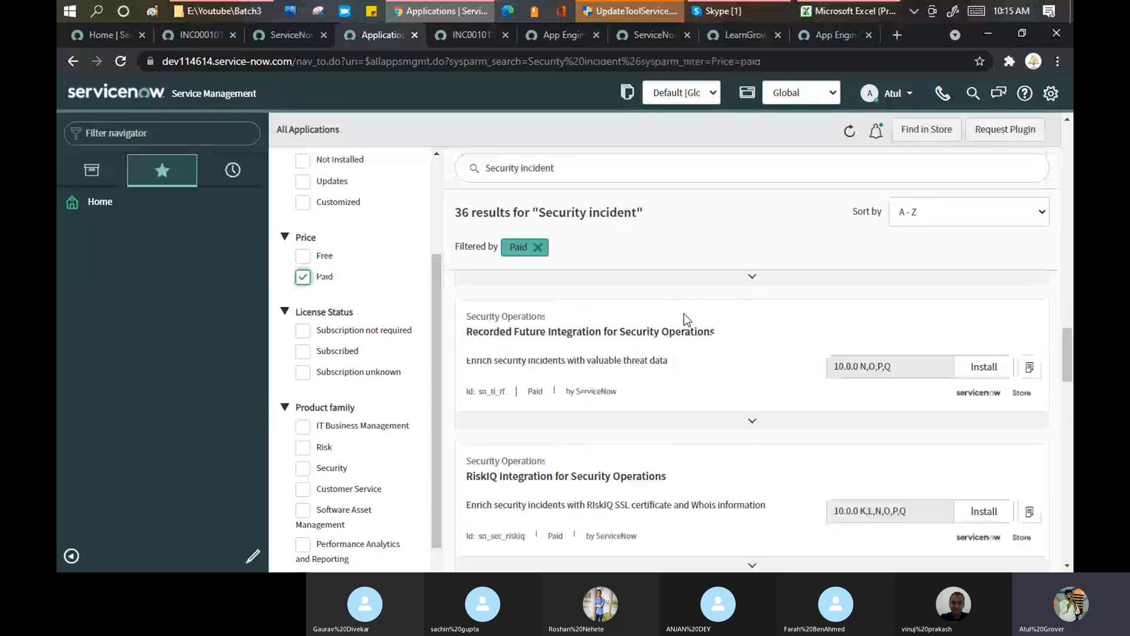
scroll(686, 318, "down", 2)
left_click(302, 255)
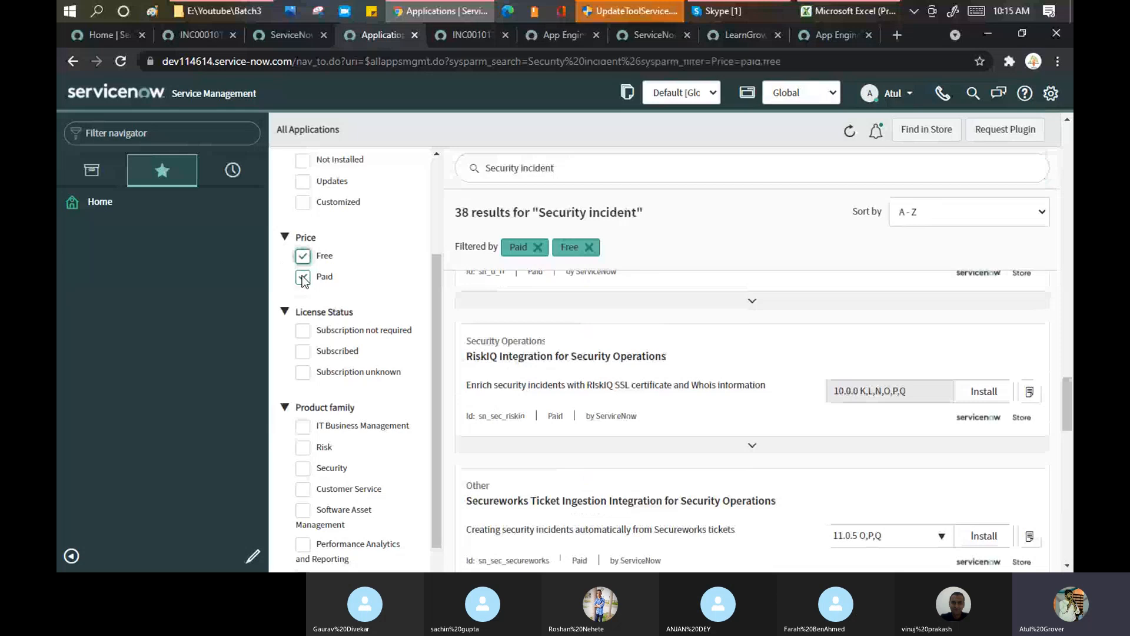
left_click(302, 277)
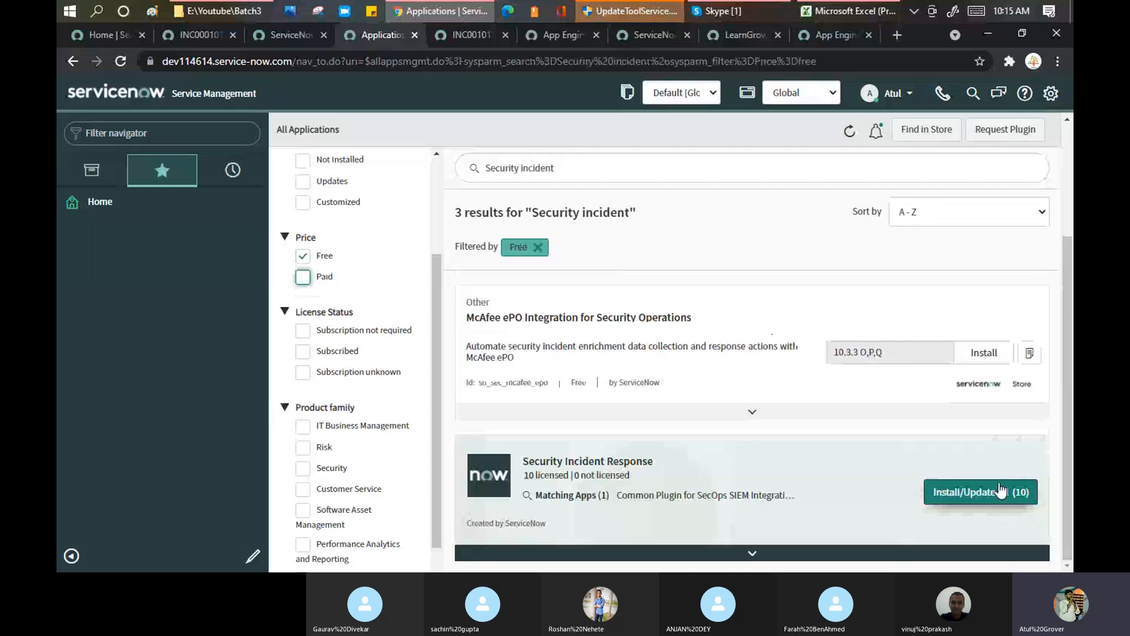
- Install all Security Incident Response applications with demo data loaded, and let the installation continue in the background
triple_click(596, 461)
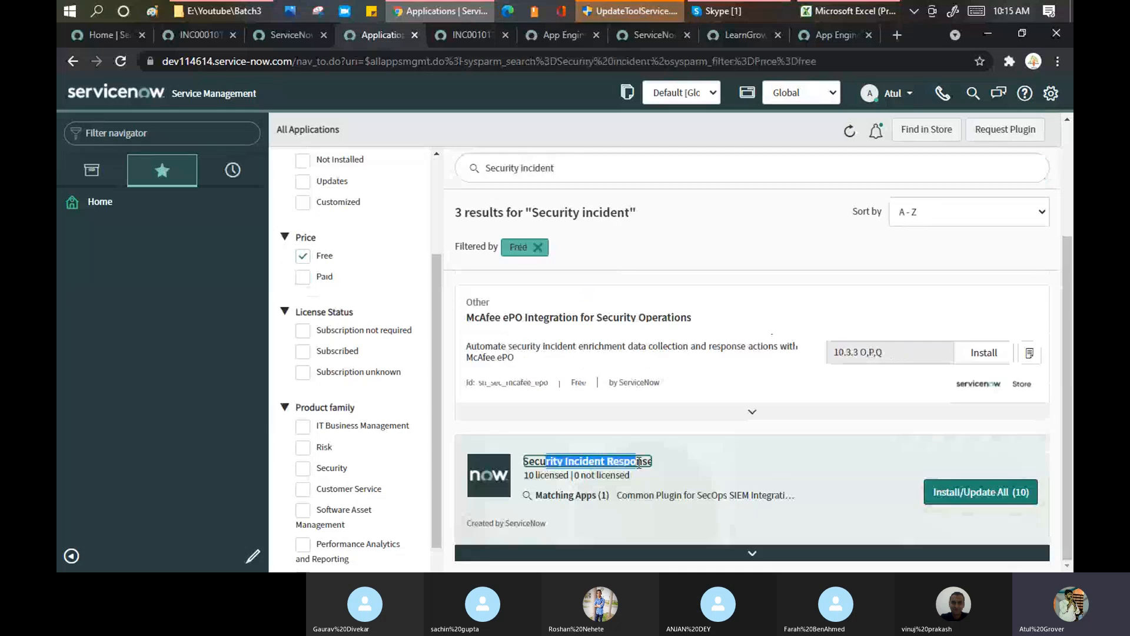
left_click(998, 492)
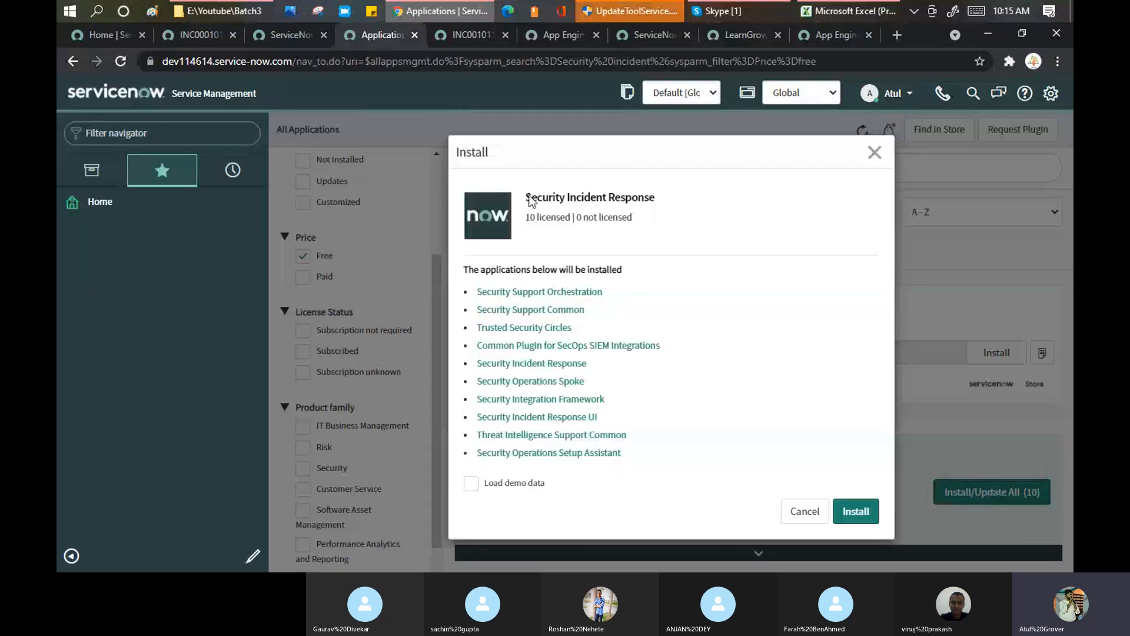
left_click_drag(527, 198, 648, 193)
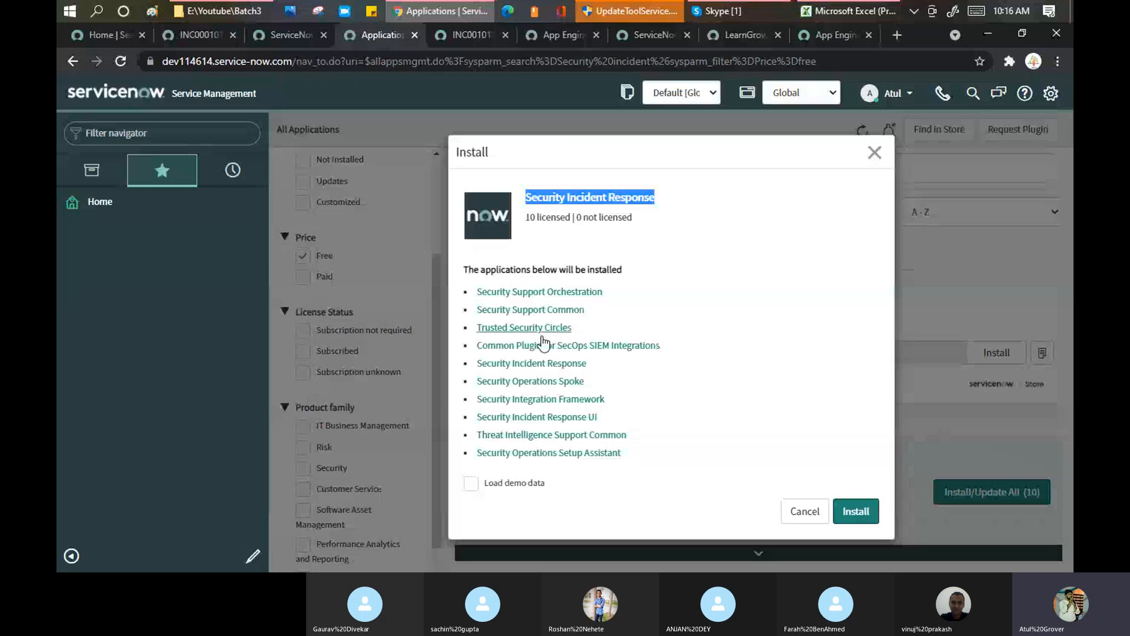
left_click(471, 483)
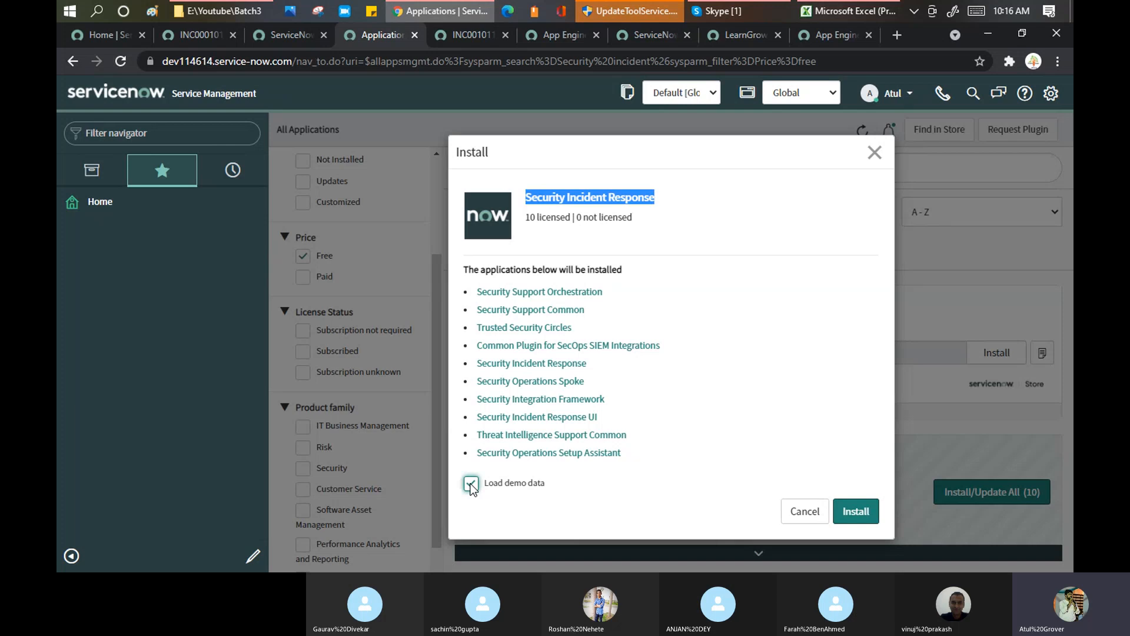
left_click(855, 512)
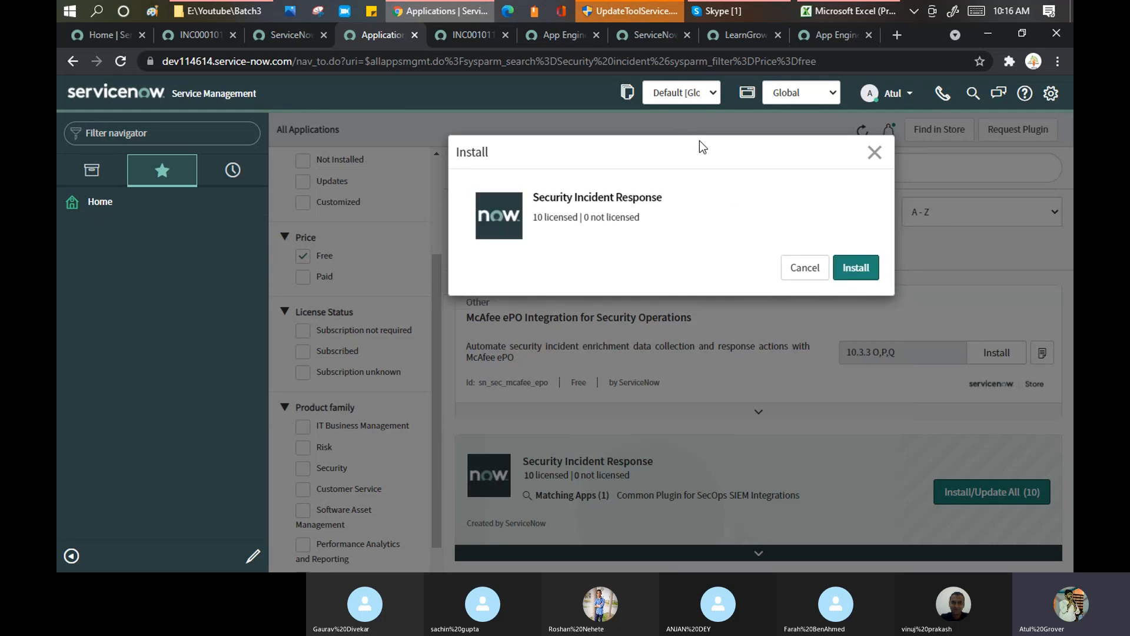
left_click(857, 271)
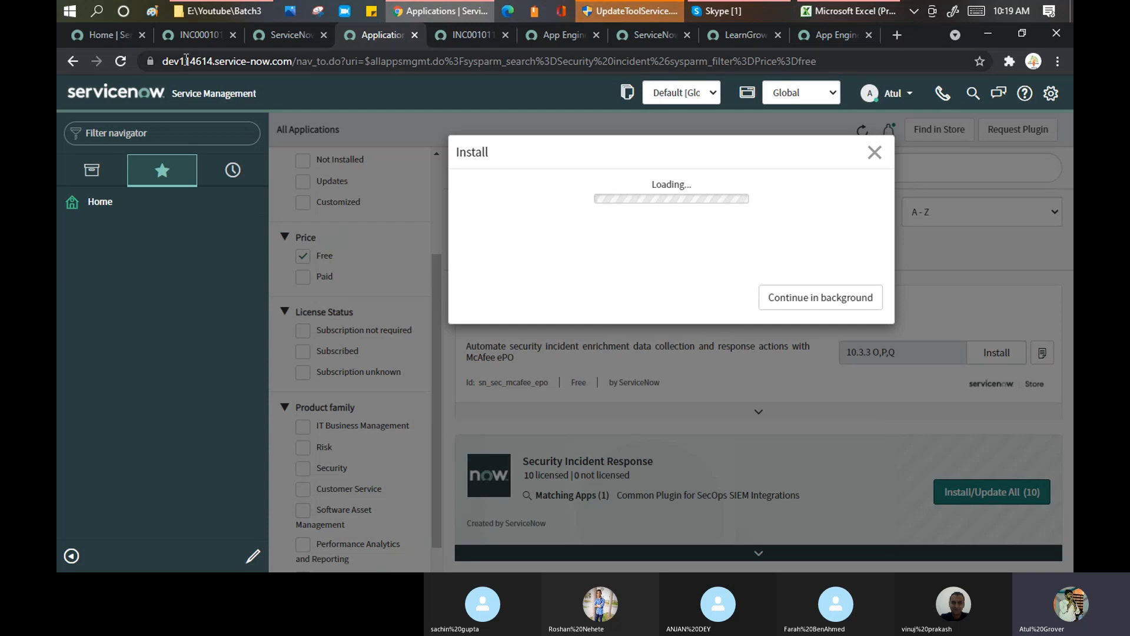
left_click(811, 301)
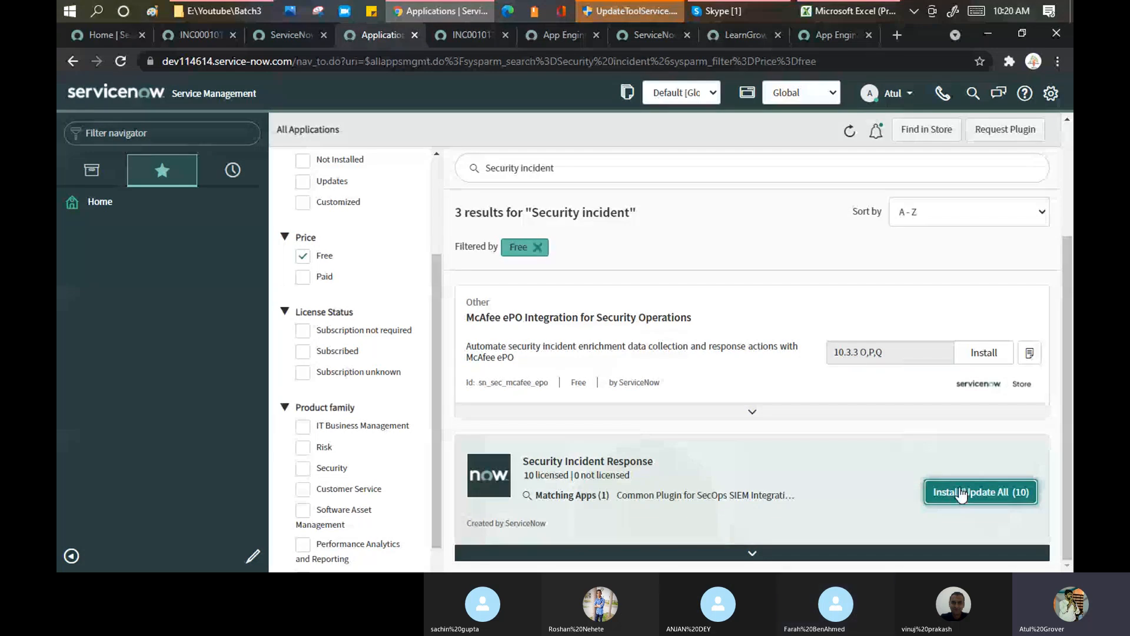
- Check the Skype call, return to the browser, and filter the application navigator for "incide"
left_click(736, 12)
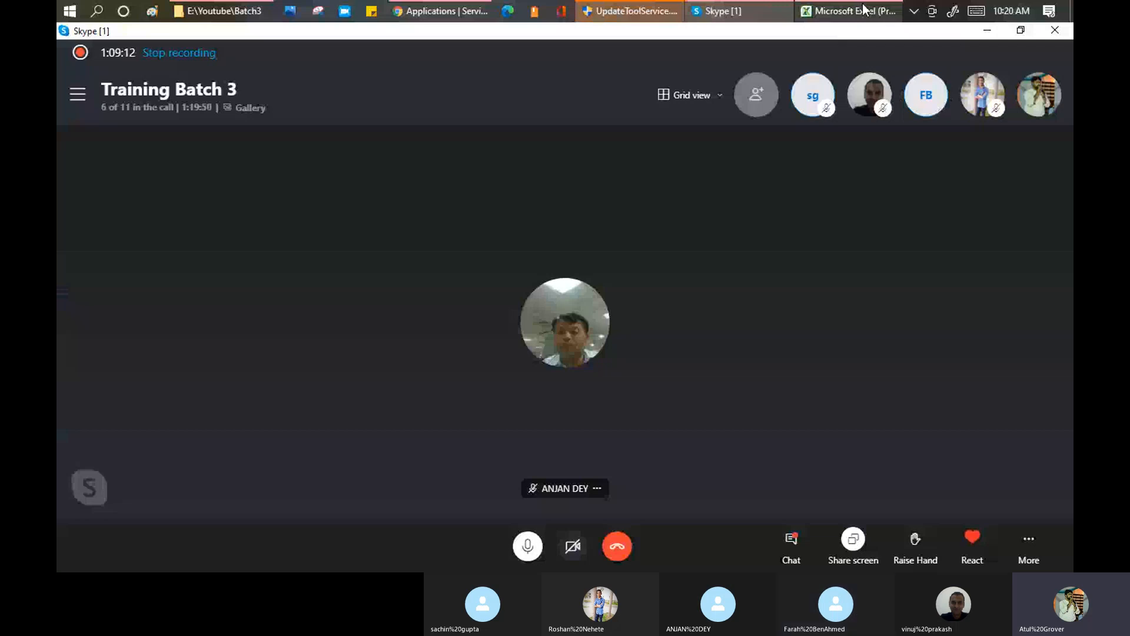
key("alt+Tab")
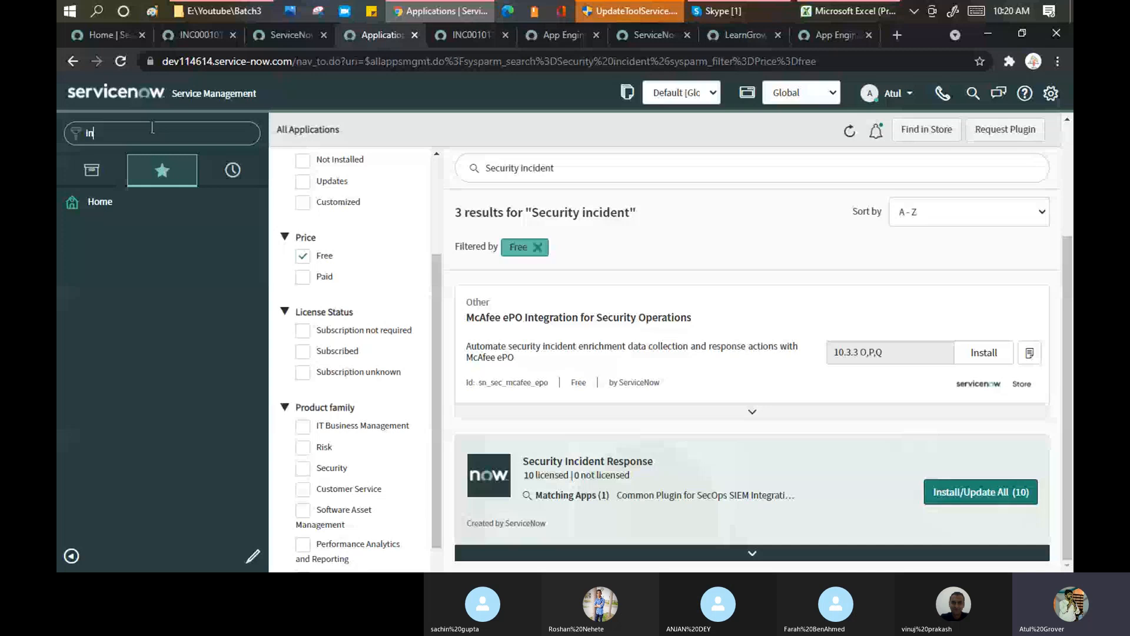
type("incide")
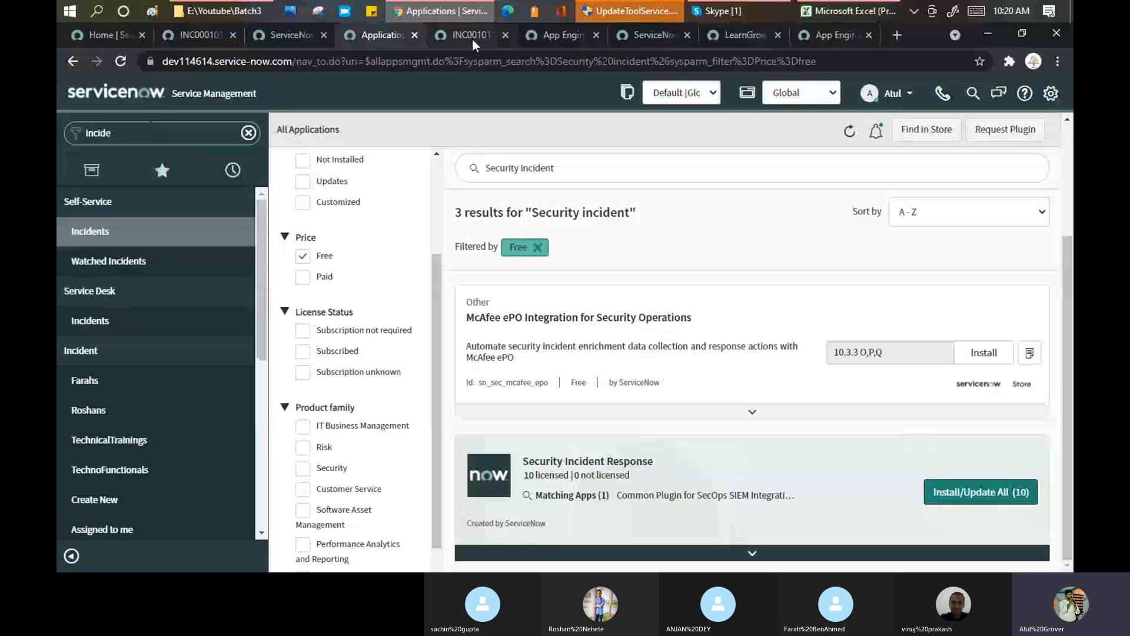
- View the INC0010112 incident form in its open tab, and return to All Applications to filter the navigator for "release"
left_click(471, 37)
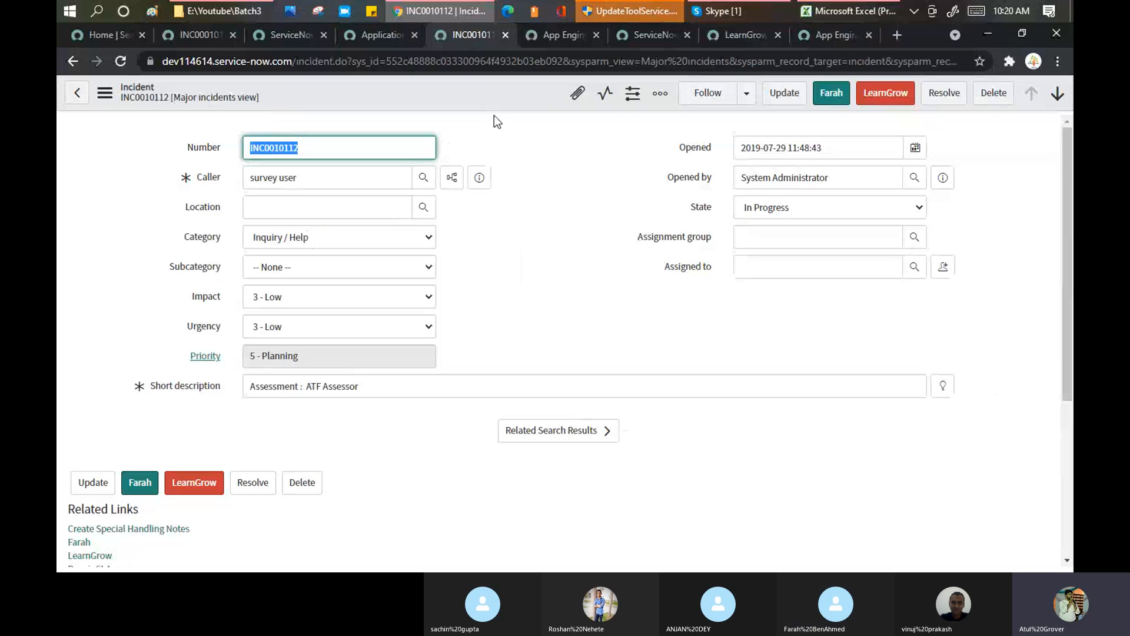
left_click(338, 39)
type("release")
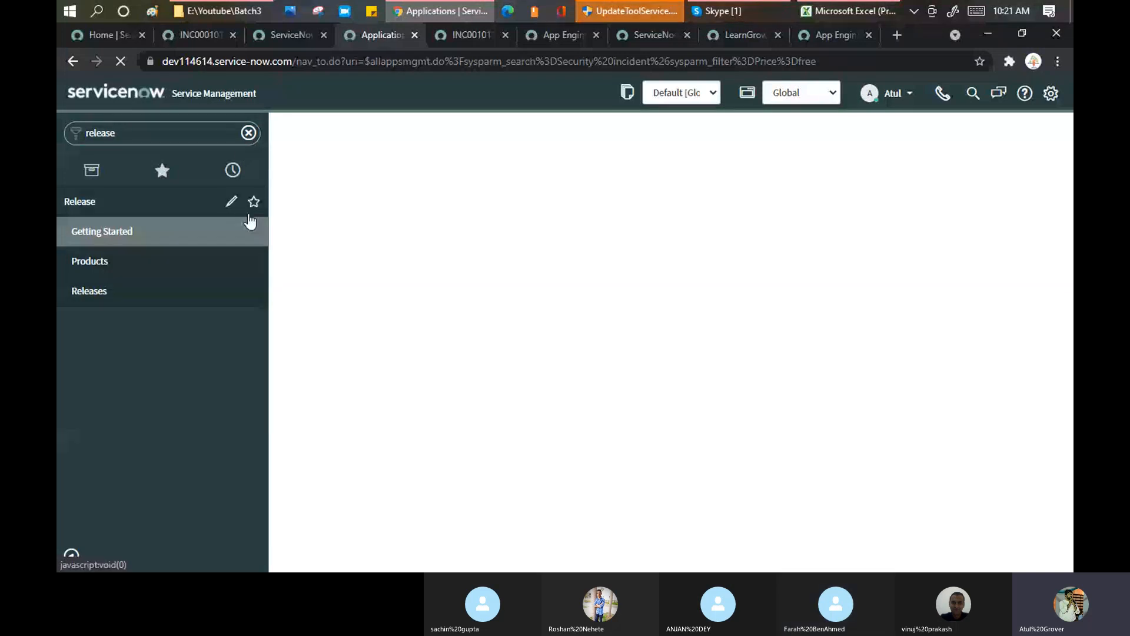
- Switch to the Excel training agenda, pick up the Application Scope row's formatting with Format Painter, and switch to the Skype call
mouse_move(743, 13)
mouse_move(820, 16)
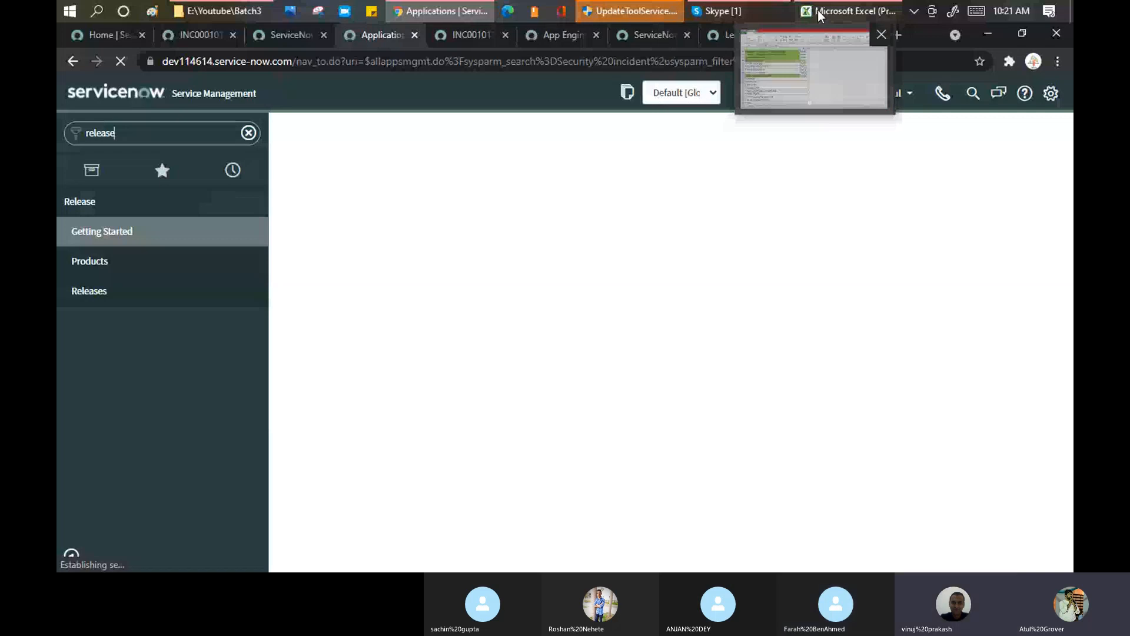
left_click(820, 16)
left_click(148, 104)
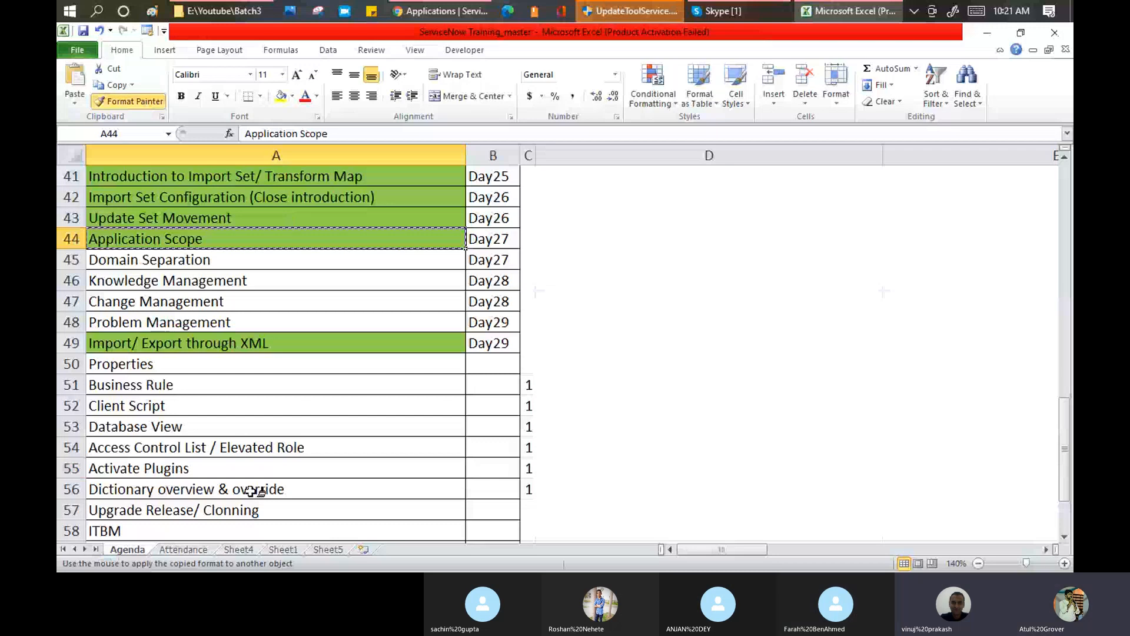
key("alt+Tab")
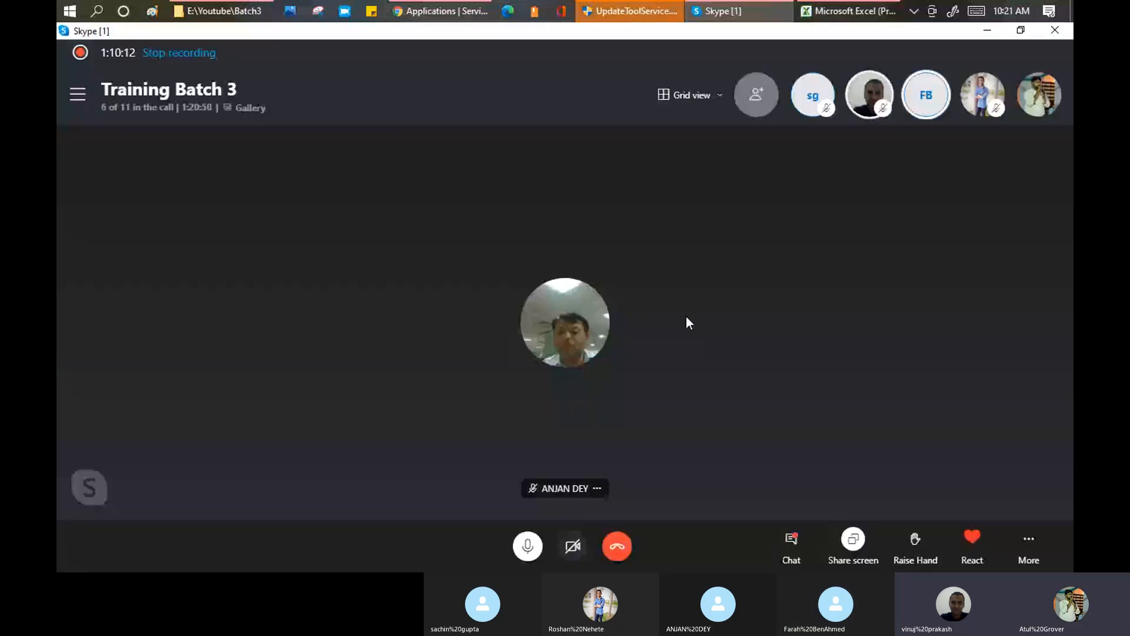